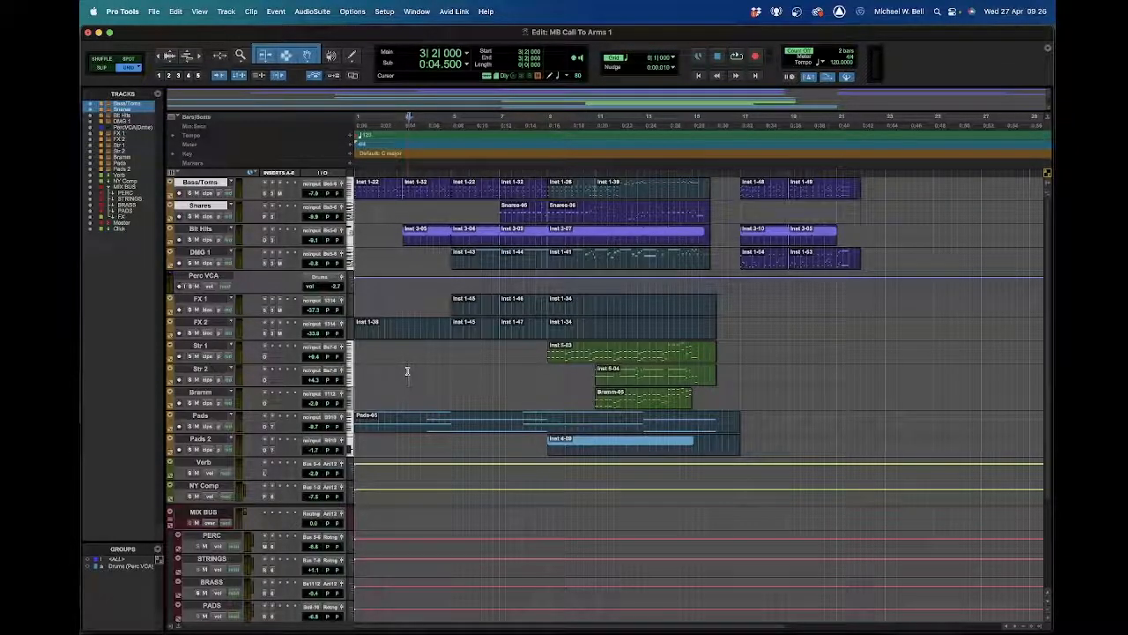
# - Look over the Mix window and show Bass/Toms, Snares, Bit Hits, DMG 1, FX 1 and FX 2 alongside Str 2 in the MIDI Editor window
pyautogui.press('super+equal')
pyautogui.hscroll(1, 391, 410)
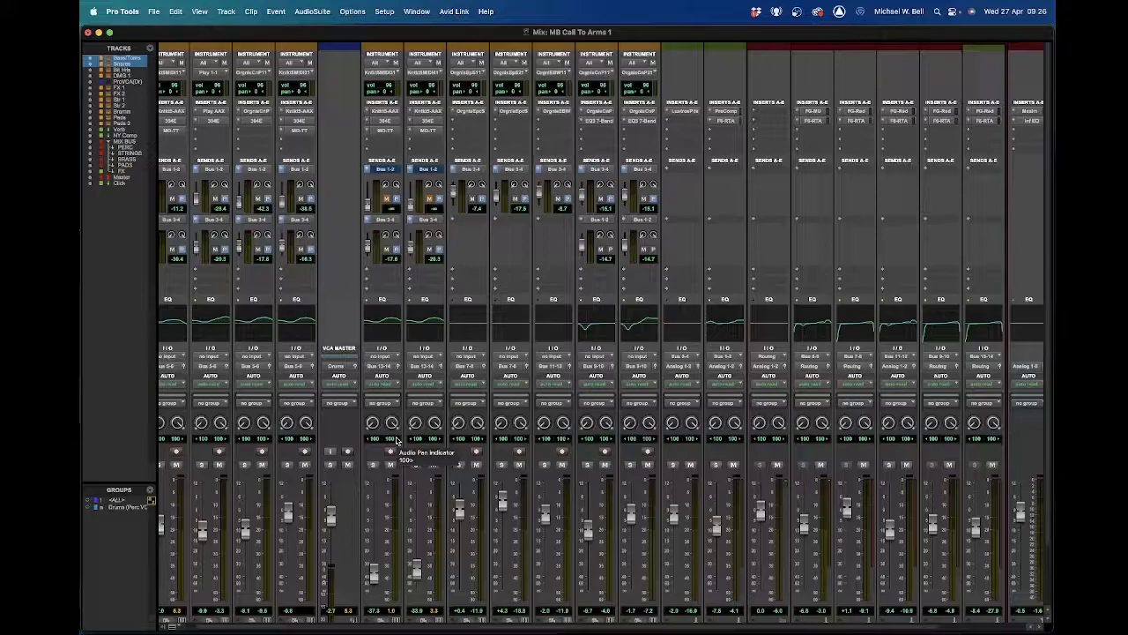
pyautogui.hotkey('ctrl', '=')
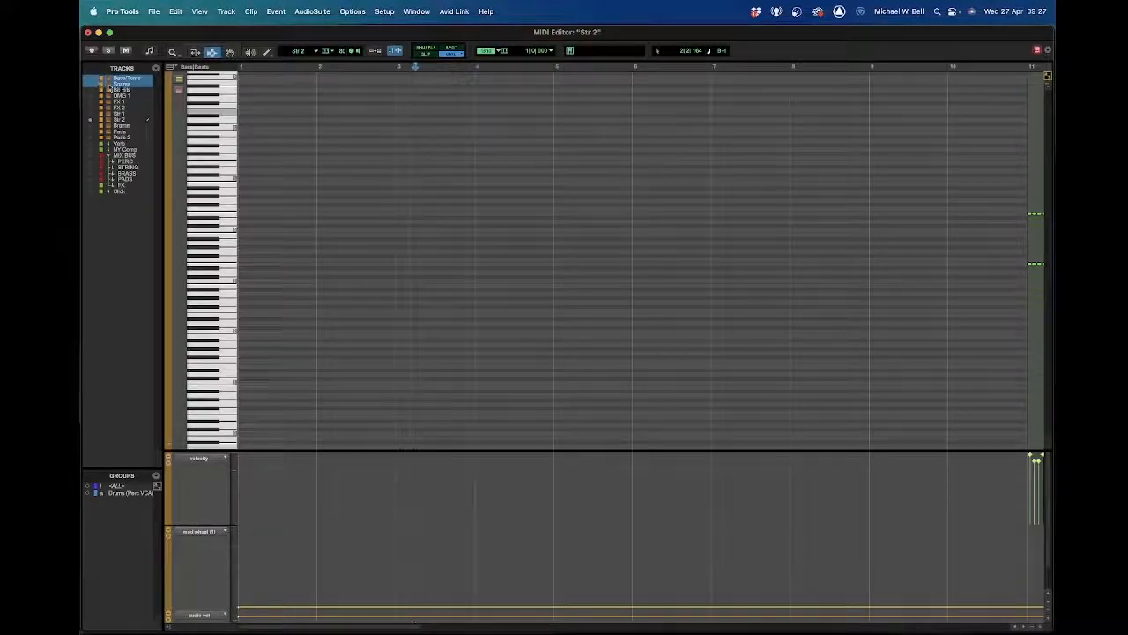
pyautogui.moveTo(90, 85); pyautogui.dragTo(91, 108)
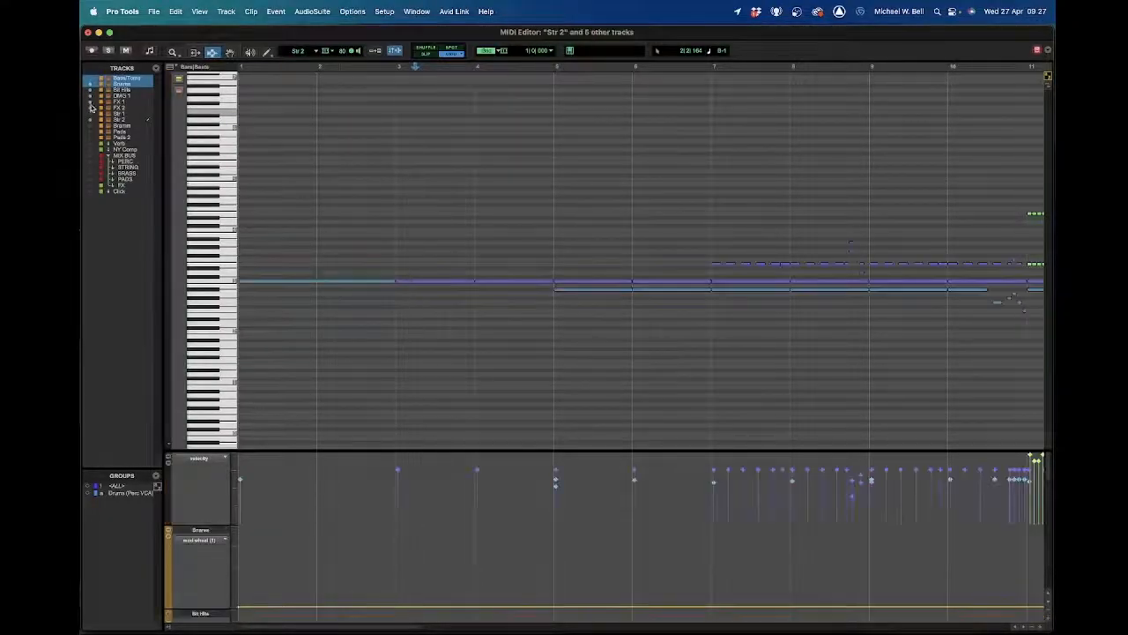
pyautogui.click(90, 80)
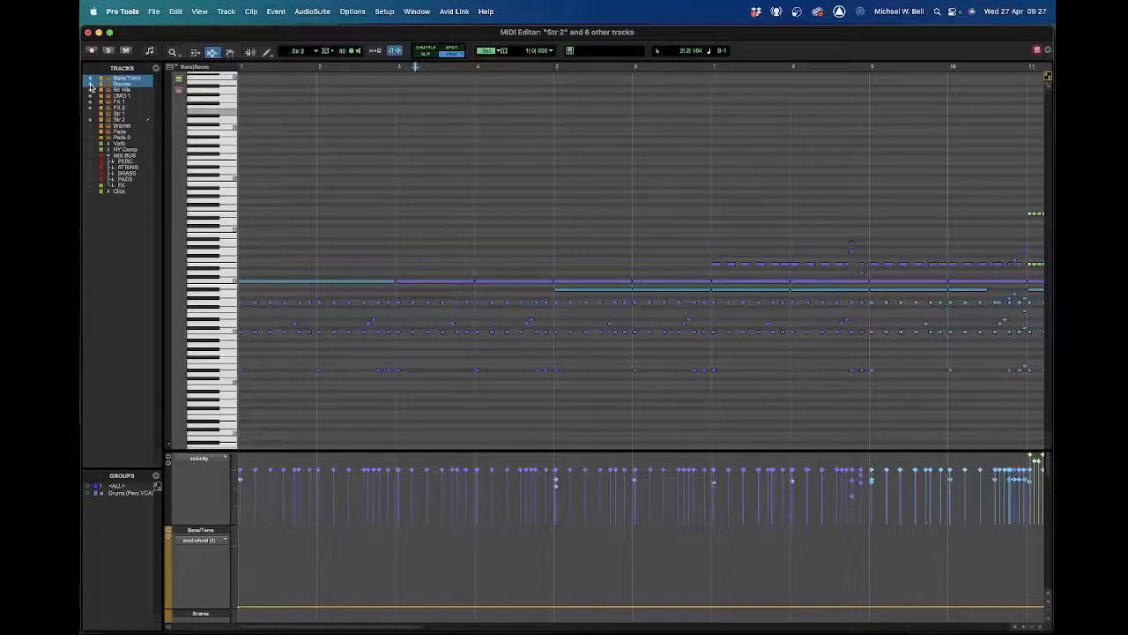
# - Return to the Edit window, display its docked MIDI Editor and enlarge the track area above it
pyautogui.press('super+equal')
pyautogui.press('super+equal')
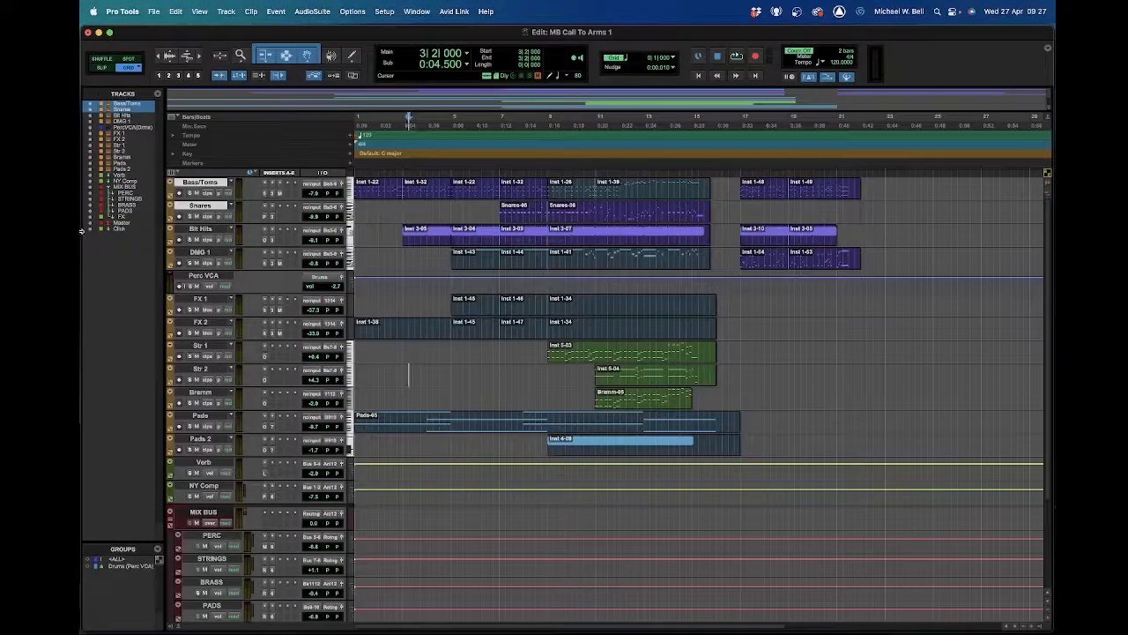
pyautogui.click(179, 627)
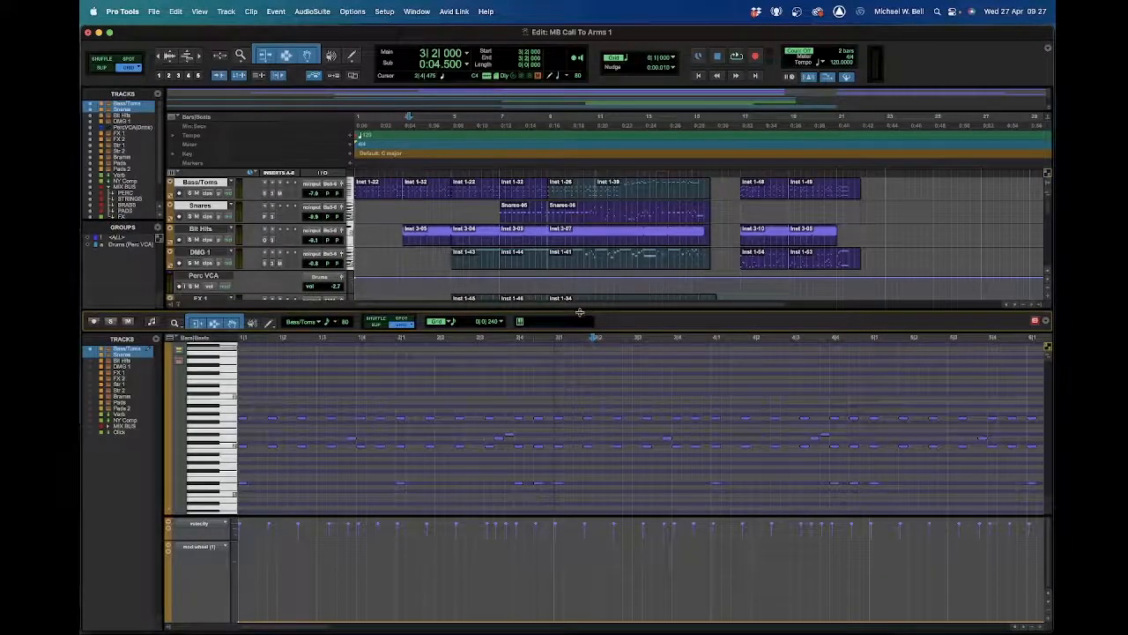
pyautogui.moveTo(580, 309); pyautogui.dragTo(581, 345)
# - Examine the notes of the DMG 1, Bit Hits and Snares clips starting at bar 9 in the docked MIDI Editor
pyautogui.click(596, 253)
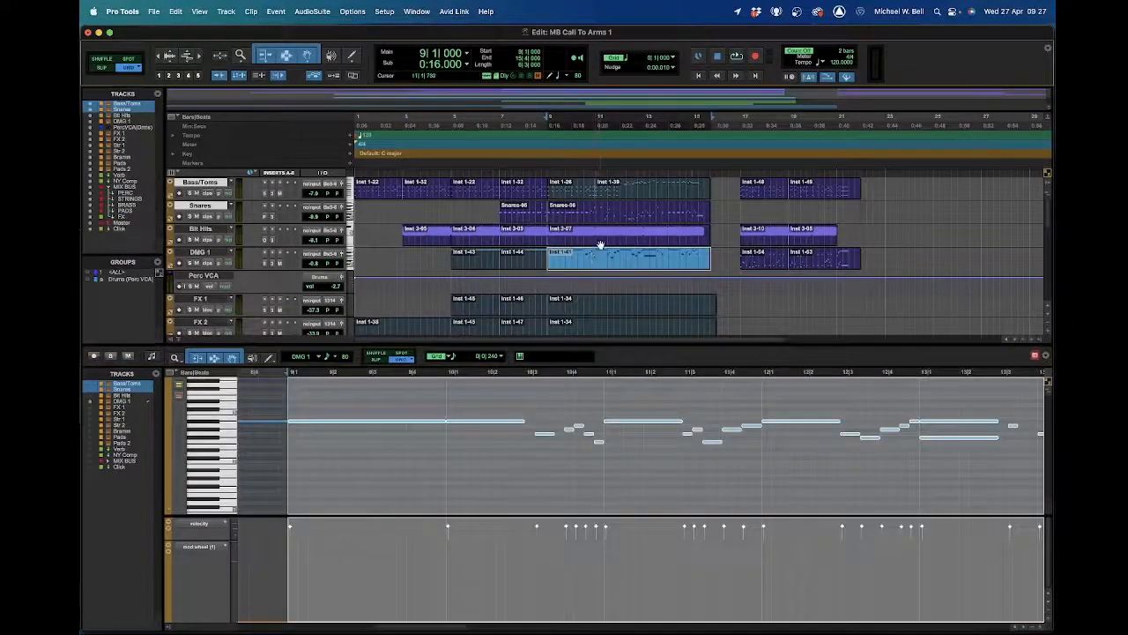
pyautogui.click(597, 232)
pyautogui.click(593, 219)
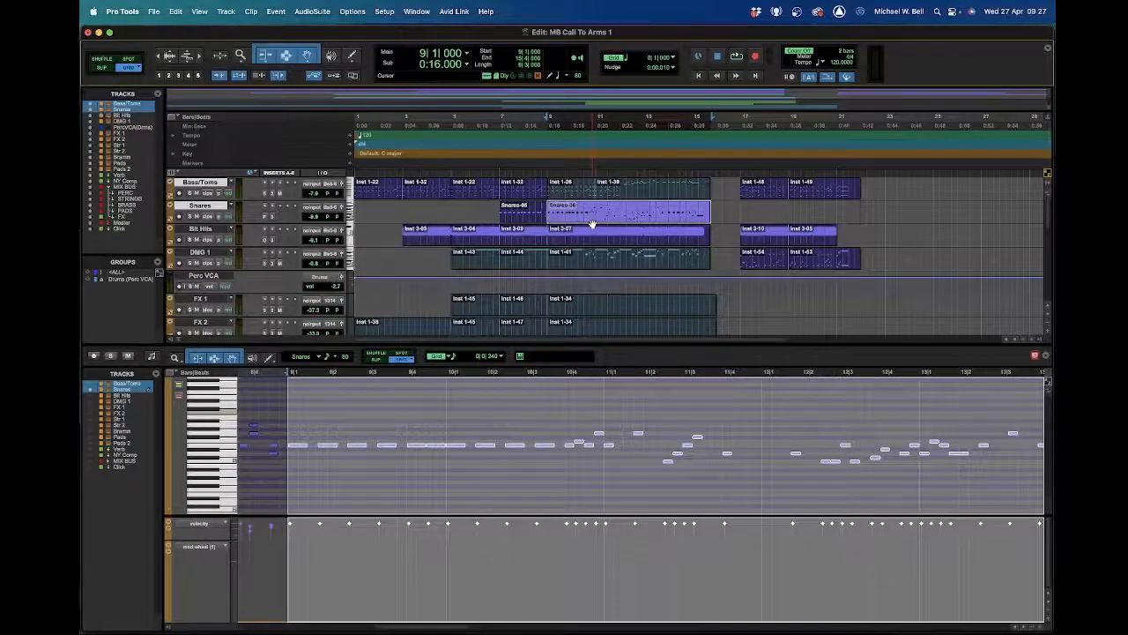
pyautogui.click(406, 212)
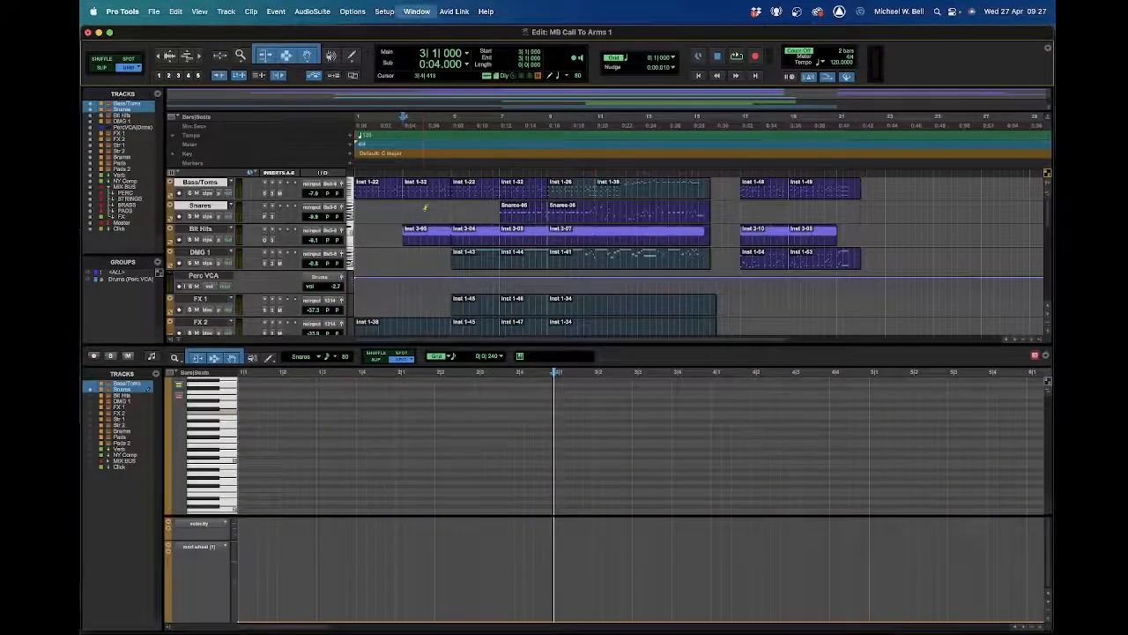
# - Bring up the separate MIDI Editor window and show Bass/Toms, Bit Hits and FX 1 together with Snares
pyautogui.hotkey('ctrl', '=')
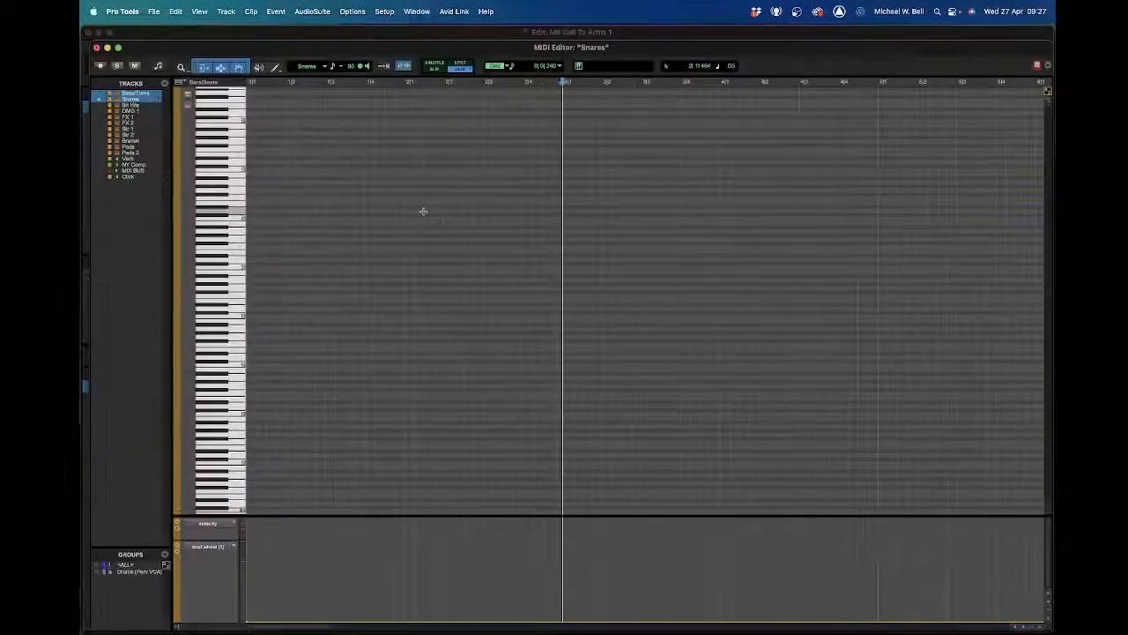
pyautogui.click(98, 94)
pyautogui.click(98, 105)
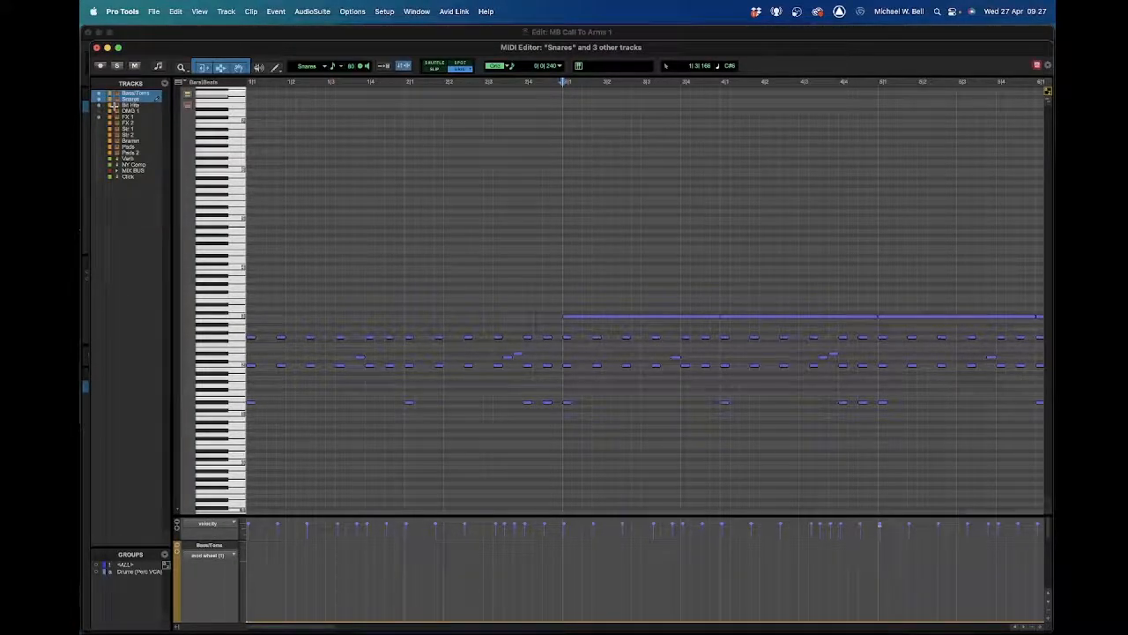
pyautogui.click(406, 129)
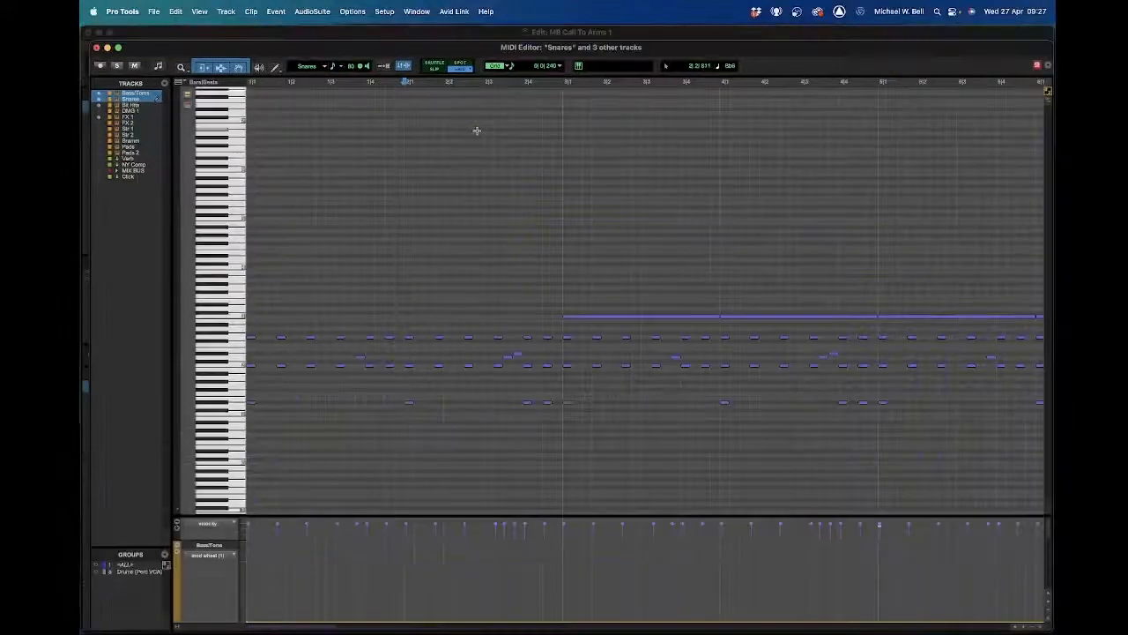
pyautogui.click(462, 130)
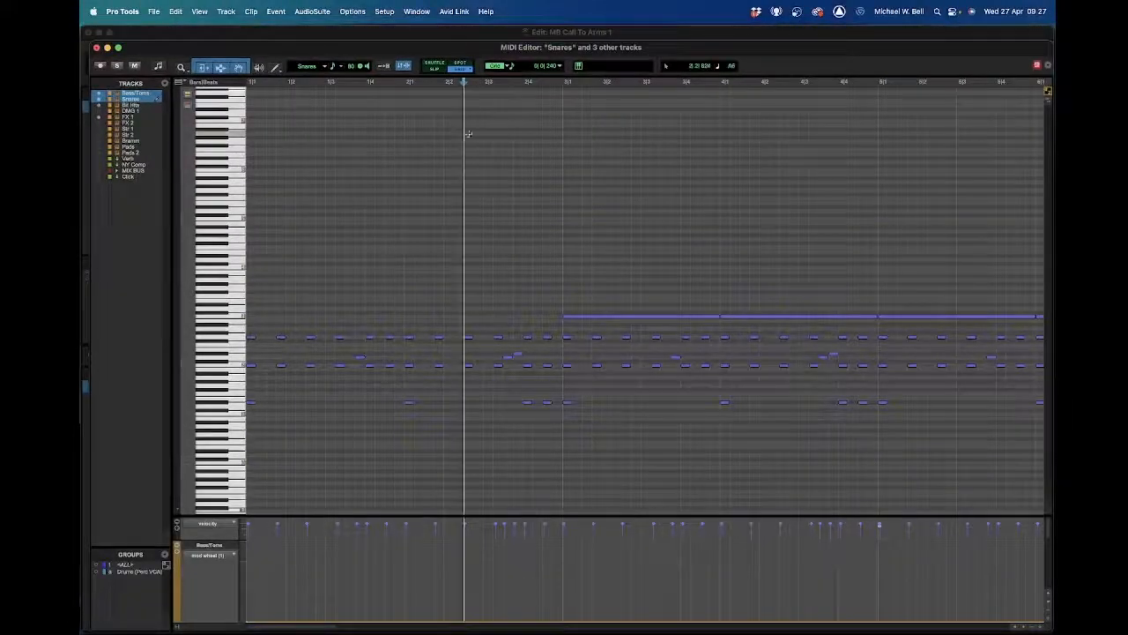
pyautogui.press('super+Tab')
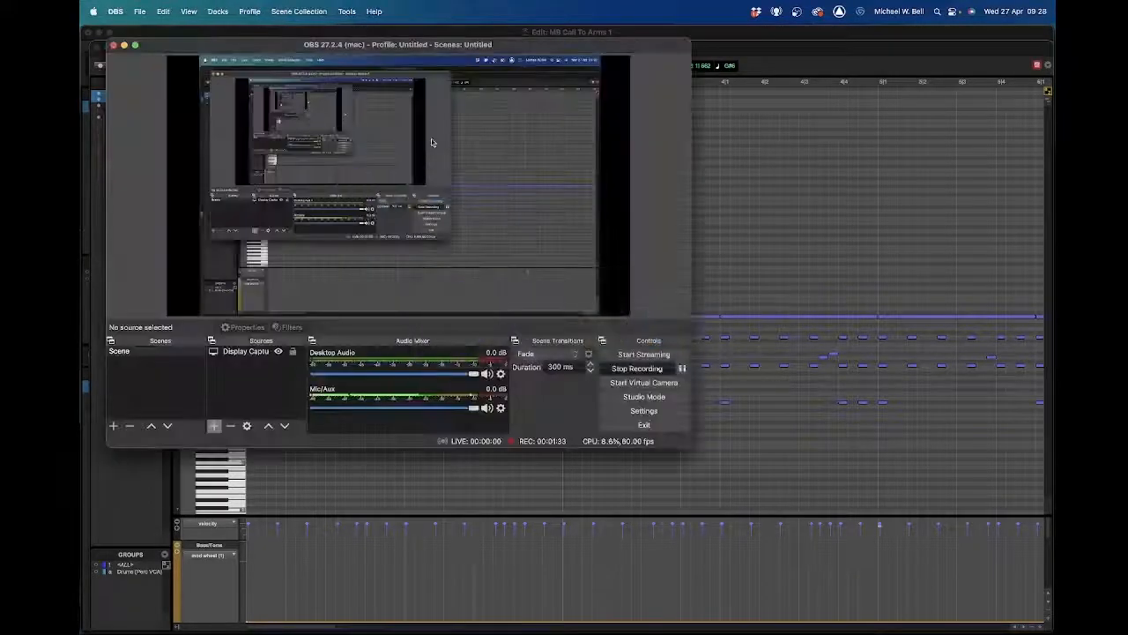
pyautogui.click(727, 199)
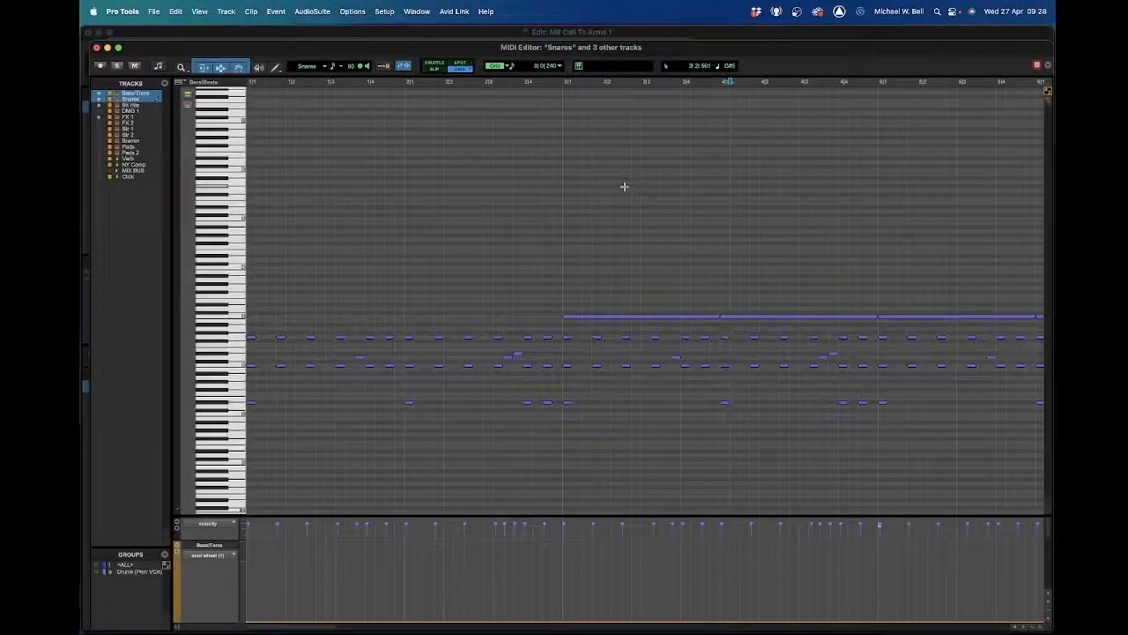
pyautogui.click(94, 12)
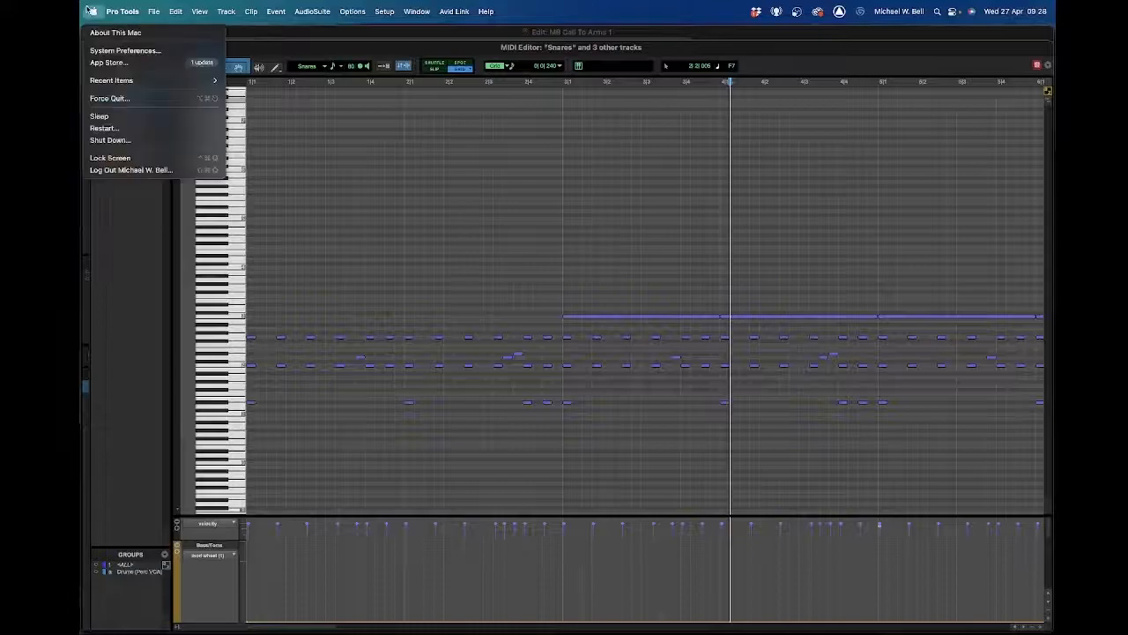
pyautogui.click(378, 189)
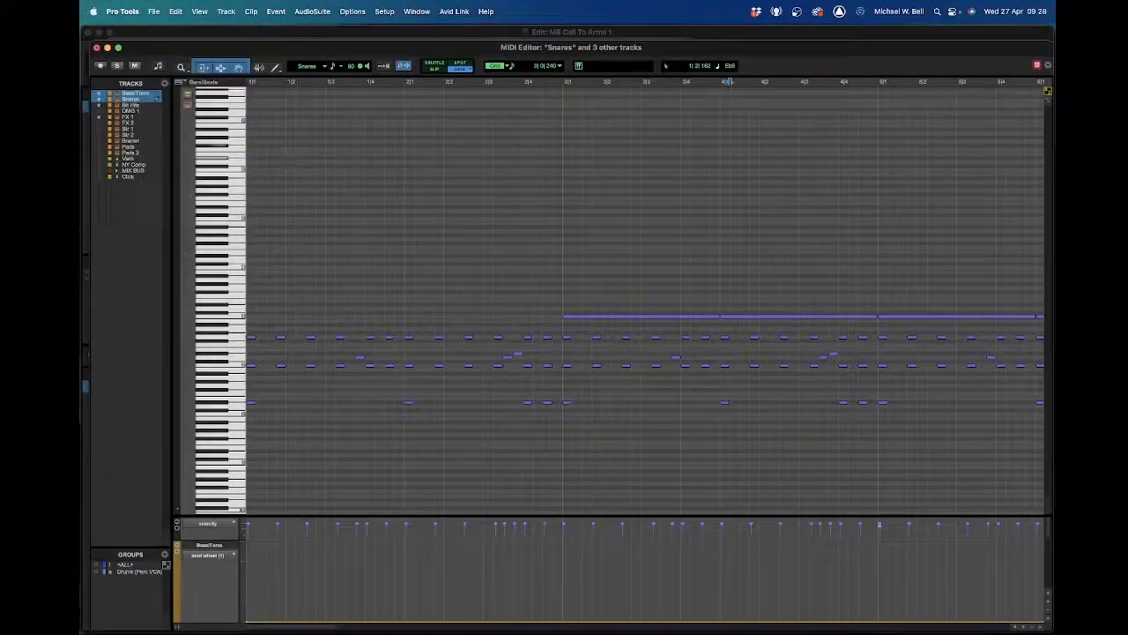
# - Limit the tracks displayed in the MIDI Editor to Snares and Bit Hits
pyautogui.click(99, 104)
pyautogui.click(99, 104)
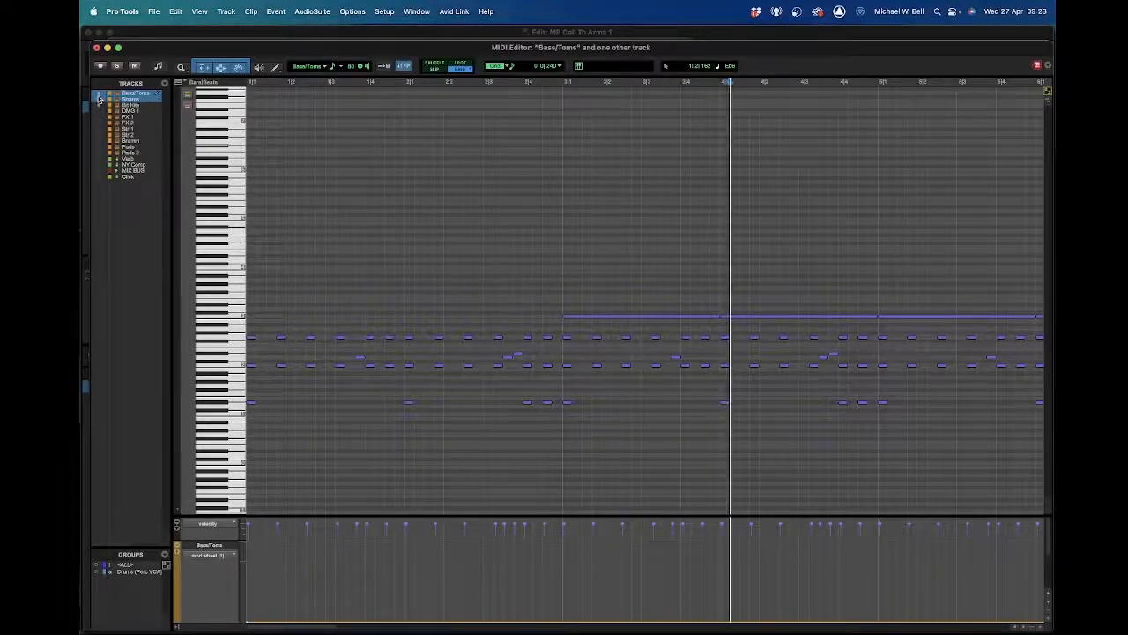
pyautogui.click(99, 105)
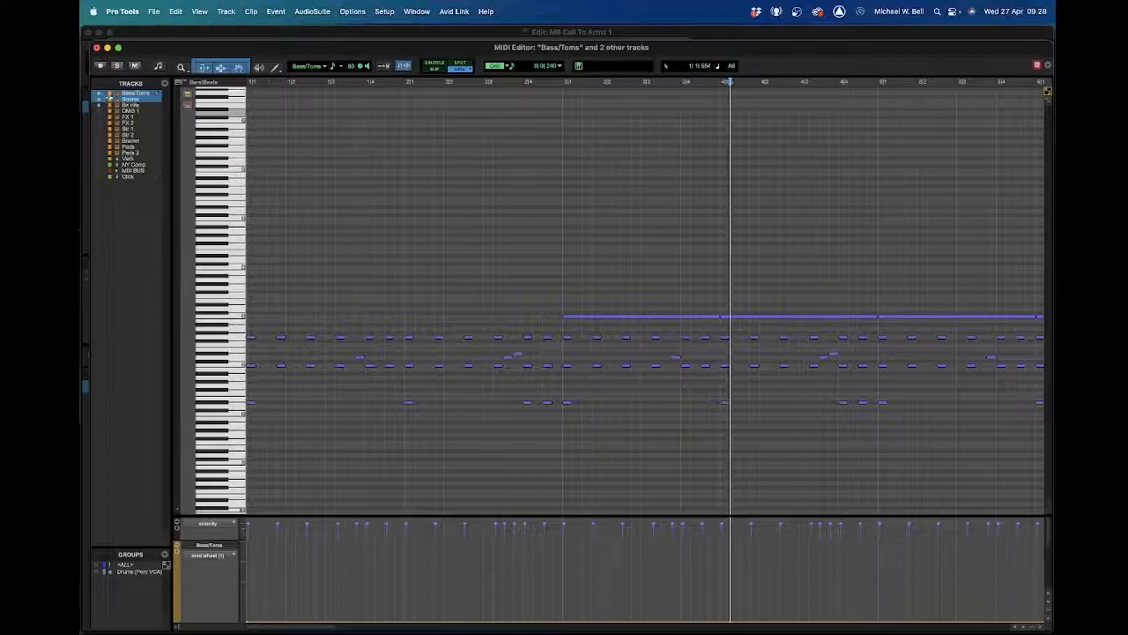
pyautogui.click(99, 93)
# - Play a short passage of the session from bar 14 while viewing the Snares and Bit Hits notes
pyautogui.click(573, 289)
pyautogui.press('r')
pyautogui.press('r')
pyautogui.press('t')
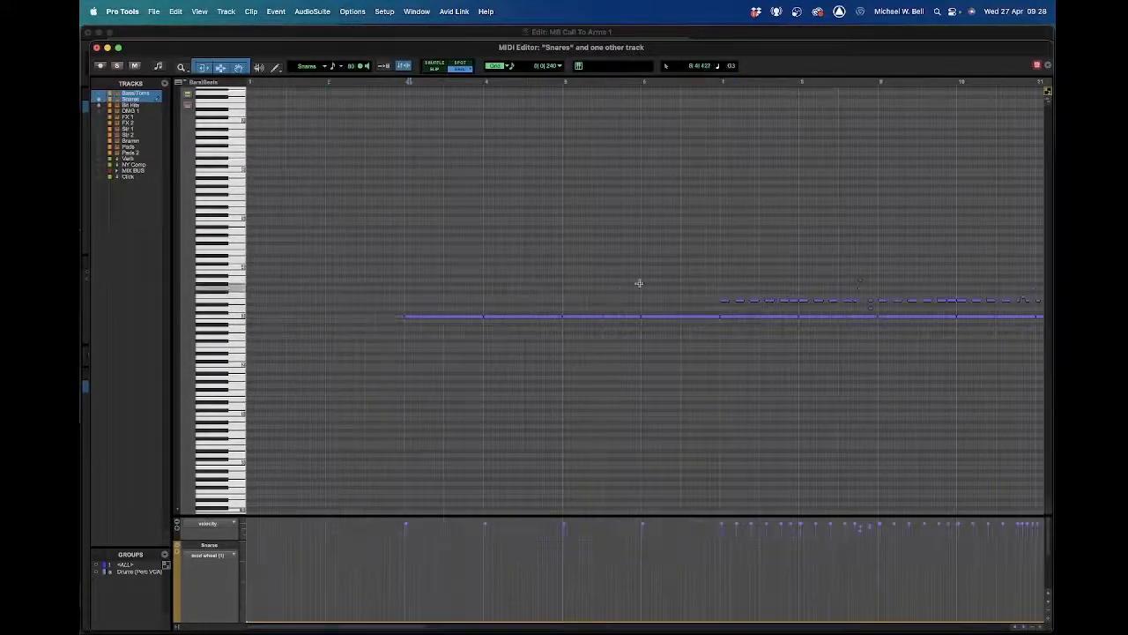
pyautogui.hscroll(10, 639, 283)
pyautogui.press('t')
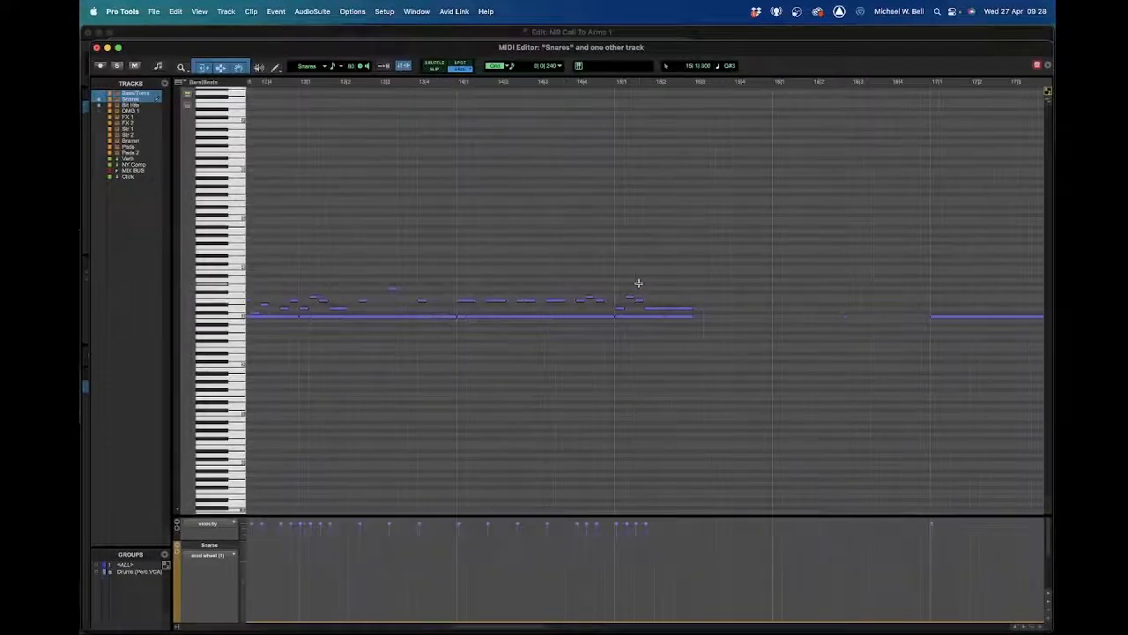
pyautogui.moveTo(473, 267); pyautogui.dragTo(502, 253)
pyautogui.click(464, 244)
pyautogui.press('space')
pyautogui.press('space')
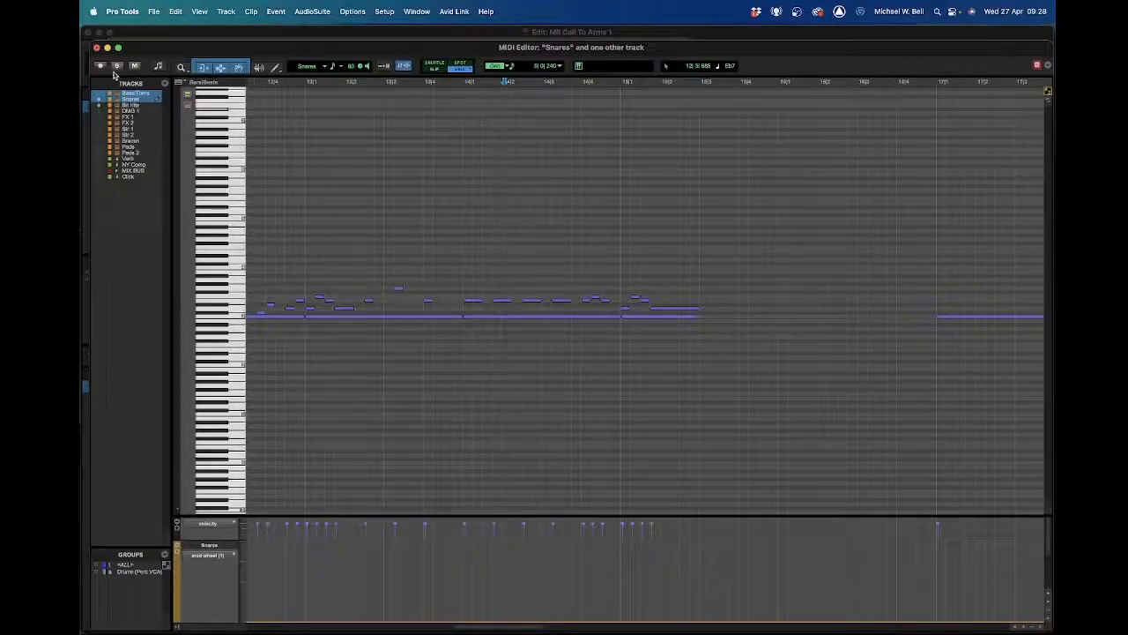
# - Solo the tracks displayed in the MIDI Editor and play them from just before bar 14
pyautogui.click(117, 68)
pyautogui.click(455, 184)
pyautogui.press('space')
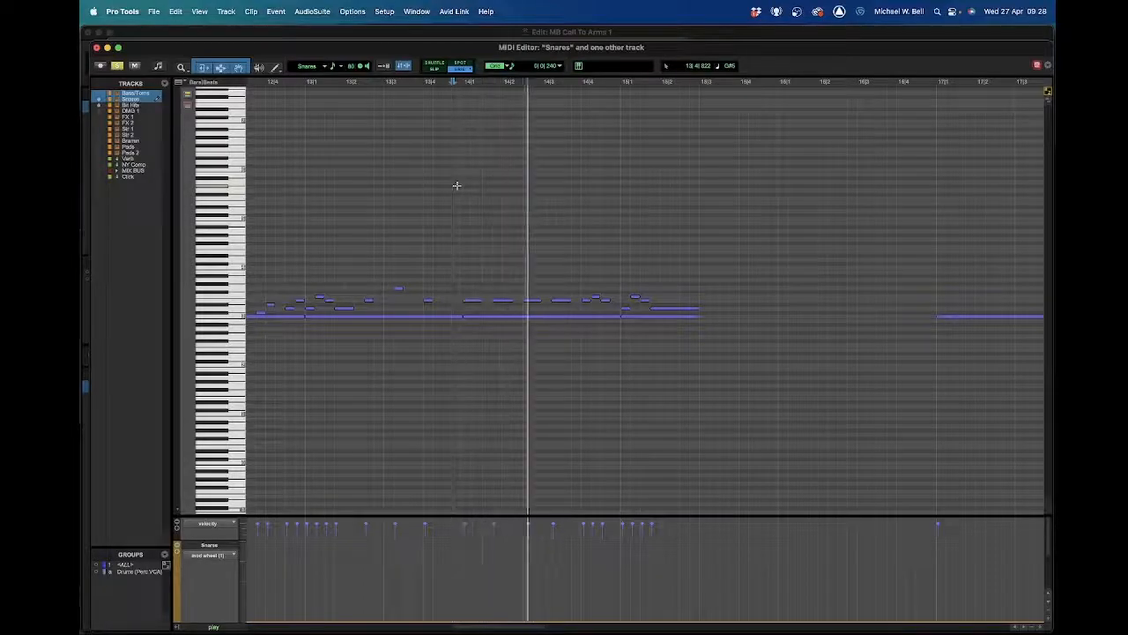
pyautogui.press('space')
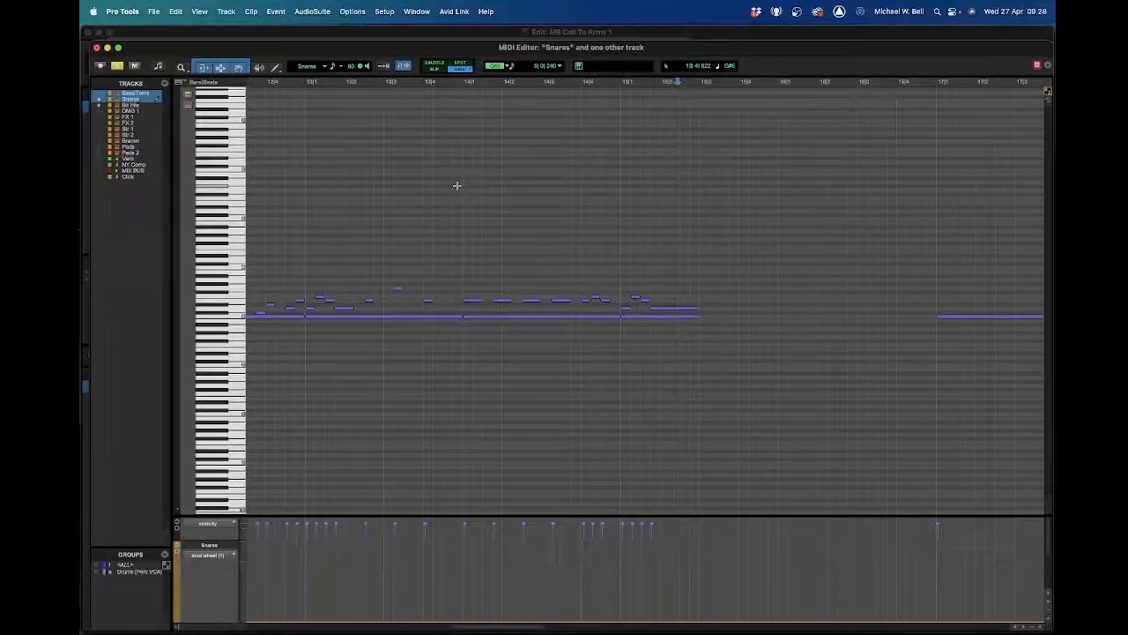
# - Add Bass/Toms to the displayed tracks and play the soloed tracks from just before bar 13
pyautogui.click(98, 93)
pyautogui.click(117, 67)
pyautogui.click(294, 167)
pyautogui.press('space')
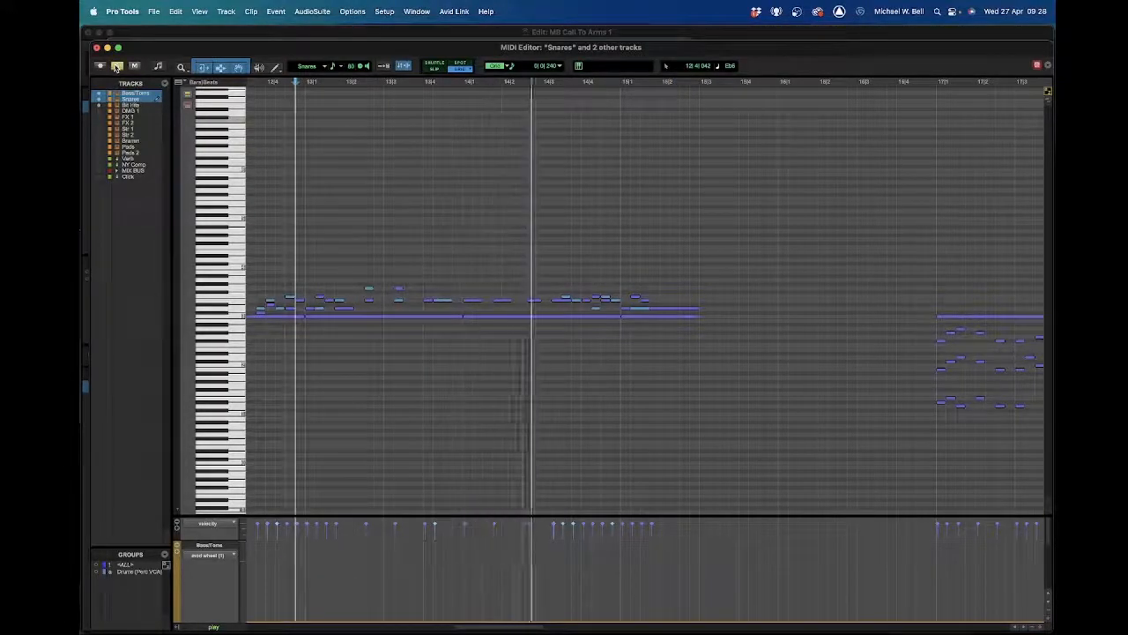
# - Make Bass/Toms the target track for MIDI editing and toggle soloing of the displayed tracks
pyautogui.click(157, 94)
pyautogui.click(122, 68)
pyautogui.click(122, 68)
pyautogui.click(372, 171)
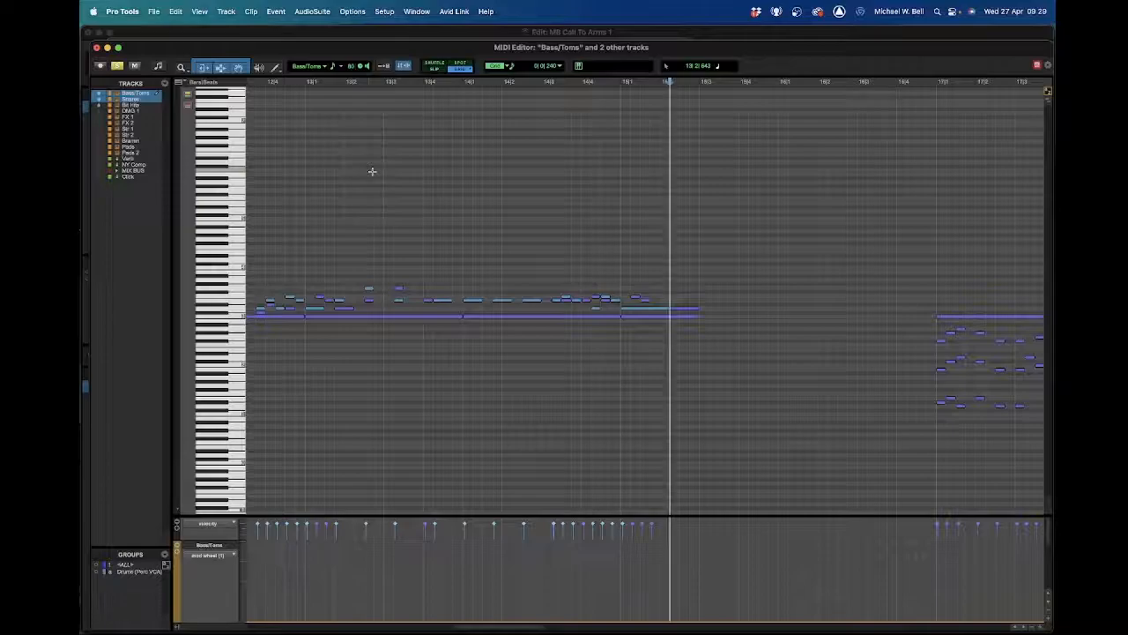
# - Show all tracks and then only Bass/Toms in the MIDI Editor, and copy the Bass/Toms notes from bar 14 through the phrase's end
pyautogui.keyDown('alt'); pyautogui.click(99, 176); pyautogui.keyUp('alt')
pyautogui.press('space')
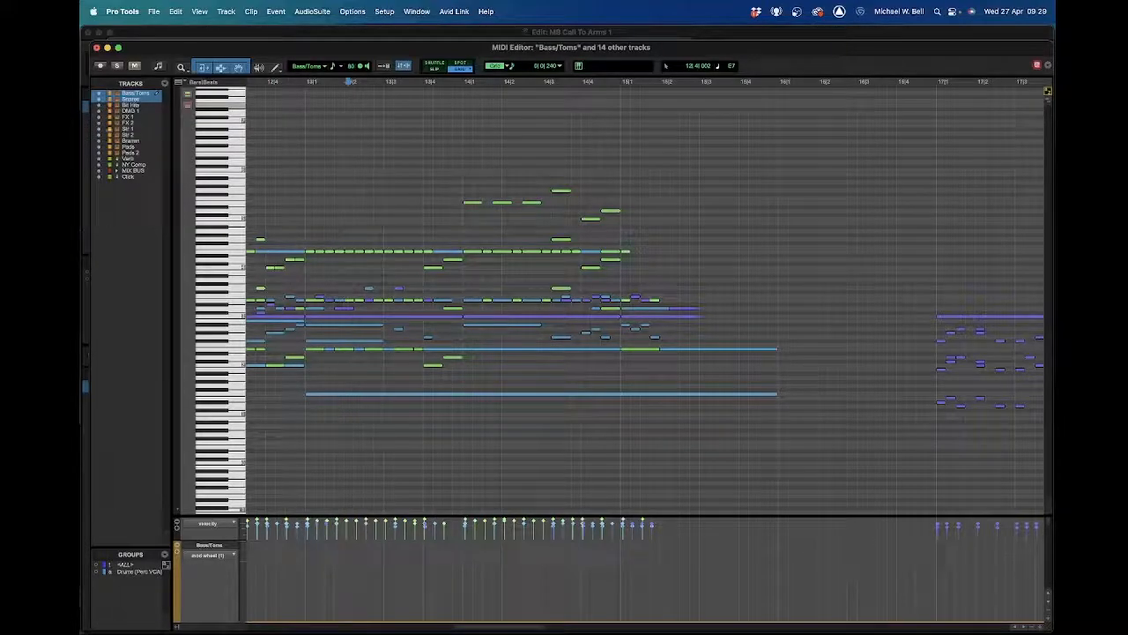
pyautogui.moveTo(98, 125); pyautogui.dragTo(100, 99)
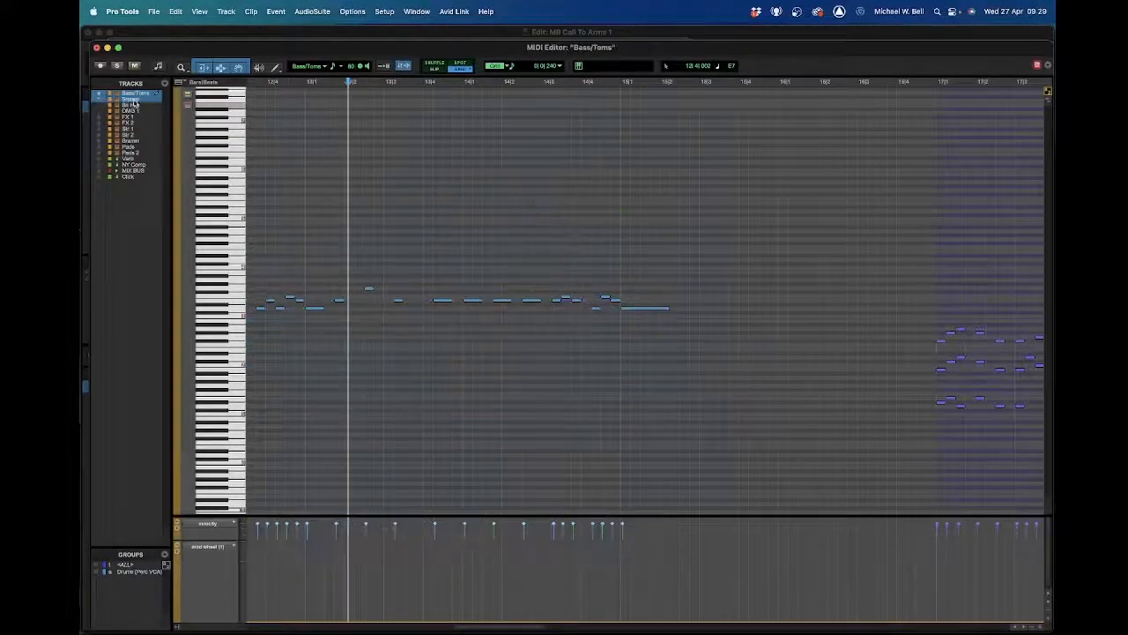
pyautogui.moveTo(476, 248); pyautogui.dragTo(660, 353)
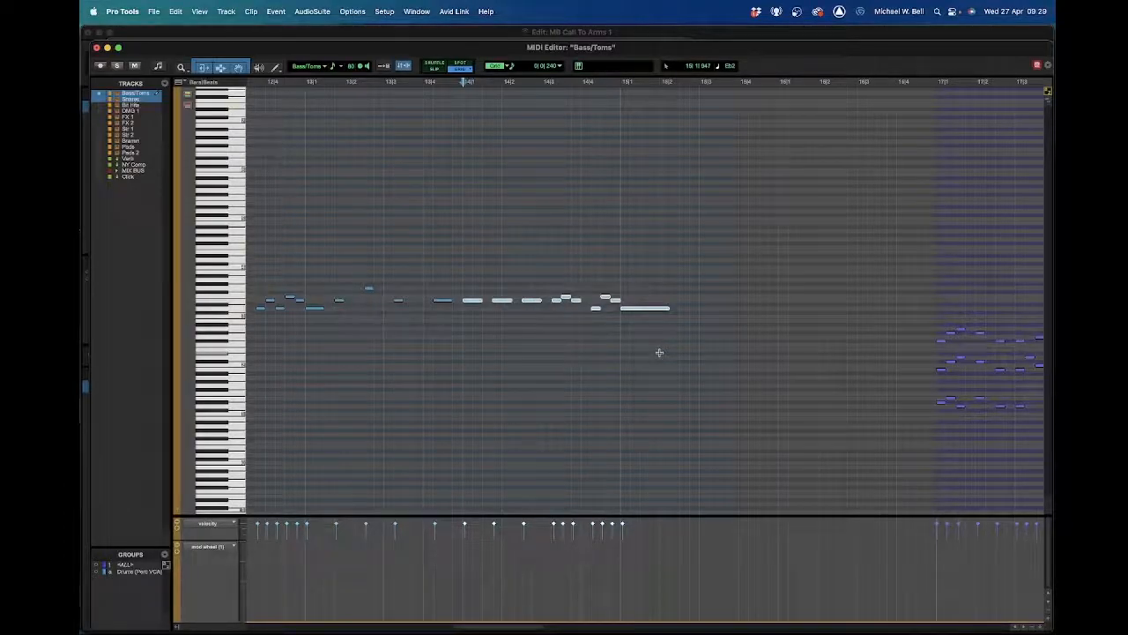
pyautogui.press('super+c')
# - Show Snares alongside Bass/Toms and try to merge the copied notes at bar 14
pyautogui.click(100, 99)
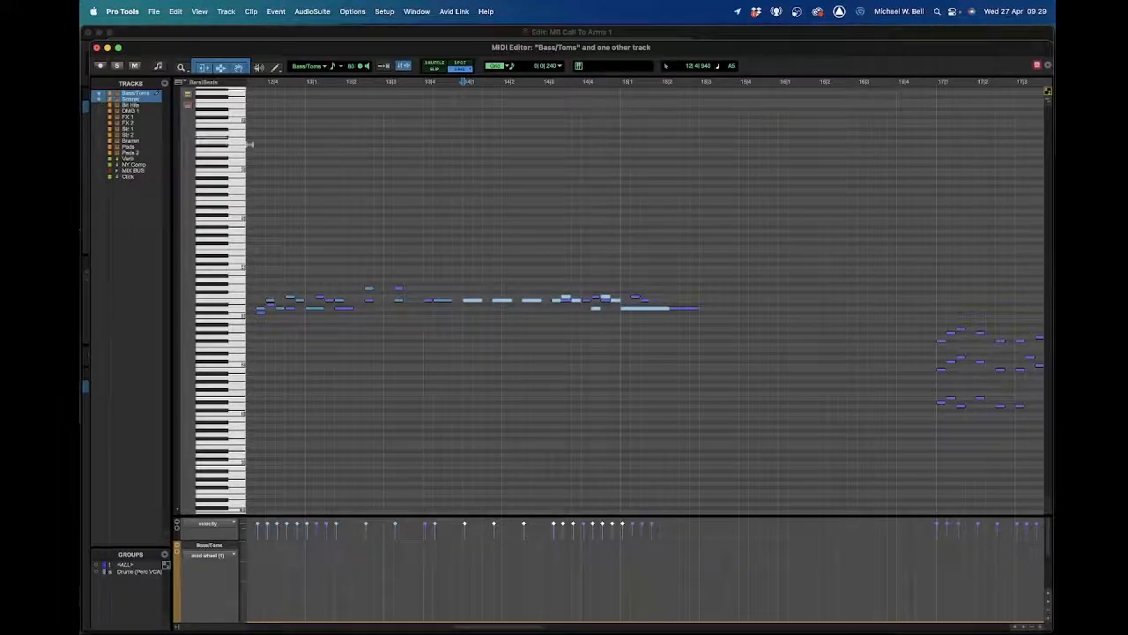
pyautogui.click(462, 171)
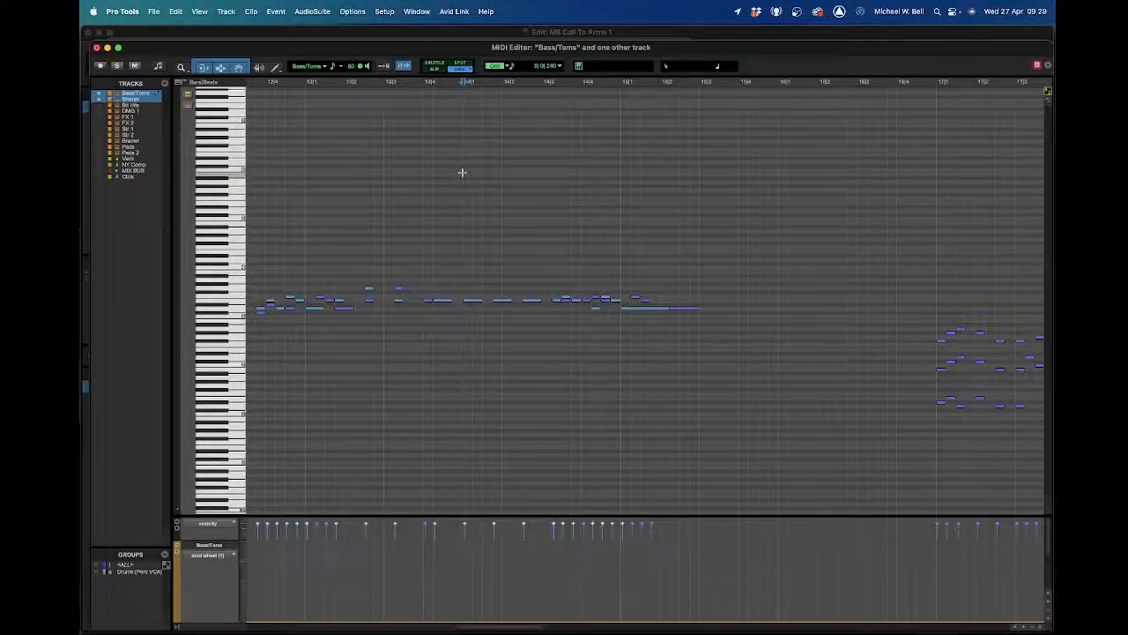
pyautogui.press('alt+super+v')
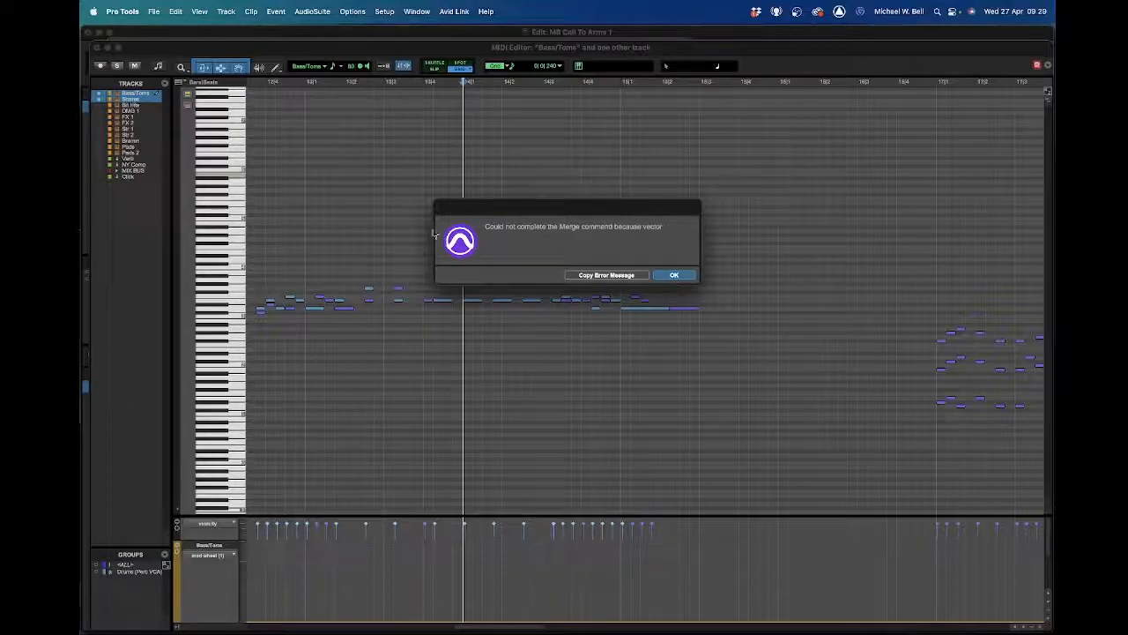
pyautogui.click(679, 275)
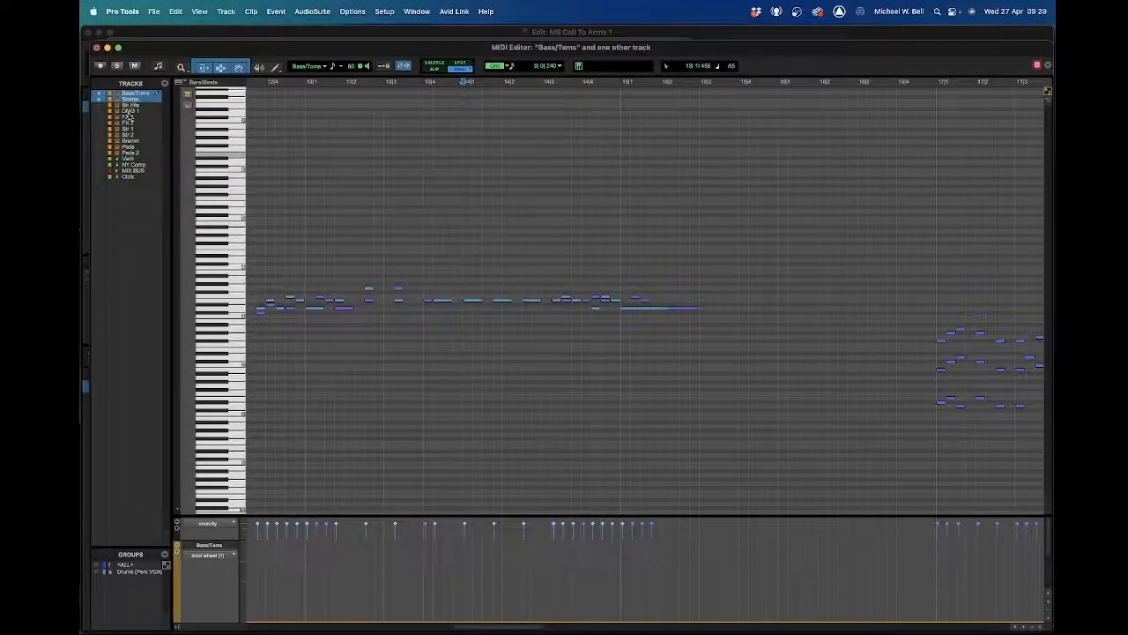
# - Display only the Snares track and paste the copied Bass/Toms notes into it at bar 14
pyautogui.click(102, 97)
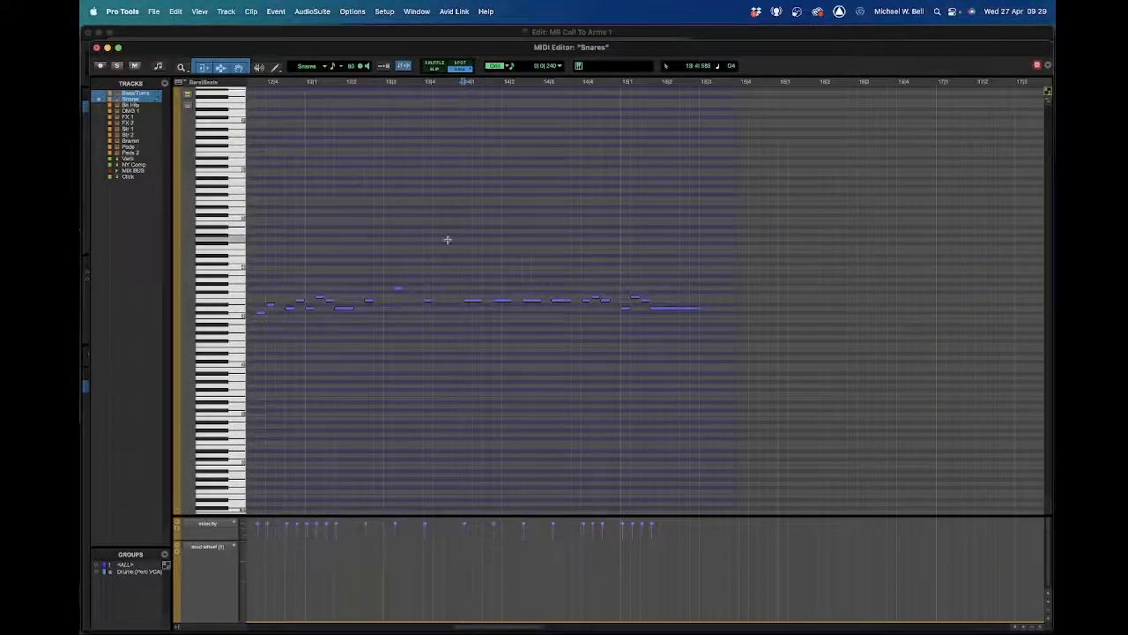
pyautogui.press('super+v')
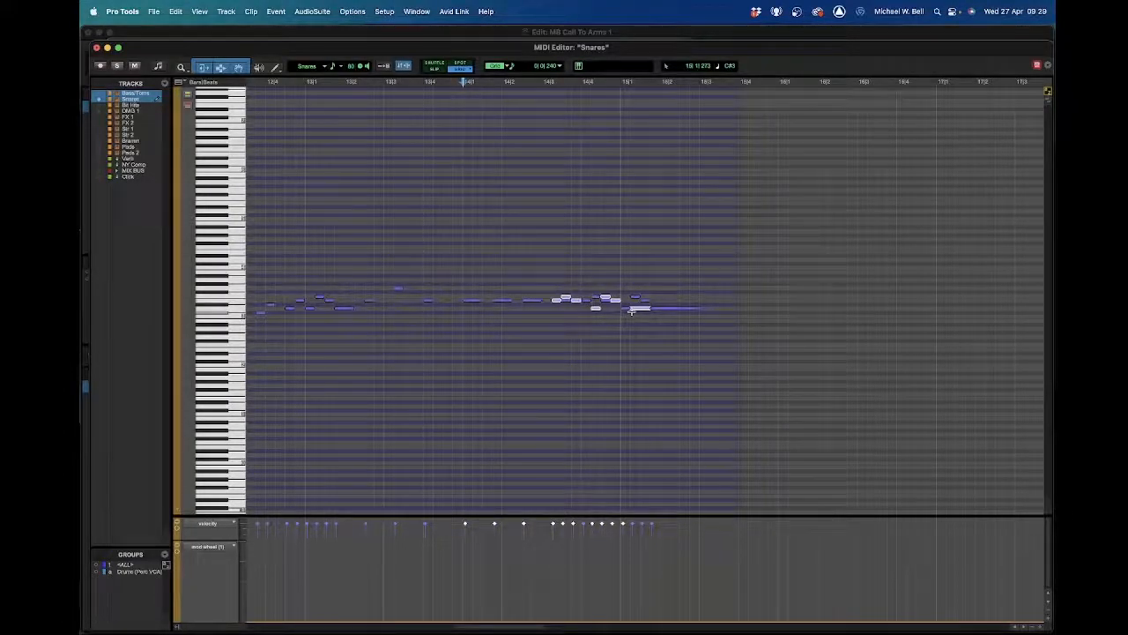
# - Toggle undo and redo of the notes pasted into Snares, leave the paste undone, and close the MIDI Editor window
pyautogui.click(544, 257)
pyautogui.press('super+shift+z')
pyautogui.press('super+z')
pyautogui.press('super+shift+z')
pyautogui.press('super+z')
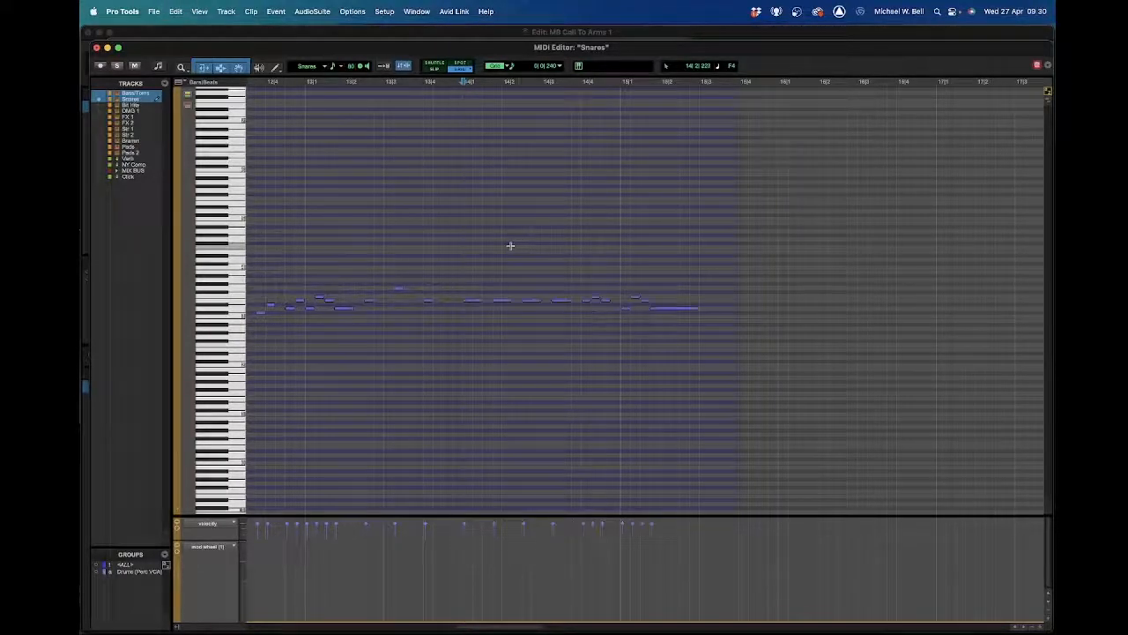
pyautogui.press('super+shift+z')
pyautogui.press('super+z')
pyautogui.press('super+w')
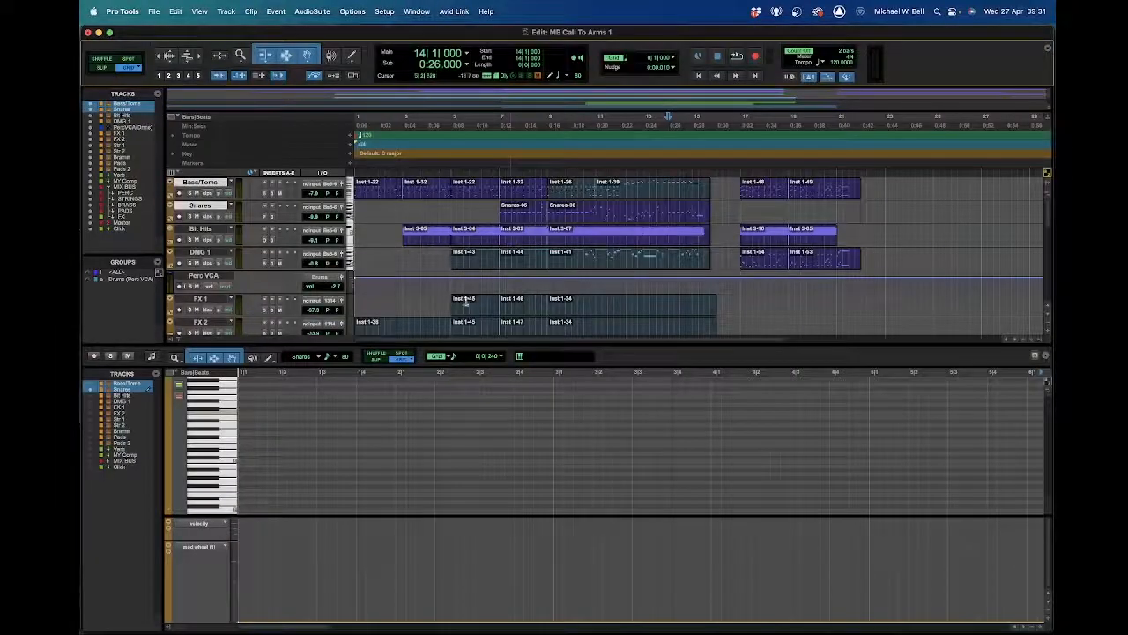
# - Show the Mix window and examine the instrument tracks' MIDI controls, inserts, sends and faders
pyautogui.press('super+equal')
pyautogui.hscroll(-1, 486, 306)
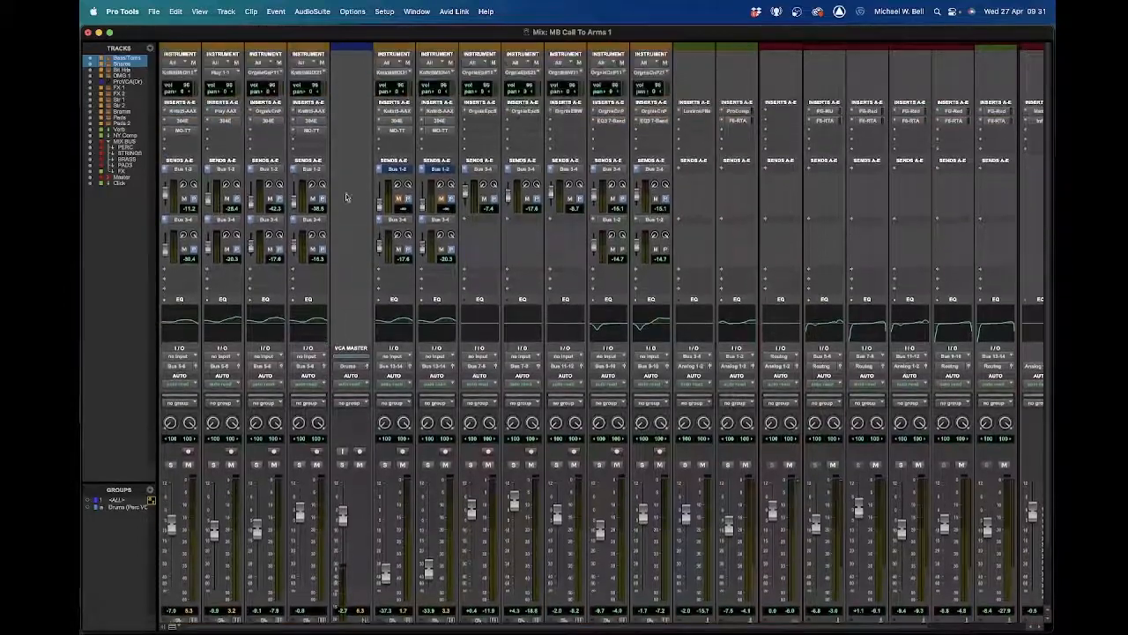
pyautogui.scroll(-3, 384, 358)
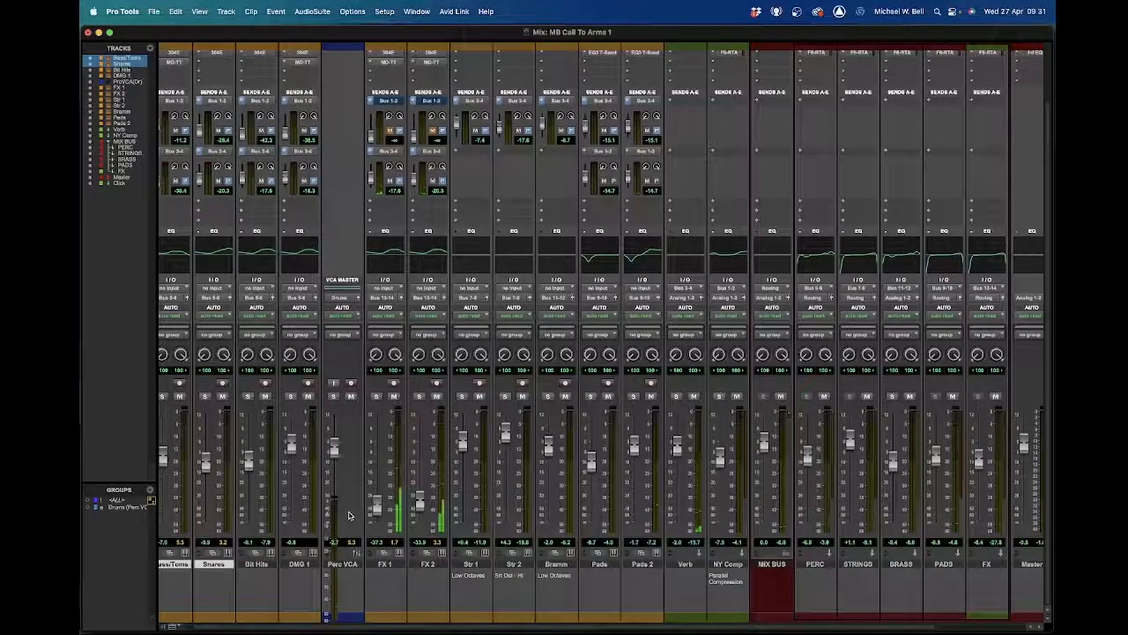
pyautogui.scroll(3, 353, 462)
pyautogui.scroll(-3, 353, 463)
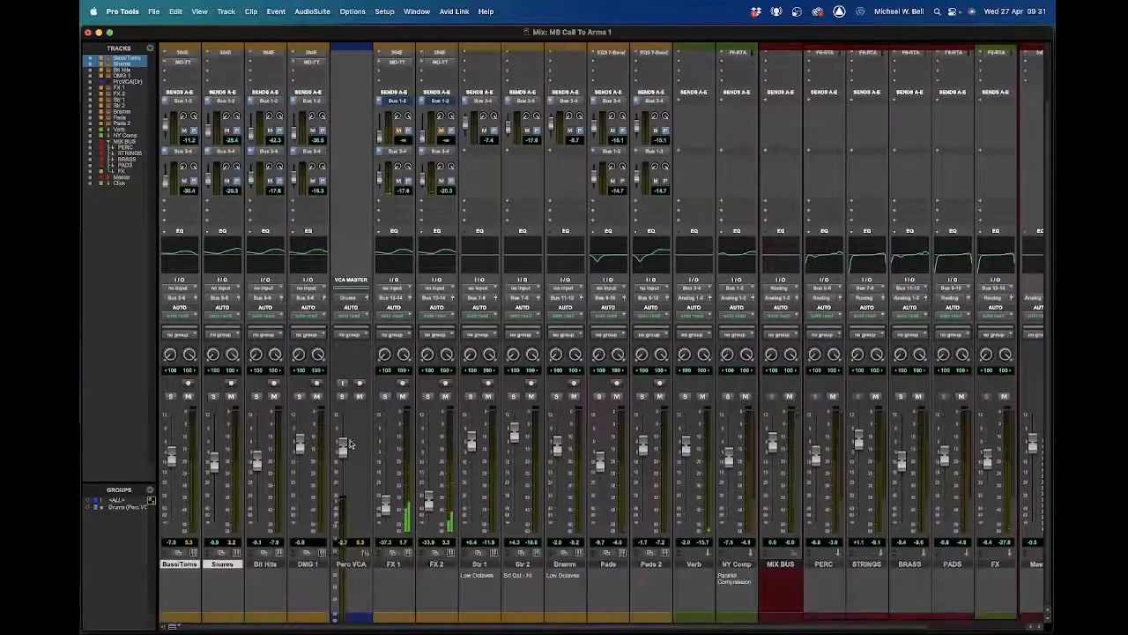
pyautogui.scroll(10, 350, 444)
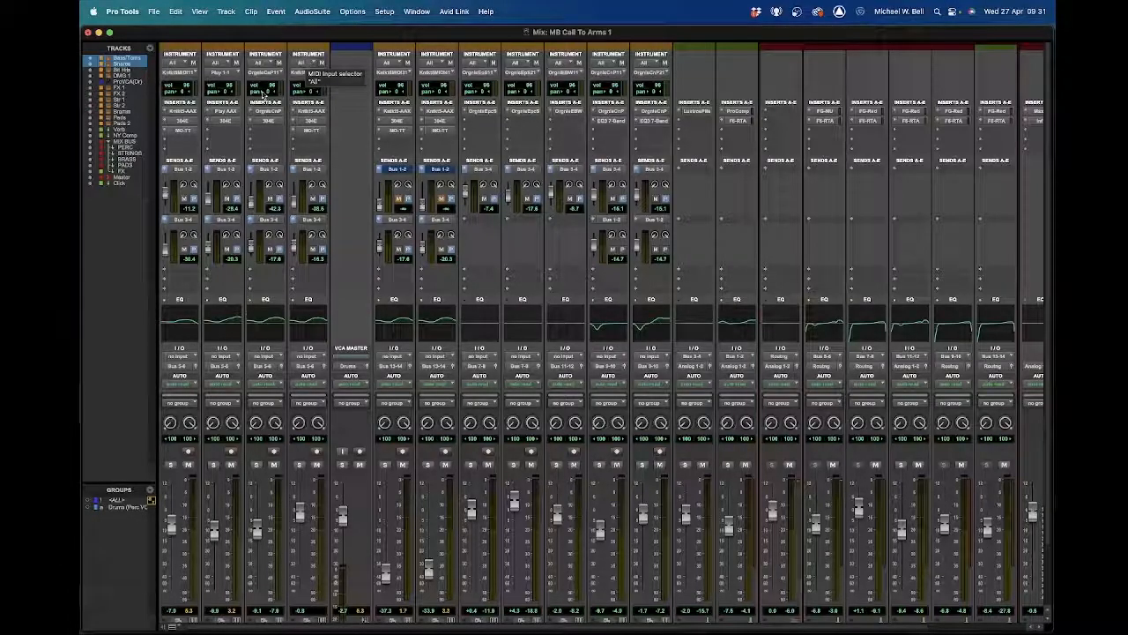
pyautogui.click(178, 73)
pyautogui.click(499, 36)
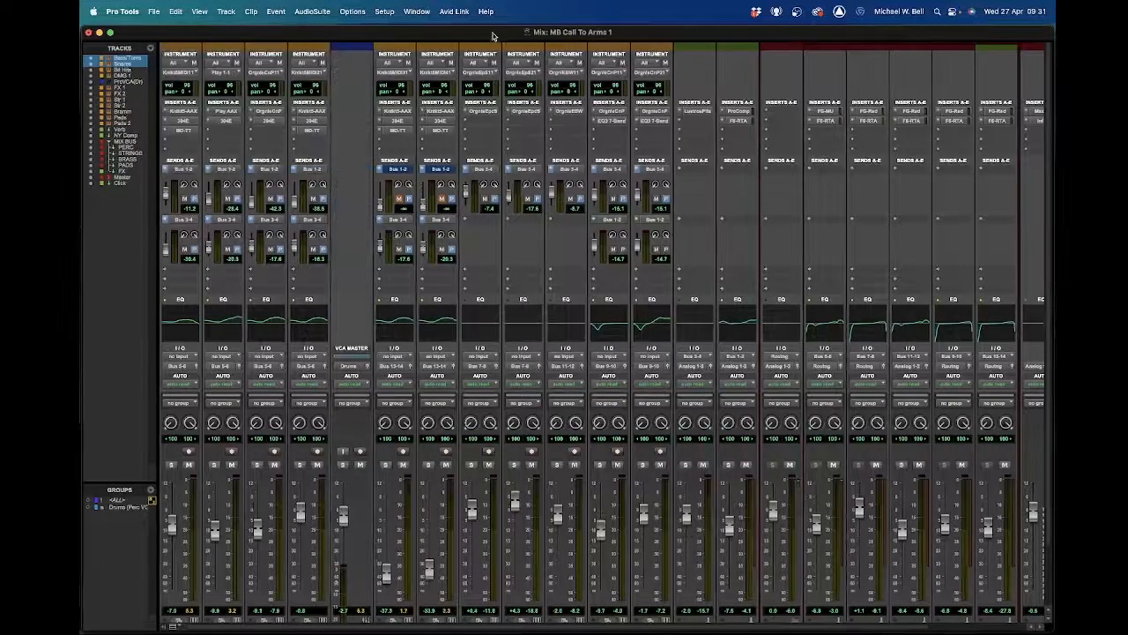
# - View the Kontakt plug-in on the Bass/Toms track, close it and return to the Edit window
pyautogui.click(183, 112)
pyautogui.moveTo(547, 125); pyautogui.dragTo(499, 78)
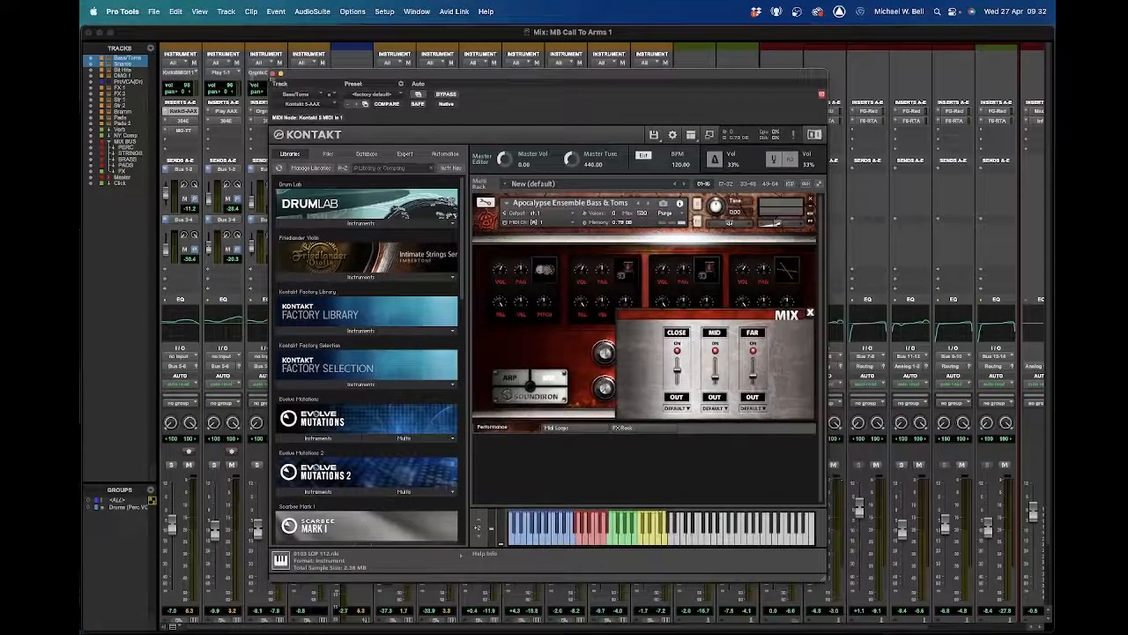
pyautogui.click(278, 72)
pyautogui.press('super+equal')
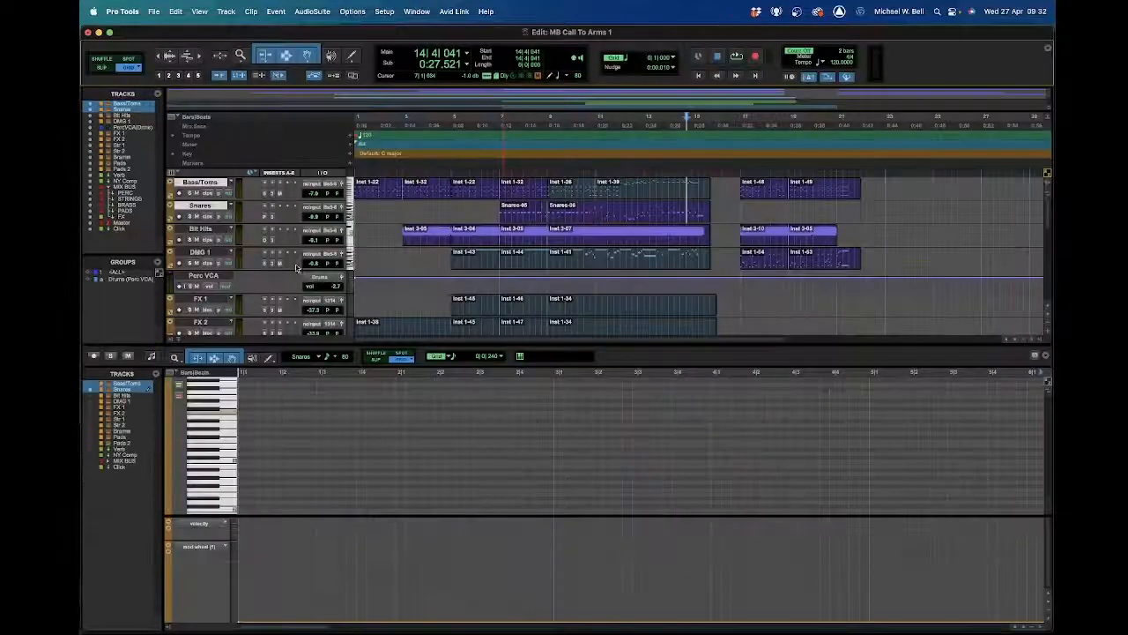
# - Hide the docked MIDI Editor pane and place the edit cursor at 6|4|000
pyautogui.click(180, 338)
pyautogui.click(490, 386)
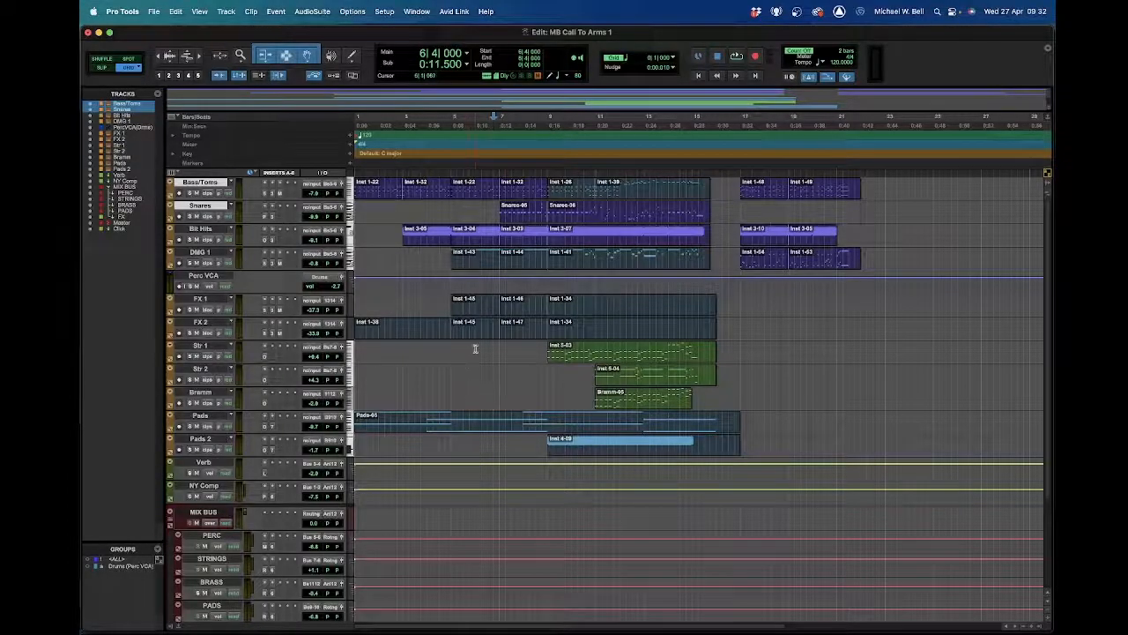
pyautogui.press('super+n')
pyautogui.press('Escape')
# - Create one stereo, tick-based instrument track named DEMO and move it above Bass/Toms
pyautogui.press('shift+super+n')
pyautogui.click(449, 237)
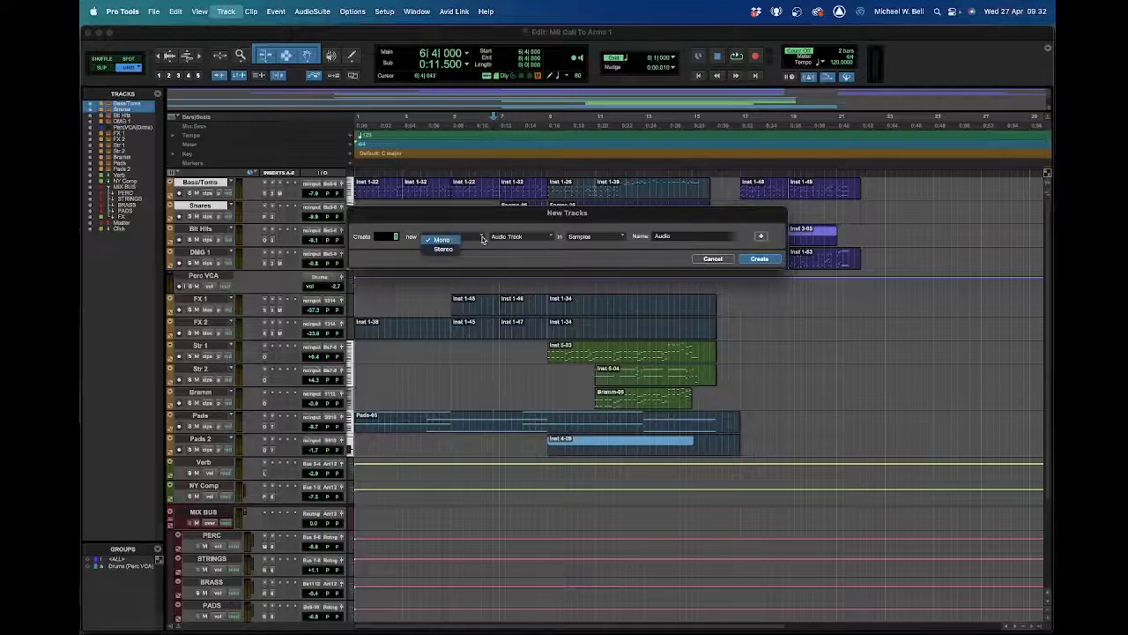
pyautogui.click(443, 239)
pyautogui.click(520, 236)
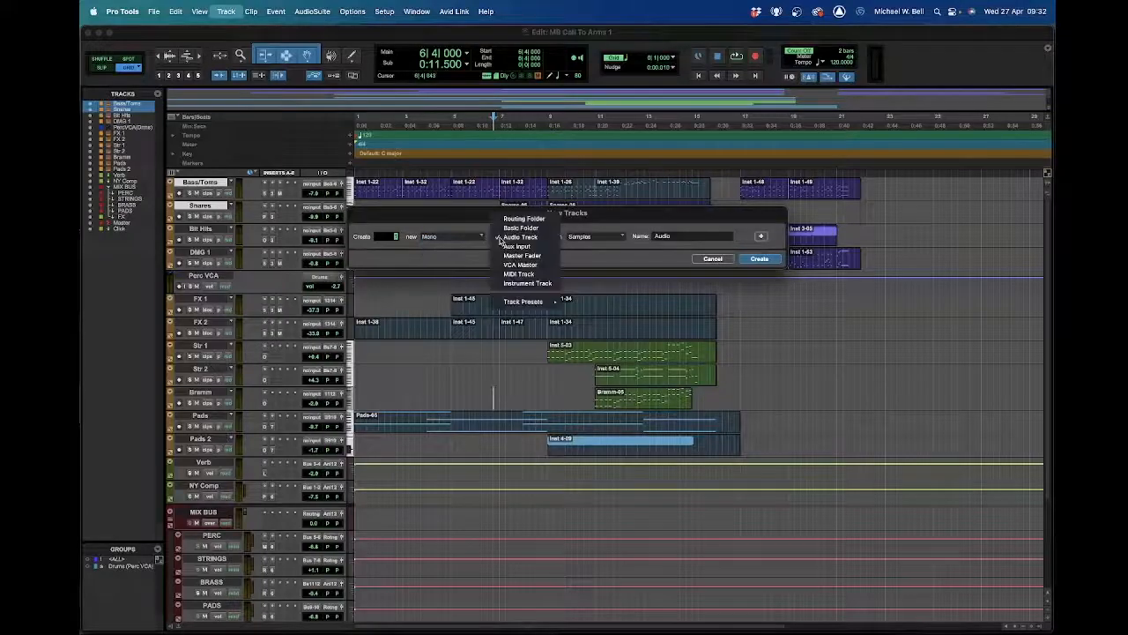
pyautogui.click(528, 283)
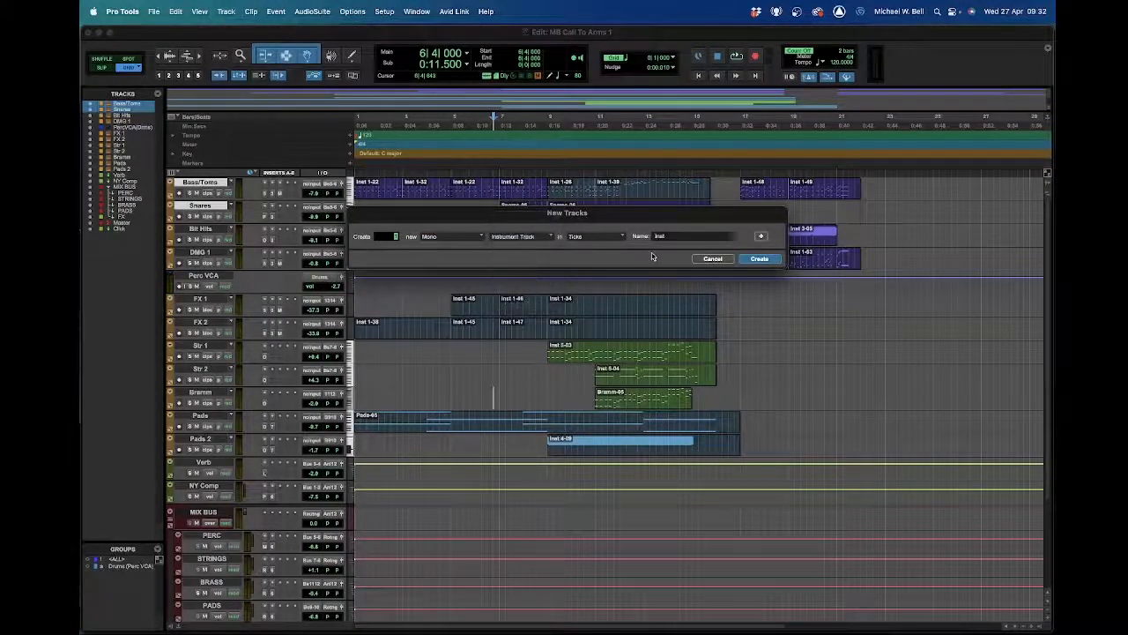
pyautogui.doubleClick(670, 237)
pyautogui.write('DEMO')
pyautogui.click(467, 238)
pyautogui.click(455, 253)
pyautogui.click(760, 261)
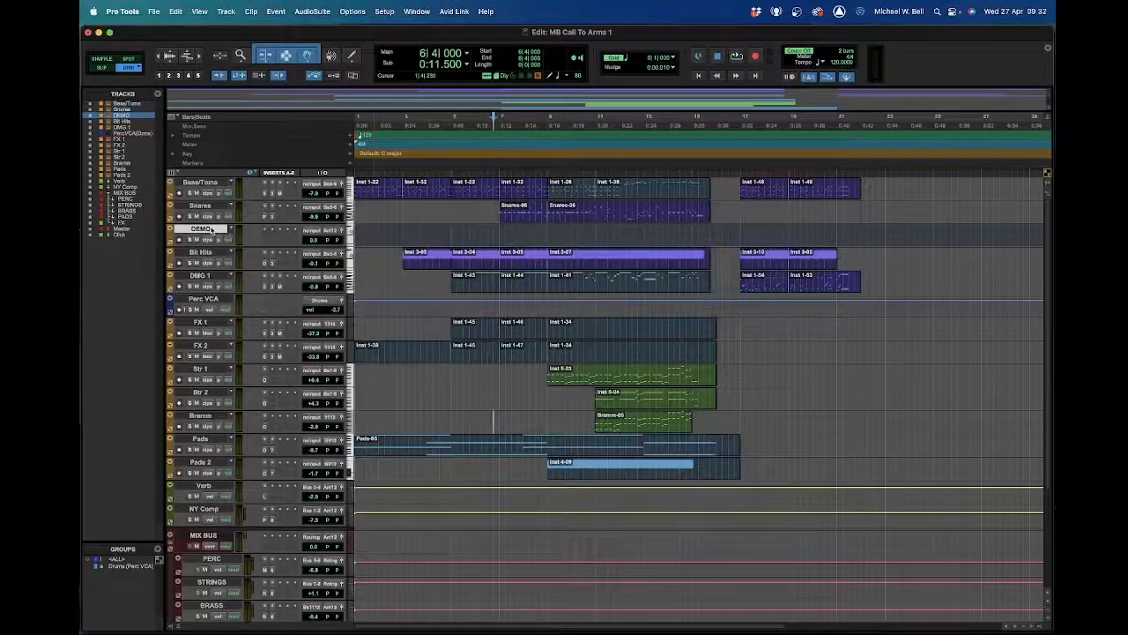
pyautogui.moveTo(200, 227); pyautogui.dragTo(209, 186)
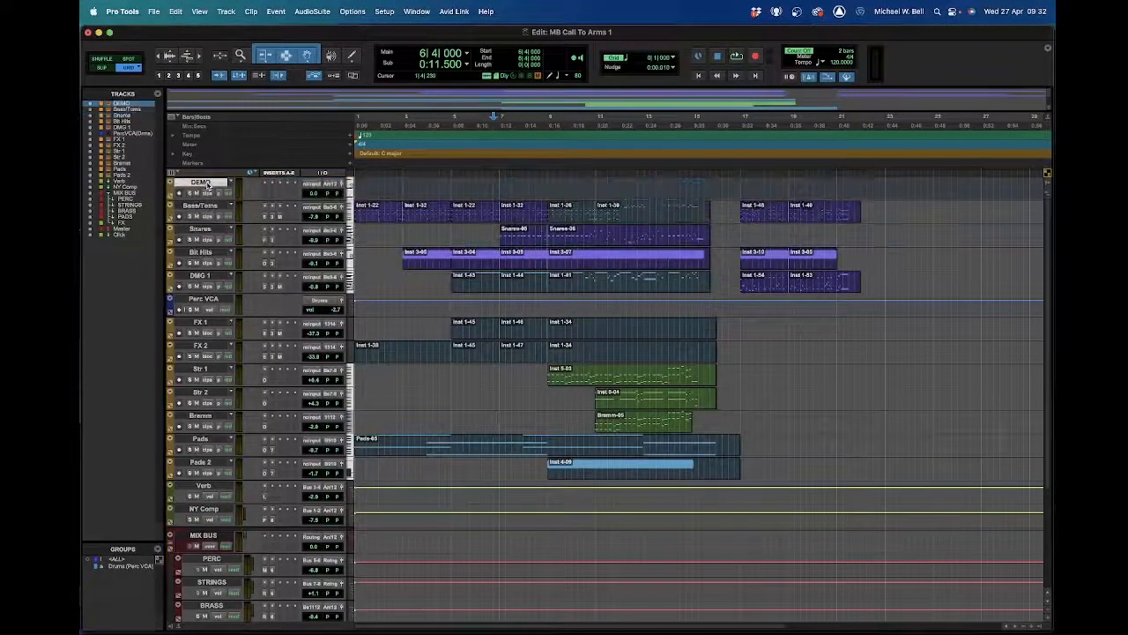
pyautogui.click(265, 193)
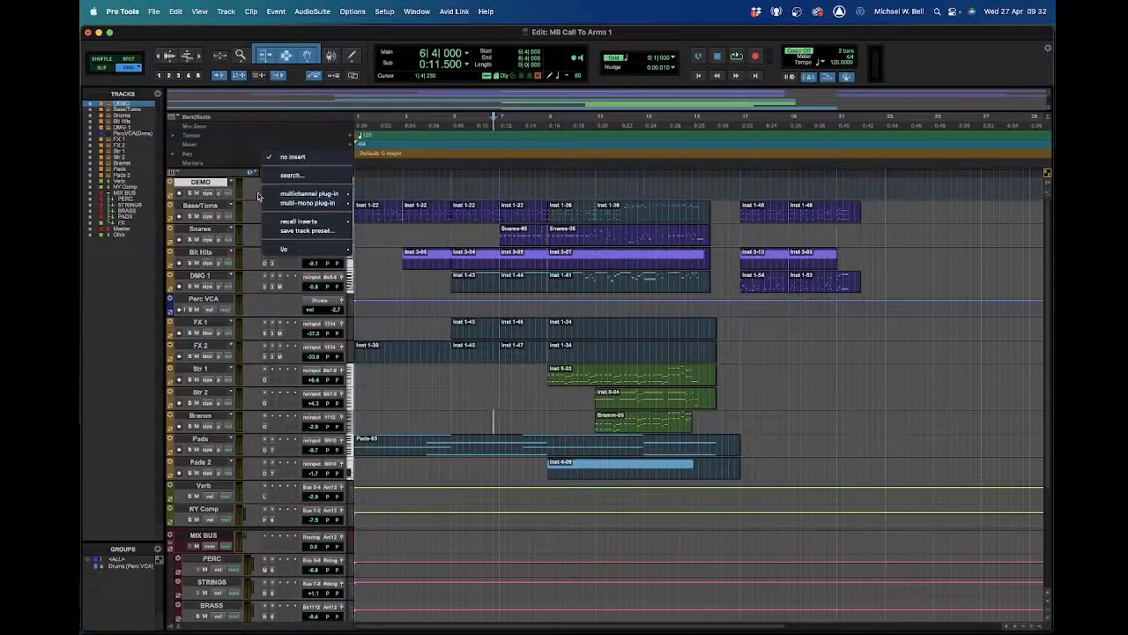
pyautogui.click(258, 196)
pyautogui.click(265, 194)
pyautogui.click(255, 194)
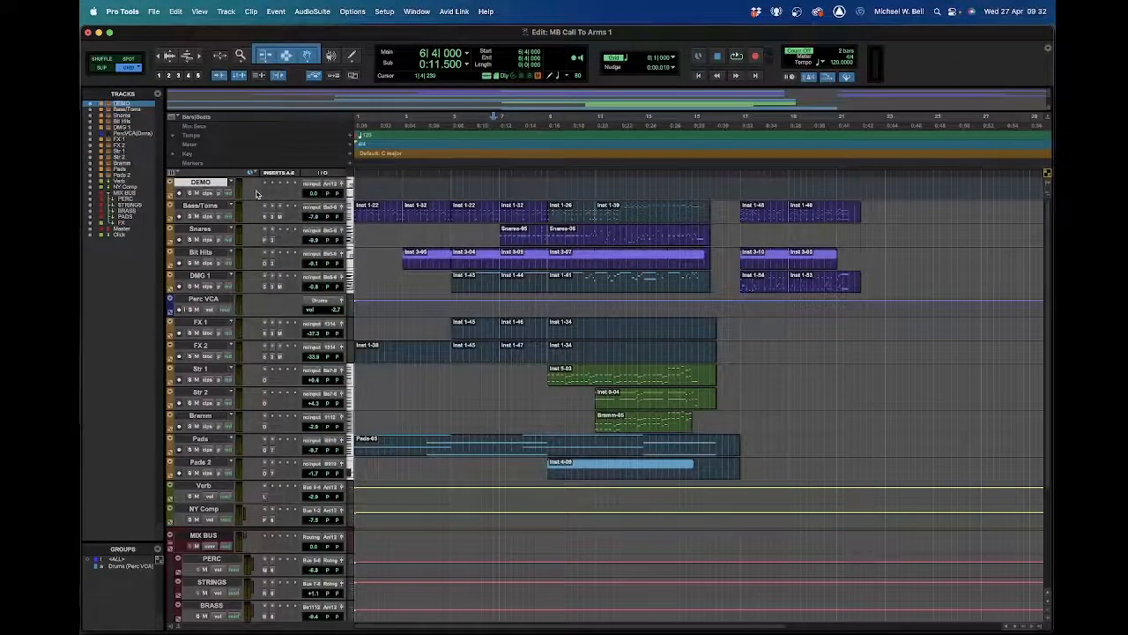
# - Review the available Mix Window Views options in the Mix window and return to the Edit window
pyautogui.press('super+equal')
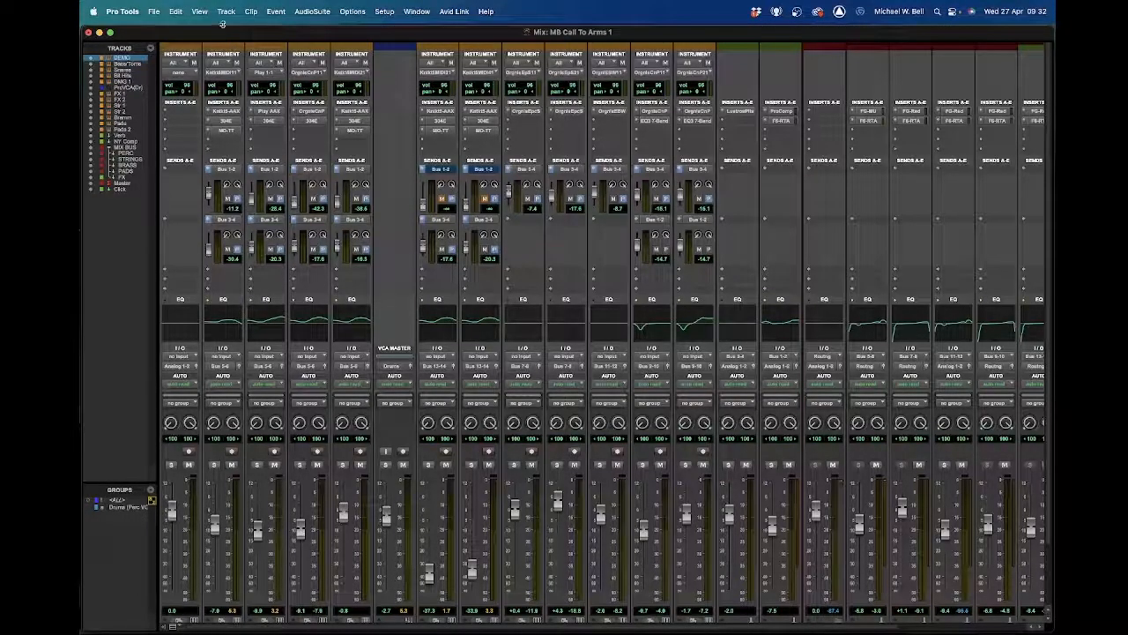
pyautogui.click(199, 12)
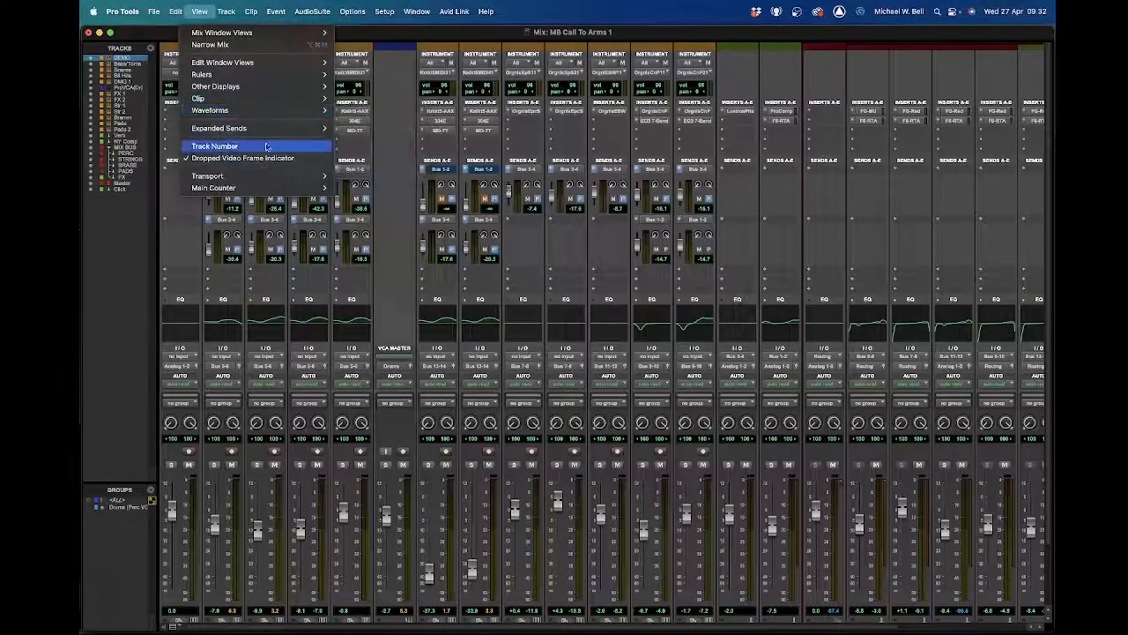
pyautogui.moveTo(306, 34)
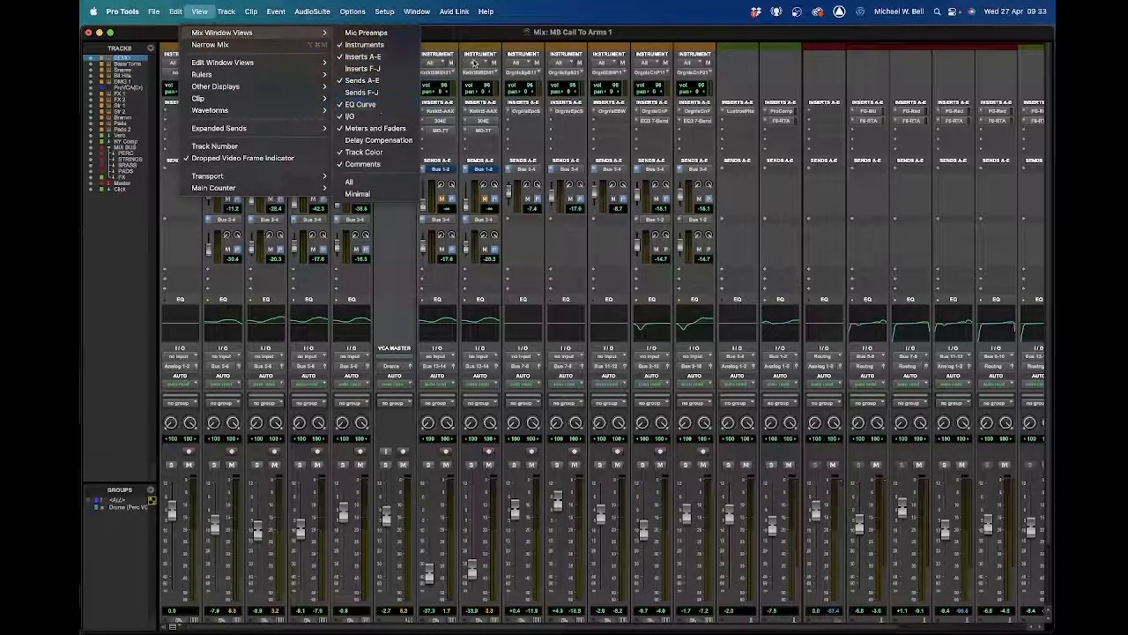
pyautogui.click(498, 35)
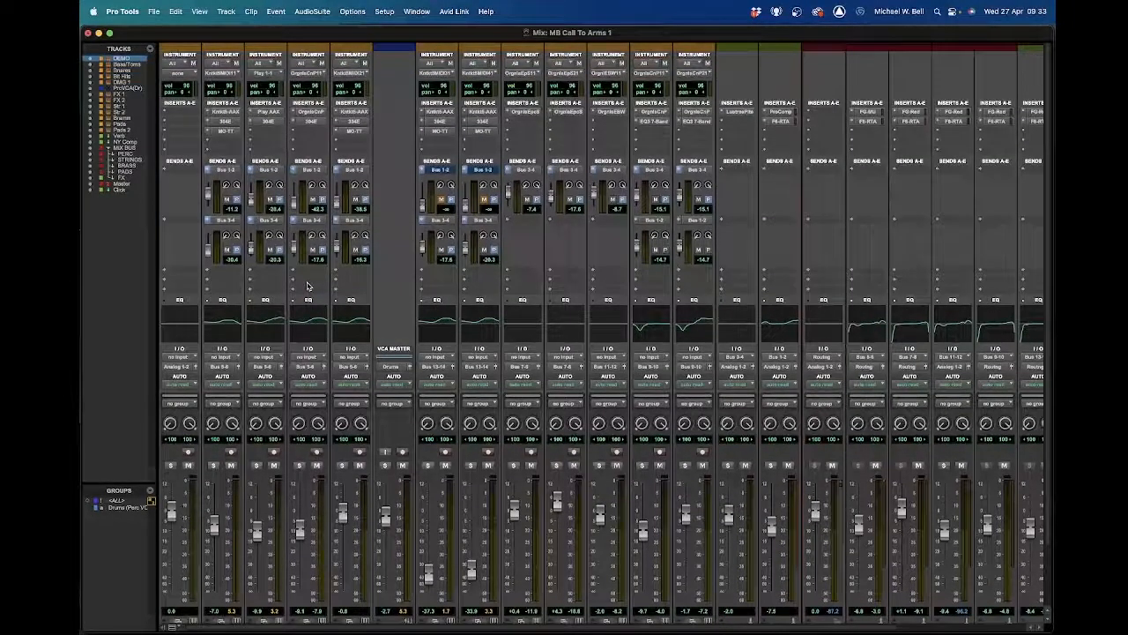
pyautogui.press('super+equal')
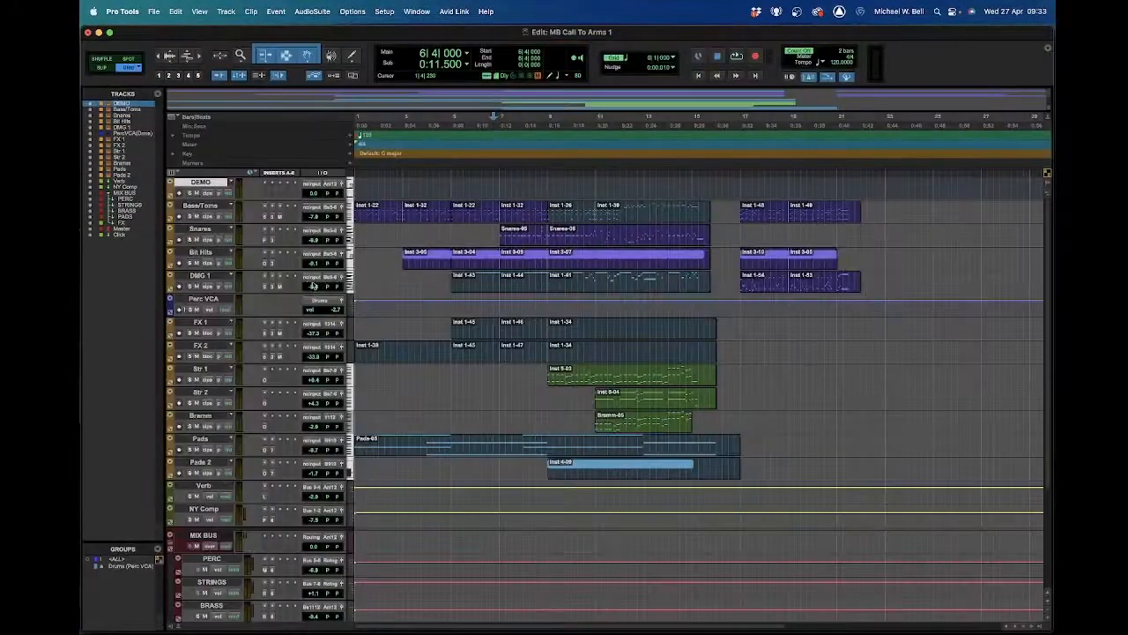
# - Insert the multichannel Native Instruments Kontakt 5-AAX (stereo) plug-in on the DEMO track and close its window
pyautogui.click(264, 183)
pyautogui.moveTo(308, 193)
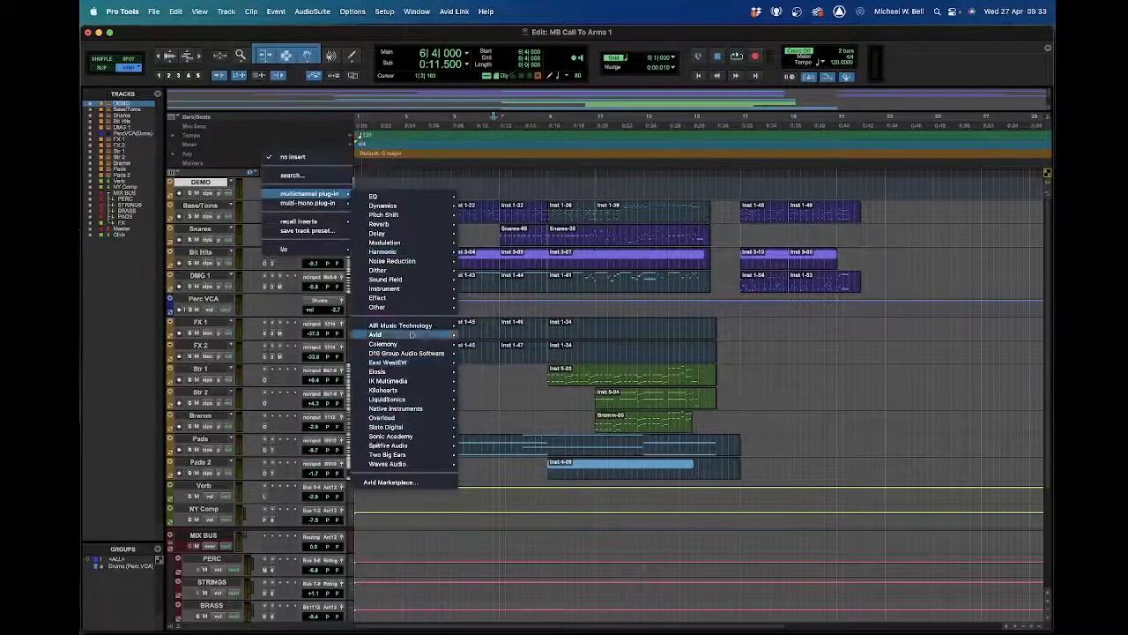
pyautogui.moveTo(419, 410)
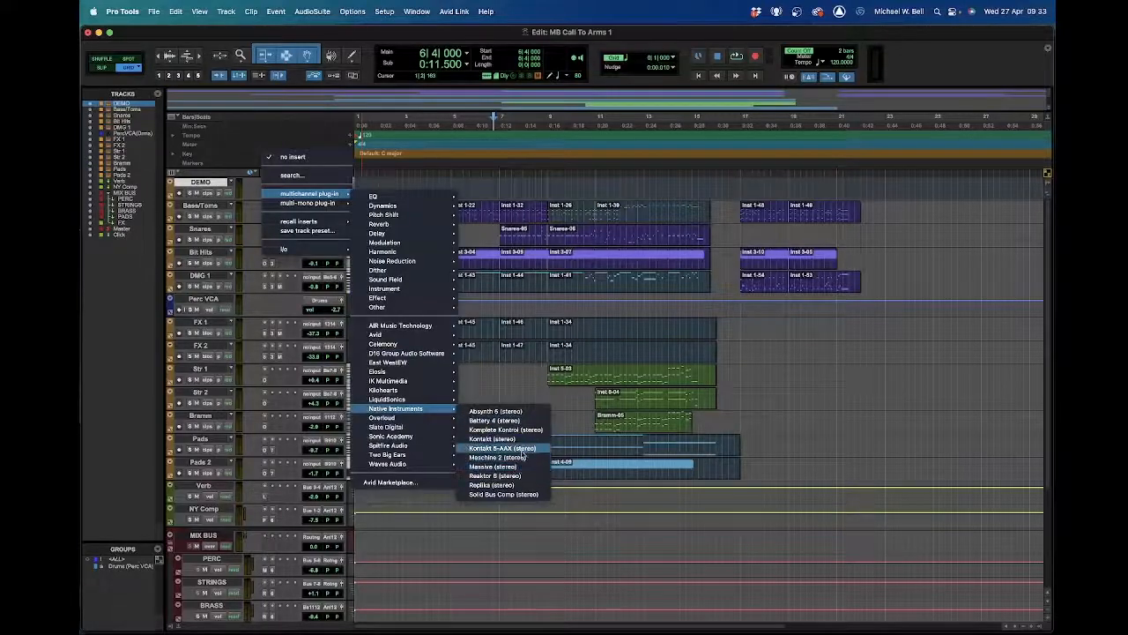
pyautogui.click(522, 457)
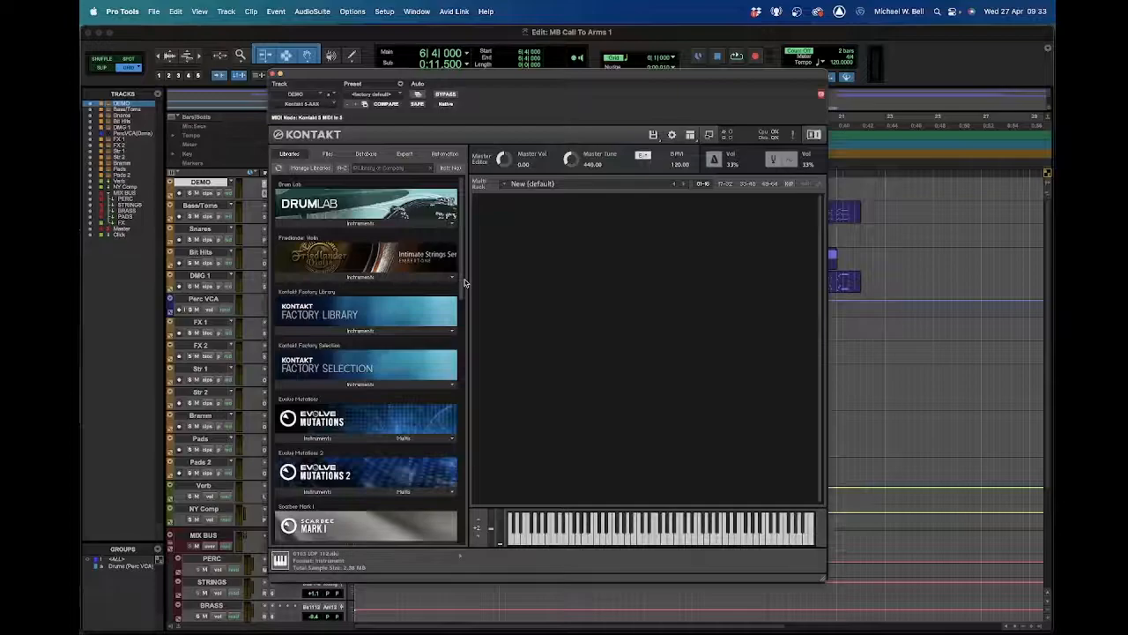
pyautogui.click(275, 73)
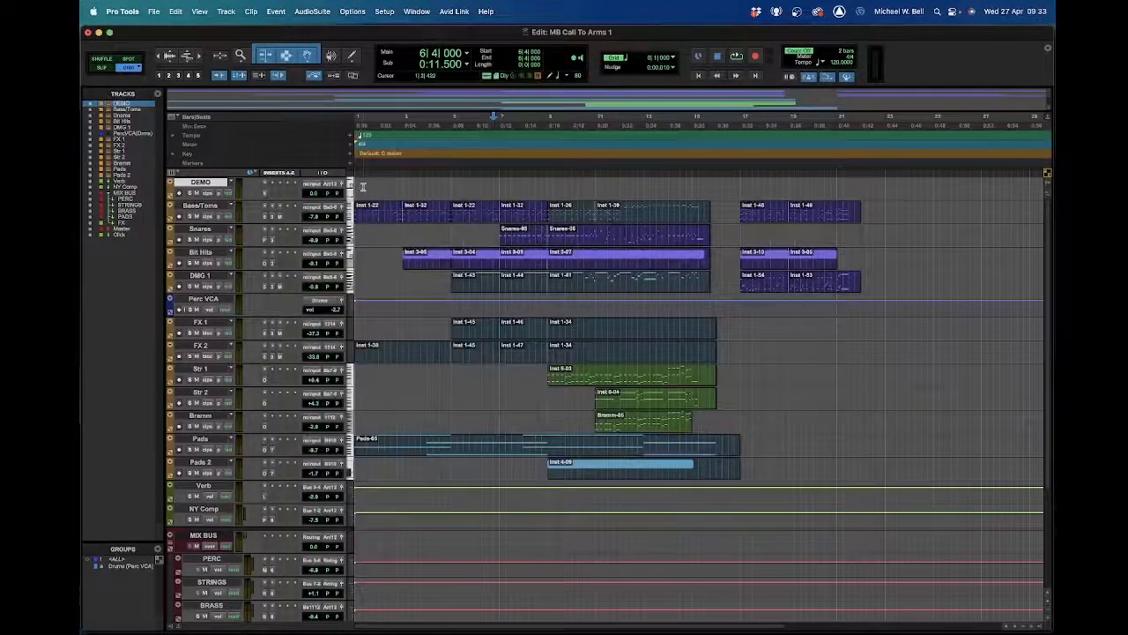
# - Cycle through the edit tools to the Pencil and return the edit cursor to the session start
pyautogui.press('Escape')
pyautogui.press('Escape')
pyautogui.press('Escape')
pyautogui.press('Escape')
pyautogui.press('Escape')
pyautogui.press('Escape')
pyautogui.press('Escape')
pyautogui.press('Escape')
pyautogui.press('Escape')
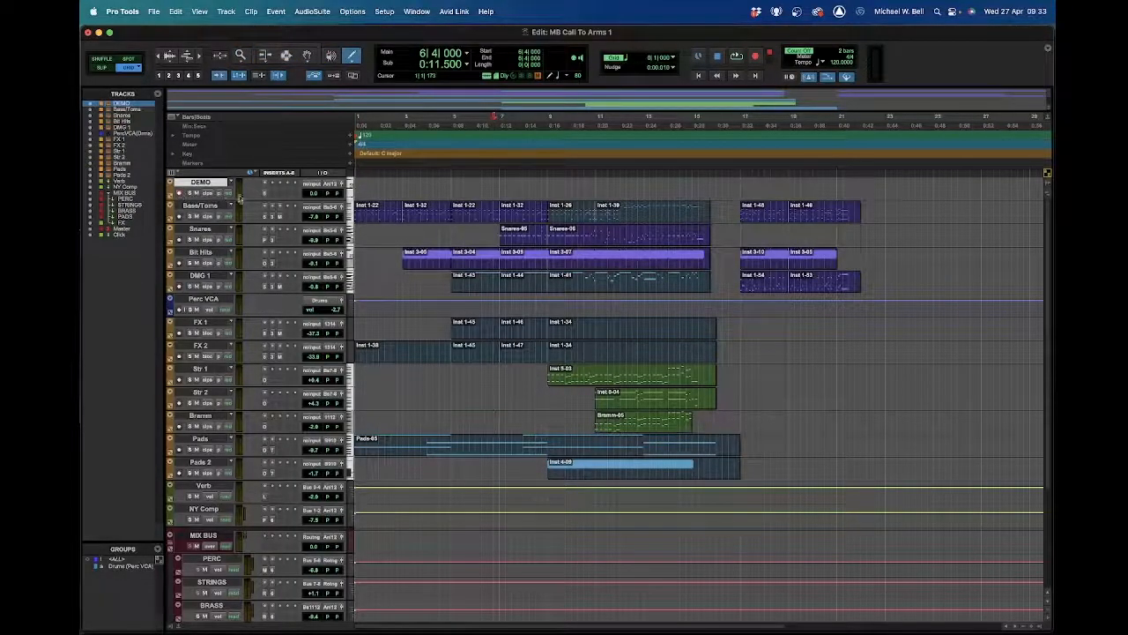
pyautogui.press('Return')
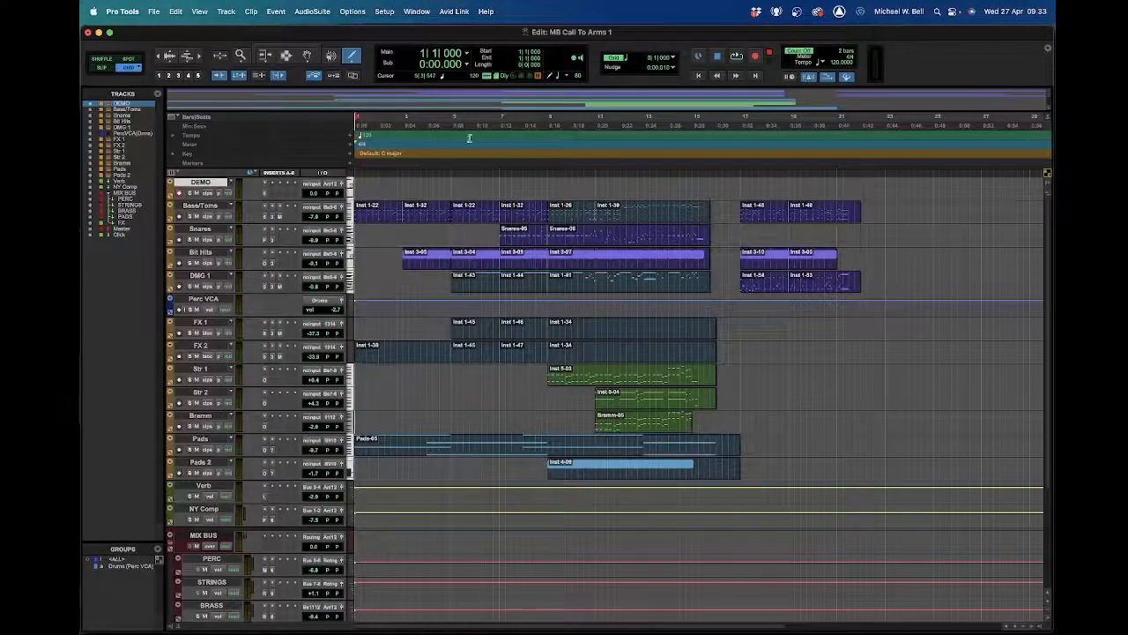
# - Cycle repeatedly through all the edit tools, including the Smart Tool and the Trim tool
pyautogui.press('Escape')
pyautogui.press('Escape')
pyautogui.press('Escape')
pyautogui.press('Escape')
pyautogui.press('Escape')
pyautogui.press('Escape')
pyautogui.press('Escape')
pyautogui.press('Escape')
pyautogui.press('Escape')
pyautogui.press('Escape')
pyautogui.press('Escape')
pyautogui.press('Escape')
pyautogui.press('Escape')
pyautogui.press('Escape')
pyautogui.press('Escape')
pyautogui.press('Escape')
pyautogui.press('Escape')
pyautogui.press('Escape')
pyautogui.press('Escape')
pyautogui.press('Escape')
pyautogui.press('Escape')
pyautogui.press('Escape')
pyautogui.press('Escape')
pyautogui.press('Escape')
pyautogui.press('Escape')
pyautogui.press('Escape')
pyautogui.press('Escape')
pyautogui.press('Escape')
pyautogui.press('Escape')
pyautogui.press('Escape')
pyautogui.press('Escape')
pyautogui.press('Escape')
pyautogui.press('Escape')
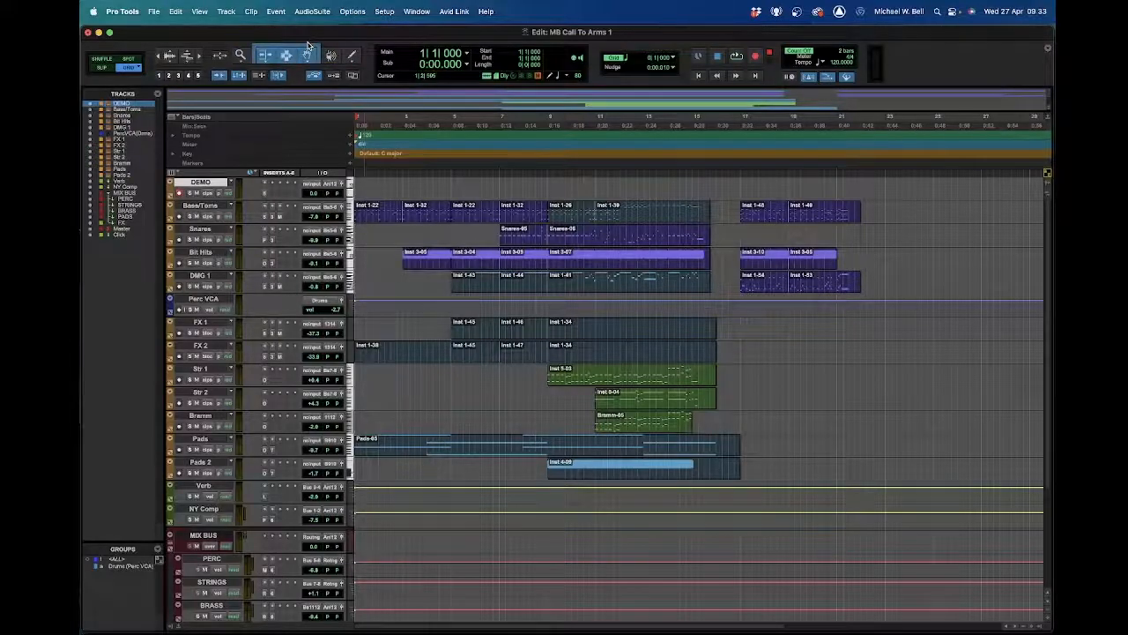
pyautogui.press('Escape')
pyautogui.press('Escape')
pyautogui.press('Escape')
pyautogui.press('Escape')
pyautogui.press('Escape')
pyautogui.press('Escape')
pyautogui.press('Escape')
pyautogui.press('Escape')
pyautogui.press('Escape')
pyautogui.press('Escape')
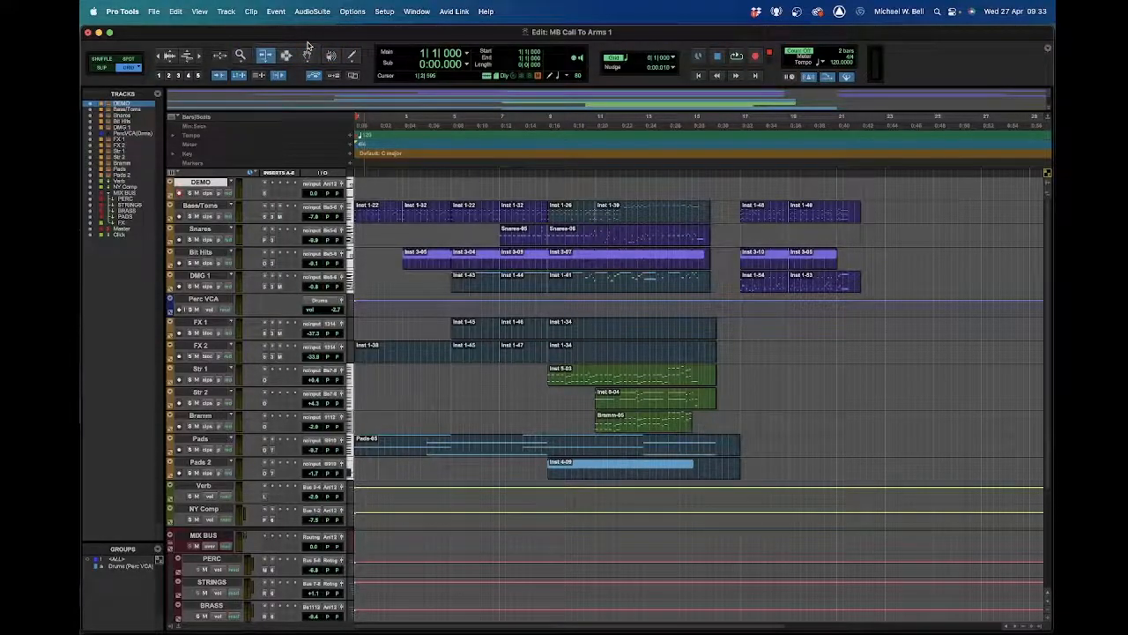
pyautogui.press('Escape')
pyautogui.press('Escape')
pyautogui.press('Escape')
pyautogui.press('Escape')
pyautogui.press('Escape')
pyautogui.press('Escape')
pyautogui.press('Escape')
# - Review the Pencil tool's drawing shapes and cycle through the edit tools until the Pencil is active
pyautogui.click(351, 55)
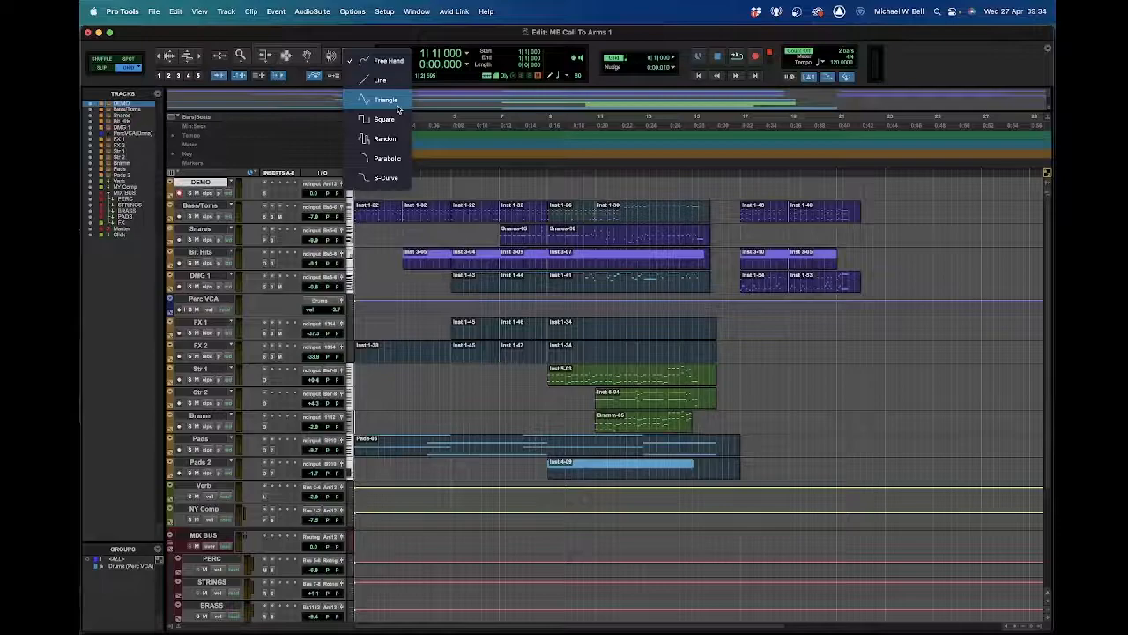
pyautogui.click(398, 109)
pyautogui.press('F6')
pyautogui.press('Escape')
pyautogui.press('Escape')
pyautogui.press('Escape')
pyautogui.press('Escape')
pyautogui.press('Escape')
pyautogui.press('Escape')
pyautogui.press('Escape')
pyautogui.press('Escape')
pyautogui.press('Escape')
pyautogui.press('Escape')
pyautogui.press('Escape')
pyautogui.press('Escape')
pyautogui.press('Escape')
pyautogui.press('Escape')
pyautogui.press('Escape')
pyautogui.press('Escape')
pyautogui.press('Escape')
pyautogui.press('Escape')
pyautogui.press('Escape')
pyautogui.press('Escape')
pyautogui.press('Escape')
pyautogui.press('Escape')
pyautogui.press('Escape')
pyautogui.press('Escape')
pyautogui.press('Escape')
pyautogui.press('Escape')
pyautogui.press('Escape')
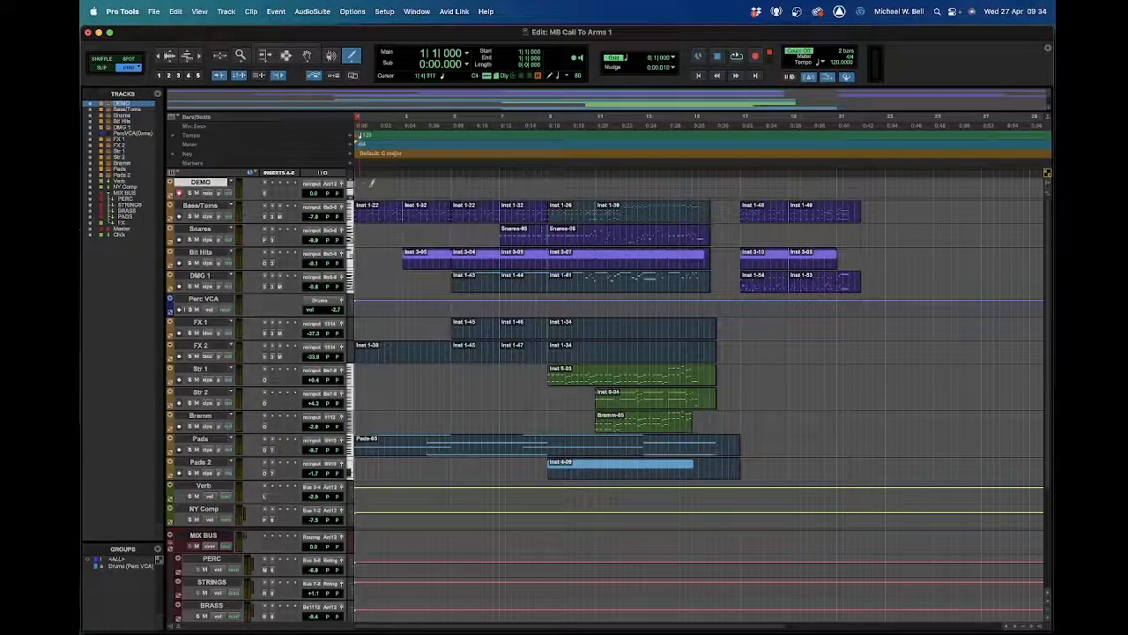
# - Enlarge the DEMO track's height and draw a D4 note from 1|1|000 to about bar 3 beat 2
pyautogui.moveTo(221, 199); pyautogui.dragTo(224, 270)
pyautogui.press('t')
pyautogui.scroll(-2, 379, 219)
pyautogui.scroll(2, 384, 218)
pyautogui.moveTo(362, 212); pyautogui.dragTo(461, 209)
pyautogui.press('F5')
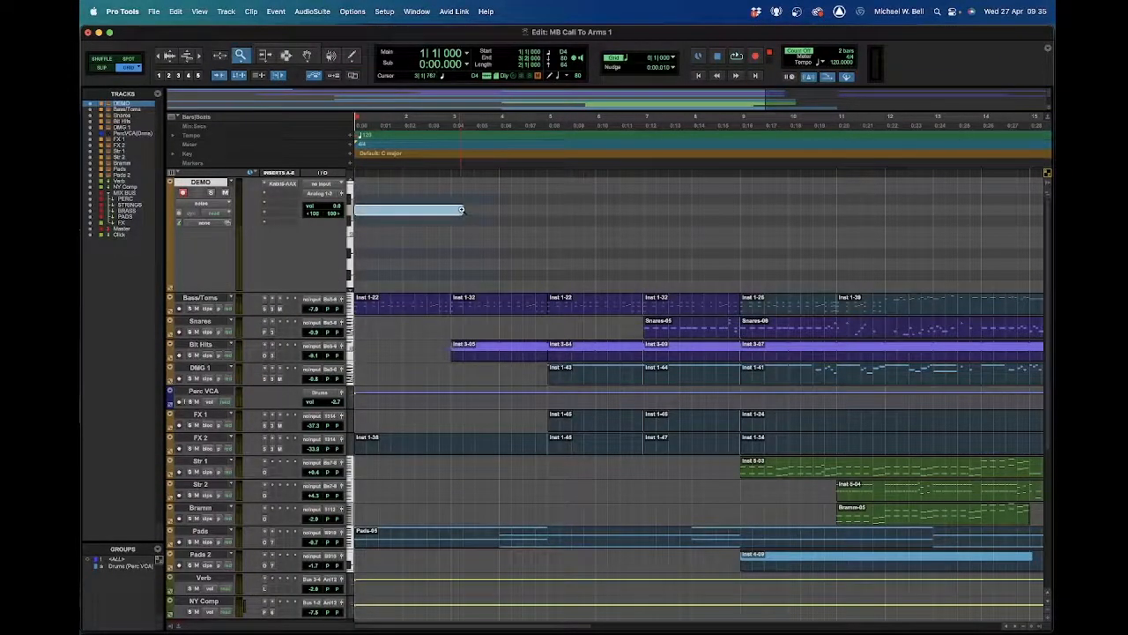
# - Draw a second, lower note on the DEMO track from bar 3 to bar 5
pyautogui.press('F6')
pyautogui.moveTo(461, 210)
pyautogui.mouseDown()
pyautogui.moveTo(451, 210)
pyautogui.moveTo(517, 208)
pyautogui.moveTo(494, 222)
pyautogui.mouseUp()
# - Cycle repeatedly through the edit tools until the Grabber tool is active
pyautogui.press('Escape')
pyautogui.press('Escape')
pyautogui.press('Escape')
pyautogui.press('Escape')
pyautogui.press('Escape')
pyautogui.press('Escape')
pyautogui.press('Escape')
pyautogui.press('Escape')
pyautogui.press('Escape')
pyautogui.press('Escape')
pyautogui.press('Escape')
pyautogui.press('Escape')
pyautogui.press('Escape')
pyautogui.press('Escape')
# - Open the second Bass/Toms clip in the MIDI Editor and return to the Edit window
pyautogui.doubleClick(471, 305)
pyautogui.click(473, 305)
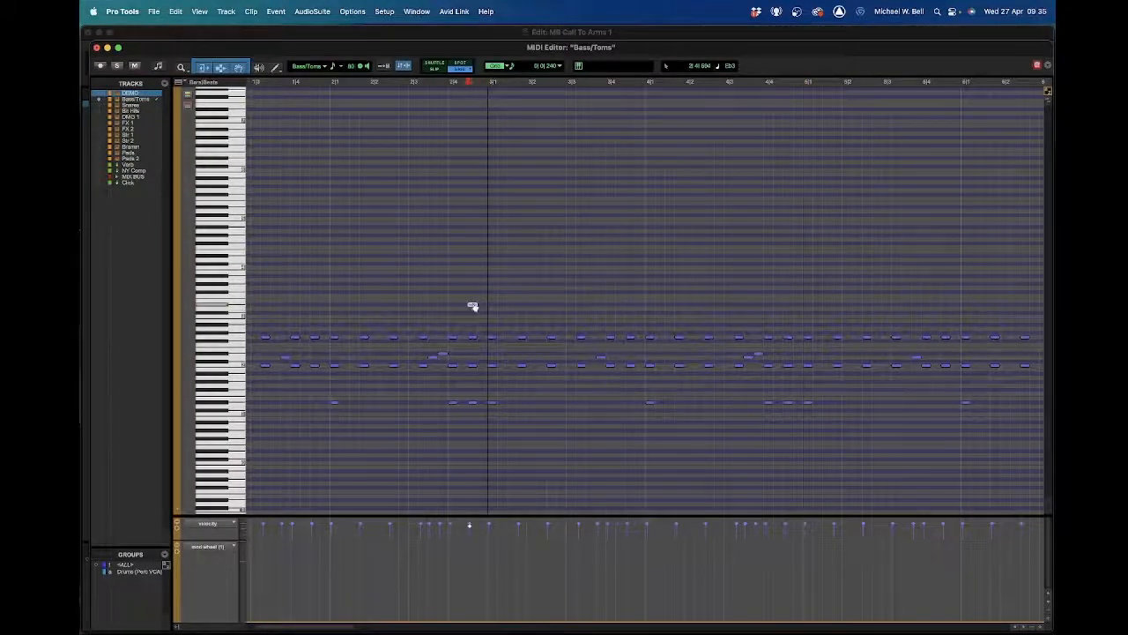
pyautogui.press('super+equal')
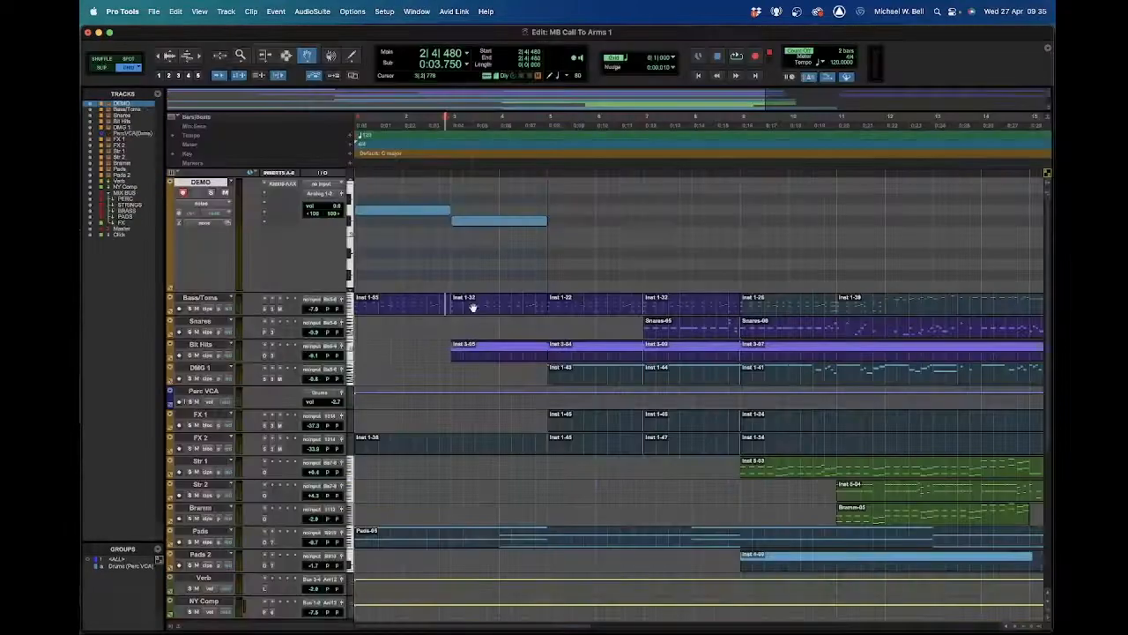
# - Switch the DEMO track from notes view to clips view, try the blocks view, and return it to clips view
pyautogui.press('Escape')
pyautogui.press('Escape')
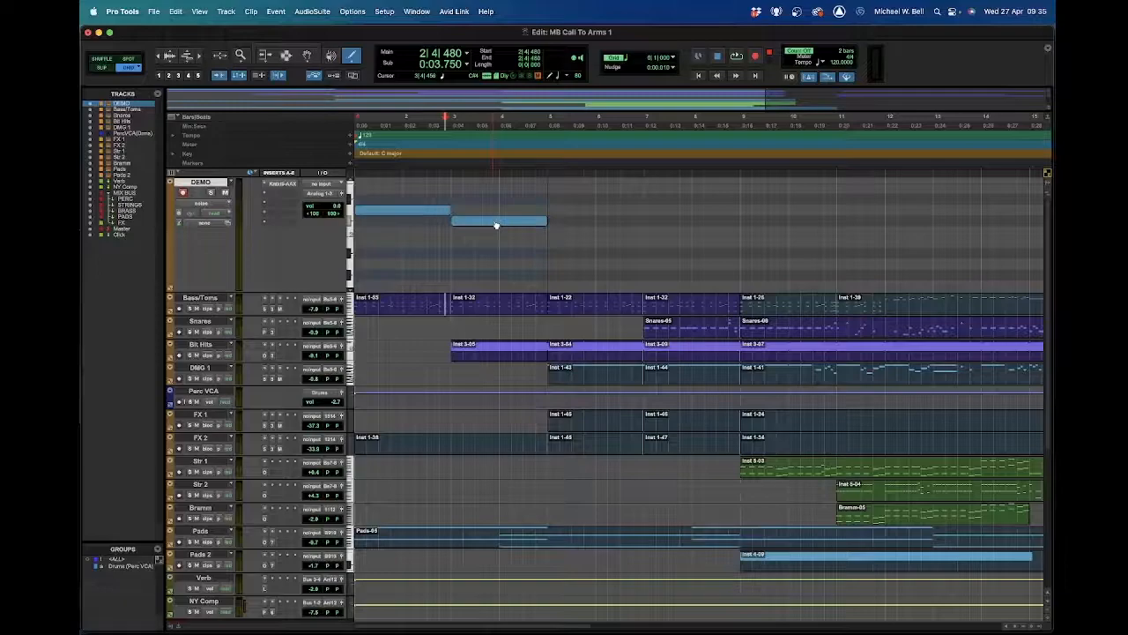
pyautogui.click(205, 203)
pyautogui.click(219, 195)
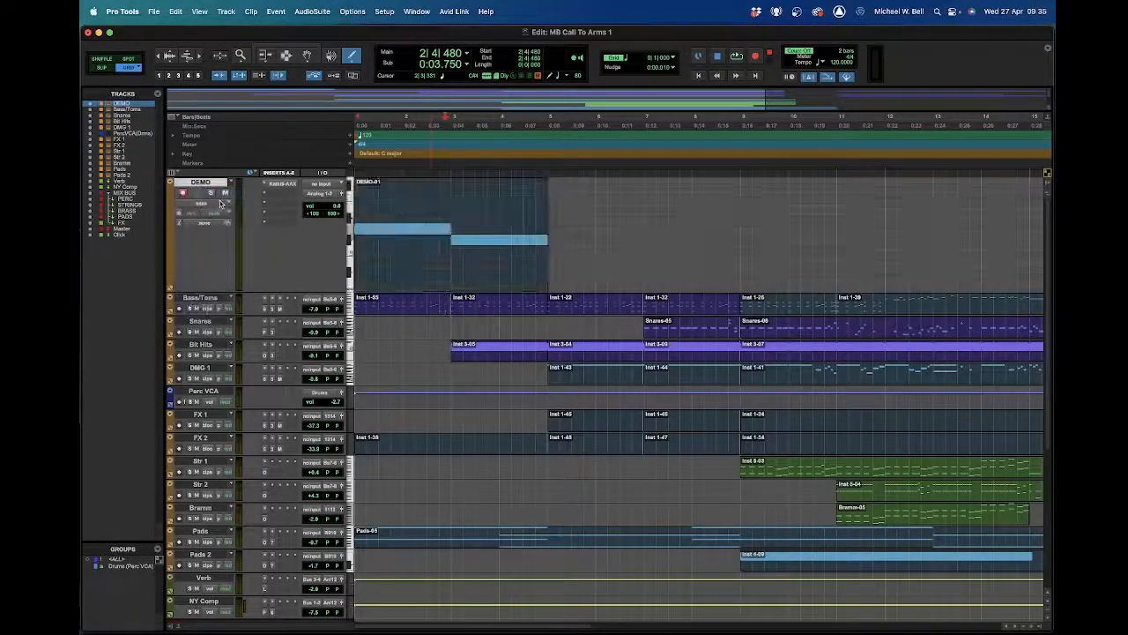
pyautogui.click(221, 203)
pyautogui.click(224, 200)
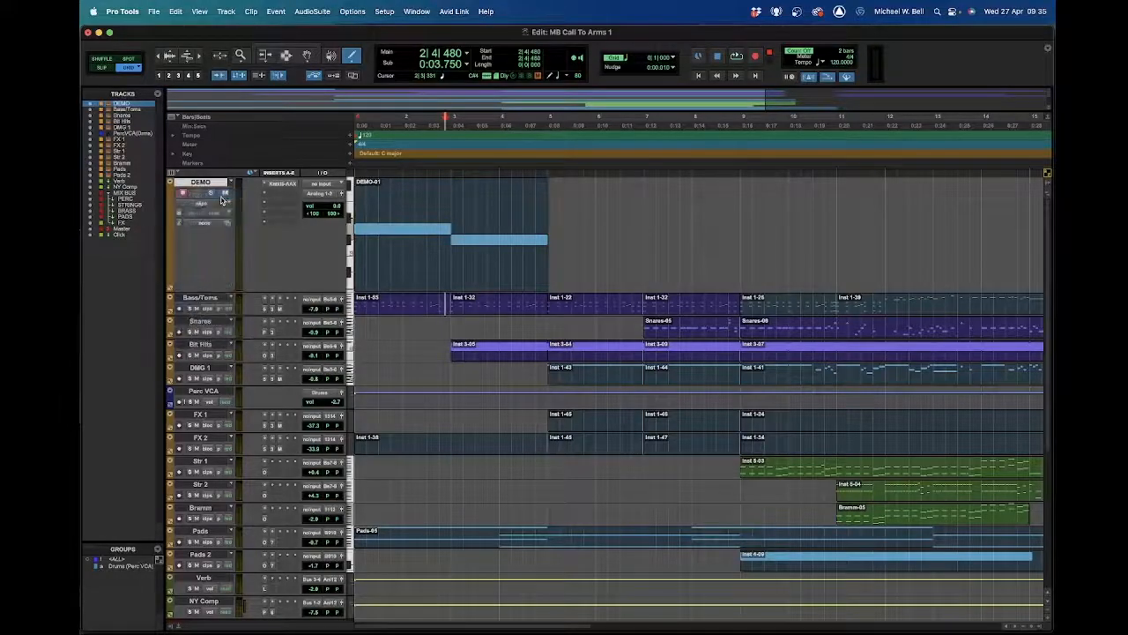
pyautogui.click(213, 205)
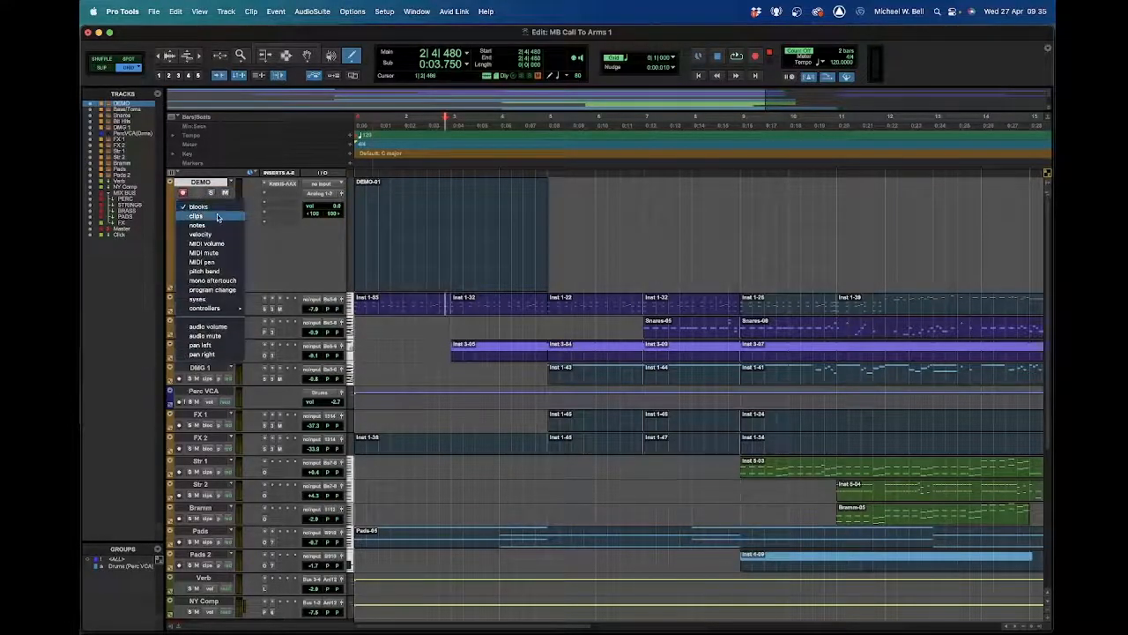
pyautogui.click(218, 217)
# - Select the whole MIDI clip on the DEMO track with the Grabber tool
pyautogui.press('Escape')
pyautogui.press('Escape')
pyautogui.press('Escape')
pyautogui.press('Escape')
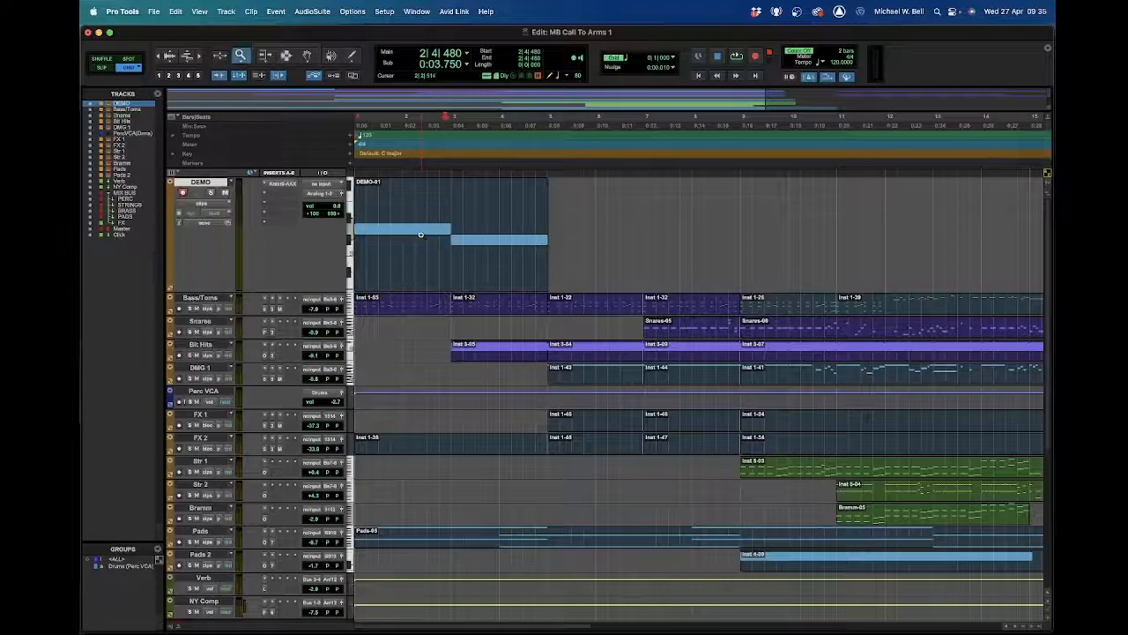
pyautogui.click(432, 239)
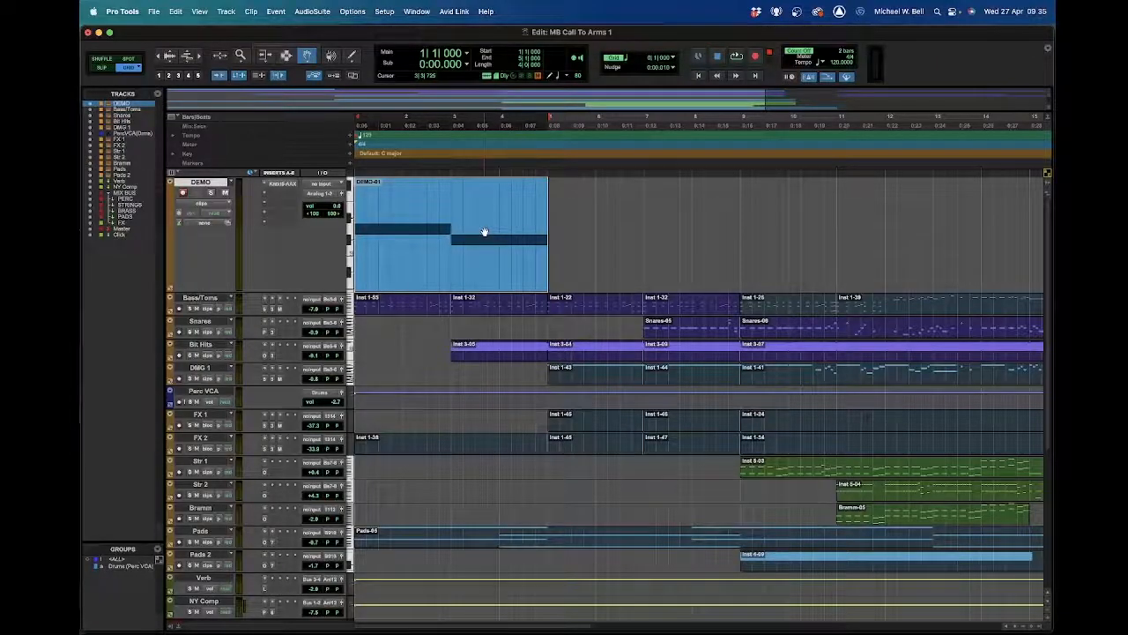
pyautogui.click(570, 246)
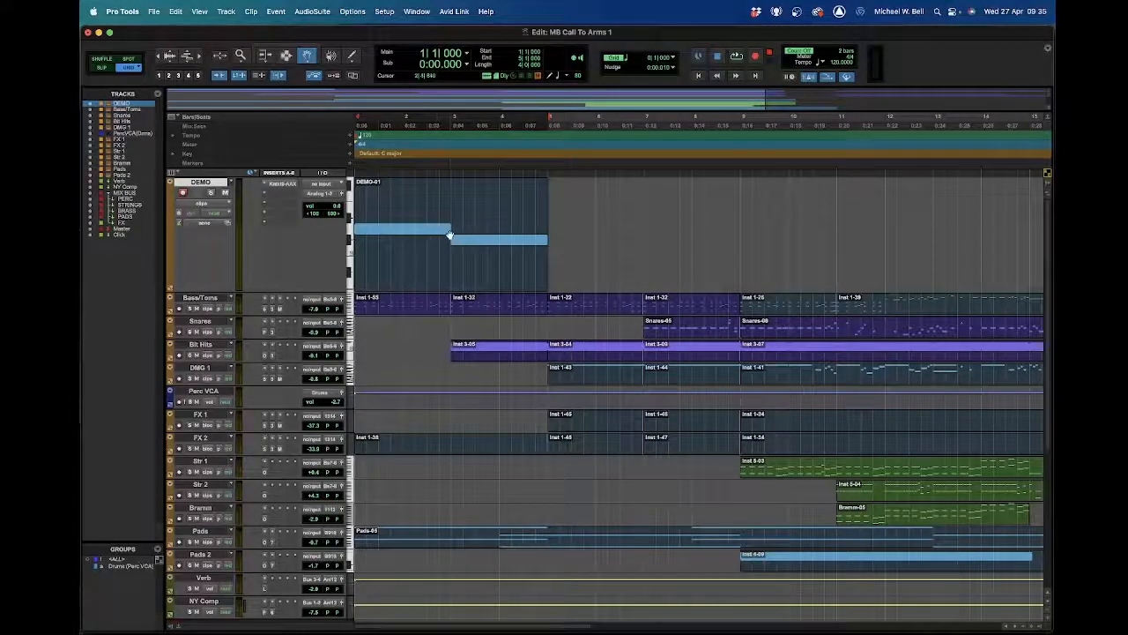
pyautogui.click(449, 234)
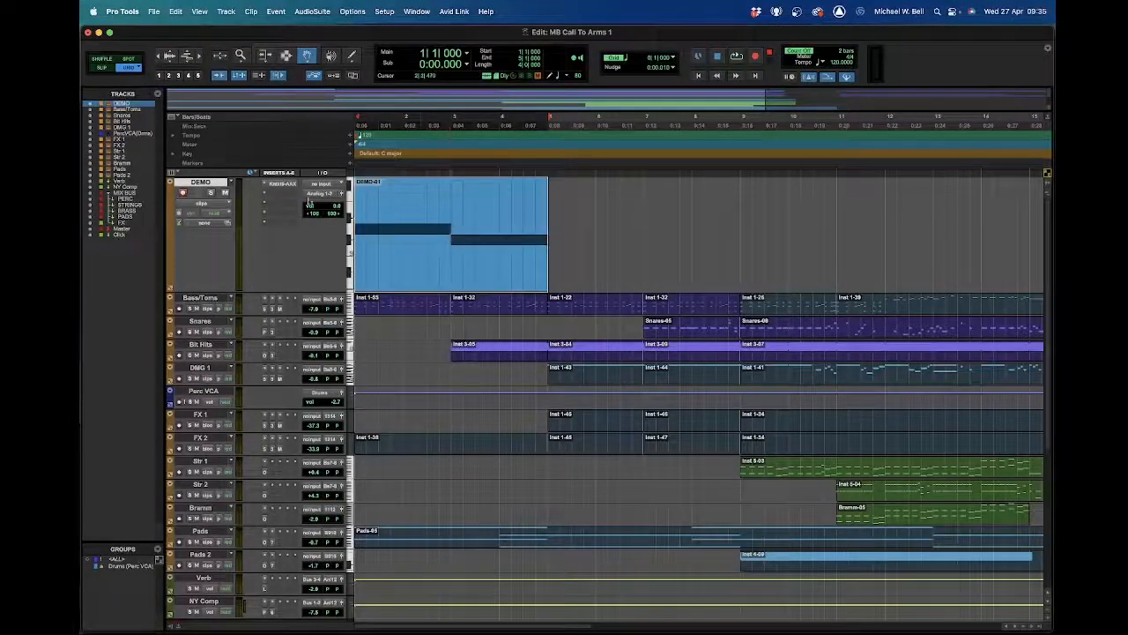
# - Dock the MIDI Editor below the edit timeline and display the DEMO track's notes in it
pyautogui.doubleClick(421, 221)
pyautogui.hotkey('ctrl', '=')
pyautogui.click(175, 627)
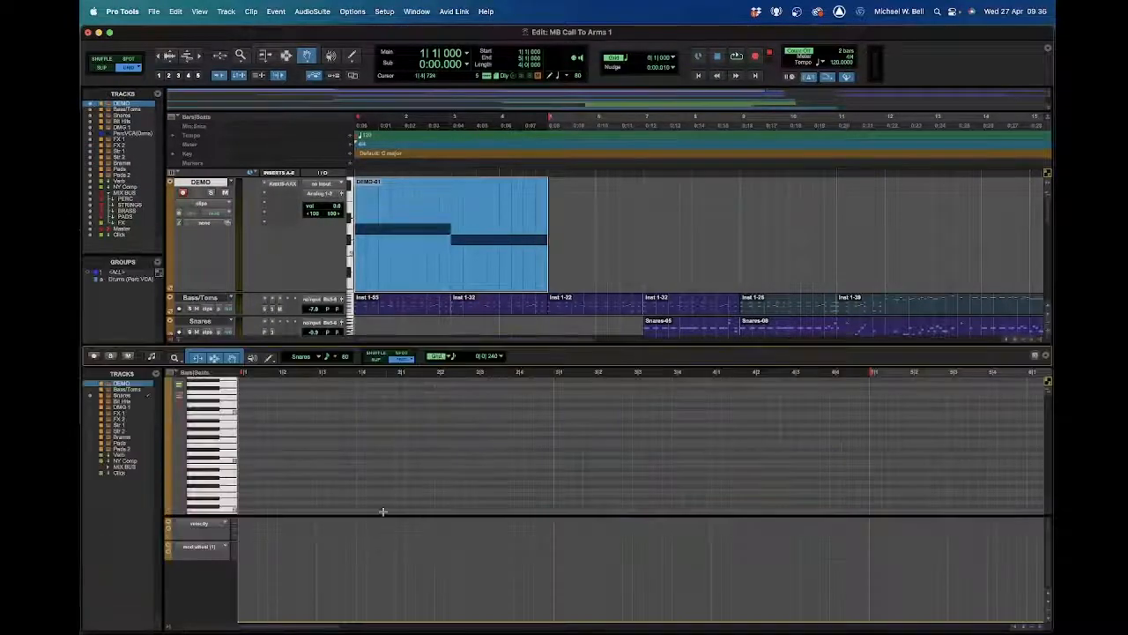
pyautogui.scroll(3, 360, 423)
pyautogui.scroll(5, 360, 422)
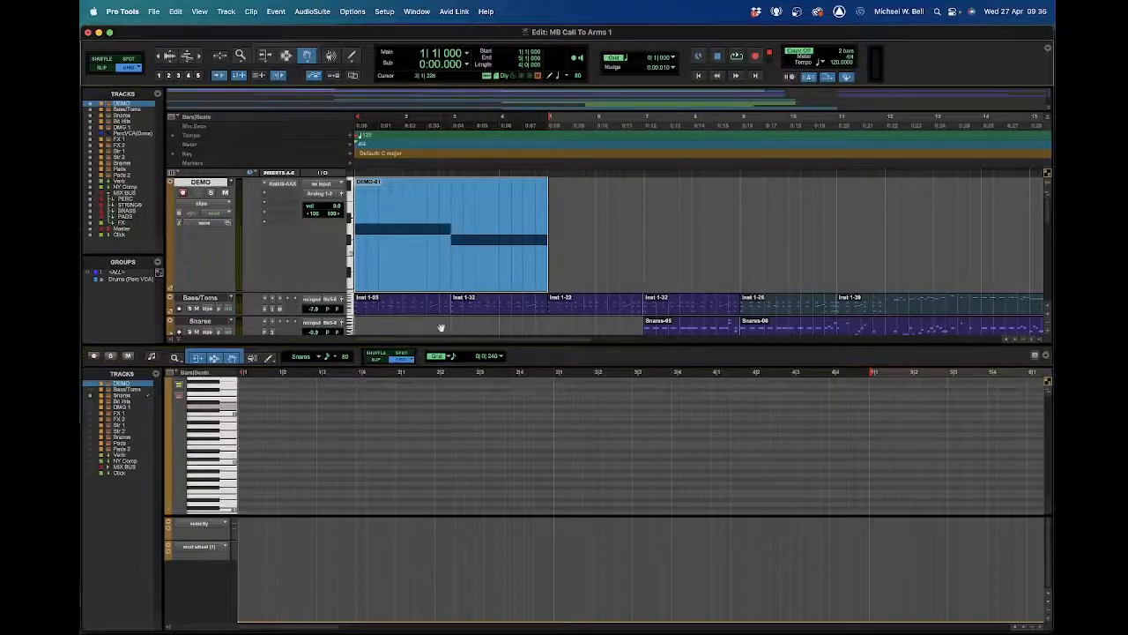
pyautogui.click(354, 453)
pyautogui.scroll(-3, 353, 449)
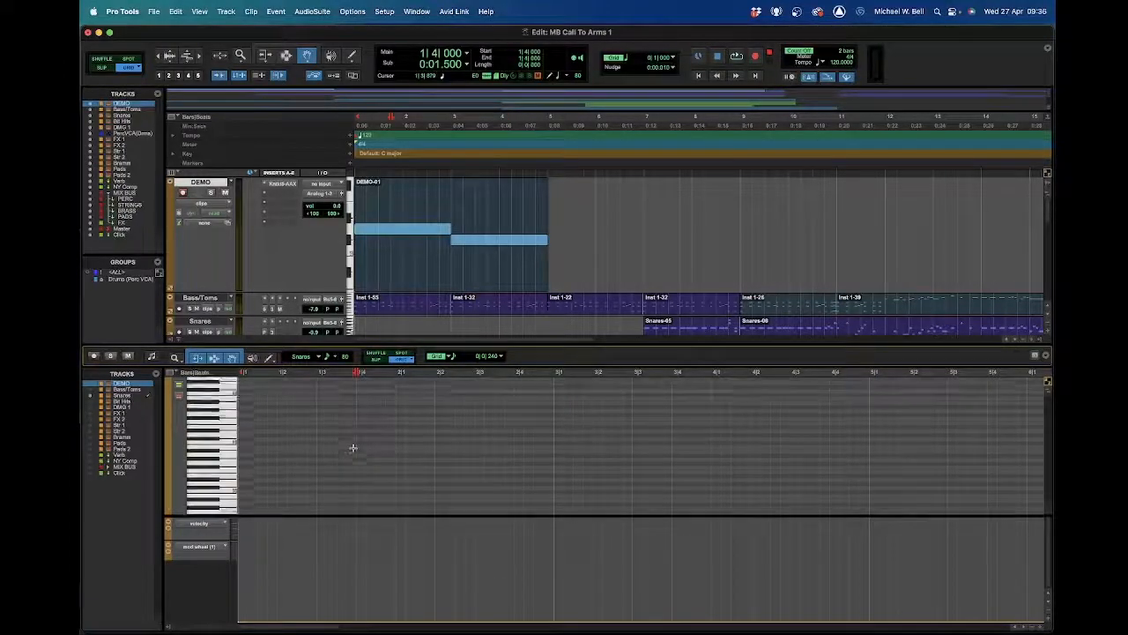
pyautogui.click(90, 386)
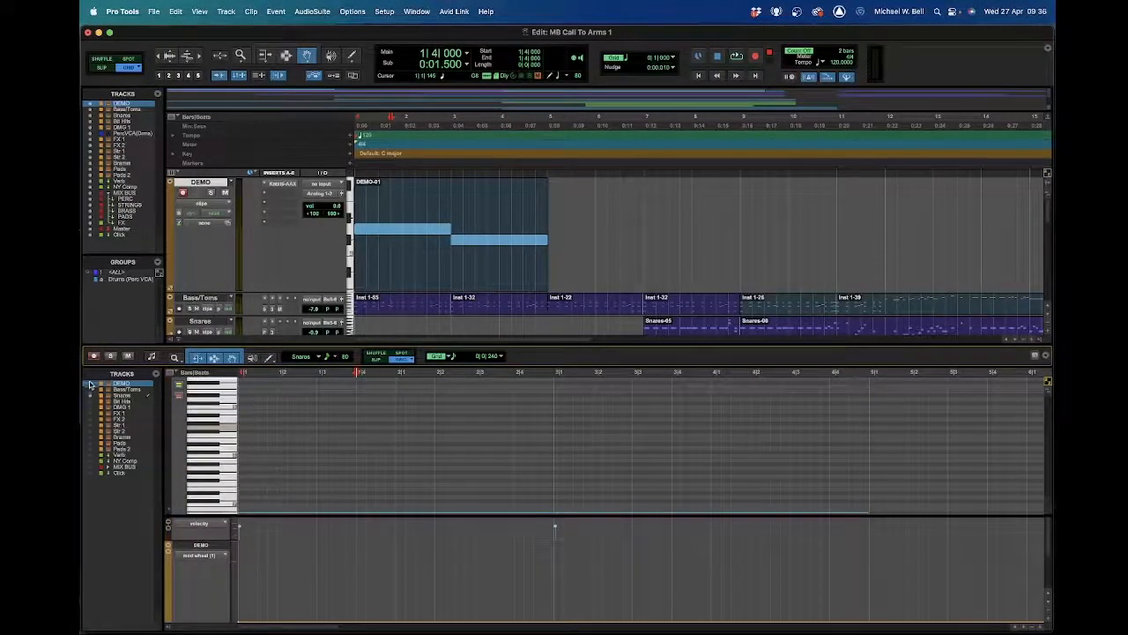
pyautogui.scroll(-5, 313, 437)
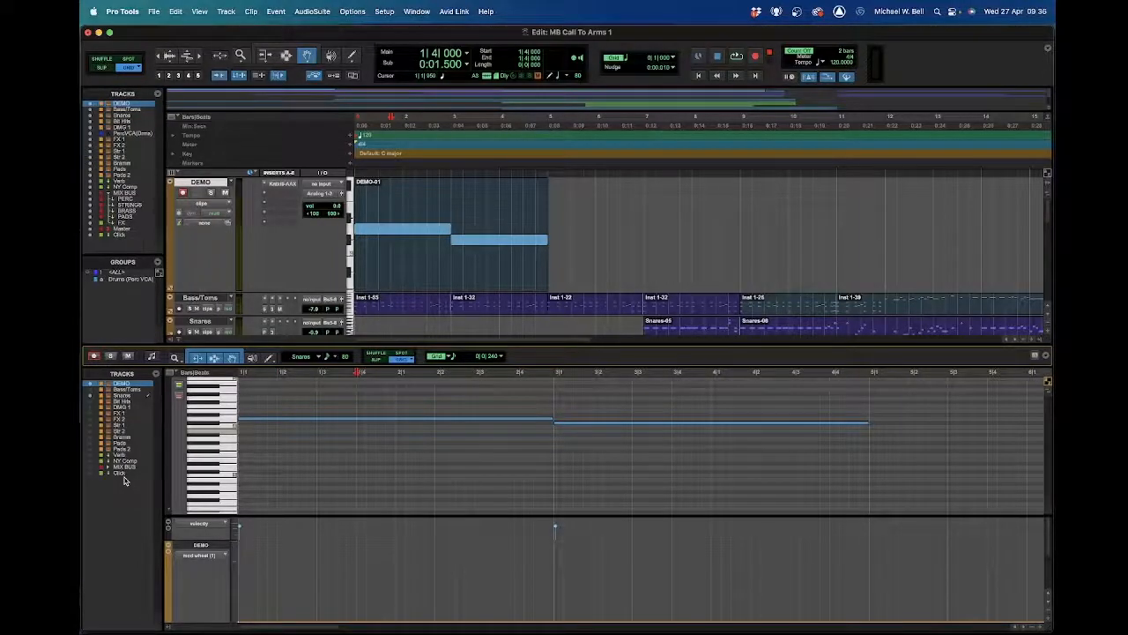
# - Arm the transport for recording and place the edit cursor at bar 6 on the DEMO track
pyautogui.click(456, 469)
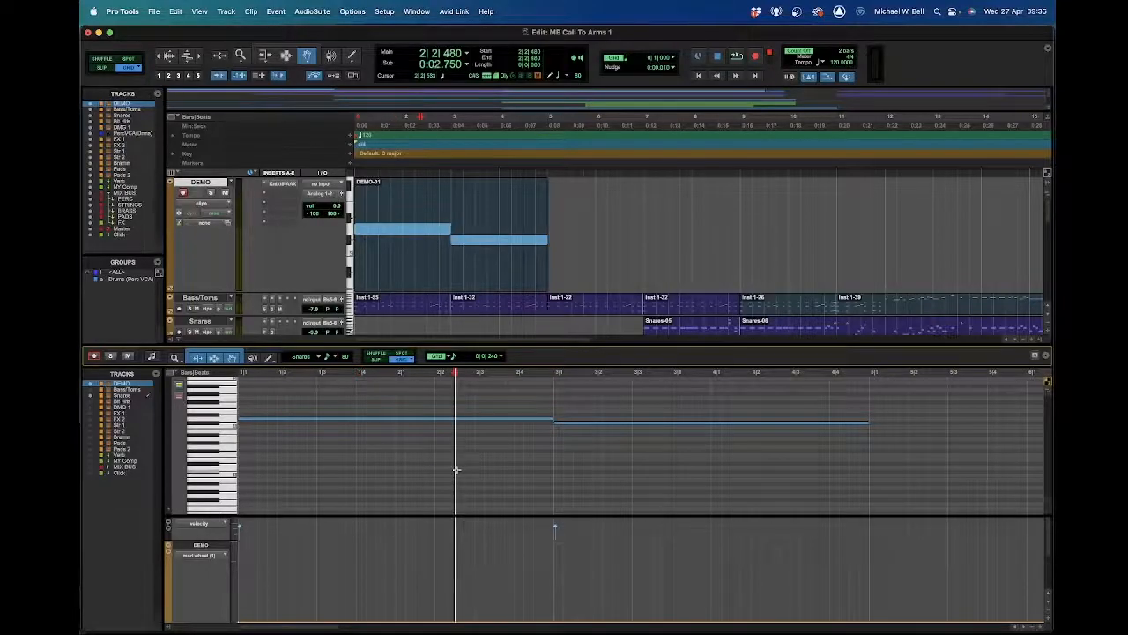
pyautogui.click(458, 269)
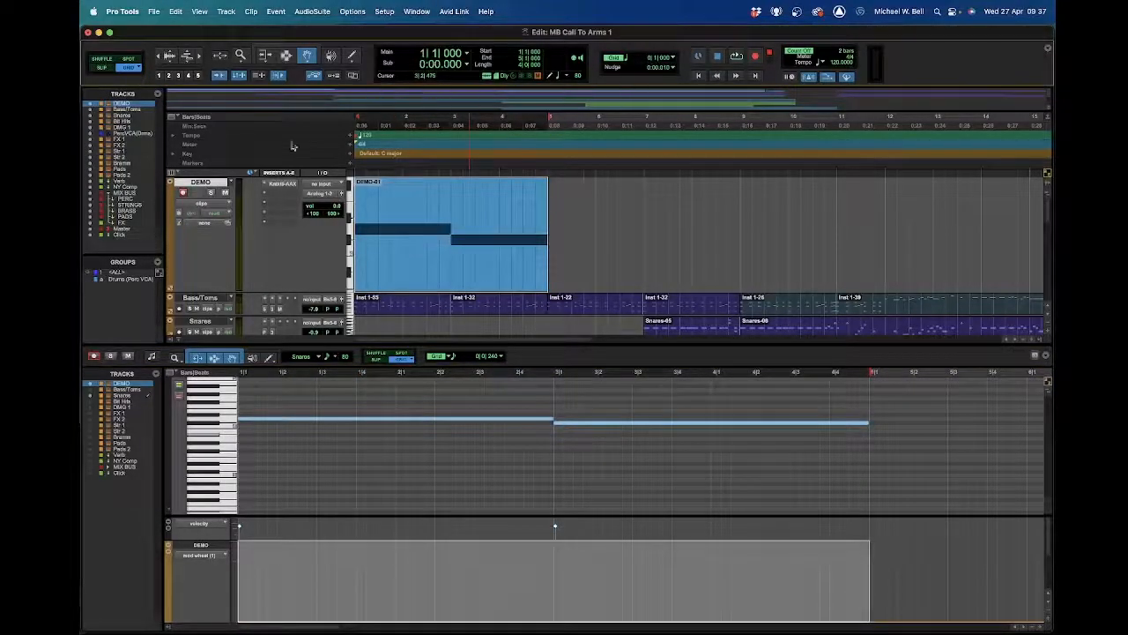
pyautogui.click(754, 57)
pyautogui.click(559, 191)
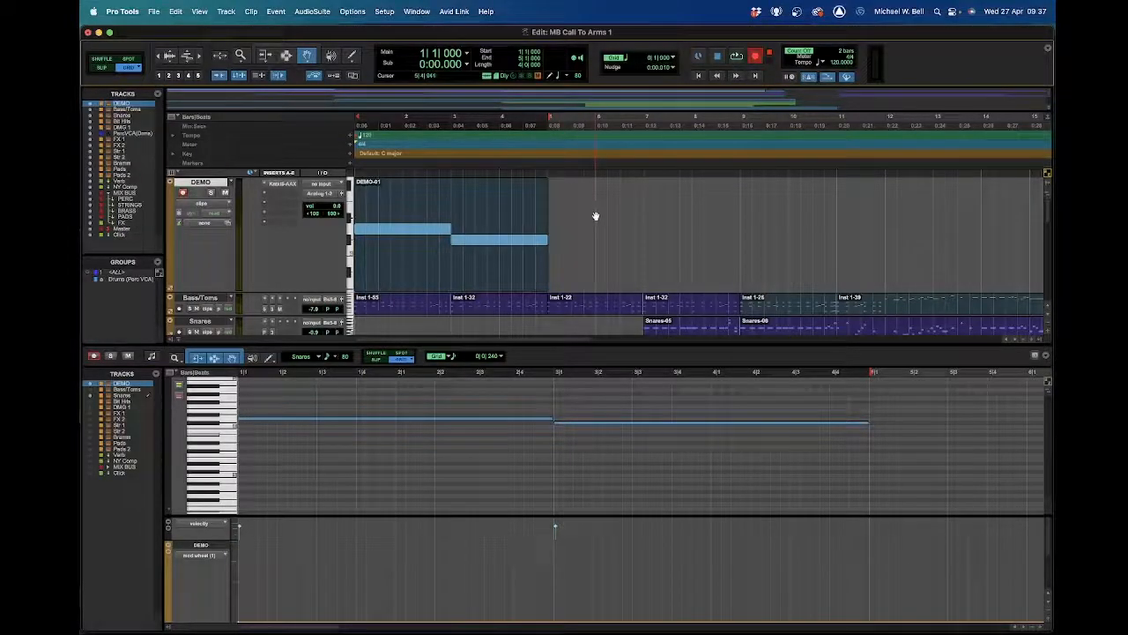
pyautogui.click(595, 216)
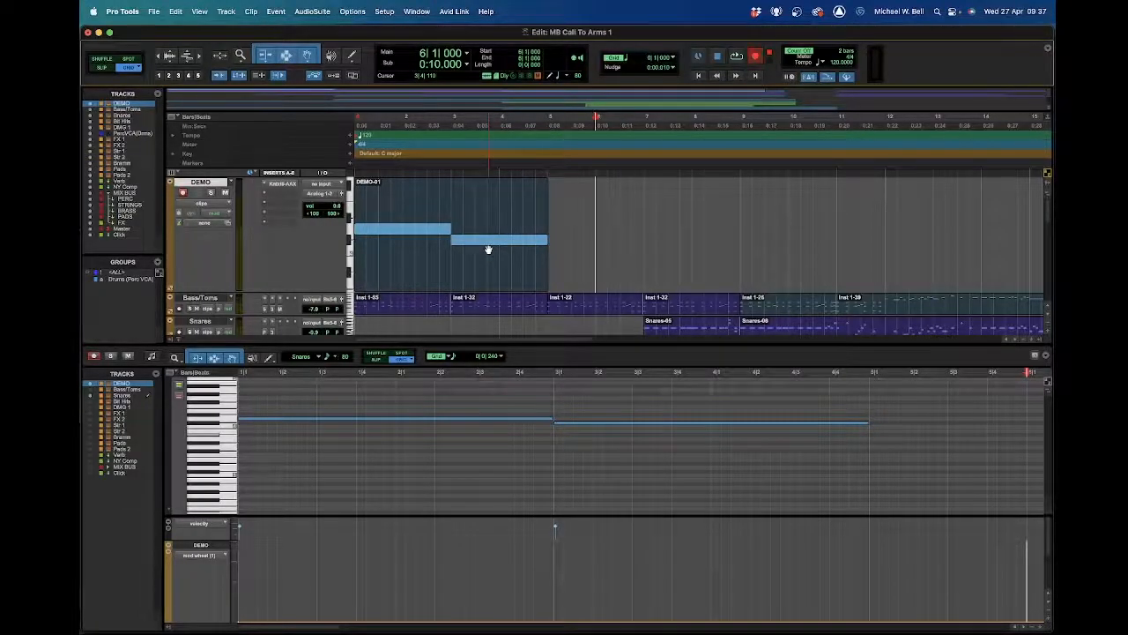
# - Draw an Eb4 note on the DEMO track with the Free Hand Pencil from bar 5 to about bar 7 beat 3
pyautogui.click(350, 58)
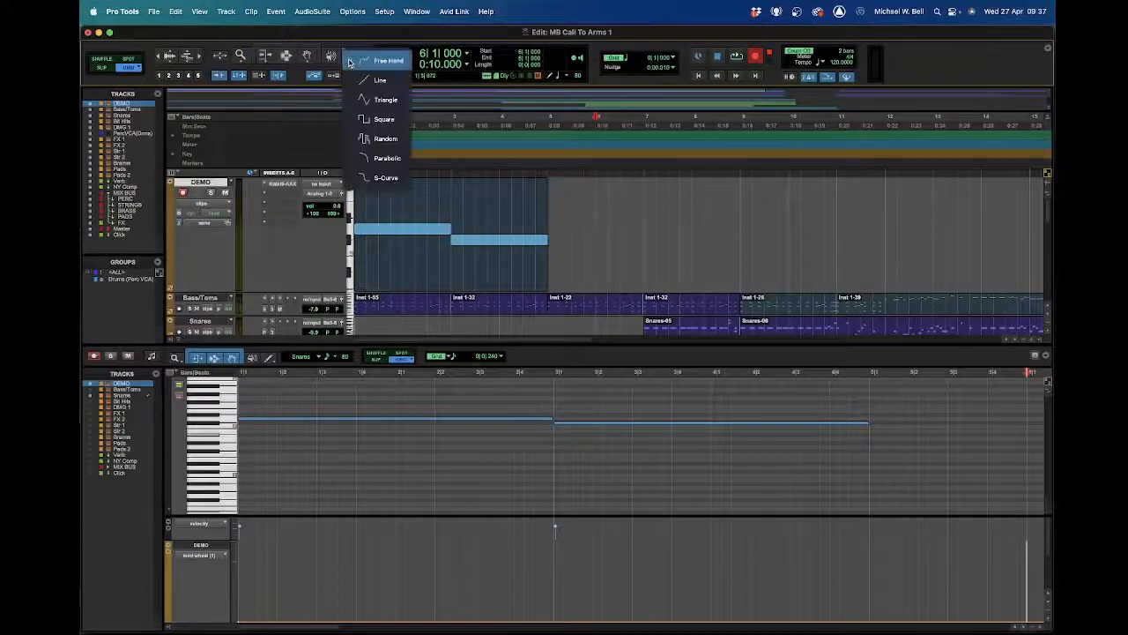
pyautogui.click(350, 62)
pyautogui.press('Escape')
pyautogui.press('Escape')
pyautogui.press('Escape')
pyautogui.press('Escape')
pyautogui.press('Escape')
pyautogui.click(352, 58)
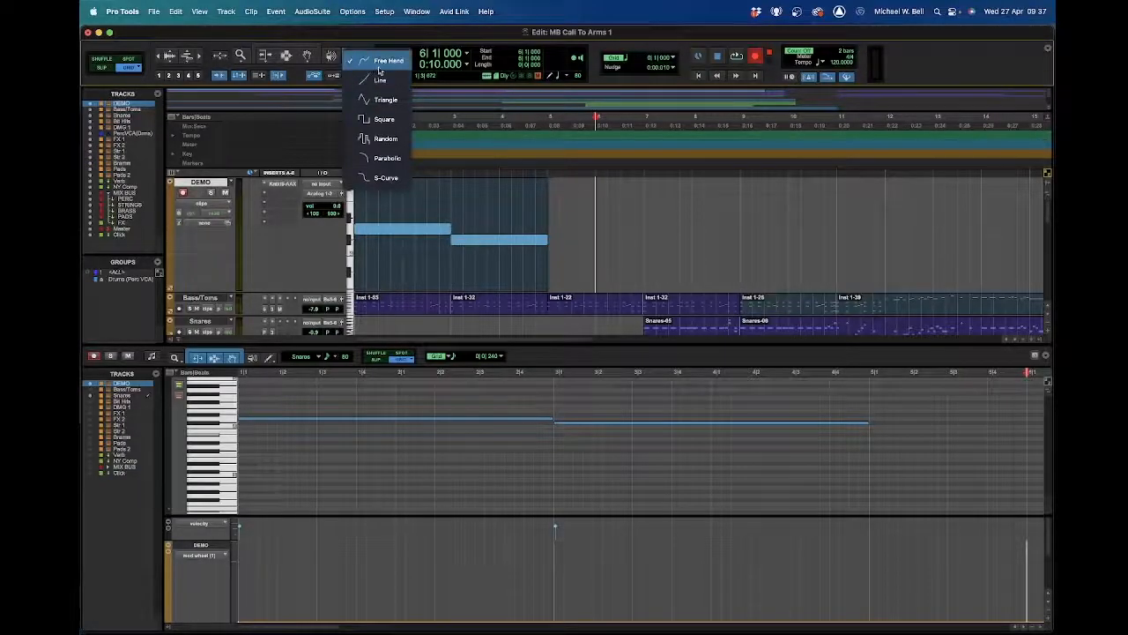
pyautogui.click(384, 62)
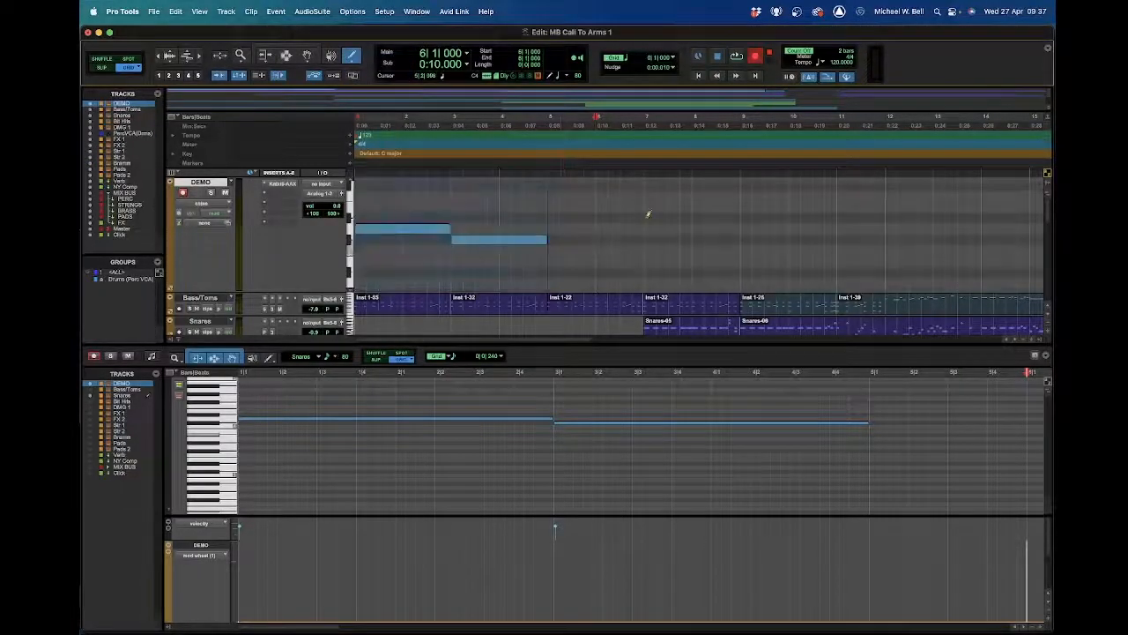
pyautogui.moveTo(553, 229)
pyautogui.mouseDown()
pyautogui.moveTo(667, 228)
pyautogui.moveTo(639, 227)
pyautogui.mouseUp()
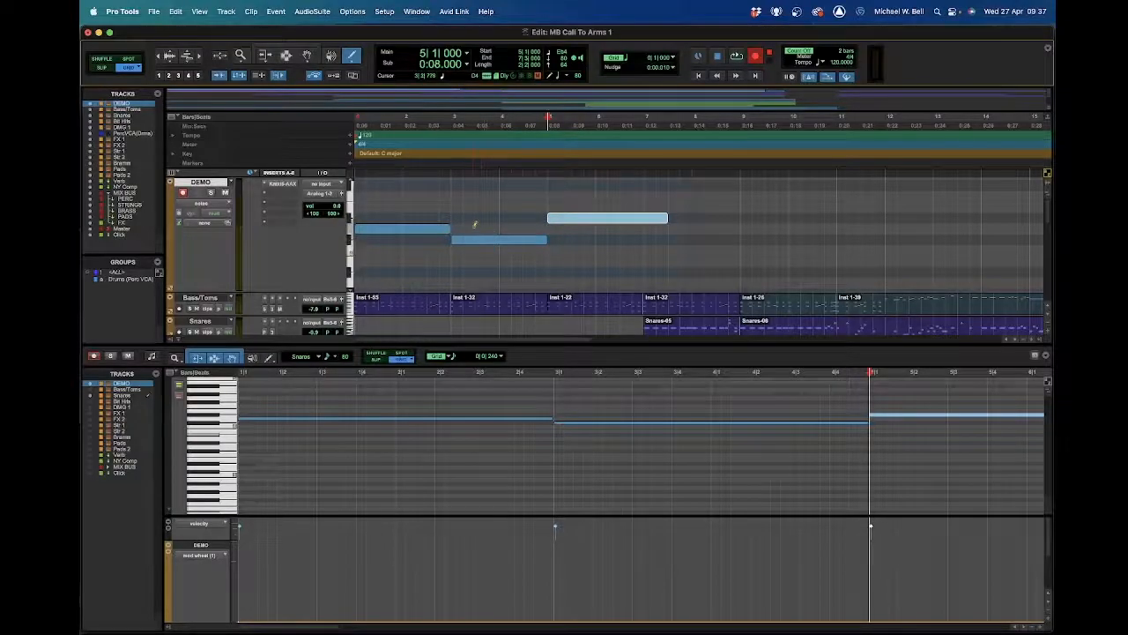
# - Return the DEMO track to clips view and select its extended clip with the Grabber tool
pyautogui.click(211, 204)
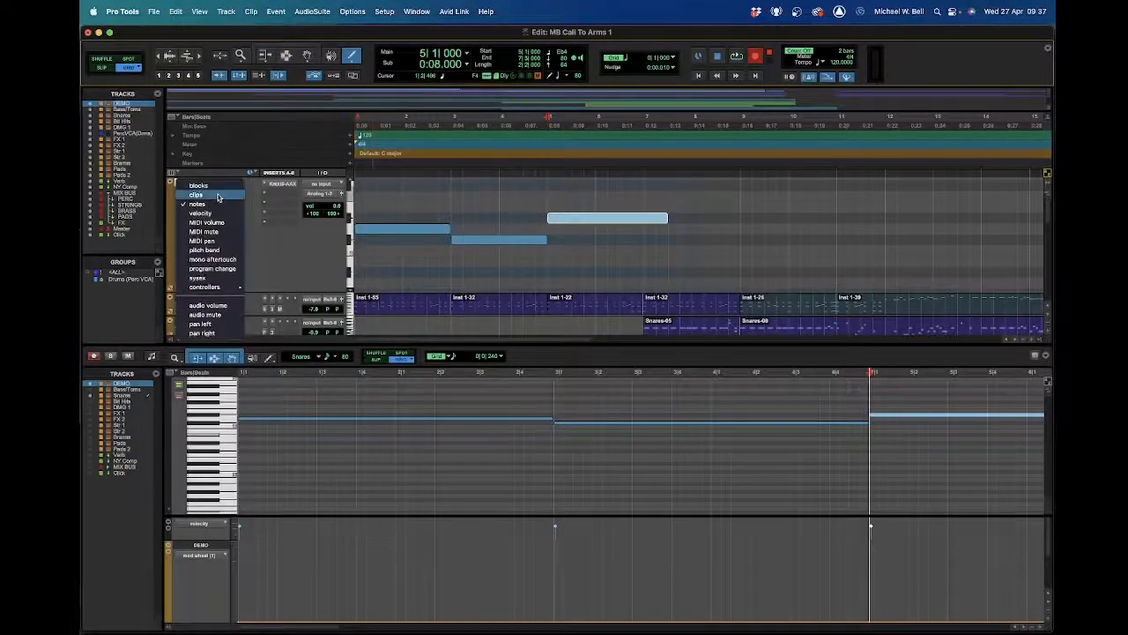
pyautogui.click(221, 195)
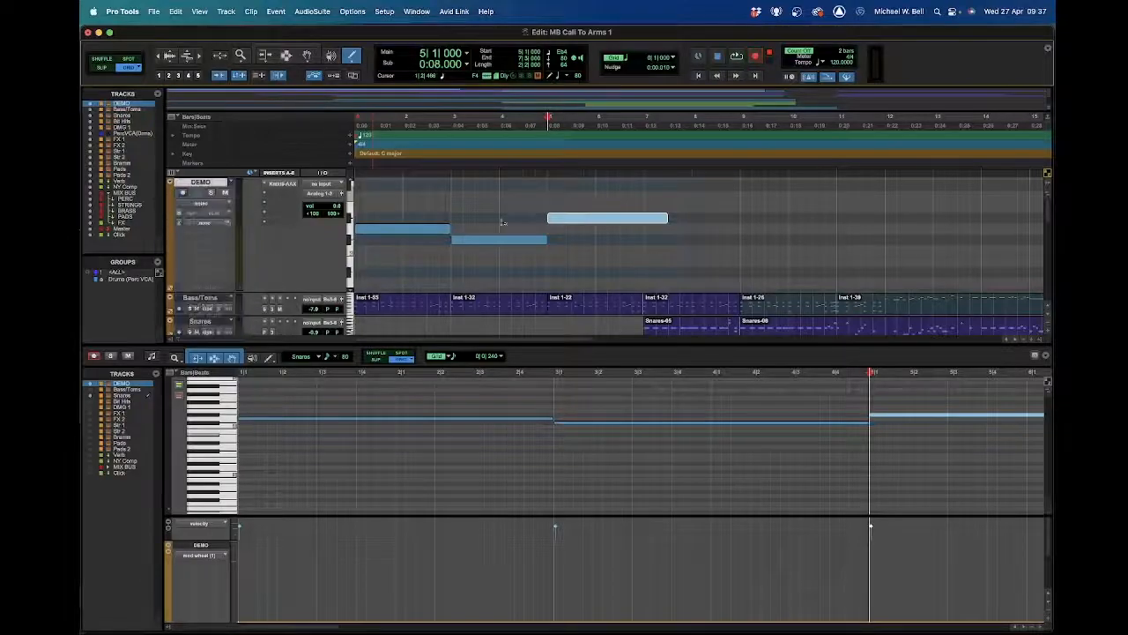
pyautogui.press('F6')
pyautogui.press('F7')
pyautogui.press('F8')
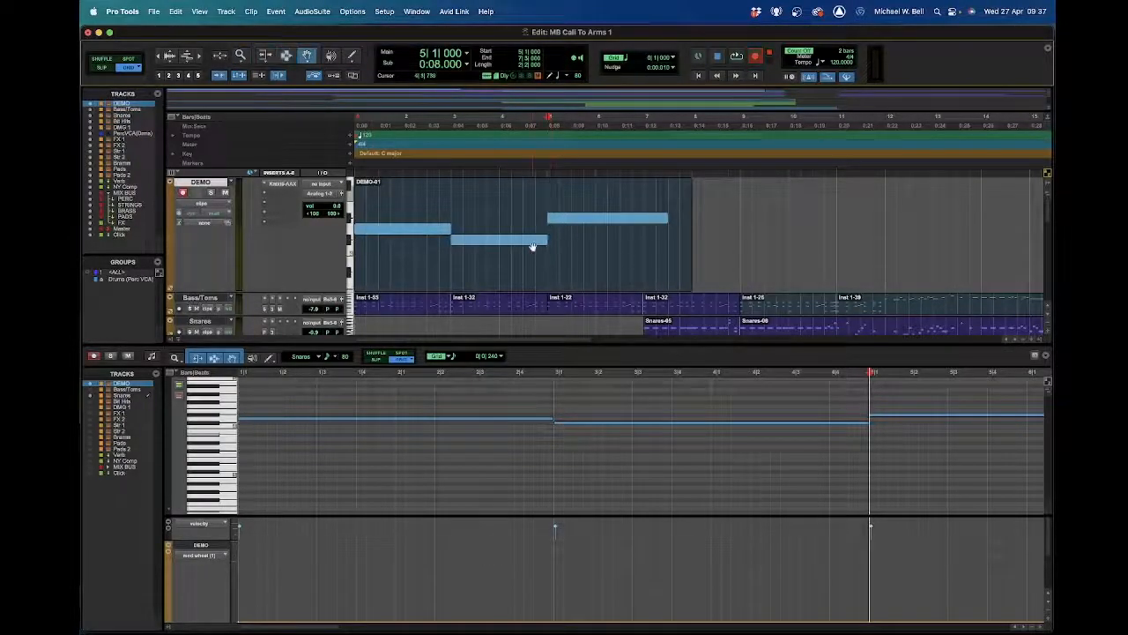
pyautogui.click(534, 244)
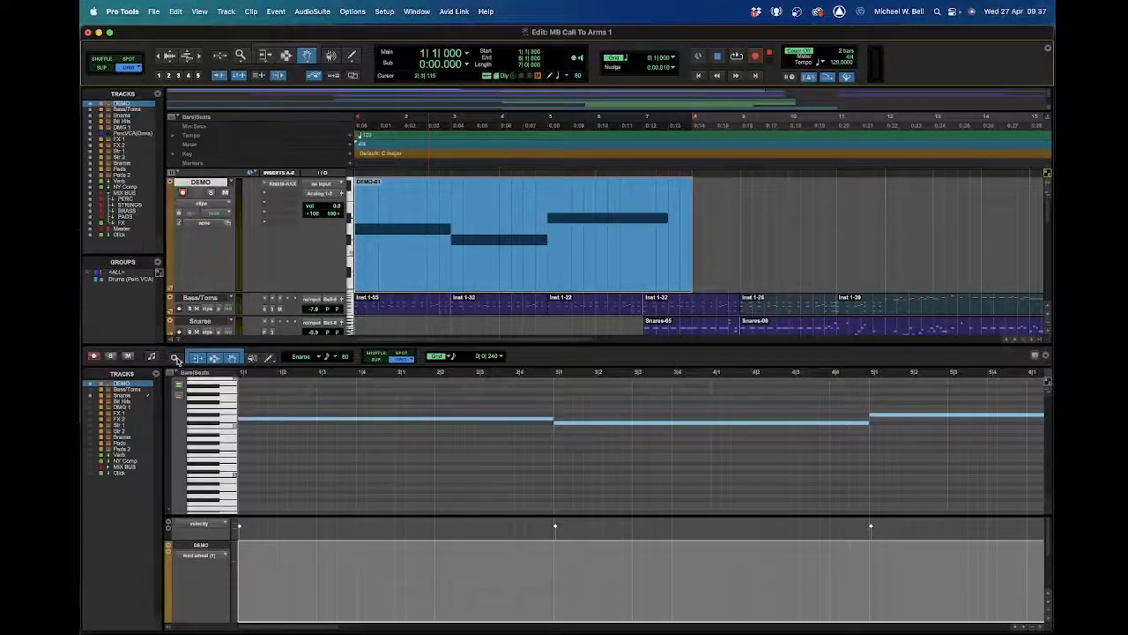
# - Hide the docked MIDI Editor and open the DEMO clip in a separate MIDI Editor window
pyautogui.click(179, 341)
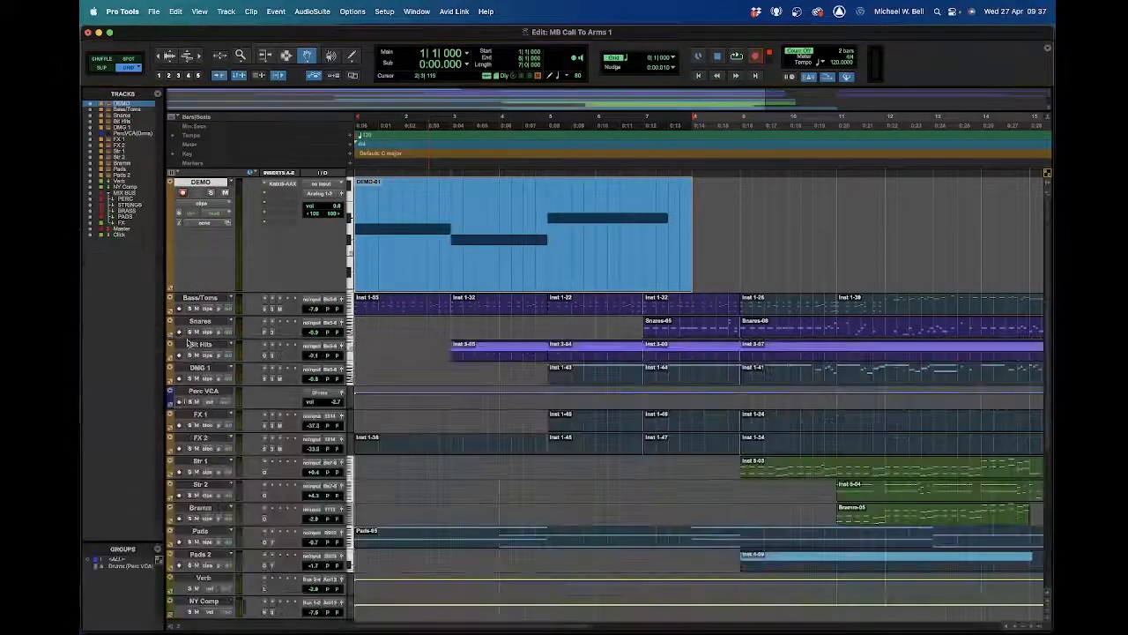
pyautogui.doubleClick(426, 269)
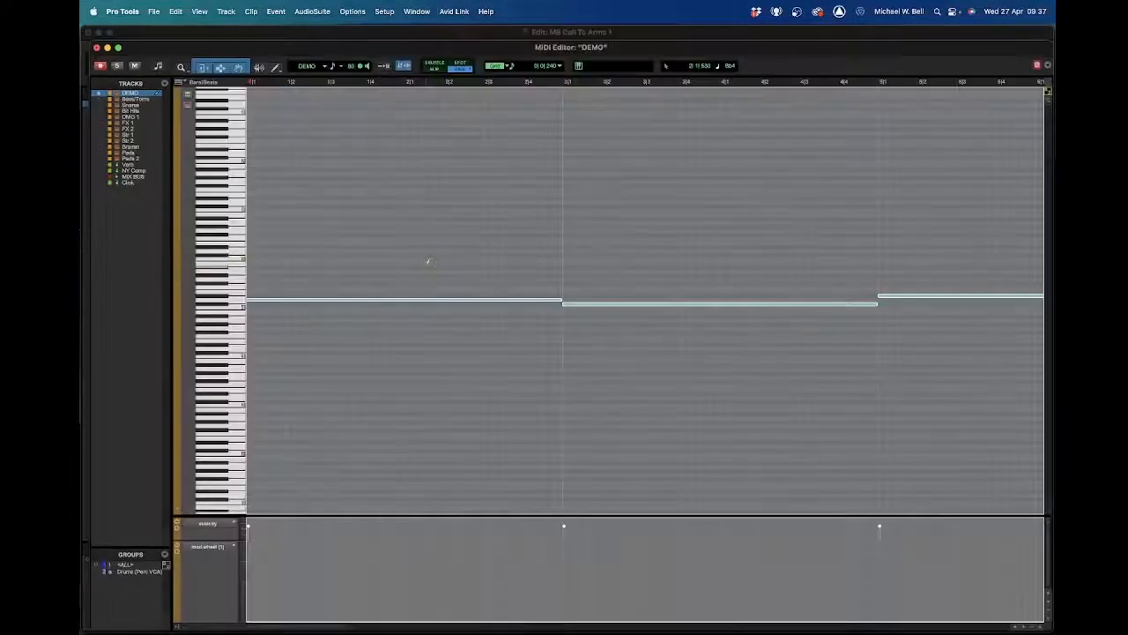
# - Place the edit cursor at about bar 2 beat 2 and zoom horizontally in and out around it repeatedly
pyautogui.click(439, 337)
pyautogui.press('r')
pyautogui.press('t')
pyautogui.press('t')
pyautogui.press('r')
pyautogui.press('r')
pyautogui.press('r')
pyautogui.press('r')
pyautogui.press('t')
pyautogui.press('r')
pyautogui.press('r')
pyautogui.press('t')
pyautogui.press('t')
pyautogui.press('r')
pyautogui.press('r')
pyautogui.press('t')
pyautogui.press('t')
pyautogui.press('t')
pyautogui.press('r')
pyautogui.press('r')
pyautogui.press('t')
pyautogui.press('t')
pyautogui.press('t')
pyautogui.press('r')
pyautogui.press('r')
pyautogui.press('t')
pyautogui.press('t')
pyautogui.press('r')
pyautogui.press('t')
pyautogui.press('r')
pyautogui.press('t')
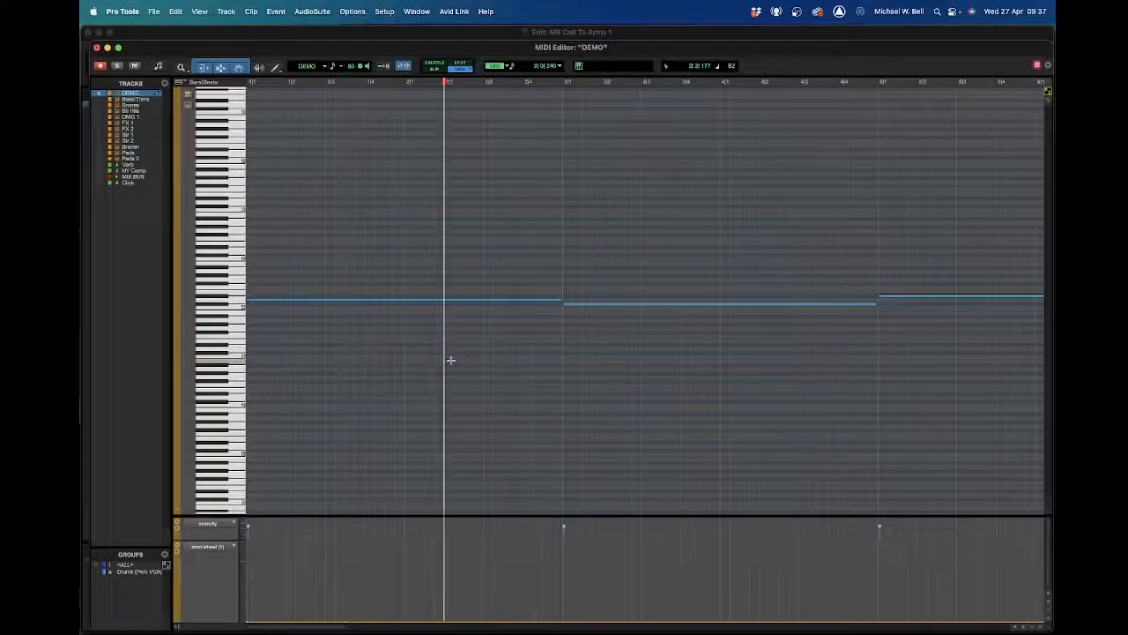
pyautogui.press('r')
pyautogui.press('t')
pyautogui.press('r')
pyautogui.press('t')
pyautogui.press('r')
pyautogui.press('t')
pyautogui.press('r')
pyautogui.press('t')
pyautogui.press('r')
pyautogui.press('t')
pyautogui.press('r')
pyautogui.press('t')
pyautogui.press('r')
pyautogui.press('t')
pyautogui.press('r')
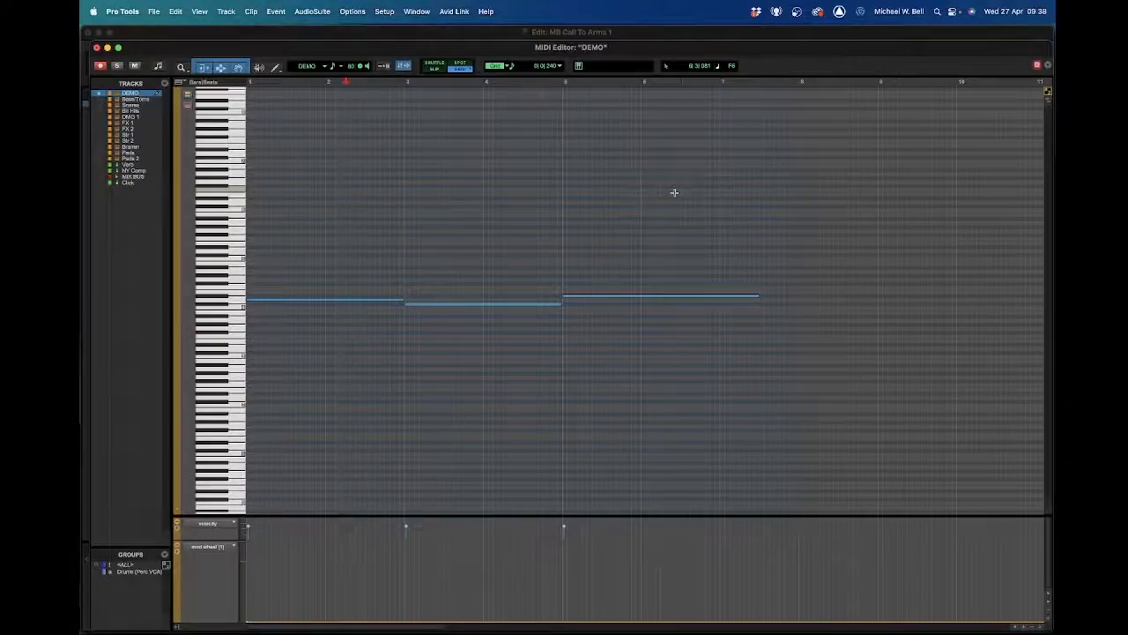
# - Move the edit cursor to just before bar 5 and zoom horizontally in and out around it
pyautogui.click(557, 258)
pyautogui.press('t')
pyautogui.press('r')
pyautogui.press('t')
pyautogui.press('r')
pyautogui.press('t')
pyautogui.press('r')
pyautogui.press('t')
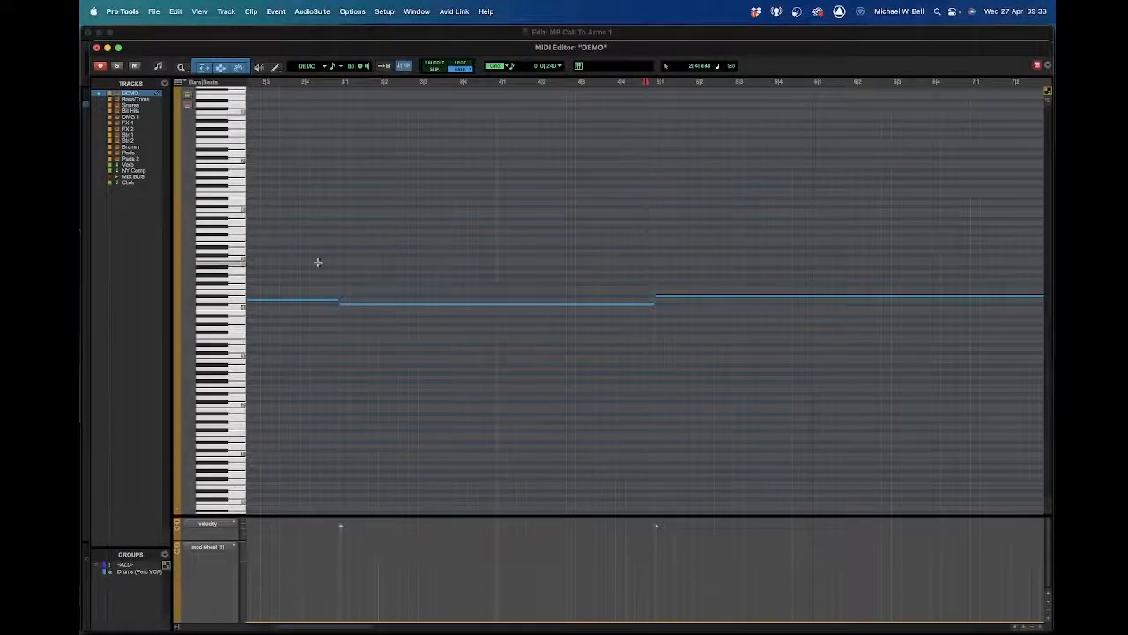
# - Hide and reshow the velocity and mod wheel lanes, and enlarge the area below the notes for controller lanes
pyautogui.click(181, 515)
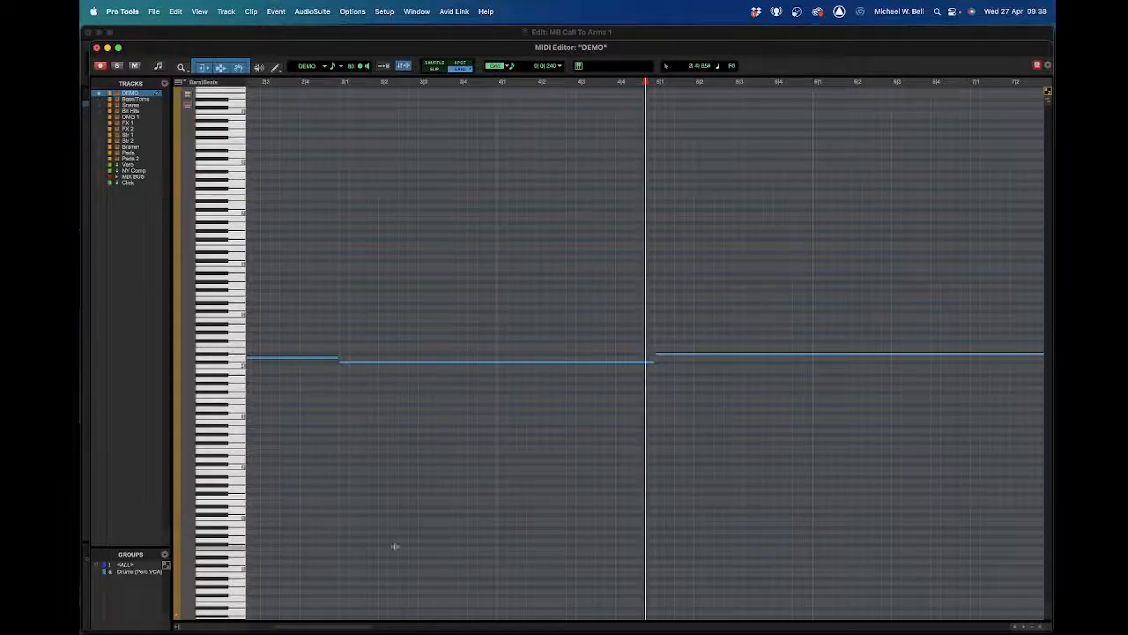
pyautogui.click(178, 619)
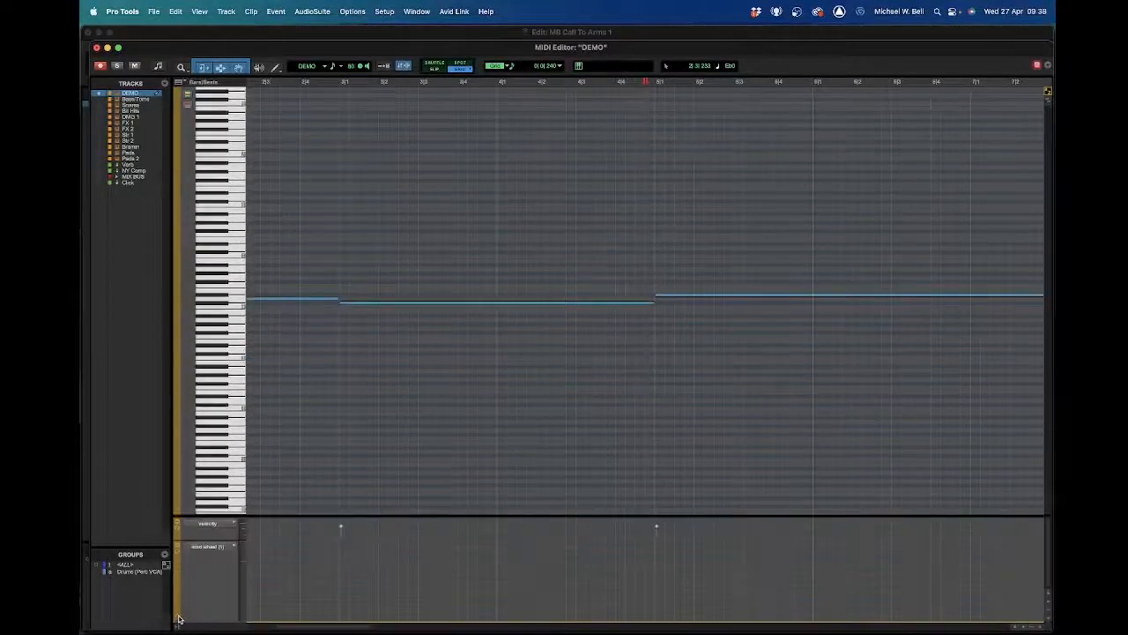
pyautogui.moveTo(219, 514); pyautogui.dragTo(238, 451)
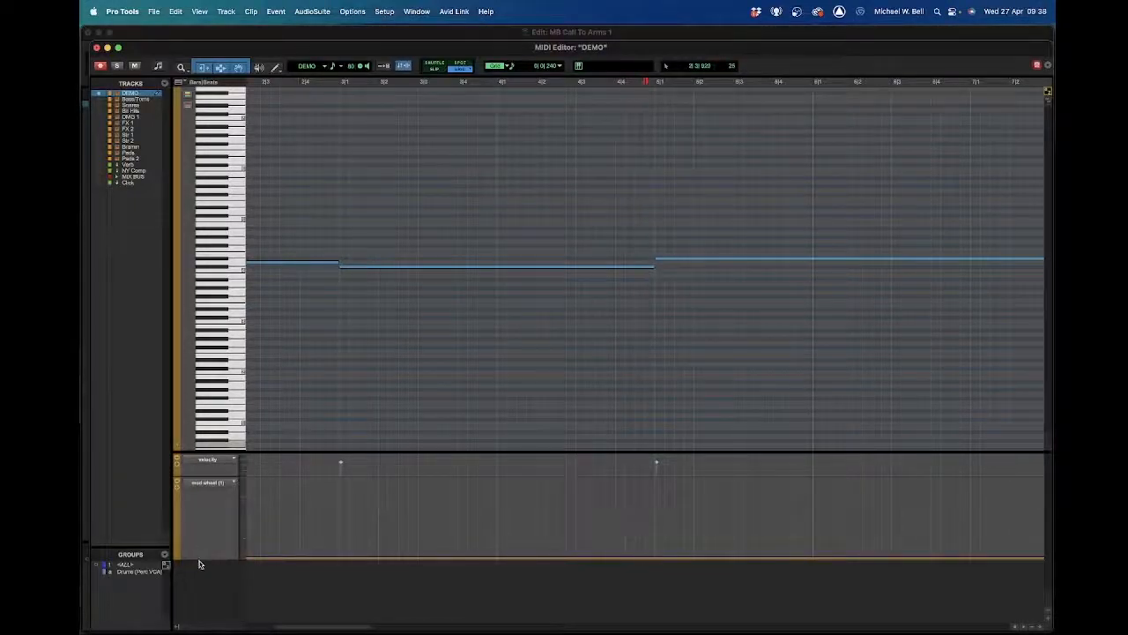
# - Make the mod wheel and velocity lanes taller, and raise the first note's velocity slightly
pyautogui.moveTo(200, 562); pyautogui.dragTo(201, 569)
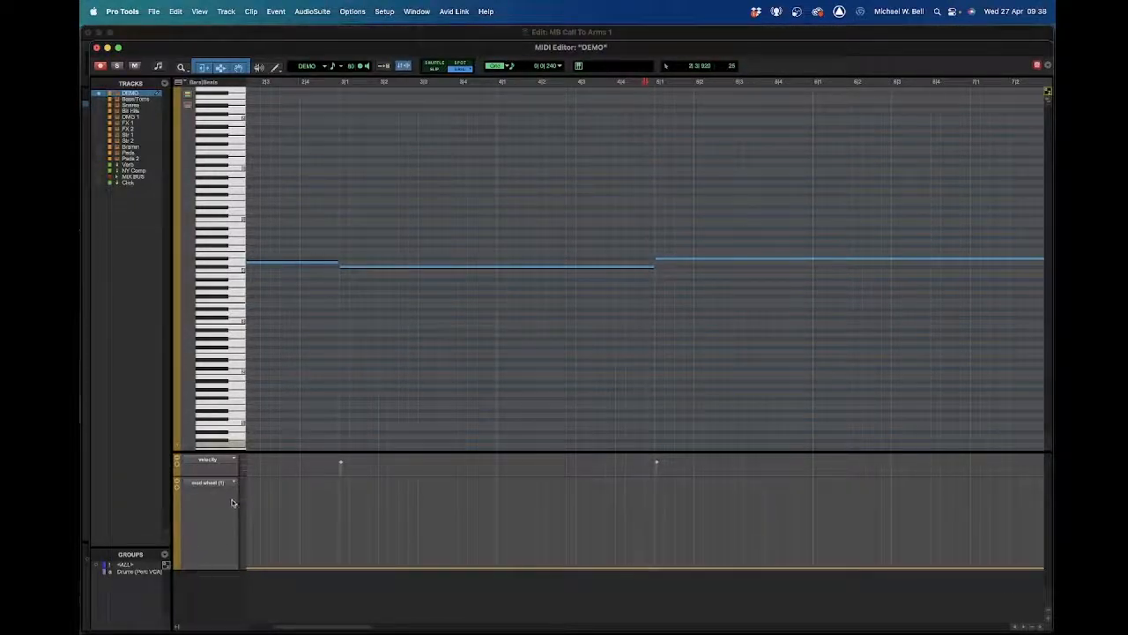
pyautogui.moveTo(218, 476); pyautogui.dragTo(219, 523)
pyautogui.hscroll(-5, 391, 382)
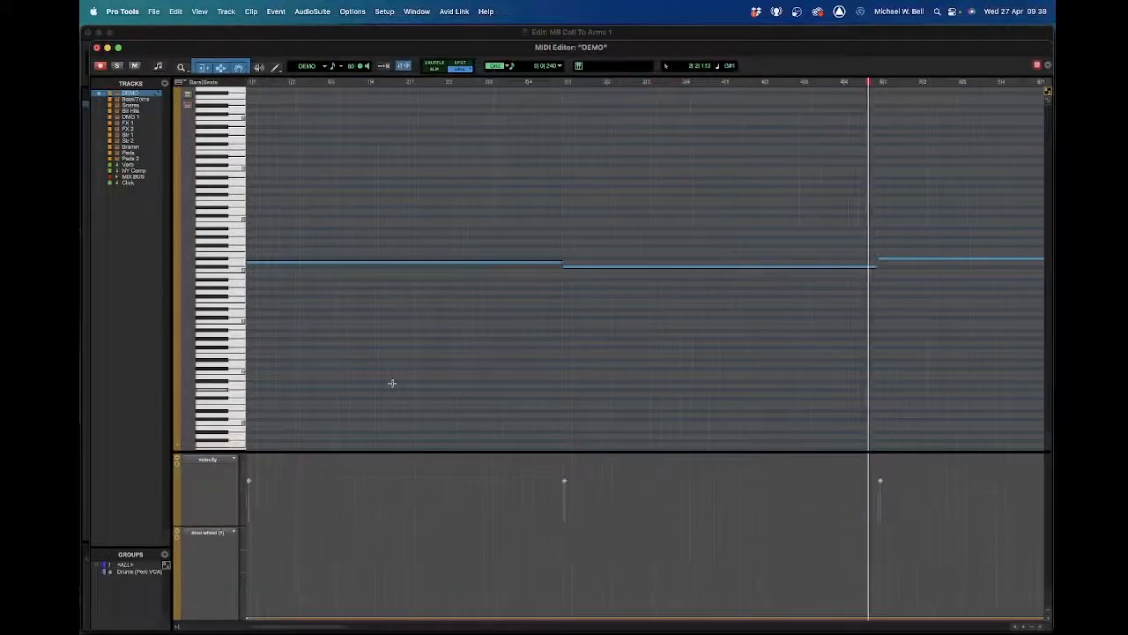
pyautogui.scroll(-1, 391, 383)
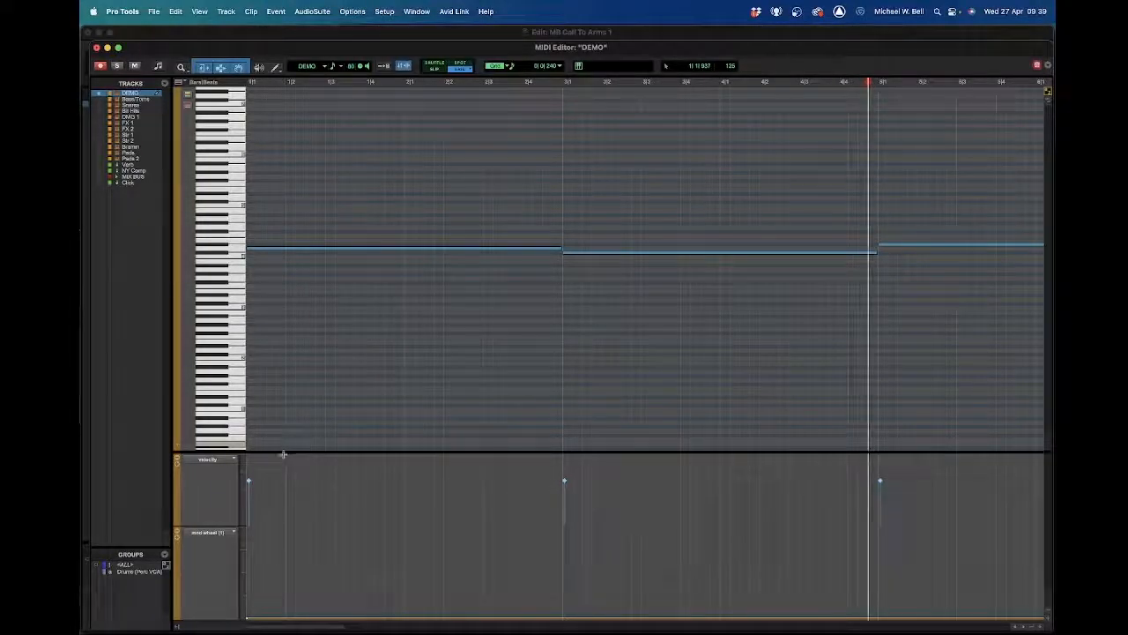
pyautogui.moveTo(250, 481)
pyautogui.mouseDown()
pyautogui.moveTo(262, 451)
pyautogui.moveTo(249, 480)
pyautogui.mouseUp()
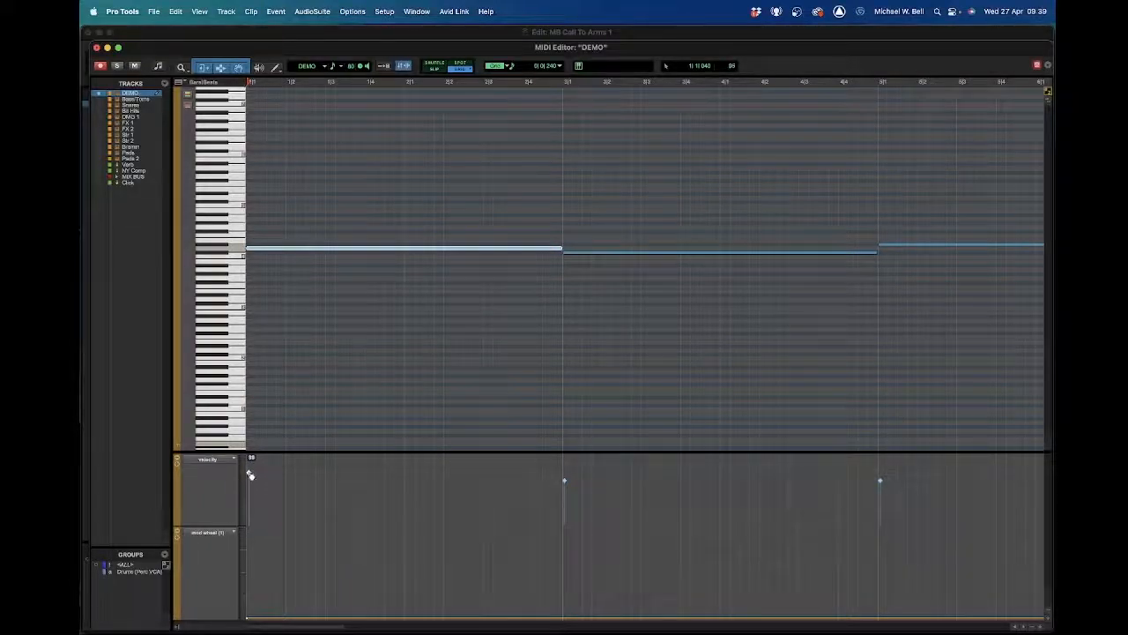
# - Examine the controllers available in the DEMO track's Automated MIDI Controllers list across its number ranges, and cancel without adding any
pyautogui.click(221, 533)
pyautogui.moveTo(232, 532)
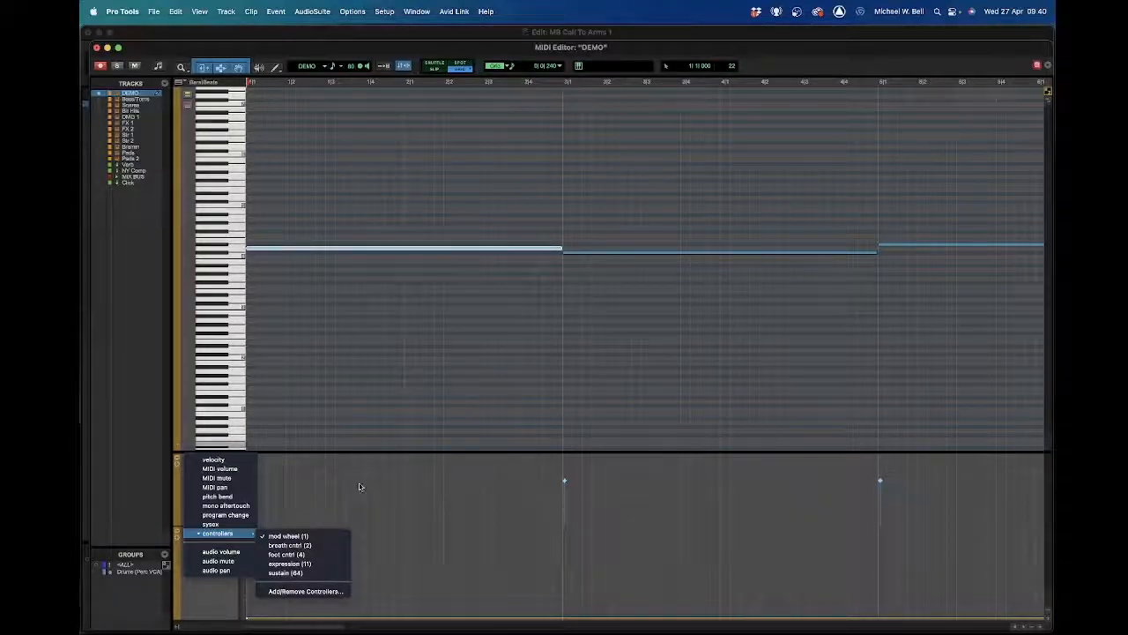
pyautogui.click(292, 592)
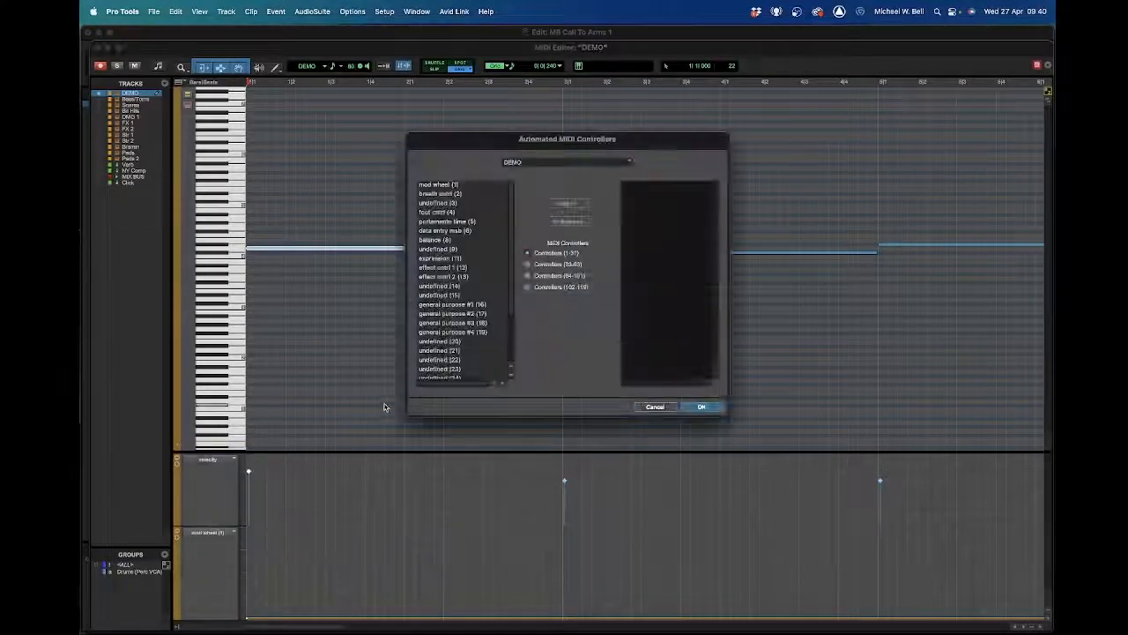
pyautogui.scroll(-3, 491, 260)
pyautogui.scroll(4, 498, 256)
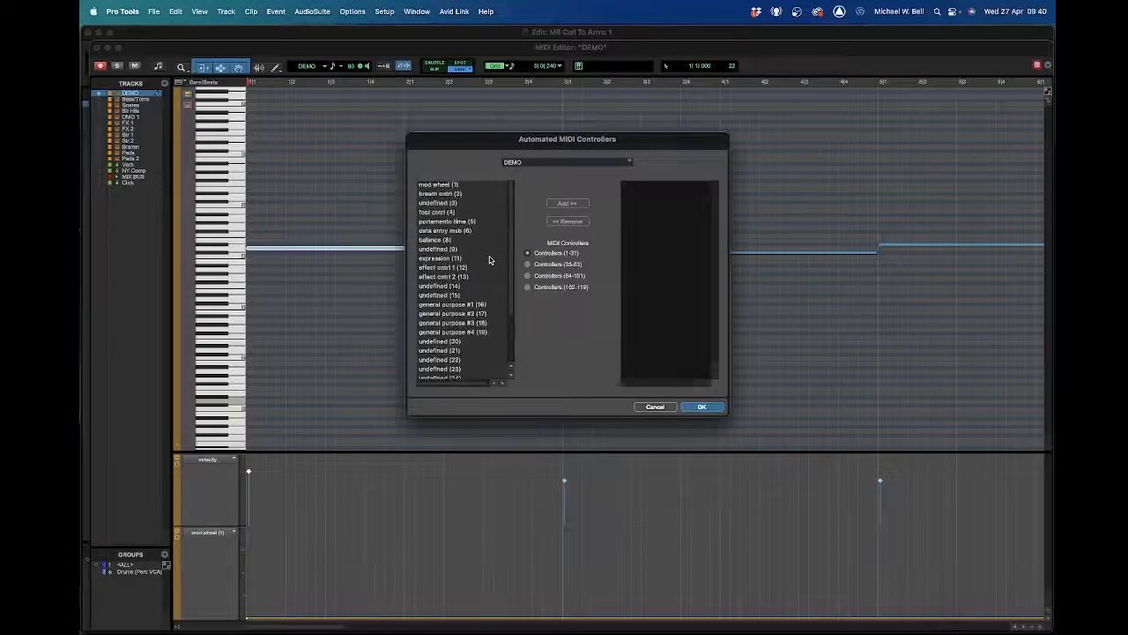
pyautogui.click(541, 265)
pyautogui.click(568, 276)
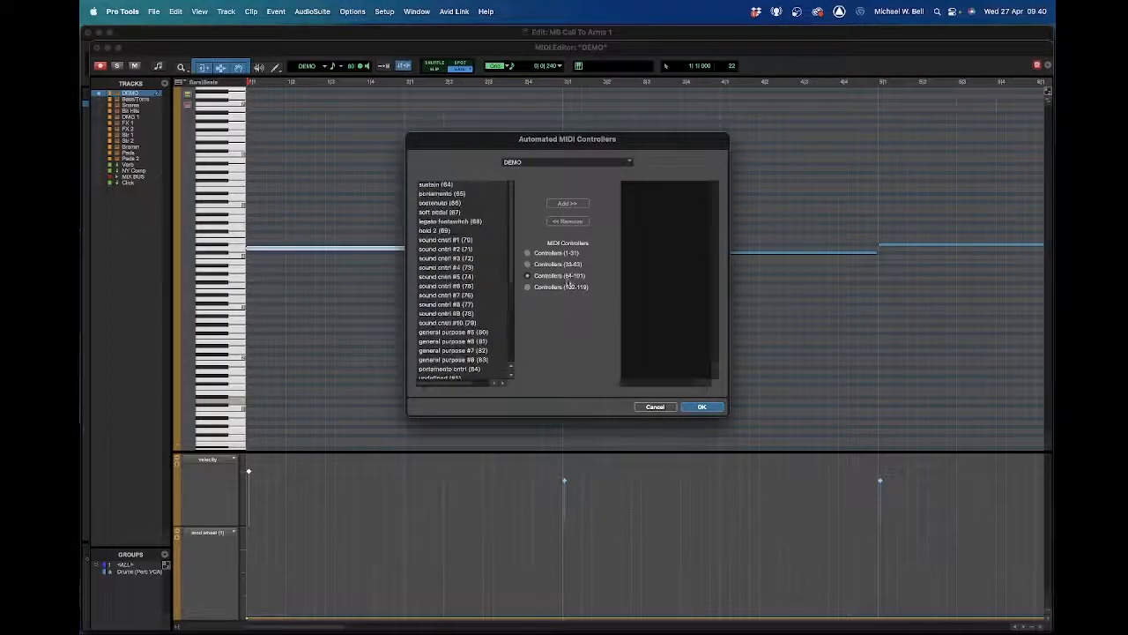
pyautogui.click(567, 286)
pyautogui.click(558, 276)
pyautogui.scroll(-5, 477, 306)
pyautogui.scroll(5, 477, 306)
pyautogui.click(653, 407)
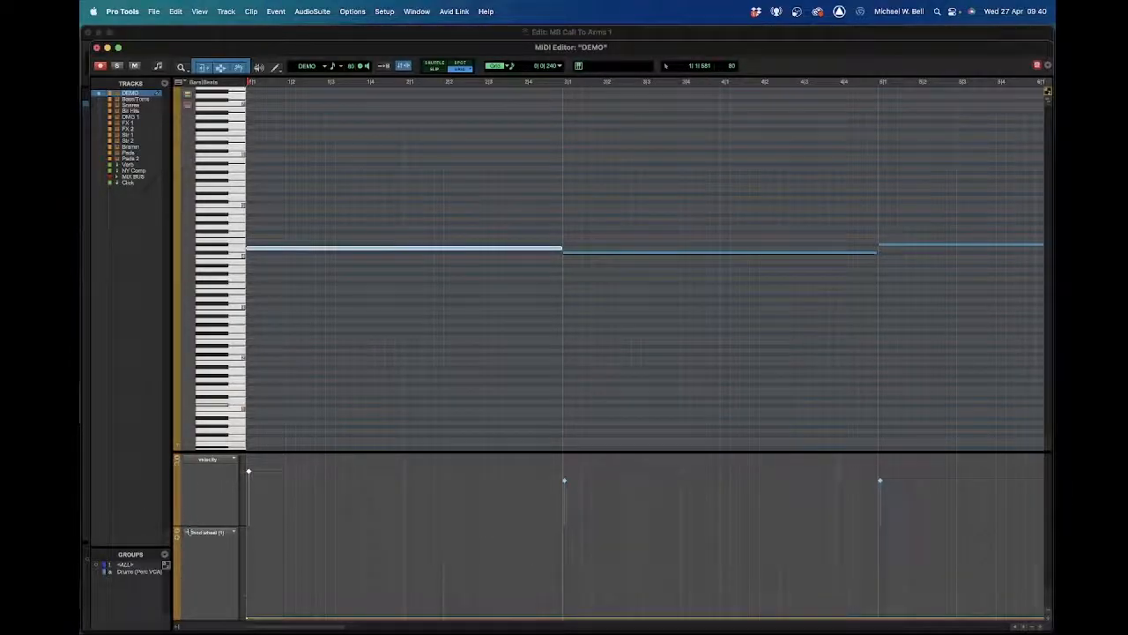
# - Remove the mod wheel lane, lower the first note's velocity, and select the second note by its velocity stalk
pyautogui.click(179, 535)
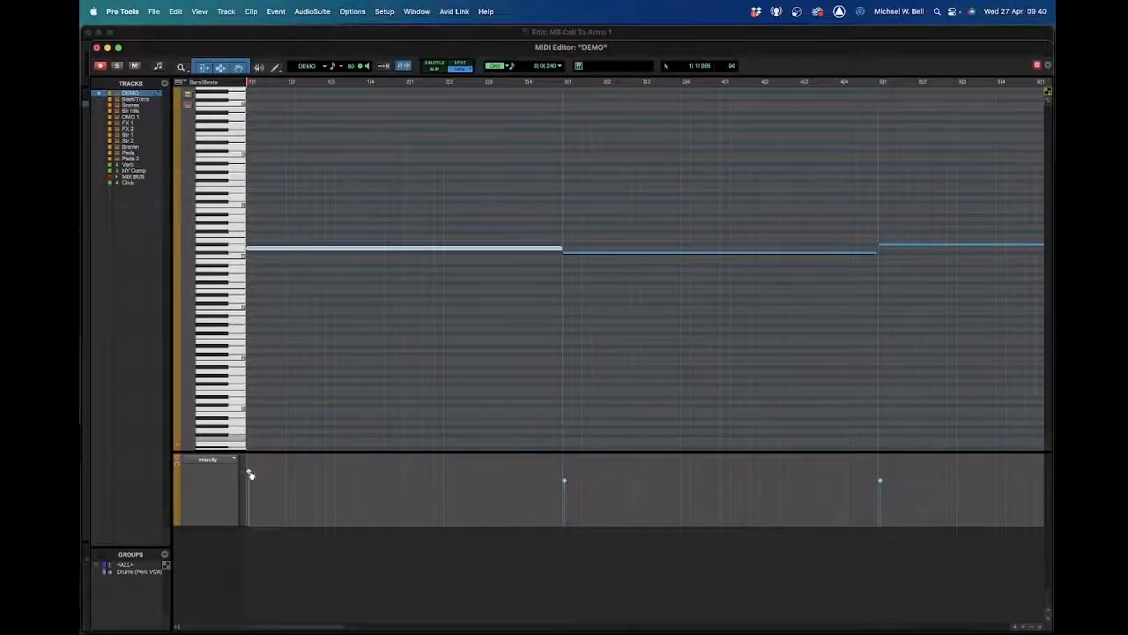
pyautogui.moveTo(250, 474); pyautogui.dragTo(250, 488)
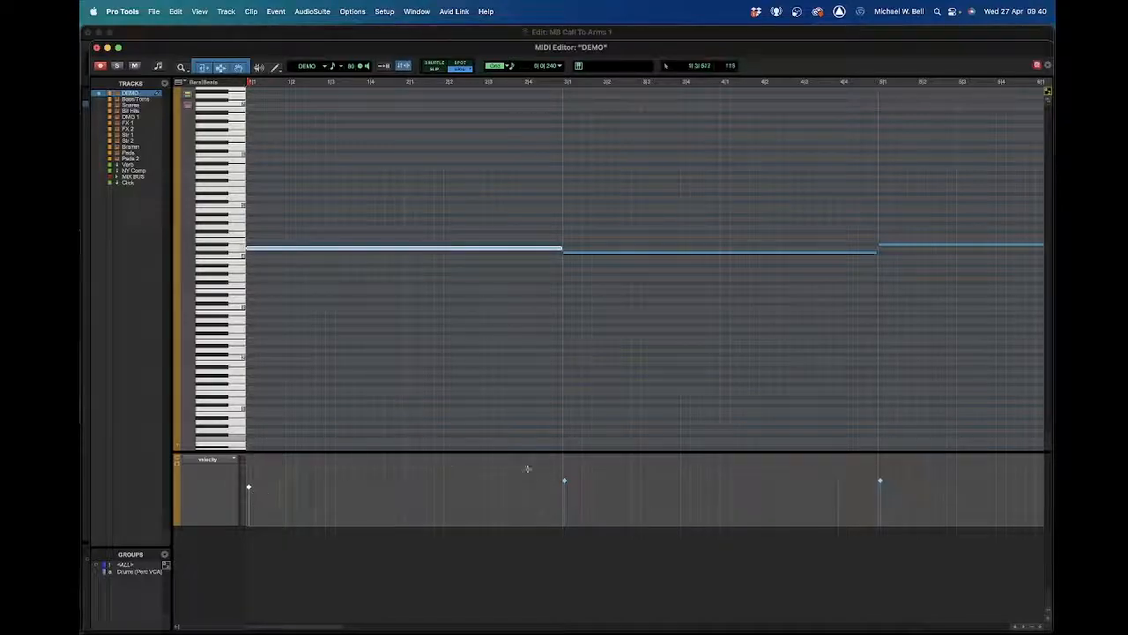
pyautogui.click(565, 480)
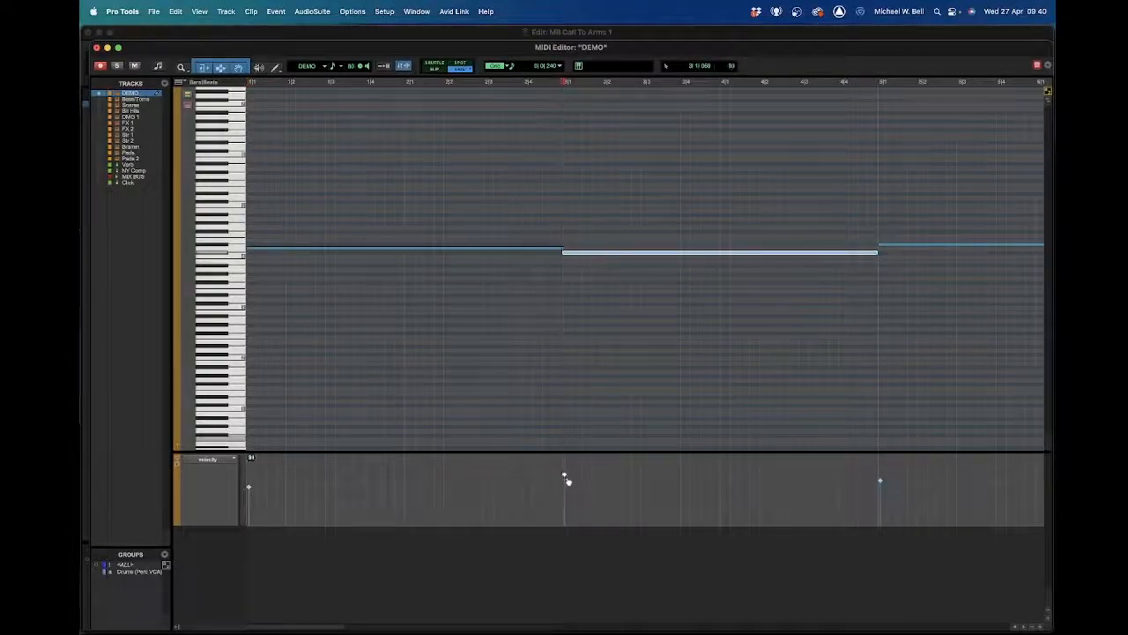
# - Add a controller lane below the velocity lane and set it to show expression (11)
pyautogui.click(179, 469)
pyautogui.click(205, 534)
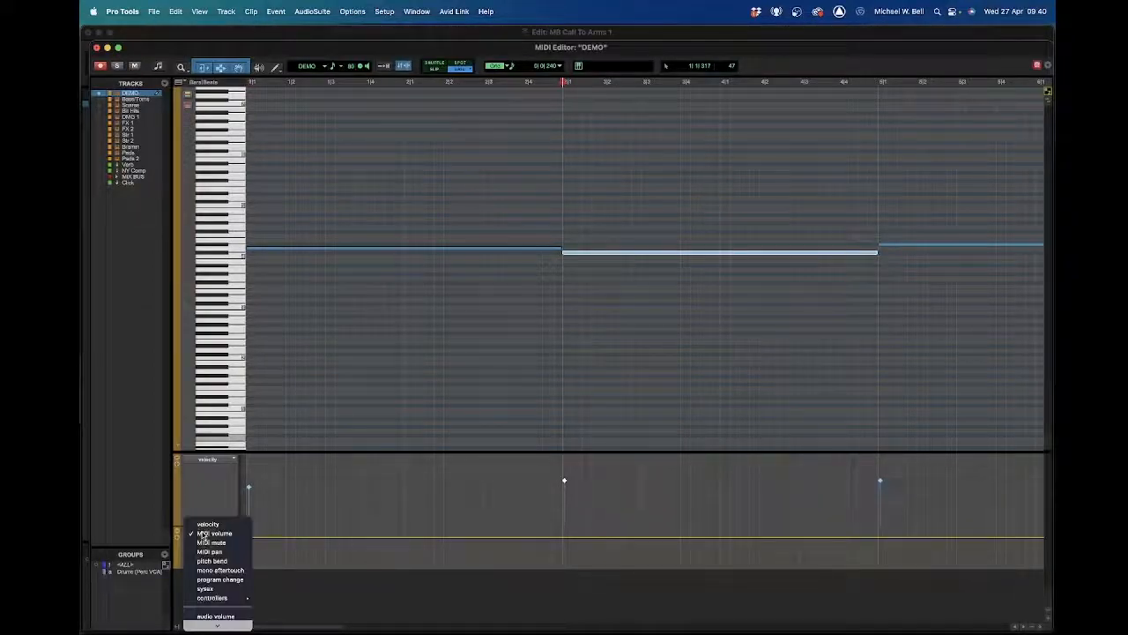
pyautogui.moveTo(223, 600)
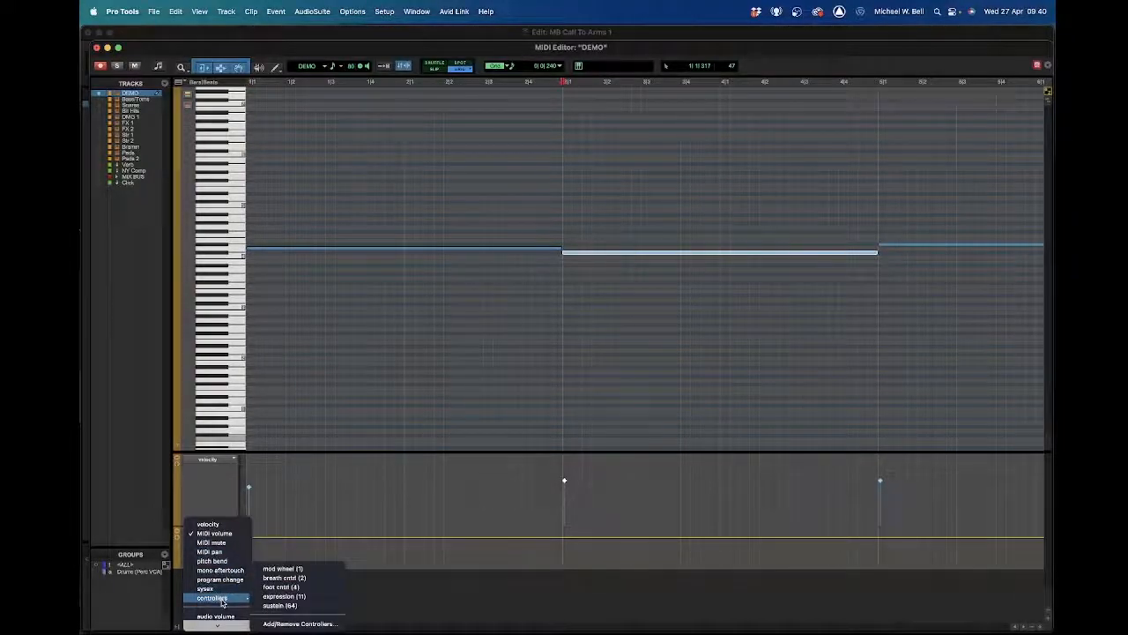
pyautogui.click(284, 596)
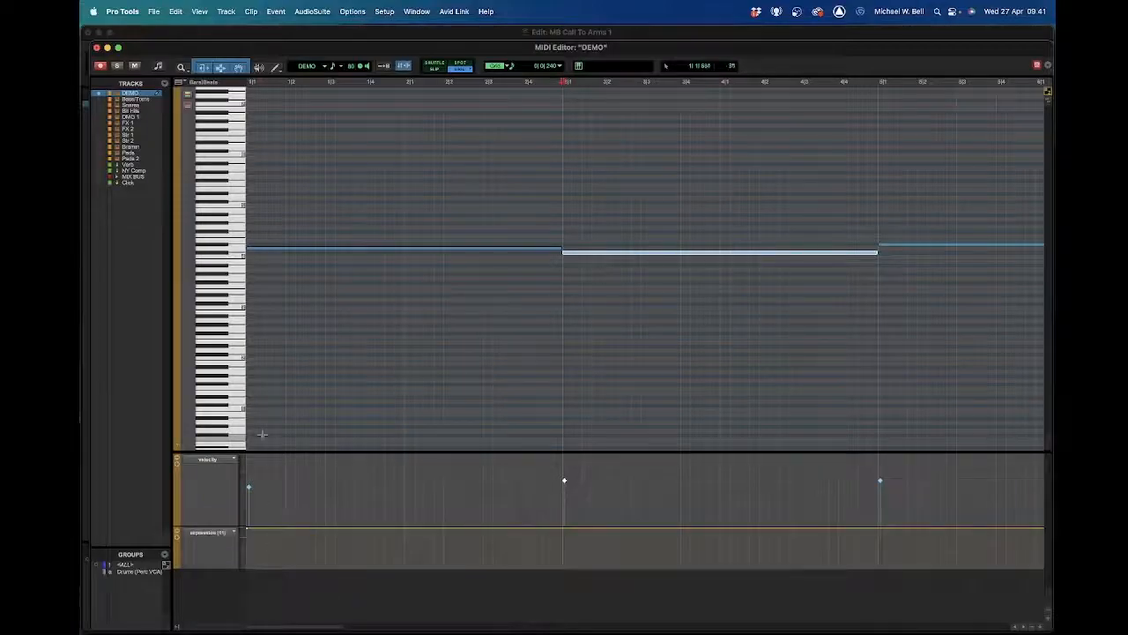
# - Draw a wavy expression curve from bar 1 to about bar 4 with the Free Hand Pencil, and undo it
pyautogui.click(277, 68)
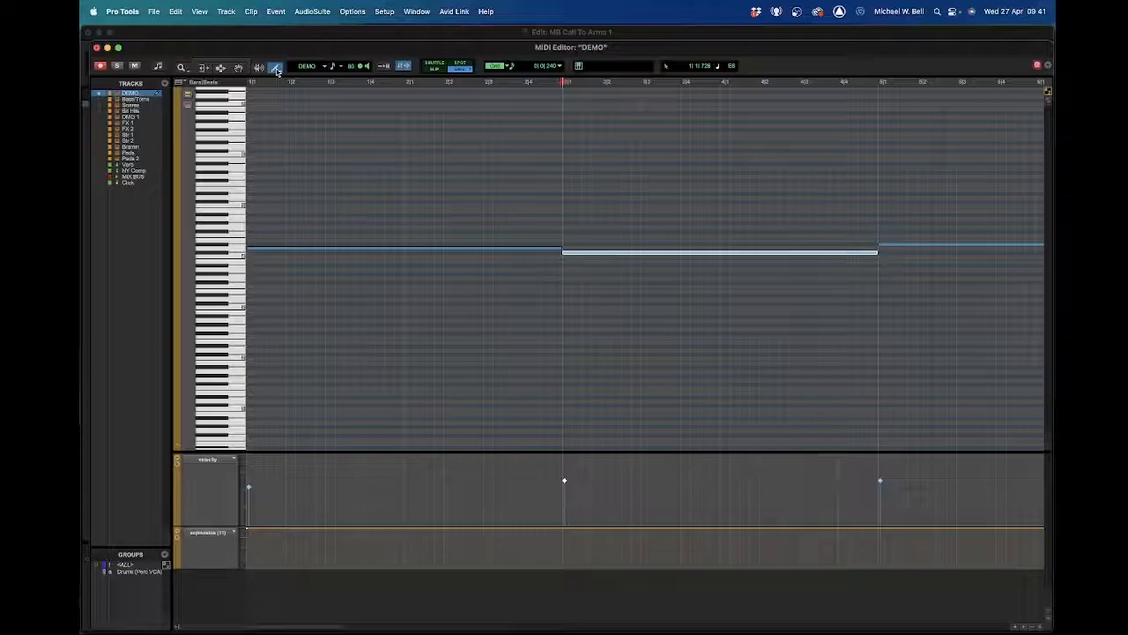
pyautogui.click(277, 70)
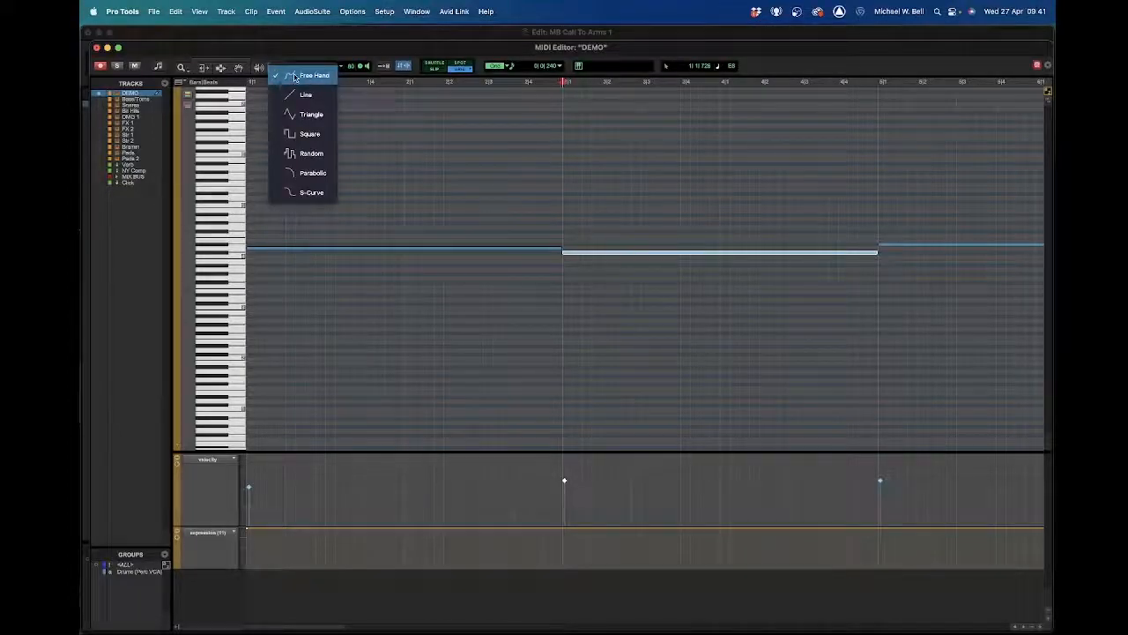
pyautogui.click(296, 76)
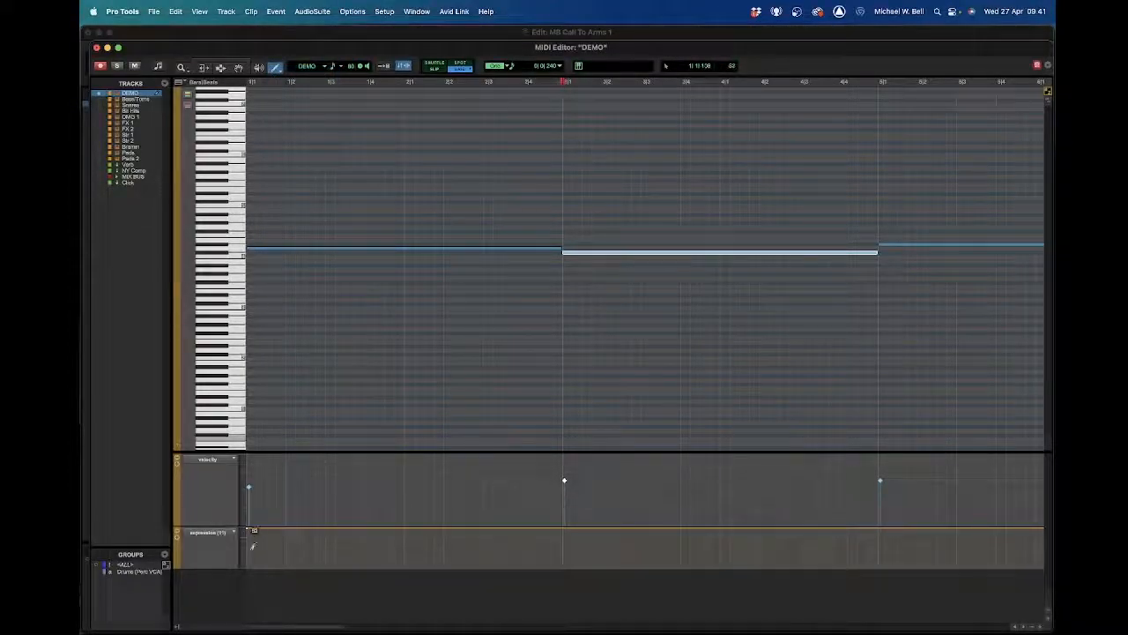
pyautogui.moveTo(360, 550); pyautogui.dragTo(481, 543)
pyautogui.moveTo(589, 533); pyautogui.dragTo(728, 547)
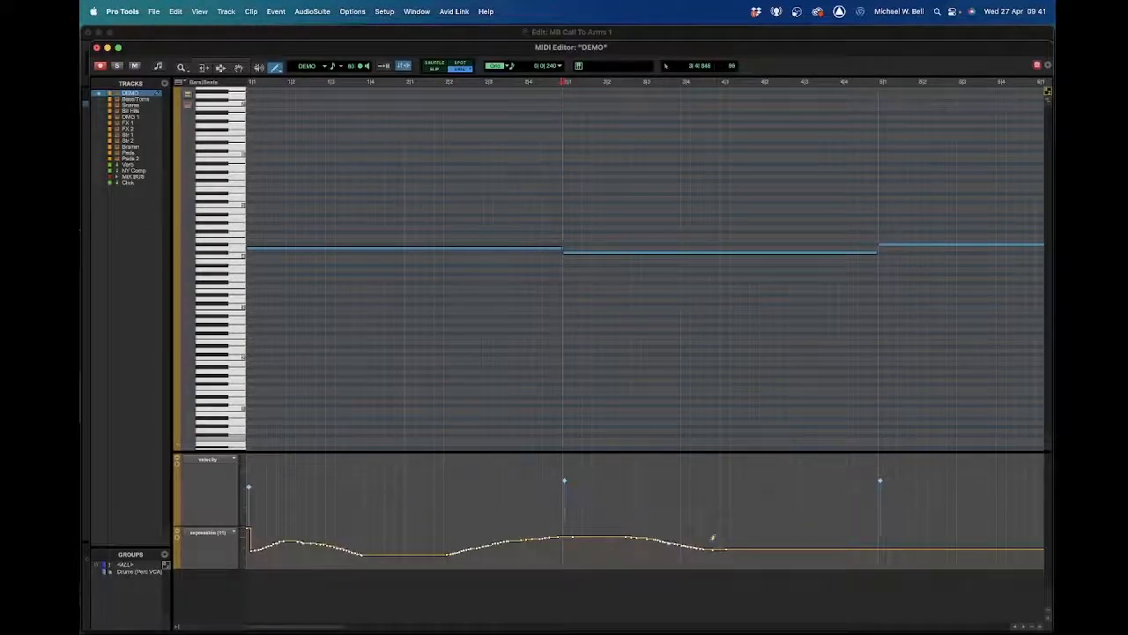
pyautogui.press('super+z')
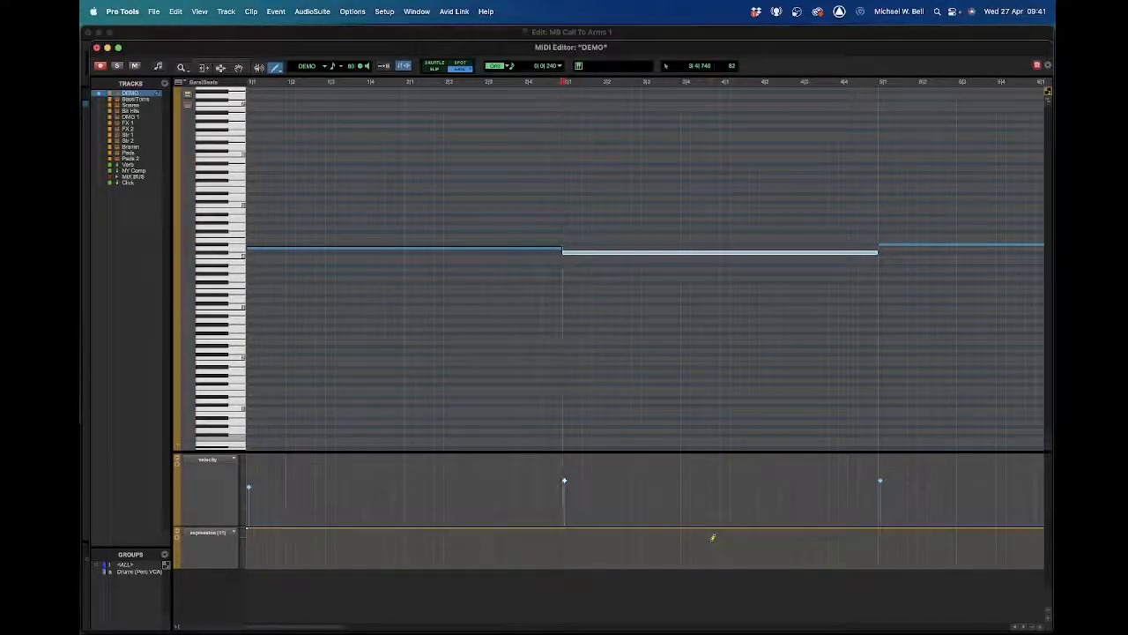
# - Draw a Triangle waveform in the expression lane from bar 1 to about bar 5 beat 3, undo it, and repeat the drawing trial
pyautogui.click(280, 70)
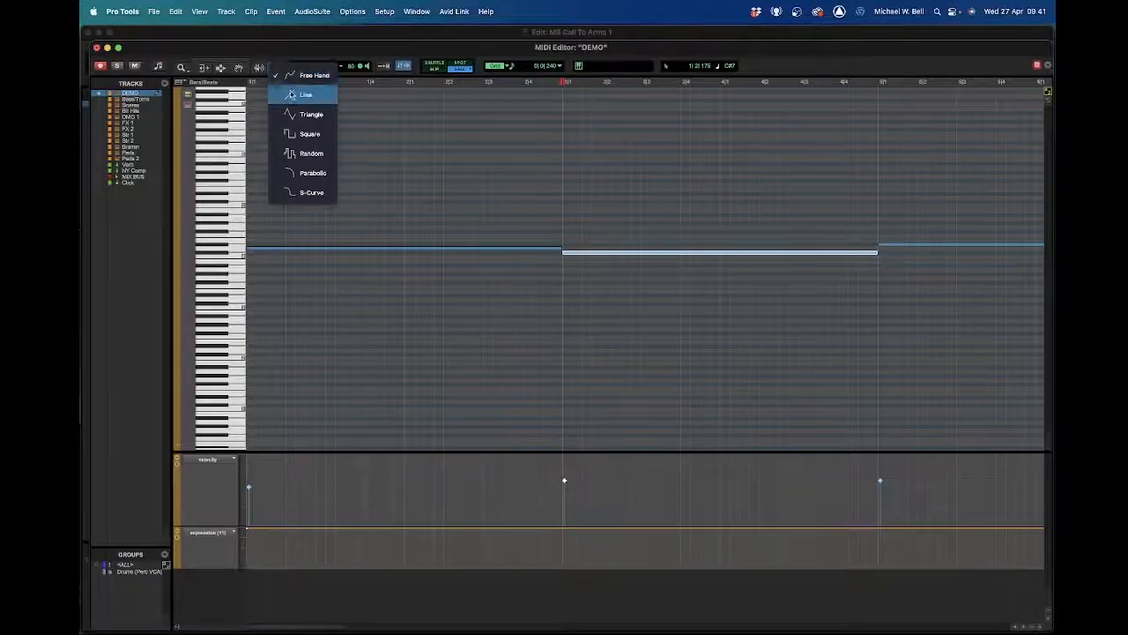
pyautogui.click(312, 115)
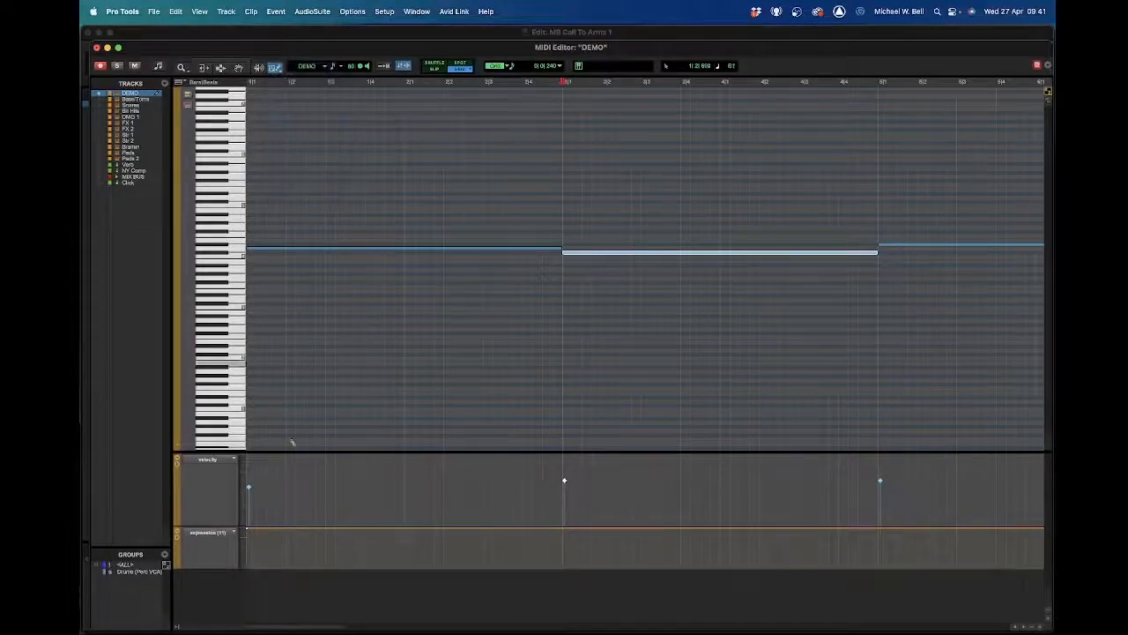
pyautogui.moveTo(256, 540); pyautogui.dragTo(961, 518)
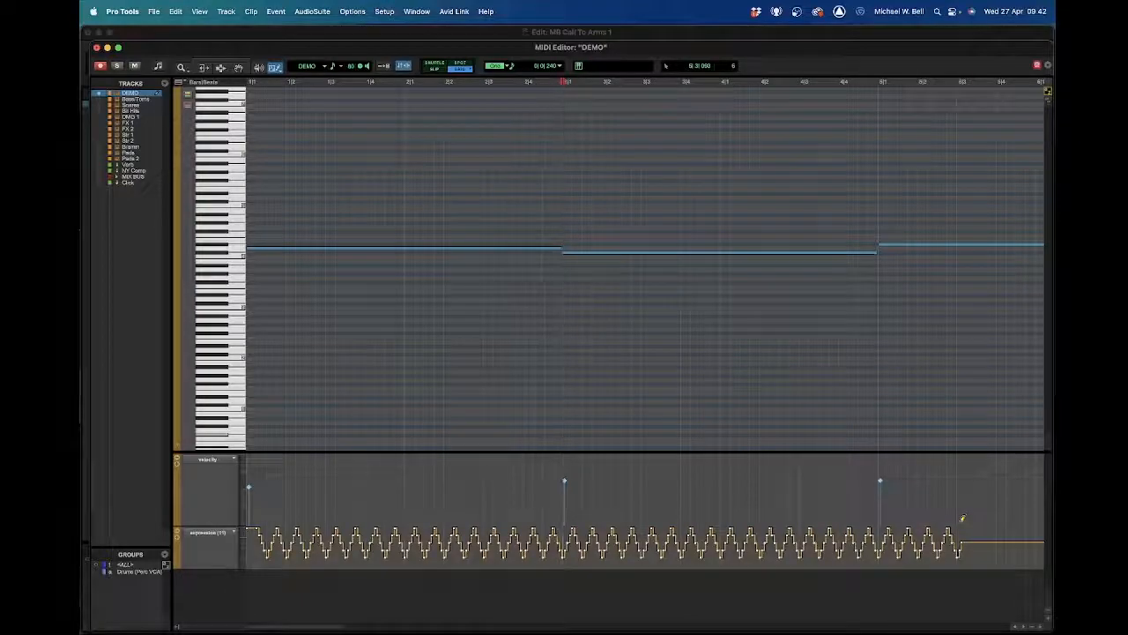
pyautogui.press('super+z')
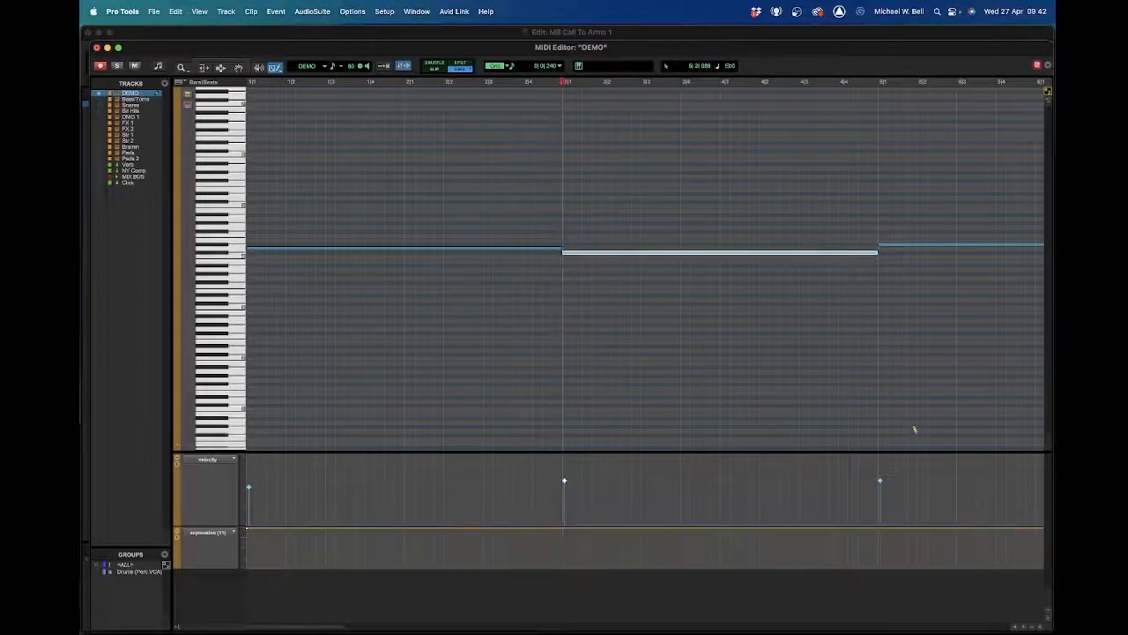
pyautogui.click(278, 81)
pyautogui.click(278, 71)
pyautogui.click(295, 113)
pyautogui.moveTo(253, 538)
pyautogui.mouseDown()
pyautogui.moveTo(292, 565)
pyautogui.moveTo(351, 565)
pyautogui.moveTo(407, 520)
pyautogui.moveTo(465, 594)
pyautogui.moveTo(563, 522)
pyautogui.moveTo(820, 538)
pyautogui.mouseUp()
pyautogui.press('super+z')
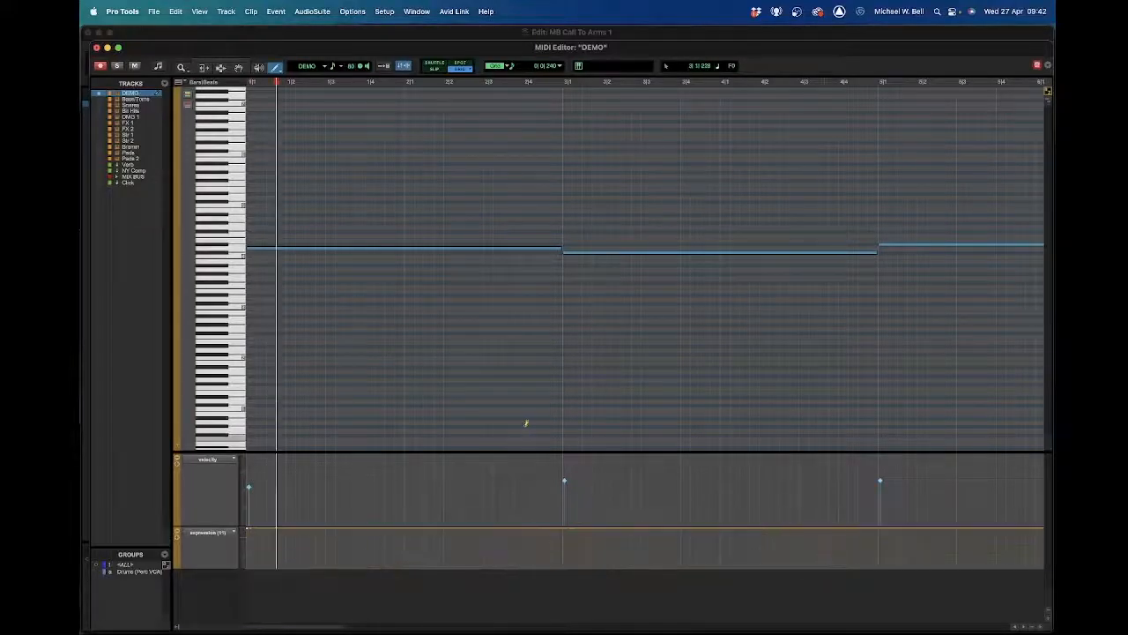
# - Draw a short minimum-level expression line at bar 1 and a Square waveform to about bar 5, undo both, and leave the Pencil tool
pyautogui.click(275, 67)
pyautogui.click(276, 96)
pyautogui.moveTo(252, 563)
pyautogui.mouseDown()
pyautogui.moveTo(267, 527)
pyautogui.moveTo(284, 529)
pyautogui.moveTo(285, 563)
pyautogui.mouseUp()
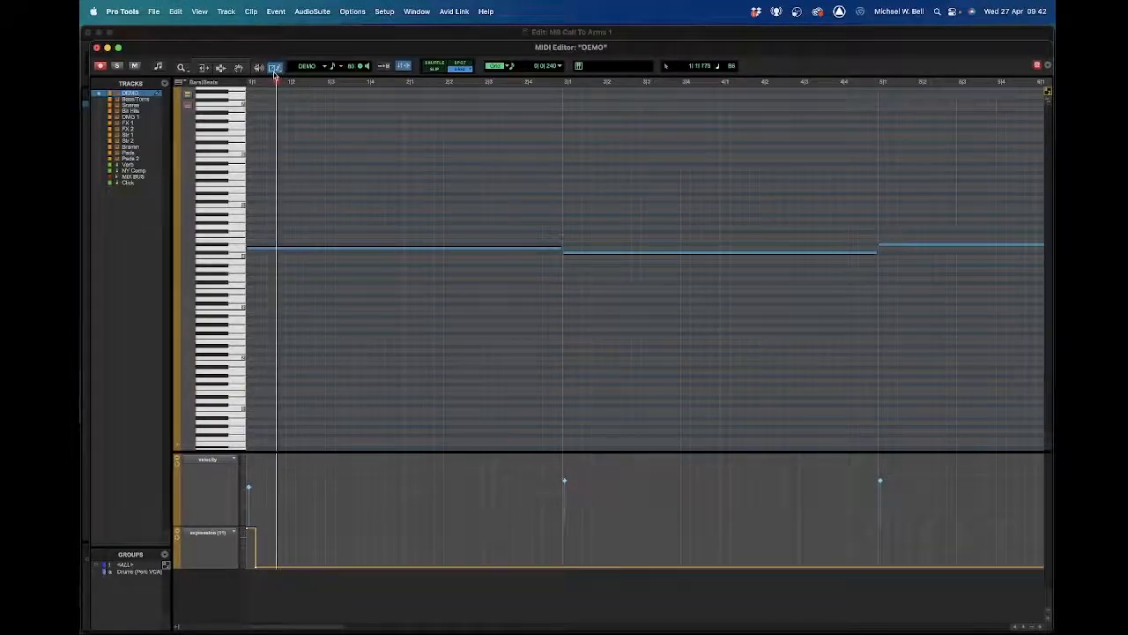
pyautogui.click(276, 69)
pyautogui.click(304, 134)
pyautogui.moveTo(255, 537)
pyautogui.mouseDown()
pyautogui.moveTo(497, 511)
pyautogui.moveTo(731, 529)
pyautogui.moveTo(849, 489)
pyautogui.moveTo(921, 481)
pyautogui.mouseUp()
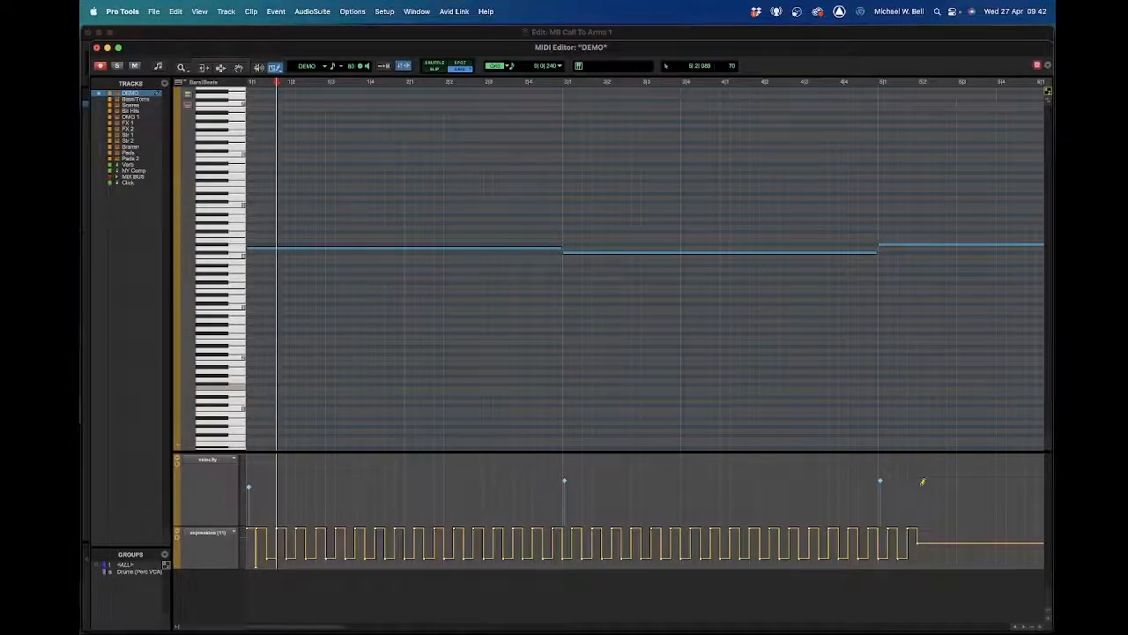
pyautogui.press('super+z')
pyautogui.press('super+z')
pyautogui.press('Escape')
pyautogui.press('Escape')
pyautogui.press('Escape')
pyautogui.press('Escape')
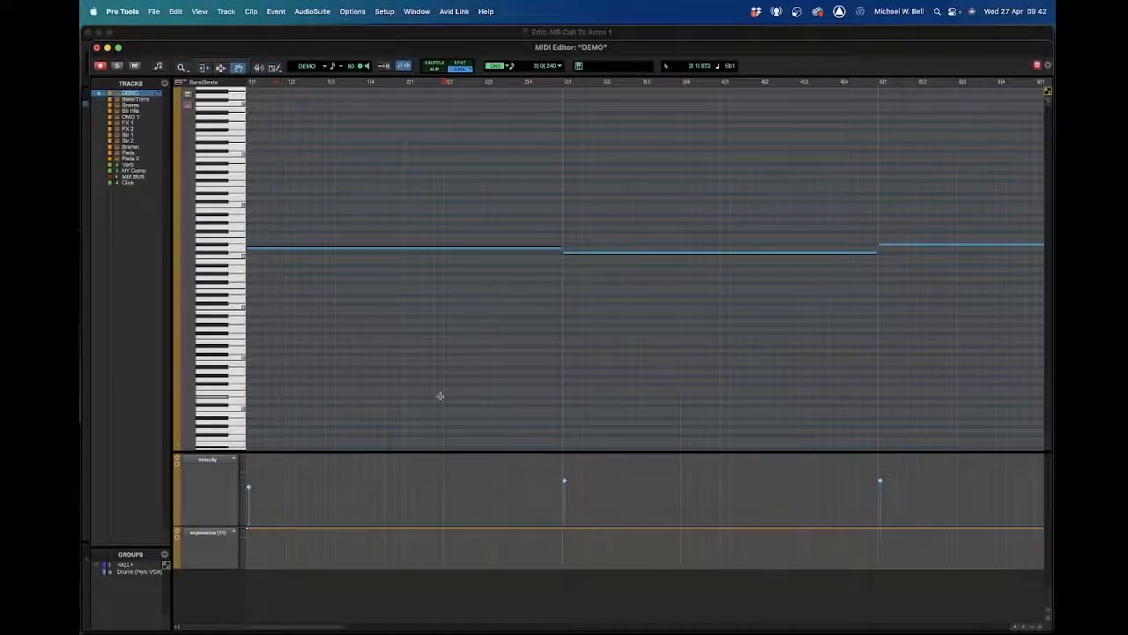
# - Place the edit cursor at about bar 2 beat 2, and enlarge the controller lane area and the expression lane
pyautogui.click(440, 396)
pyautogui.press('r')
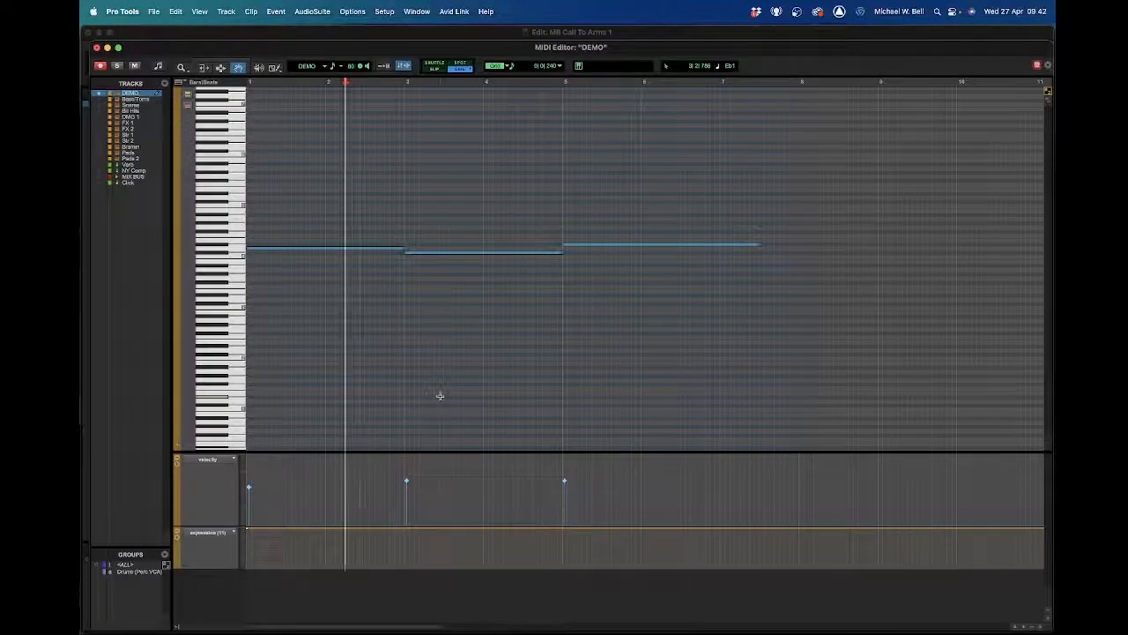
pyautogui.moveTo(205, 452); pyautogui.dragTo(232, 401)
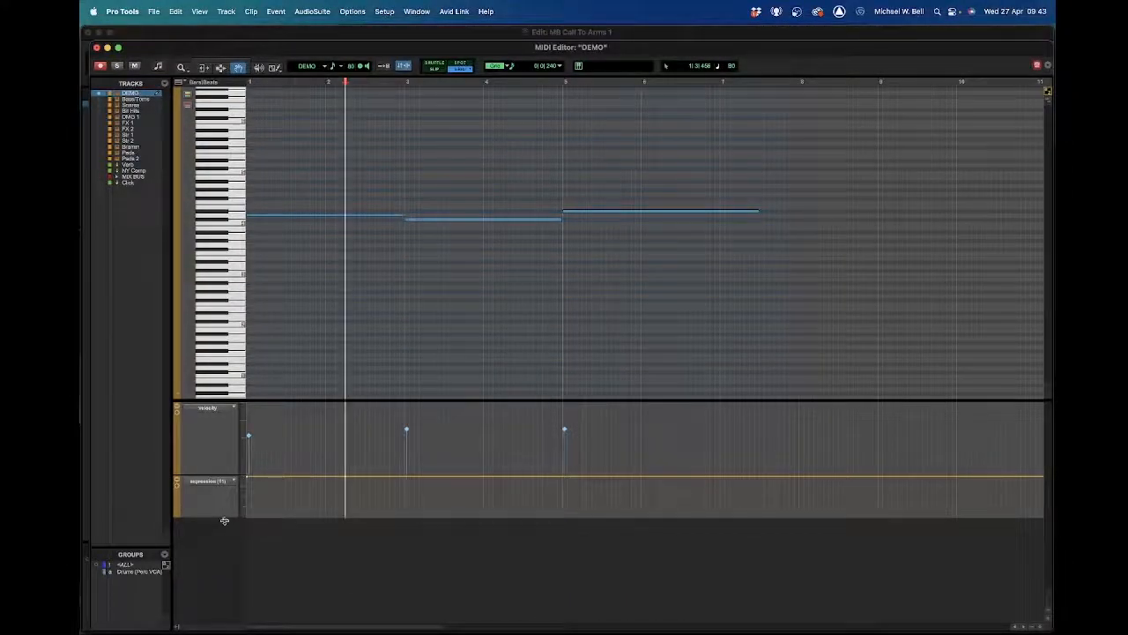
pyautogui.moveTo(224, 517); pyautogui.dragTo(233, 580)
pyautogui.press('t')
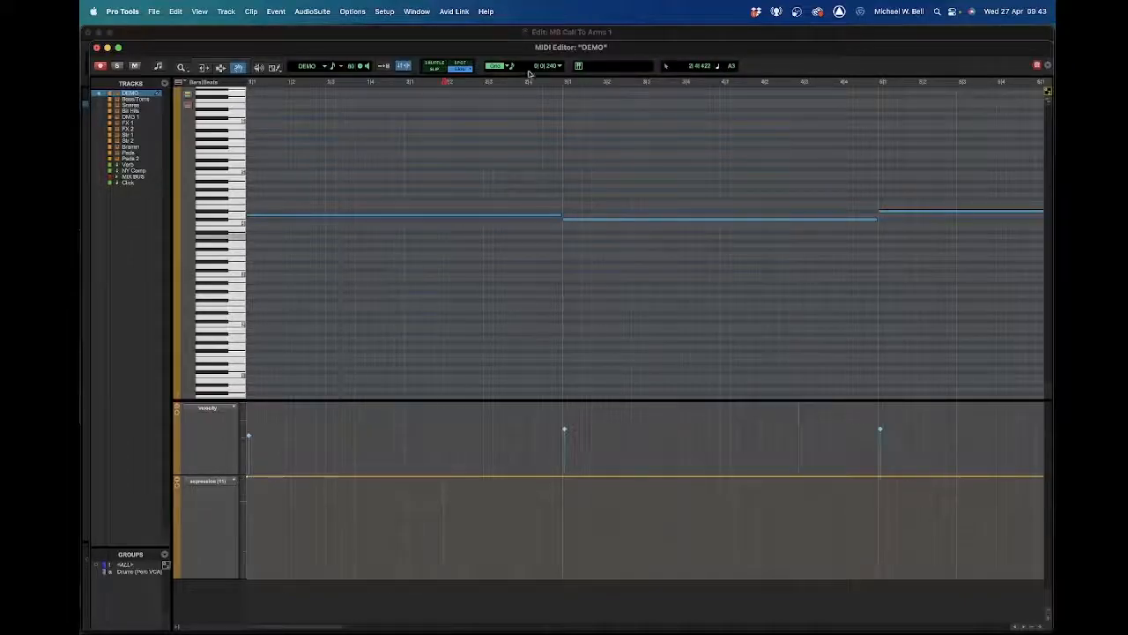
# - Set the grid to 1/4 note, draw a Triangle expression waveform from bar 1 beat 2 to about bar 4 beat 4, and undo it
pyautogui.click(517, 65)
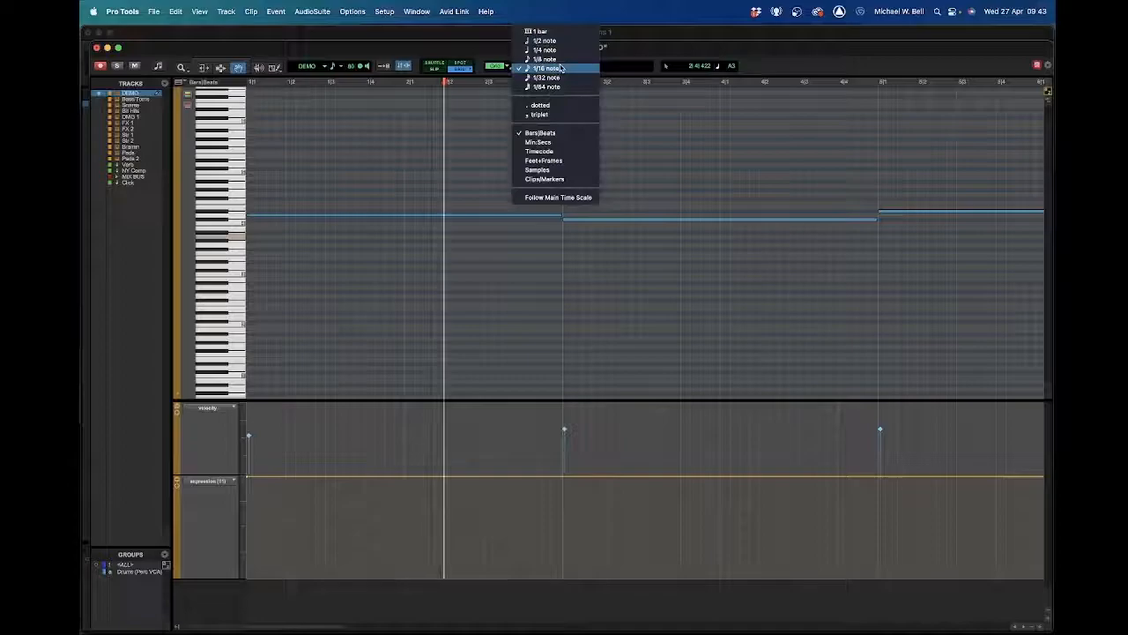
pyautogui.click(569, 51)
pyautogui.click(273, 68)
pyautogui.click(271, 70)
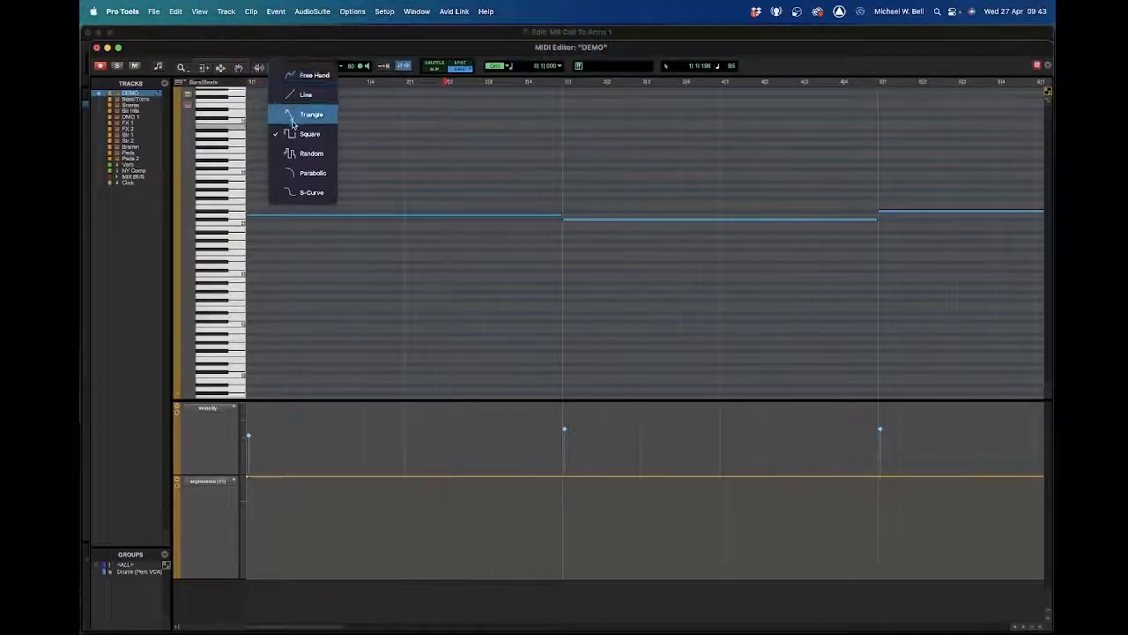
pyautogui.click(290, 116)
pyautogui.moveTo(286, 507)
pyautogui.mouseDown()
pyautogui.moveTo(345, 512)
pyautogui.moveTo(660, 461)
pyautogui.moveTo(866, 465)
pyautogui.moveTo(844, 467)
pyautogui.mouseUp()
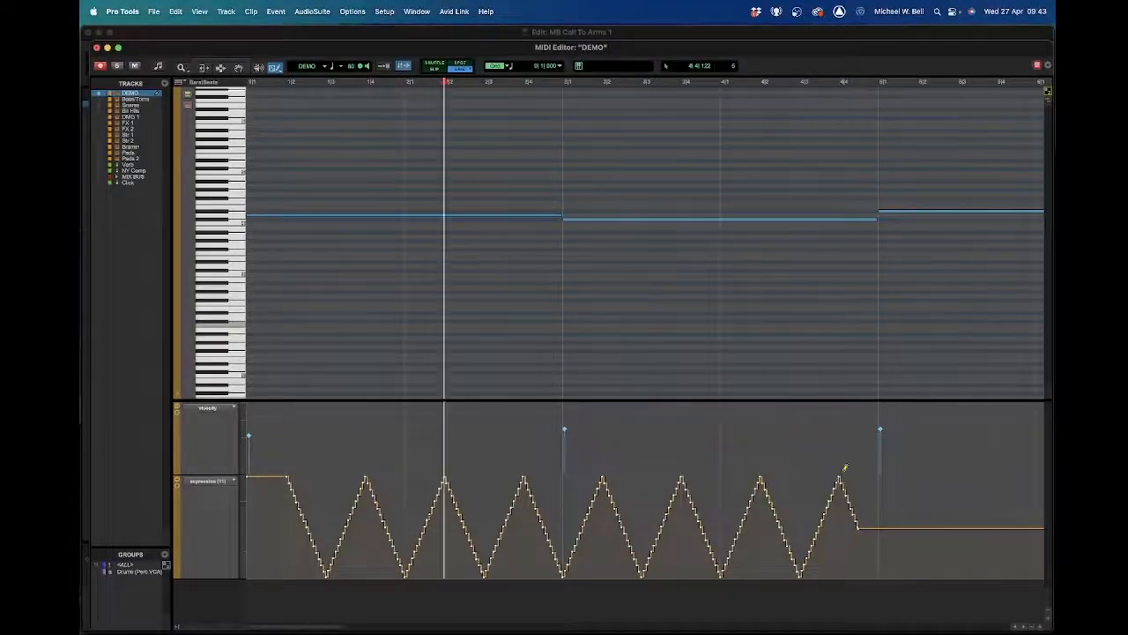
pyautogui.press('super+z')
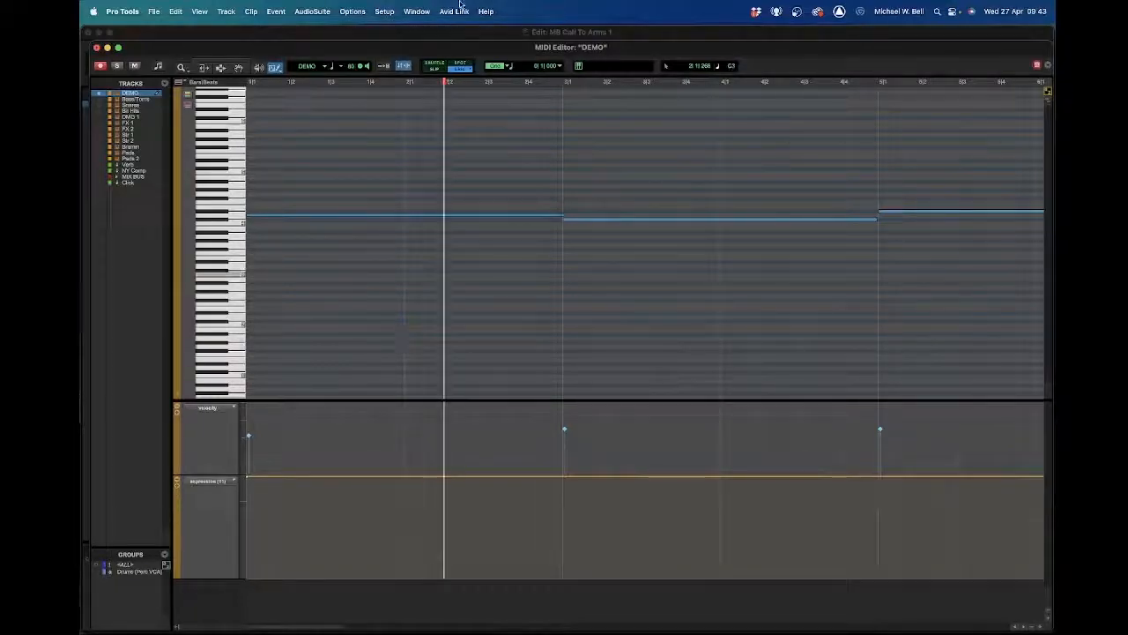
# - Toggle the grid line display in the MIDI Editor off and on again
pyautogui.click(495, 67)
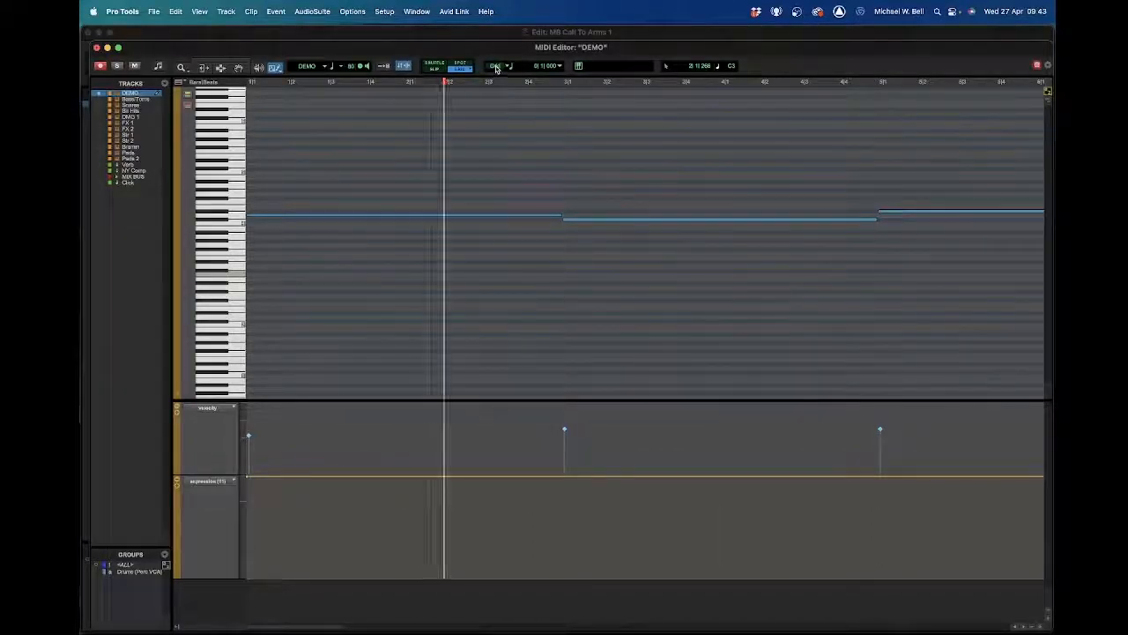
pyautogui.click(490, 68)
pyautogui.click(490, 70)
pyautogui.click(490, 70)
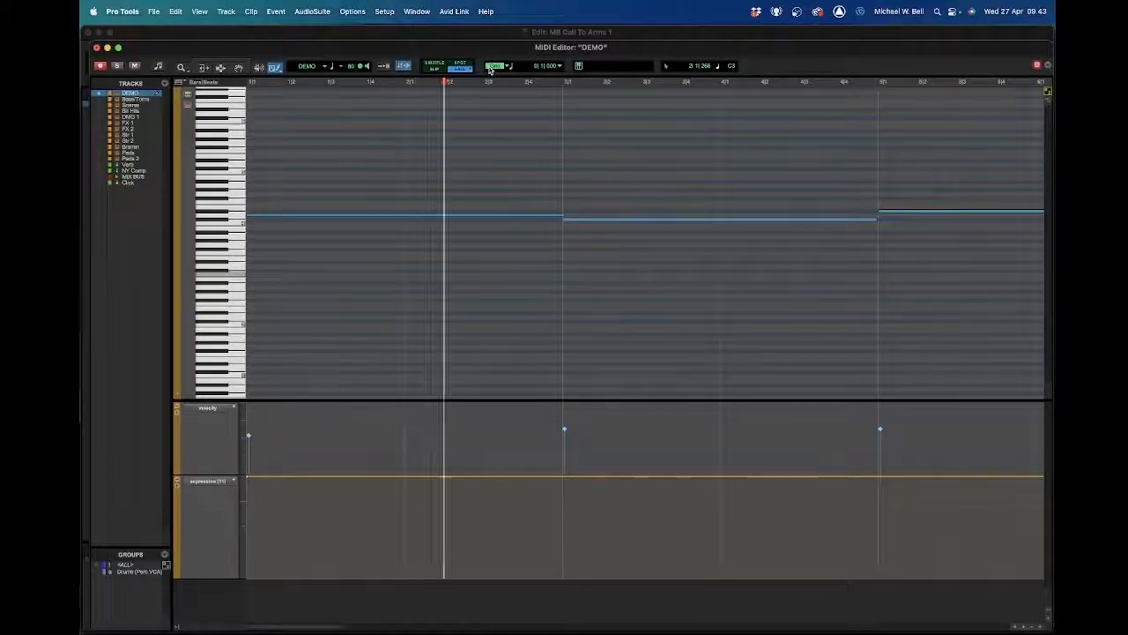
# - Switch the edit mode through Slip, Spot and Shuffle, and return it to Grid mode
pyautogui.click(437, 66)
pyautogui.click(438, 70)
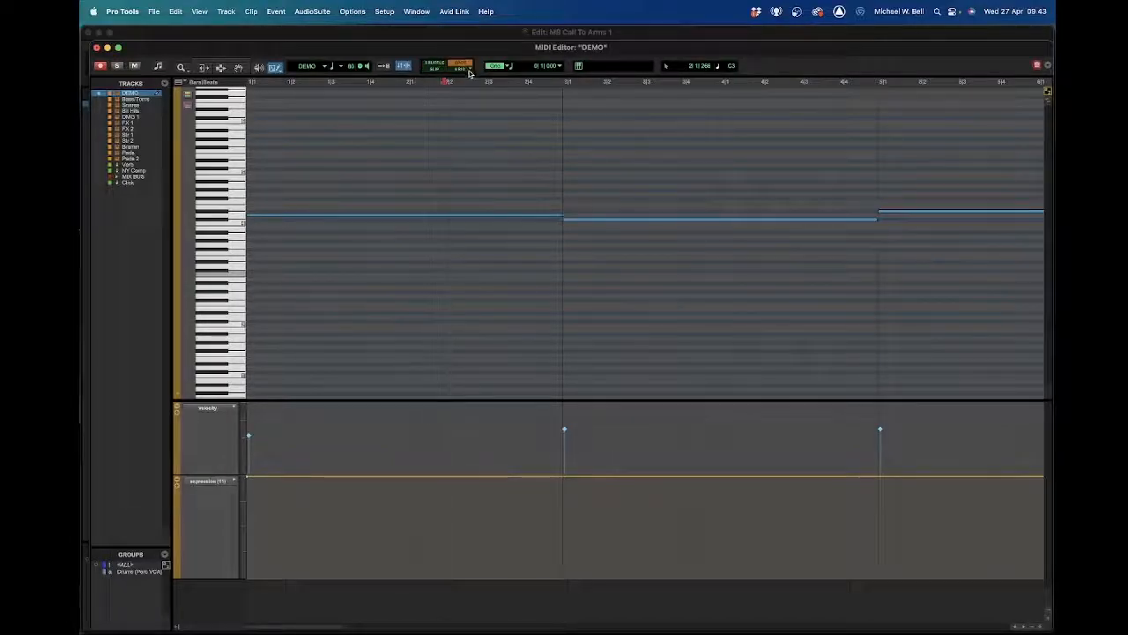
pyautogui.click(436, 66)
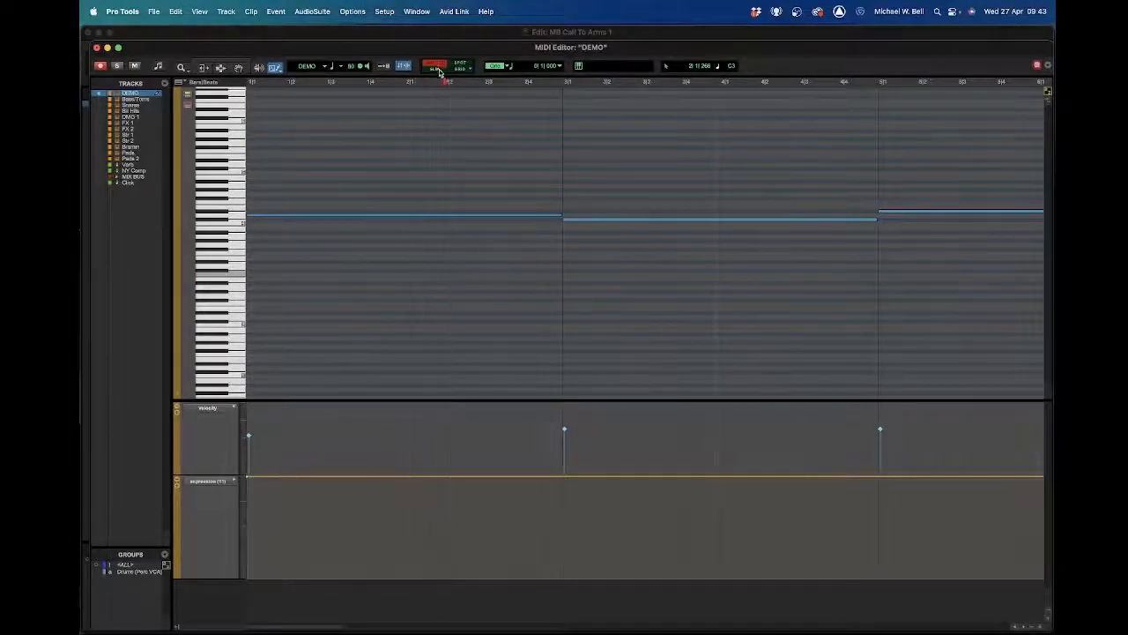
pyautogui.click(459, 63)
pyautogui.click(460, 70)
pyautogui.click(436, 64)
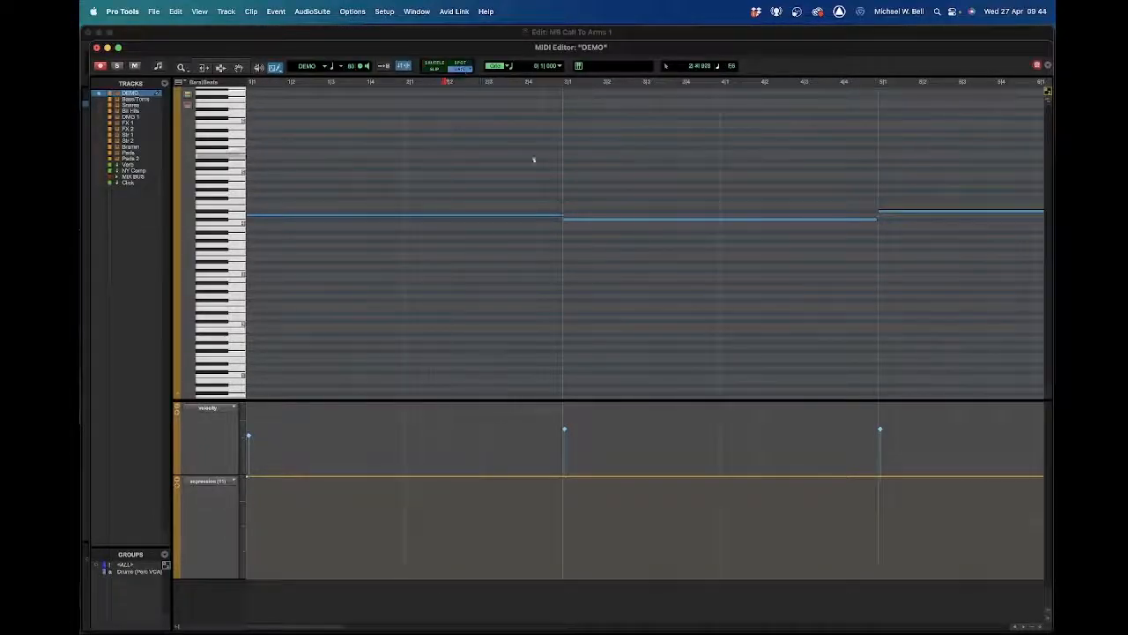
# - Try trimming the end of the first note with the Smart Tool, and set the grid value to 1 bar
pyautogui.click(220, 67)
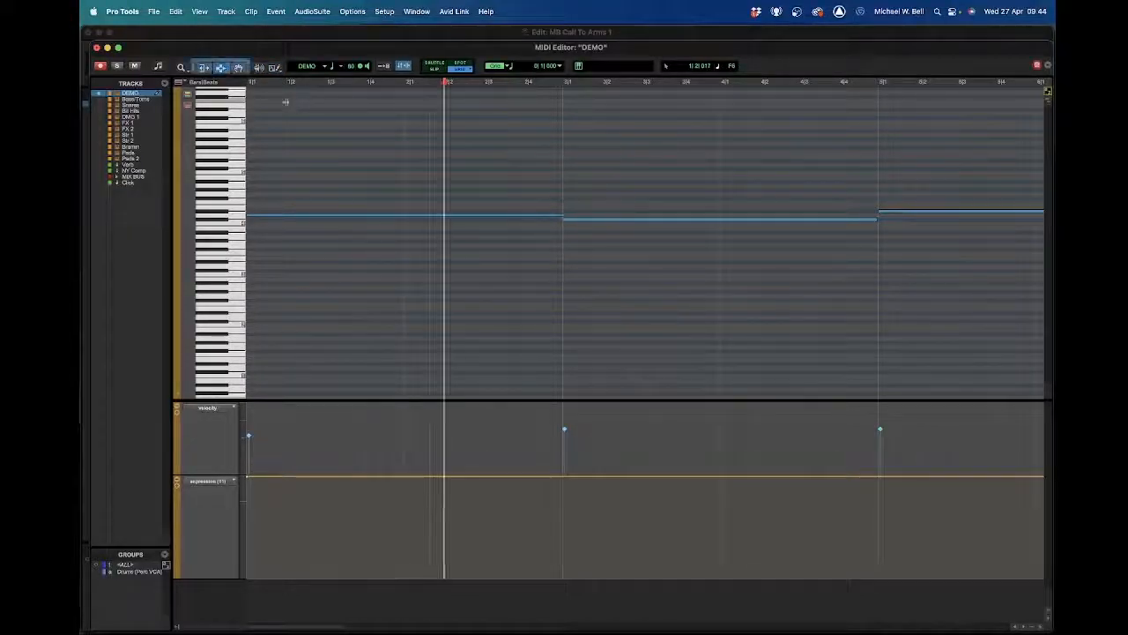
pyautogui.moveTo(559, 216)
pyautogui.mouseDown()
pyautogui.moveTo(436, 218)
pyautogui.moveTo(555, 213)
pyautogui.mouseUp()
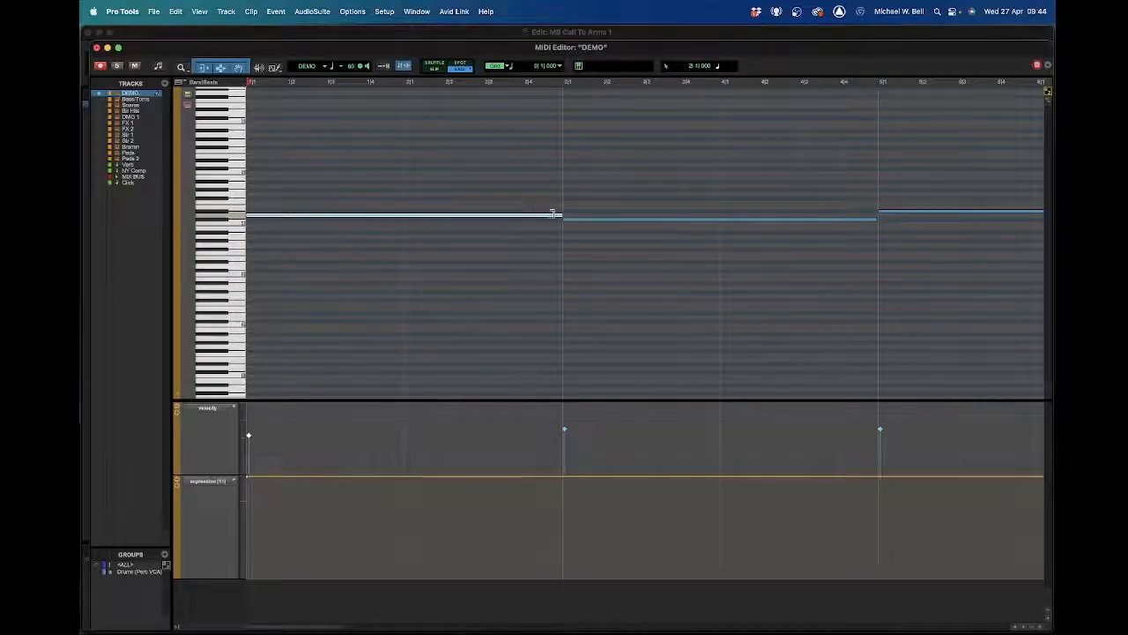
pyautogui.click(507, 67)
pyautogui.click(533, 45)
# - Lower the second note's pitch and trim the first two notes so that both start at bar 1 and end at bar 4
pyautogui.moveTo(565, 217); pyautogui.dragTo(434, 206)
pyautogui.moveTo(504, 197); pyautogui.dragTo(815, 236)
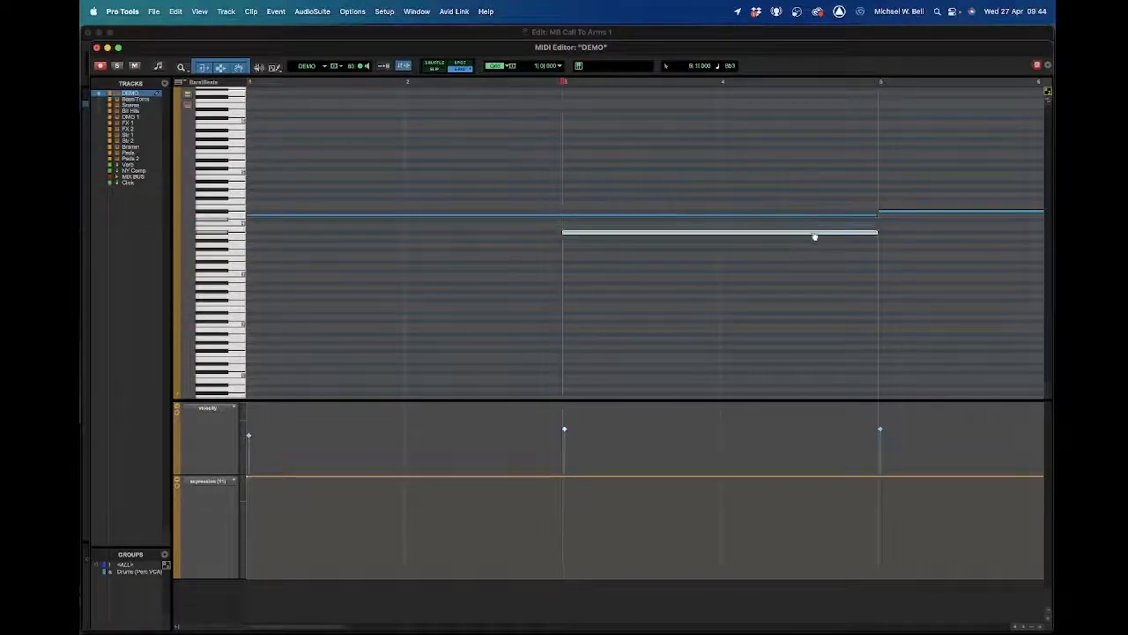
pyautogui.moveTo(565, 234); pyautogui.dragTo(287, 282)
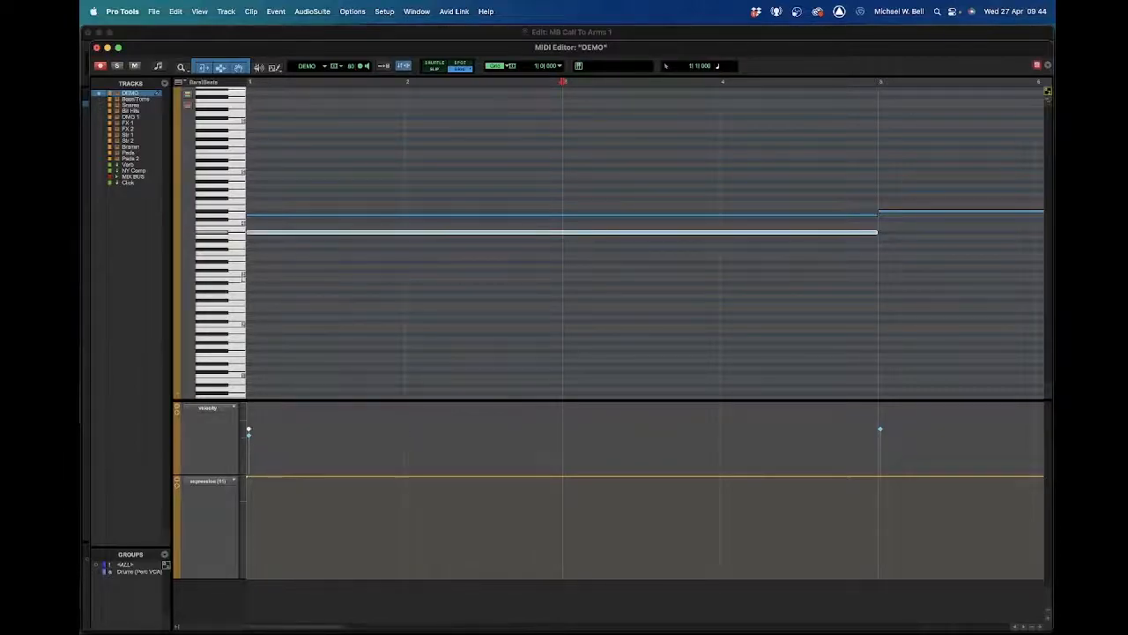
pyautogui.moveTo(829, 156); pyautogui.dragTo(829, 299)
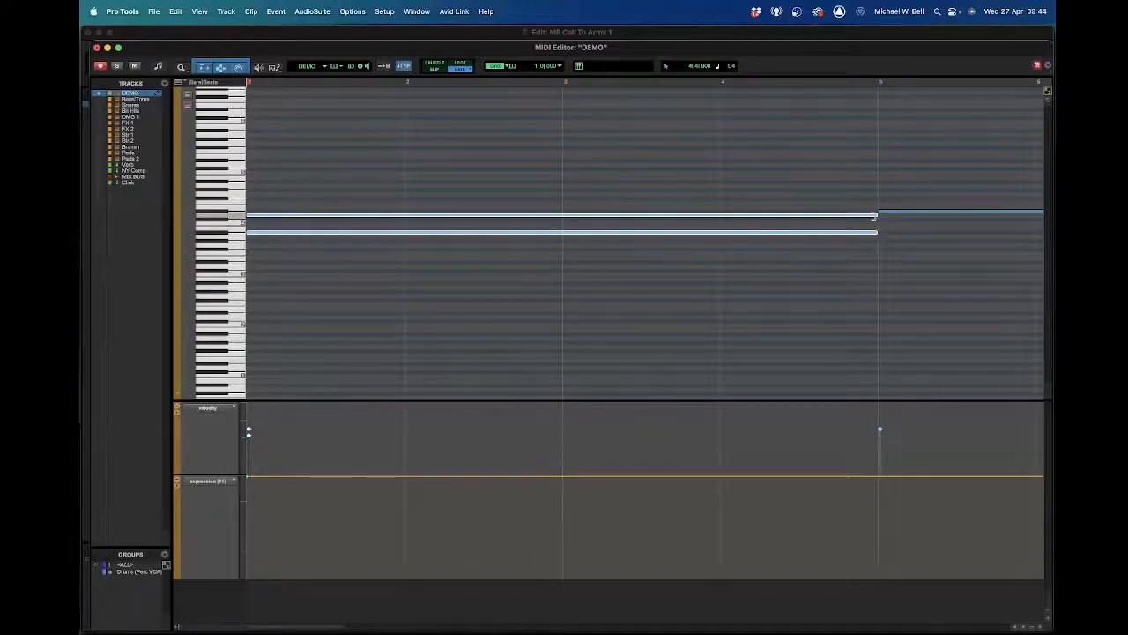
pyautogui.moveTo(873, 216); pyautogui.dragTo(722, 216)
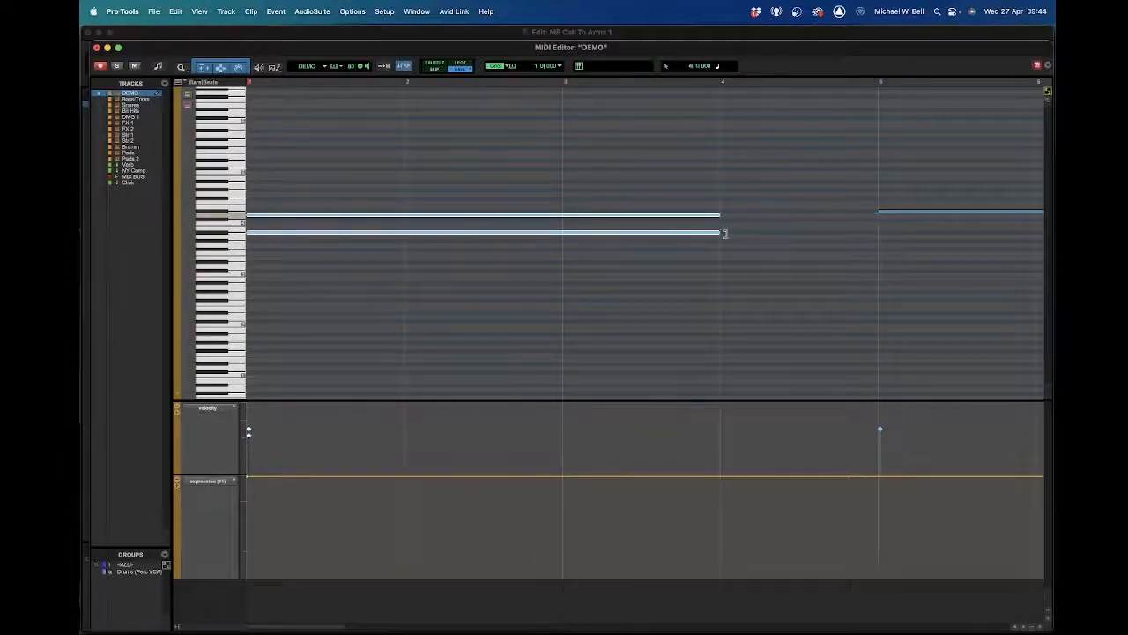
# - Show the Tempo ruler above the notes in the MIDI Editor
pyautogui.click(179, 86)
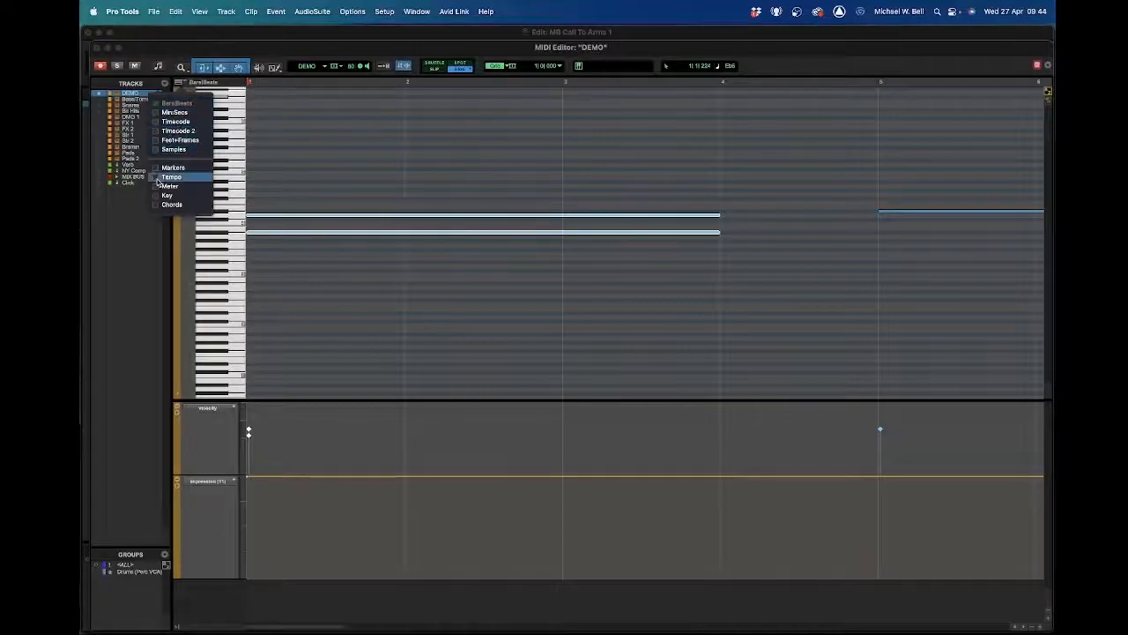
pyautogui.click(163, 177)
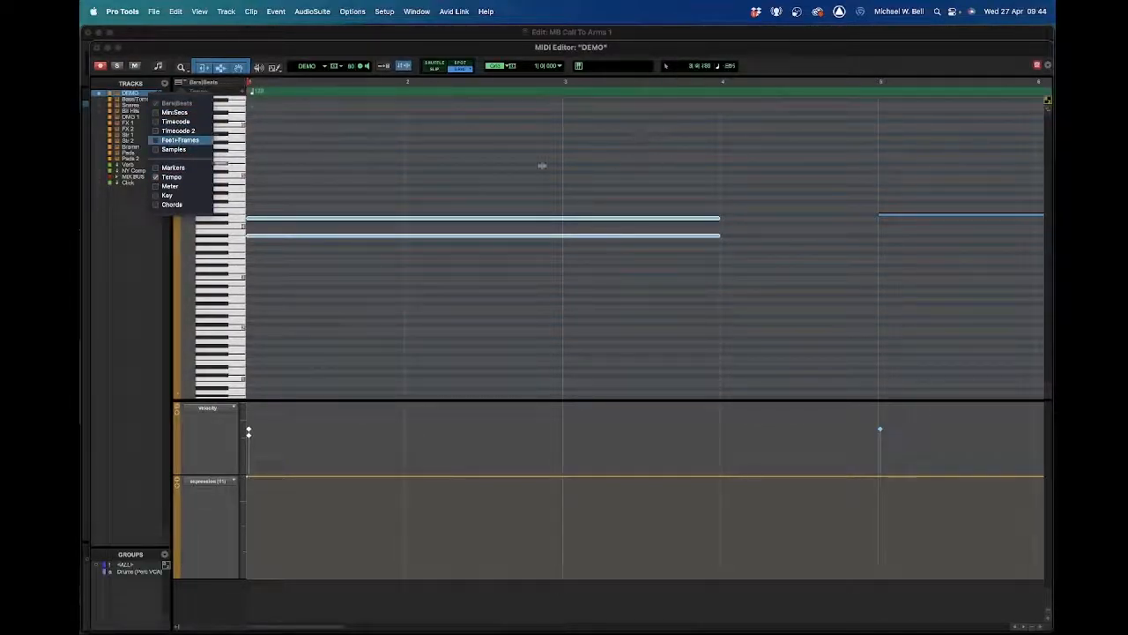
pyautogui.click(335, 137)
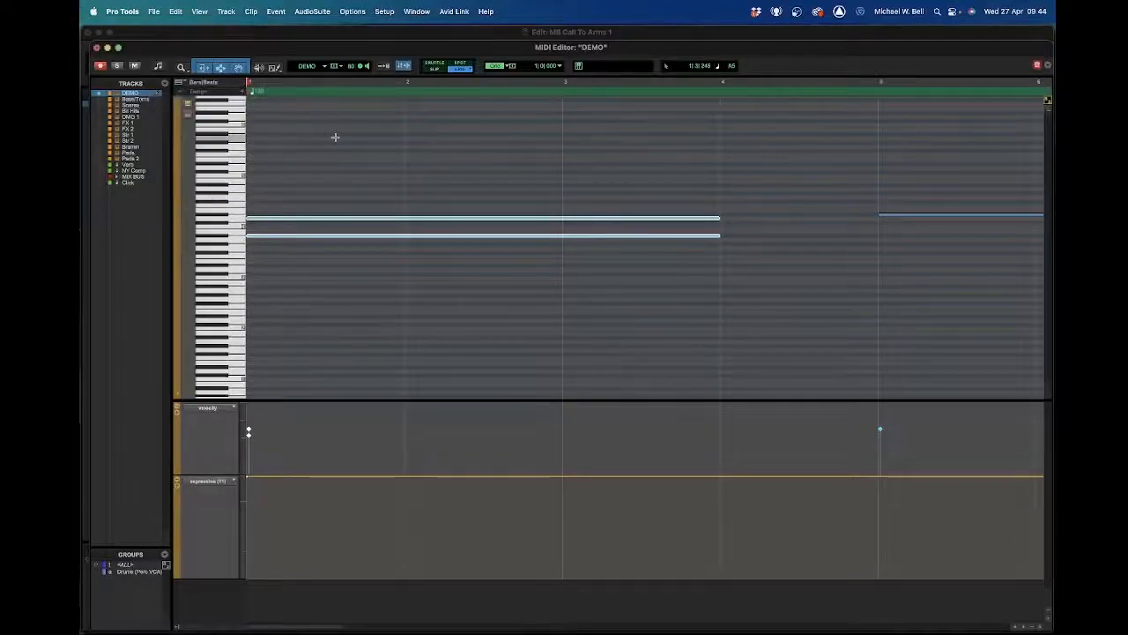
# - In Slip mode, trim the two lower notes to end shortly before bar 4, and move the third note to start just before bar 4
pyautogui.moveTo(706, 202); pyautogui.dragTo(706, 266)
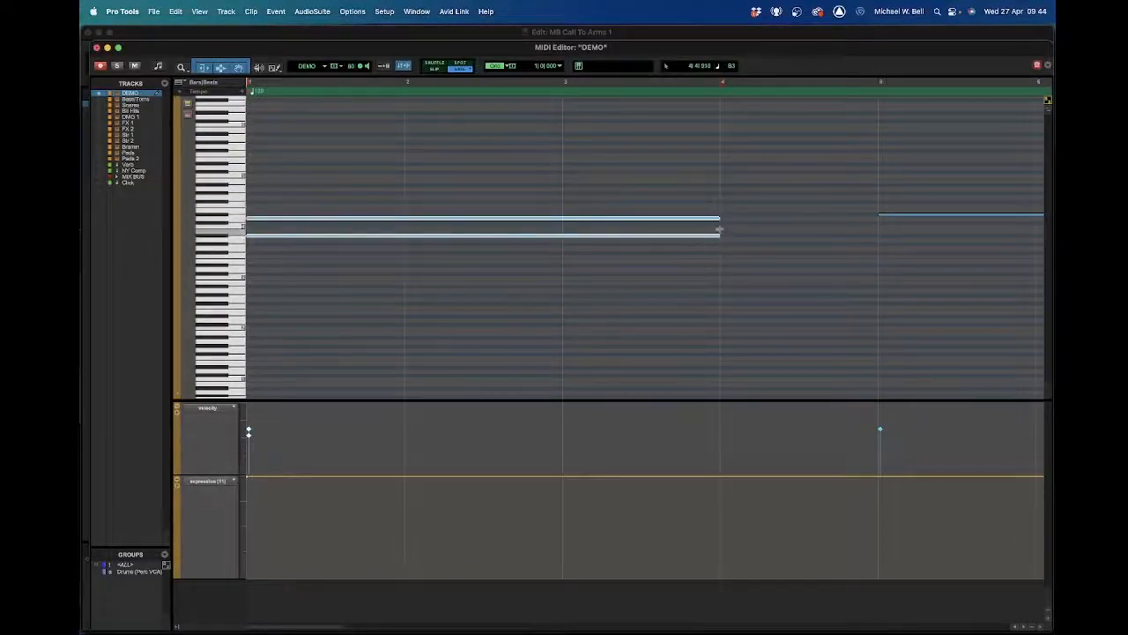
pyautogui.click(440, 71)
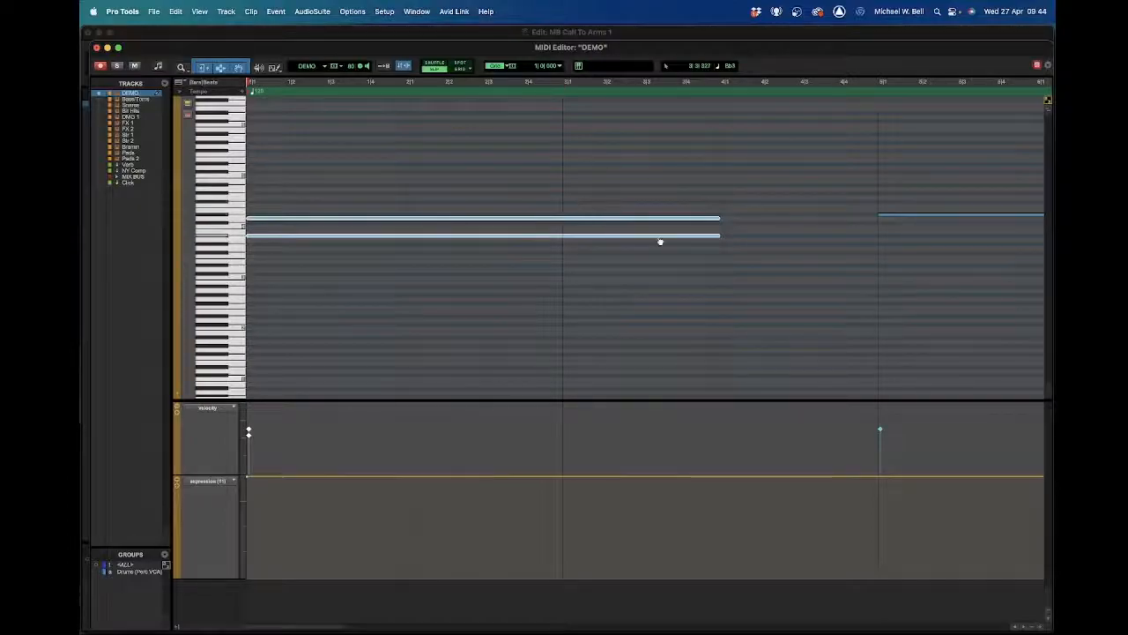
pyautogui.click(704, 228)
pyautogui.moveTo(716, 236); pyautogui.dragTo(706, 218)
pyautogui.moveTo(886, 214); pyautogui.dragTo(727, 214)
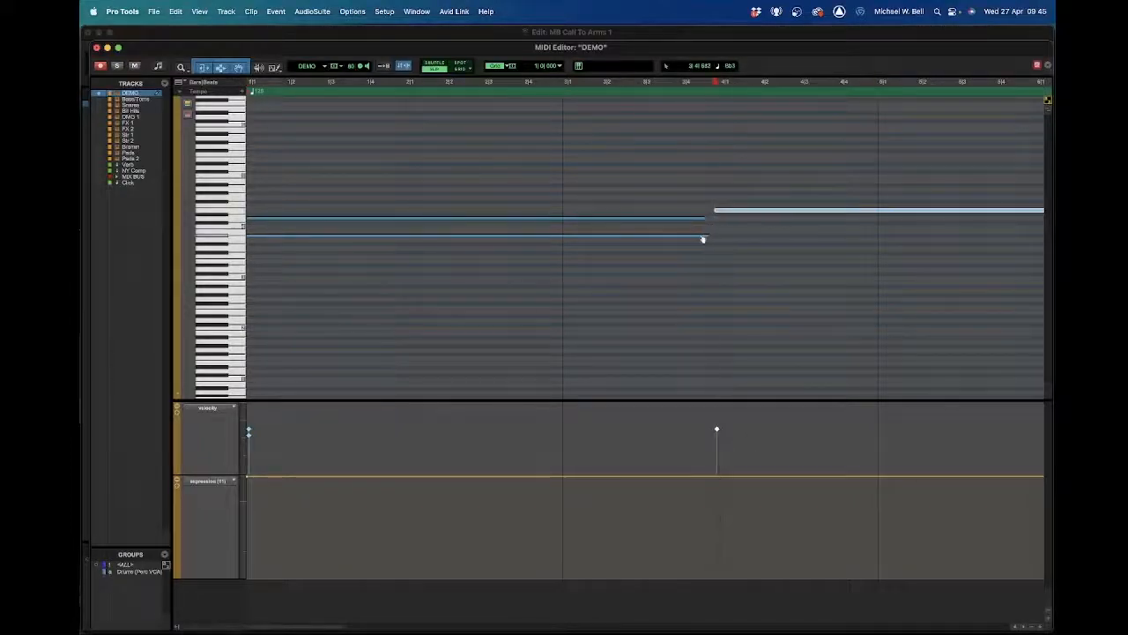
pyautogui.click(705, 235)
pyautogui.click(664, 282)
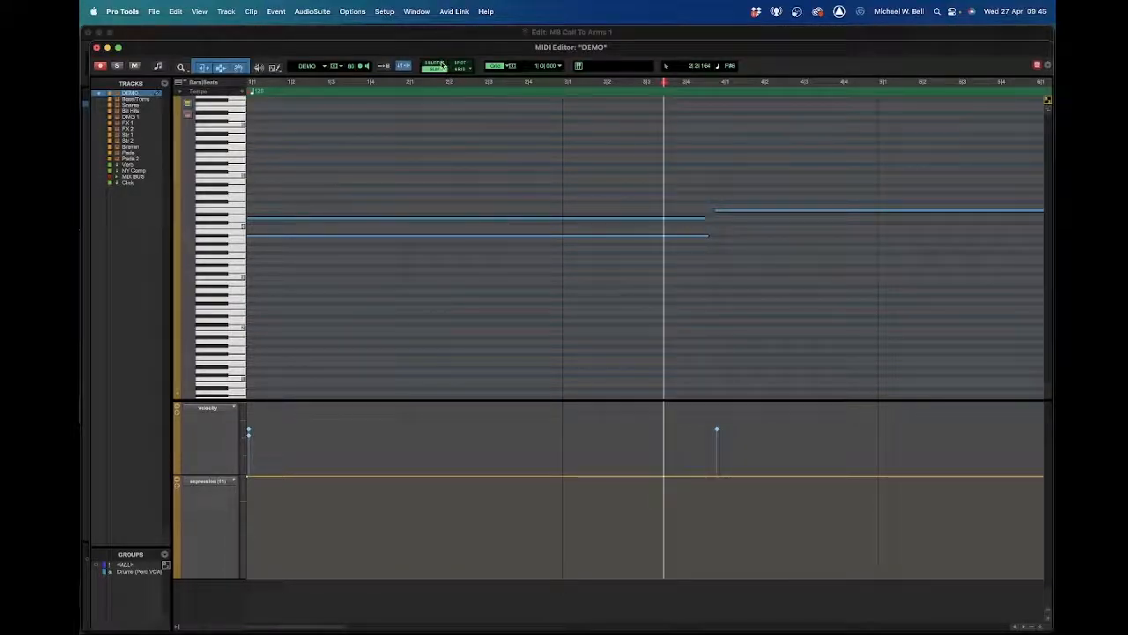
# - Trim the end of the upper bar 1 note to about bar 3 in Slip mode, and snap it to bar 3 in Grid mode
pyautogui.press('r')
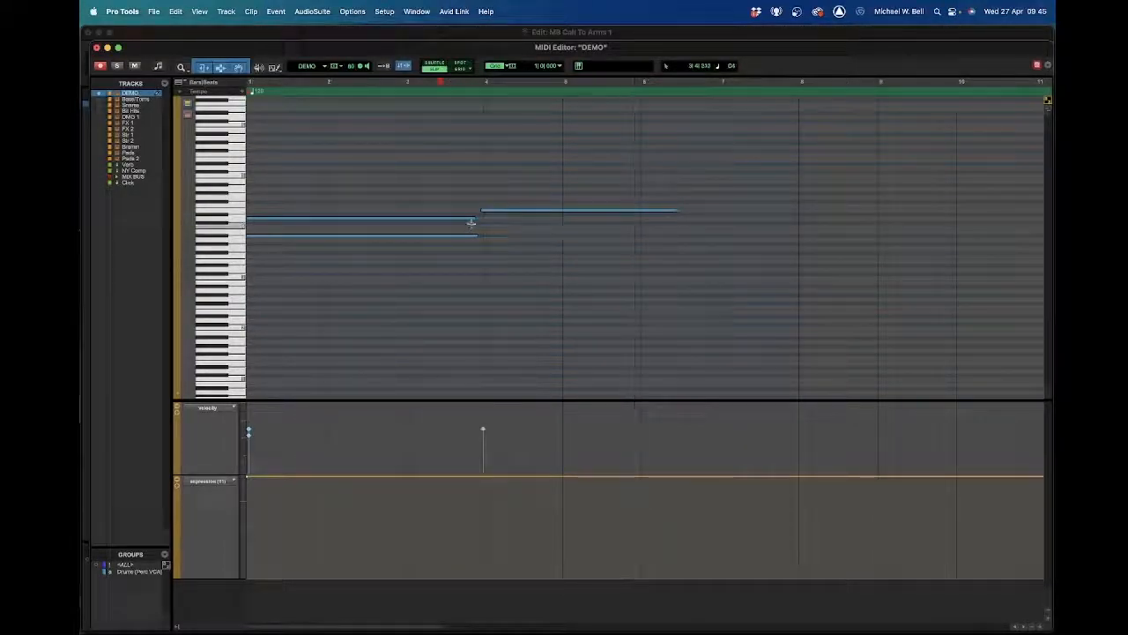
pyautogui.moveTo(472, 219); pyautogui.dragTo(403, 216)
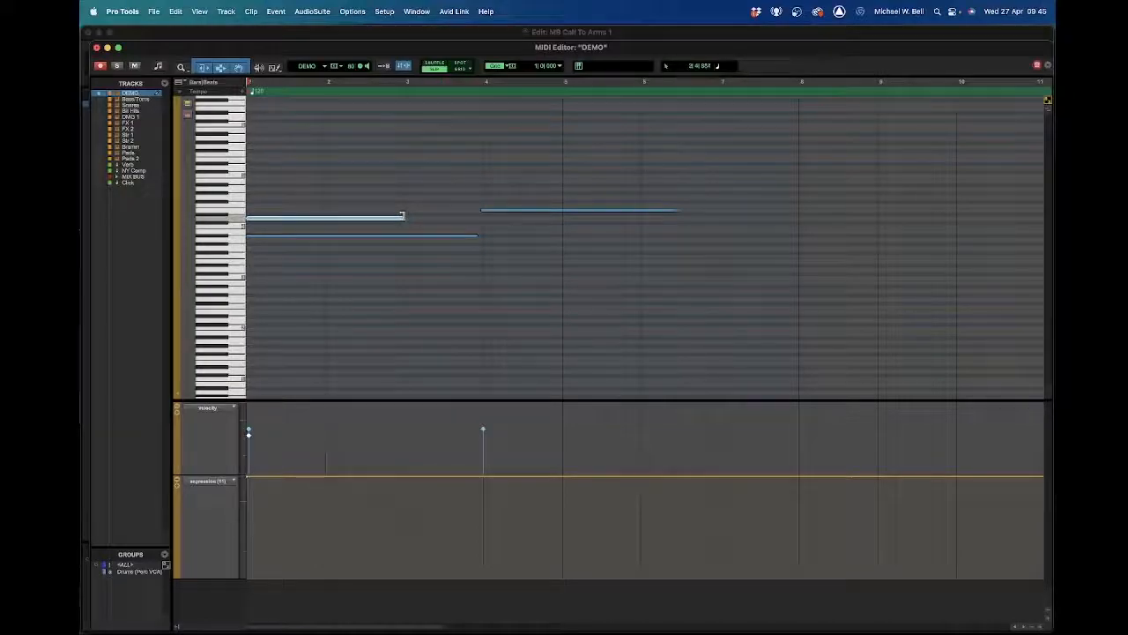
pyautogui.click(461, 69)
pyautogui.moveTo(400, 219)
pyautogui.mouseDown()
pyautogui.moveTo(390, 219)
pyautogui.moveTo(413, 220)
pyautogui.moveTo(400, 220)
pyautogui.mouseUp()
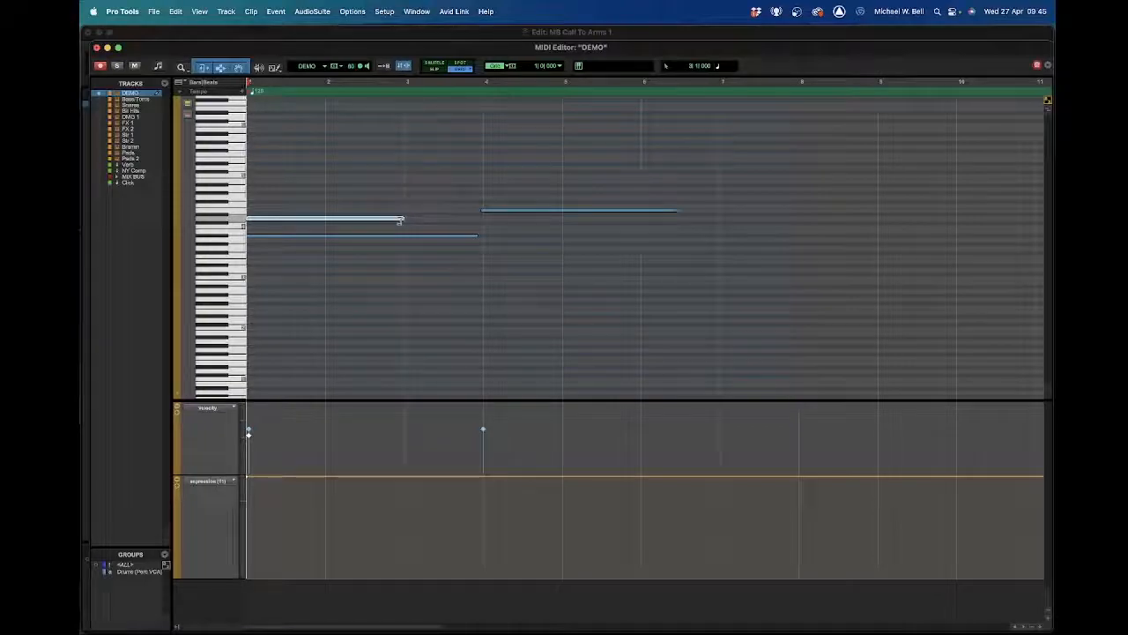
# - In Shuffle mode, try moving the third note earlier and down to the upper bar 1 note's pitch, and remove that note
pyautogui.click(434, 66)
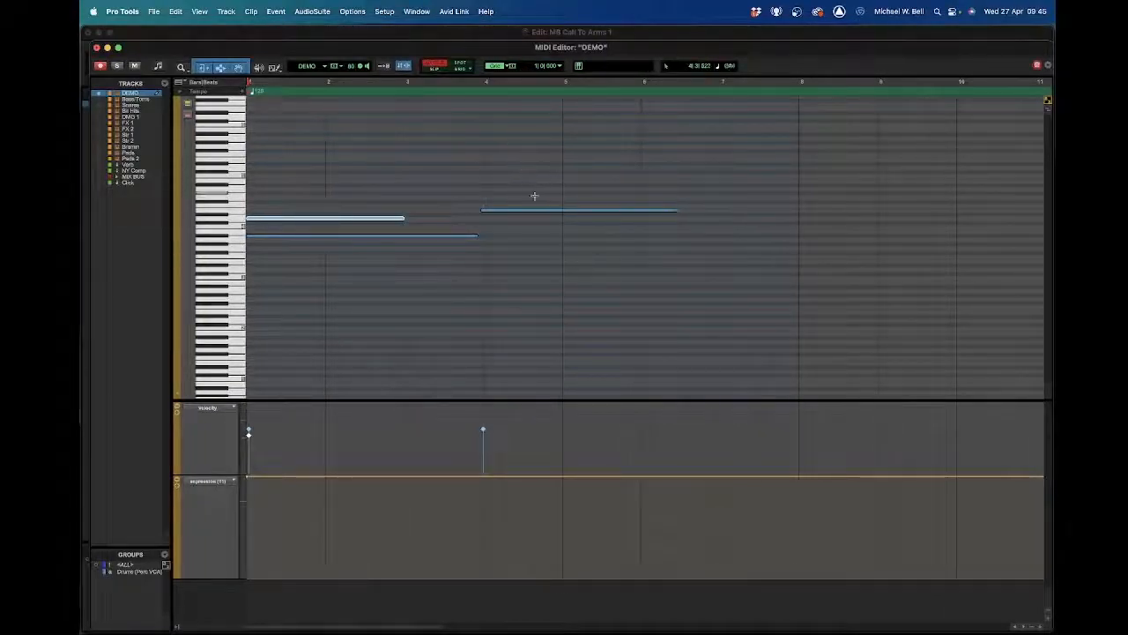
pyautogui.moveTo(536, 213); pyautogui.dragTo(485, 223)
pyautogui.press('super+z')
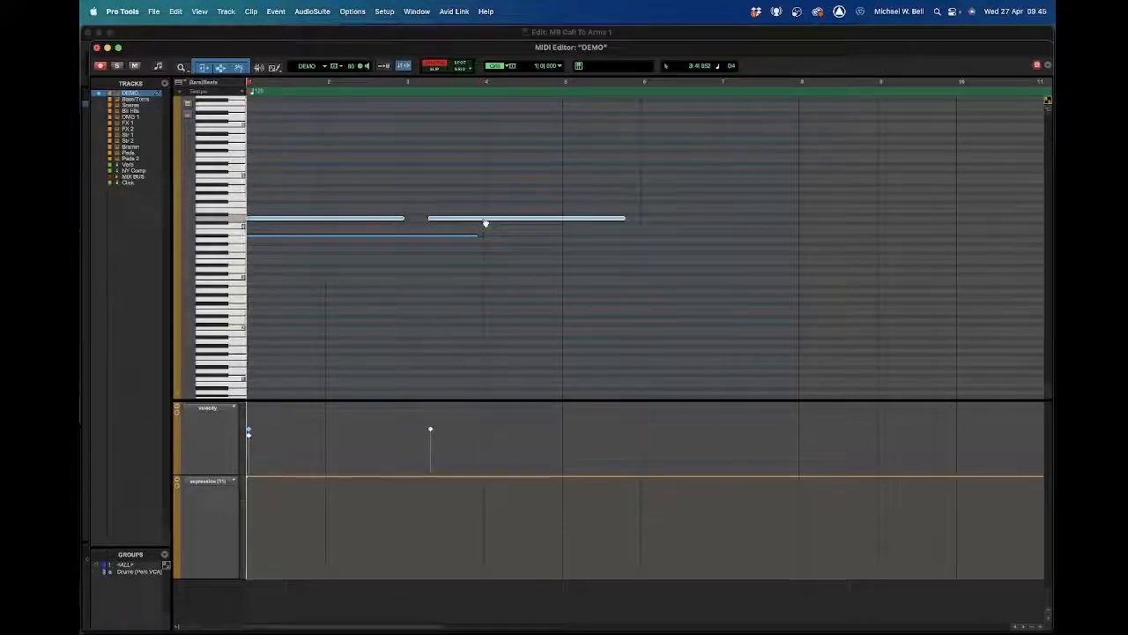
pyautogui.press('super+z')
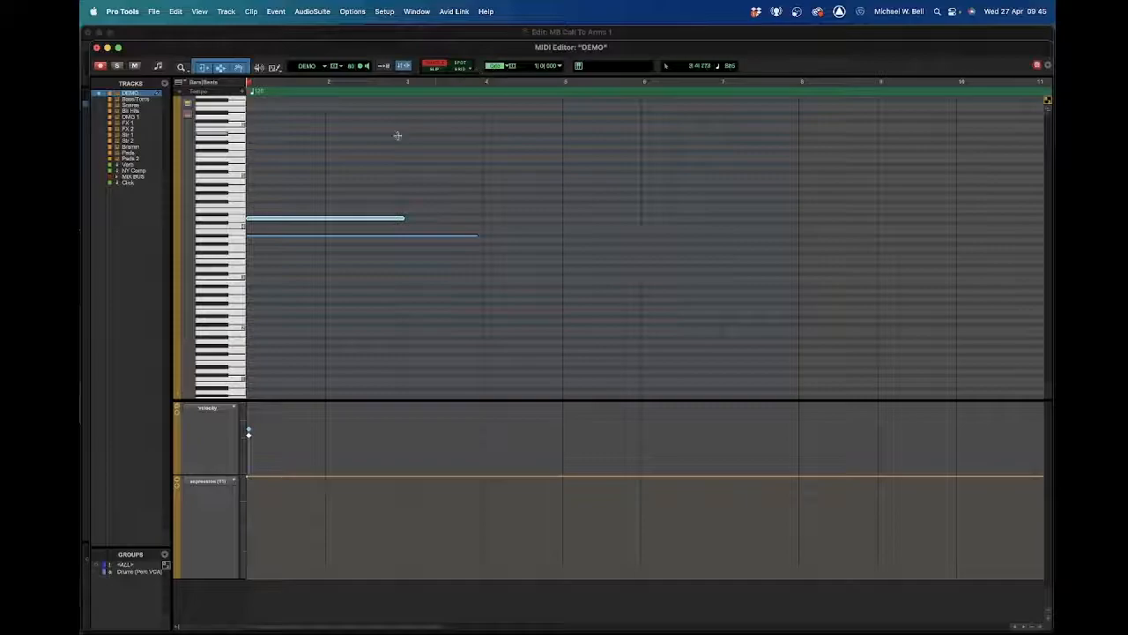
# - Set the grid to 1/2 note and copy the upper bar 1 note to bar 4 at the same pitch
pyautogui.click(509, 67)
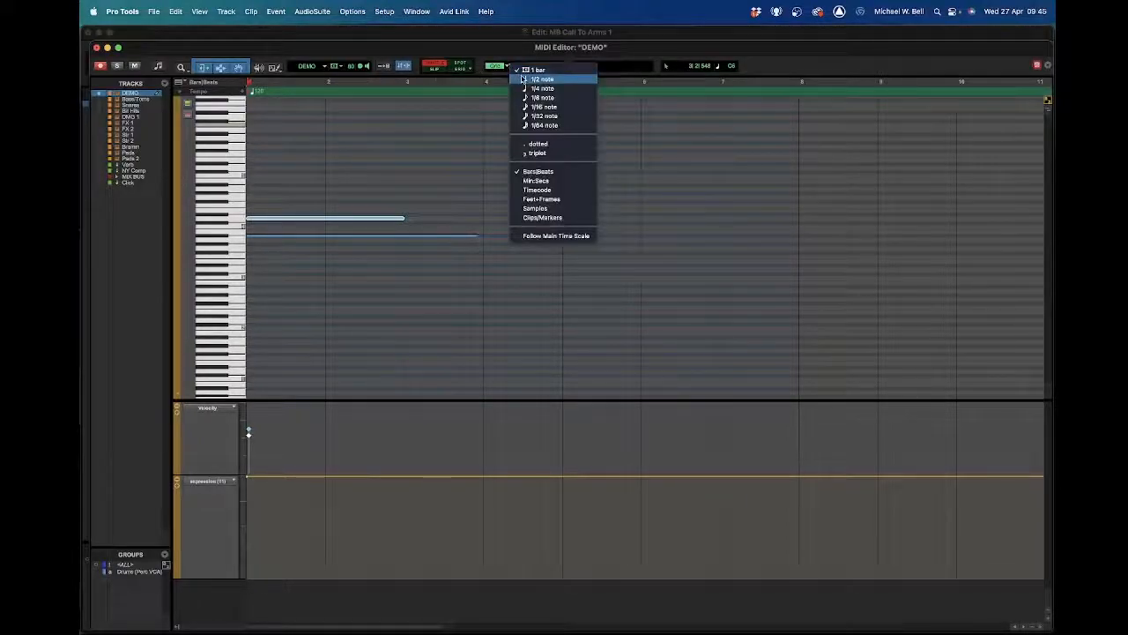
pyautogui.click(524, 79)
pyautogui.moveTo(374, 223)
pyautogui.mouseDown()
pyautogui.moveTo(662, 211)
pyautogui.moveTo(506, 217)
pyautogui.moveTo(554, 222)
pyautogui.mouseUp()
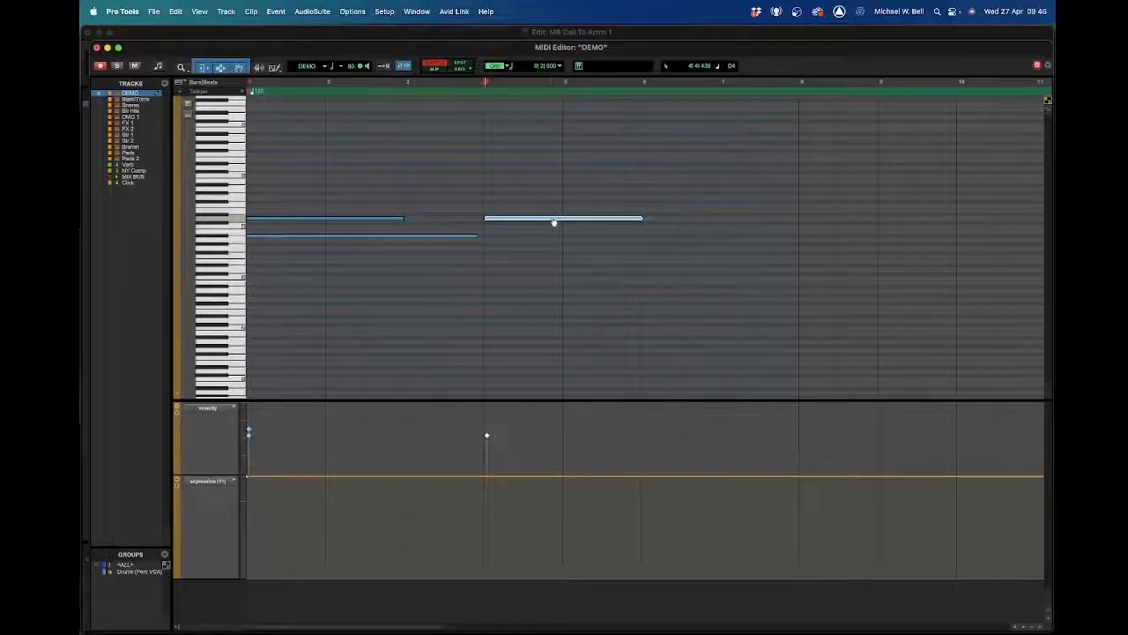
# - In Grid mode, copy the bar 4 note to a lower pitch and trim the copy's end to bar 5 beat 3
pyautogui.click(450, 70)
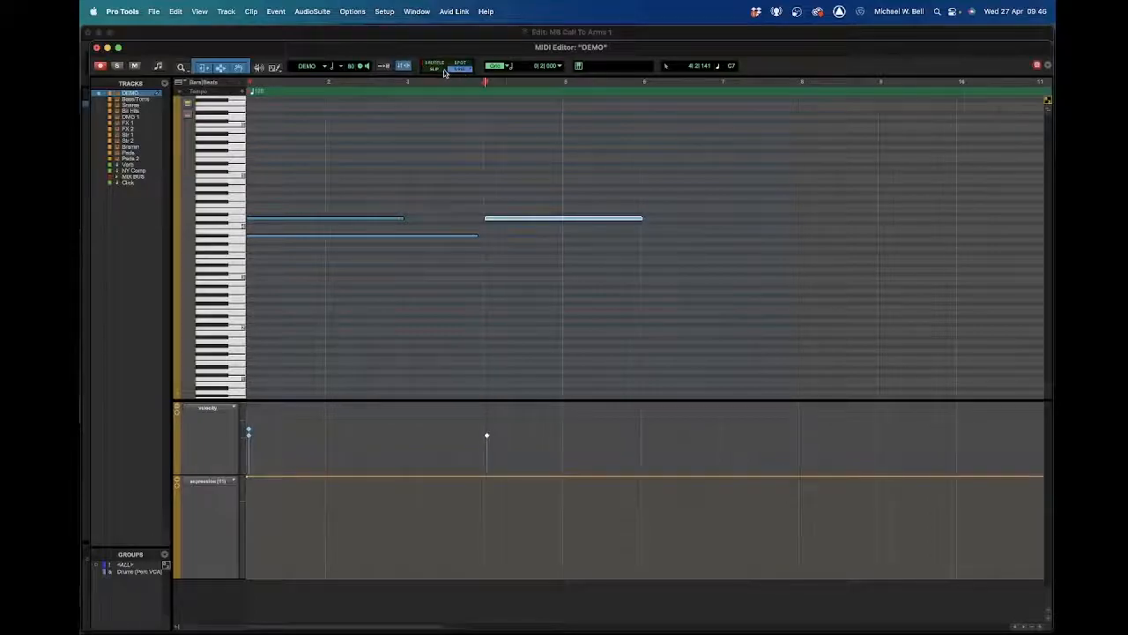
pyautogui.click(440, 73)
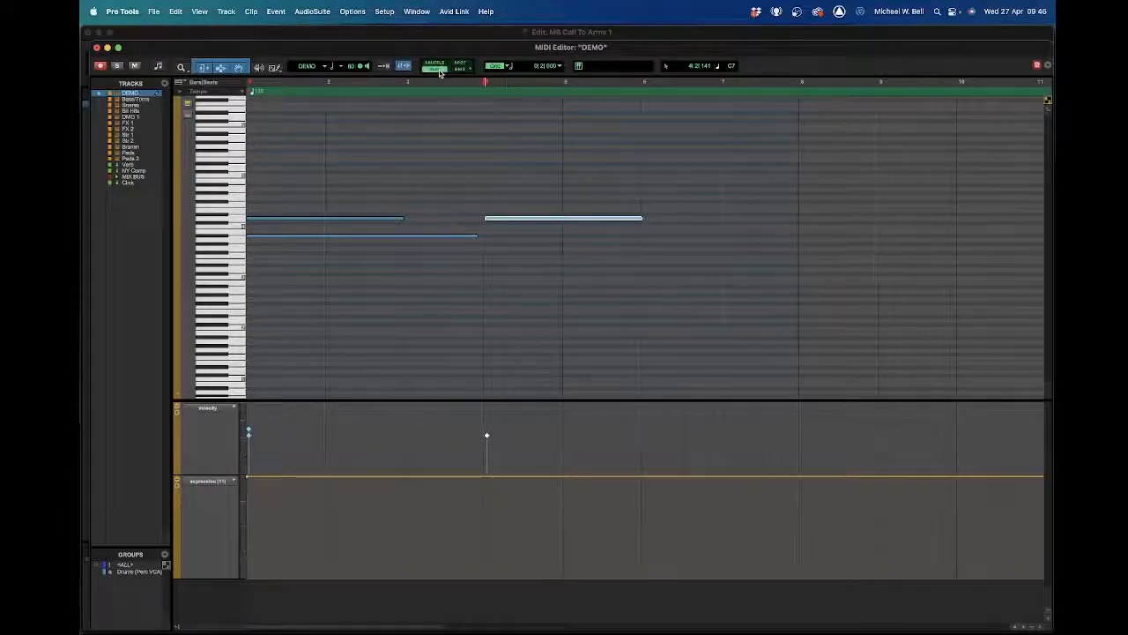
pyautogui.click(456, 71)
pyautogui.click(467, 174)
pyautogui.click(602, 220)
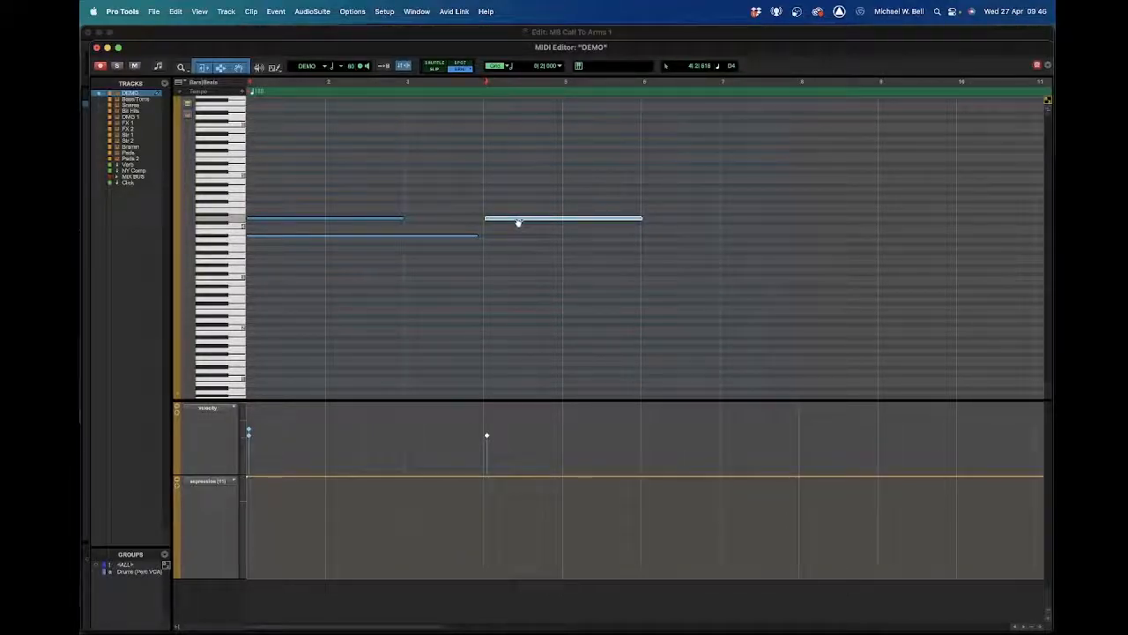
pyautogui.moveTo(518, 221); pyautogui.dragTo(519, 256)
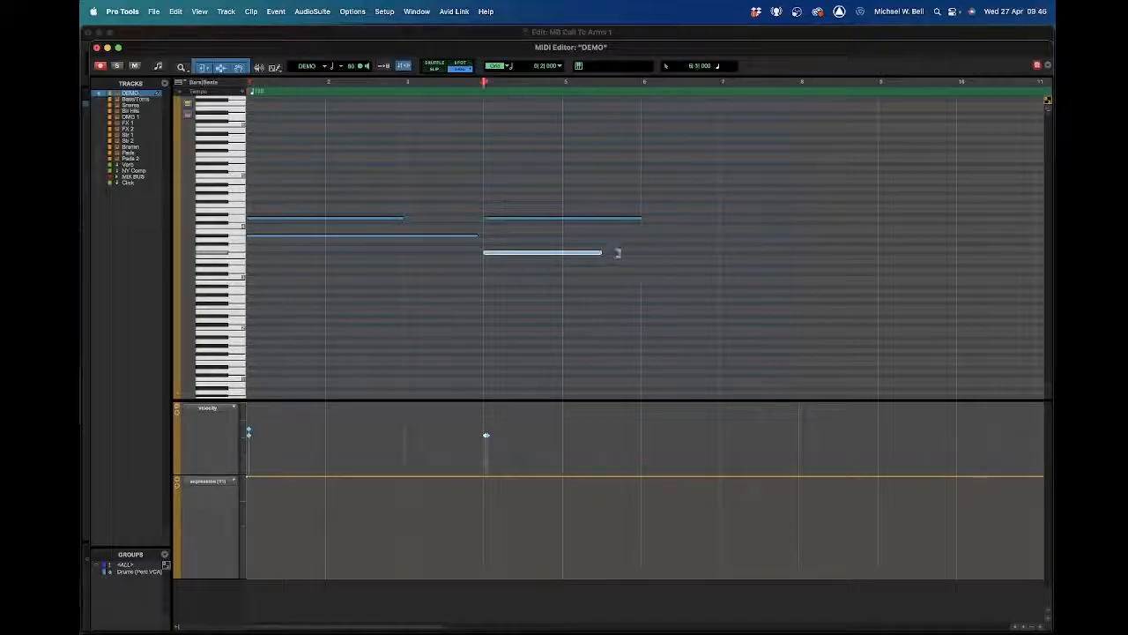
# - Try to open the Quantize event operation for the upper bar 4 note
pyautogui.rightClick(587, 221)
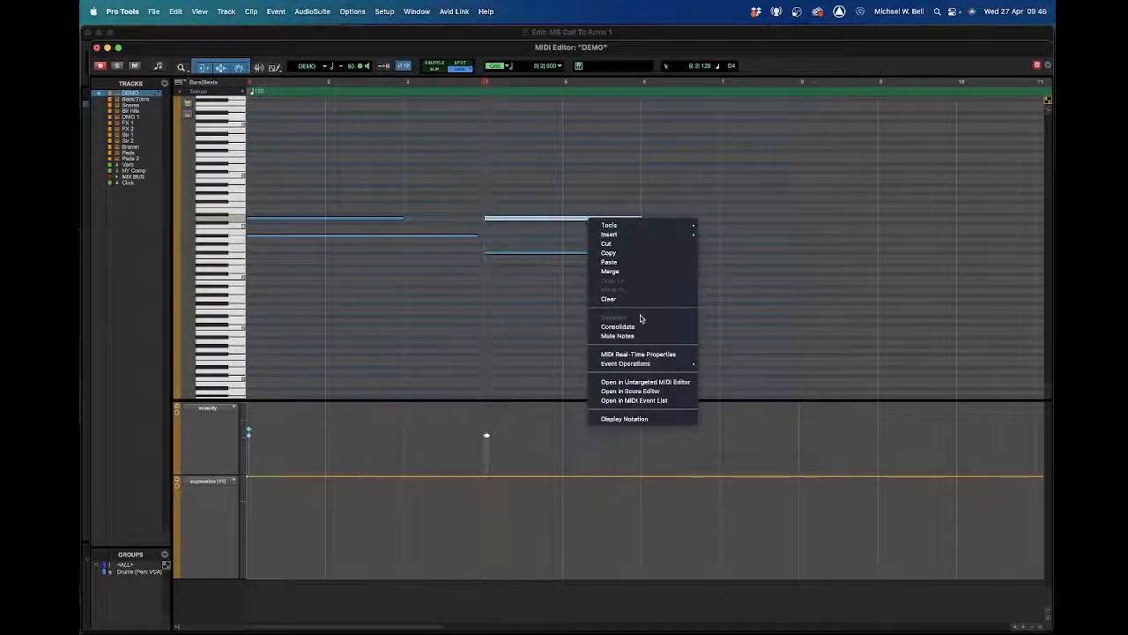
pyautogui.moveTo(652, 364)
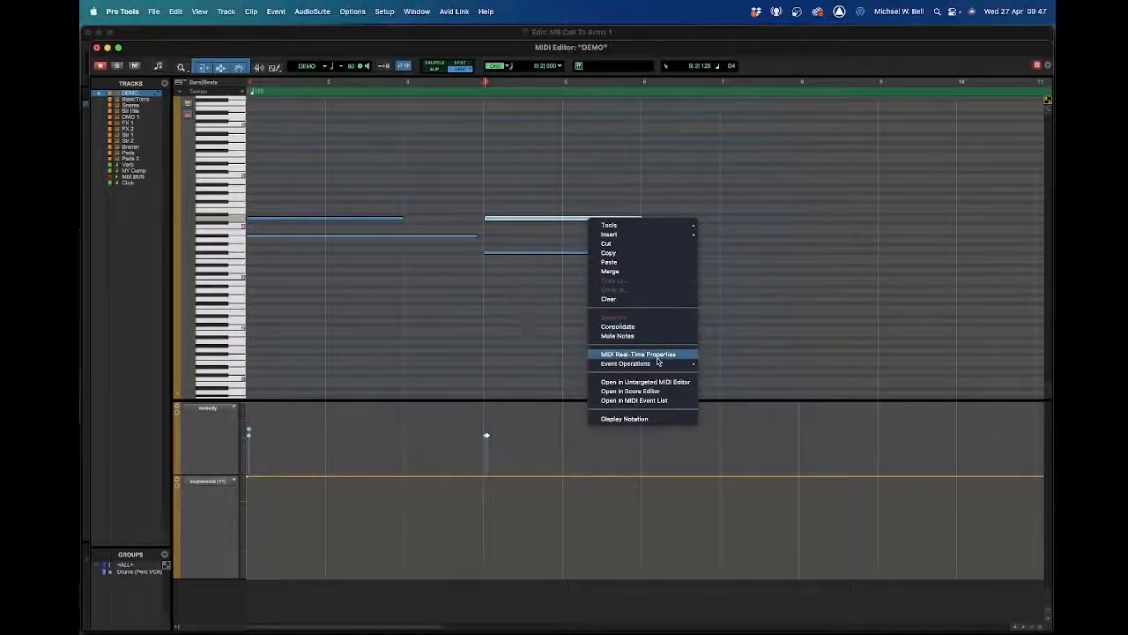
pyautogui.moveTo(660, 364)
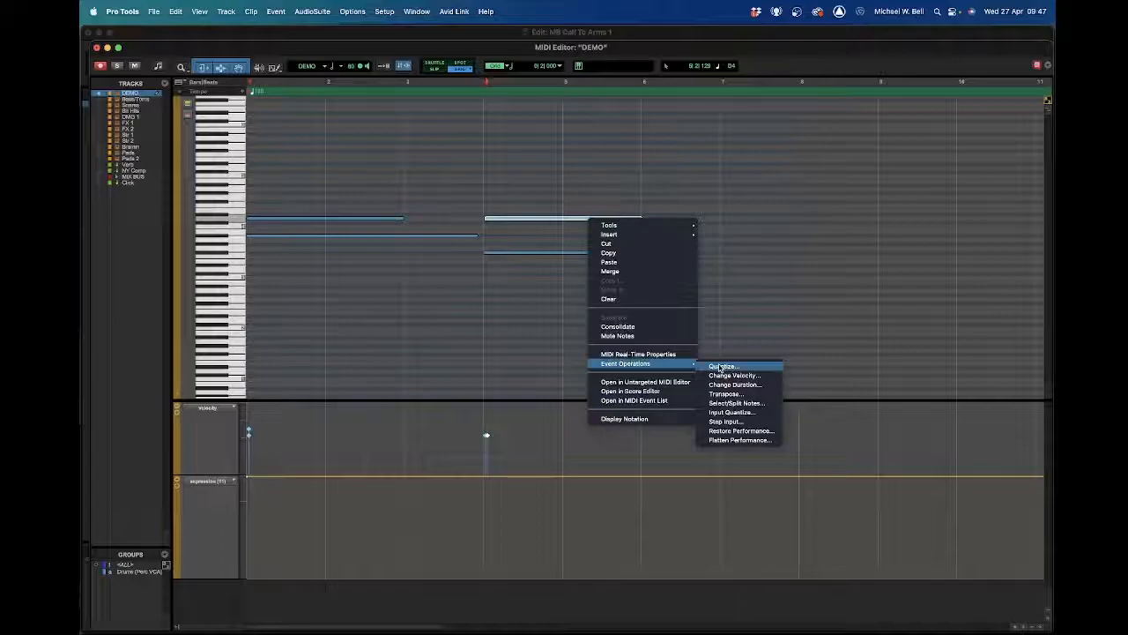
pyautogui.click(720, 367)
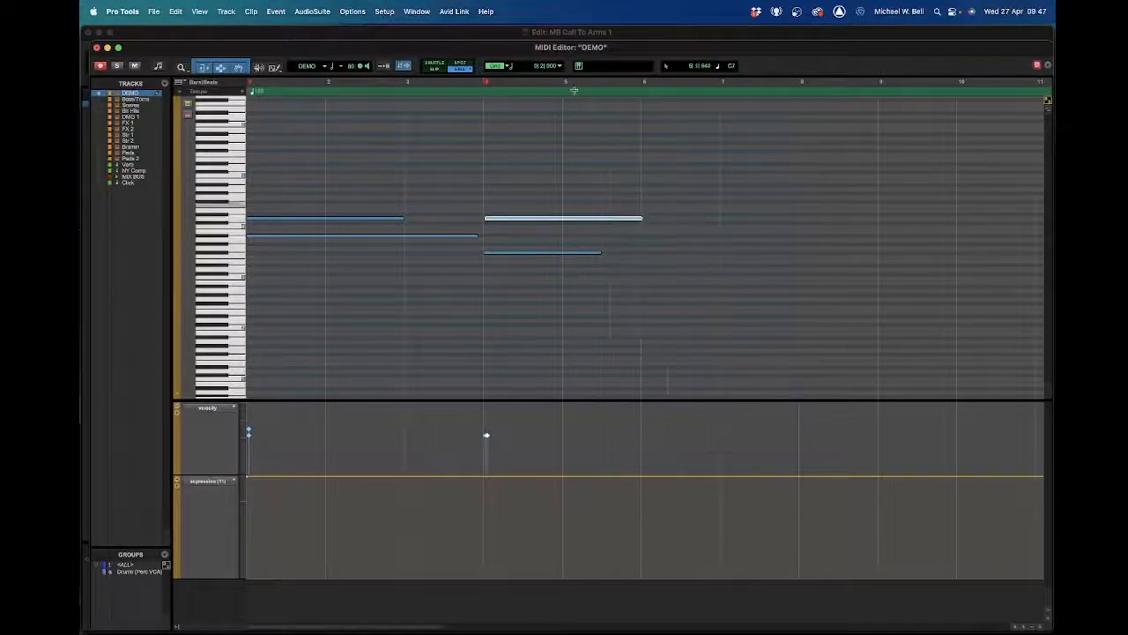
pyautogui.click(489, 12)
pyautogui.write('qu')
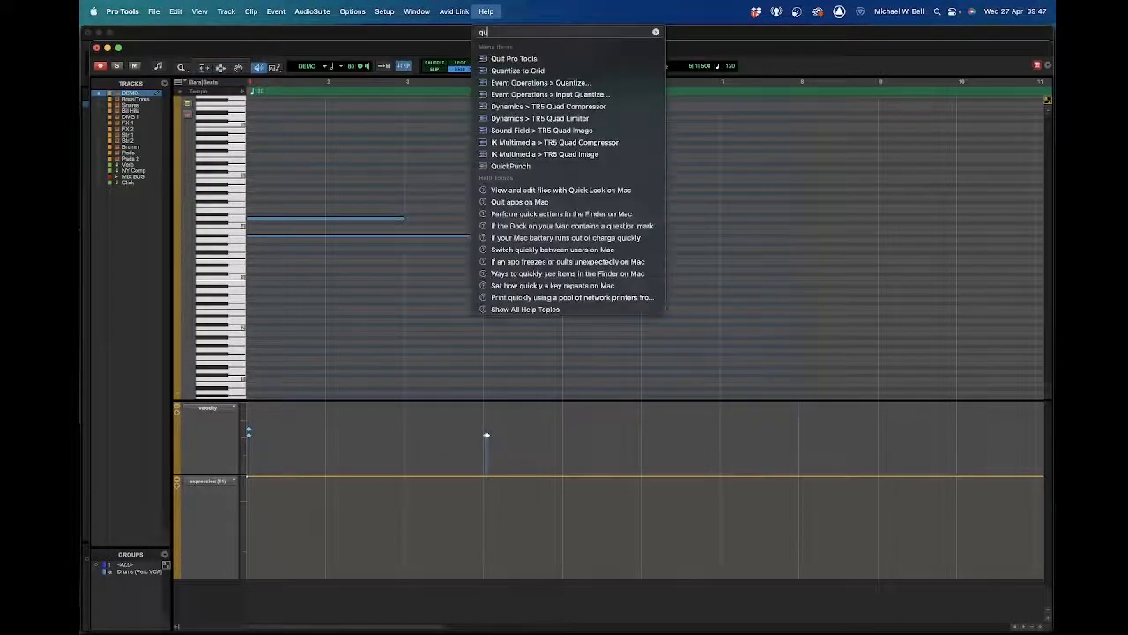
pyautogui.moveTo(561, 69)
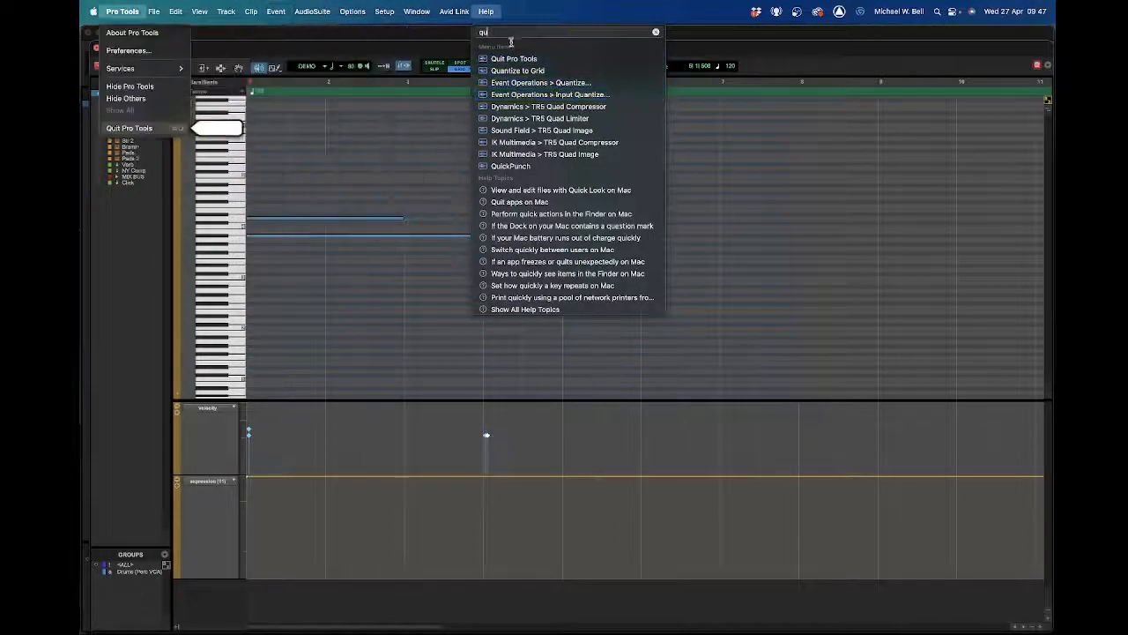
pyautogui.press('BackSpace')
pyautogui.write('au')
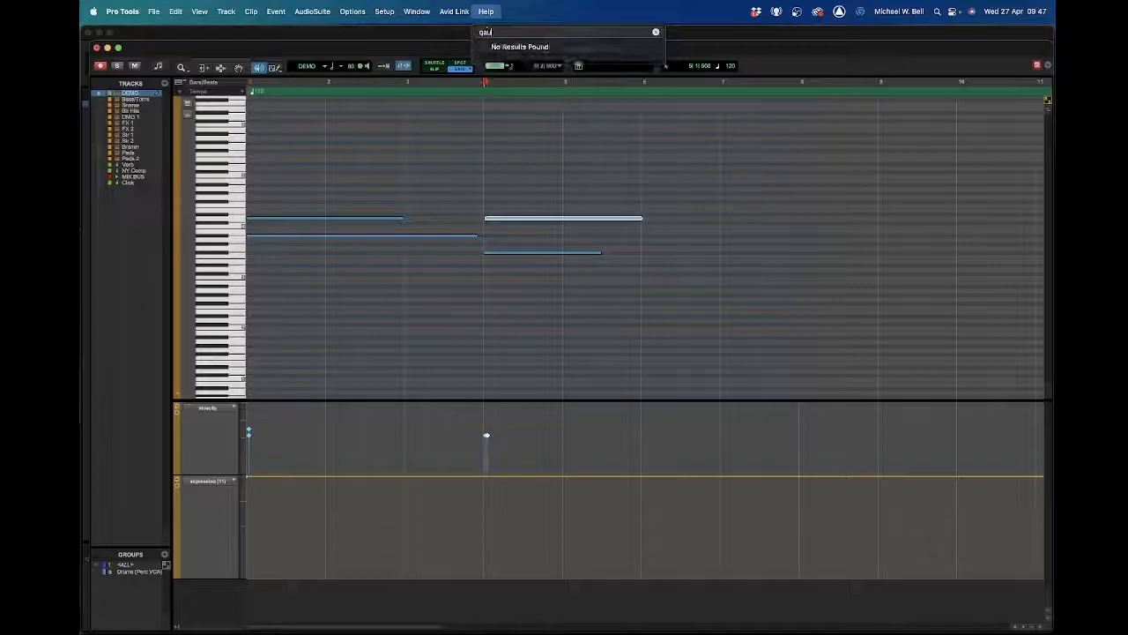
pyautogui.press('BackSpace')
pyautogui.press('BackSpace')
pyautogui.press('BackSpace')
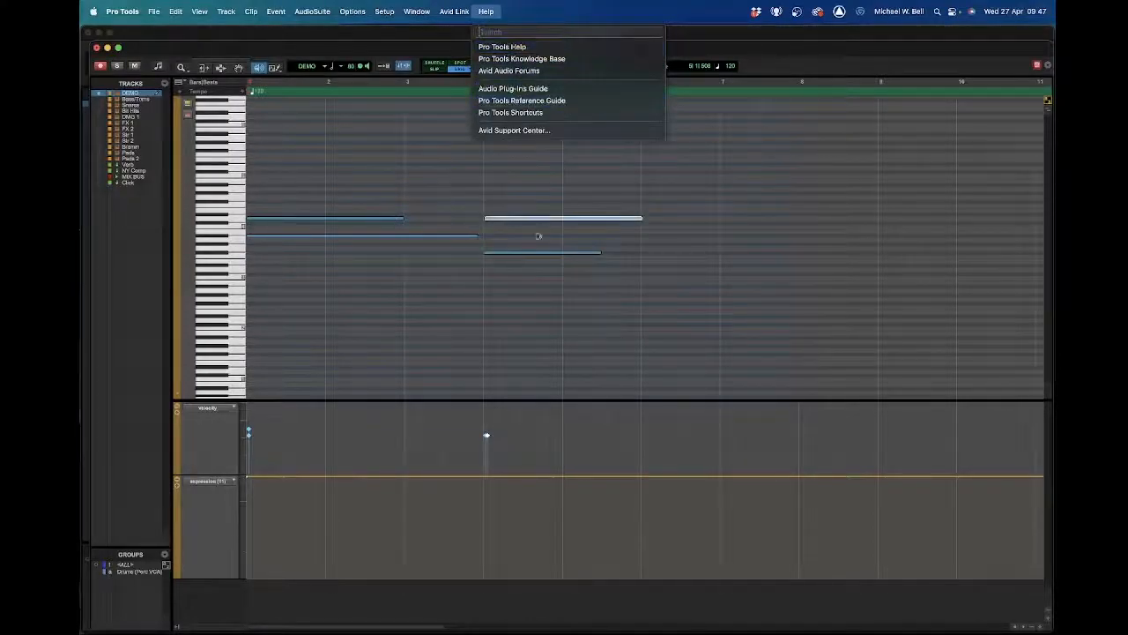
pyautogui.press('Escape')
pyautogui.press('Escape')
pyautogui.press('Escape')
pyautogui.press('Escape')
pyautogui.press('Escape')
pyautogui.press('Escape')
# - Look up the Quantize event operation among the upper bar 4 note's commands and in the help search
pyautogui.rightClick(552, 221)
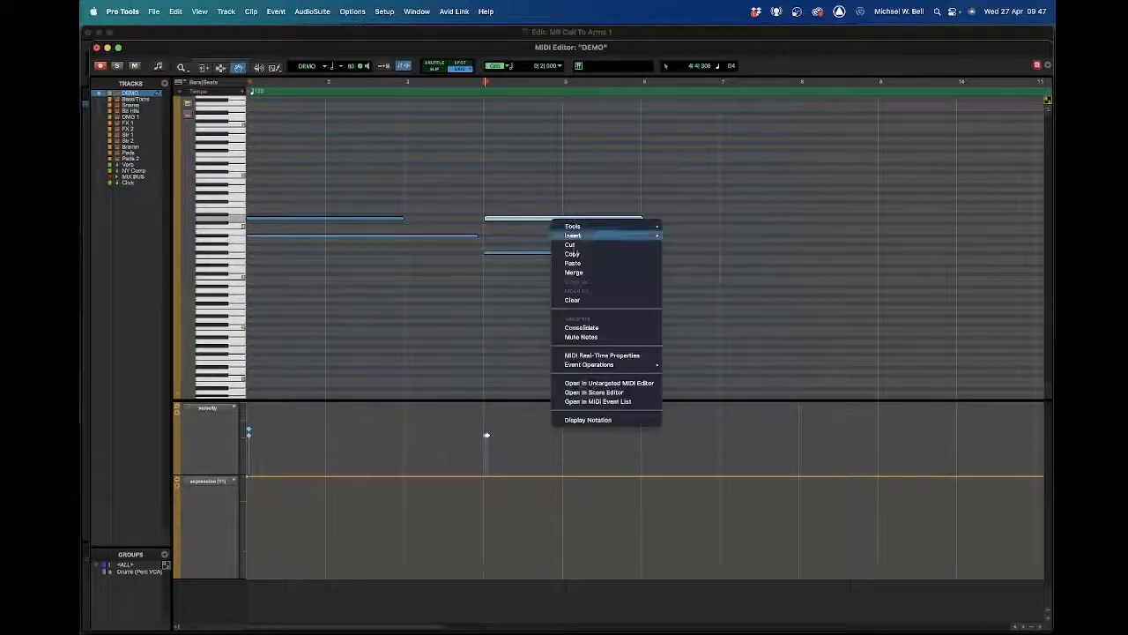
pyautogui.moveTo(617, 364)
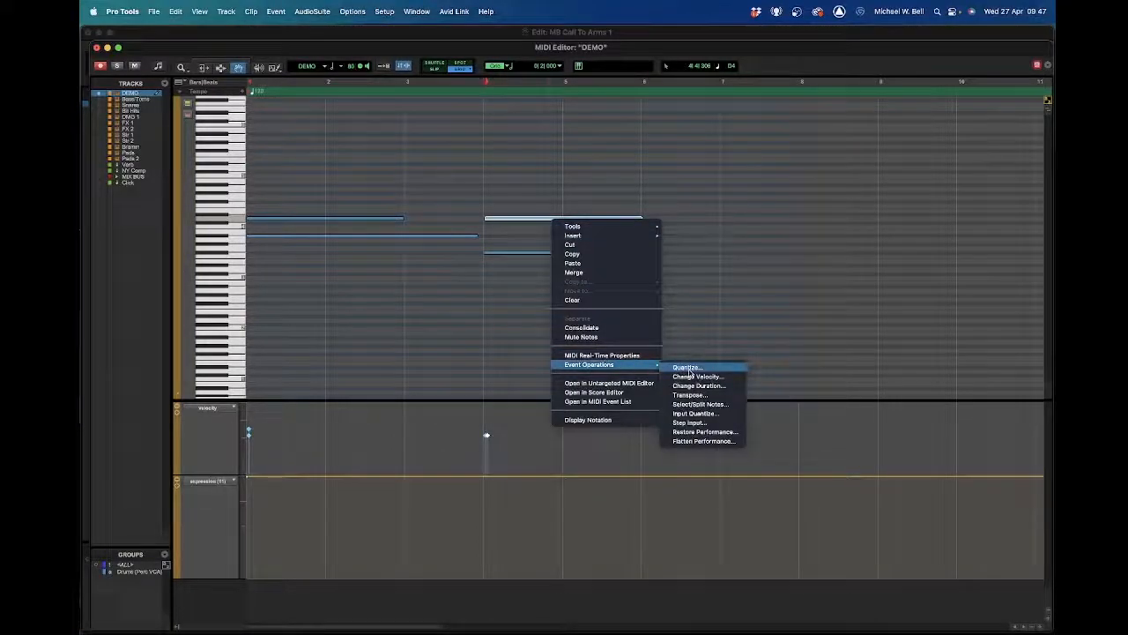
pyautogui.press('Escape')
pyautogui.press('Escape')
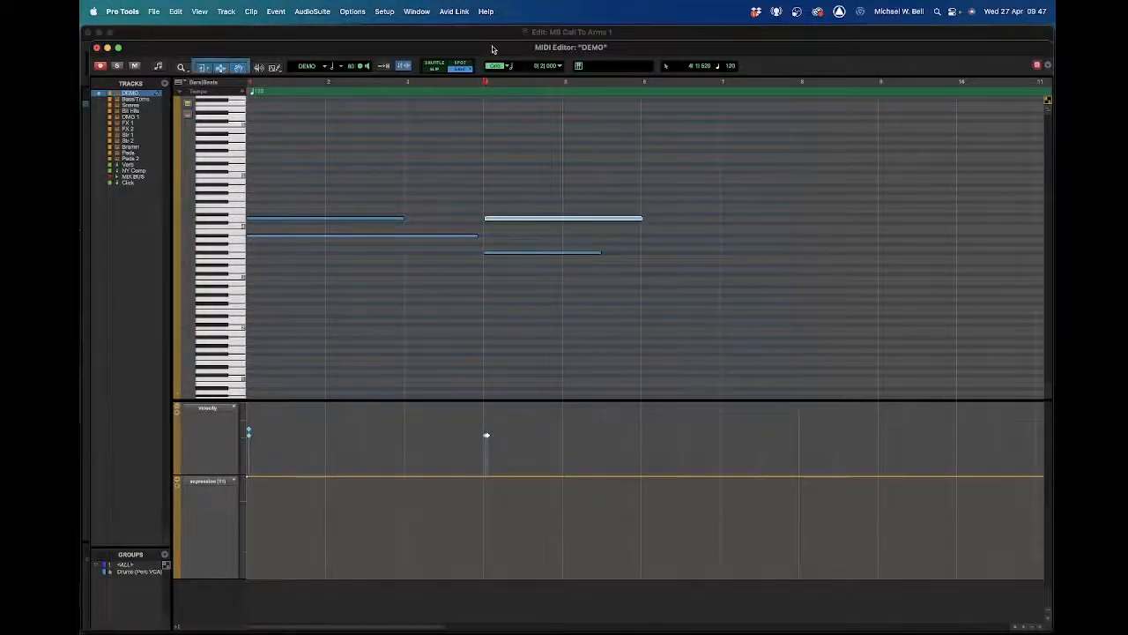
pyautogui.click(487, 12)
pyautogui.write('qua')
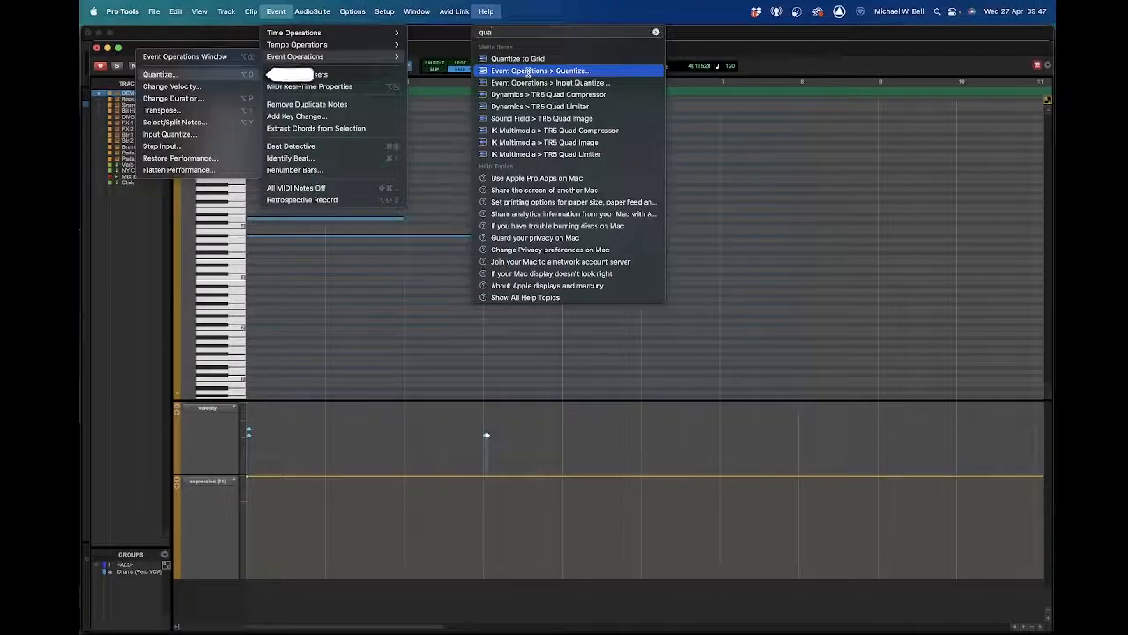
pyautogui.click(674, 147)
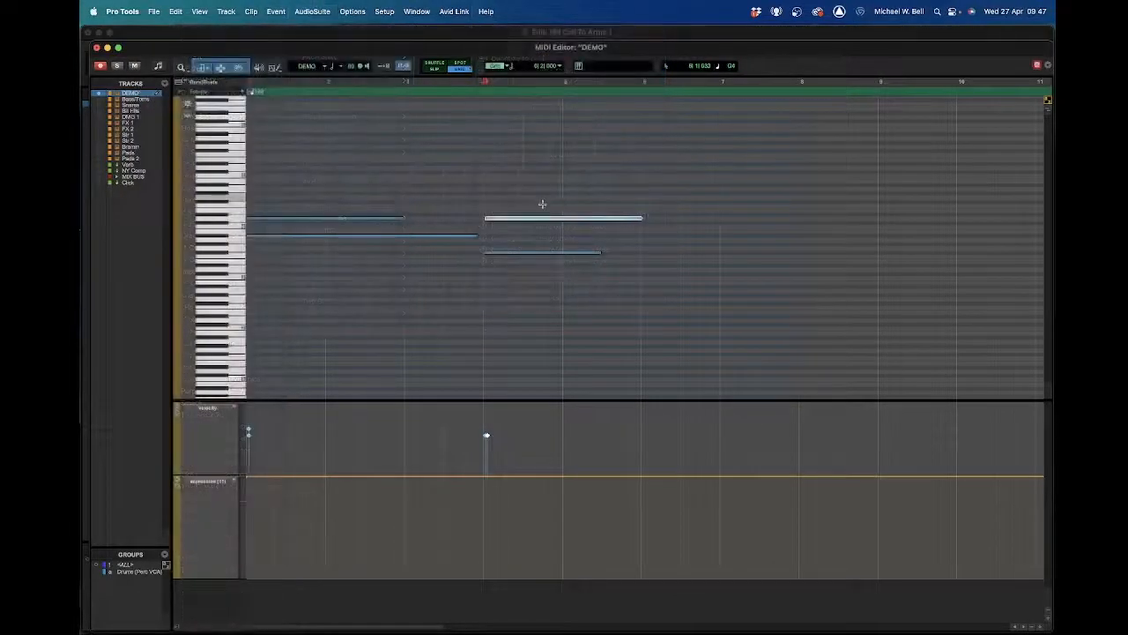
# - Open the Quantize event operation, move its window clear of the notes, and select both bar 4 notes
pyautogui.hotkey('alt', '0')
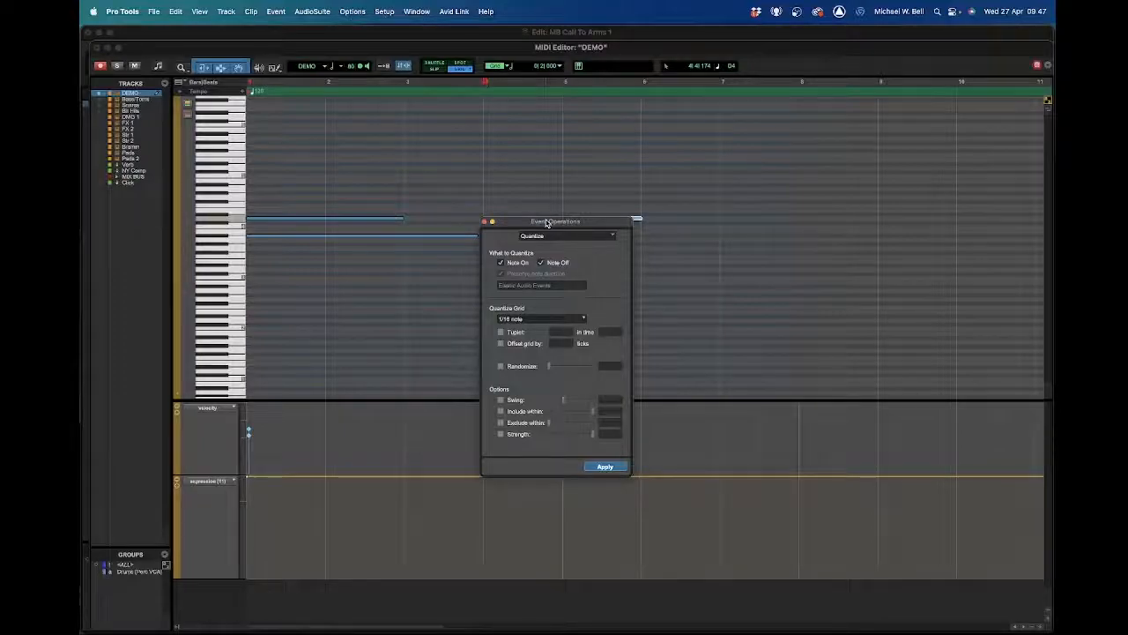
pyautogui.moveTo(546, 223); pyautogui.dragTo(766, 103)
pyautogui.click(523, 173)
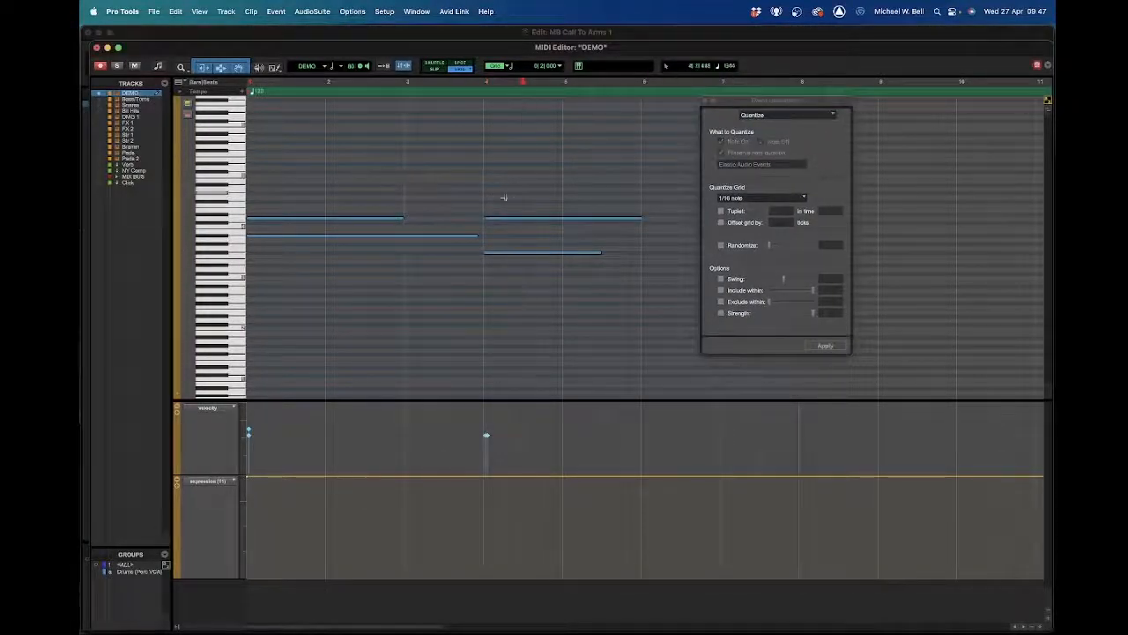
pyautogui.moveTo(340, 188); pyautogui.dragTo(530, 176)
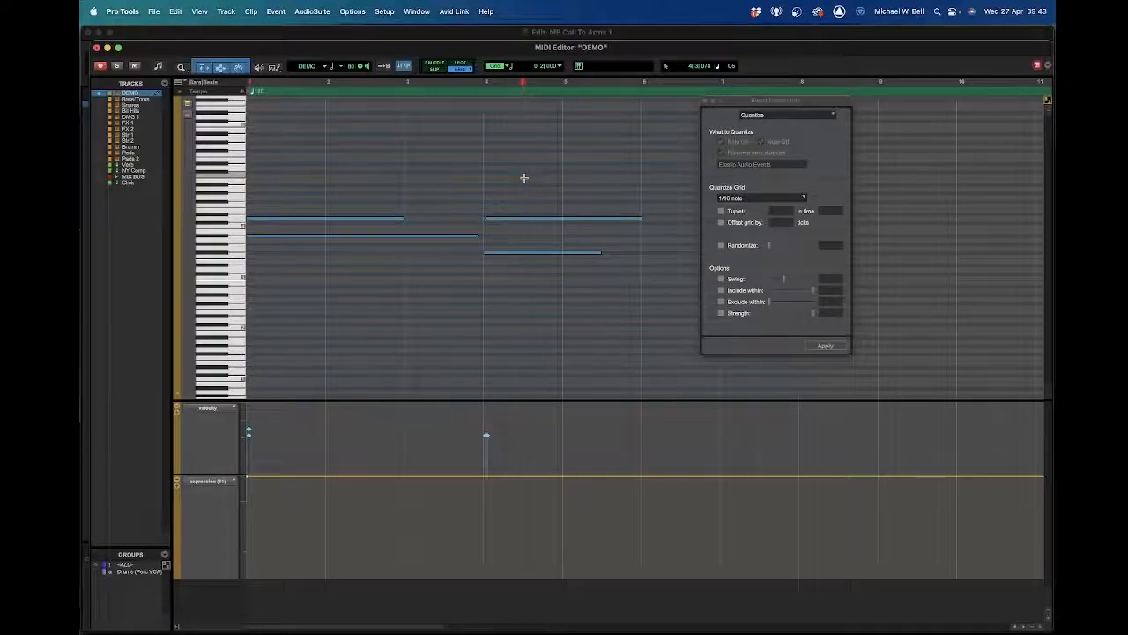
pyautogui.moveTo(536, 202); pyautogui.dragTo(536, 282)
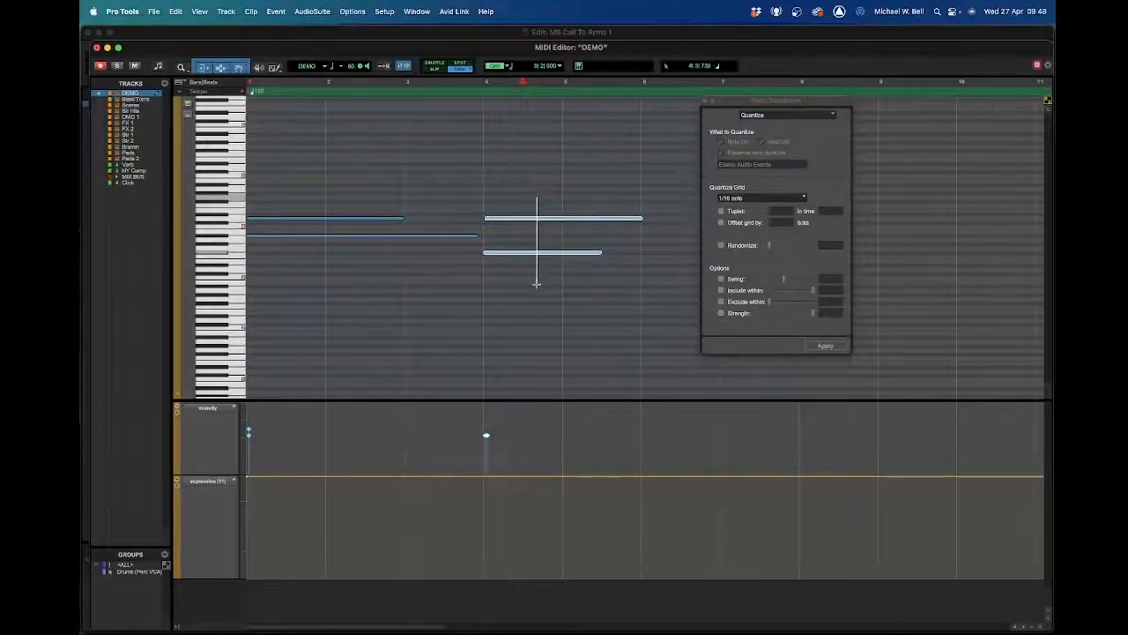
pyautogui.moveTo(776, 109); pyautogui.dragTo(724, 102)
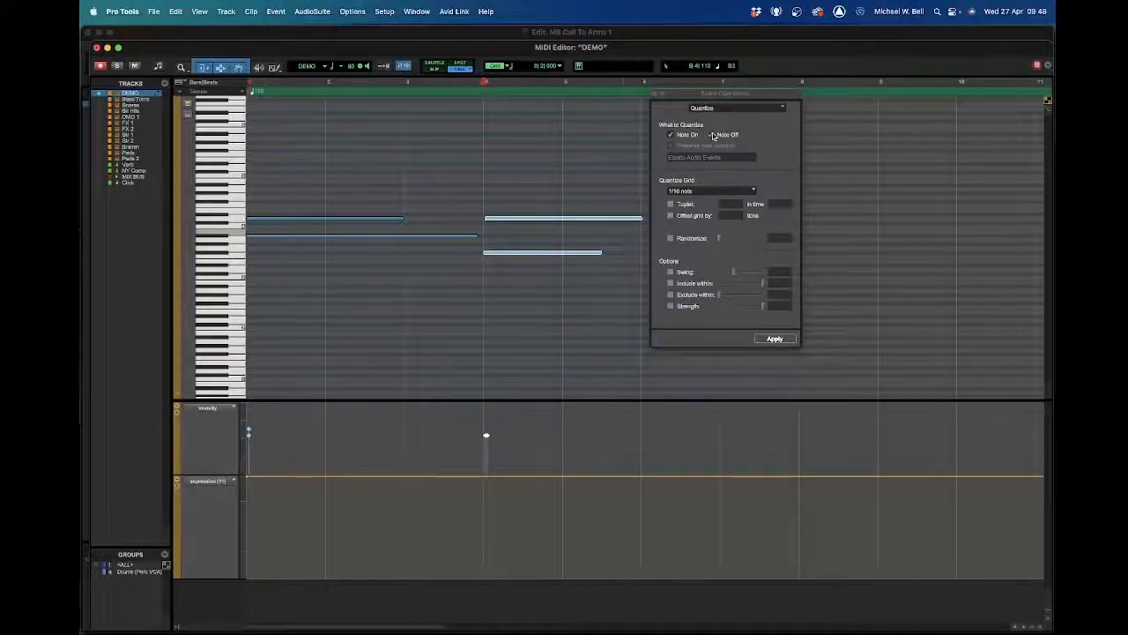
# - Set Quantize to affect both Note On and Note Off on a 1/4 note quantize grid
pyautogui.click(712, 135)
pyautogui.moveTo(741, 93); pyautogui.dragTo(809, 90)
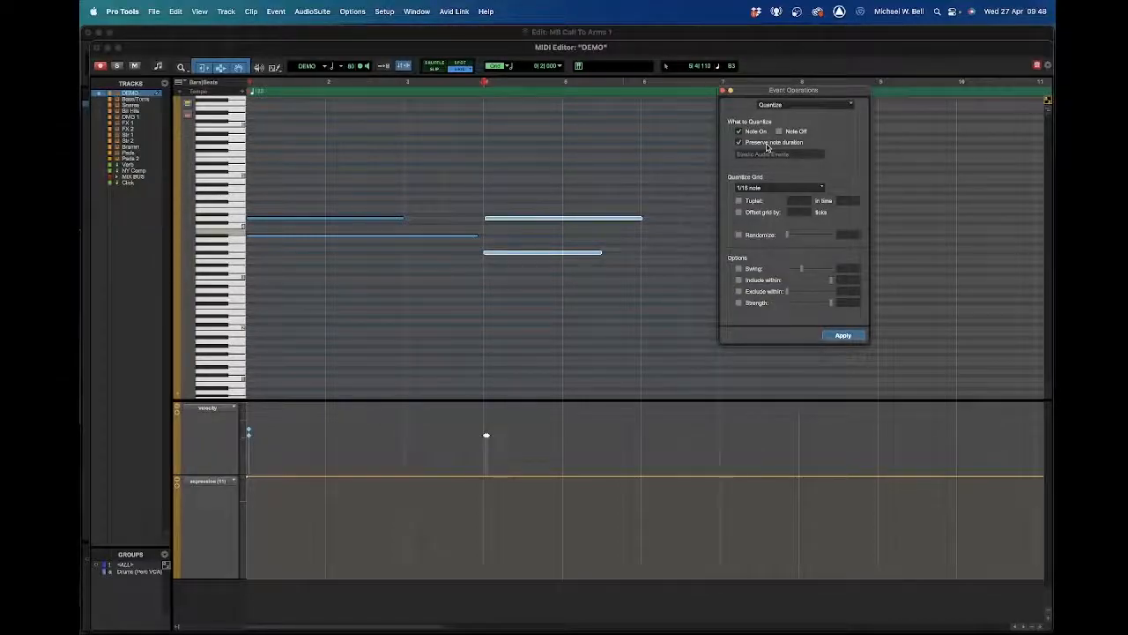
pyautogui.click(790, 133)
pyautogui.click(764, 188)
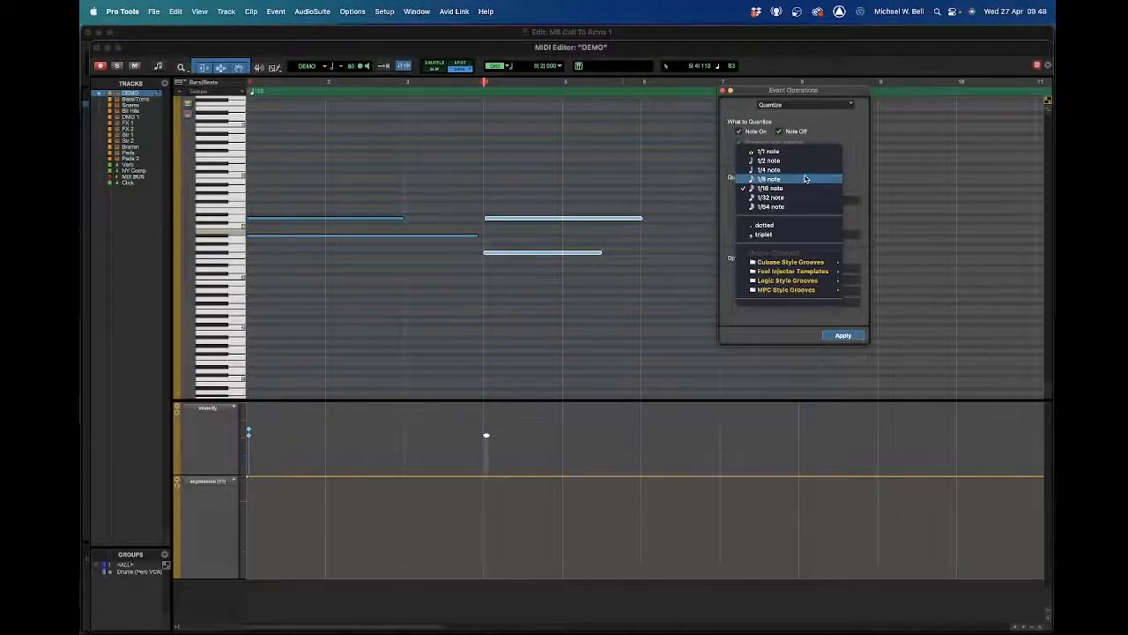
pyautogui.click(805, 170)
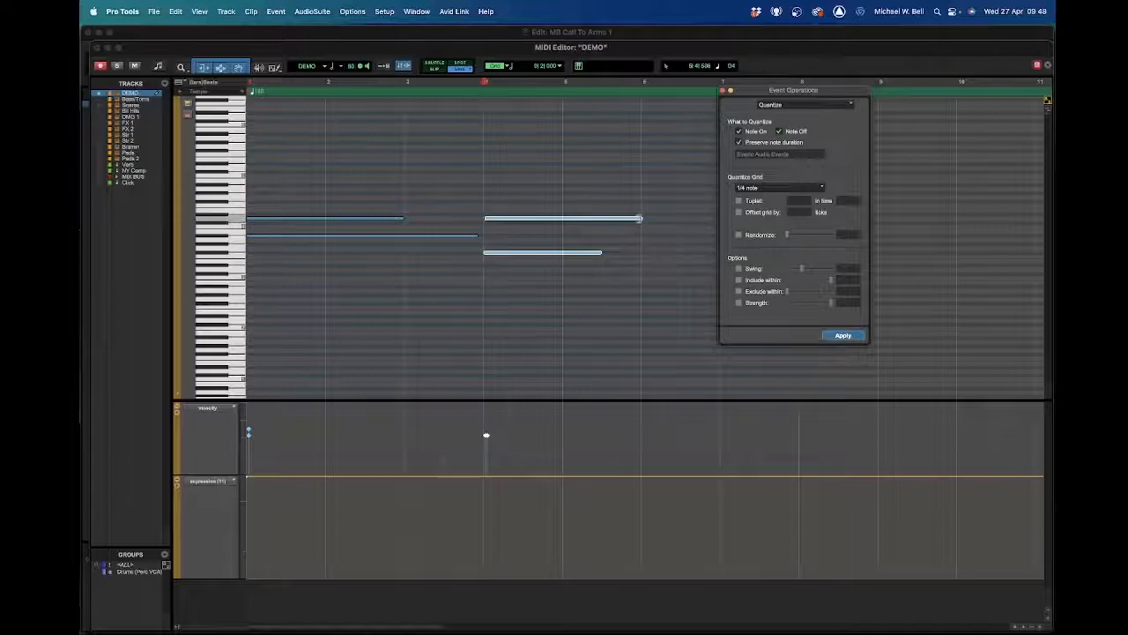
# - Extend the ends of both bar 4 notes by a 1/2 note and set the edit grid to 1/16 note
pyautogui.moveTo(640, 217); pyautogui.dragTo(685, 221)
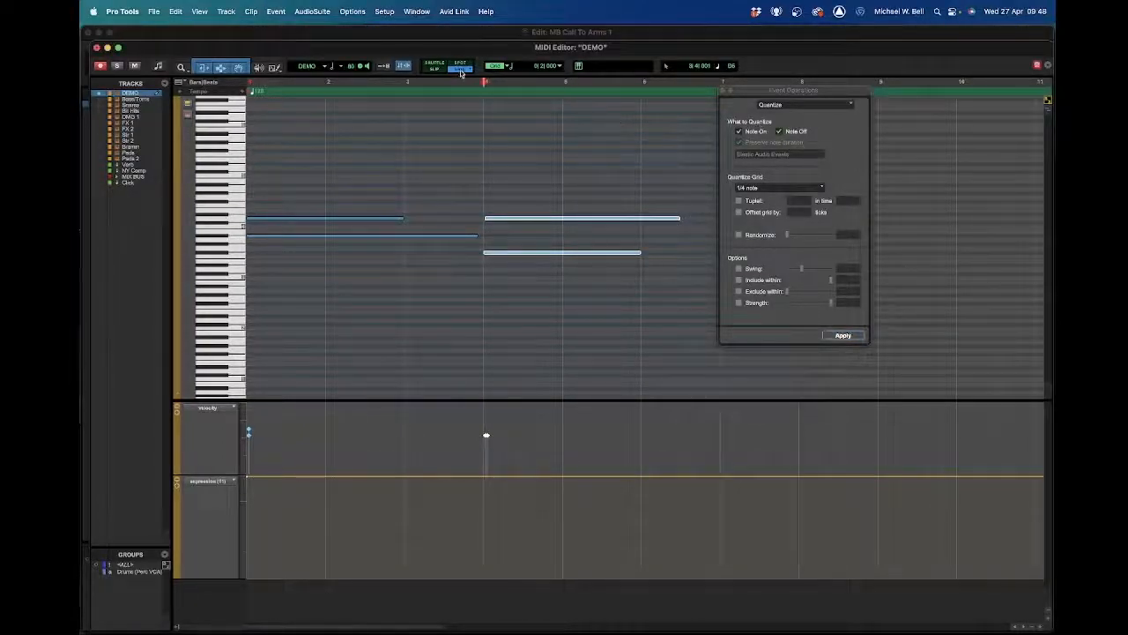
pyautogui.click(510, 67)
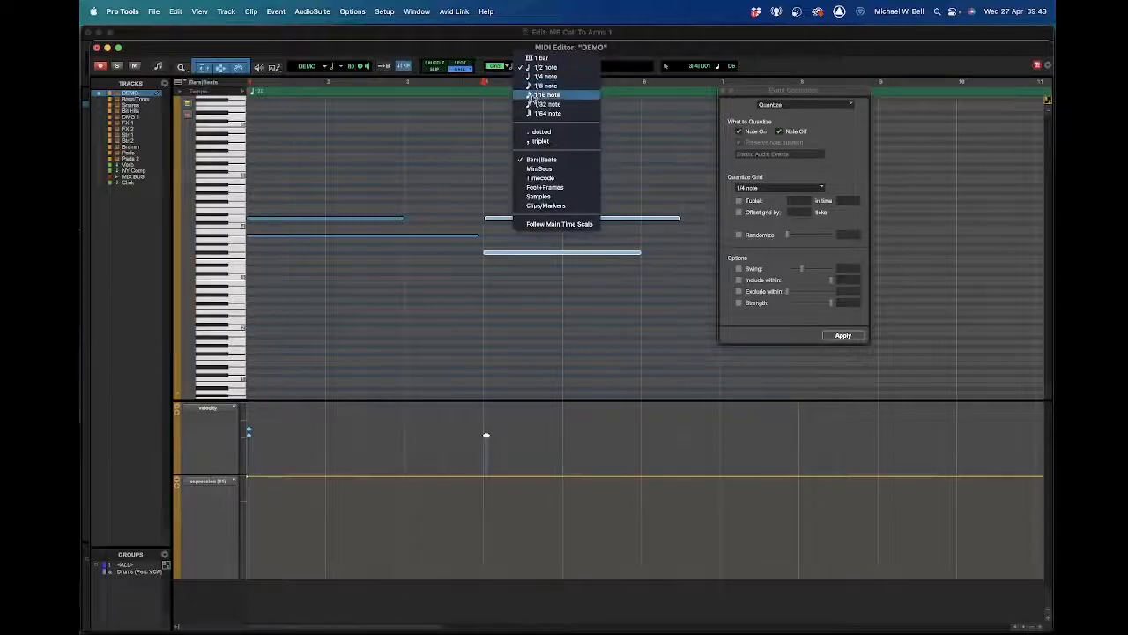
pyautogui.click(536, 95)
# - Trim the ends of the bar 4 notes off the beat and quantize the upper one to the 1/4 note grid
pyautogui.moveTo(679, 219); pyautogui.dragTo(632, 241)
pyautogui.click(675, 242)
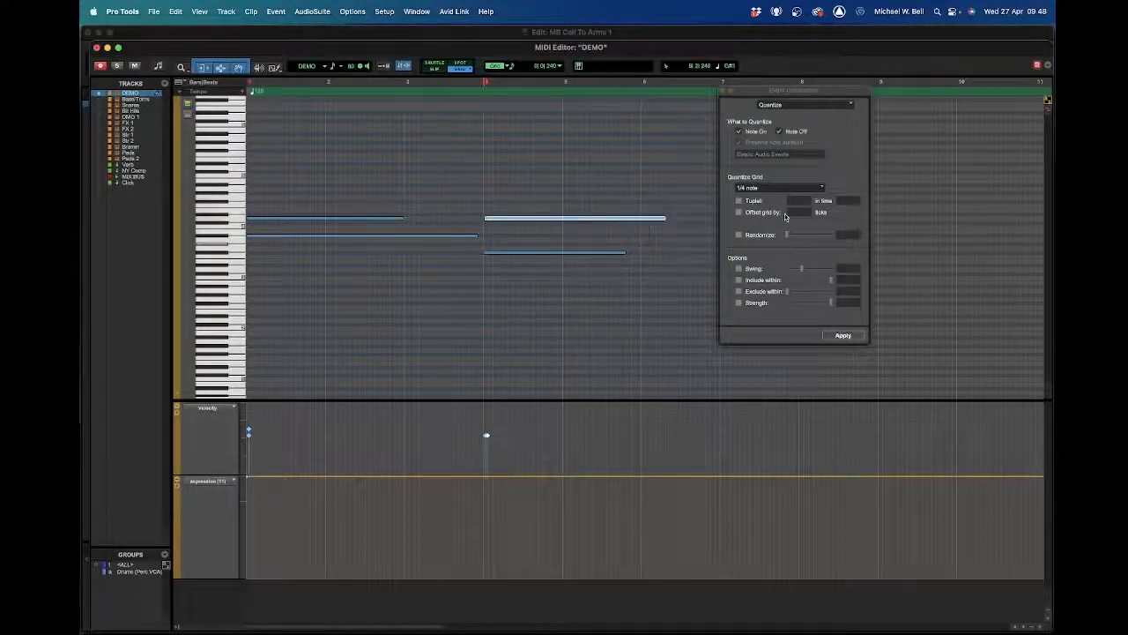
pyautogui.click(844, 336)
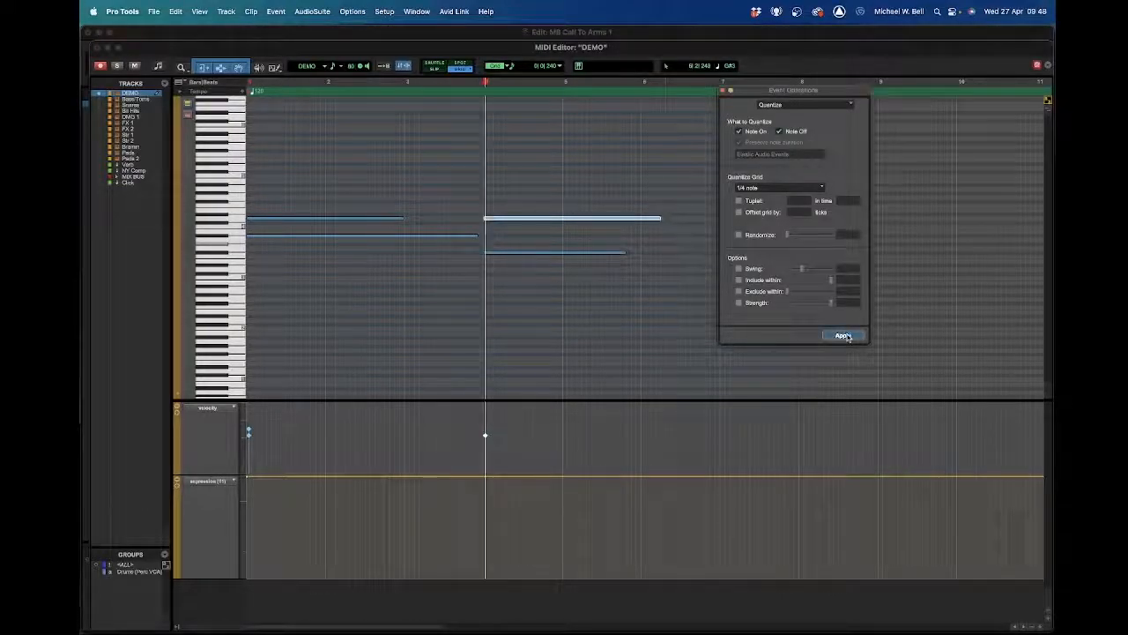
# - Try quantizing the upper bar 4 note to a 1/1 note grid, and undo that quantize
pyautogui.click(783, 188)
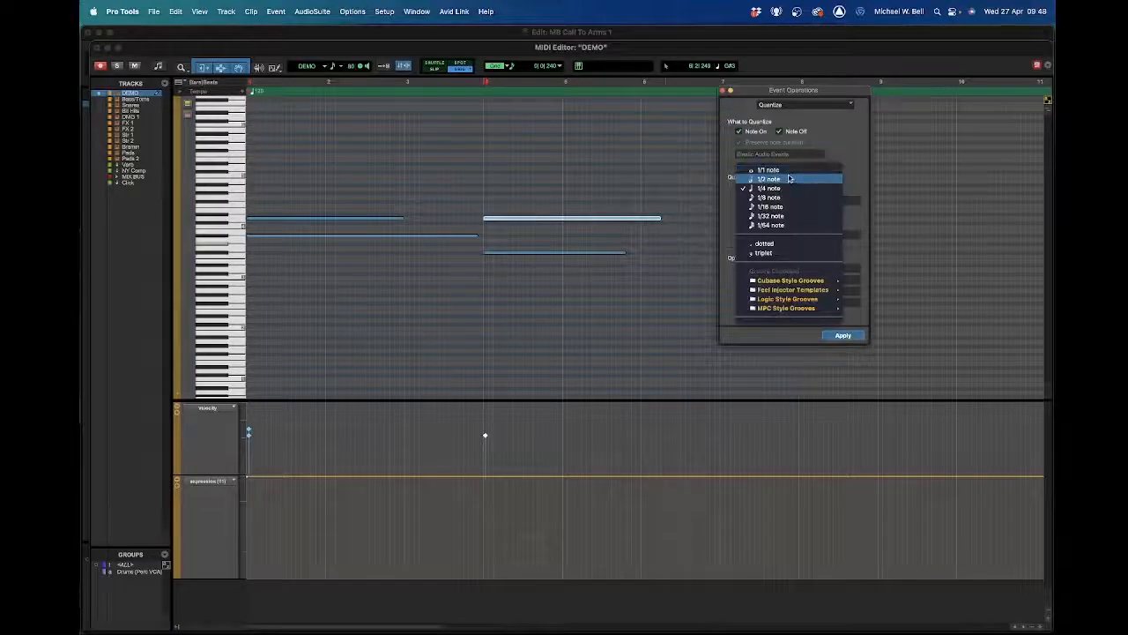
pyautogui.click(776, 169)
pyautogui.click(842, 336)
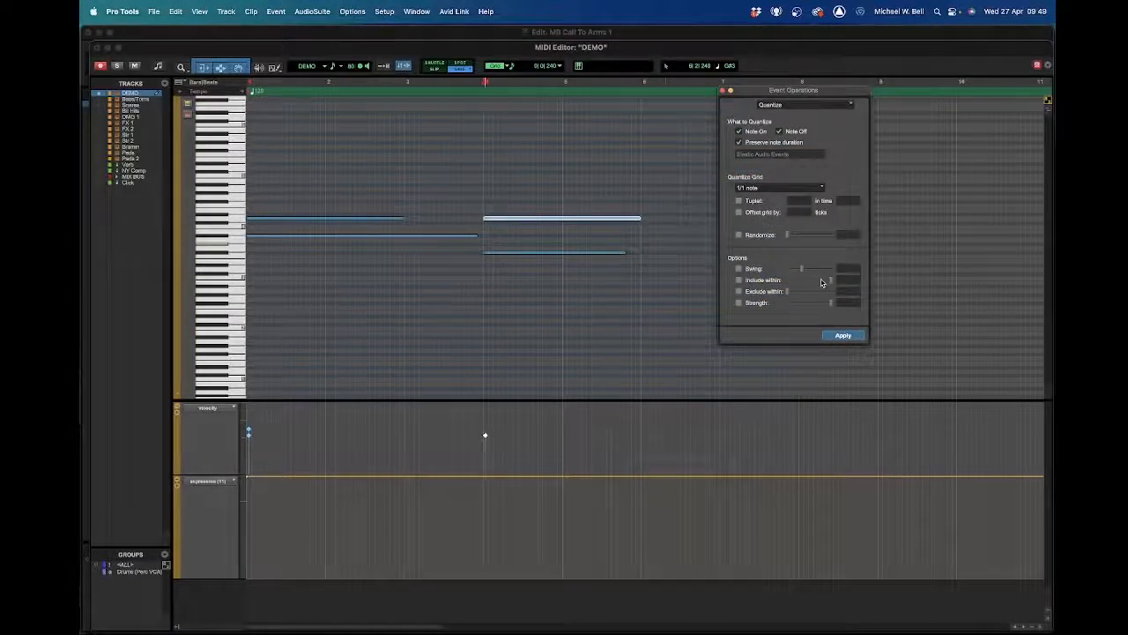
pyautogui.click(767, 188)
pyautogui.click(707, 190)
pyautogui.press('super+z')
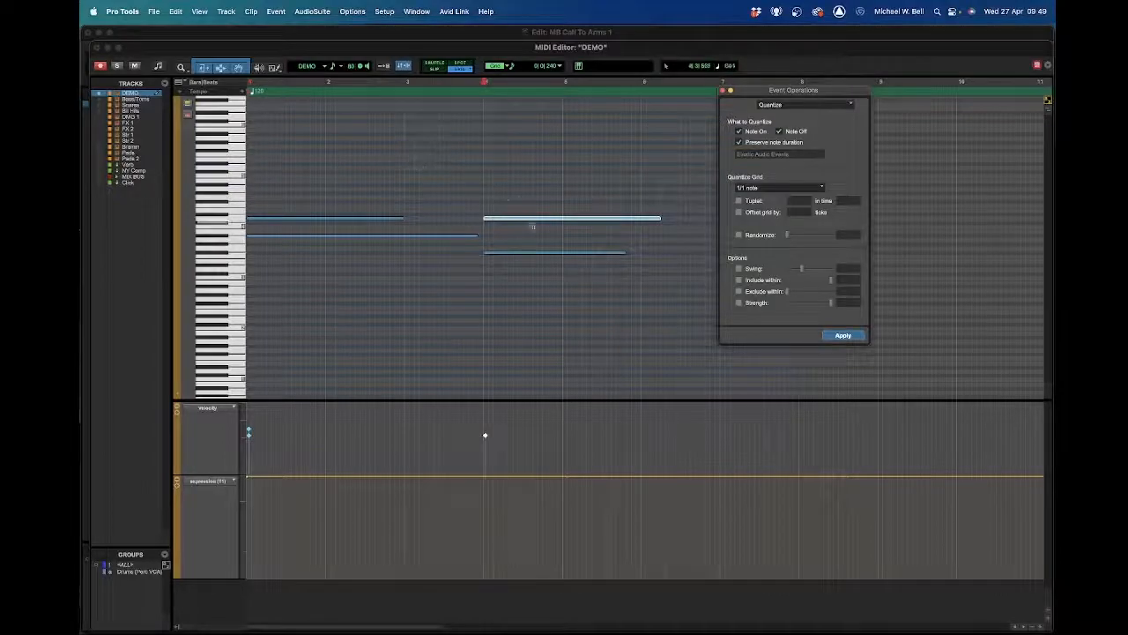
# - Copy the upper bar 4 note one octave higher to D5 and select all three bar 4 notes
pyautogui.click(549, 220)
pyautogui.moveTo(549, 219); pyautogui.dragTo(548, 172)
pyautogui.moveTo(576, 118); pyautogui.dragTo(578, 315)
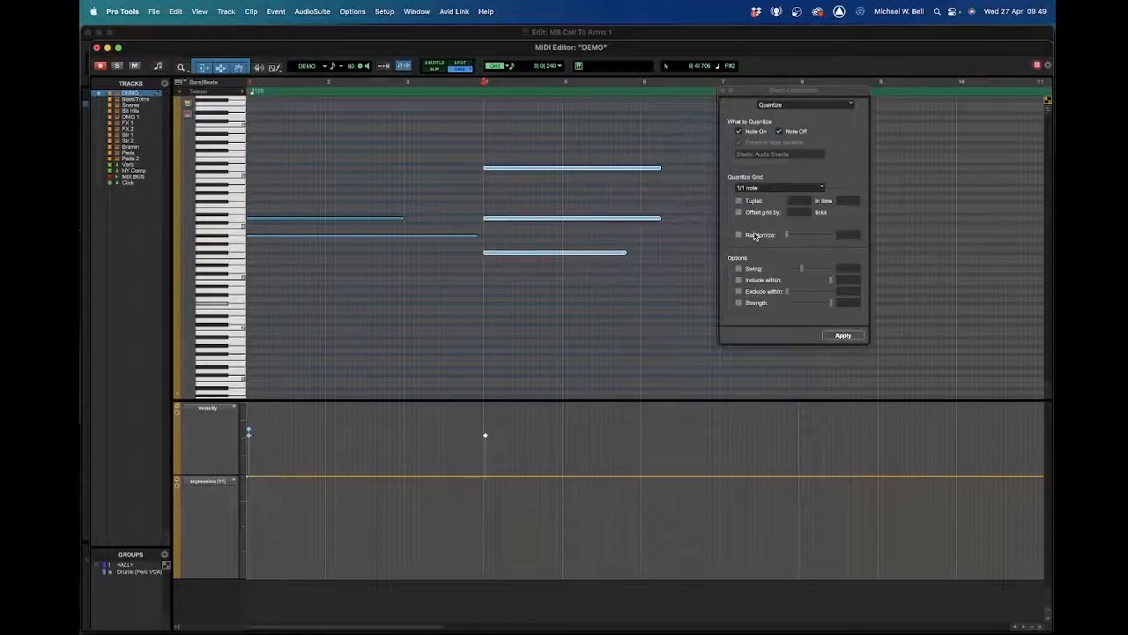
# - Quantize the three bar 4 notes repeatedly to a 1/16 note grid with Randomize at 42%, and close the Event Operations window
pyautogui.click(776, 189)
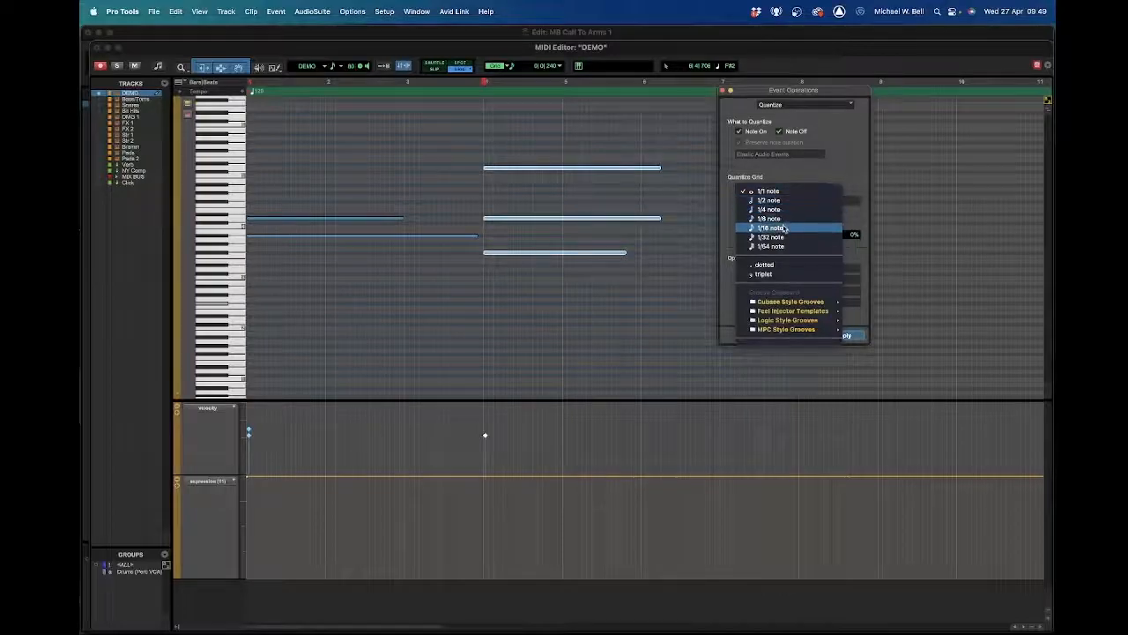
pyautogui.click(784, 228)
pyautogui.moveTo(788, 236); pyautogui.dragTo(810, 238)
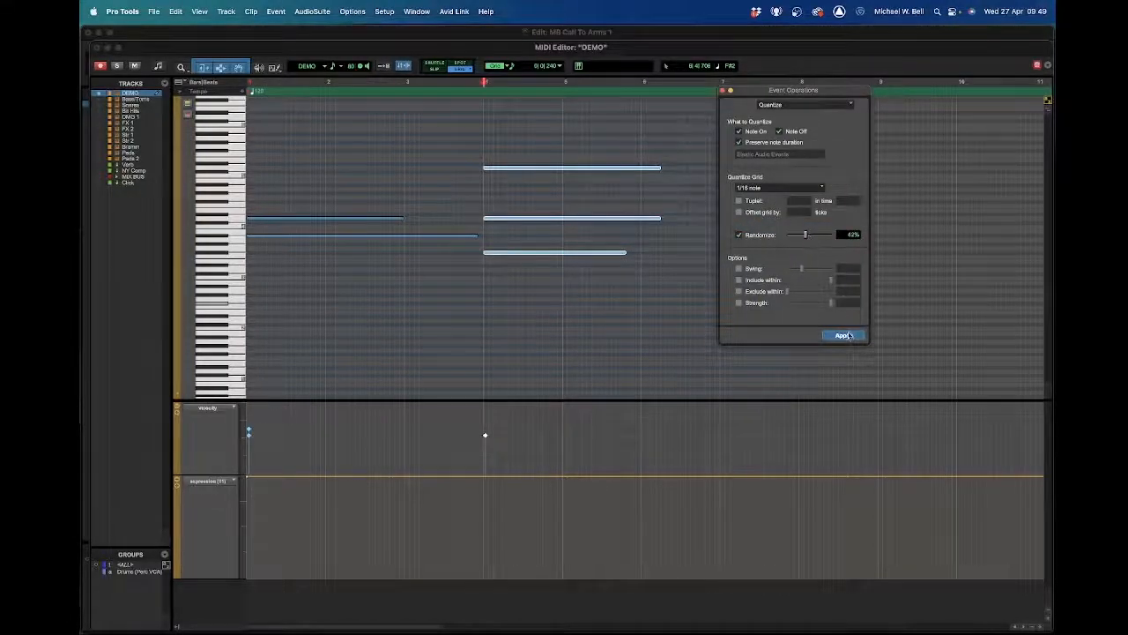
pyautogui.click(848, 338)
pyautogui.click(847, 338)
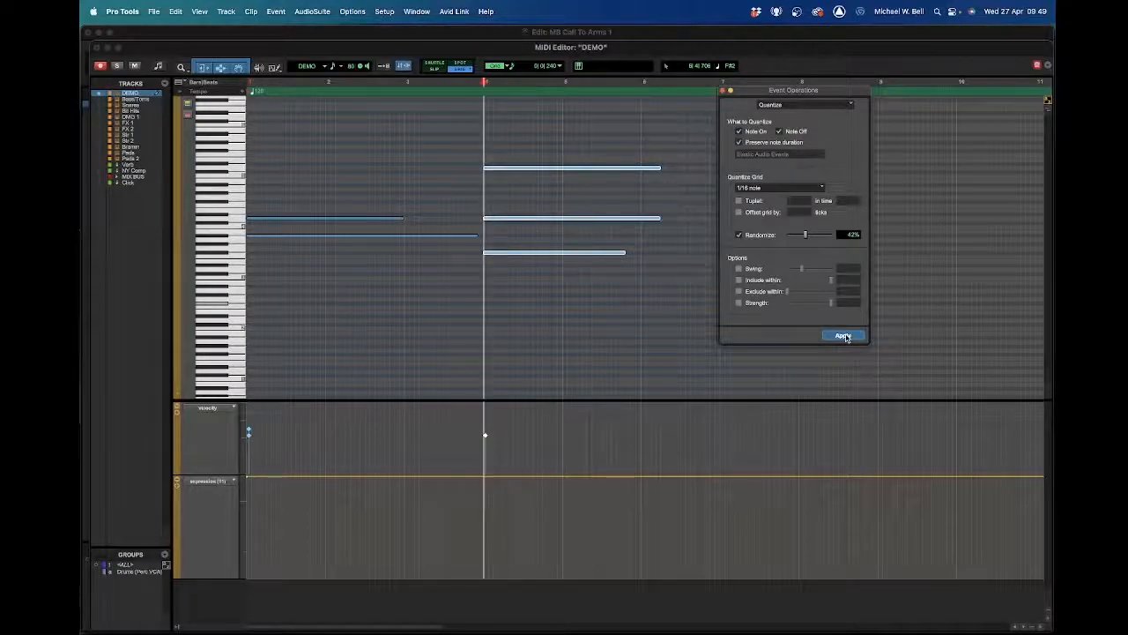
pyautogui.click(844, 337)
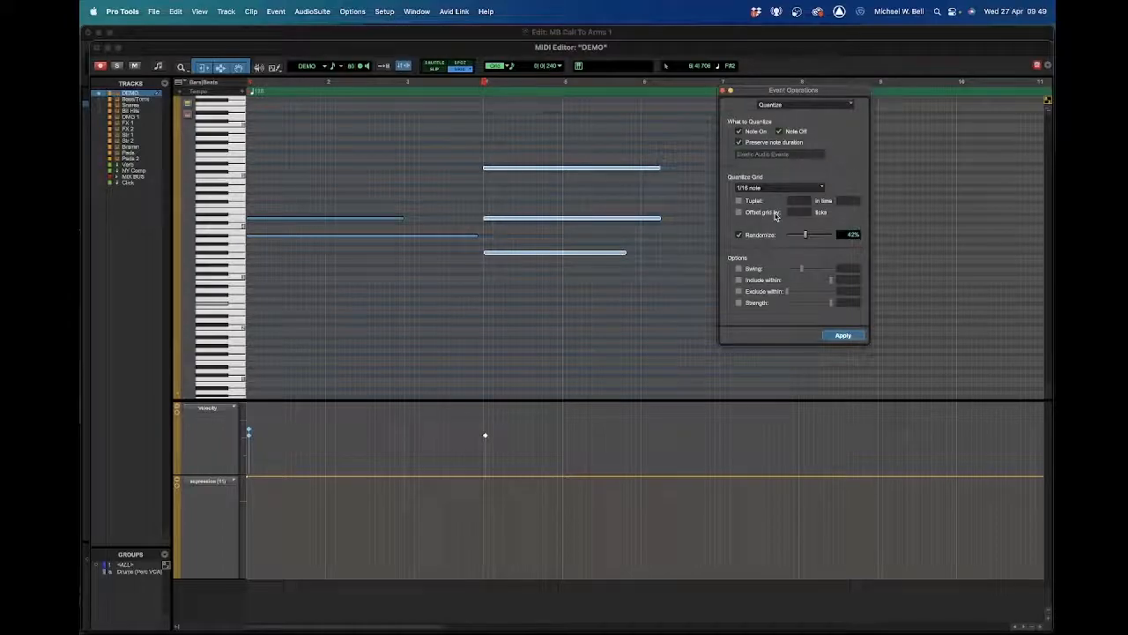
pyautogui.click(723, 90)
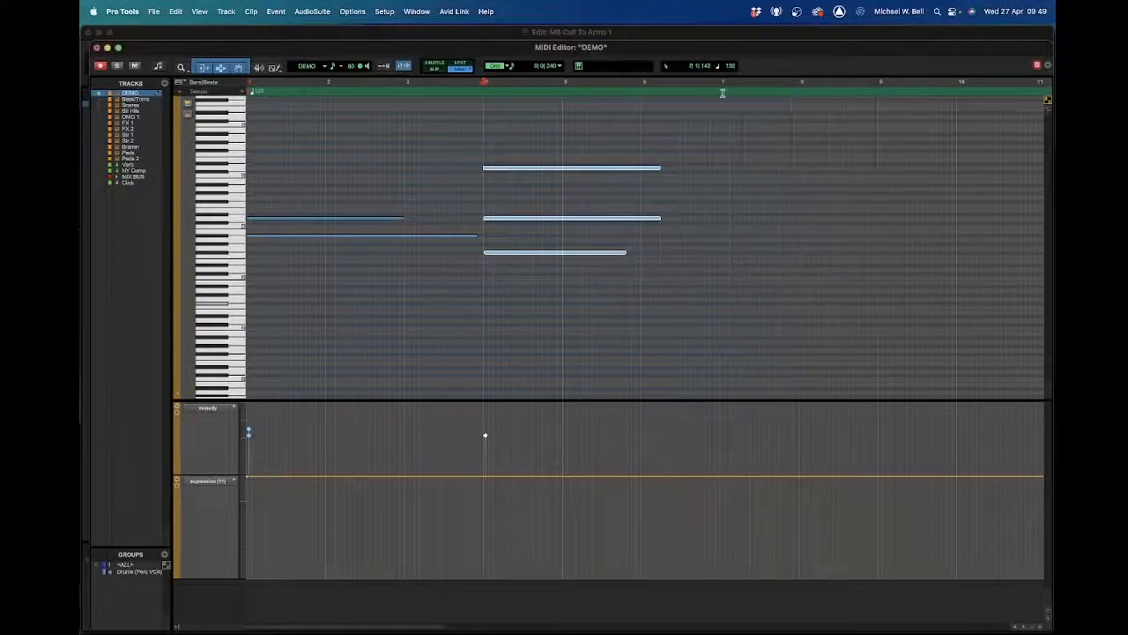
# - Set the Note On velocity of the three bar 4 notes to 127 with Change Velocity
pyautogui.rightClick(517, 171)
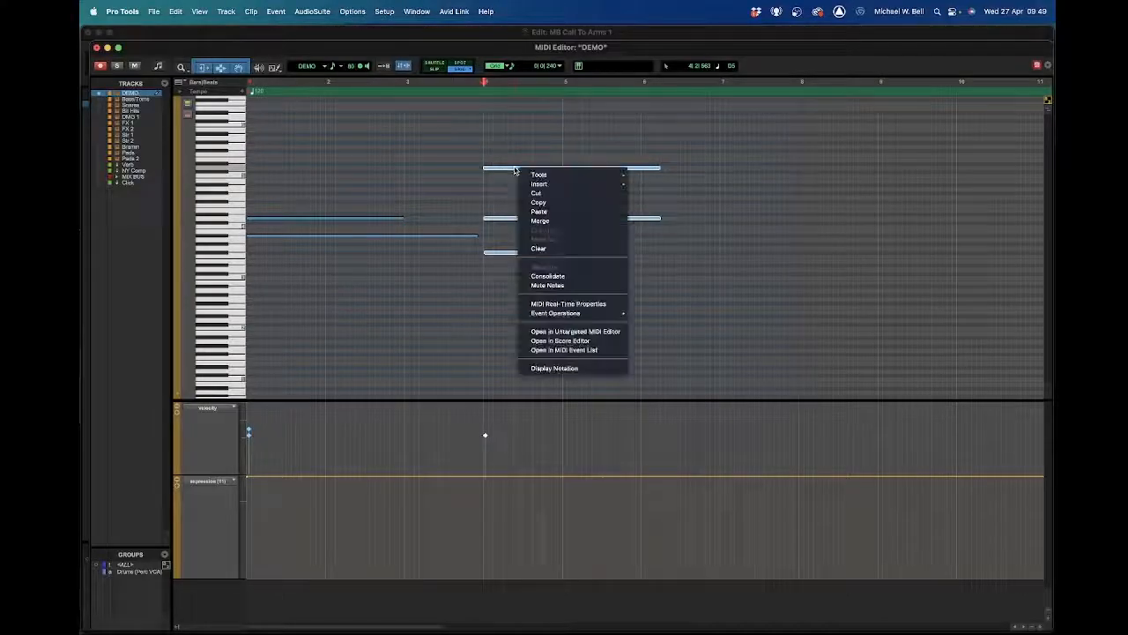
pyautogui.moveTo(588, 316)
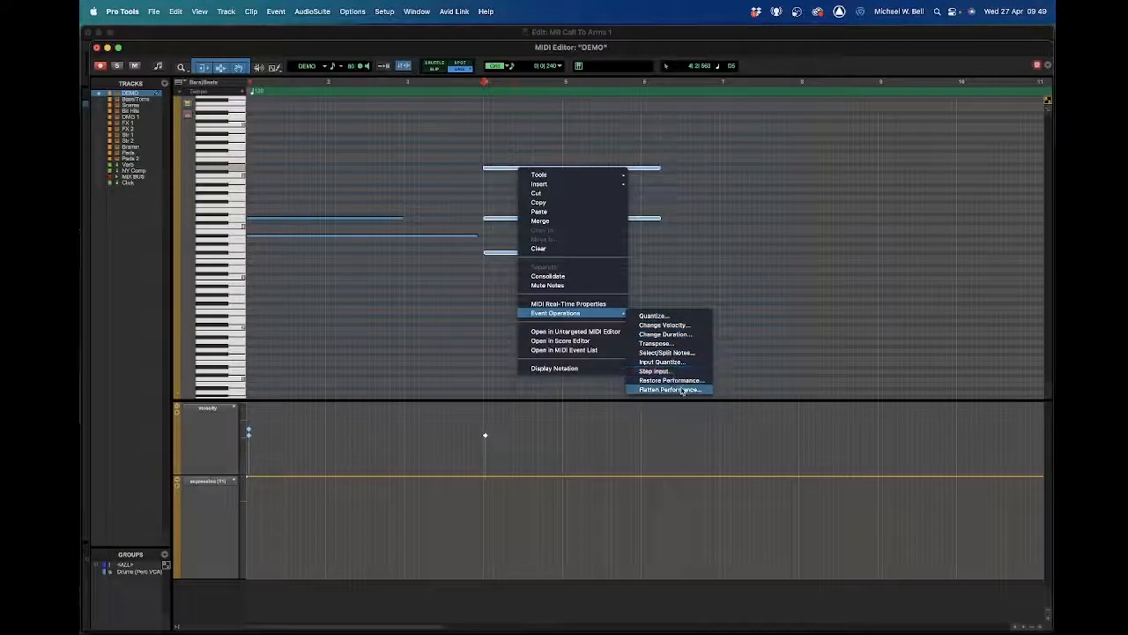
pyautogui.click(695, 326)
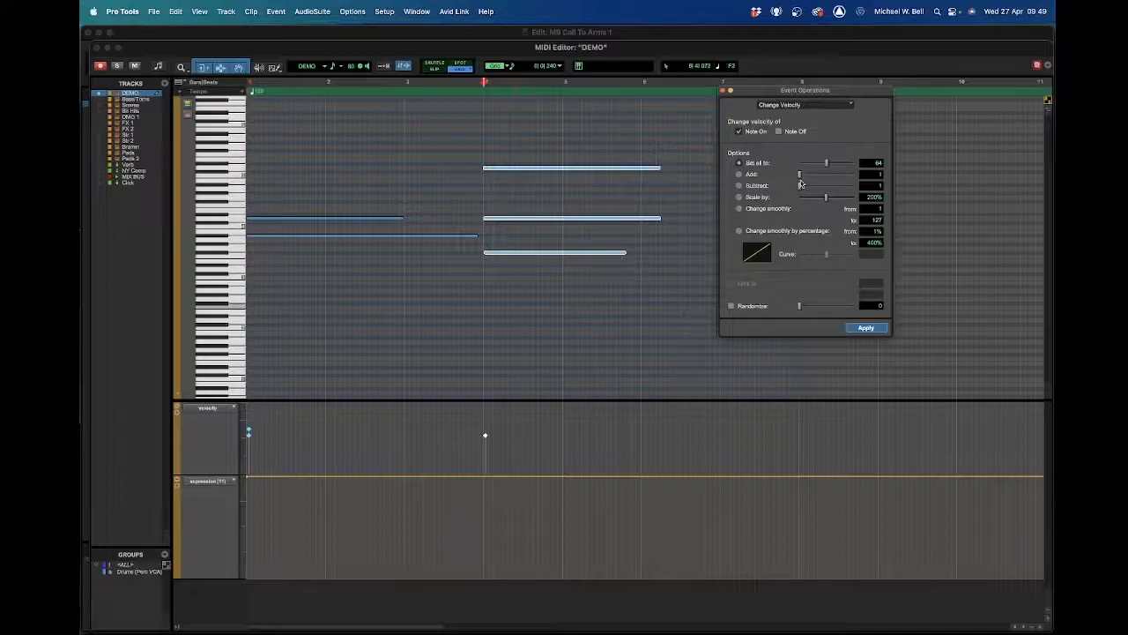
pyautogui.moveTo(674, 114); pyautogui.dragTo(607, 121)
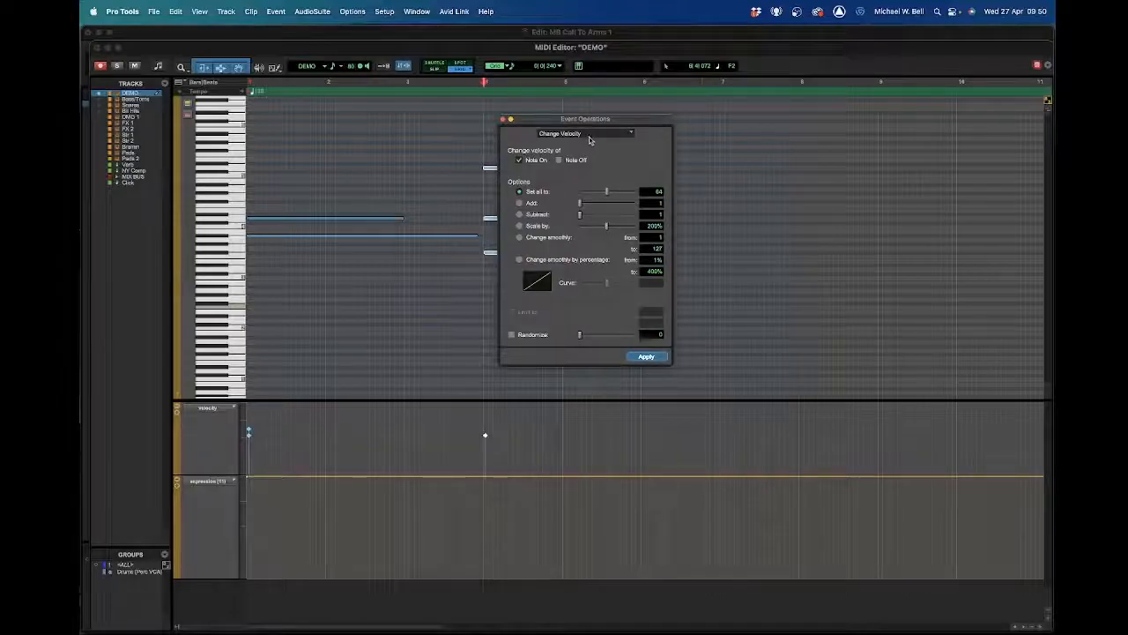
pyautogui.moveTo(607, 192); pyautogui.dragTo(635, 192)
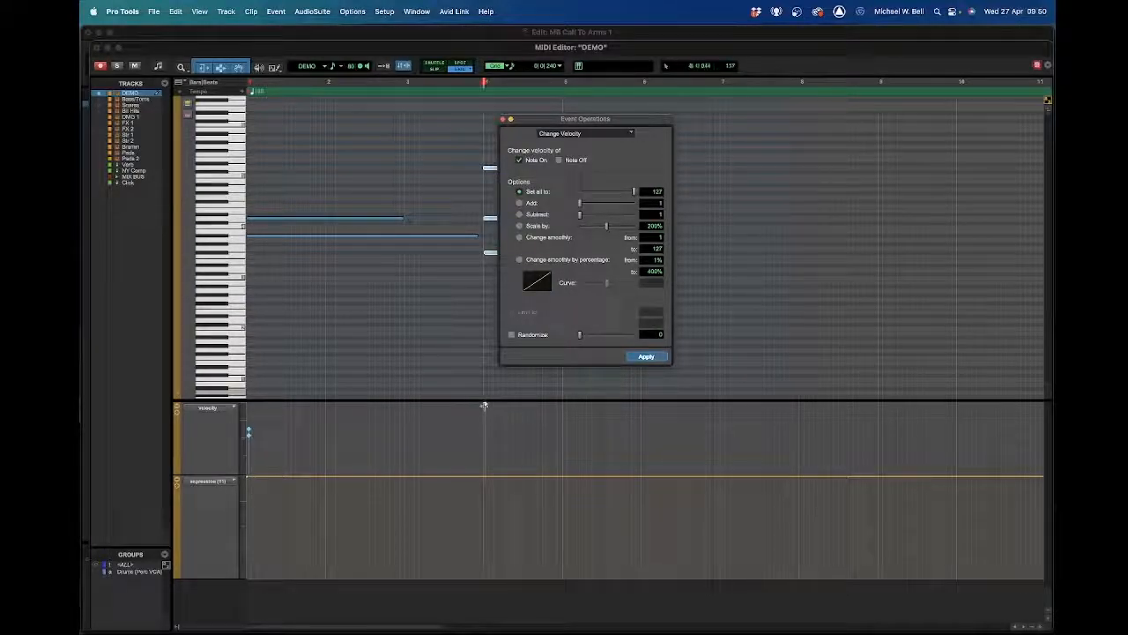
pyautogui.moveTo(567, 119); pyautogui.dragTo(717, 91)
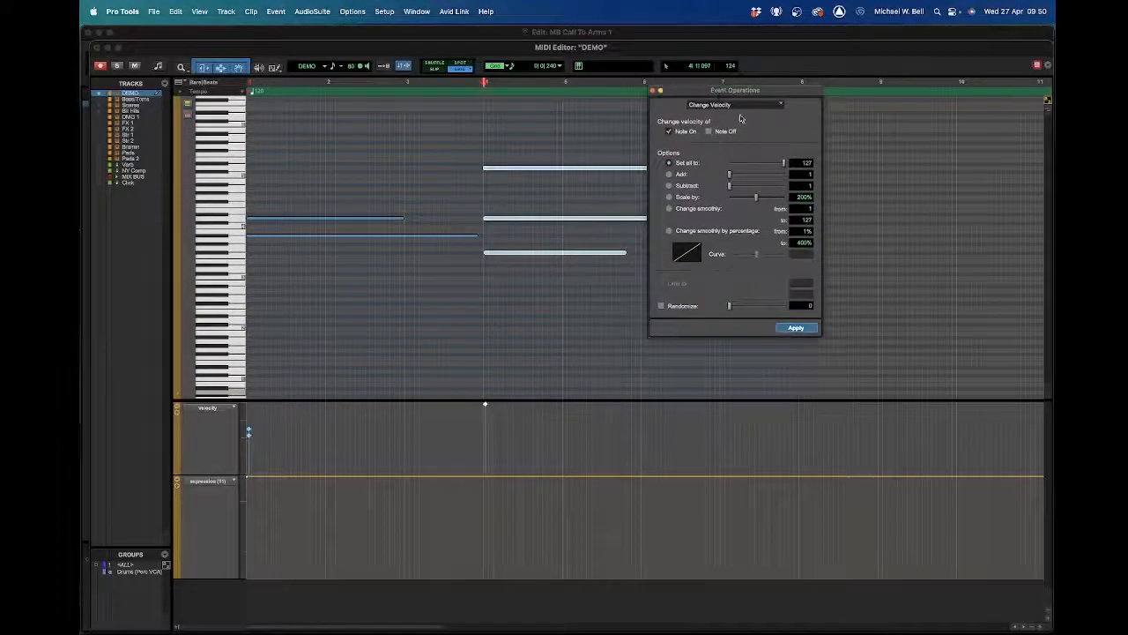
# - Change the bar 4 velocities smoothly by percentage from 1% to 400%, with curve -22, limits 40 to 127, and Randomize 40
pyautogui.click(695, 230)
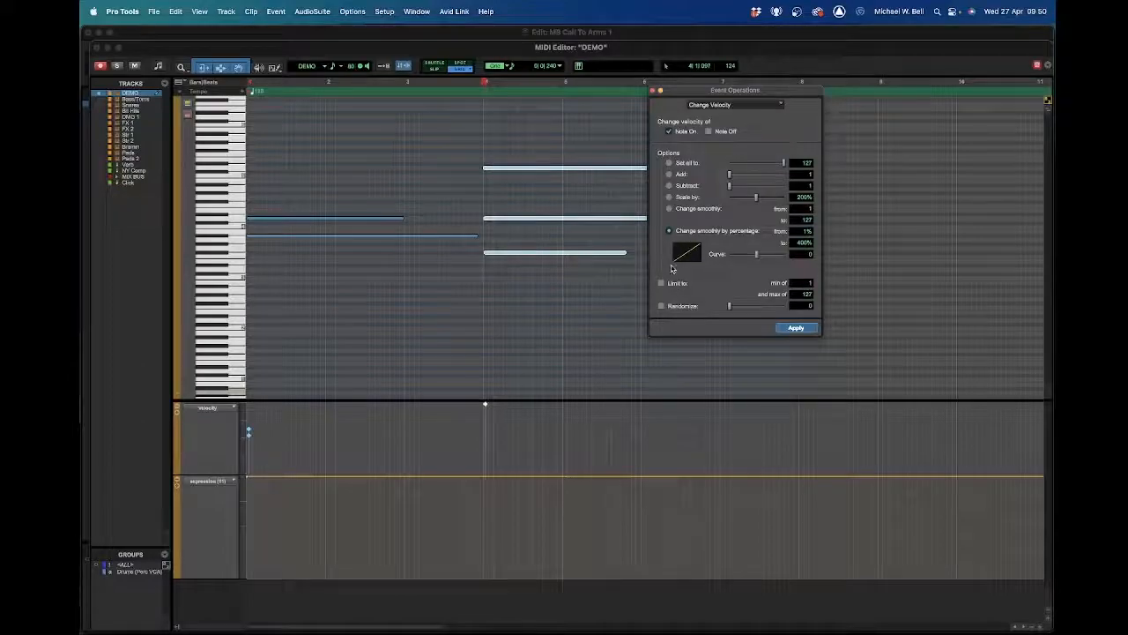
pyautogui.click(661, 306)
pyautogui.moveTo(757, 255)
pyautogui.mouseDown()
pyautogui.moveTo(768, 255)
pyautogui.moveTo(752, 259)
pyautogui.mouseUp()
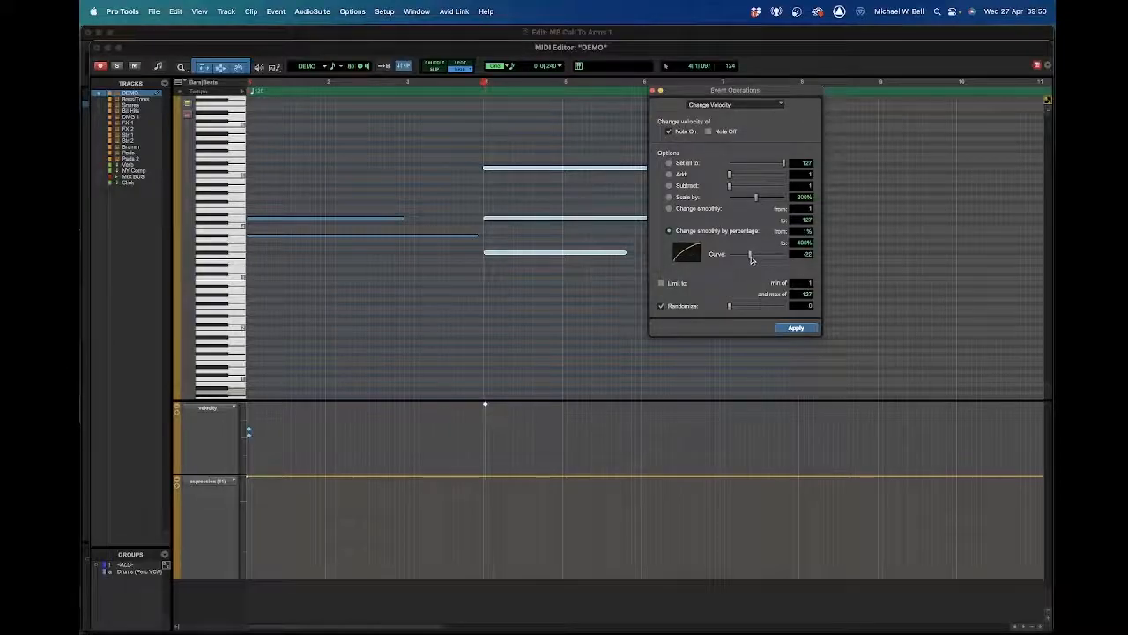
pyautogui.click(807, 283)
pyautogui.write('40')
pyautogui.moveTo(729, 306); pyautogui.dragTo(752, 308)
pyautogui.click(796, 327)
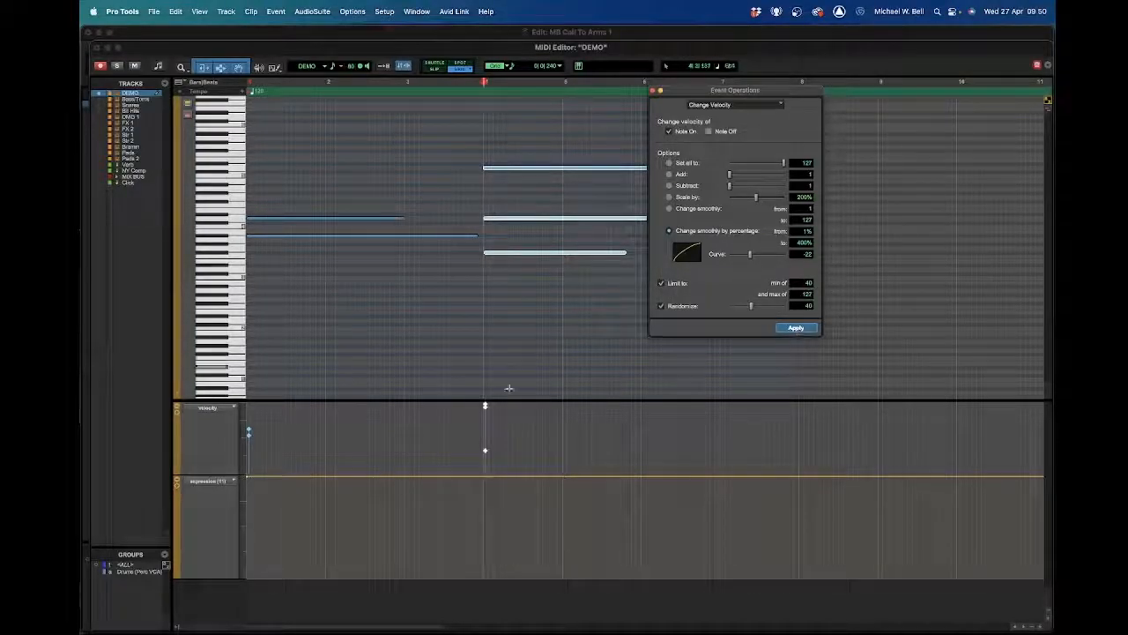
# - Reapply the randomized velocity change to the bar 4 notes several times and close the Event Operations window
pyautogui.click(791, 329)
pyautogui.click(791, 329)
pyautogui.click(790, 329)
pyautogui.click(790, 329)
pyautogui.click(790, 329)
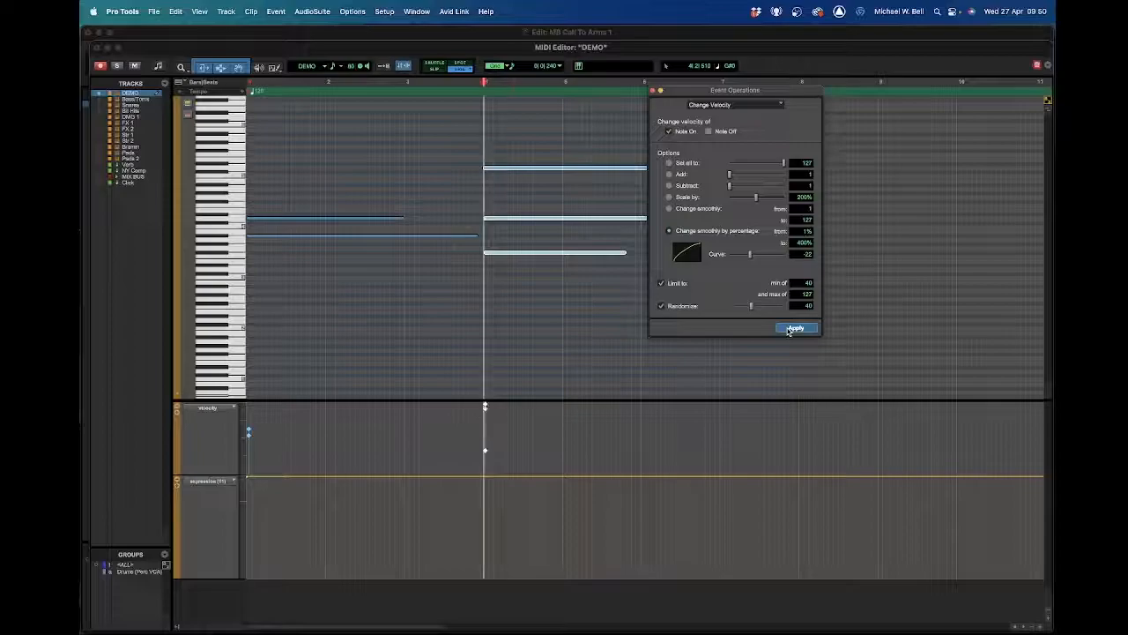
pyautogui.click(790, 329)
pyautogui.click(789, 329)
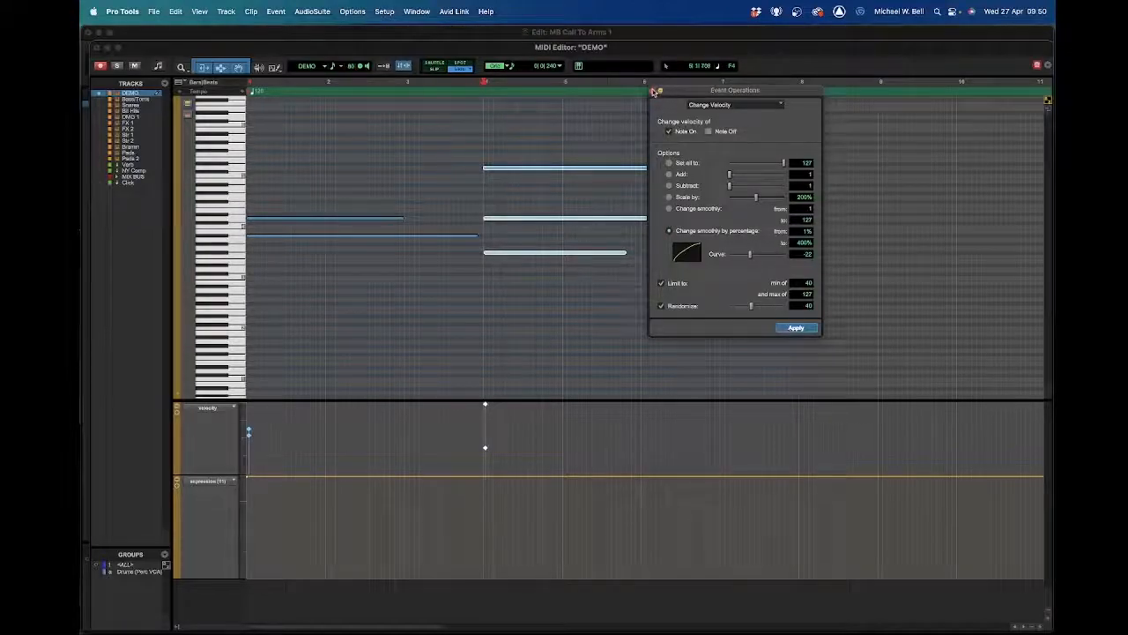
pyautogui.click(656, 91)
# - Copy the three bar 4 notes to bar 7 at a lower pitch and reduce the copies' velocities slightly
pyautogui.moveTo(521, 124); pyautogui.dragTo(610, 329)
pyautogui.click(577, 127)
pyautogui.moveTo(577, 128); pyautogui.dragTo(552, 291)
pyautogui.moveTo(597, 221)
pyautogui.mouseDown()
pyautogui.moveTo(794, 299)
pyautogui.moveTo(834, 301)
pyautogui.mouseUp()
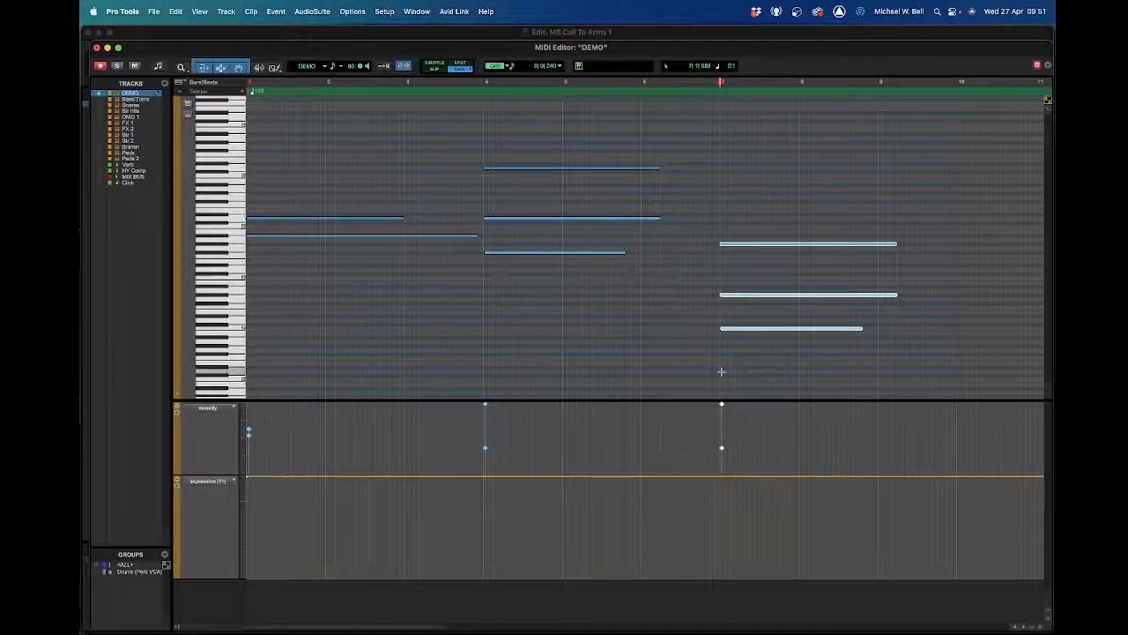
pyautogui.moveTo(722, 404); pyautogui.dragTo(724, 421)
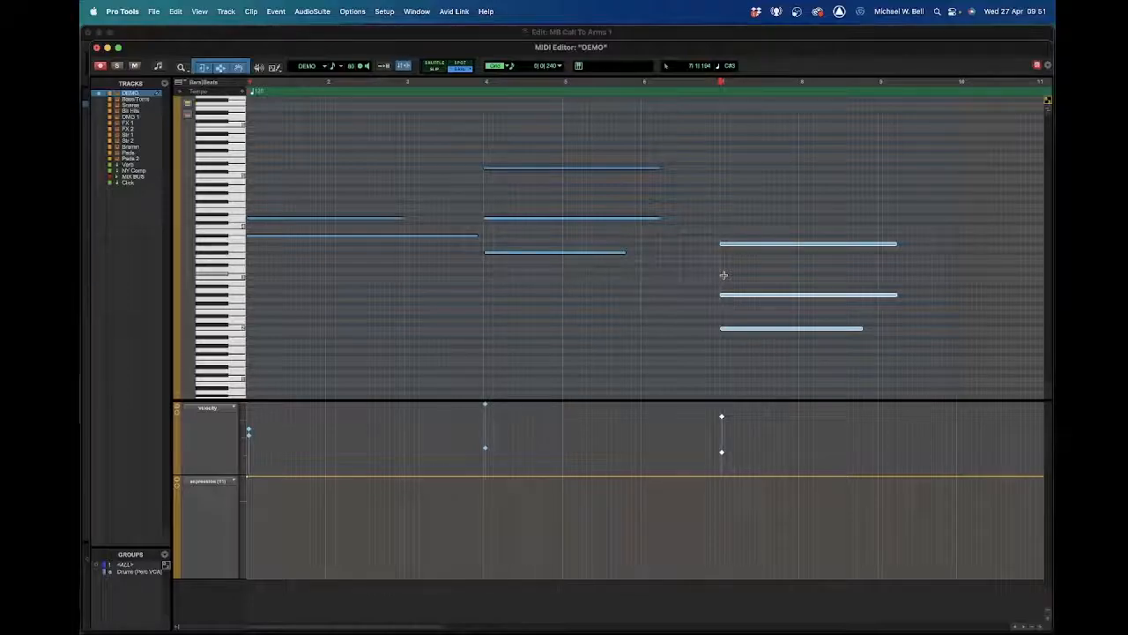
# - Transpose the three bar 7 notes up and down by octaves, finishing two octaves above their starting pitch
pyautogui.hotkey('ctrl', 'shift', 'Up')
pyautogui.hotkey('ctrl', 'shift', 'Down')
pyautogui.hotkey('ctrl', 'shift', 'Up')
pyautogui.hotkey('ctrl', 'shift', 'Down')
pyautogui.hotkey('ctrl', 'shift', 'Up')
pyautogui.hotkey('ctrl', 'shift', 'Up')
pyautogui.hotkey('ctrl', 'shift', 'Down')
pyautogui.hotkey('ctrl', 'shift', 'Down')
pyautogui.hotkey('ctrl', 'shift', 'Down')
pyautogui.hotkey('ctrl', 'shift', 'Up')
pyautogui.hotkey('ctrl', 'shift', 'Up')
pyautogui.hotkey('ctrl', 'shift', 'Up')
pyautogui.hotkey('ctrl', 'shift', 'Down')
pyautogui.hotkey('ctrl', 'shift', 'Down')
pyautogui.hotkey('ctrl', 'shift', 'Down')
pyautogui.hotkey('ctrl', 'shift', 'Up')
pyautogui.hotkey('ctrl', 'shift', 'Up')
pyautogui.hotkey('ctrl', 'Up')
pyautogui.hotkey('ctrl', 'Up')
pyautogui.hotkey('ctrl', 'shift', 'Up')
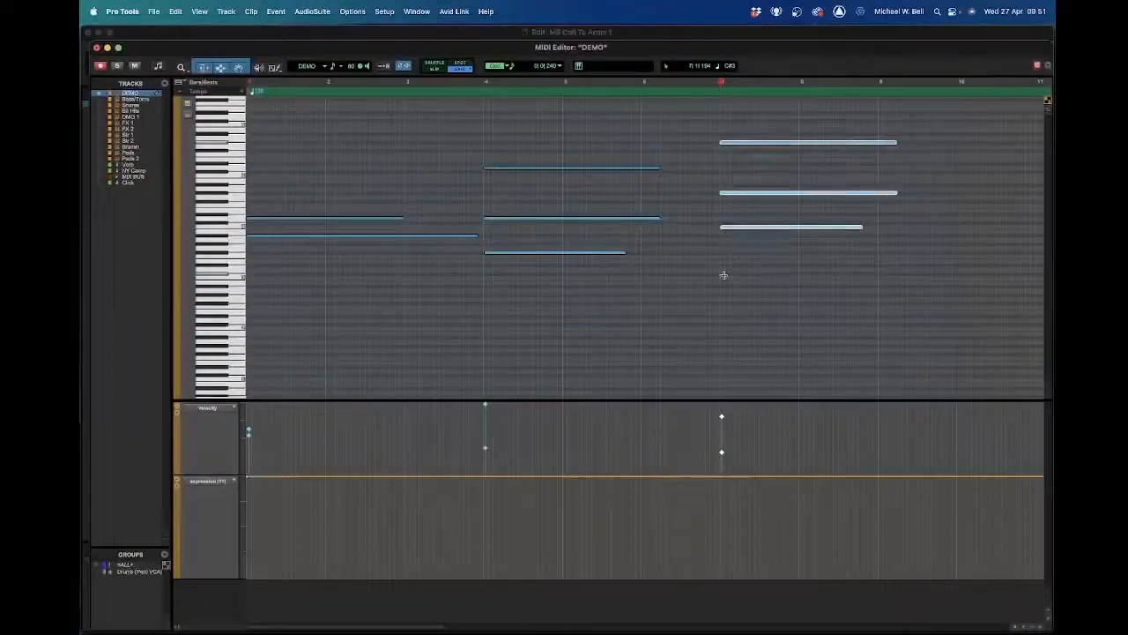
# - Try duplicating the bar 7 notes one semitone lower, undoing the duplication each time
pyautogui.hotkey('ctrl', 'alt', 'Down')
pyautogui.press('super+z')
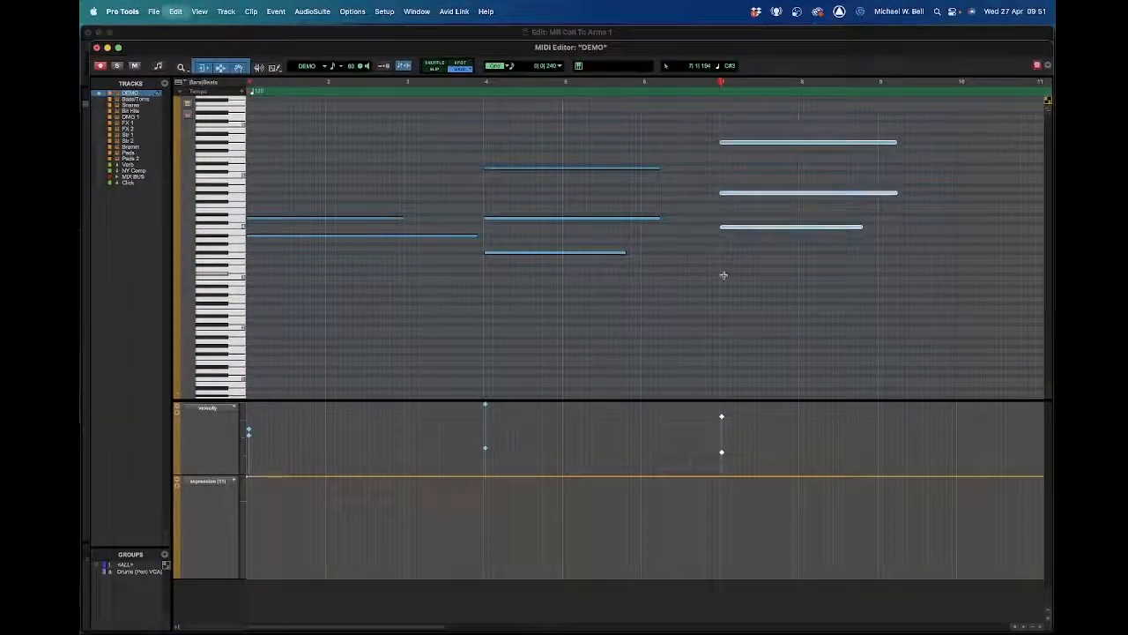
pyautogui.hotkey('ctrl', 'alt', 'Down')
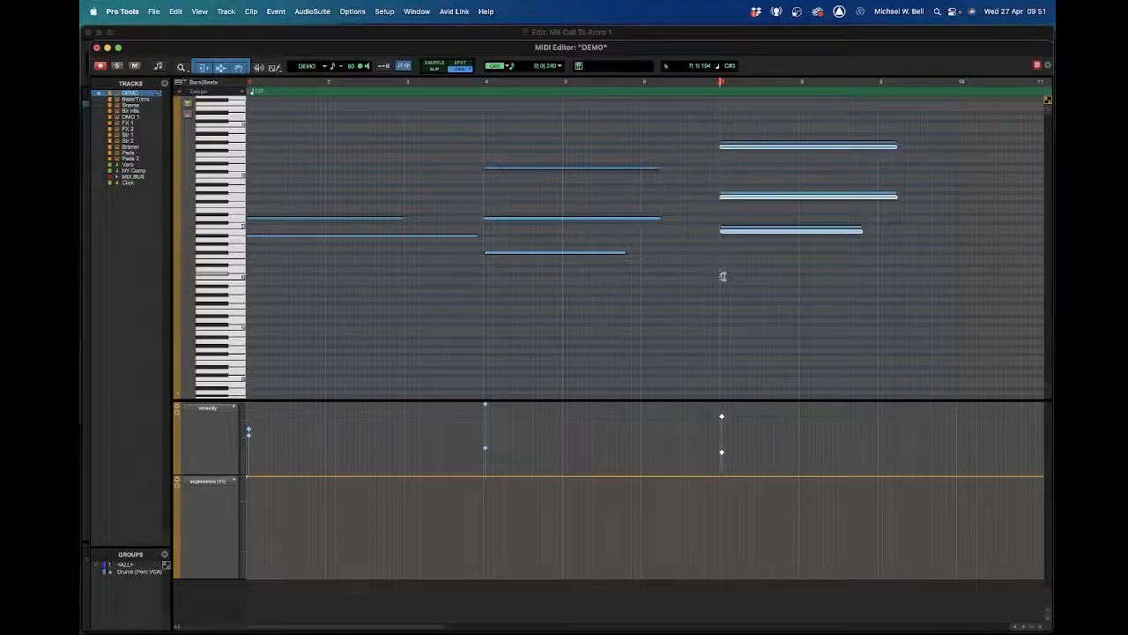
pyautogui.hotkey('ctrl', 'shift', 'Up')
pyautogui.press('super+z')
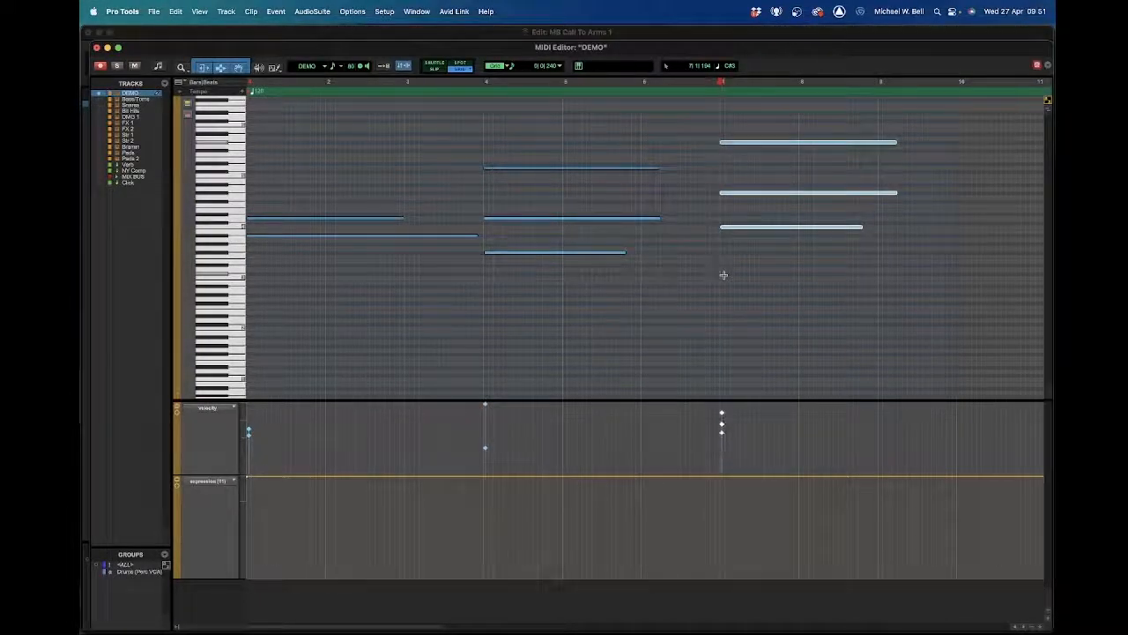
pyautogui.hotkey('ctrl', 'alt', 'Down')
pyautogui.press('super+z')
# - Try duplicating the bar 7 notes one semitone lower and moving the copies over two octaves down, and undo both
pyautogui.hotkey('ctrl', 'alt', 'Down')
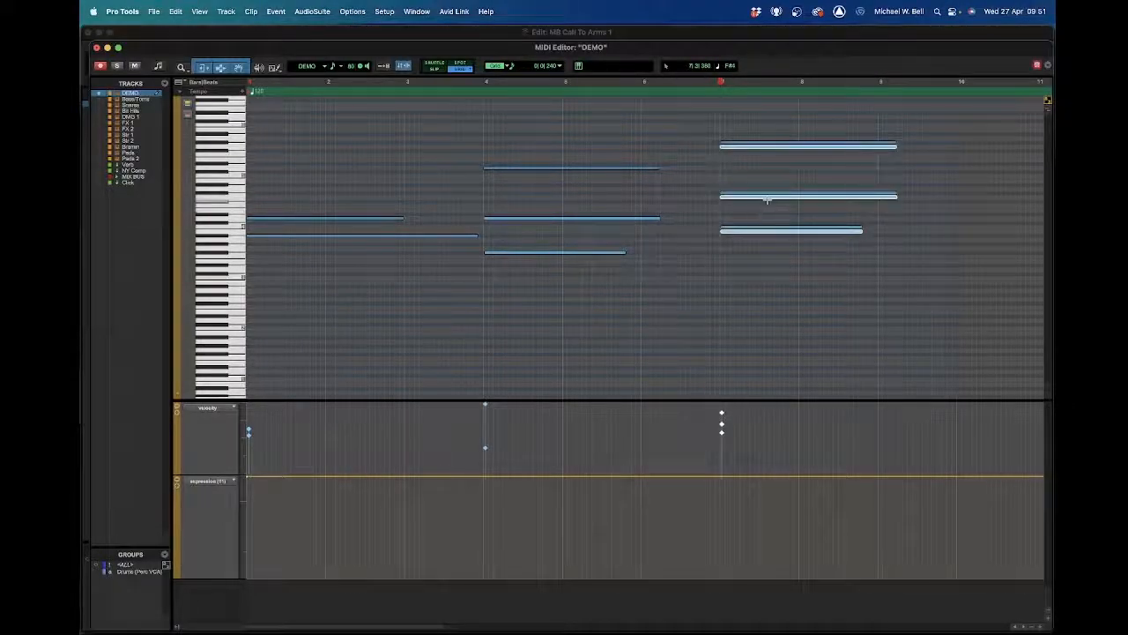
pyautogui.moveTo(768, 148); pyautogui.dragTo(766, 267)
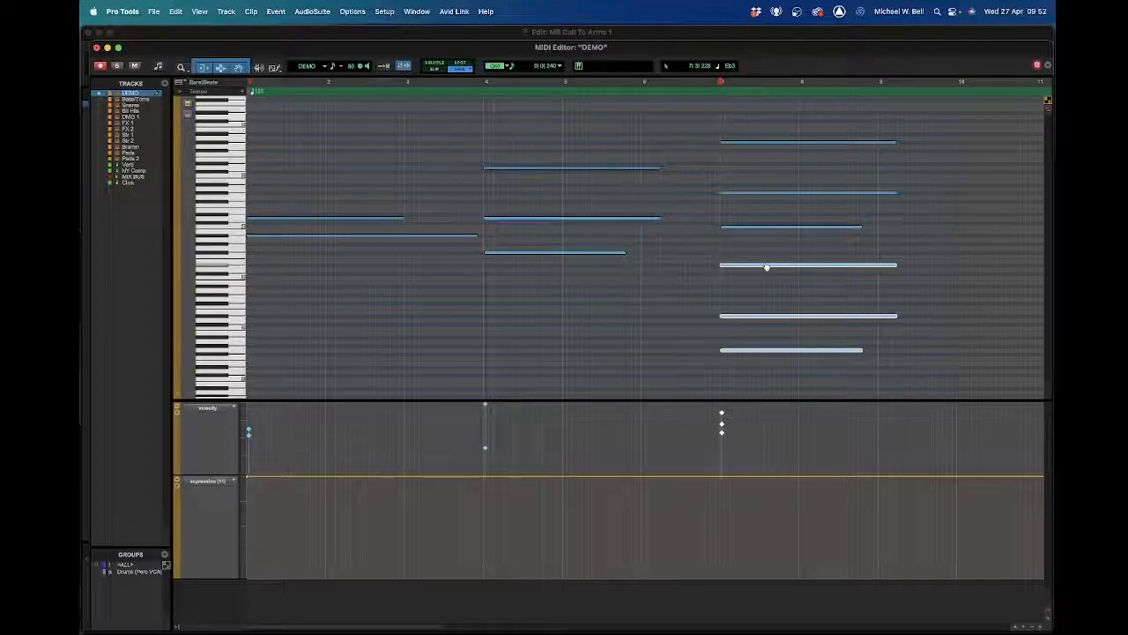
pyautogui.press('super+z')
pyautogui.press('super+z')
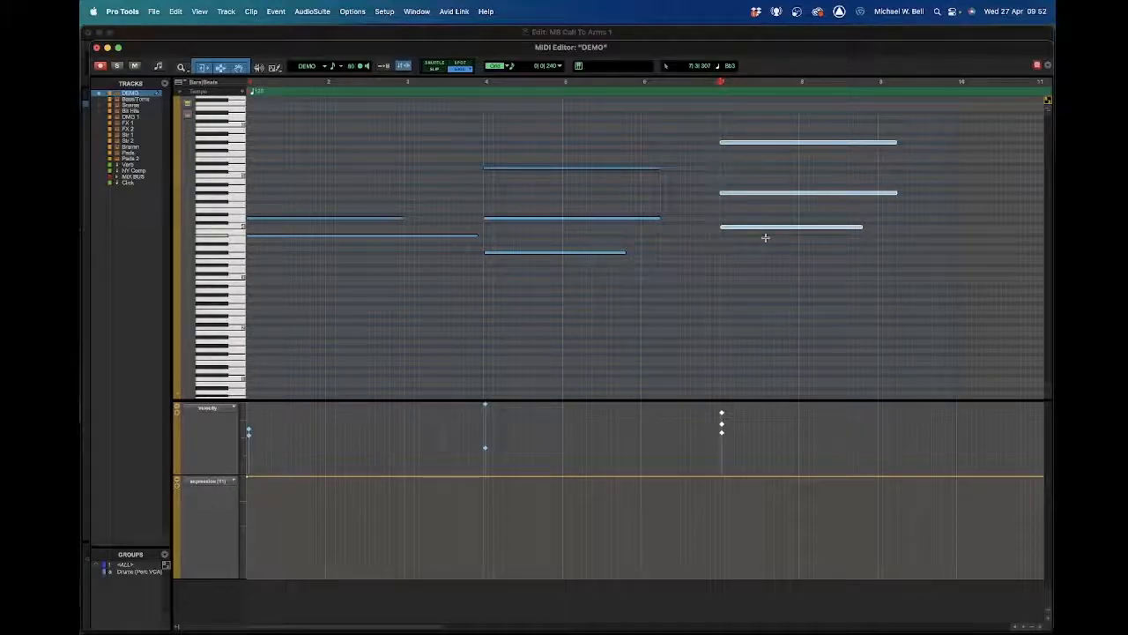
# - Close the MIDI Editor and select the whole clip on the DEMO track in the Edit window
pyautogui.press('super+w')
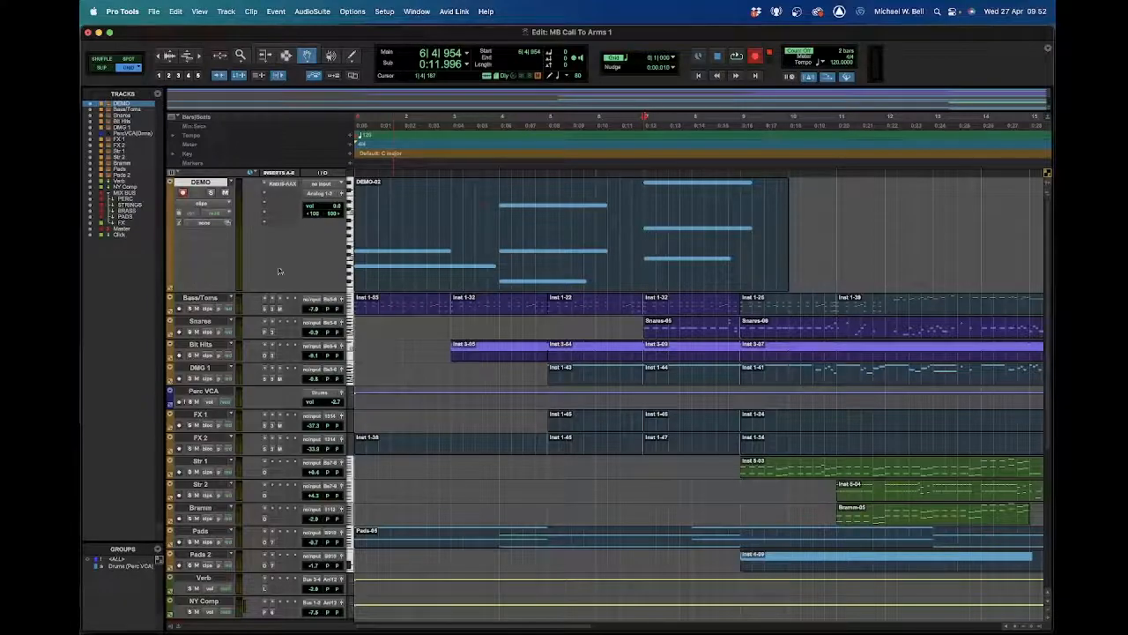
pyautogui.click(416, 256)
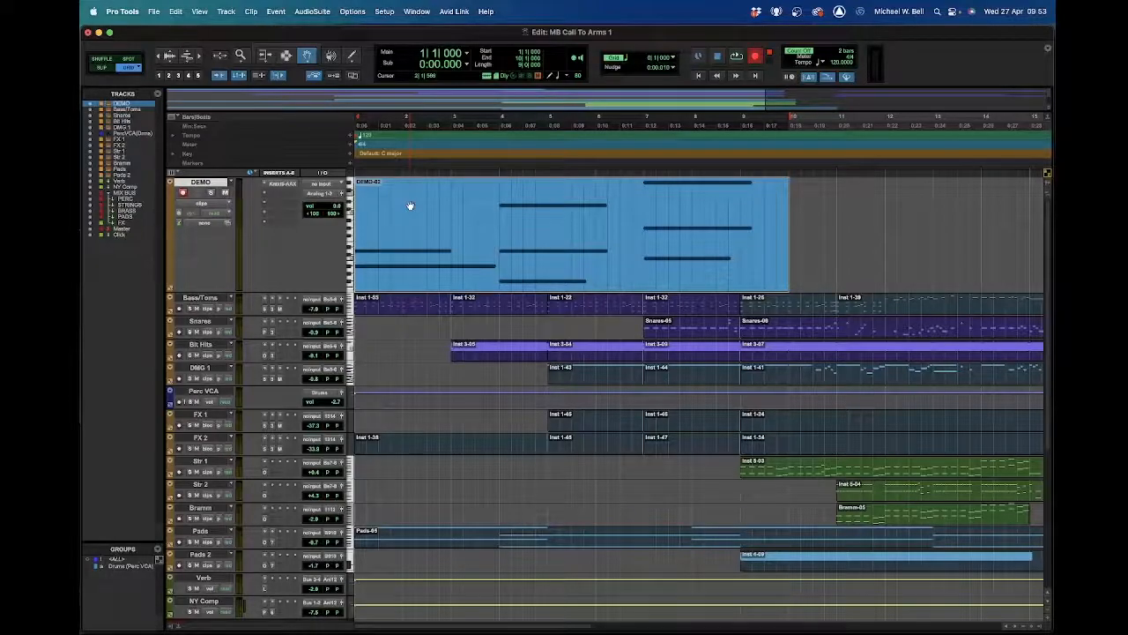
pyautogui.click(423, 325)
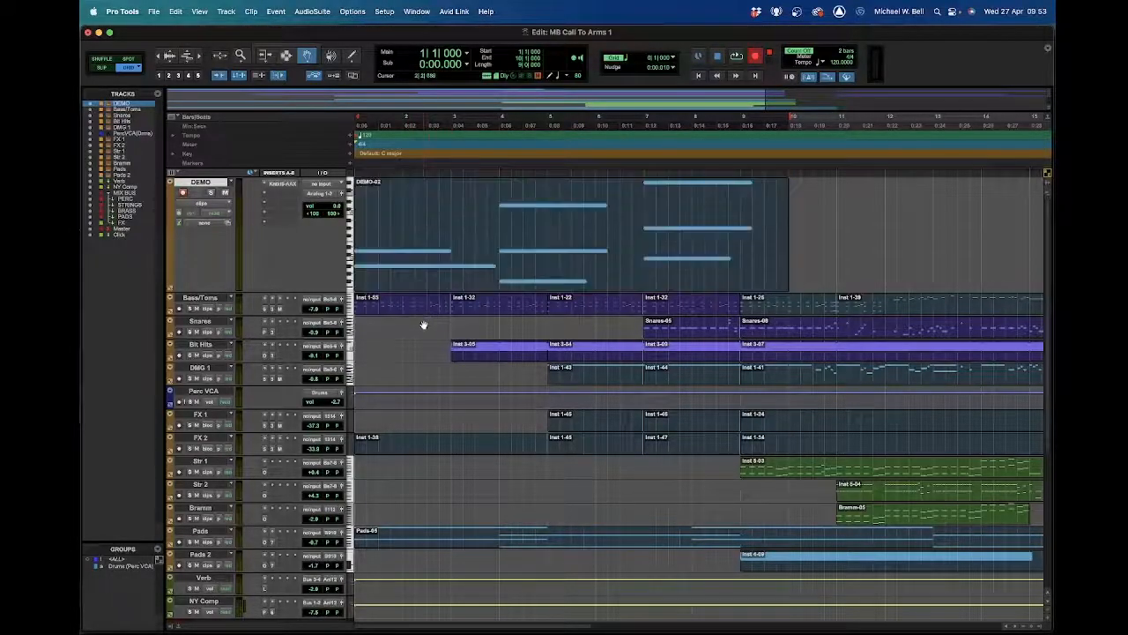
pyautogui.click(438, 248)
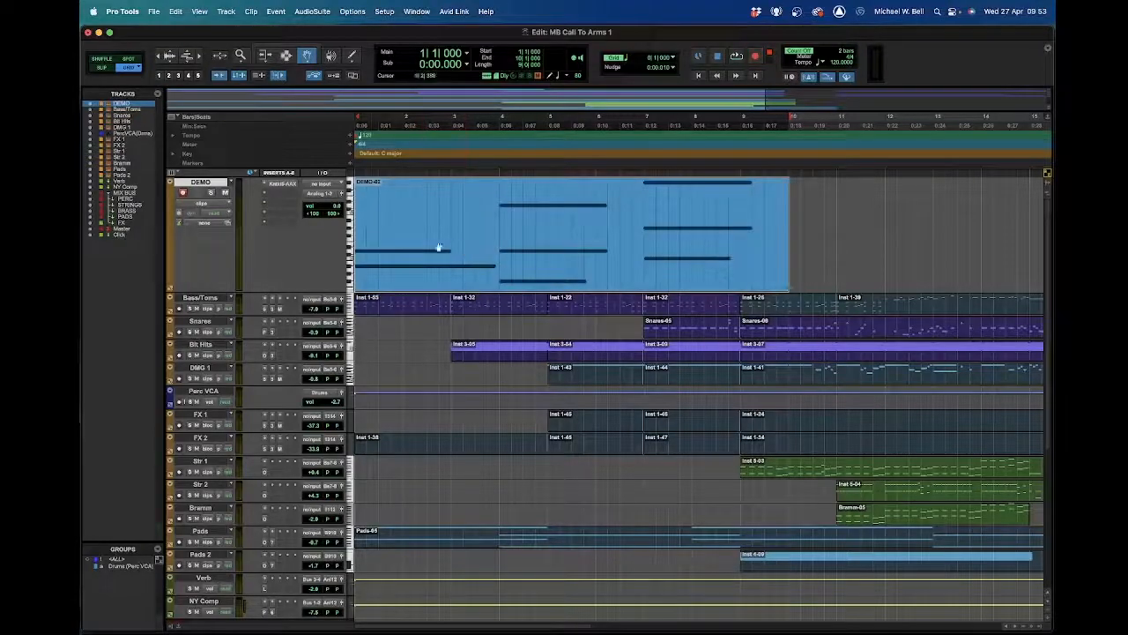
# - Open Kontakt on the DEMO track and load the Brass Lo.nki instrument from the Albion I library
pyautogui.click(282, 188)
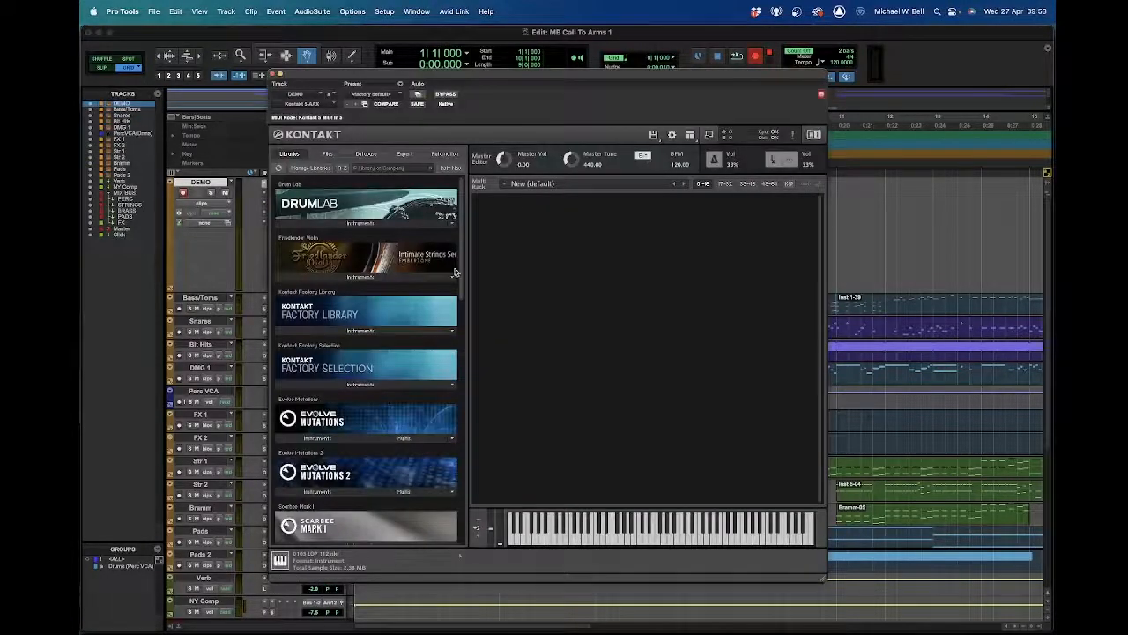
pyautogui.scroll(-15, 361, 396)
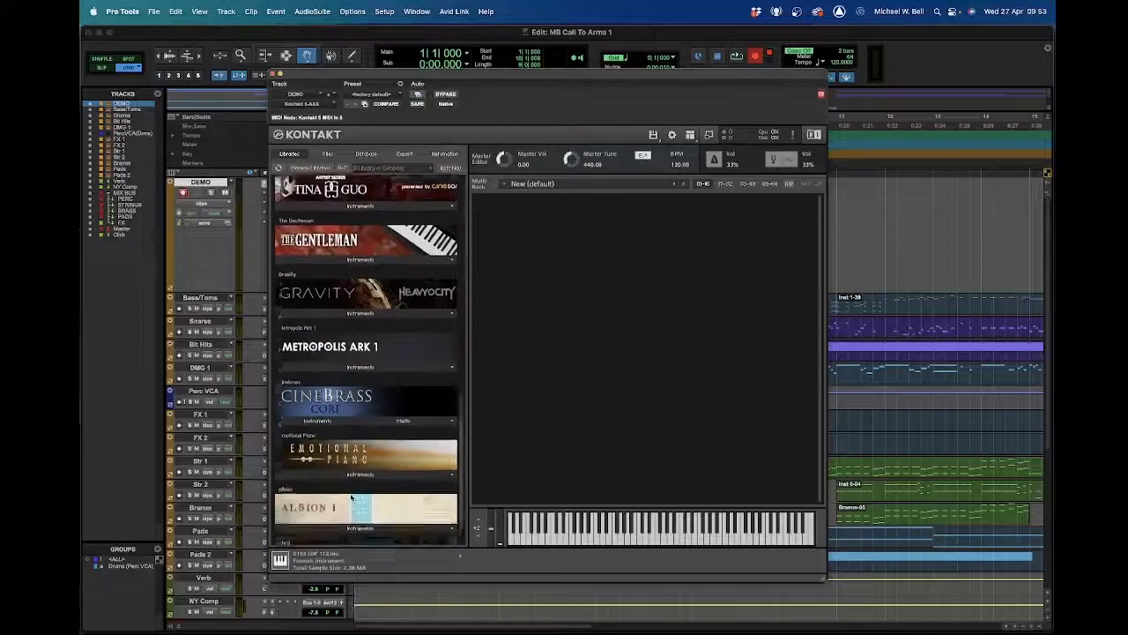
pyautogui.scroll(-2, 351, 499)
pyautogui.click(360, 484)
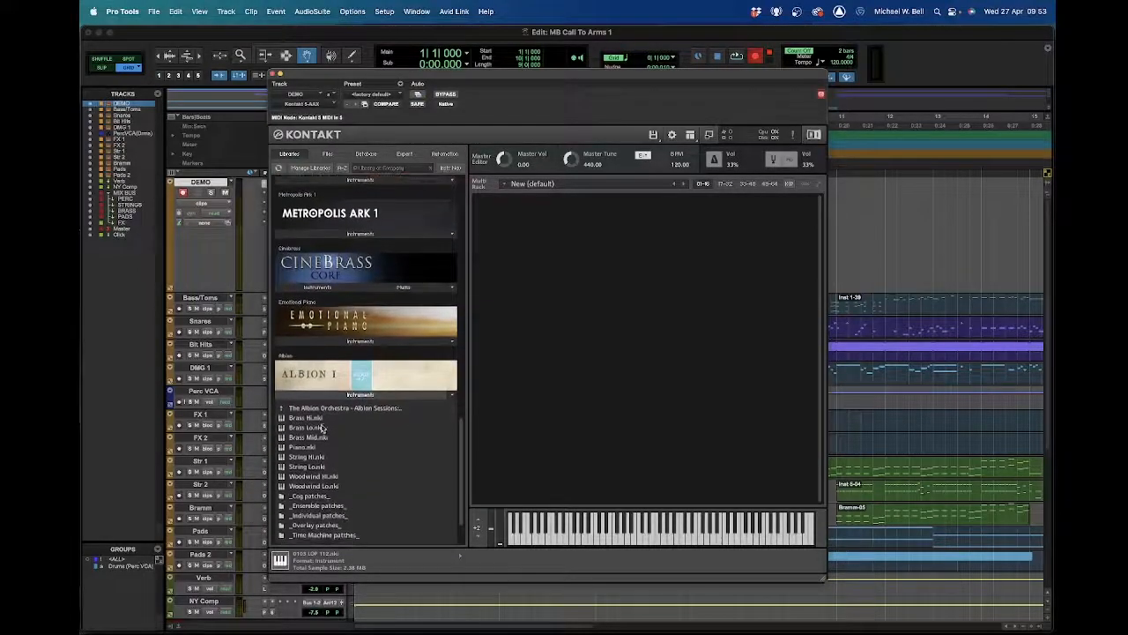
pyautogui.moveTo(318, 429); pyautogui.dragTo(584, 325)
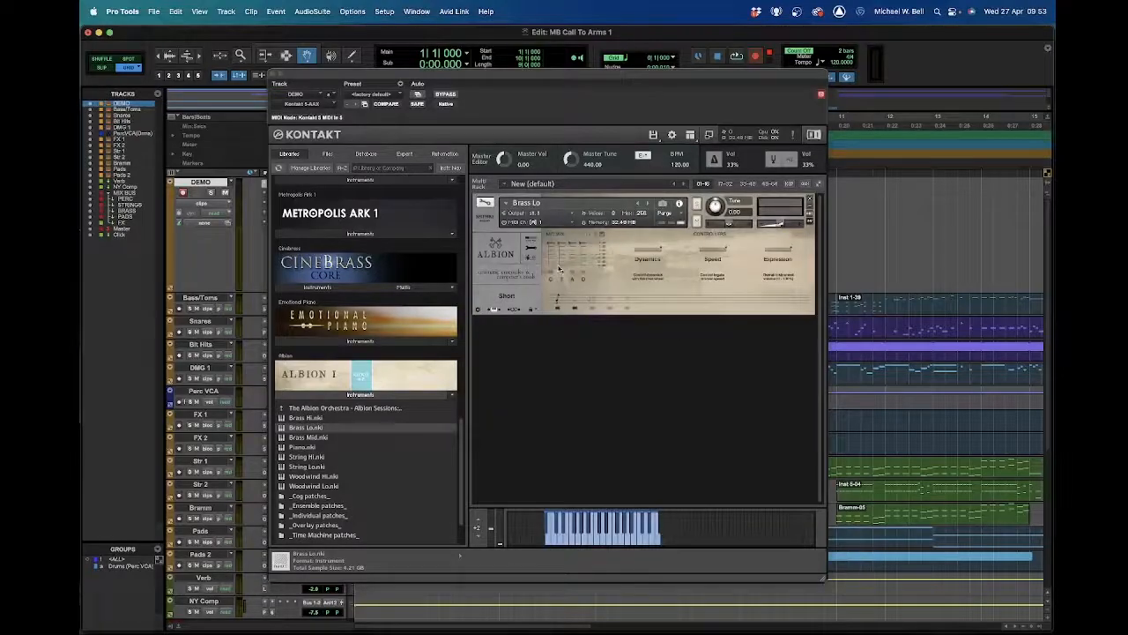
# - Solo the DEMO track and play its clip, switching the Brass Lo instrument to the Long articulation
pyautogui.moveTo(498, 88); pyautogui.dragTo(485, 326)
pyautogui.click(212, 193)
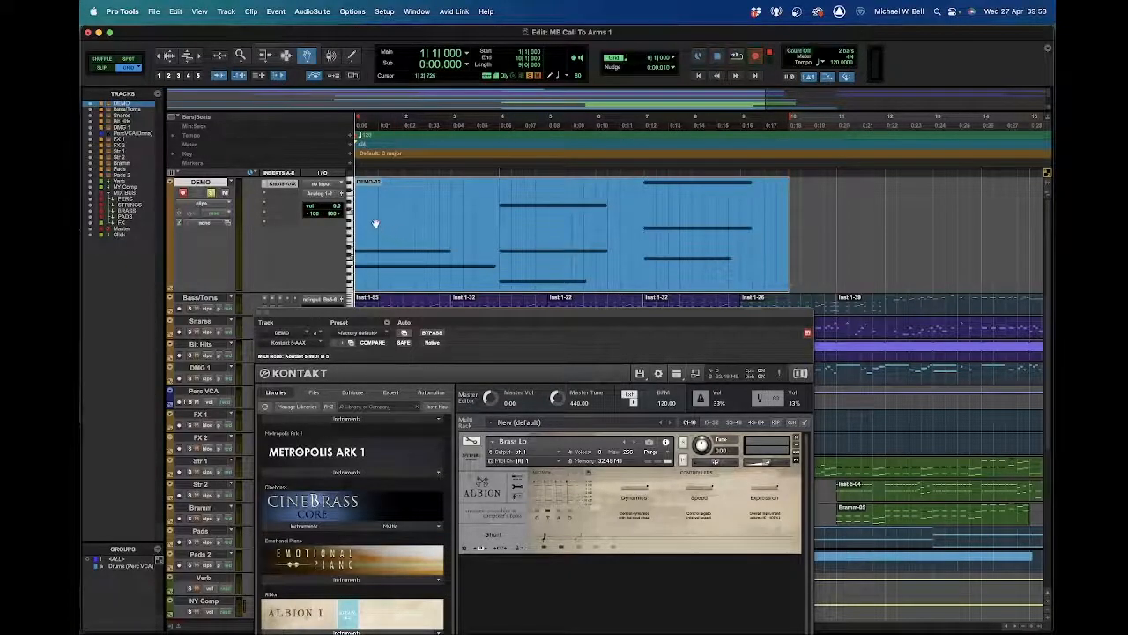
pyautogui.press('space')
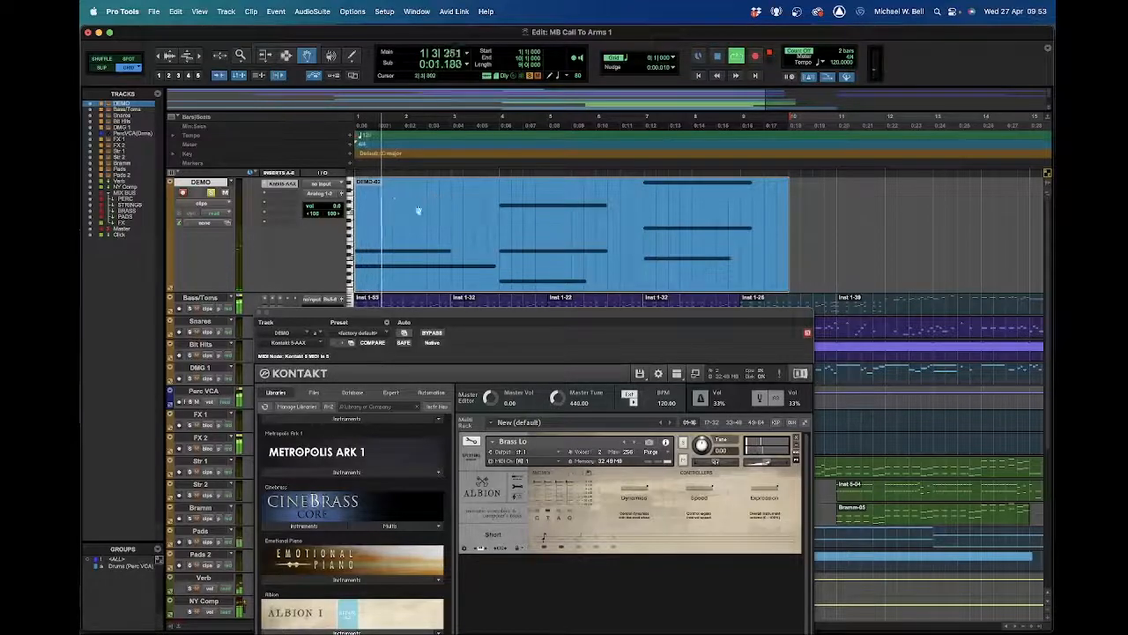
pyautogui.click(695, 75)
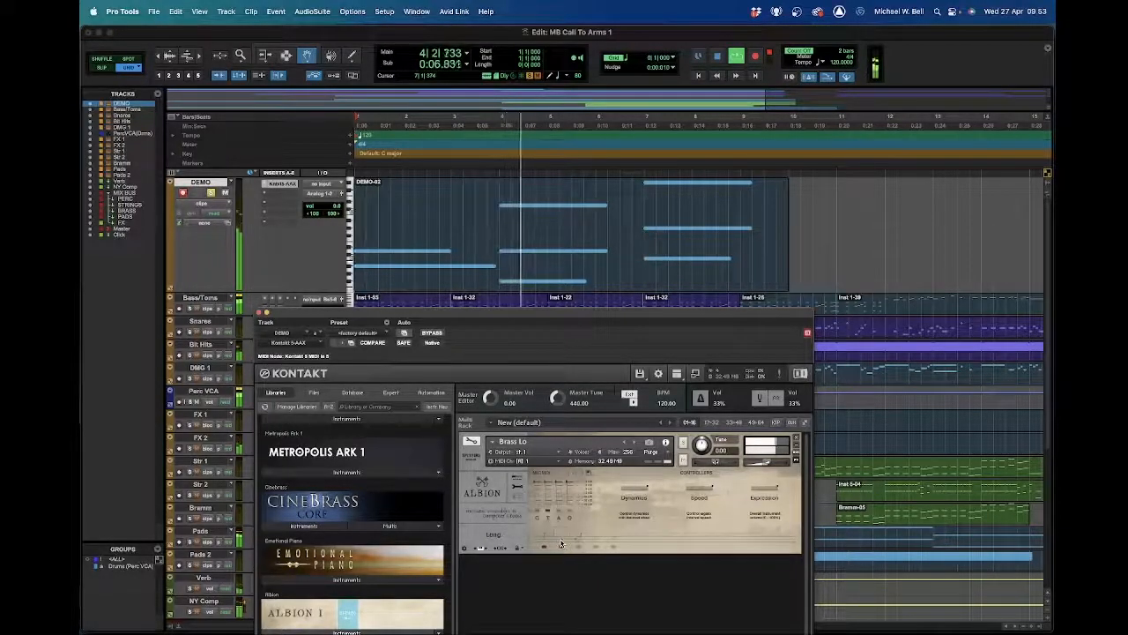
# - Move the Kontakt window away from the start of the DEMO clip and stop playback
pyautogui.moveTo(680, 314); pyautogui.dragTo(799, 113)
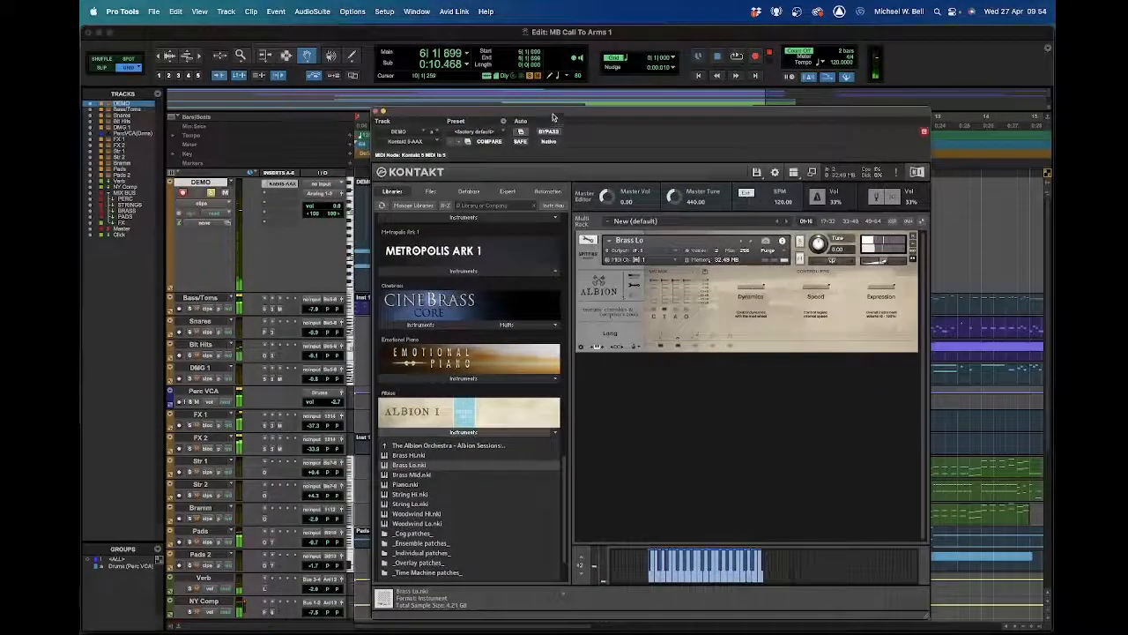
pyautogui.moveTo(551, 118); pyautogui.dragTo(694, 226)
pyautogui.click(398, 174)
pyautogui.press('space')
pyautogui.press('space')
# - Set the edit position to the start of the DEMO clip and enable the Smart Tool
pyautogui.click(381, 183)
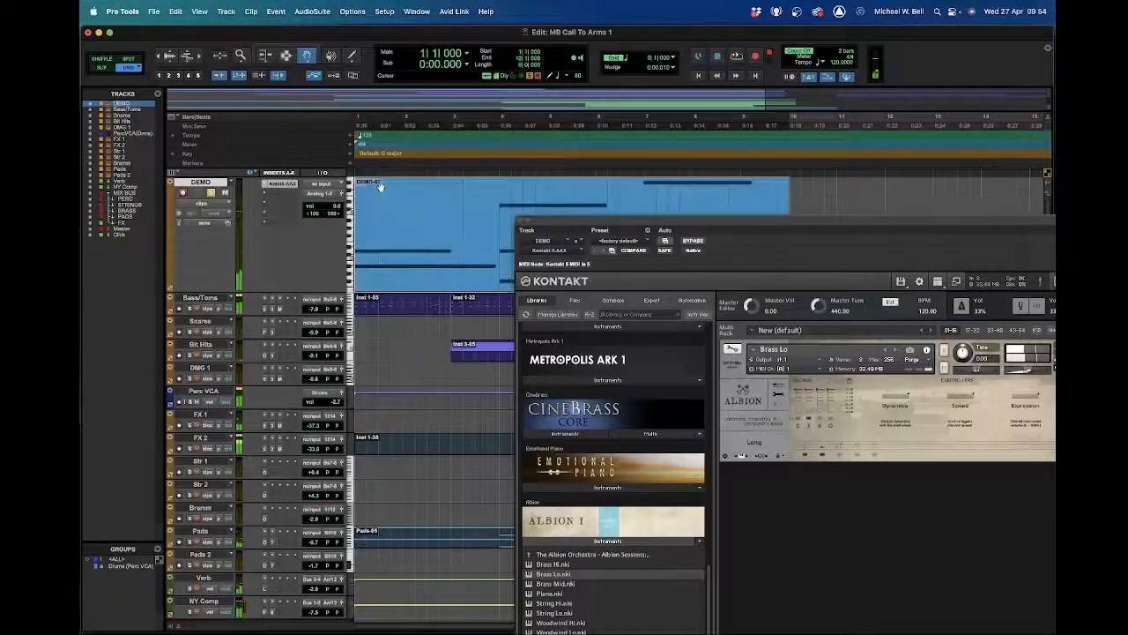
pyautogui.click(382, 207)
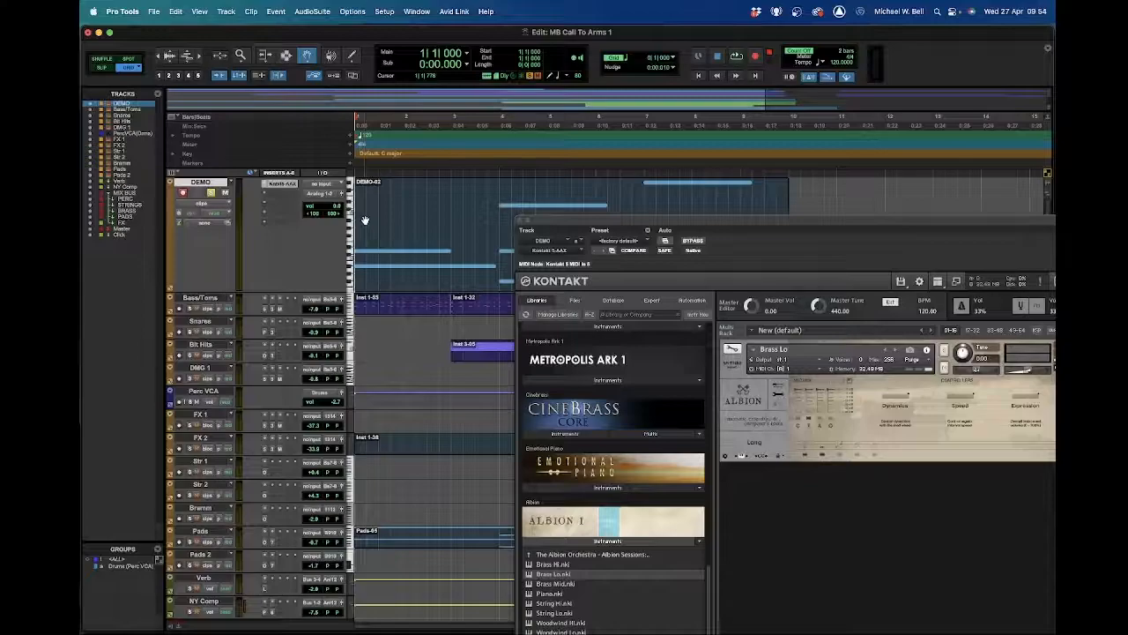
pyautogui.hotkey('F6', 'F7')
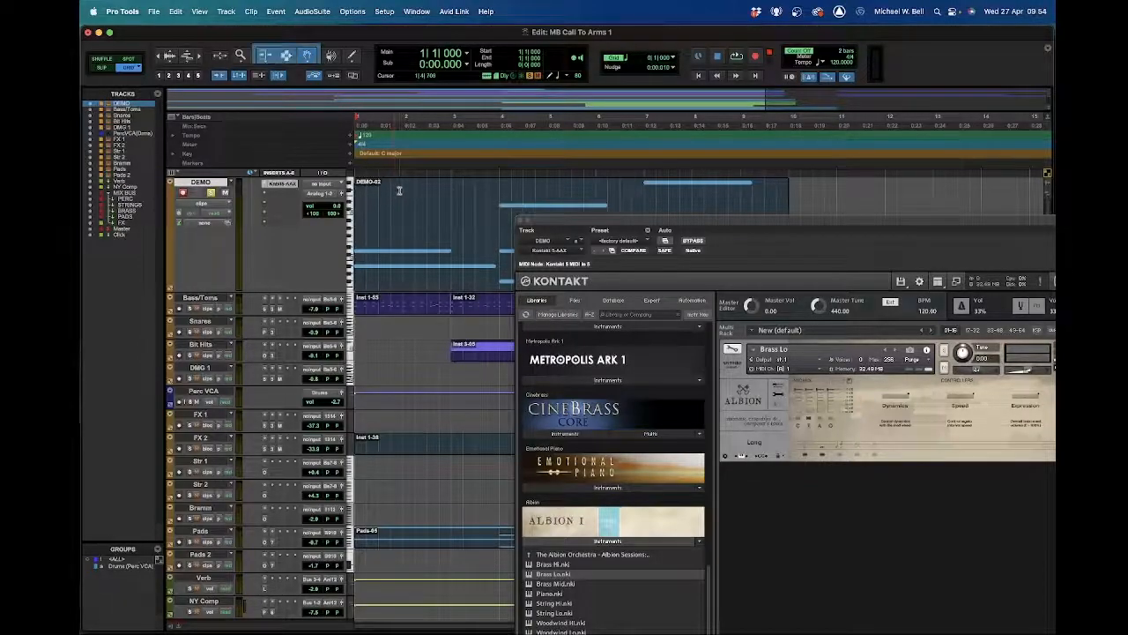
# - Play the opening of the DEMO clip, place the edit cursor in bar 2 and close the Kontakt window
pyautogui.press('space')
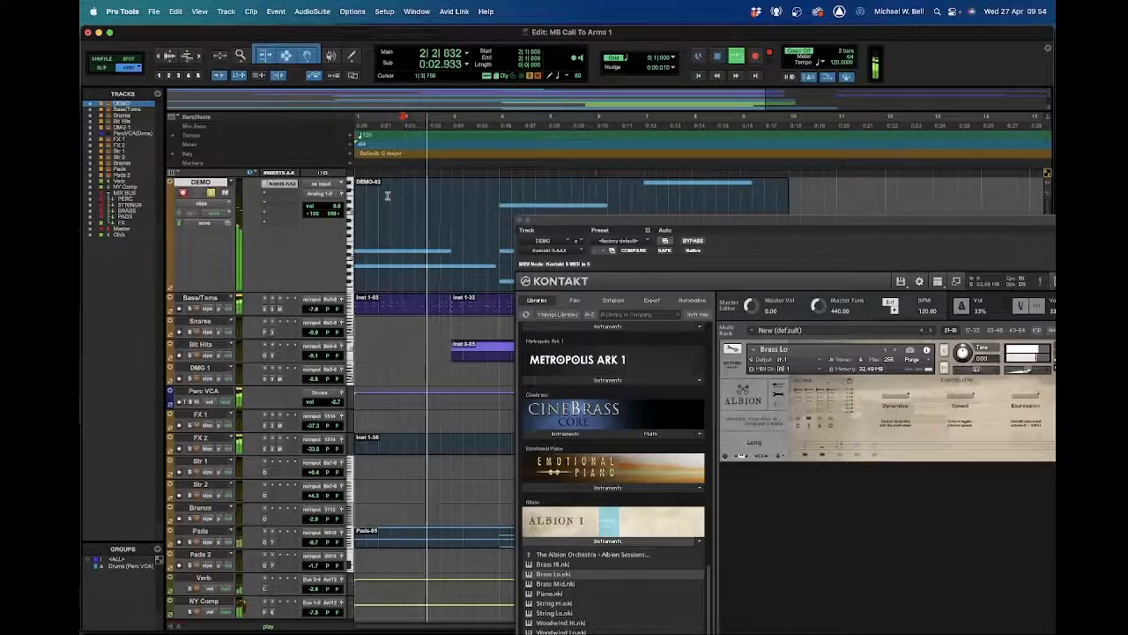
pyautogui.press('space')
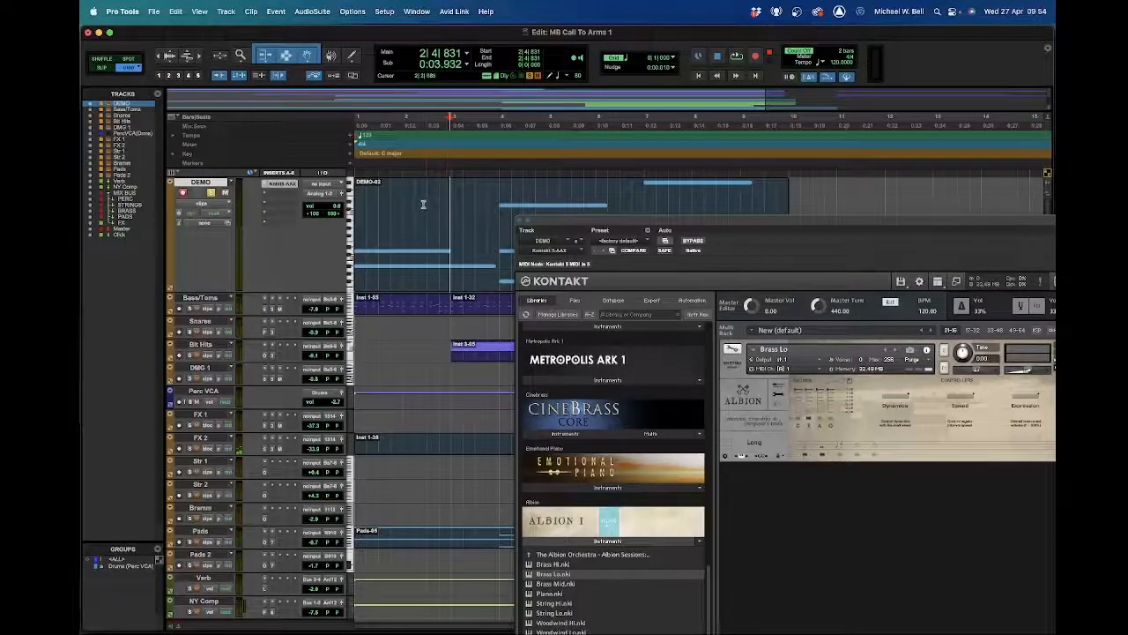
pyautogui.click(424, 205)
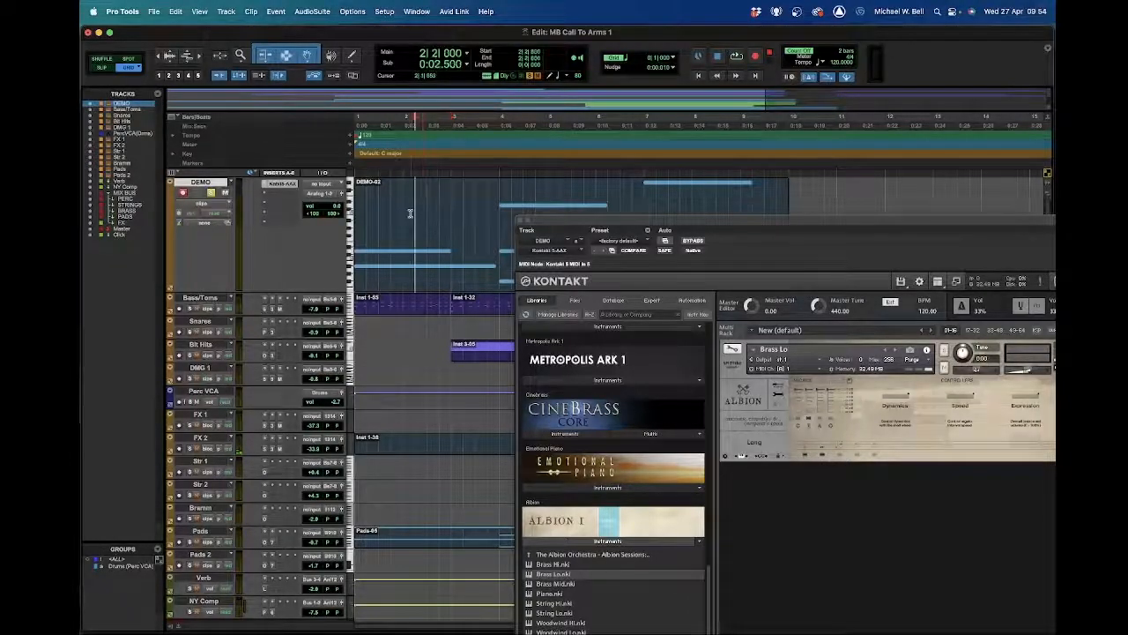
pyautogui.moveTo(675, 220); pyautogui.dragTo(482, 102)
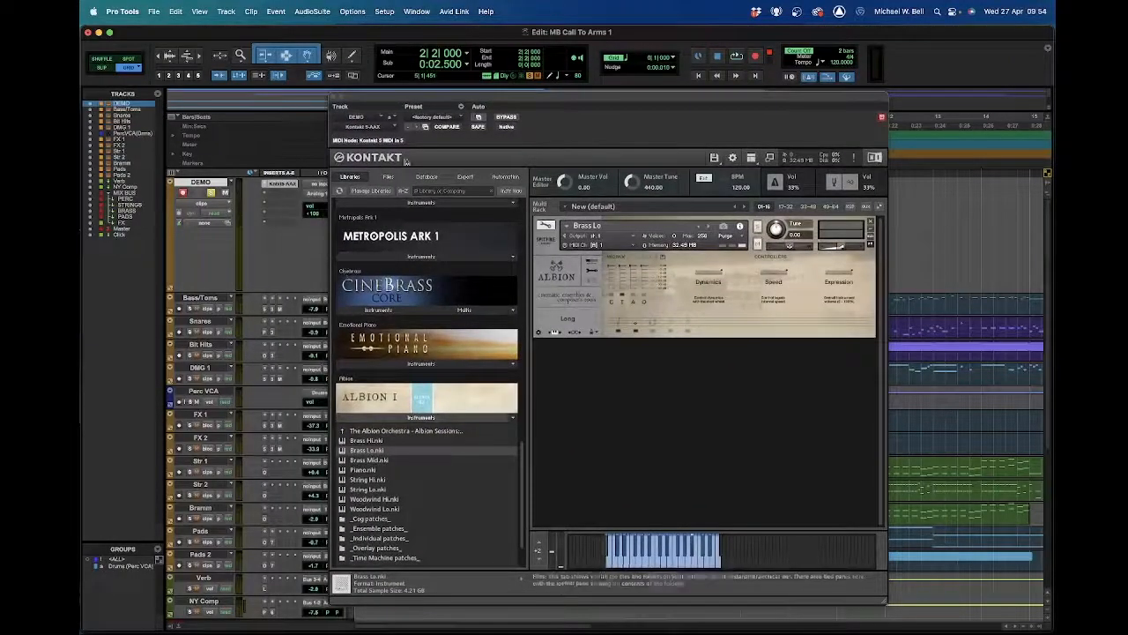
pyautogui.click(334, 97)
# - In the Mix window, inspect the Play instrument on Snares and the Cinematic Percussion instrument on Bit Hits, and return to the Edit window
pyautogui.press('super+equal')
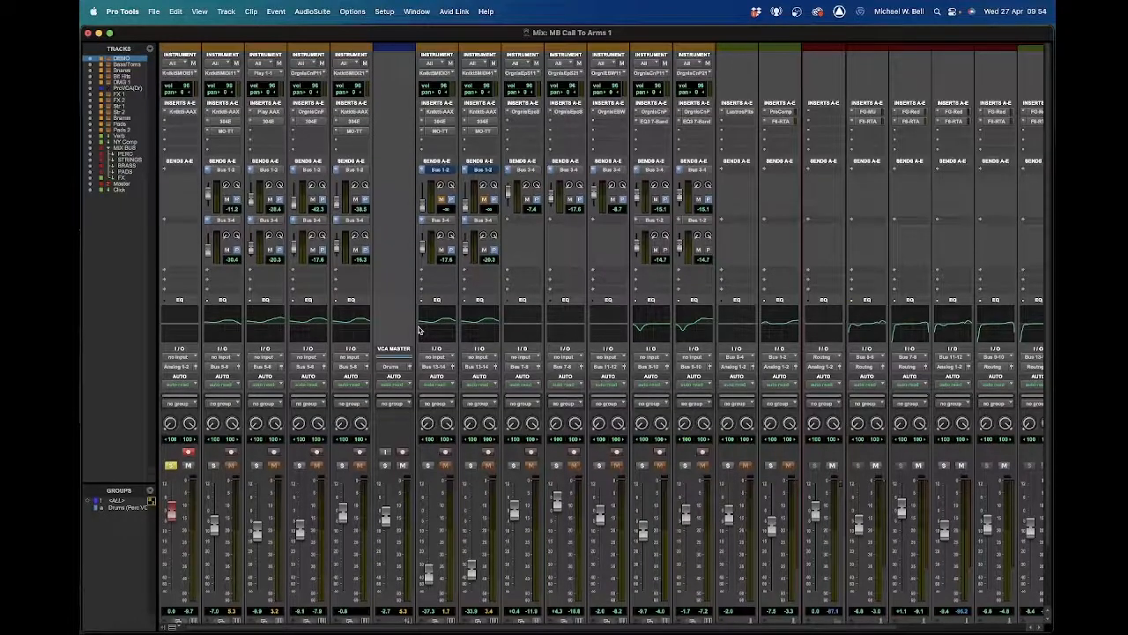
pyautogui.click(274, 114)
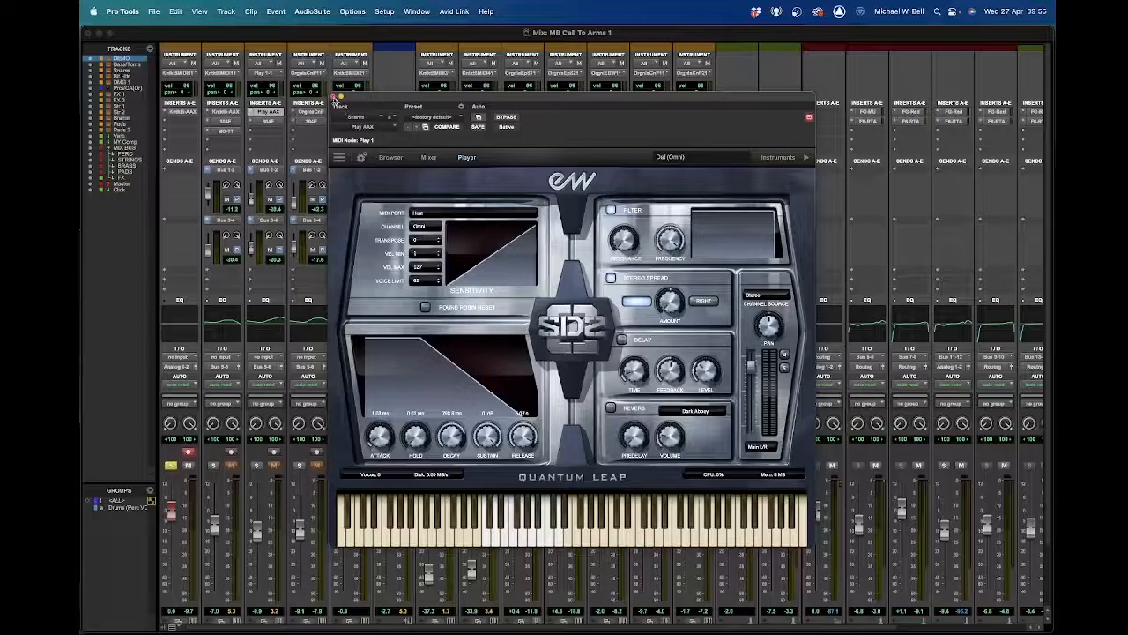
pyautogui.click(335, 97)
pyautogui.click(310, 112)
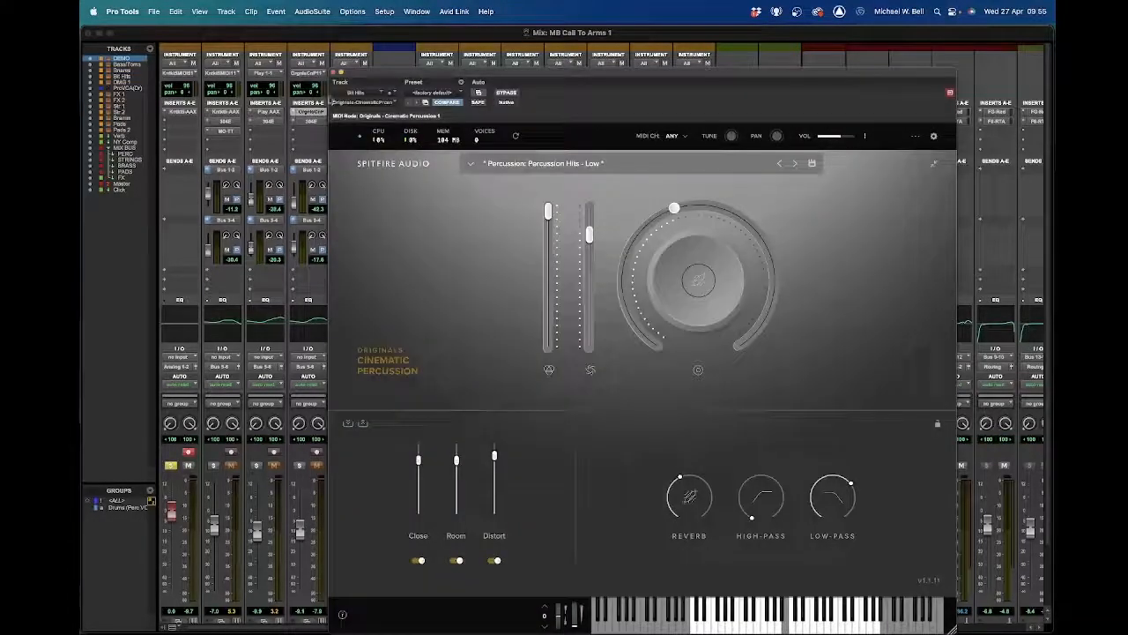
pyautogui.click(337, 72)
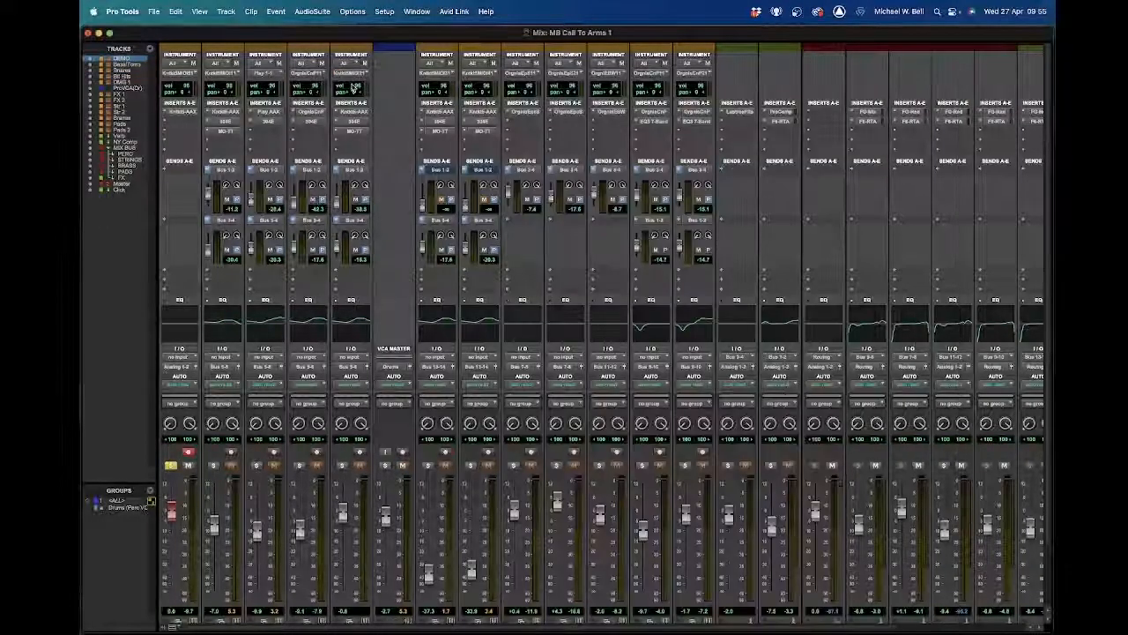
pyautogui.press('super+equal')
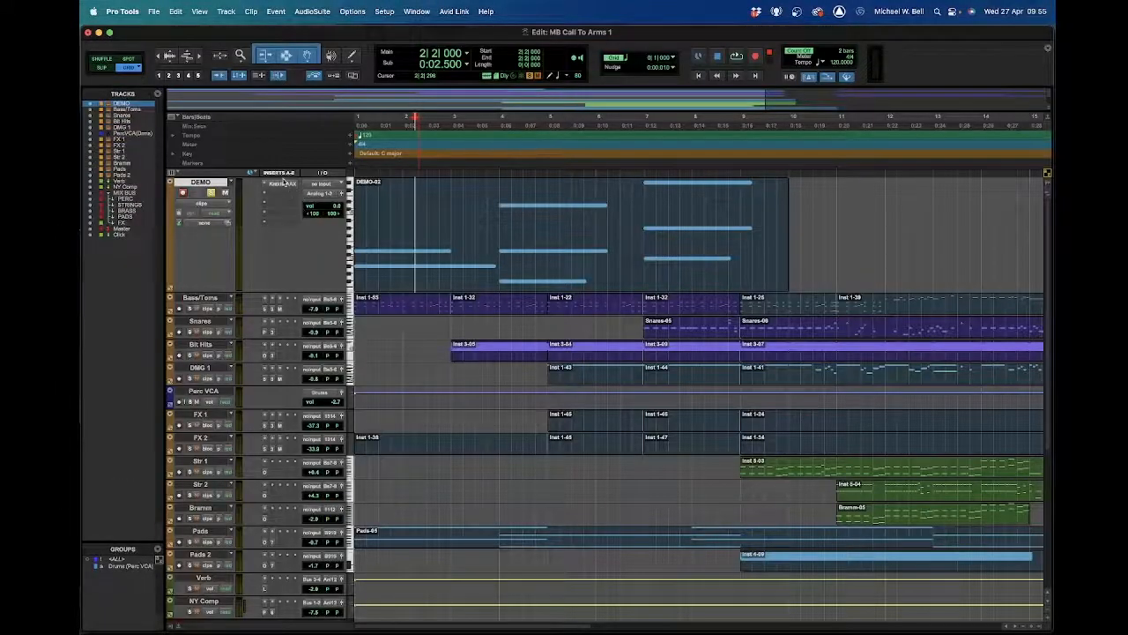
# - Reopen Kontakt on the DEMO track and add Brass Hi.nki from the Albion I library below Brass Lo
pyautogui.click(284, 183)
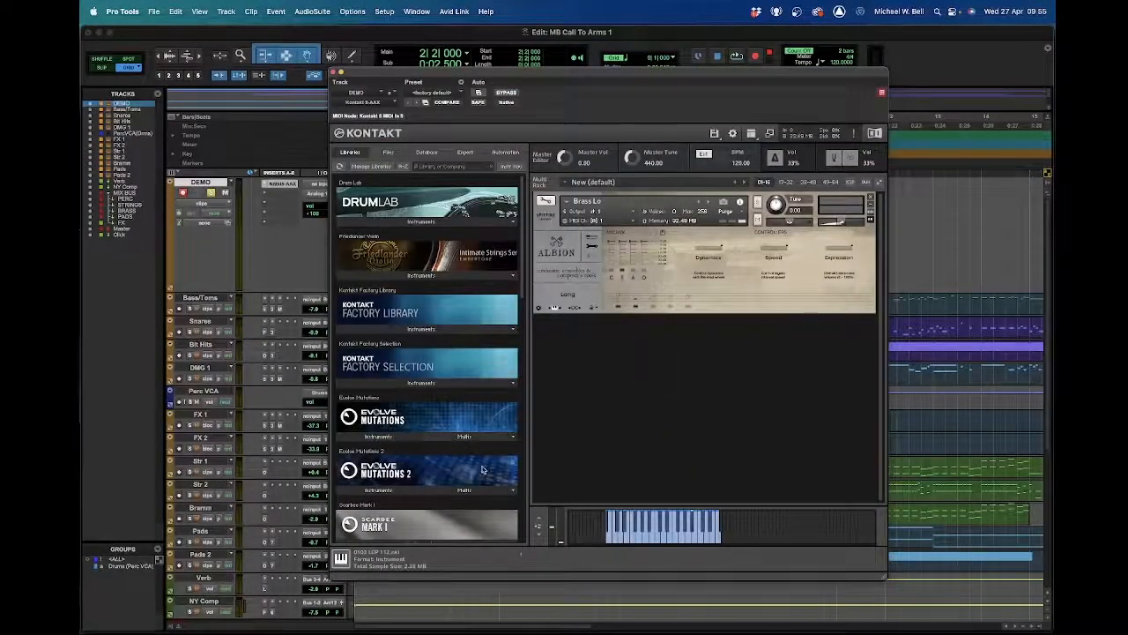
pyautogui.scroll(-10, 482, 470)
pyautogui.scroll(-3, 482, 470)
pyautogui.click(423, 479)
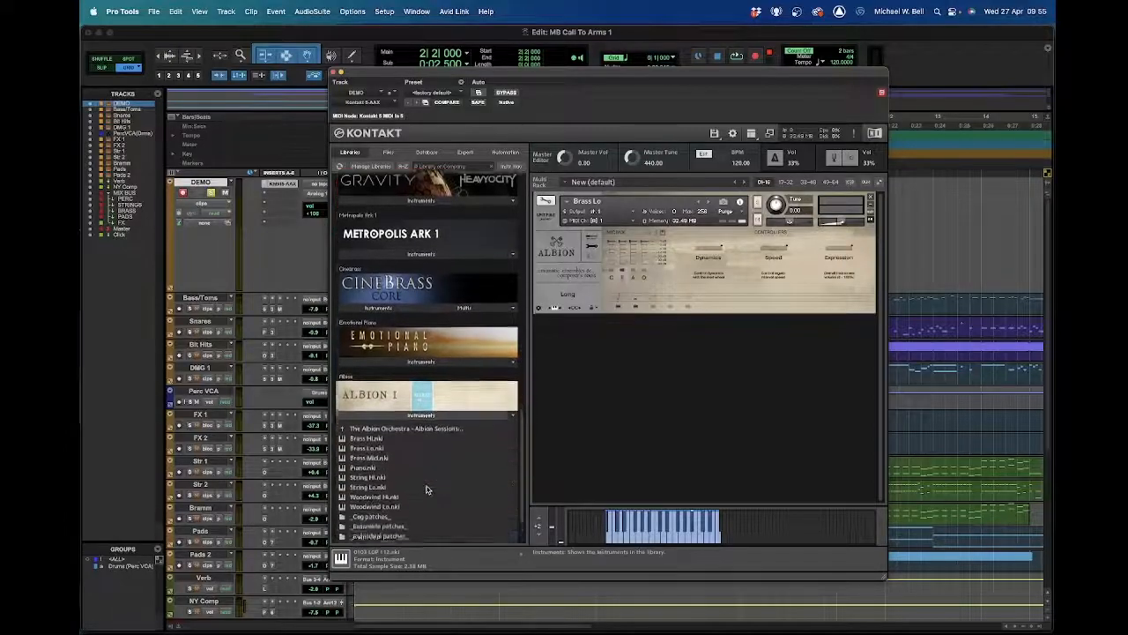
pyautogui.click(395, 418)
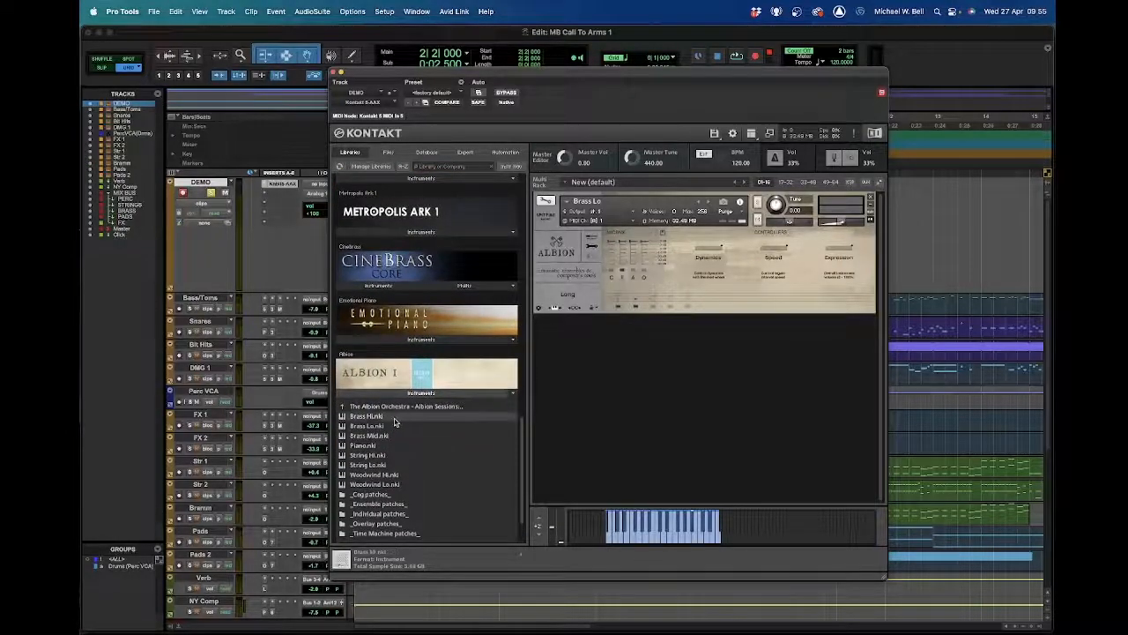
pyautogui.moveTo(607, 414); pyautogui.dragTo(628, 406)
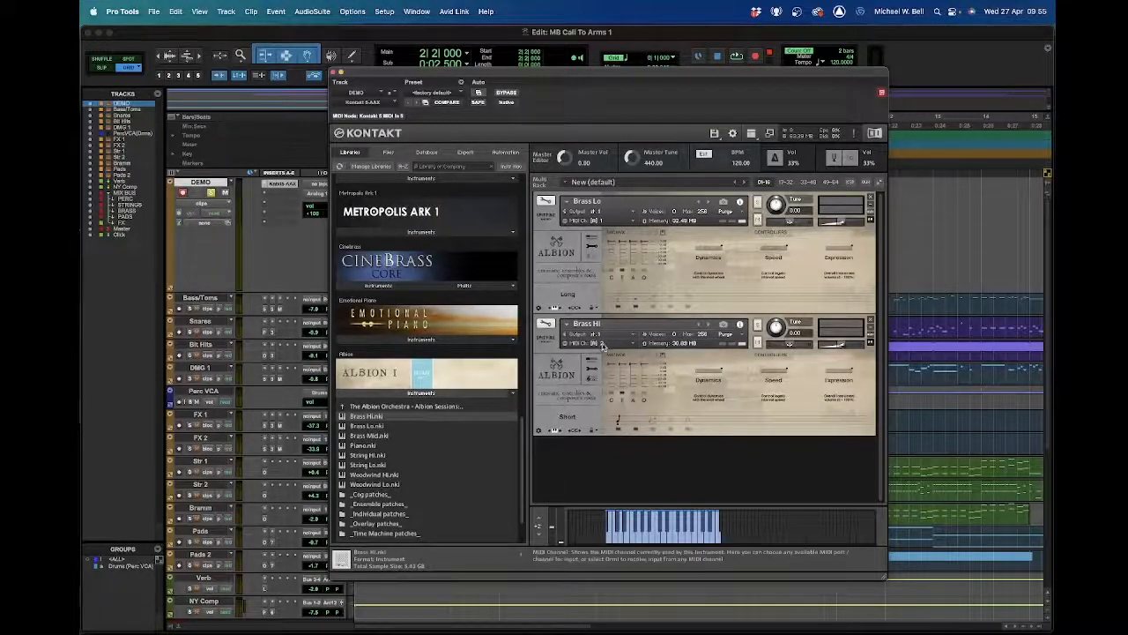
# - Assign the Brass Hi instrument's MIDI input to a channel of Port A [from host]
pyautogui.click(603, 343)
pyautogui.moveTo(608, 362)
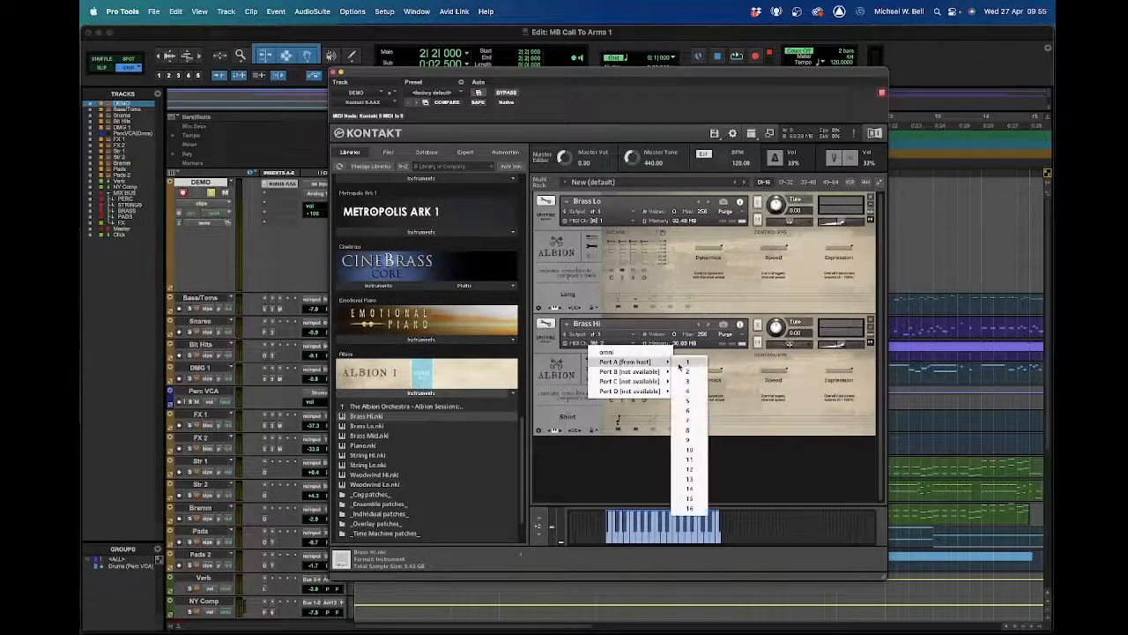
pyautogui.click(681, 368)
# - Play the DEMO clip to audition the Brass Lo and Brass Hi instruments, and close the Kontakt window
pyautogui.moveTo(582, 79); pyautogui.dragTo(504, 161)
pyautogui.click(412, 203)
pyautogui.press('space')
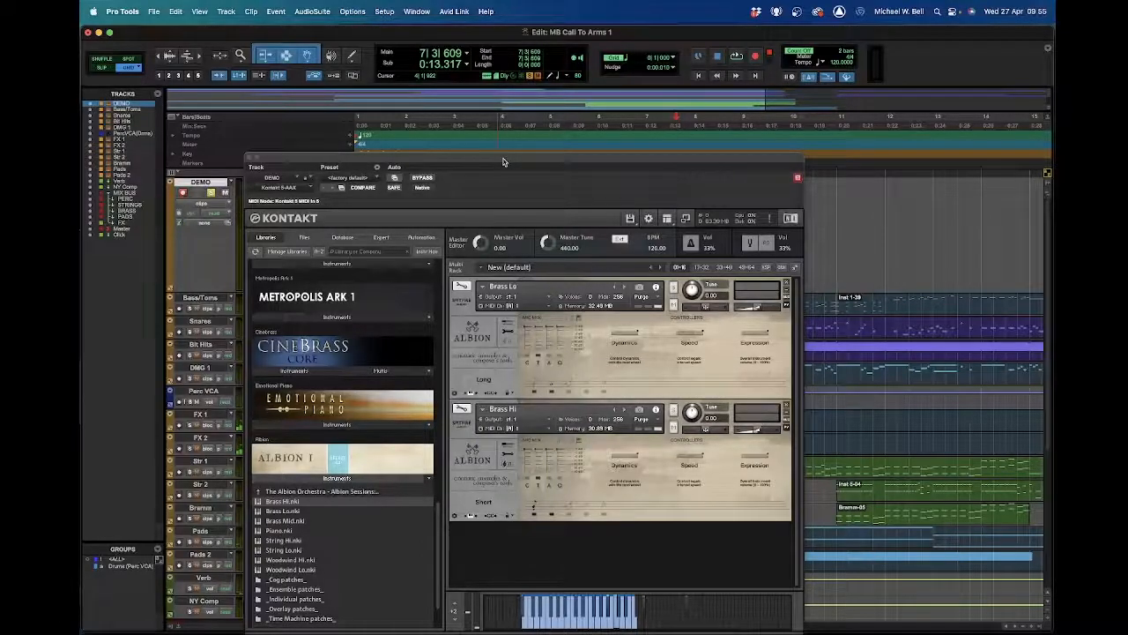
pyautogui.click(251, 158)
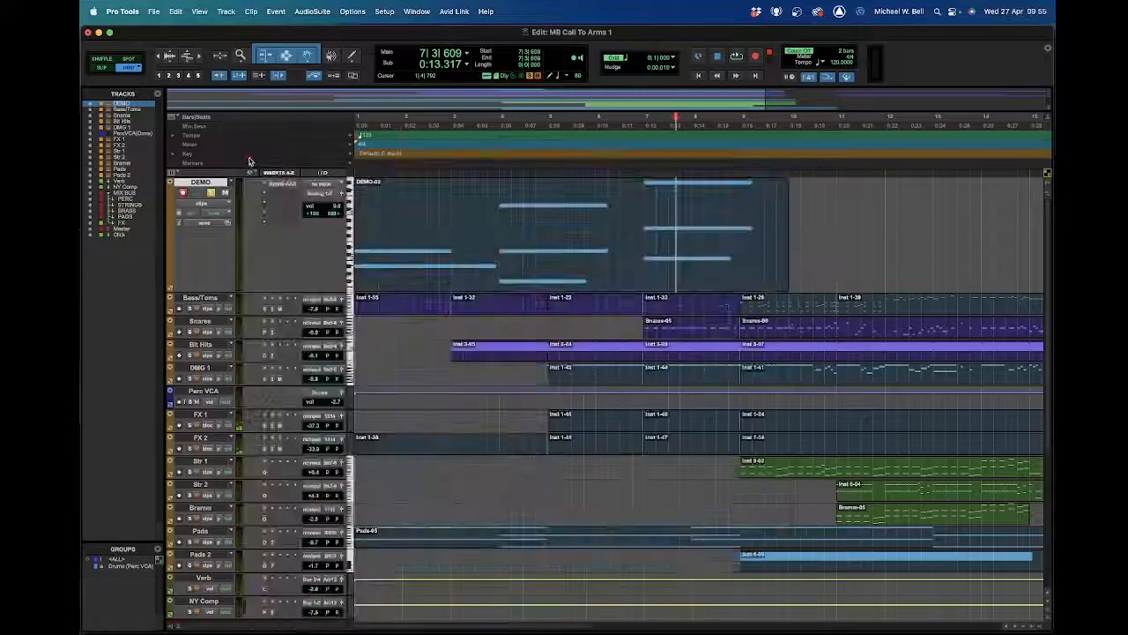
# - Create five new MIDI tracks below the DEMO track
pyautogui.press('super+shift+n')
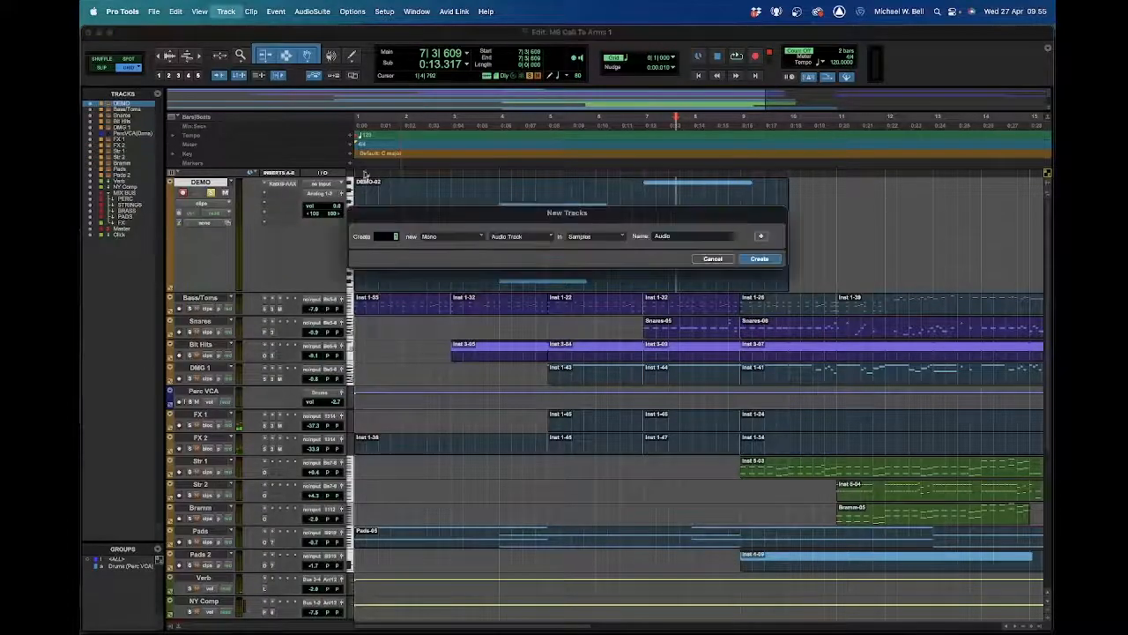
pyautogui.click(491, 238)
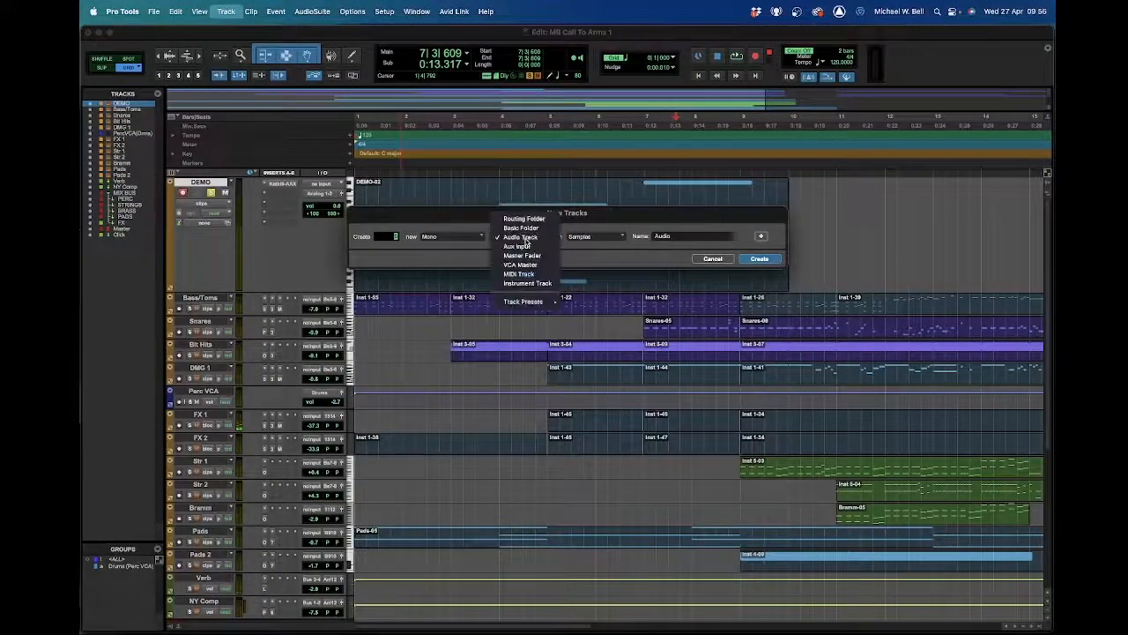
pyautogui.click(555, 272)
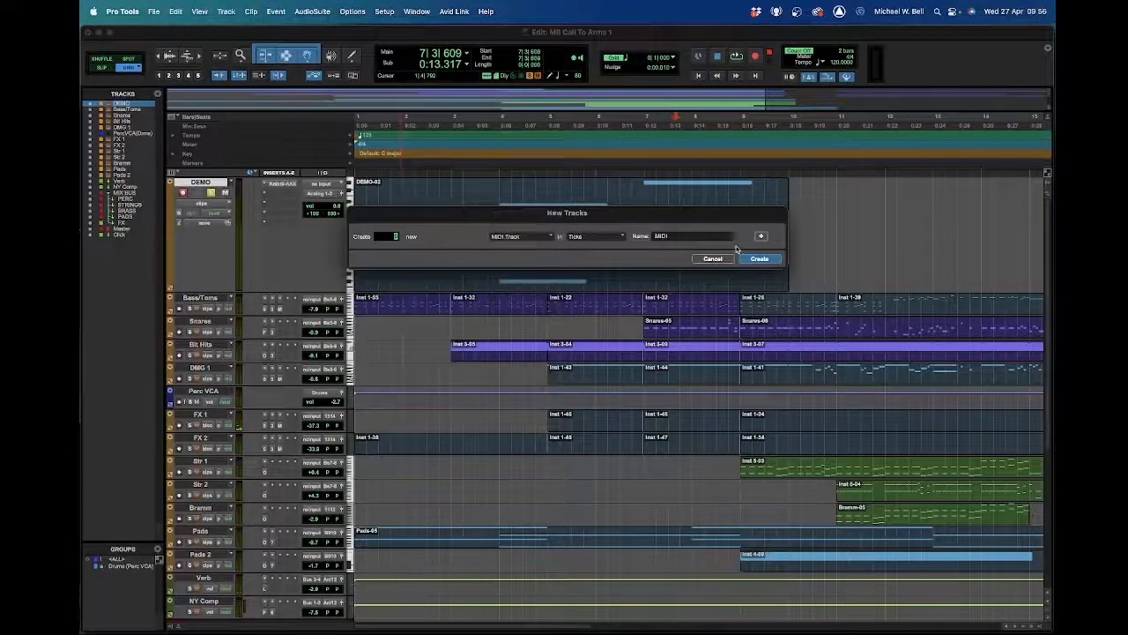
pyautogui.press('Return')
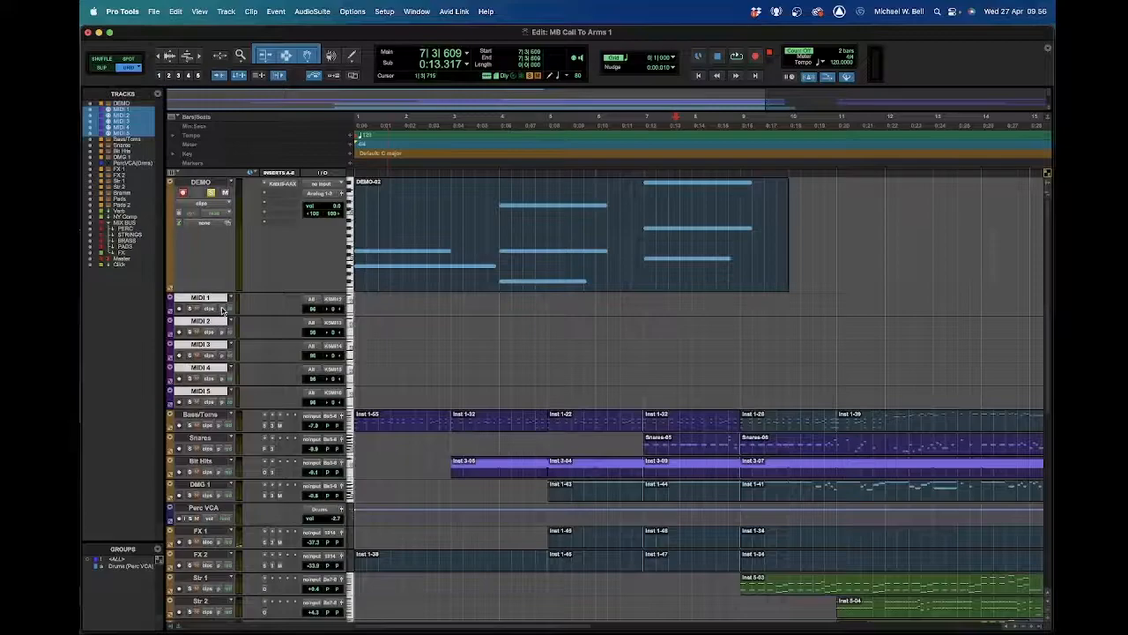
# - In the Mix window, rename track MIDI 1 as Brass Lo and MIDI 2 as Brass Hi
pyautogui.press('super+equal')
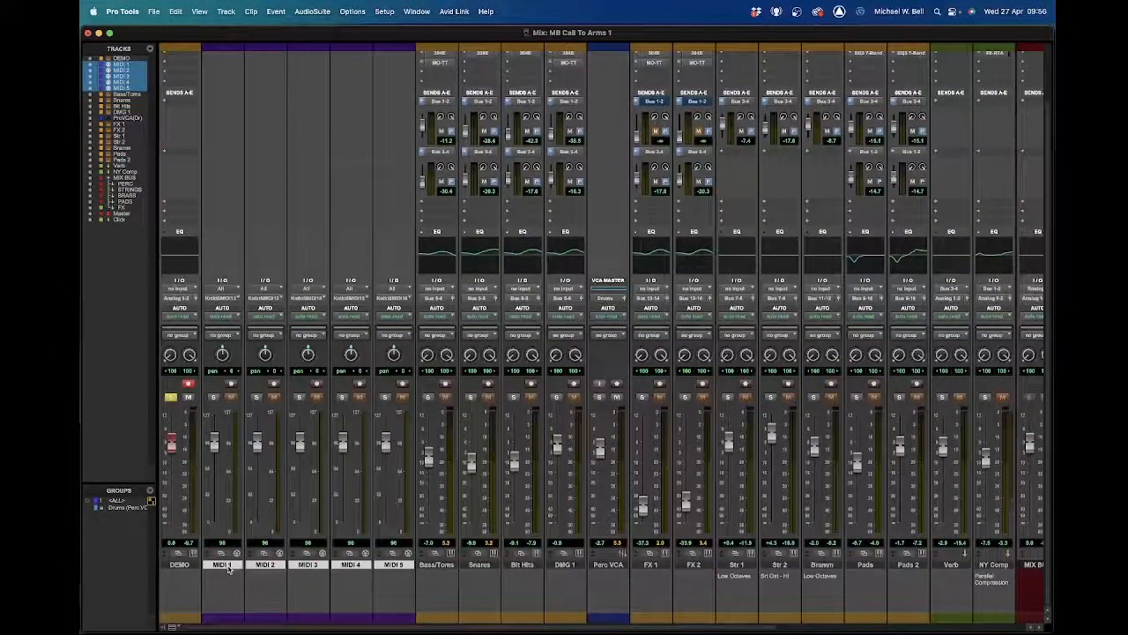
pyautogui.doubleClick(222, 565)
pyautogui.write('Brass Lo')
pyautogui.press('Return')
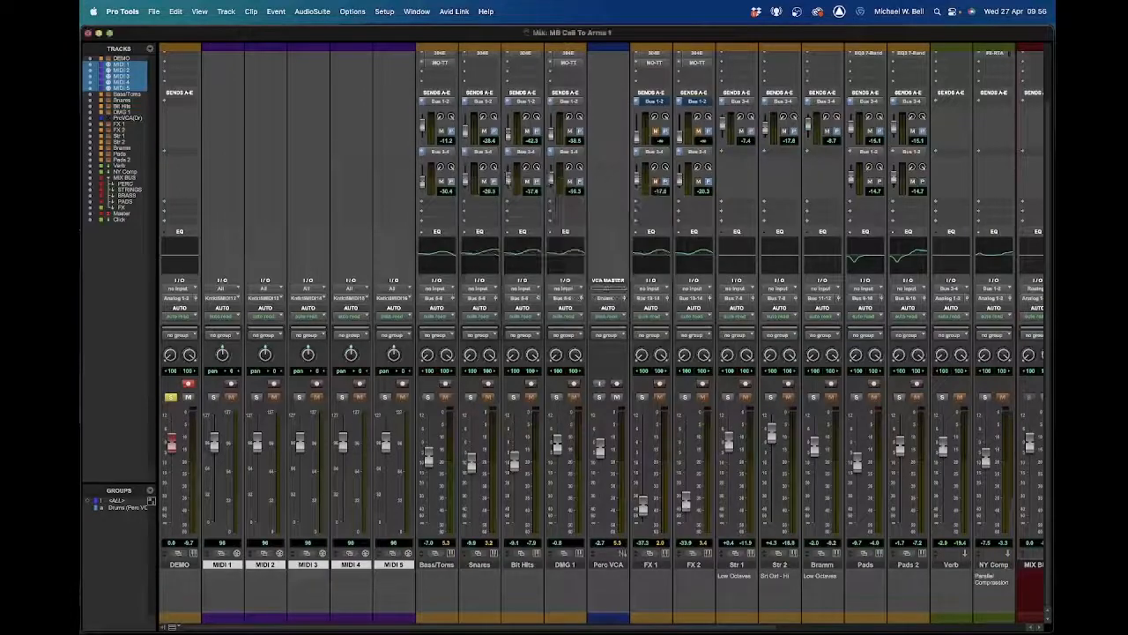
pyautogui.doubleClick(264, 565)
pyautogui.write('Brass Hi')
pyautogui.press('Return')
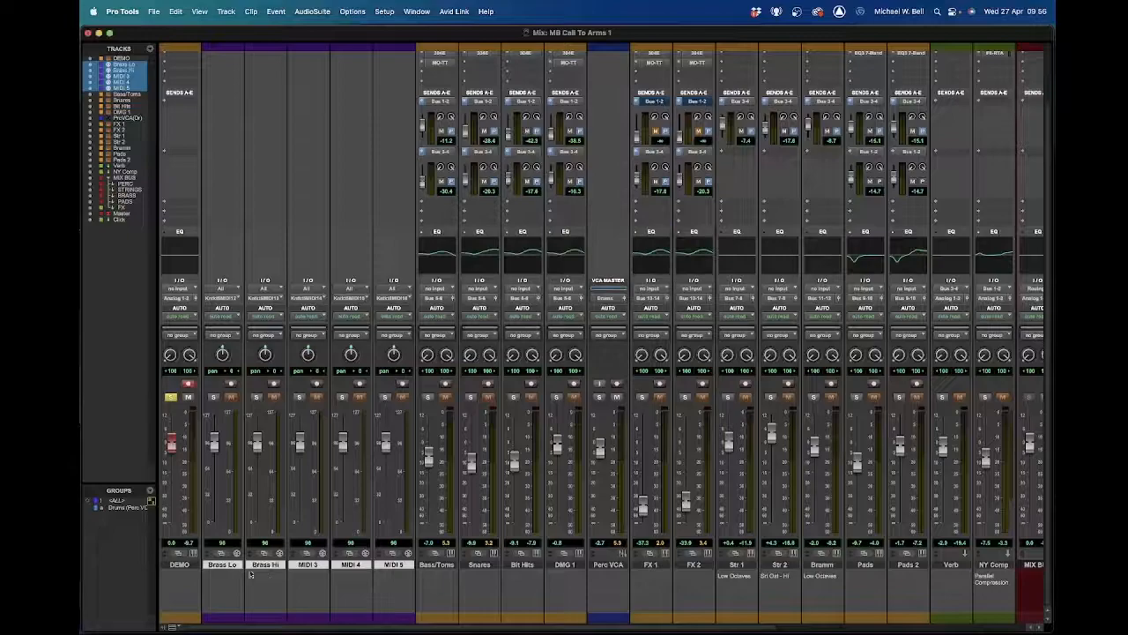
# - Open the MIDI output choices for the Brass Lo track and show the channels of the Bass/Toms Kontakt 5 input
pyautogui.click(231, 299)
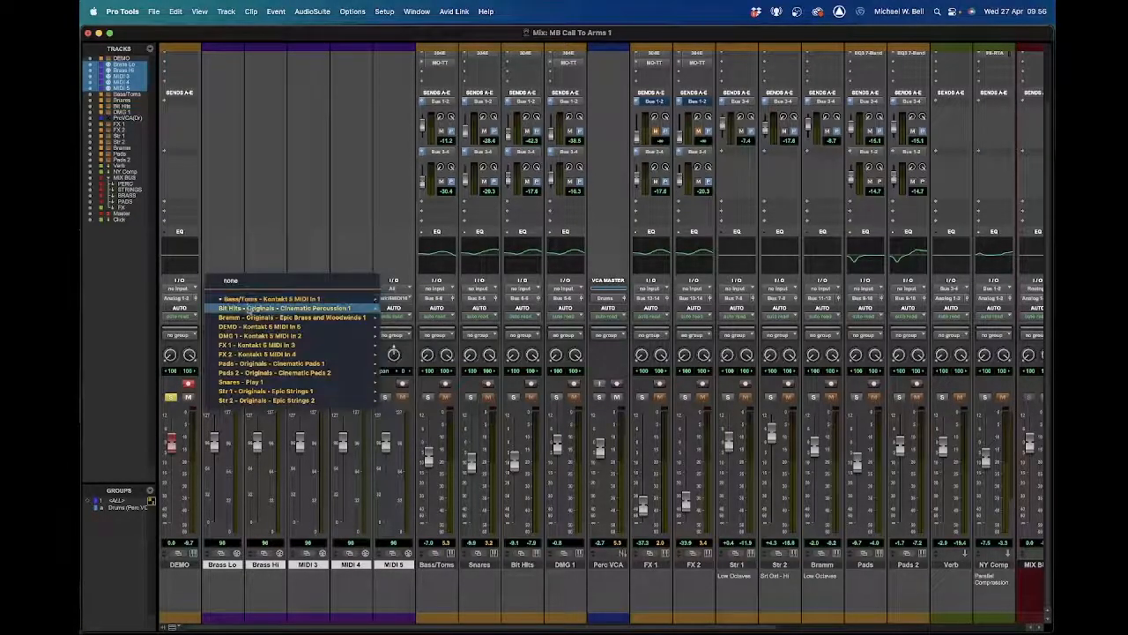
pyautogui.moveTo(255, 301)
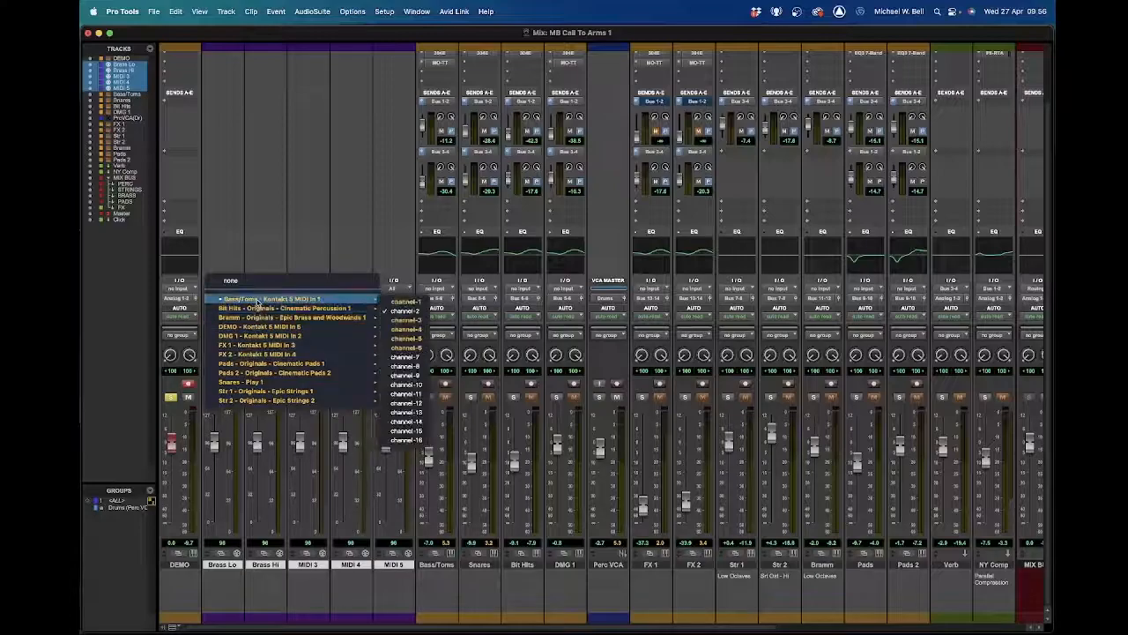
# - Route the Brass Lo track's output to DEMO - Kontakt 5 MIDI in 5 on channel-1 and Brass Hi's output to channel-2
pyautogui.moveTo(265, 320)
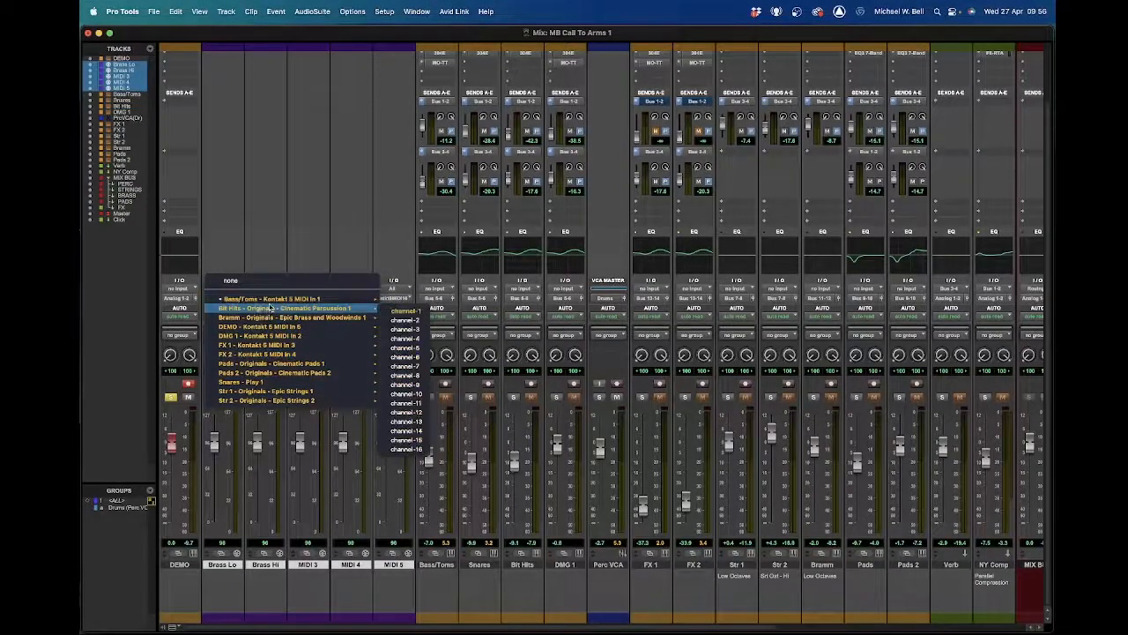
pyautogui.click(269, 270)
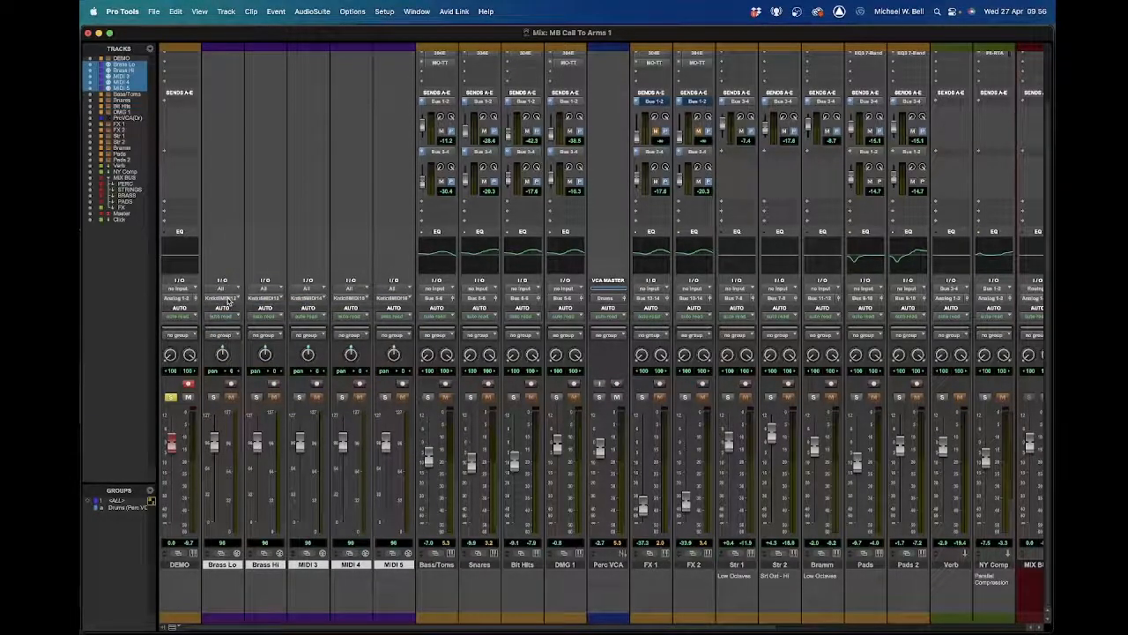
pyautogui.click(228, 300)
pyautogui.moveTo(246, 302)
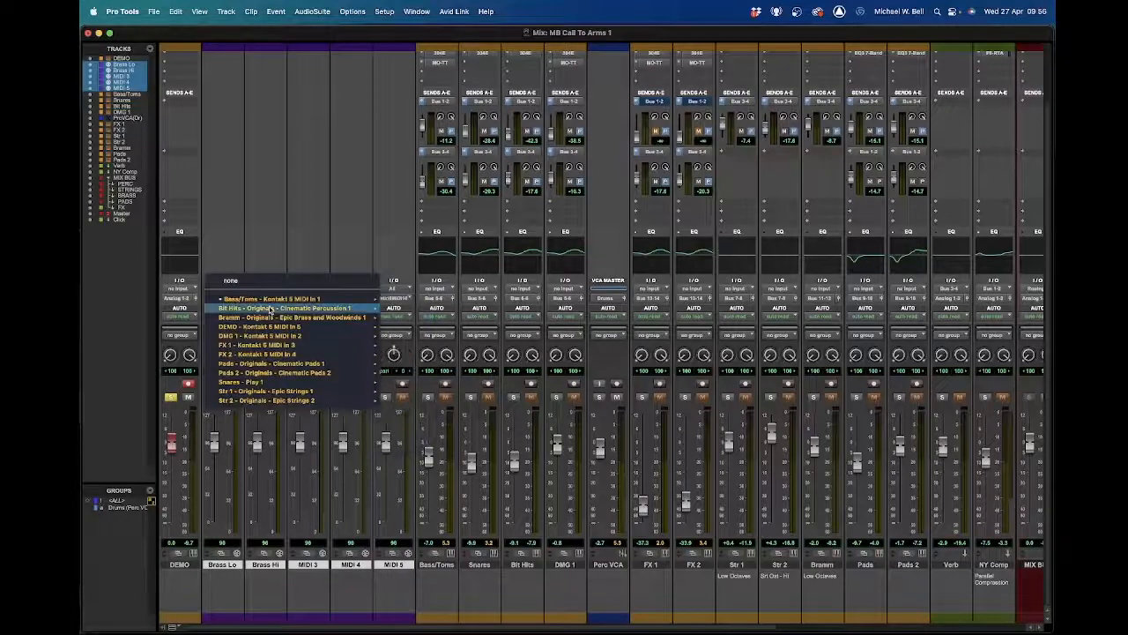
pyautogui.moveTo(251, 328)
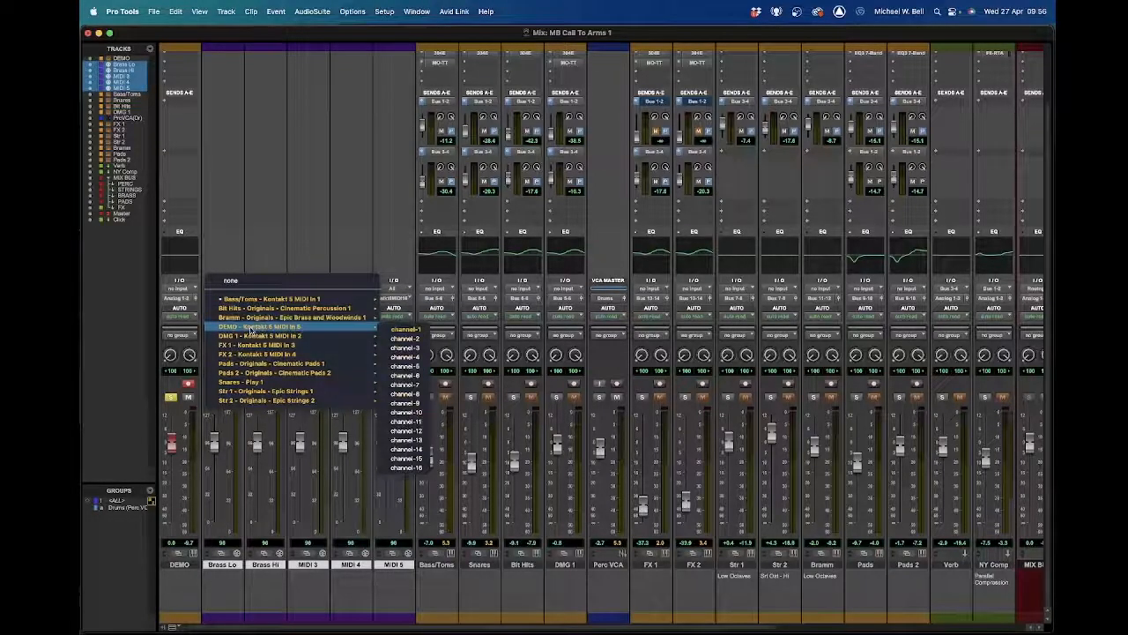
pyautogui.keyDown('alt'); pyautogui.keyDown('shift'); pyautogui.click(398, 330); pyautogui.keyUp('shift'); pyautogui.keyUp('alt')
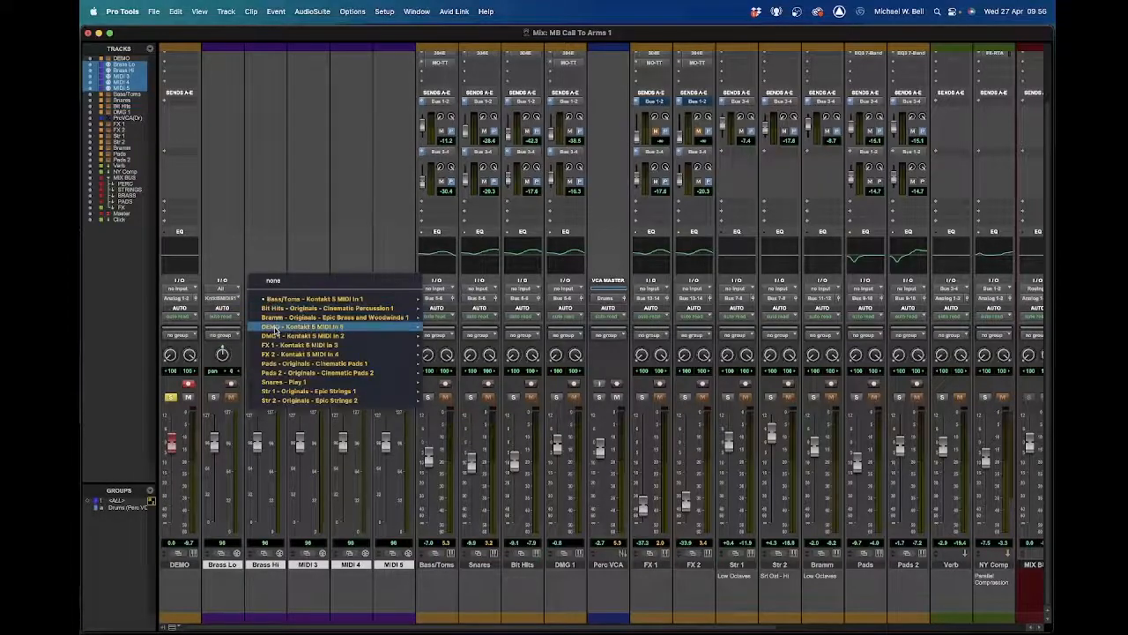
pyautogui.moveTo(275, 327)
pyautogui.click(446, 339)
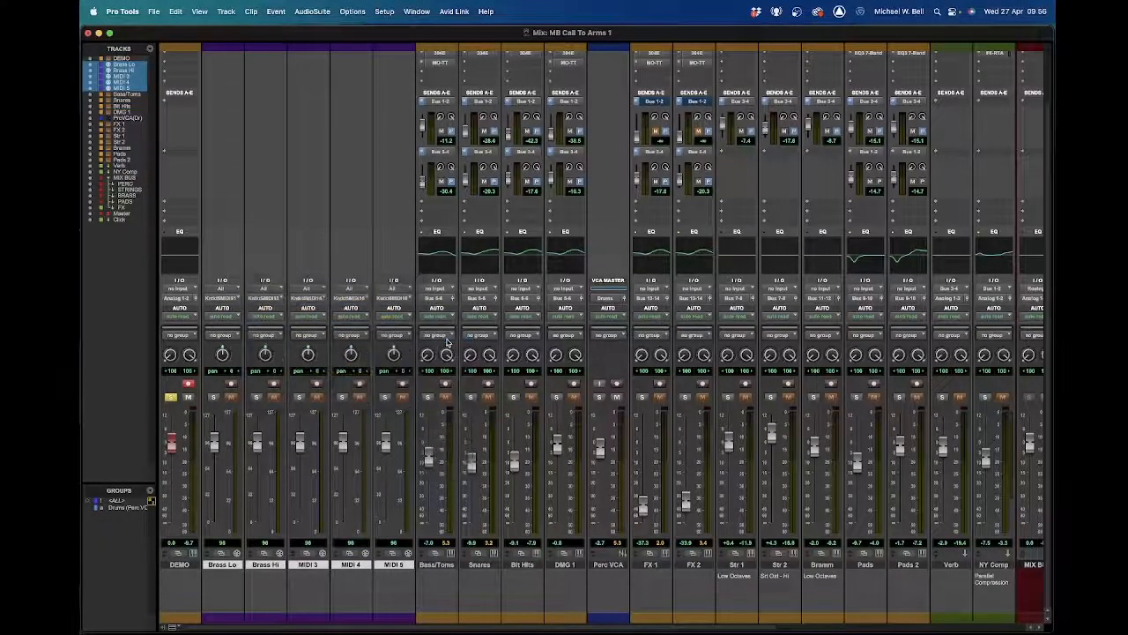
# - In the Edit window, place the DEMO-02 clip from the DEMO track on both the Brass Lo and Brass Hi tracks
pyautogui.press('super+equal')
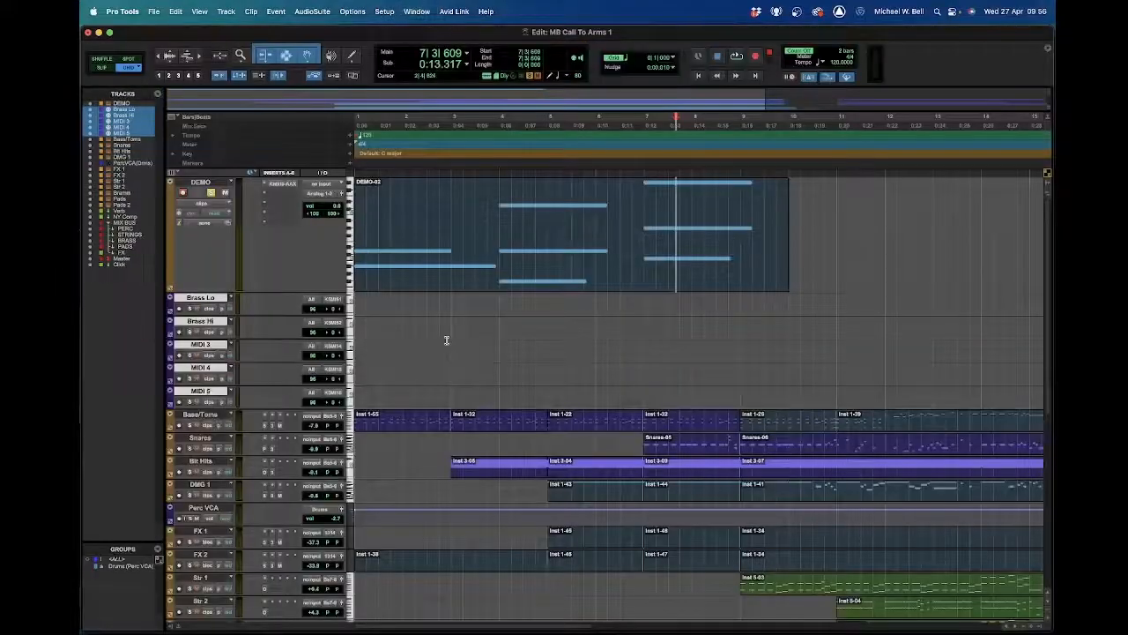
pyautogui.click(462, 288)
pyautogui.moveTo(462, 289); pyautogui.dragTo(458, 325)
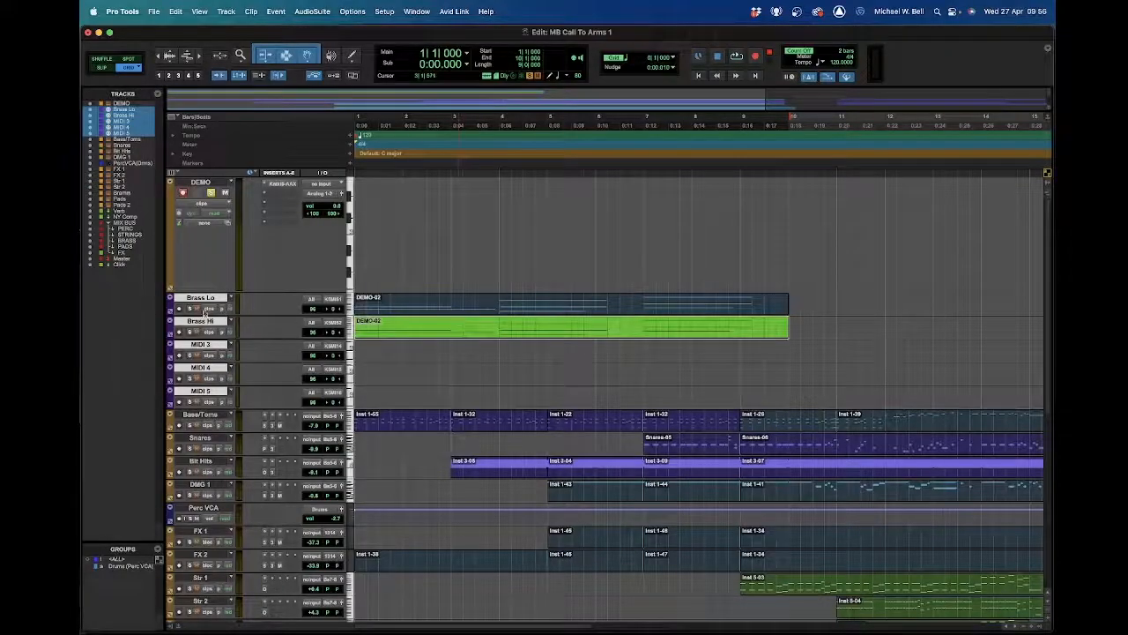
# - Rename the DEMO track as BRASS 1
pyautogui.doubleClick(201, 182)
pyautogui.press('Right')
pyautogui.write('Bras')
pyautogui.press('BackSpace')
pyautogui.press('BackSpace')
pyautogui.press('BackSpace')
pyautogui.press('BackSpace')
pyautogui.press('BackSpace')
pyautogui.write('BRASS')
pyautogui.press('Return')
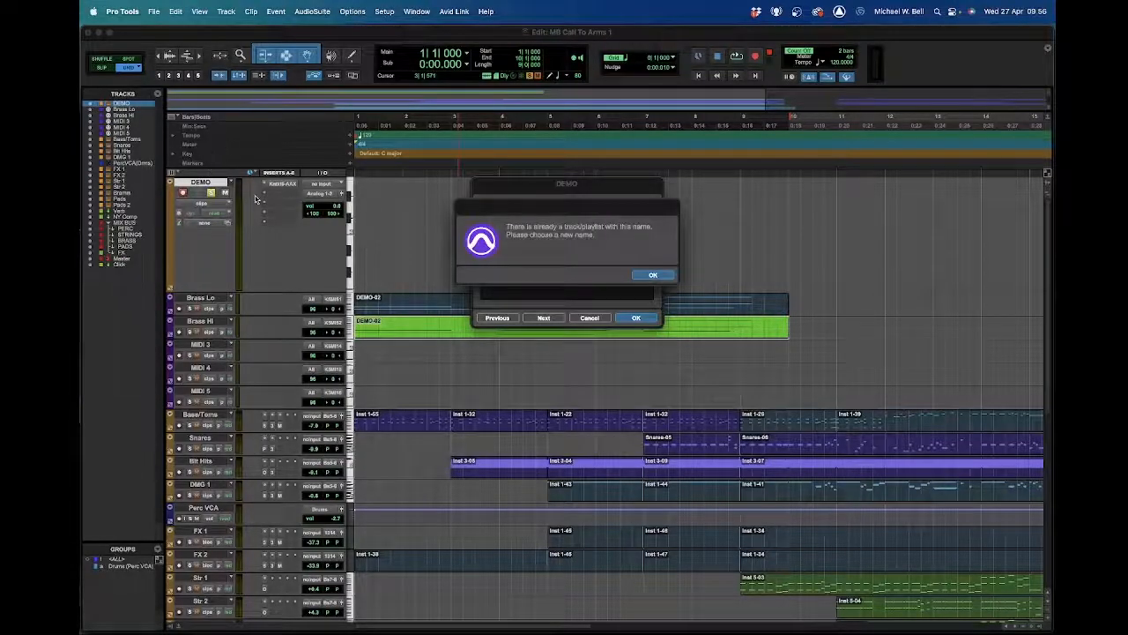
pyautogui.click(654, 275)
pyautogui.click(558, 214)
pyautogui.write('1')
pyautogui.press('Return')
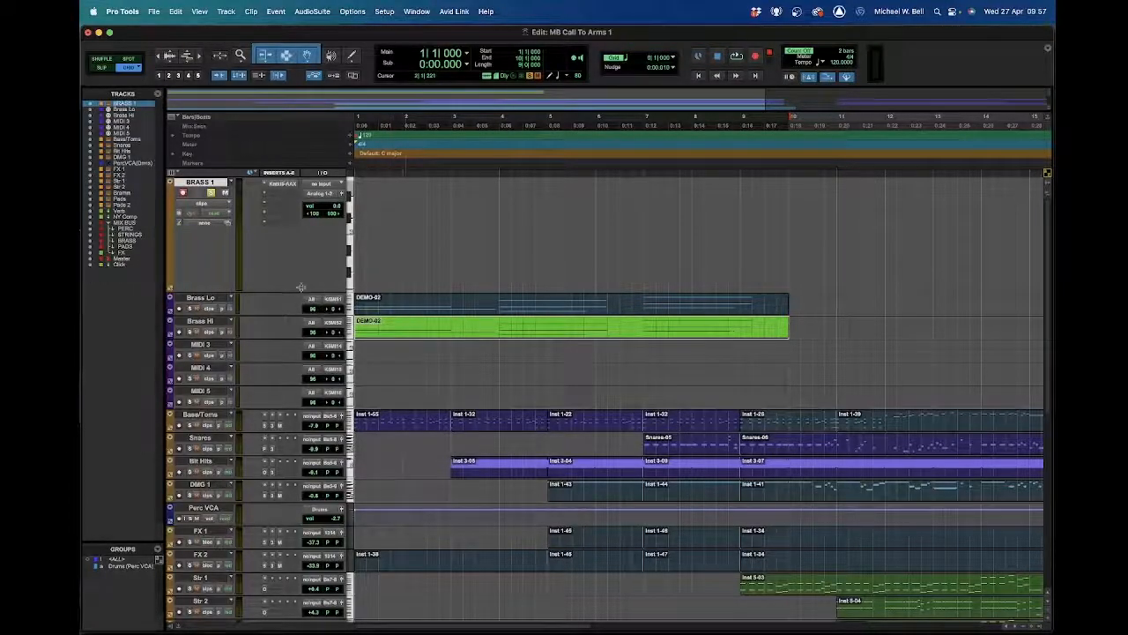
# - Set the Brass Hi instrument's MIDI channel to port A, channel 2 in the BRASS 1 track's Kontakt plug-in, and close the plug-in
pyautogui.click(280, 184)
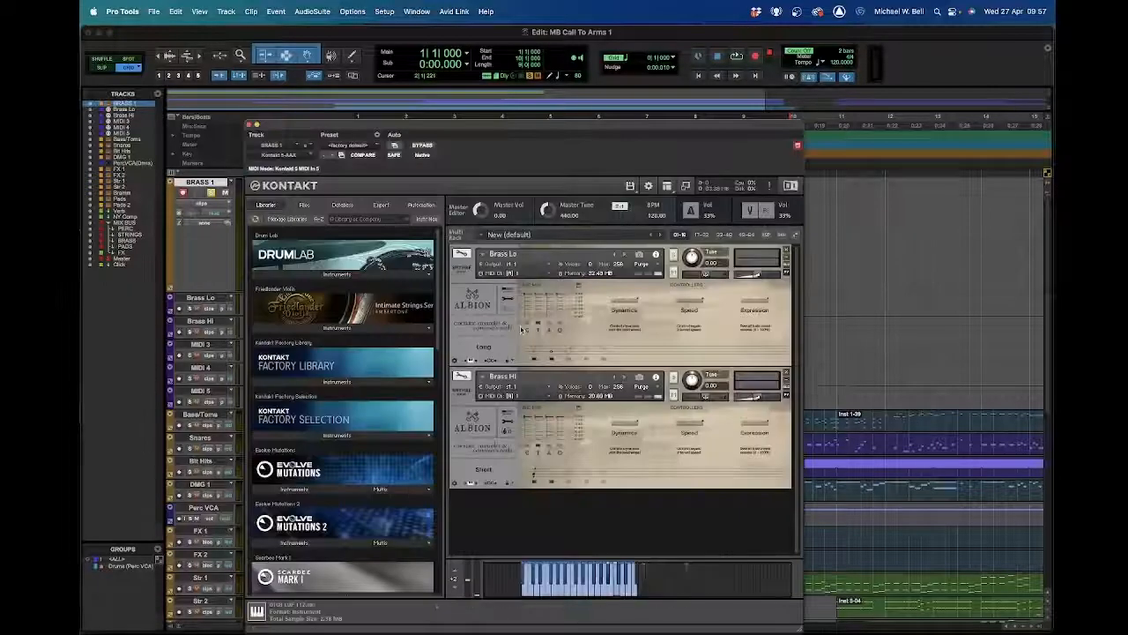
pyautogui.click(518, 397)
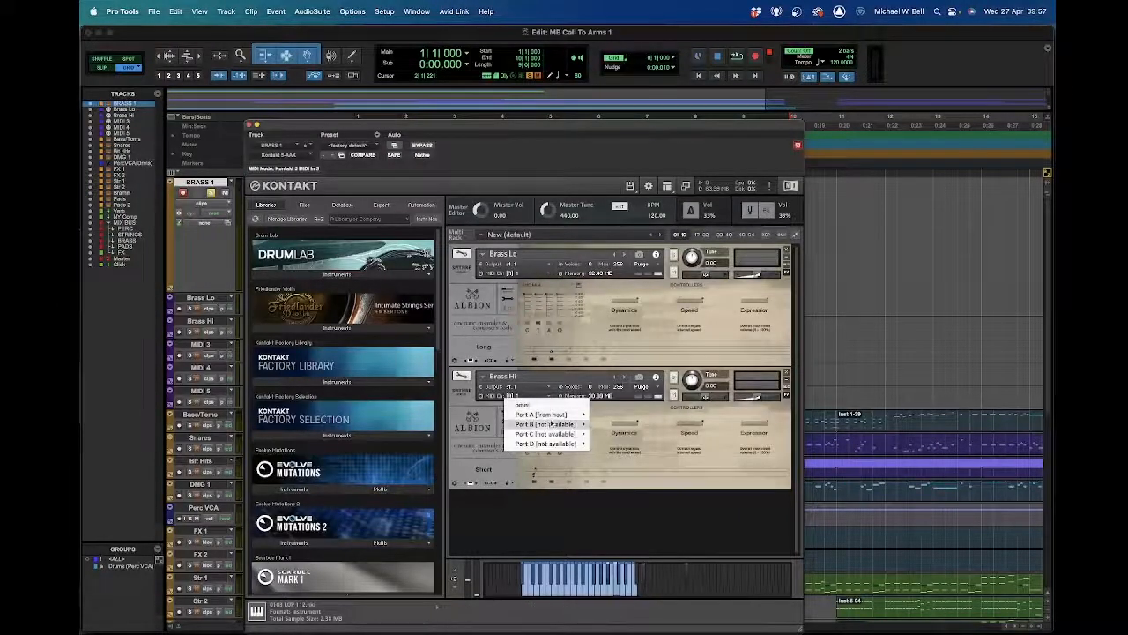
pyautogui.moveTo(569, 417)
pyautogui.click(604, 424)
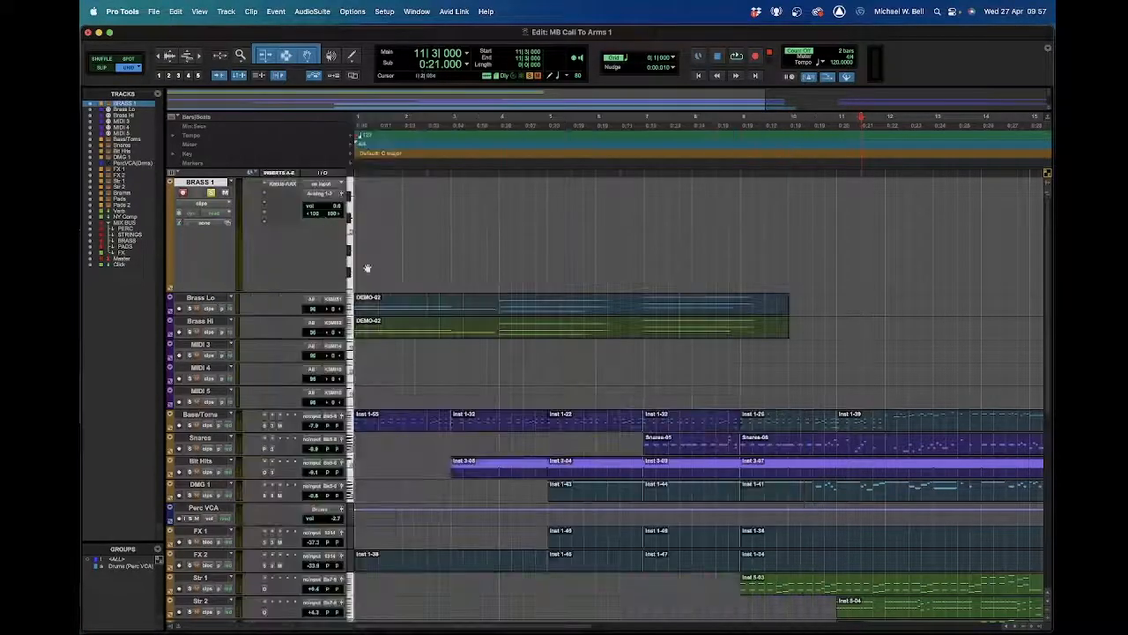
pyautogui.click(250, 124)
# - Delete the highest notes of the chords at bars 4 and 7 in the Brass Lo clip
pyautogui.click(450, 331)
pyautogui.doubleClick(470, 313)
pyautogui.moveTo(503, 151); pyautogui.dragTo(753, 227)
pyautogui.press('Delete')
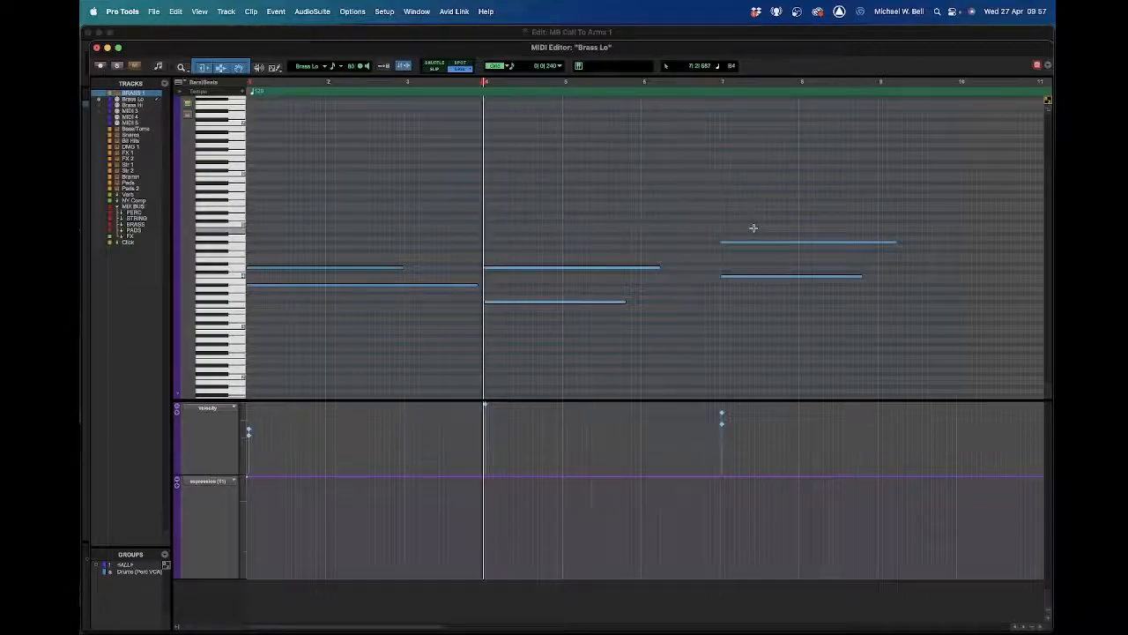
pyautogui.press('super+w')
# - Delete the lowest note of each chord in the Brass Hi clip and select the remaining notes
pyautogui.doubleClick(514, 330)
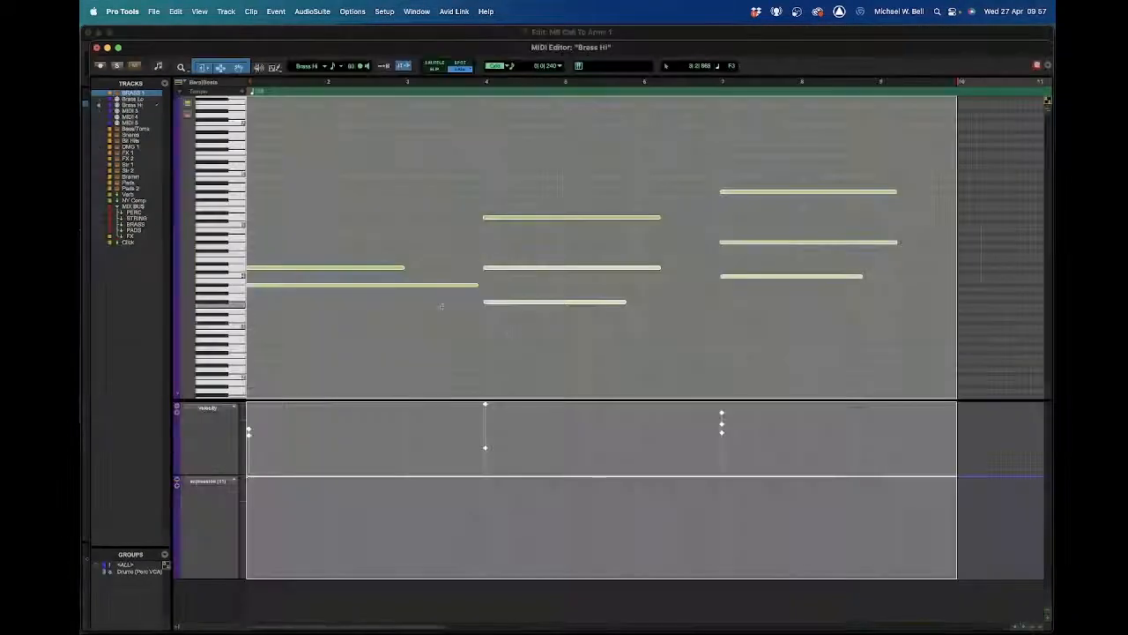
pyautogui.moveTo(365, 284); pyautogui.dragTo(516, 332)
pyautogui.press('Delete')
pyautogui.click(768, 277)
pyautogui.press('Delete')
pyautogui.moveTo(335, 145); pyautogui.dragTo(793, 294)
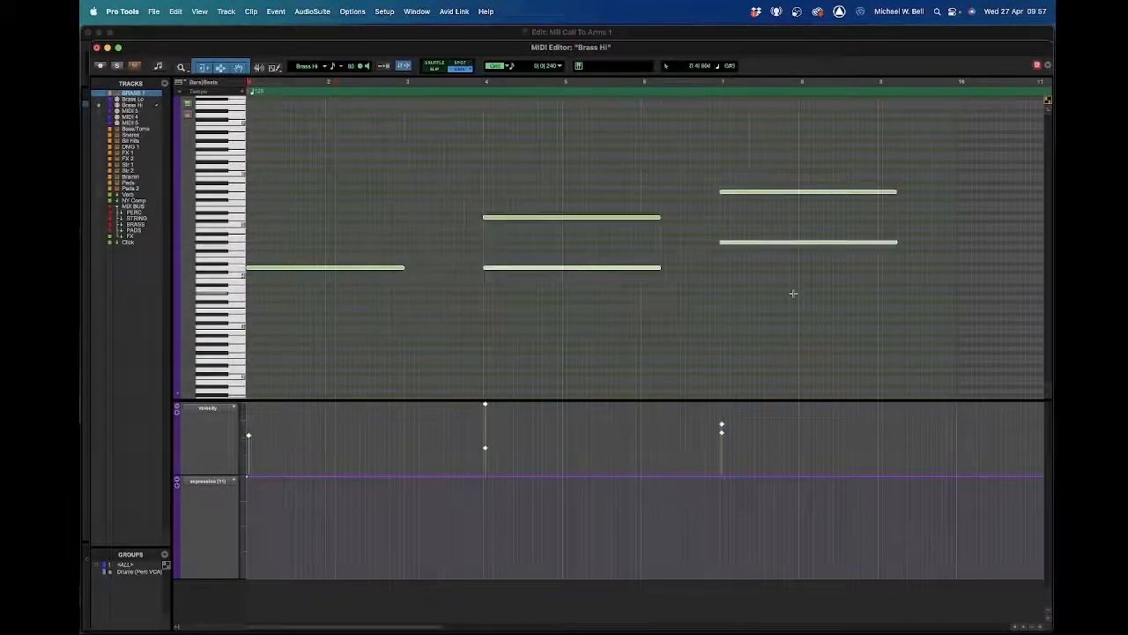
pyautogui.press('super+w')
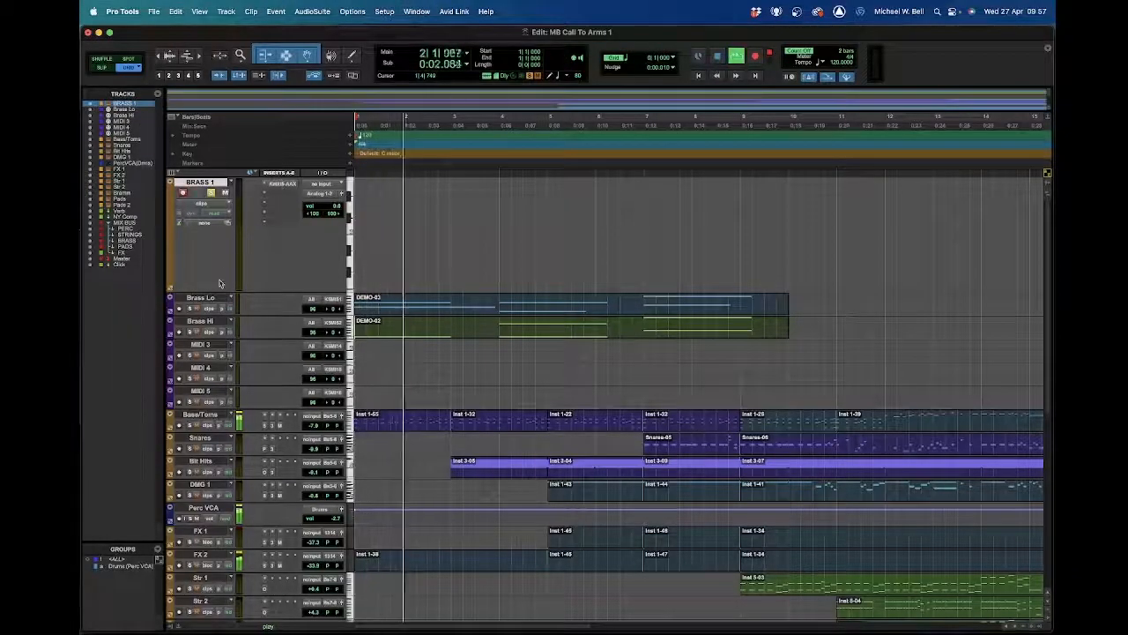
# - Solo the Brass Lo and Brass Hi tracks and audition them with the BRASS 1 Kontakt plug-in open
pyautogui.click(190, 310)
pyautogui.click(190, 333)
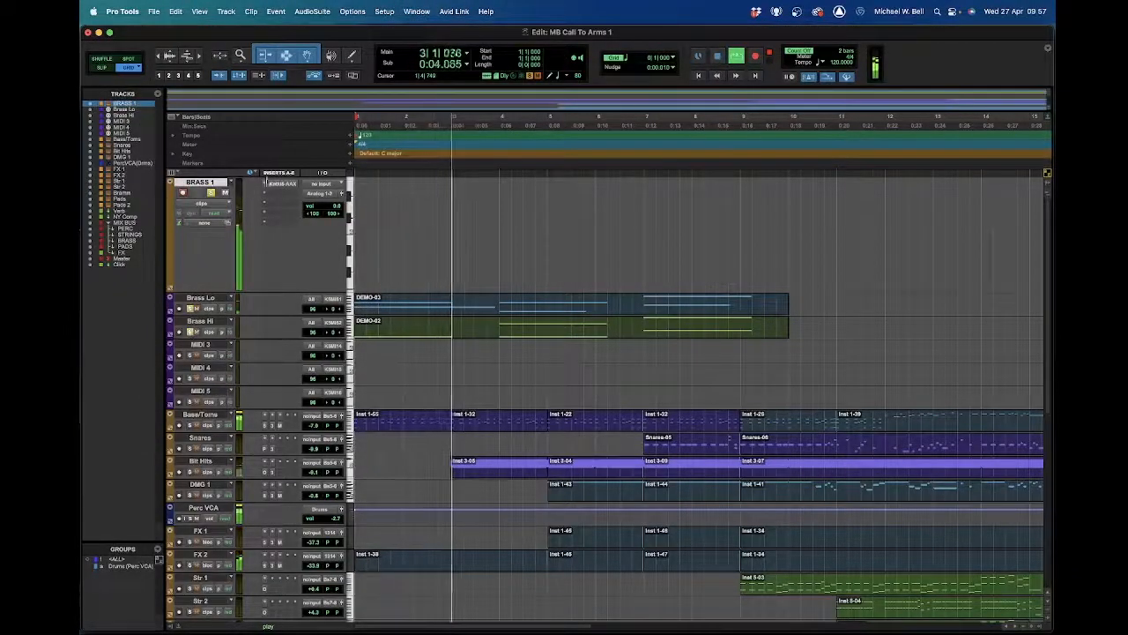
pyautogui.click(282, 184)
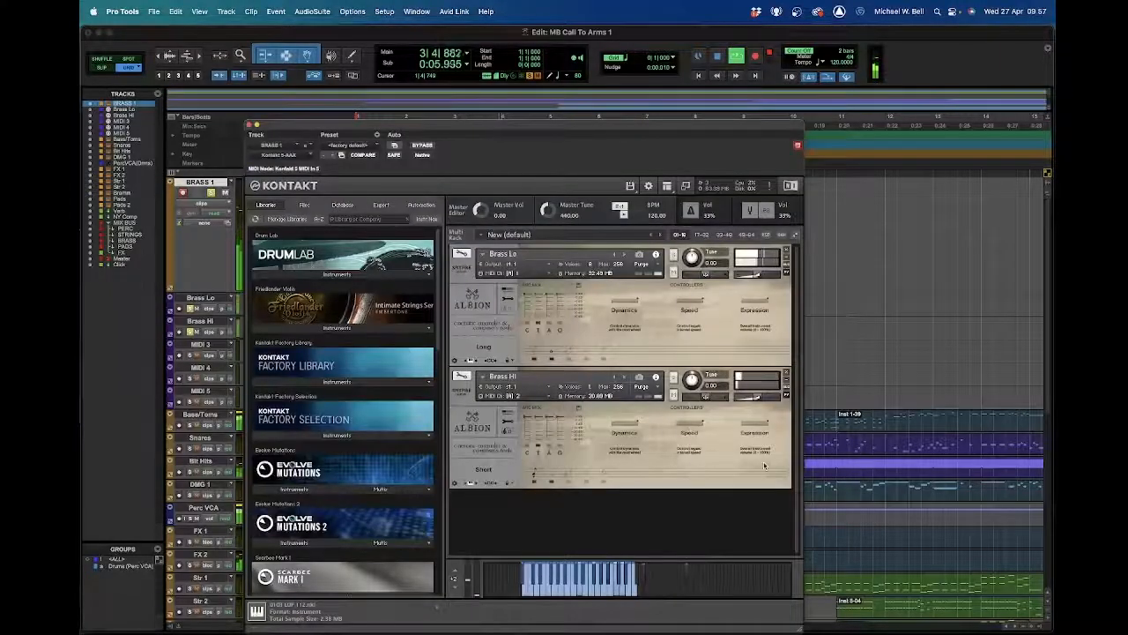
pyautogui.press('space')
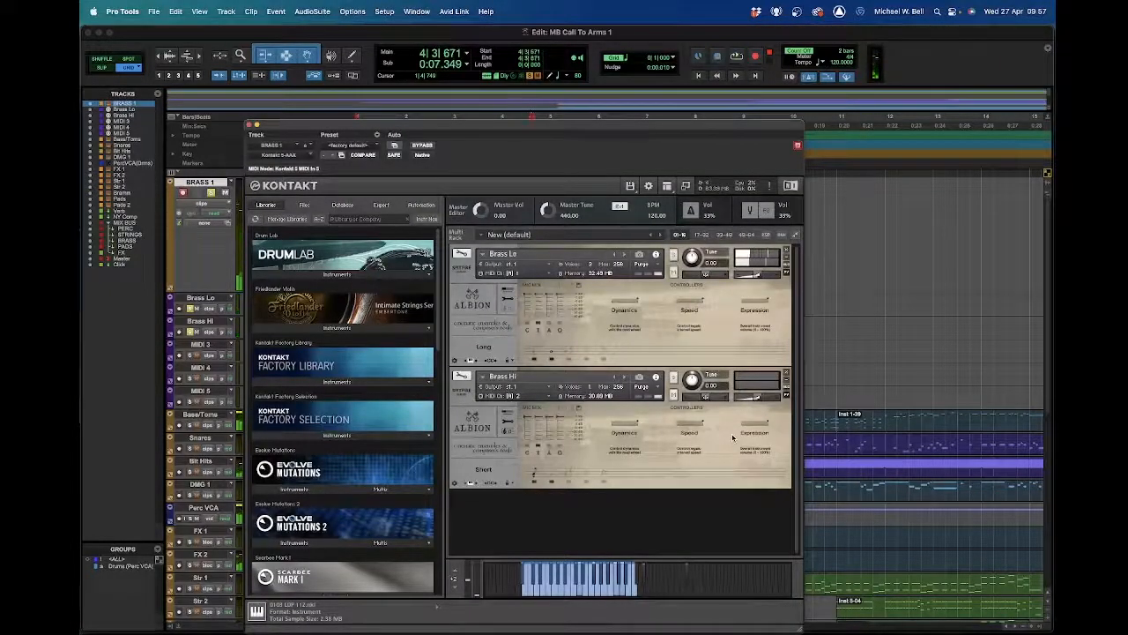
pyautogui.press('space')
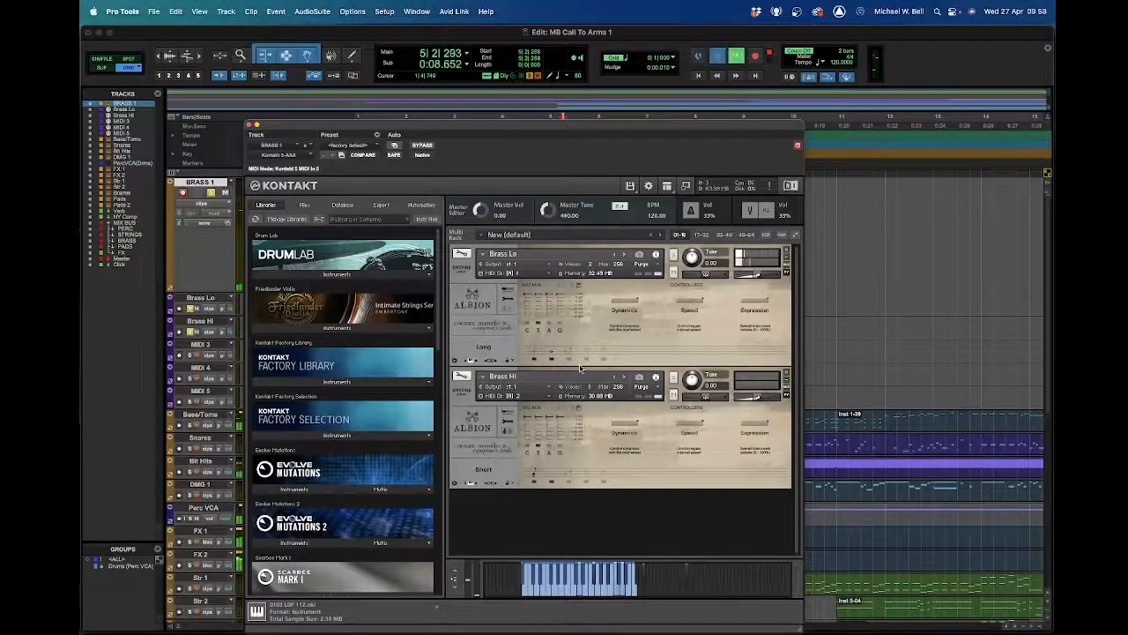
pyautogui.press('space')
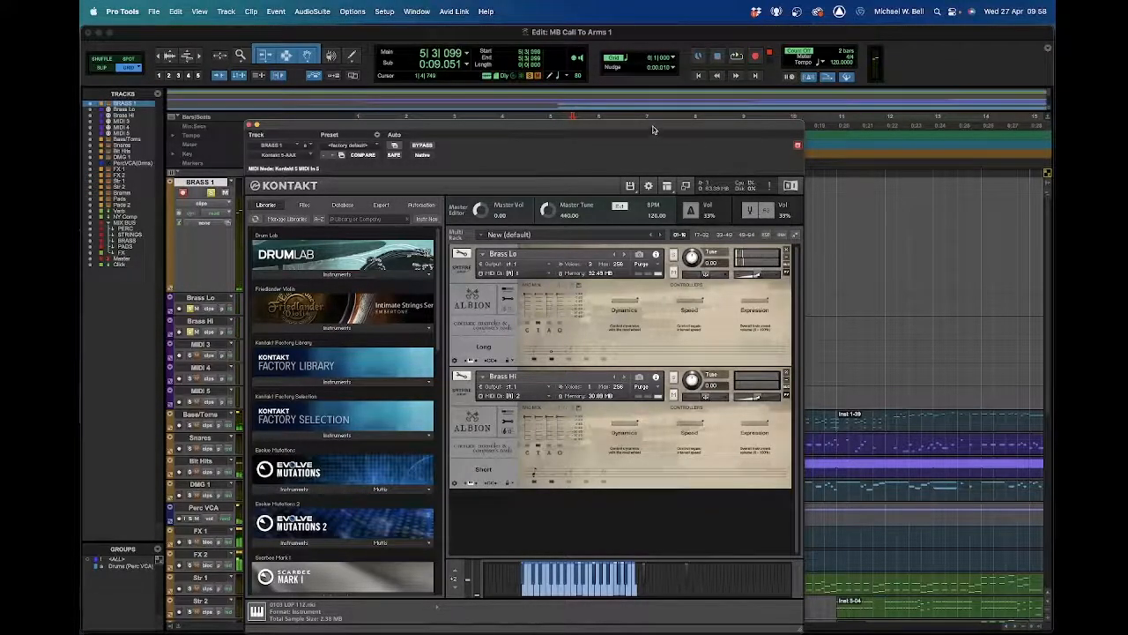
# - Play the soloed brass parts from bar 4 with the Kontakt window moved aside, and close the plug-in
pyautogui.moveTo(655, 130); pyautogui.dragTo(957, 202)
pyautogui.click(496, 350)
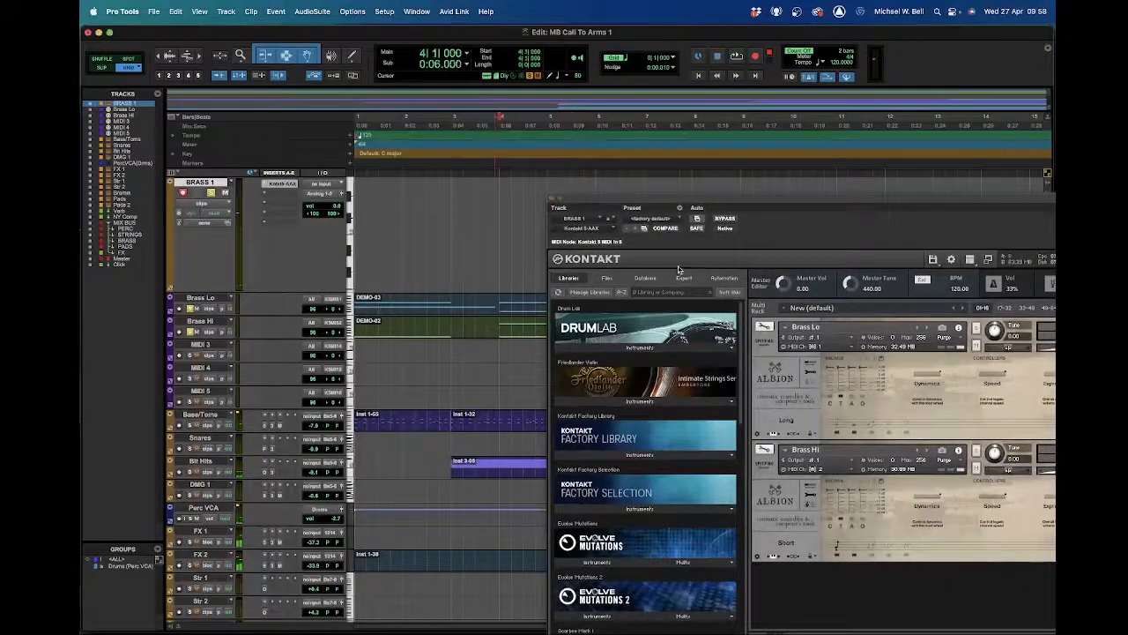
pyautogui.moveTo(820, 194); pyautogui.dragTo(692, 159)
pyautogui.press('space')
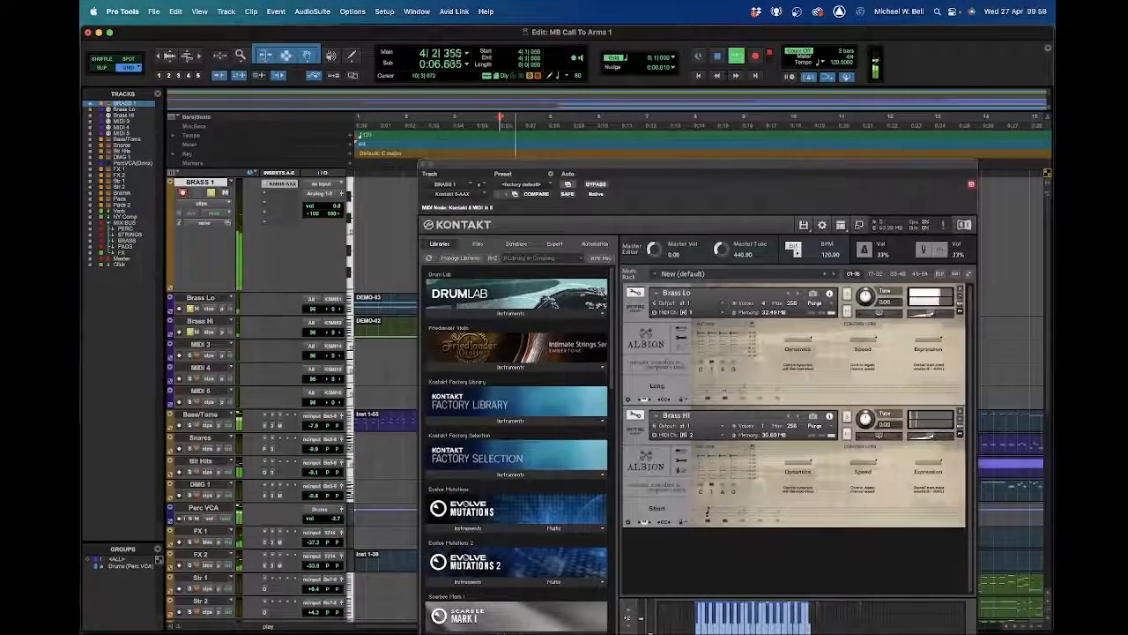
pyautogui.press('space')
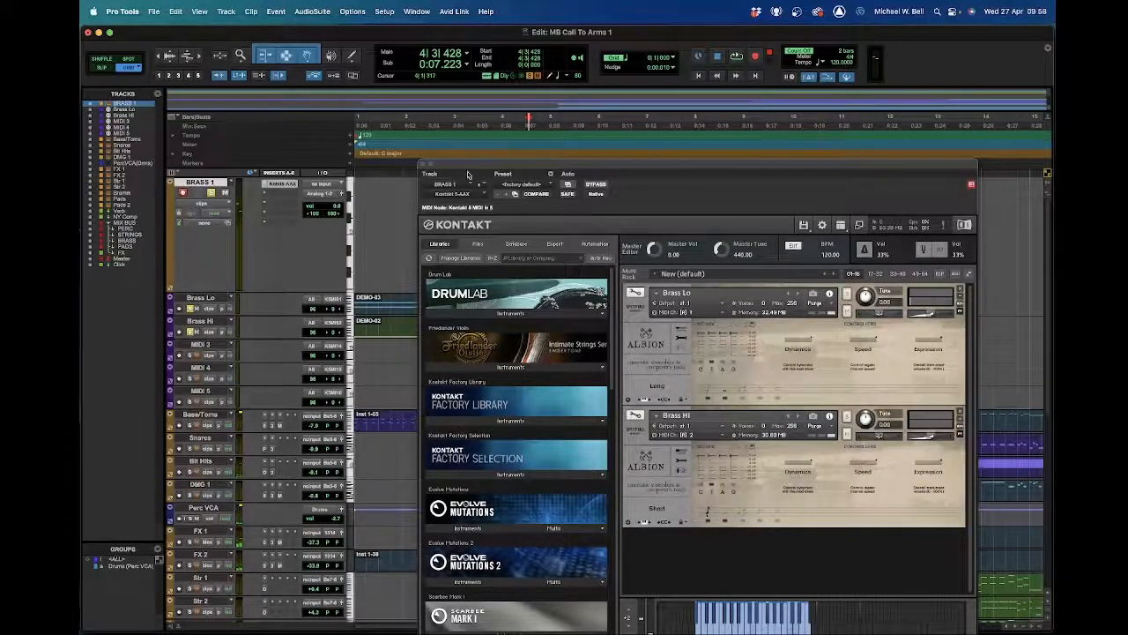
pyautogui.click(423, 164)
# - Reopen the BRASS 1 Kontakt plug-in to review the Brass Lo and Brass Hi instruments, and close it
pyautogui.click(278, 186)
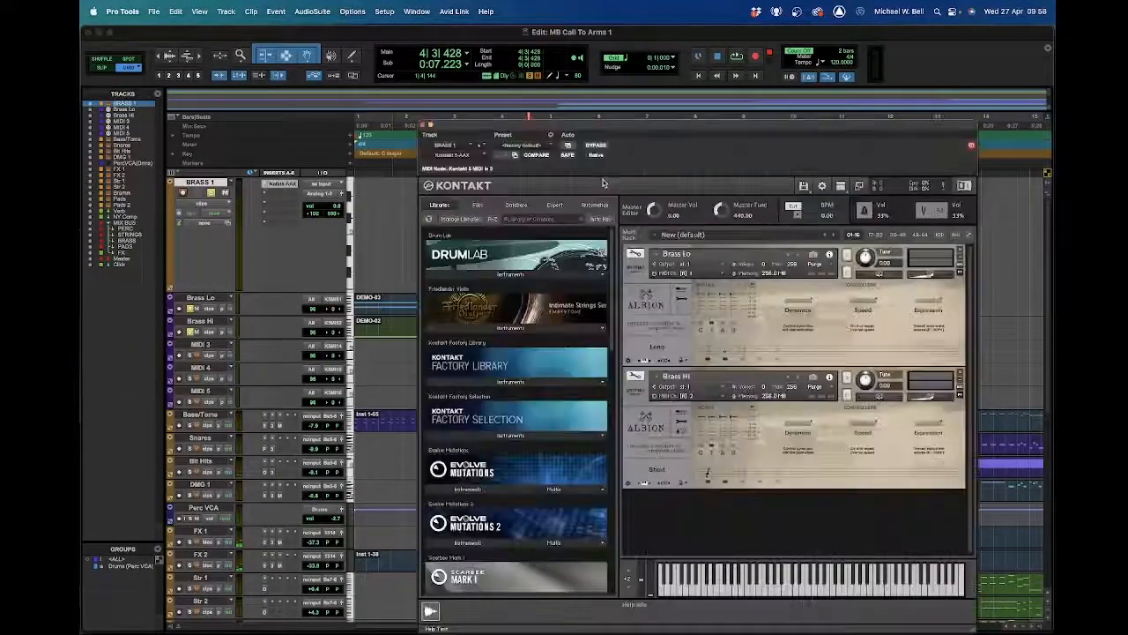
pyautogui.moveTo(697, 128); pyautogui.dragTo(406, 41)
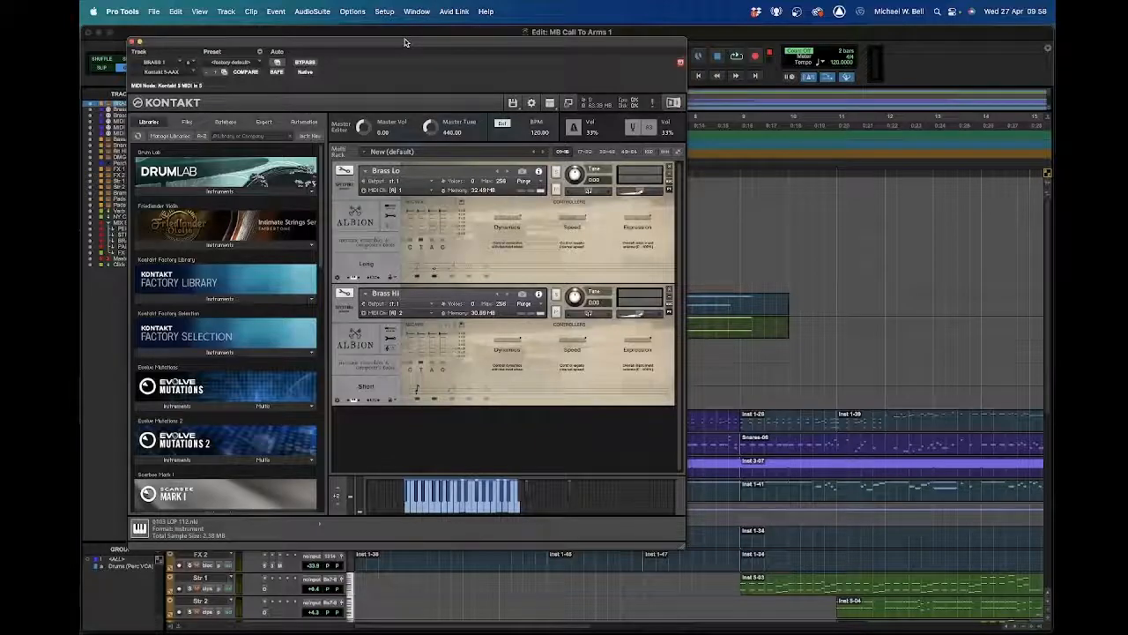
pyautogui.click(132, 41)
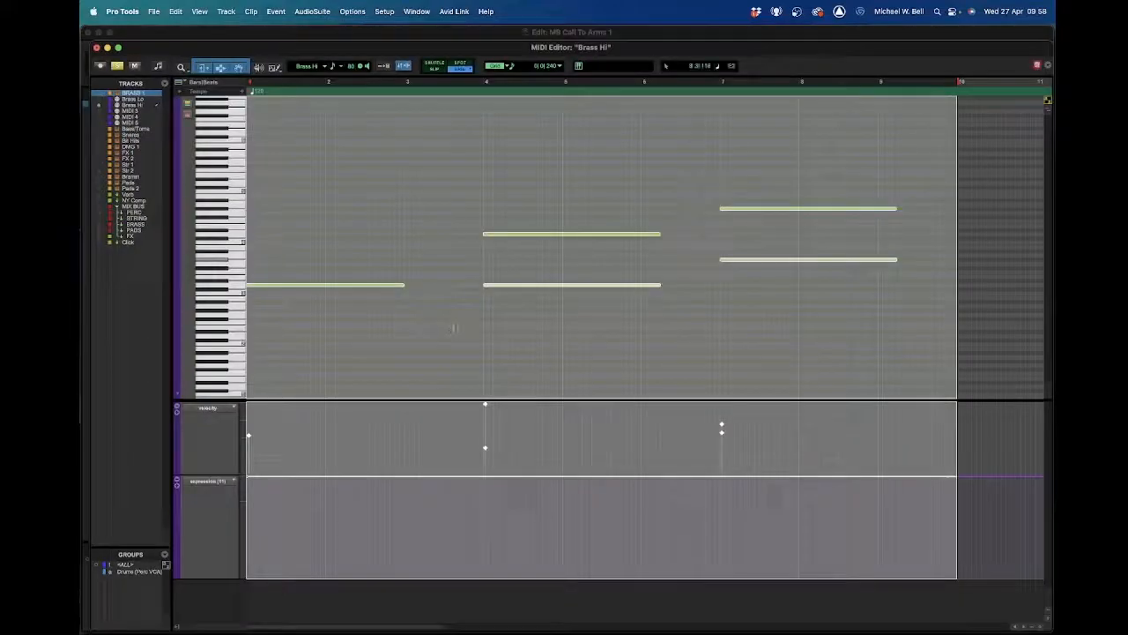
# - Open the Brass Hi clip in the MIDI editor to examine its notes and its velocity and expression lanes
pyautogui.doubleClick(453, 328)
pyautogui.click(396, 371)
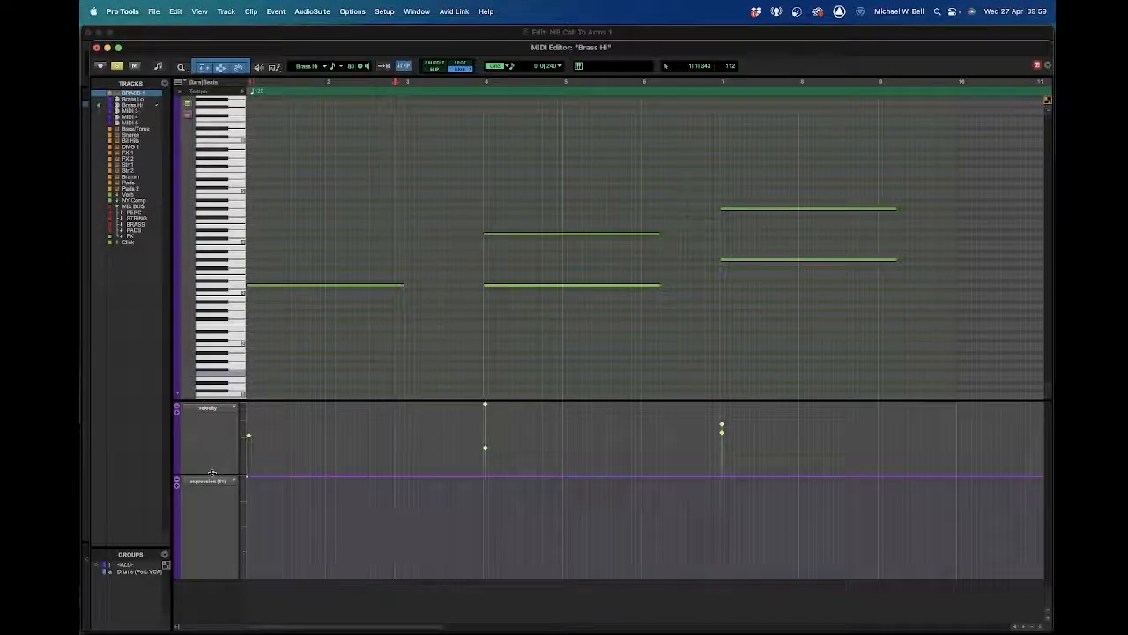
pyautogui.press('super+w')
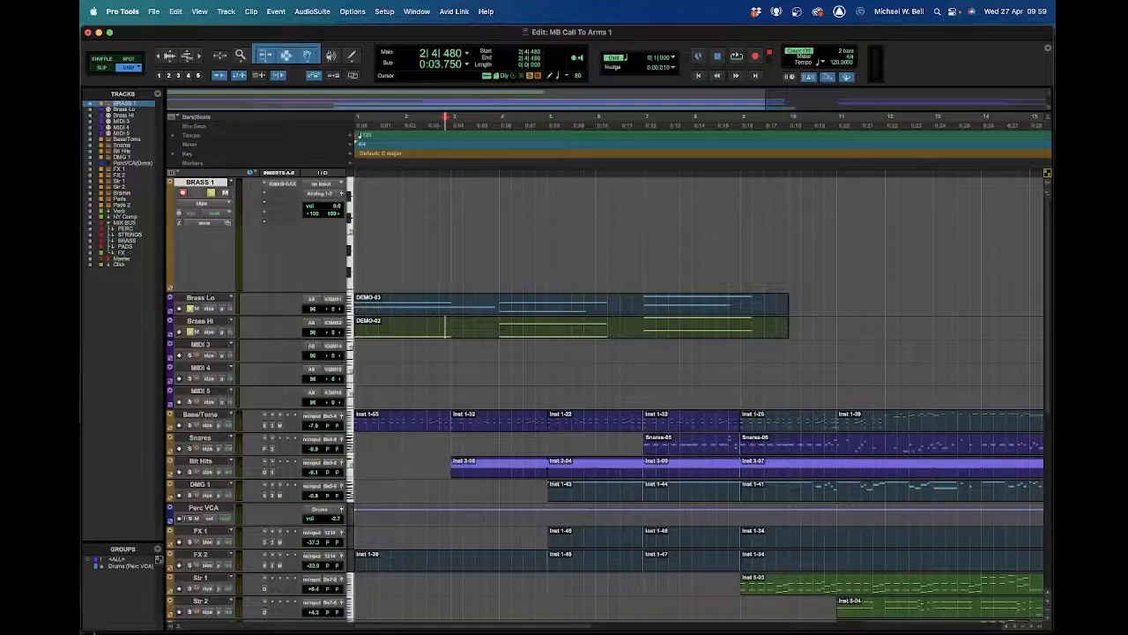
# - Show the docked MIDI editor beneath the Edit window and display the Brass Lo and Brass Hi notes together in it
pyautogui.click(179, 626)
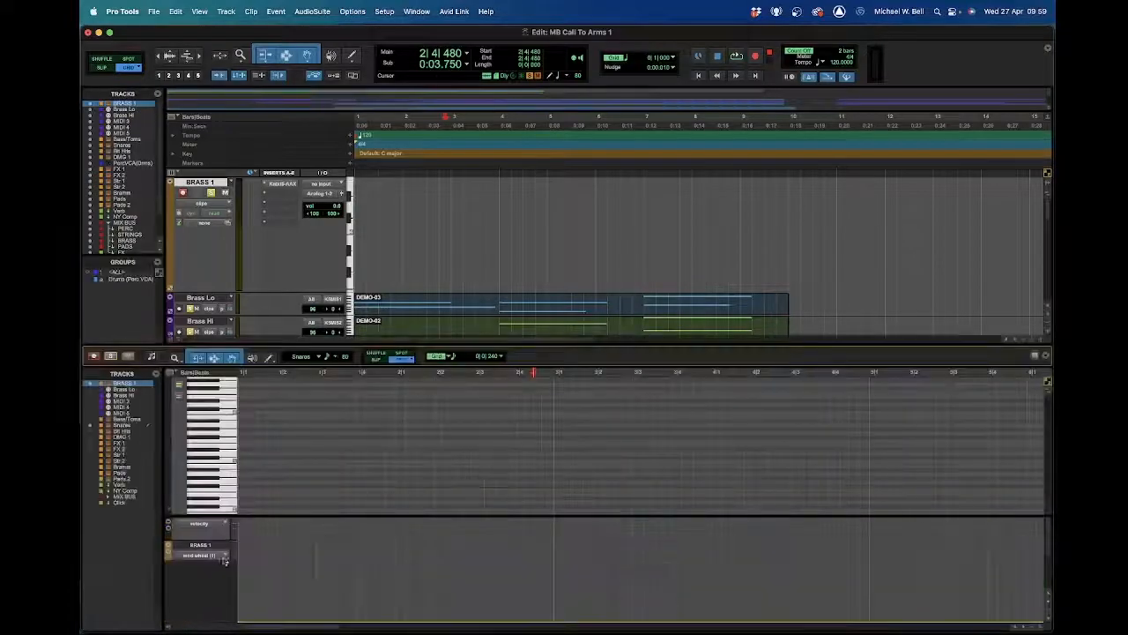
pyautogui.click(392, 308)
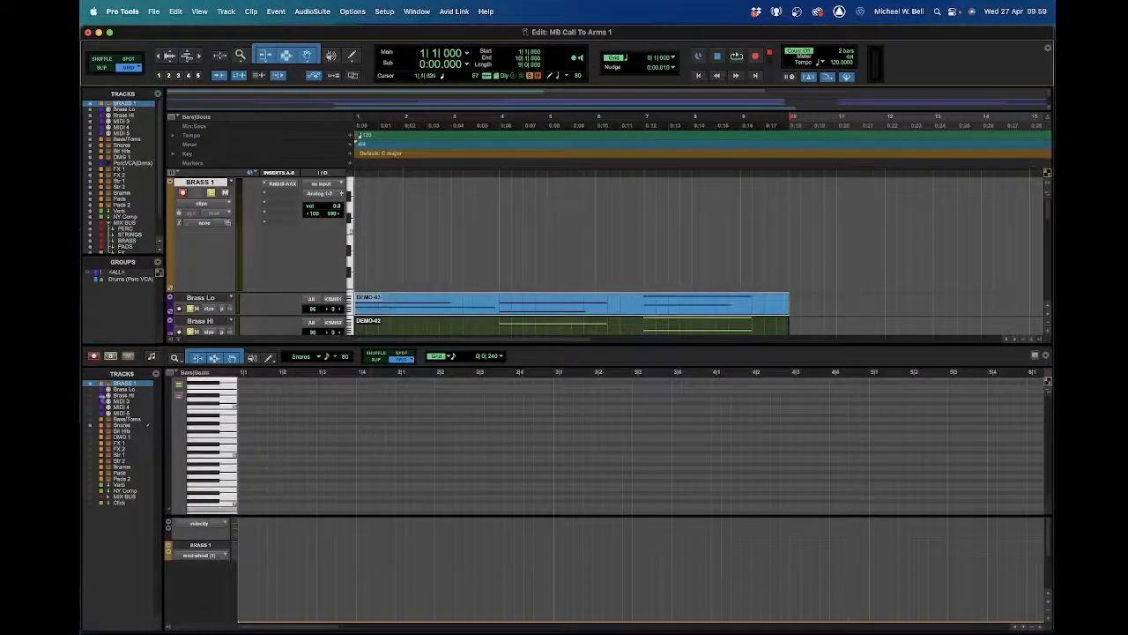
pyautogui.click(88, 390)
pyautogui.click(89, 402)
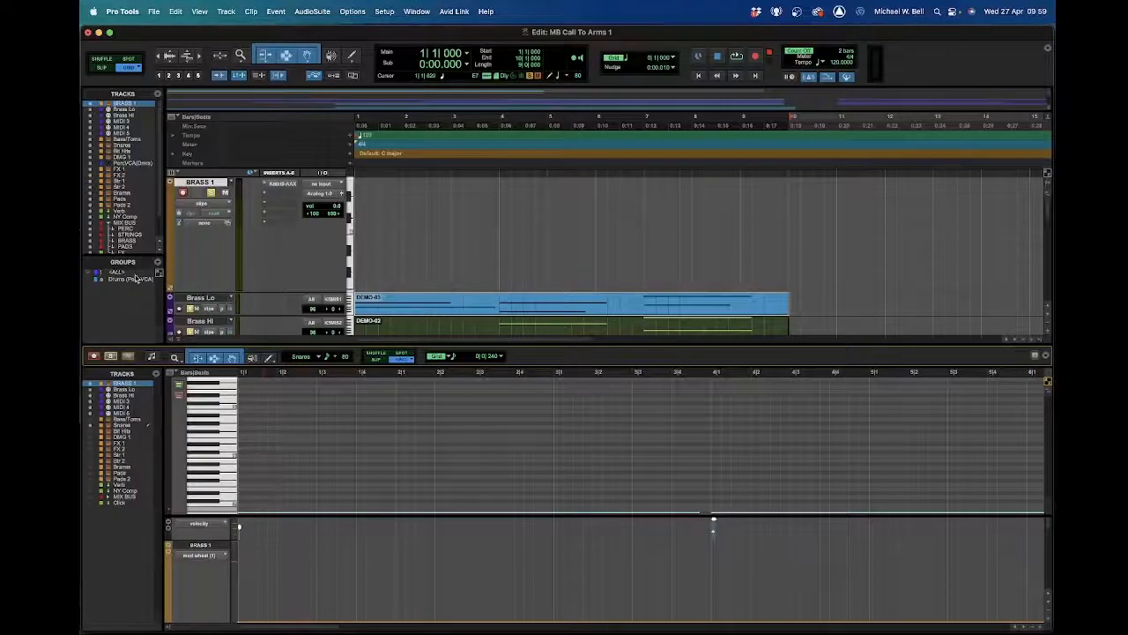
pyautogui.scroll(-8, 400, 451)
pyautogui.scroll(3, 400, 451)
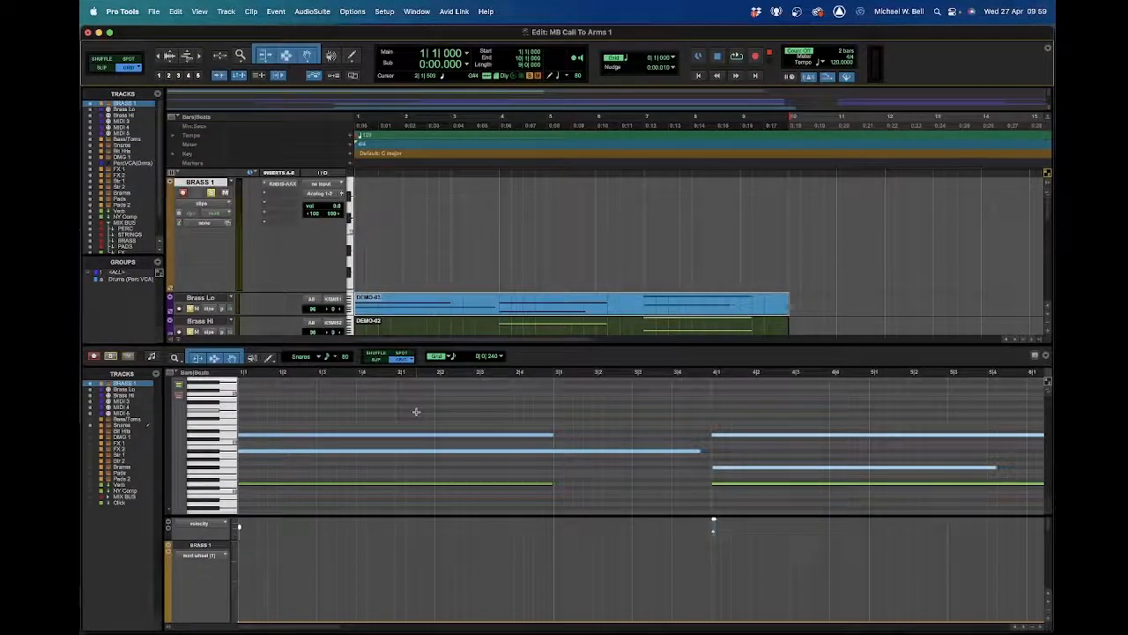
pyautogui.scroll(-3, 455, 327)
pyautogui.scroll(3, 455, 327)
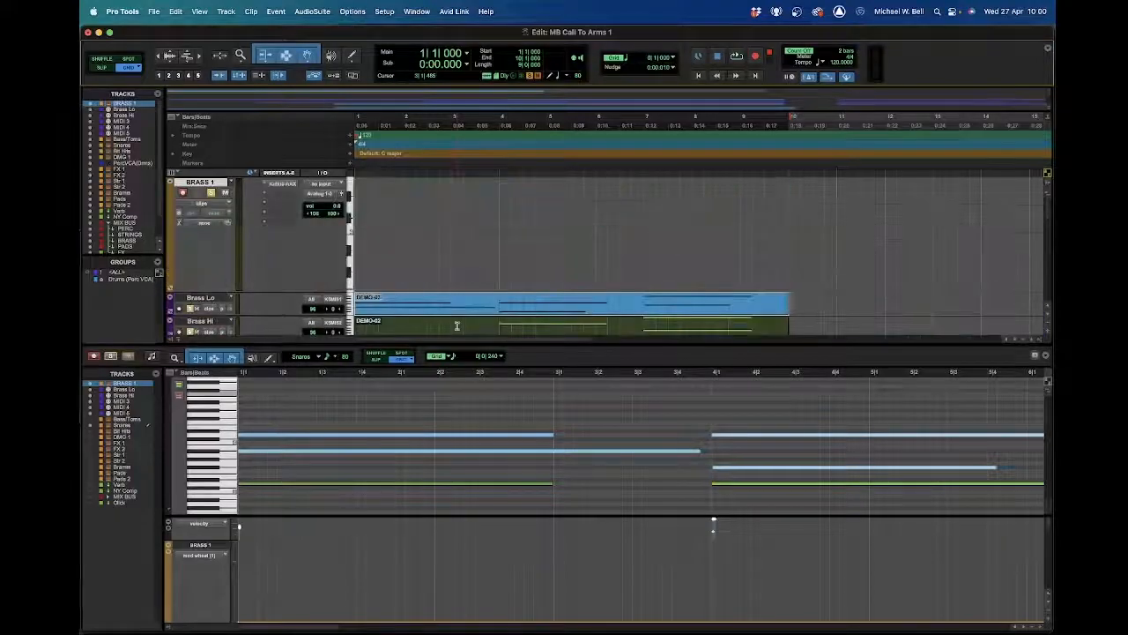
pyautogui.scroll(-3, 456, 325)
pyautogui.click(474, 221)
pyautogui.click(464, 196)
pyautogui.click(385, 222)
pyautogui.click(414, 193)
pyautogui.scroll(3, 414, 193)
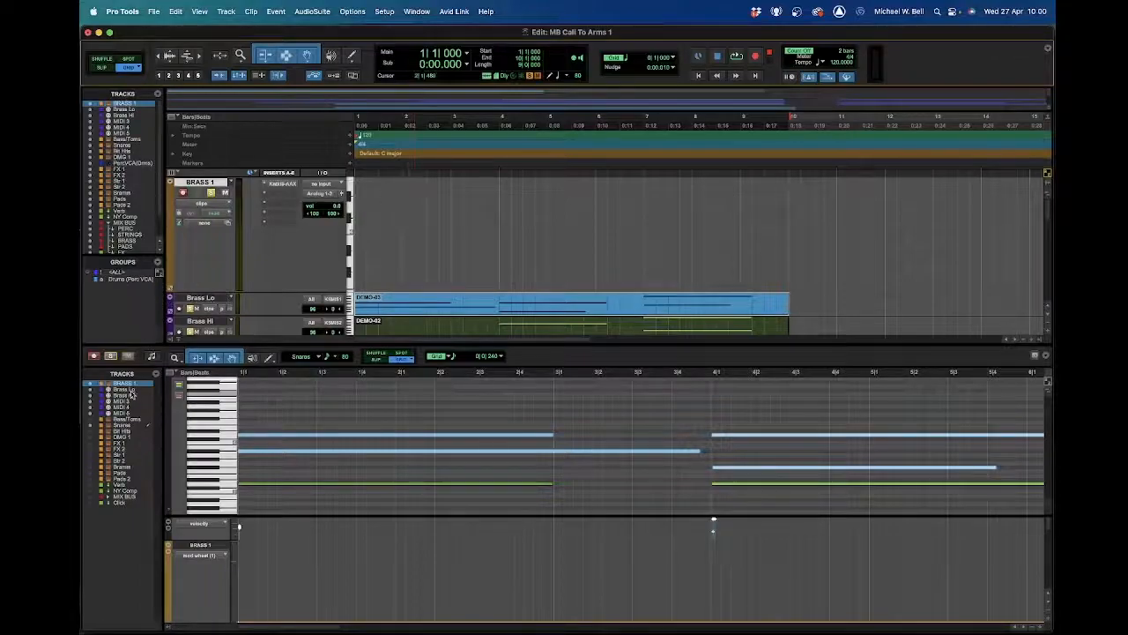
# - In the Mix window, create a Mix/Edit group named Brass containing the tracks BRASS 1 through MIDI 5
pyautogui.press('super+equal')
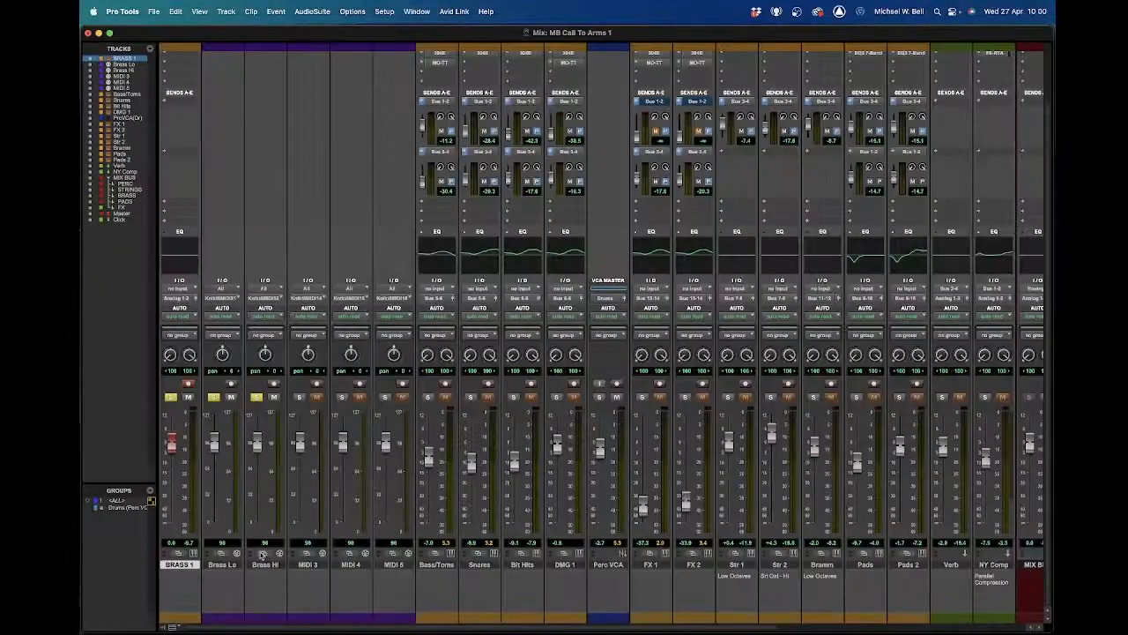
pyautogui.keyDown('shift'); pyautogui.click(395, 565); pyautogui.keyUp('shift')
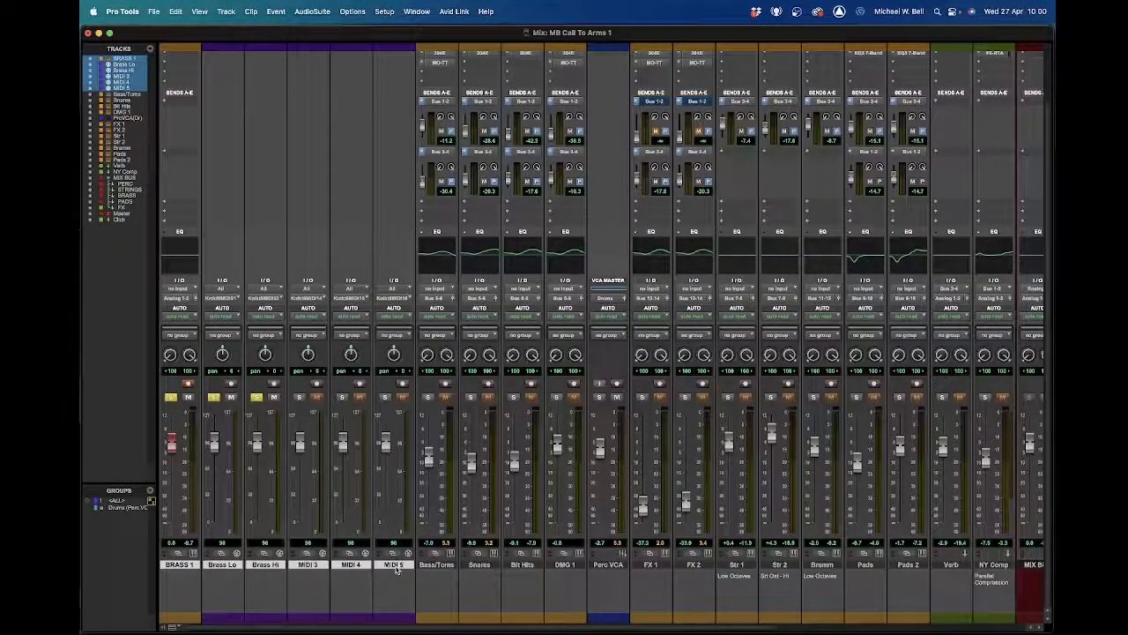
pyautogui.press('super+g')
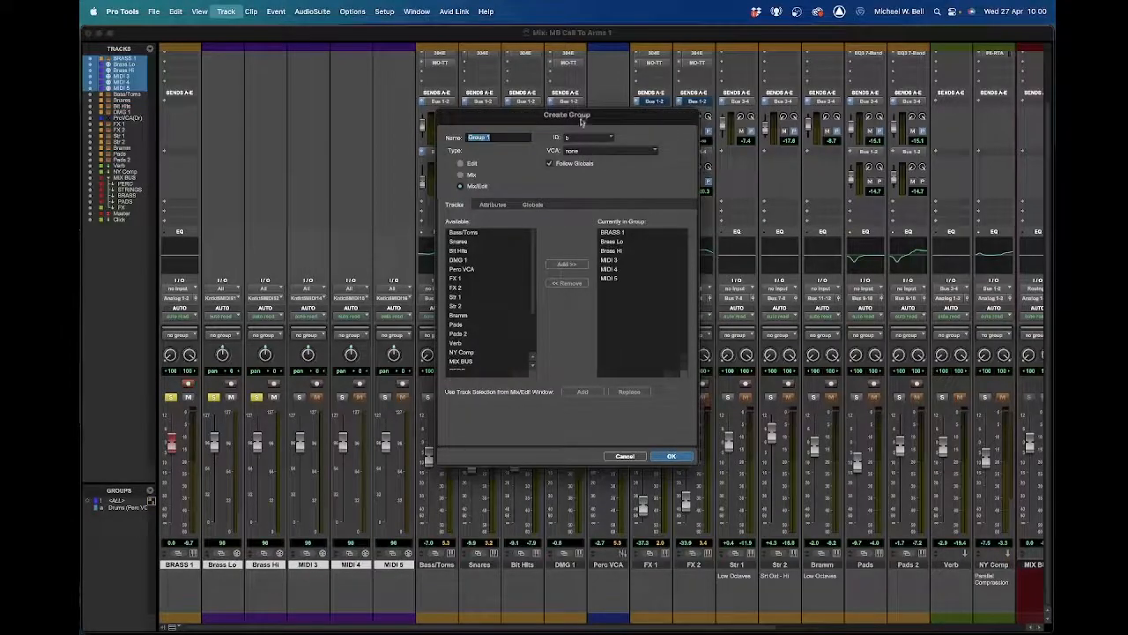
pyautogui.write('Brass')
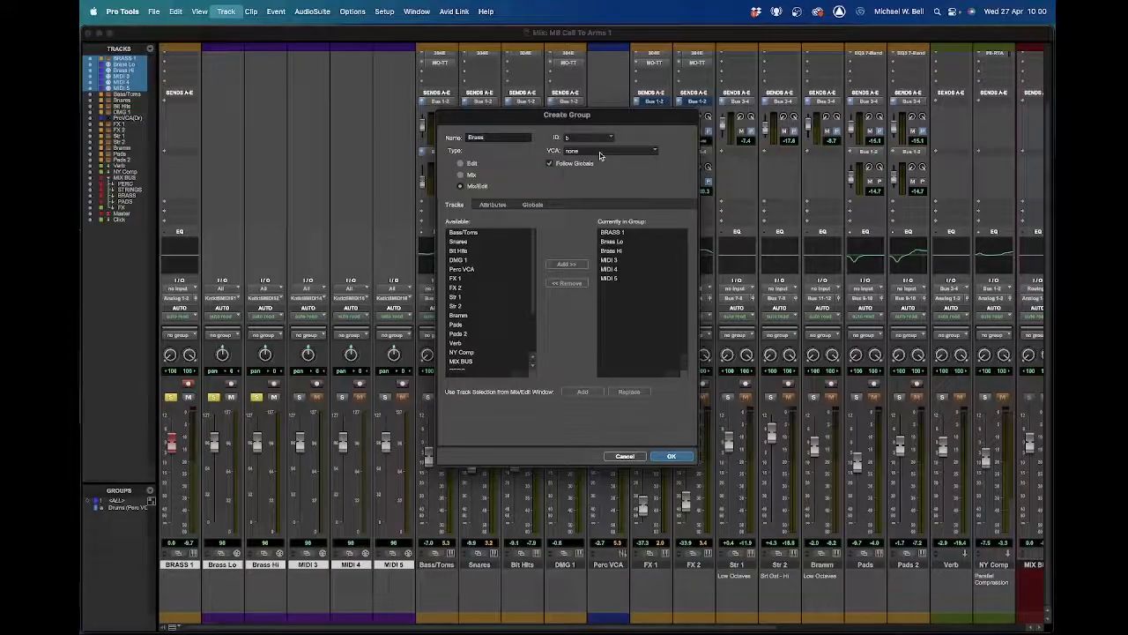
pyautogui.click(600, 155)
pyautogui.click(658, 180)
pyautogui.click(683, 457)
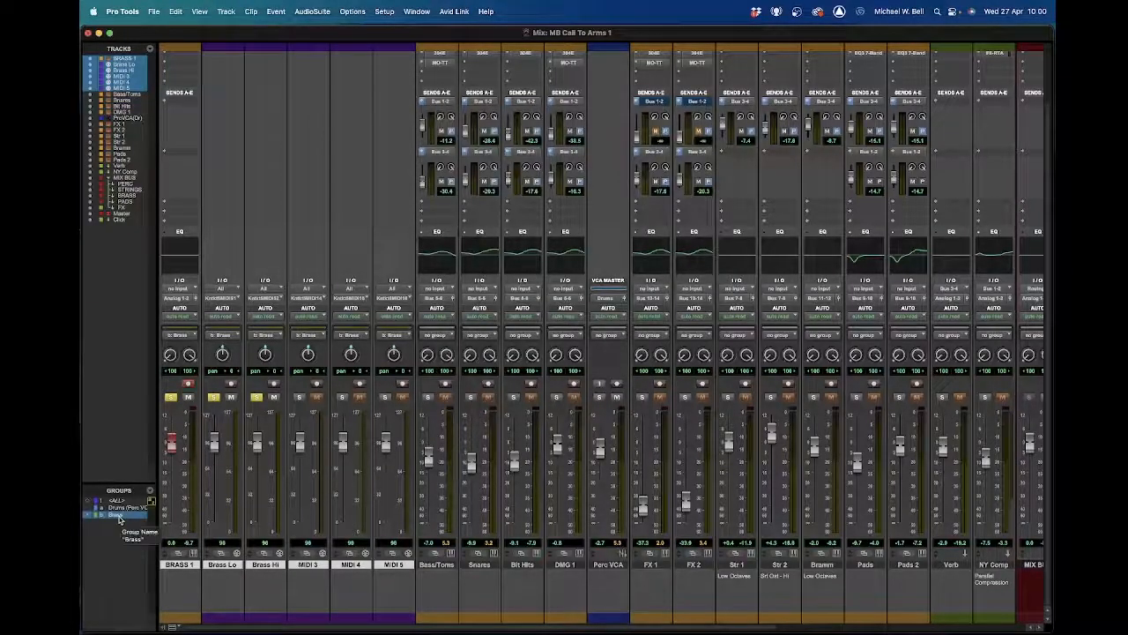
# - Check the Brass group in both the Edit and Mix windows, and toggle the Brass and Drums groups on and off
pyautogui.press('super+equal')
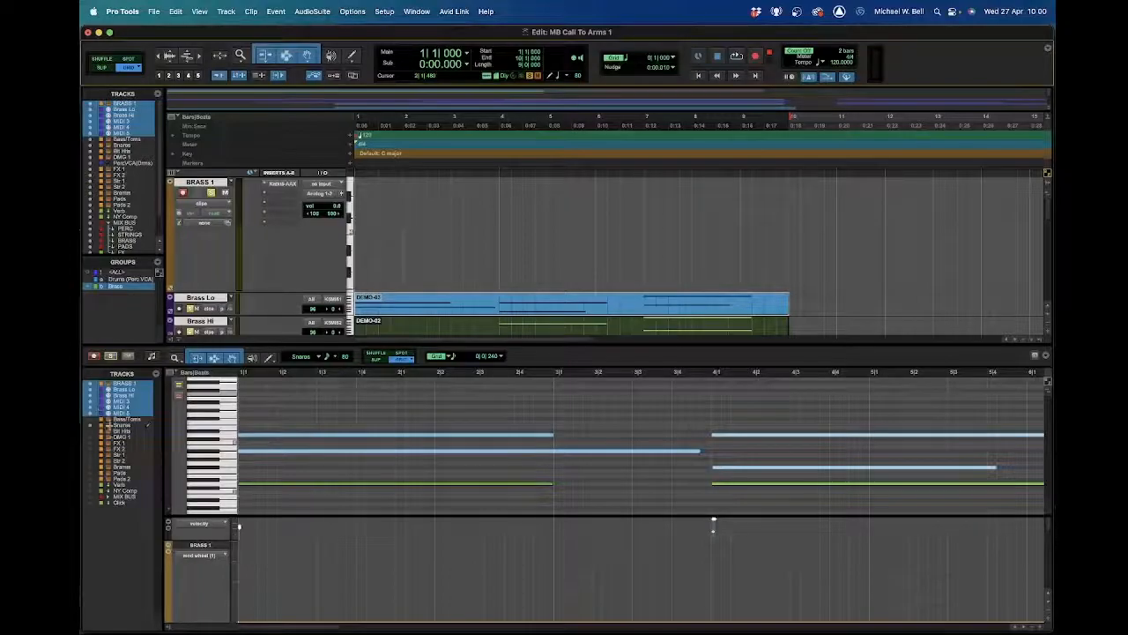
pyautogui.press('super+equal')
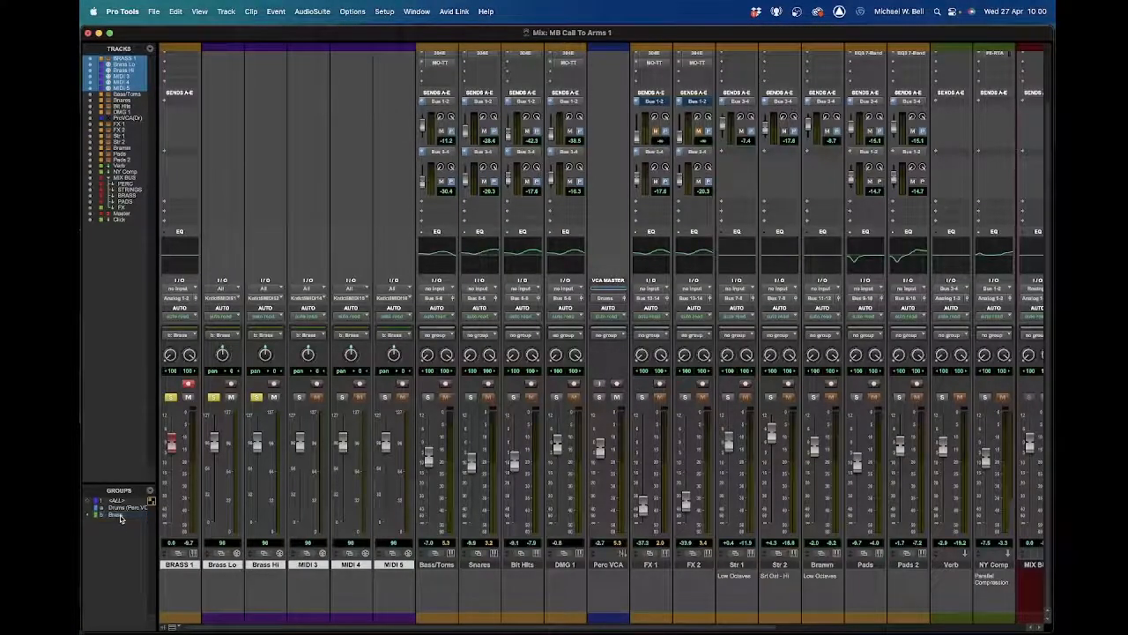
pyautogui.press('b')
pyautogui.press('b')
pyautogui.press('a')
pyautogui.click(117, 516)
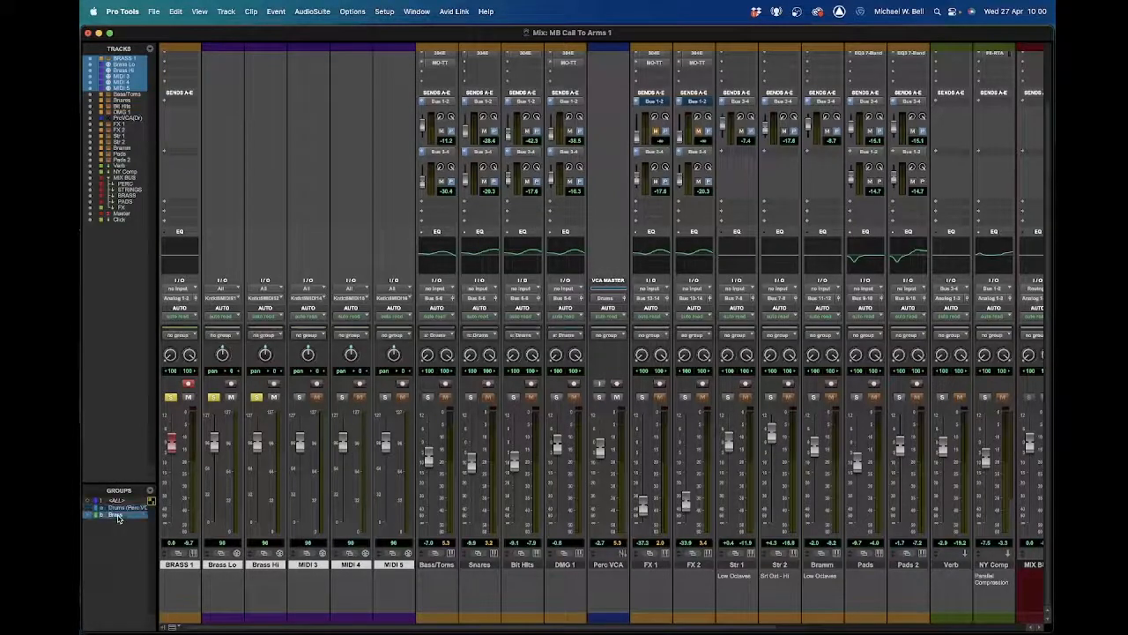
# - Hide the docked MIDI editor in the Edit window and create one Basic Folder track named Da
pyautogui.press('super+equal')
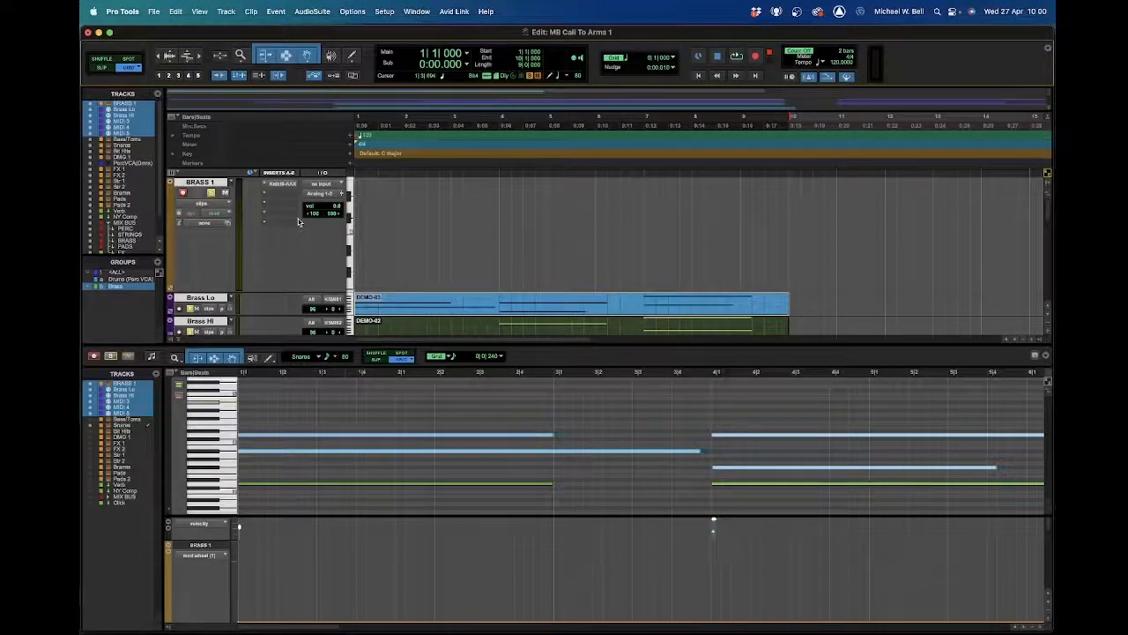
pyautogui.click(179, 339)
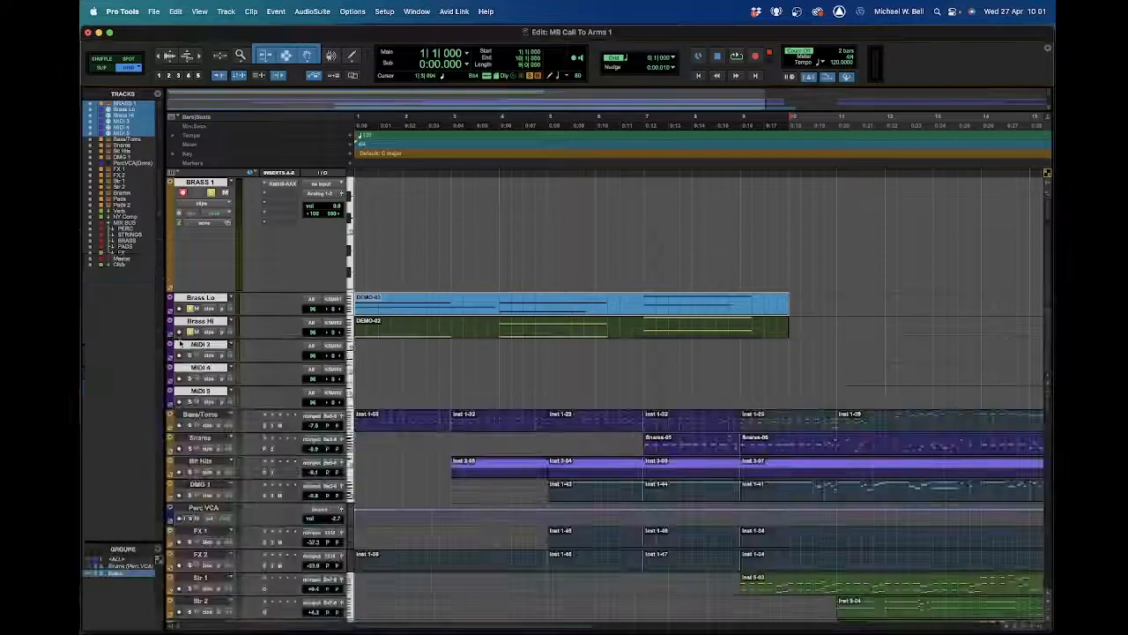
pyautogui.press('super+shift+n')
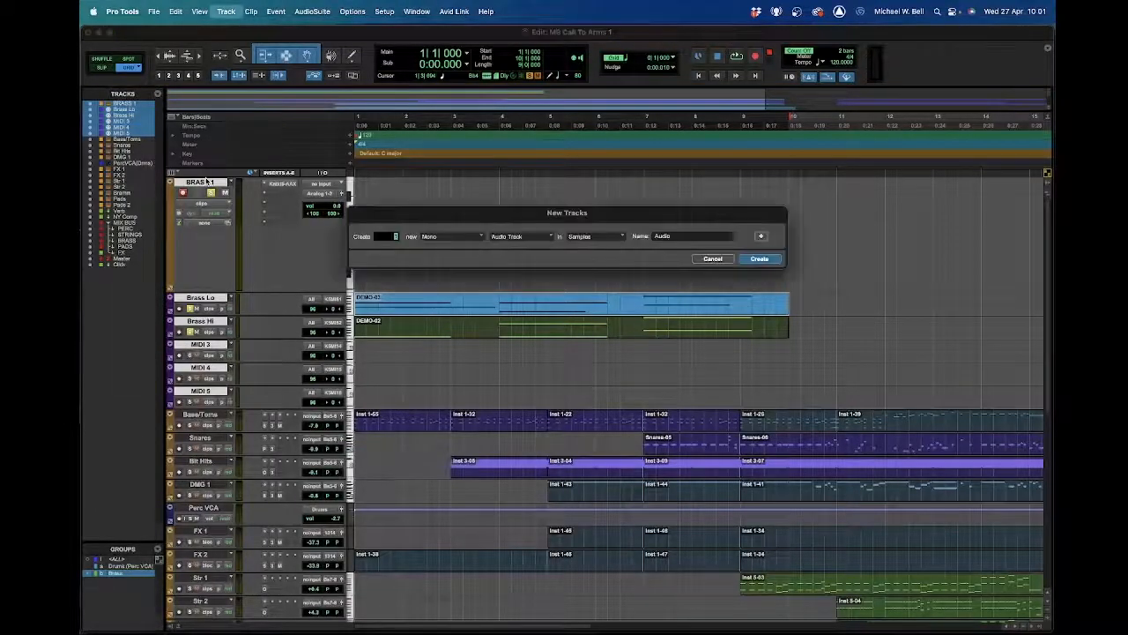
pyautogui.click(540, 239)
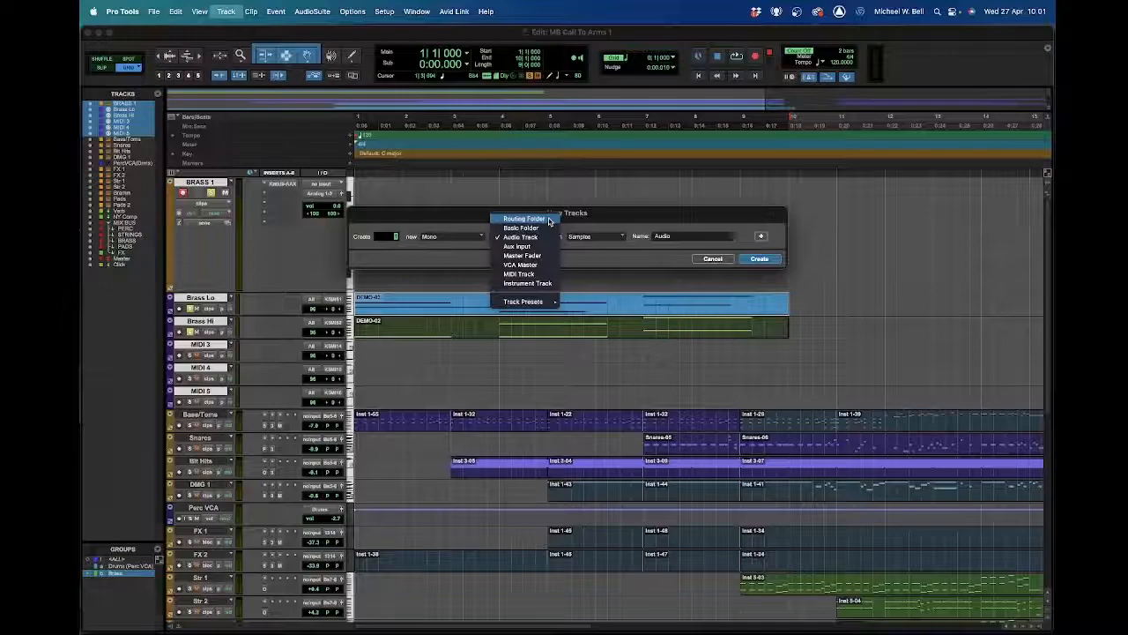
pyautogui.click(521, 227)
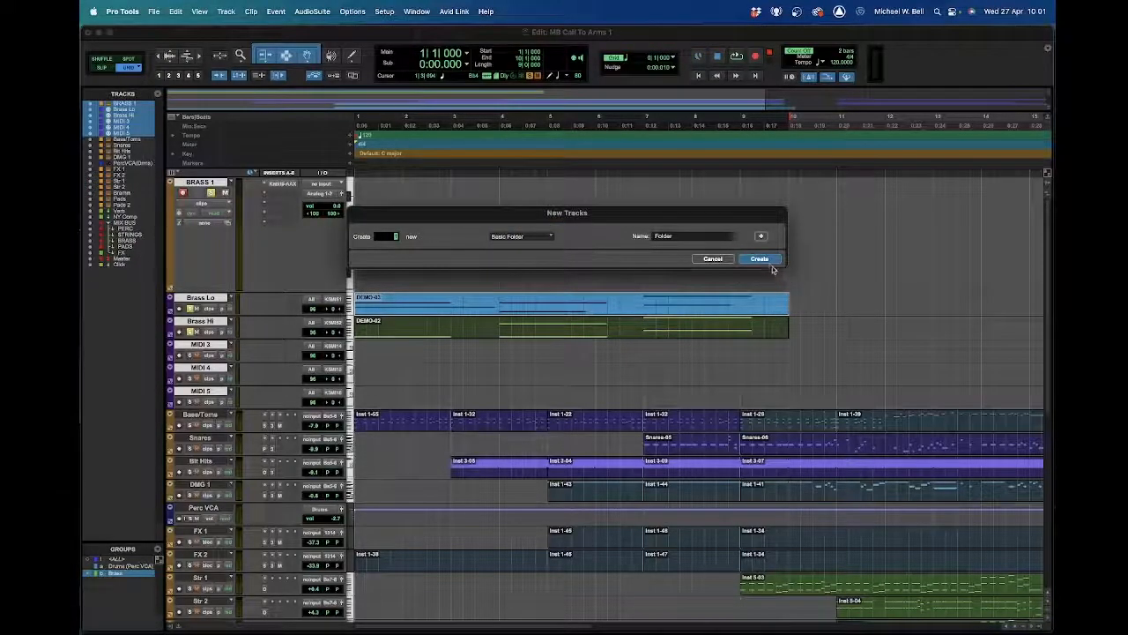
pyautogui.doubleClick(714, 238)
pyautogui.write('Da')
pyautogui.press('Return')
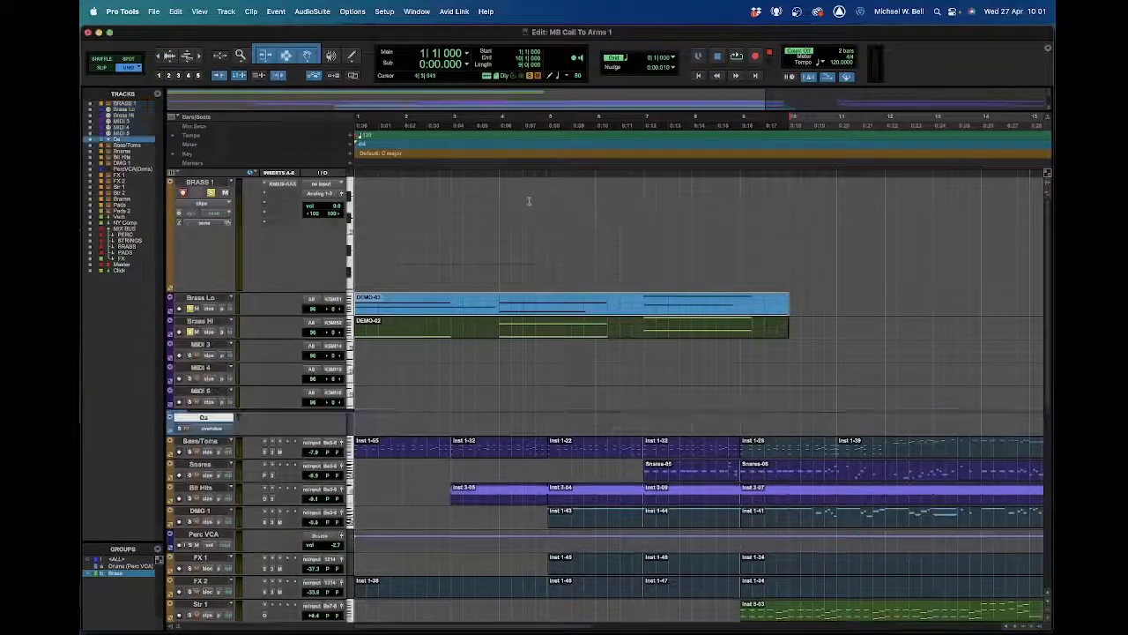
# - Move the Da folder above BRASS 1 and place the tracks BRASS 1 through MIDI 5 inside it
pyautogui.click(212, 182)
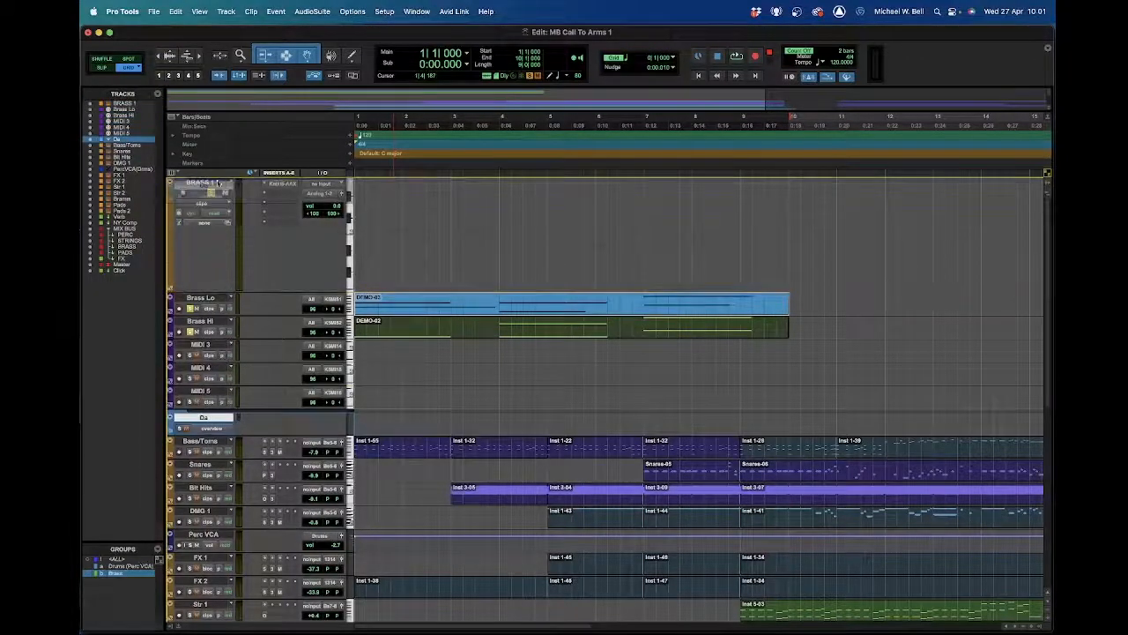
pyautogui.moveTo(219, 179); pyautogui.dragTo(219, 182)
pyautogui.click(202, 209)
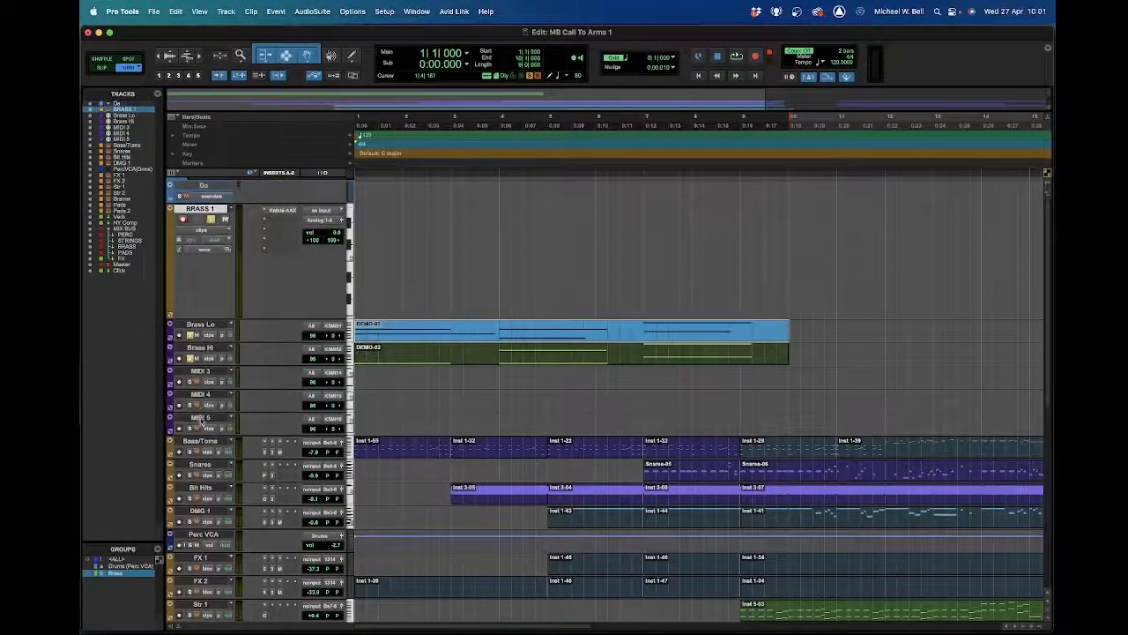
pyautogui.keyDown('shift'); pyautogui.click(201, 421); pyautogui.keyUp('shift')
pyautogui.moveTo(203, 214); pyautogui.dragTo(173, 194)
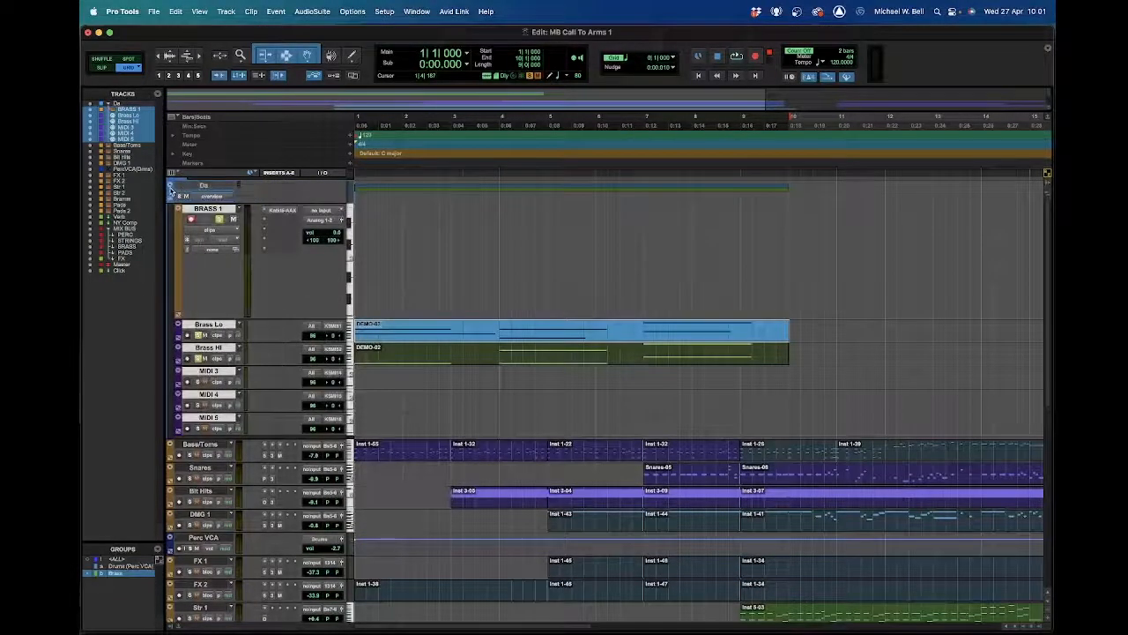
# - Toggle the Da folder open and closed several times, leaving its brass tracks collapsed
pyautogui.click(172, 190)
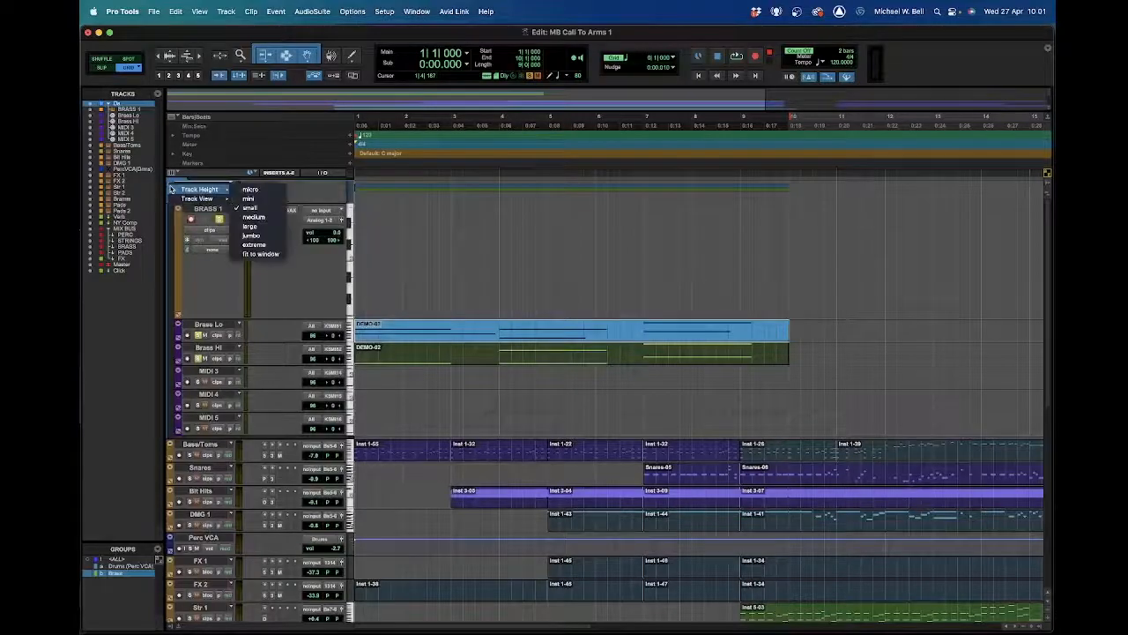
pyautogui.click(314, 196)
pyautogui.click(173, 202)
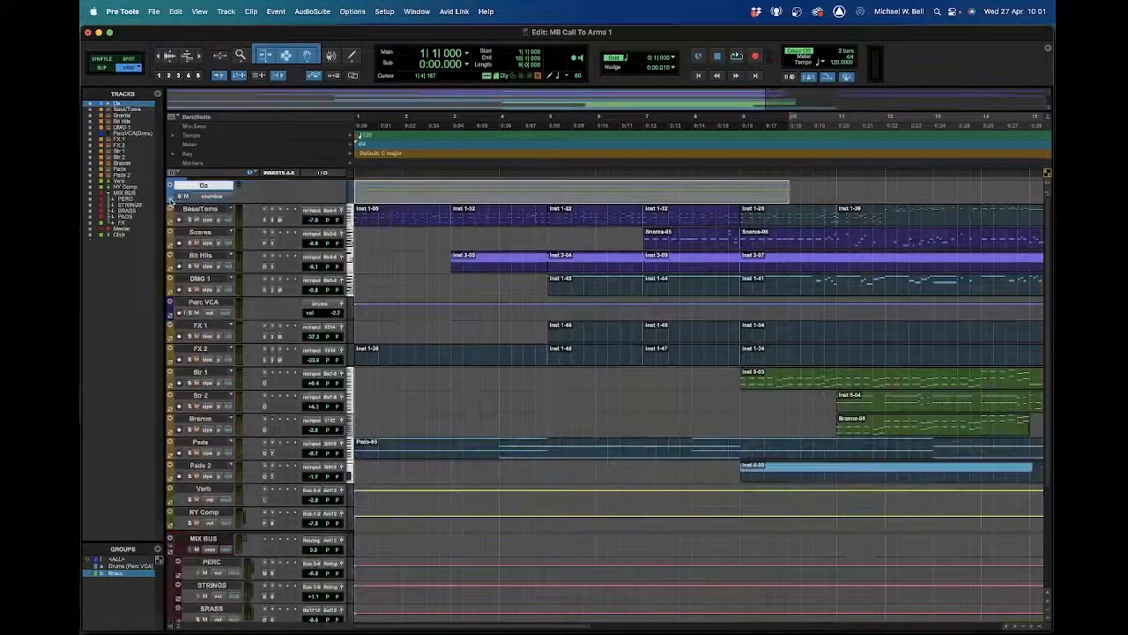
pyautogui.click(173, 203)
pyautogui.click(173, 203)
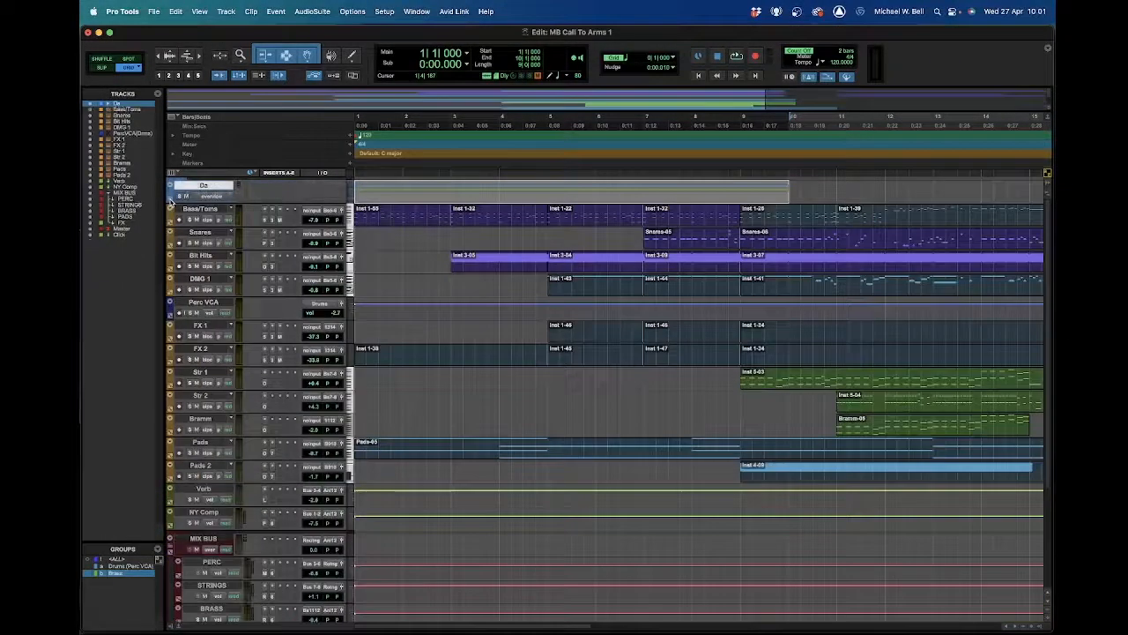
pyautogui.click(173, 202)
pyautogui.click(173, 202)
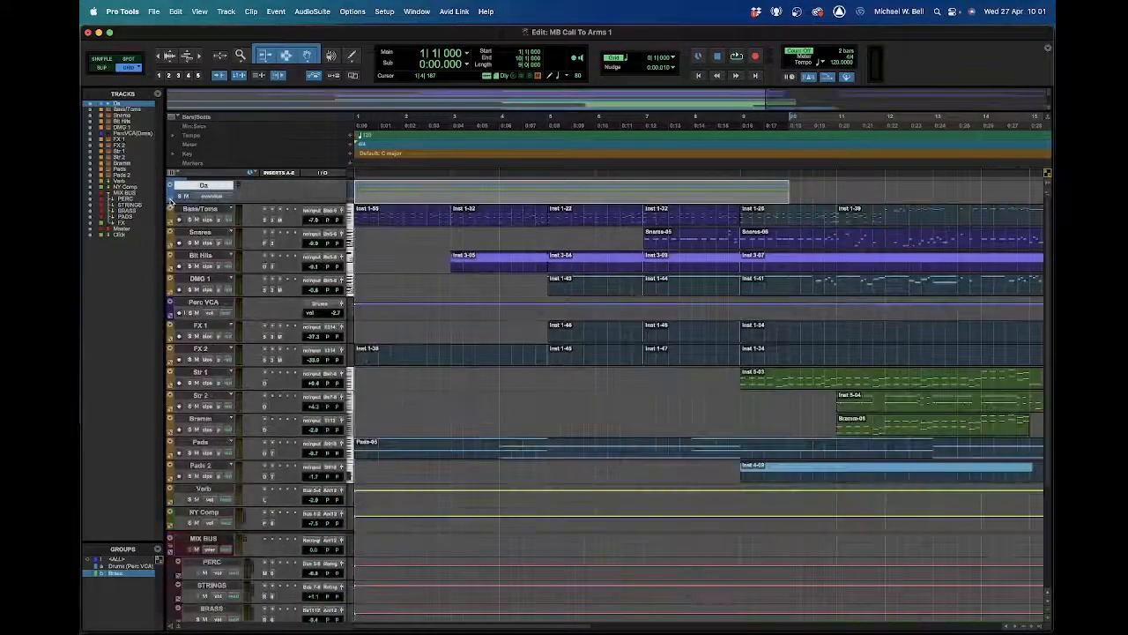
pyautogui.click(173, 202)
pyautogui.click(173, 202)
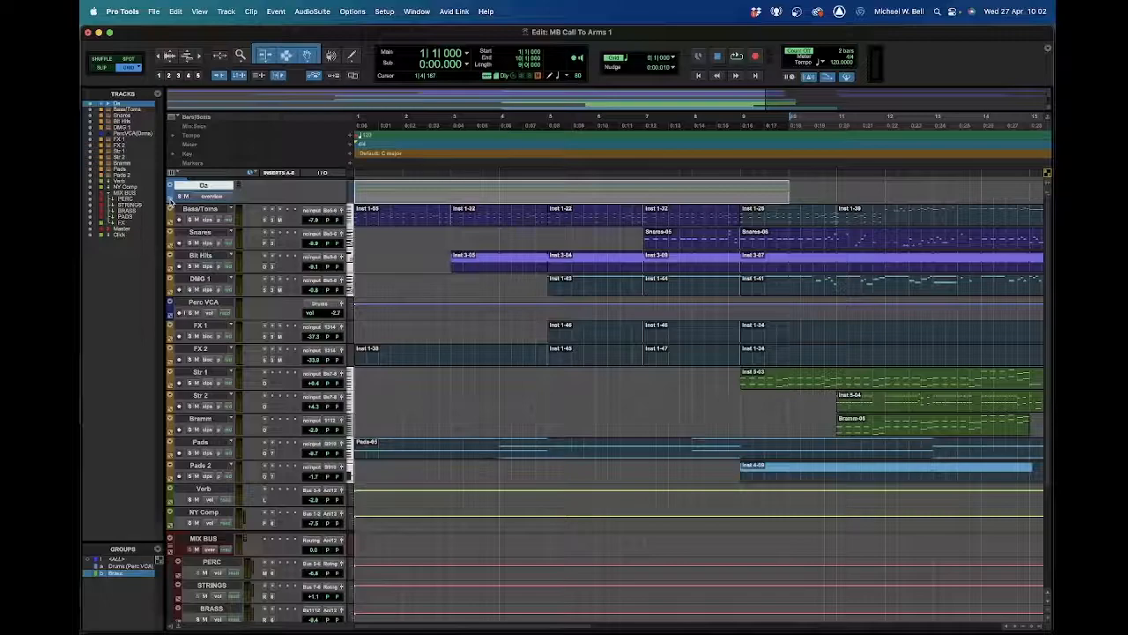
# - View the Da folder's track options without choosing any, and expand the folder to show its brass tracks
pyautogui.rightClick(192, 188)
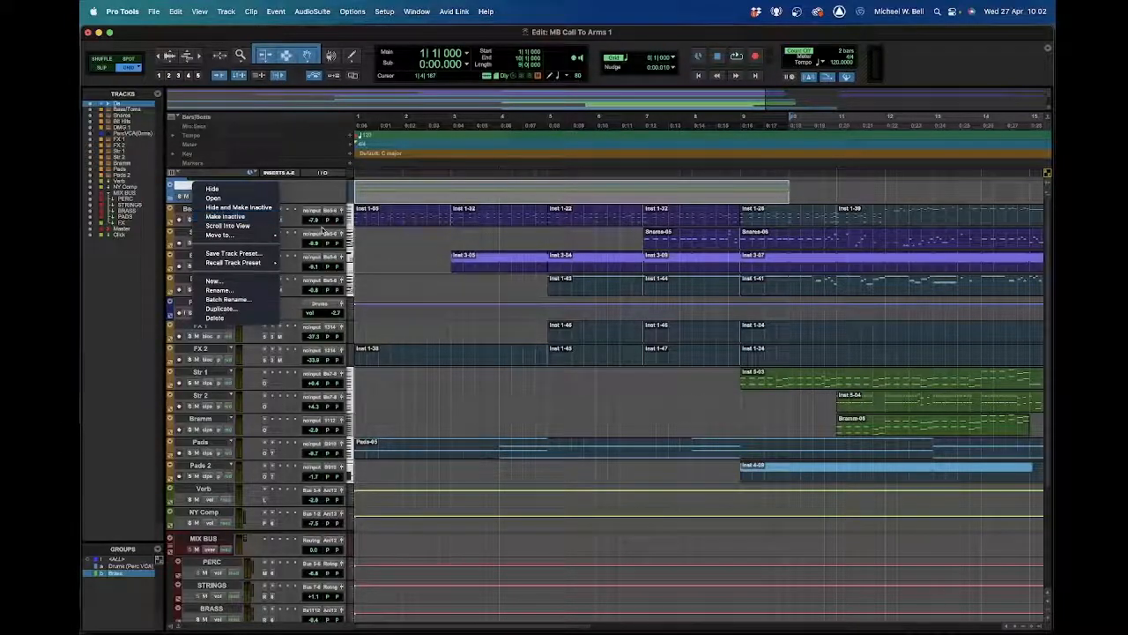
pyautogui.click(411, 267)
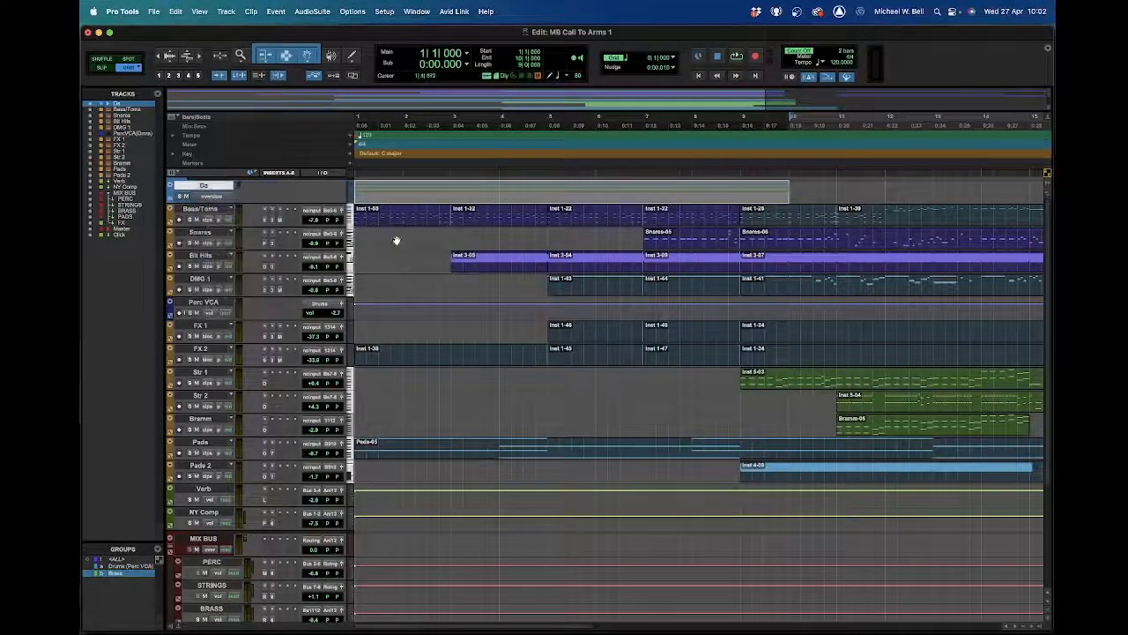
pyautogui.click(171, 201)
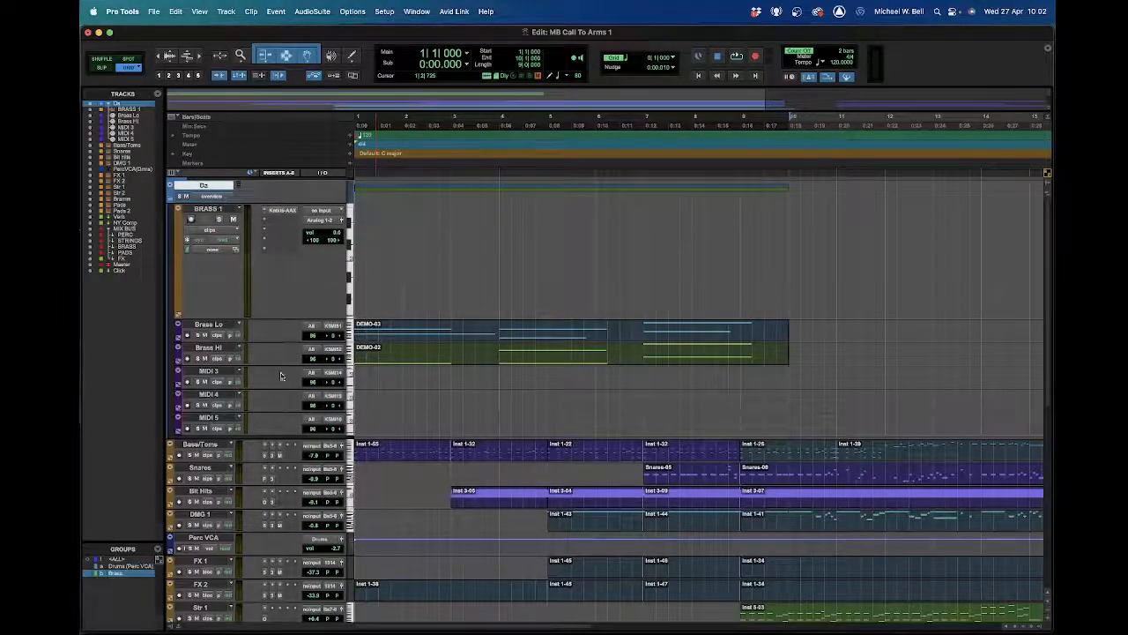
pyautogui.click(171, 201)
pyautogui.click(172, 201)
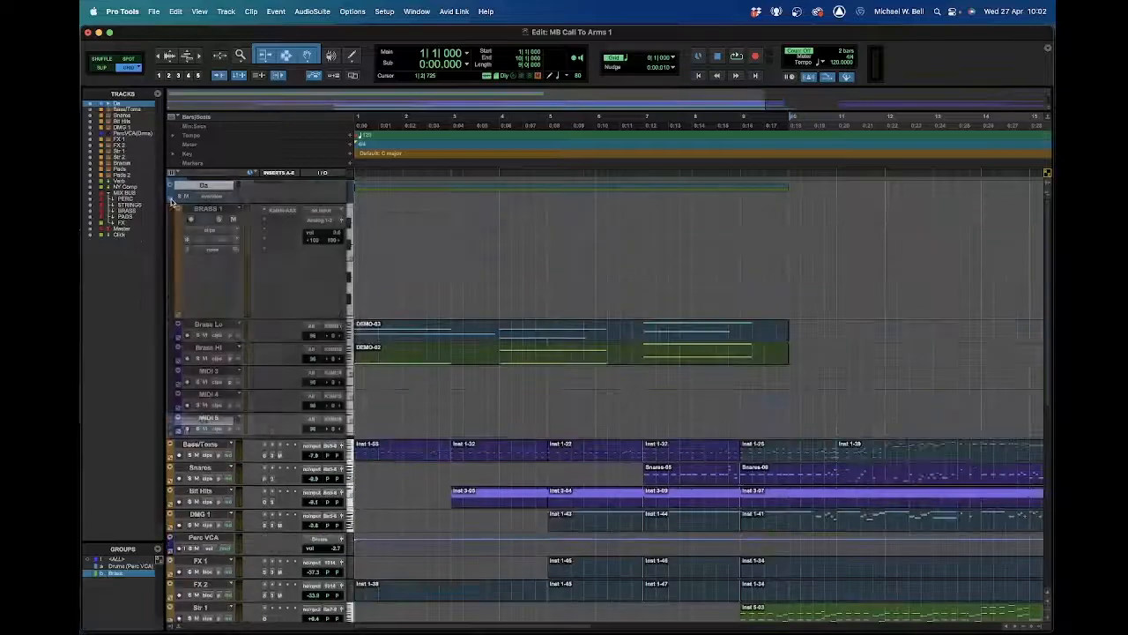
# - Open the Kontakt plug-in on BRASS 1 twice to review its two Albion instruments, closing it each time
pyautogui.click(282, 211)
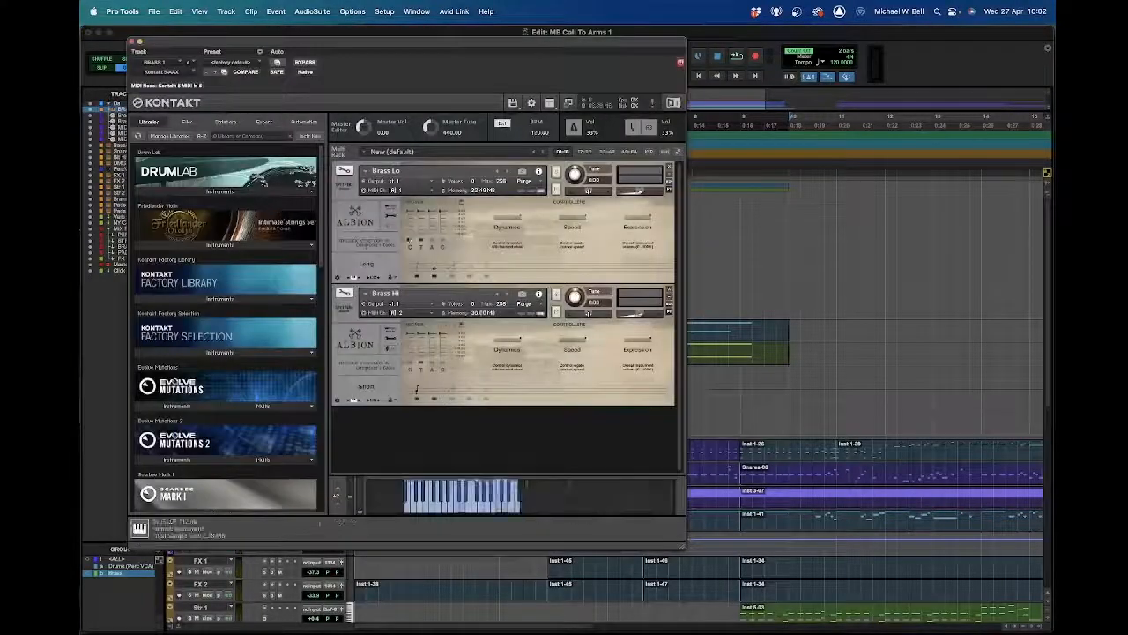
pyautogui.click(132, 42)
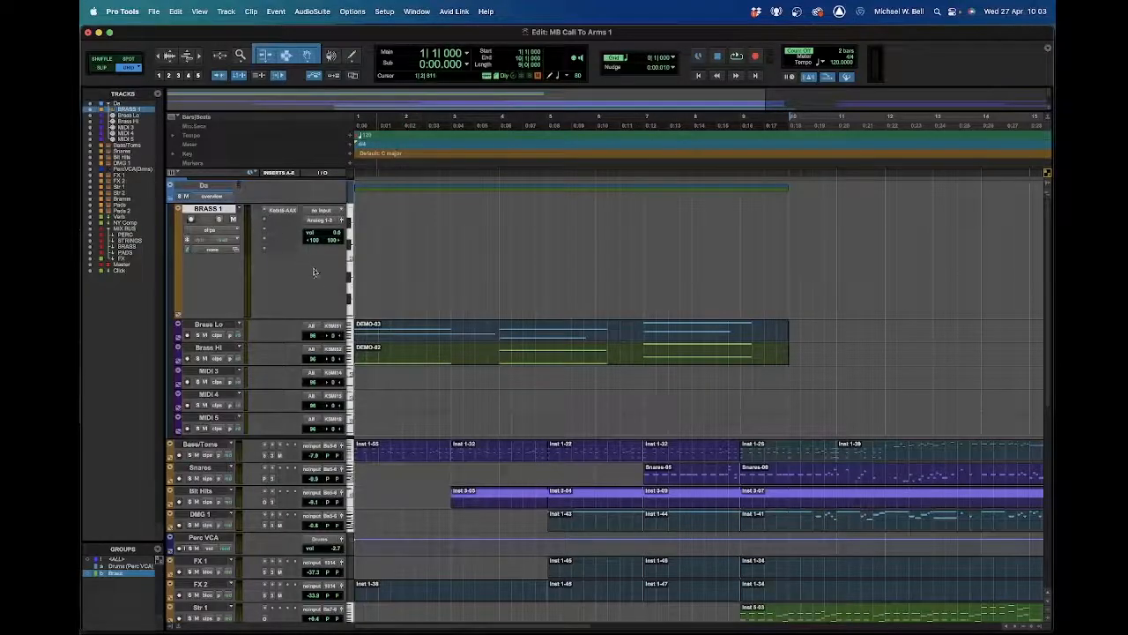
pyautogui.click(282, 210)
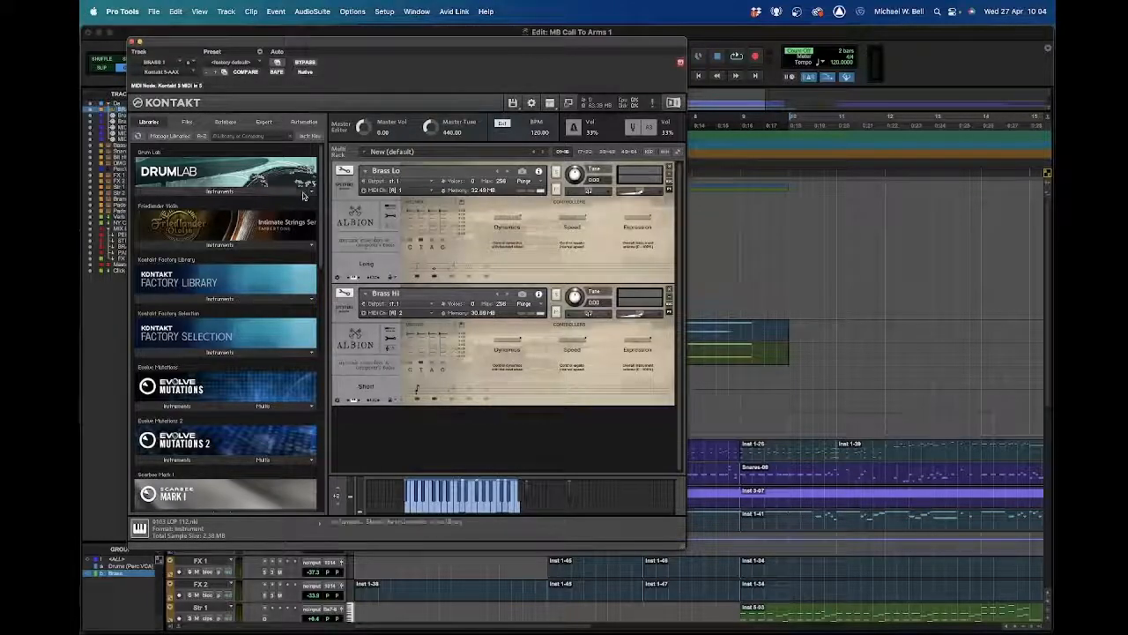
pyautogui.click(133, 41)
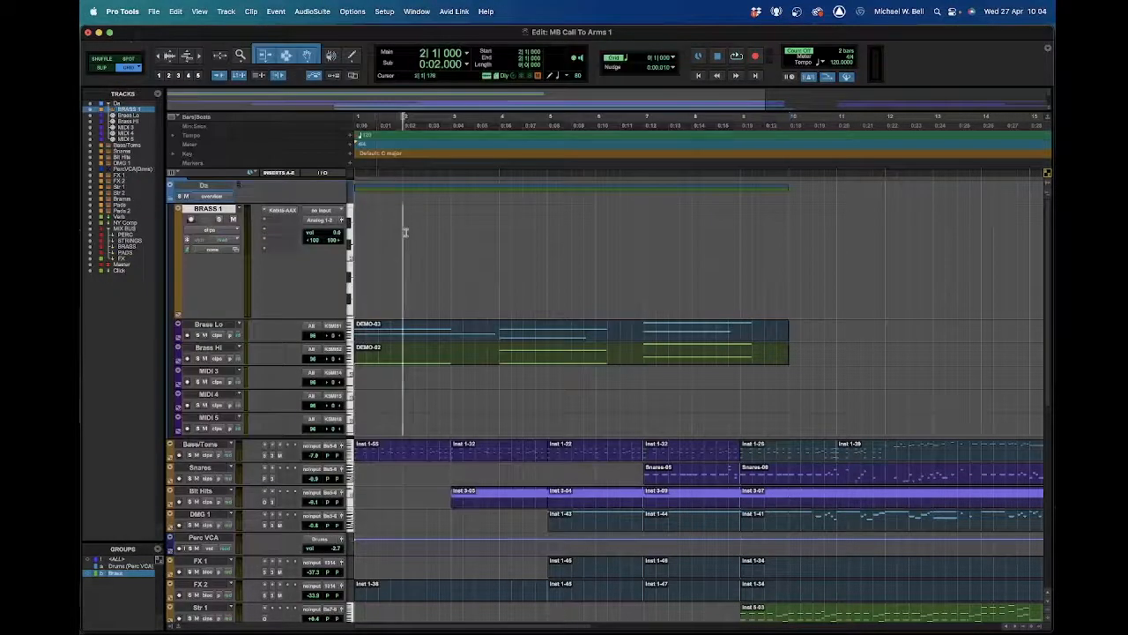
# - Zoom the timeline out horizontally and place the edit cursor at bar 2, beat 2
pyautogui.press('r')
pyautogui.click(383, 246)
pyautogui.scroll(-5, 383, 247)
pyautogui.scroll(5, 383, 247)
pyautogui.scroll(-5, 383, 247)
pyautogui.scroll(5, 397, 246)
pyautogui.click(155, 12)
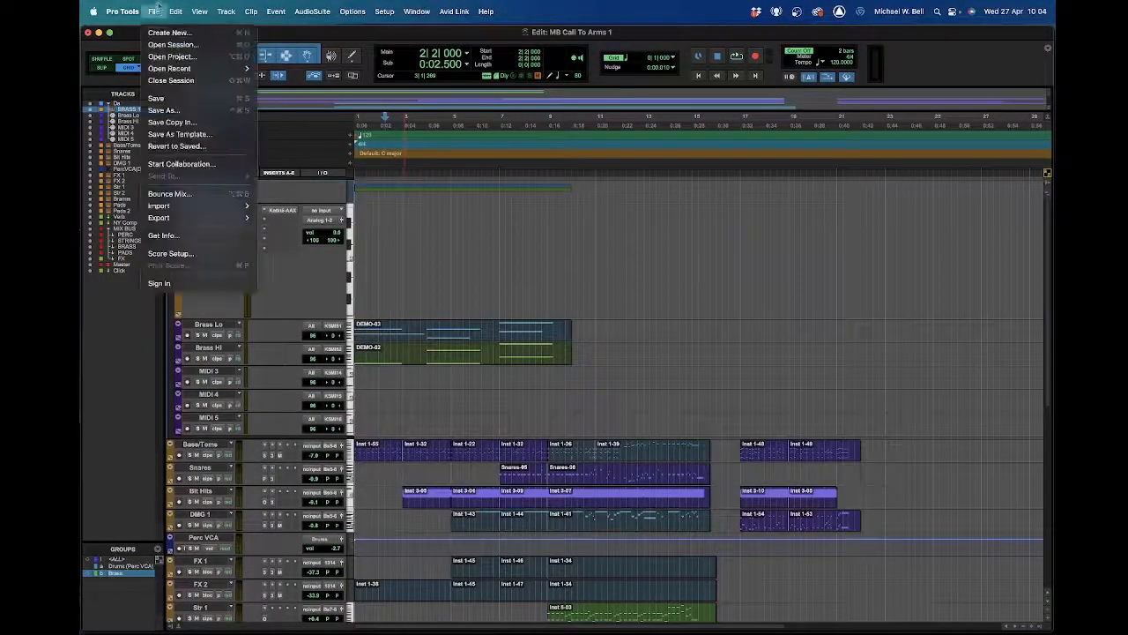
pyautogui.click(402, 251)
# - Switch to Finder showing the Dropbox folder and dismiss the notice about opening online-only files
pyautogui.moveTo(483, 632)
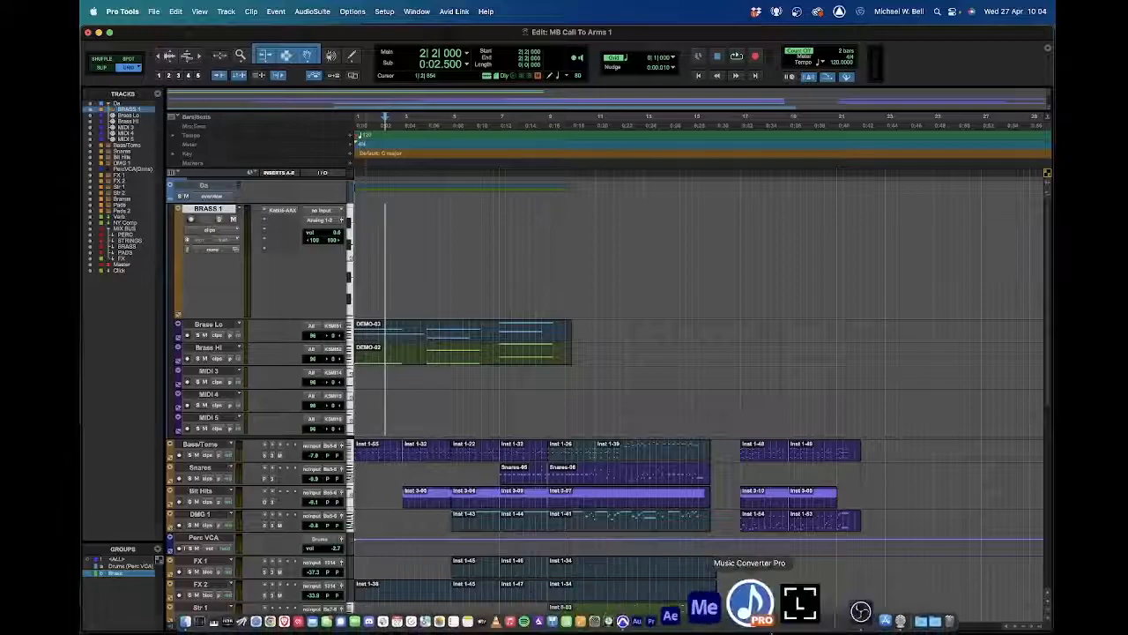
pyautogui.click(865, 623)
pyautogui.click(864, 622)
pyautogui.click(265, 615)
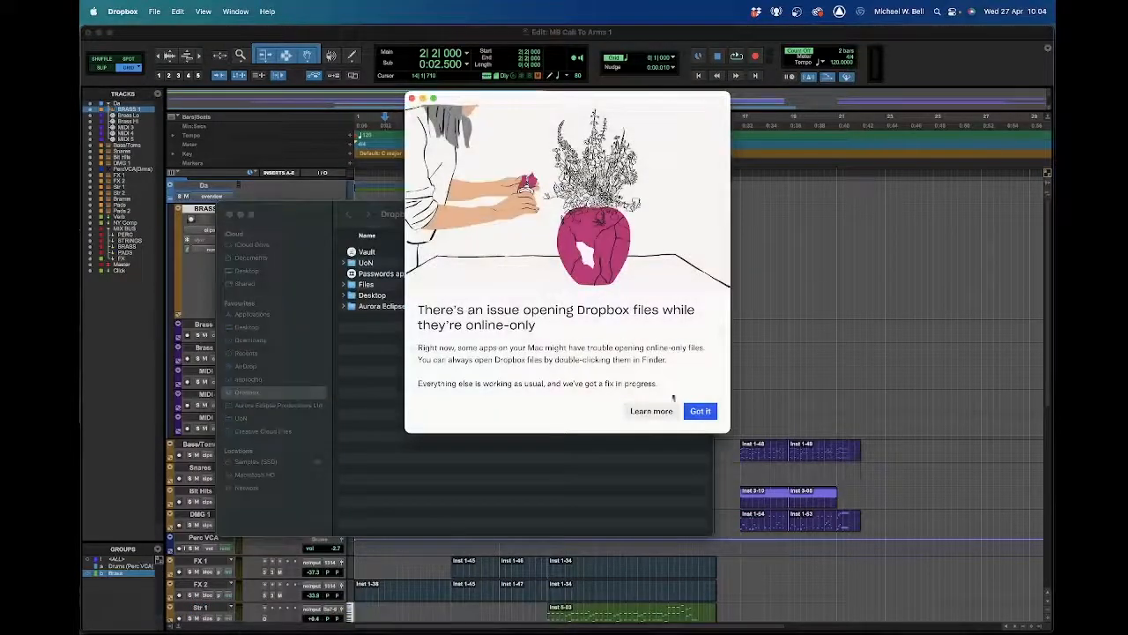
pyautogui.click(700, 411)
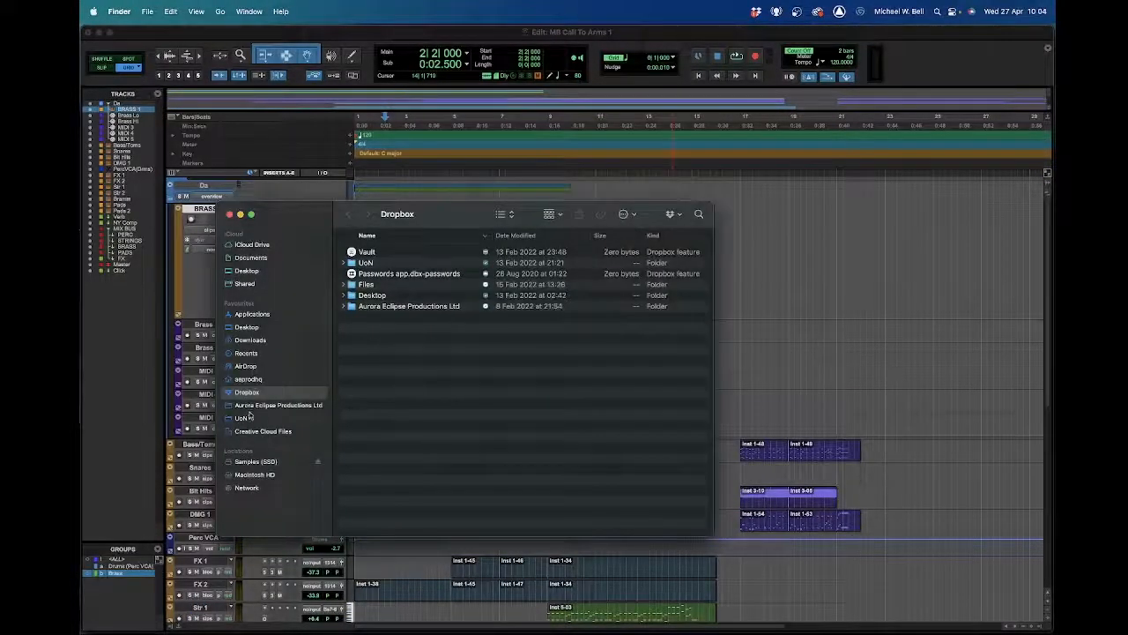
# - Browse the Samples (SSD) drive to the Dark Sounds folder inside *Audio & Loops and select the 04 Creepy_Mask WAV file
pyautogui.click(277, 422)
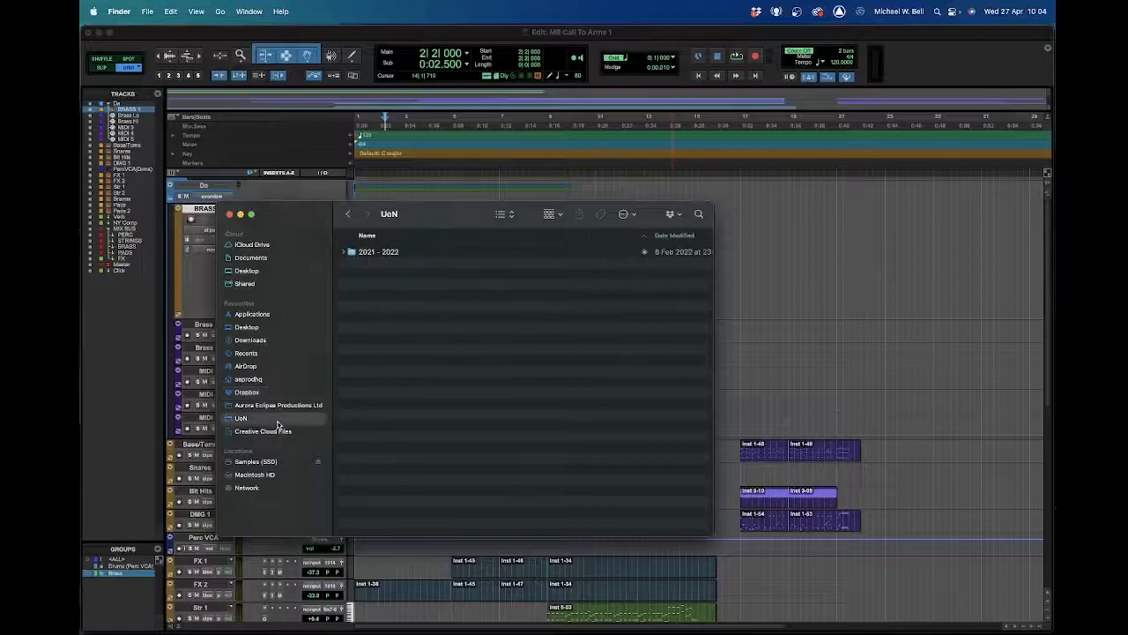
pyautogui.click(265, 462)
pyautogui.doubleClick(429, 252)
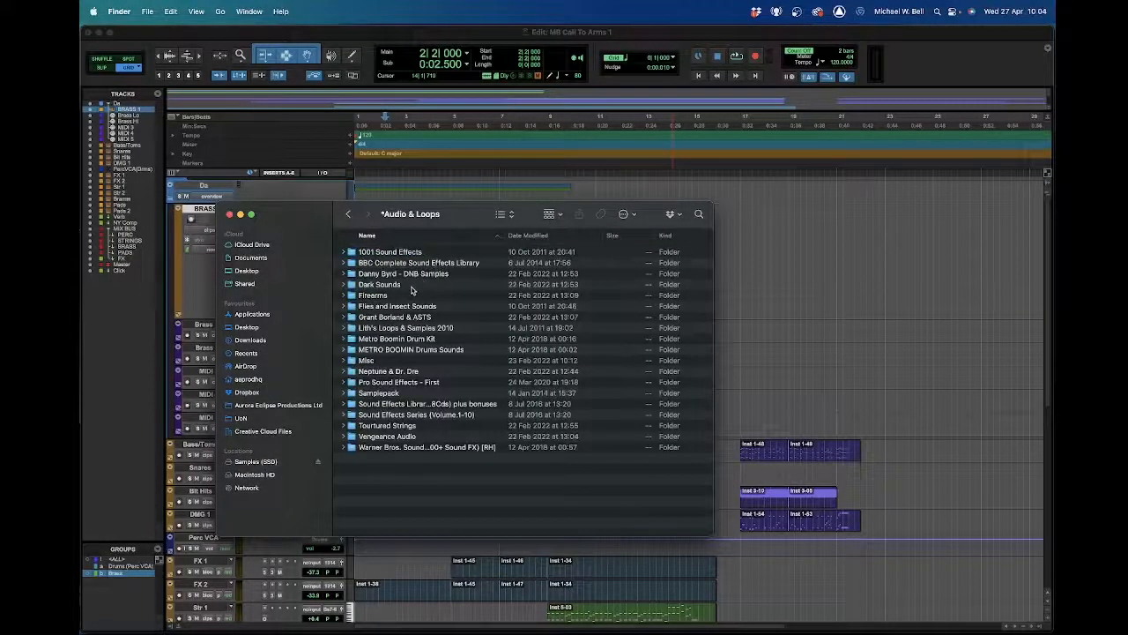
pyautogui.click(411, 285)
pyautogui.doubleClick(413, 283)
pyautogui.click(399, 284)
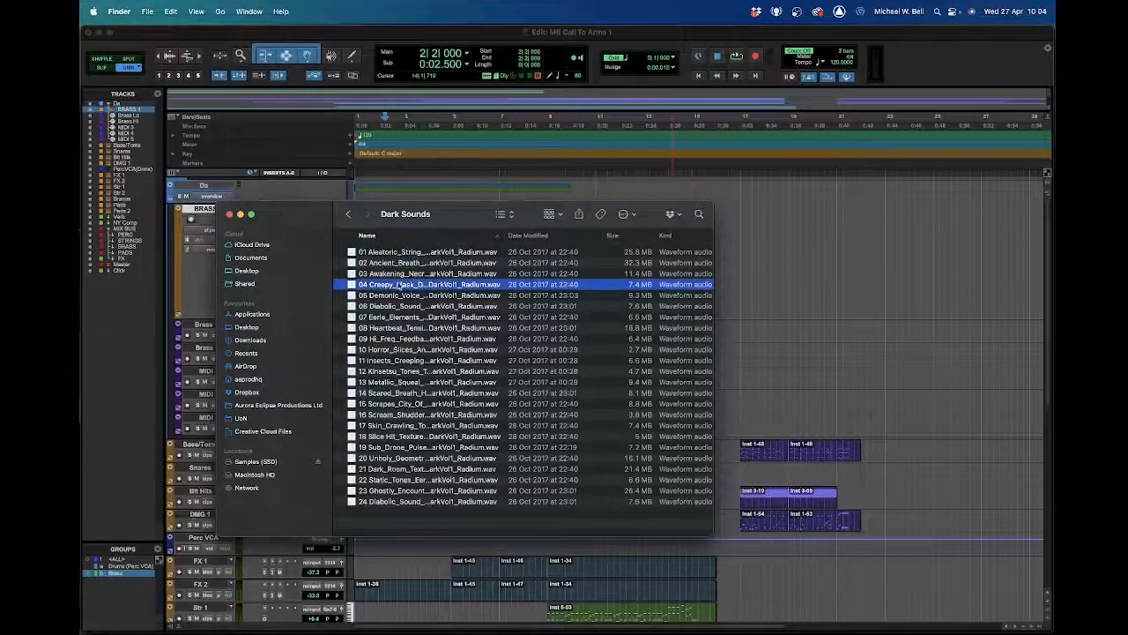
# - Try to place the 04 Creepy_Mask file on the BRASS 1 instrument track, and cancel the Melodyne activation request
pyautogui.moveTo(400, 285); pyautogui.dragTo(903, 252)
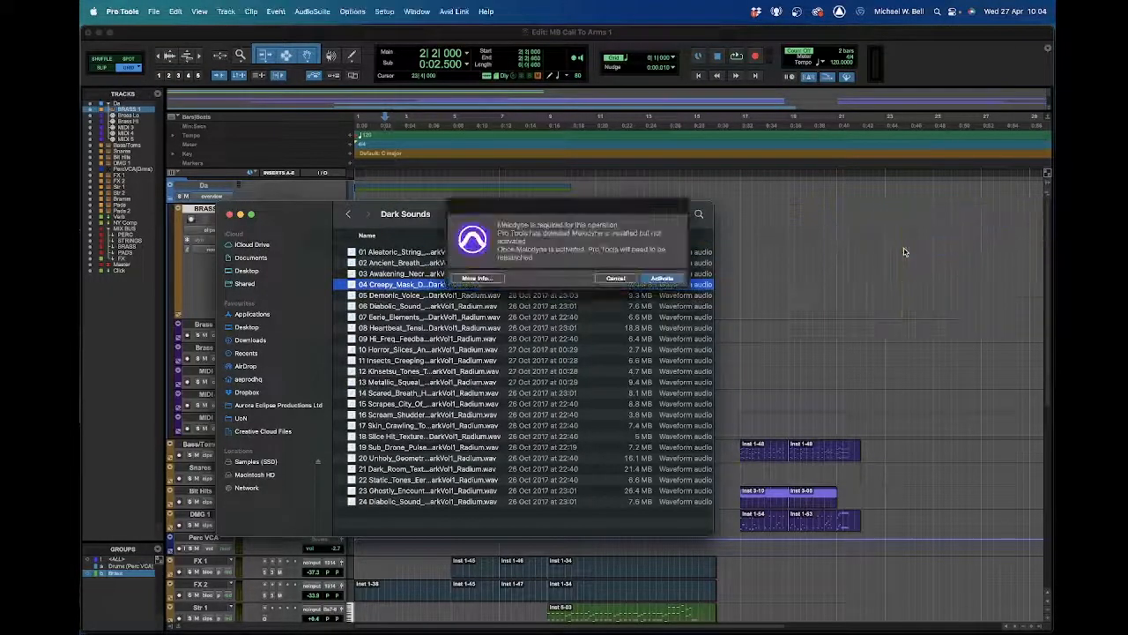
pyautogui.click(620, 278)
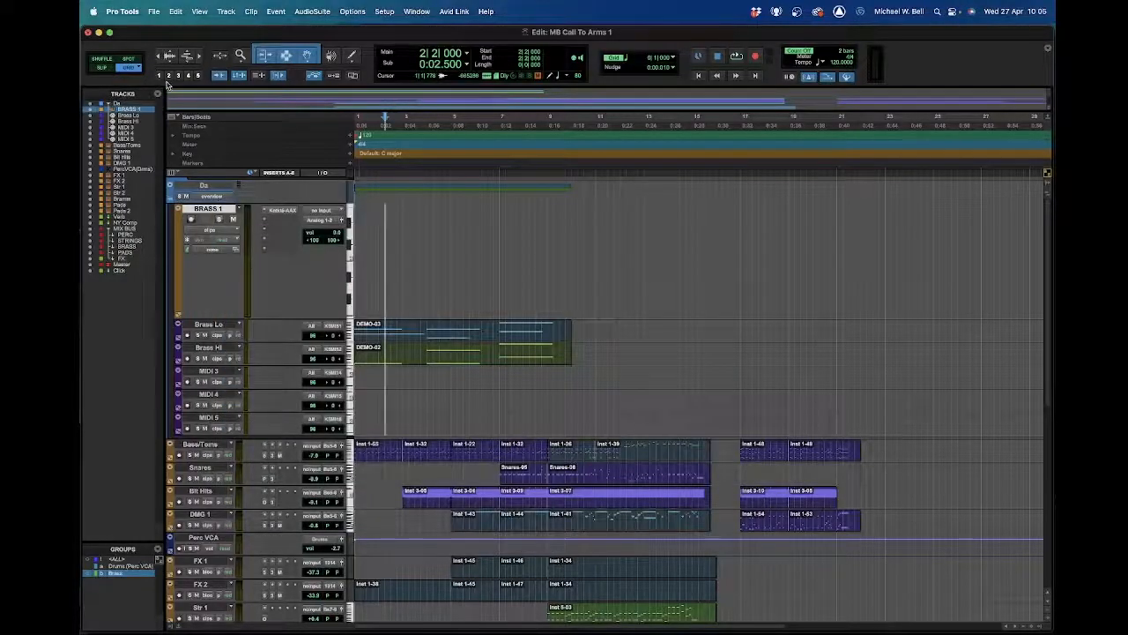
# - Create one new stereo audio track below BRASS 1
pyautogui.press('super+shift+n')
pyautogui.click(449, 237)
pyautogui.click(466, 249)
pyautogui.click(760, 261)
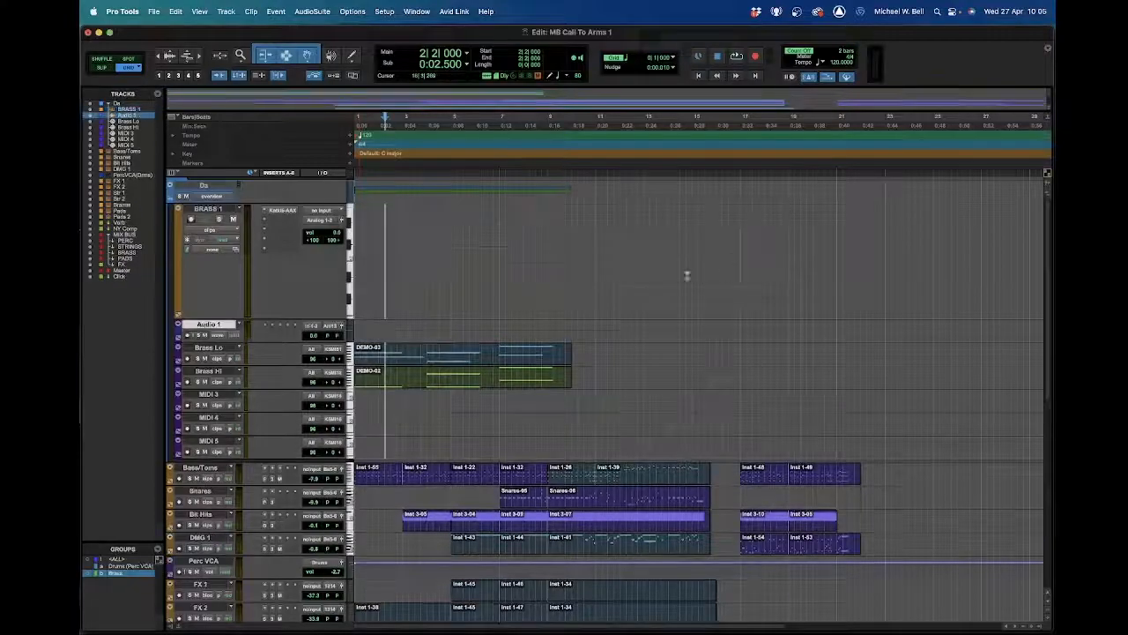
# - Switch back to Finder and import the 04 Creepy_Mask file onto the Audio 1 track at about bar 26, beat 4
pyautogui.press('super+Tab')
pyautogui.moveTo(301, 218); pyautogui.dragTo(520, 258)
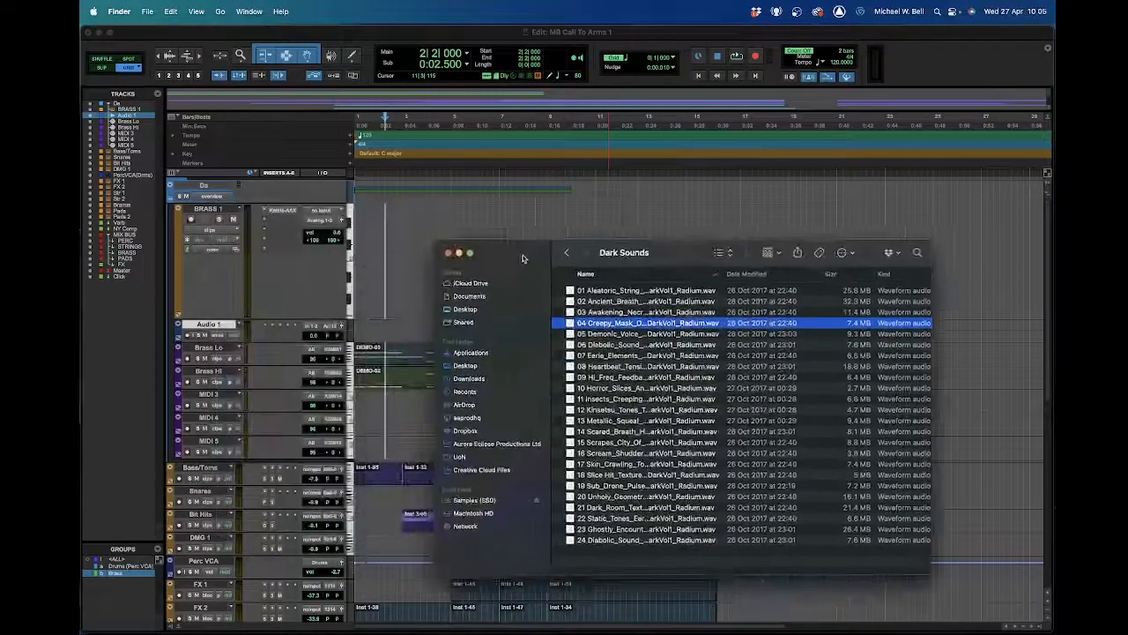
pyautogui.moveTo(613, 325); pyautogui.dragTo(979, 332)
pyautogui.hscroll(8, 831, 294)
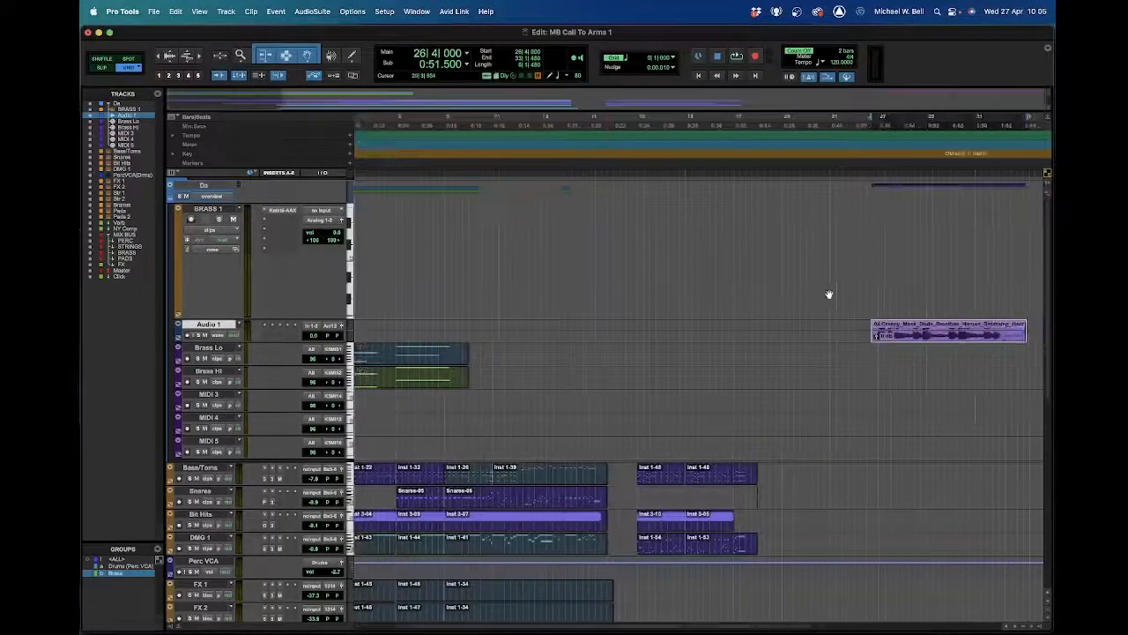
# - Audition the imported clip on Audio 1 and move its start to bar 27, beat 1
pyautogui.click(597, 329)
pyautogui.press('space')
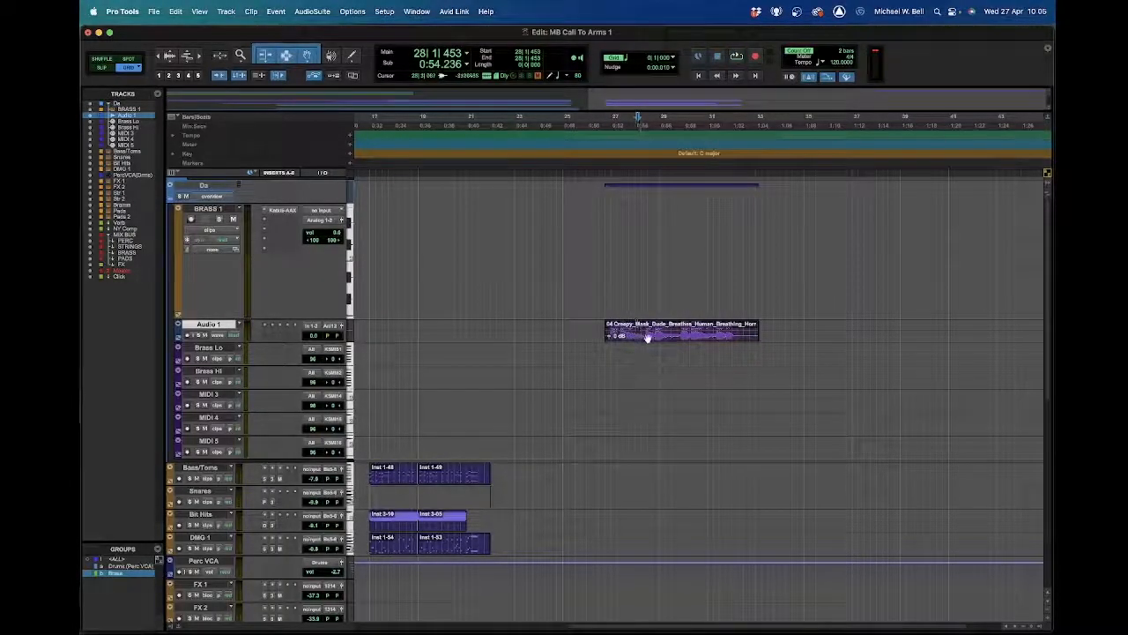
pyautogui.click(648, 333)
pyautogui.moveTo(655, 338); pyautogui.dragTo(657, 338)
# - Zoom the timeline in on the clip and enlarge the Audio 1 track's height to show its stereo waveform
pyautogui.press('t')
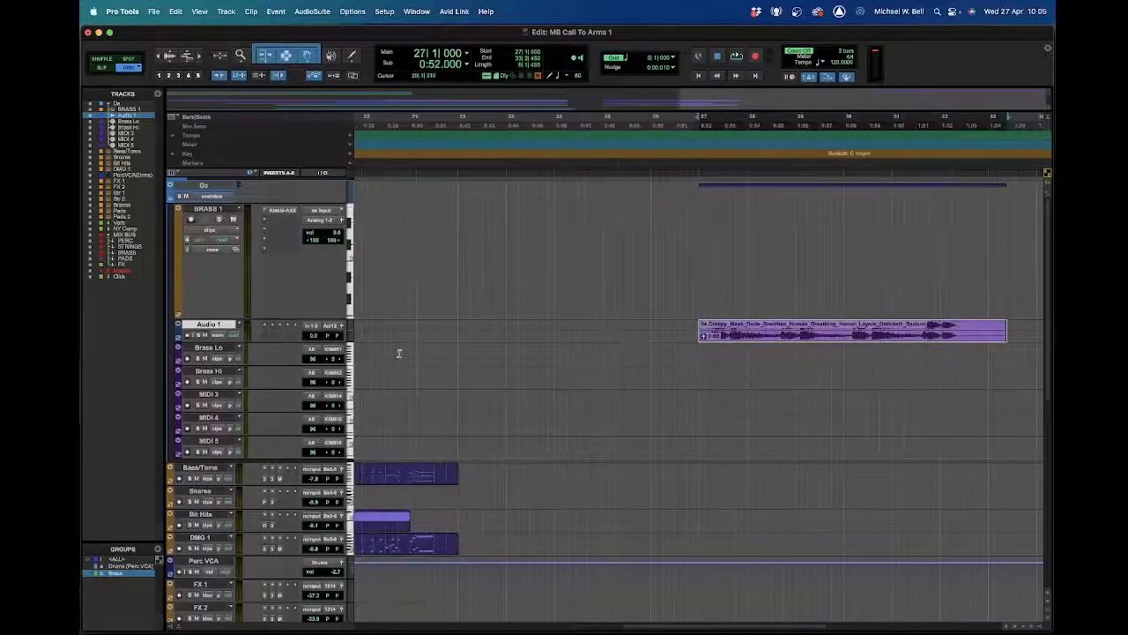
pyautogui.moveTo(226, 343); pyautogui.dragTo(244, 440)
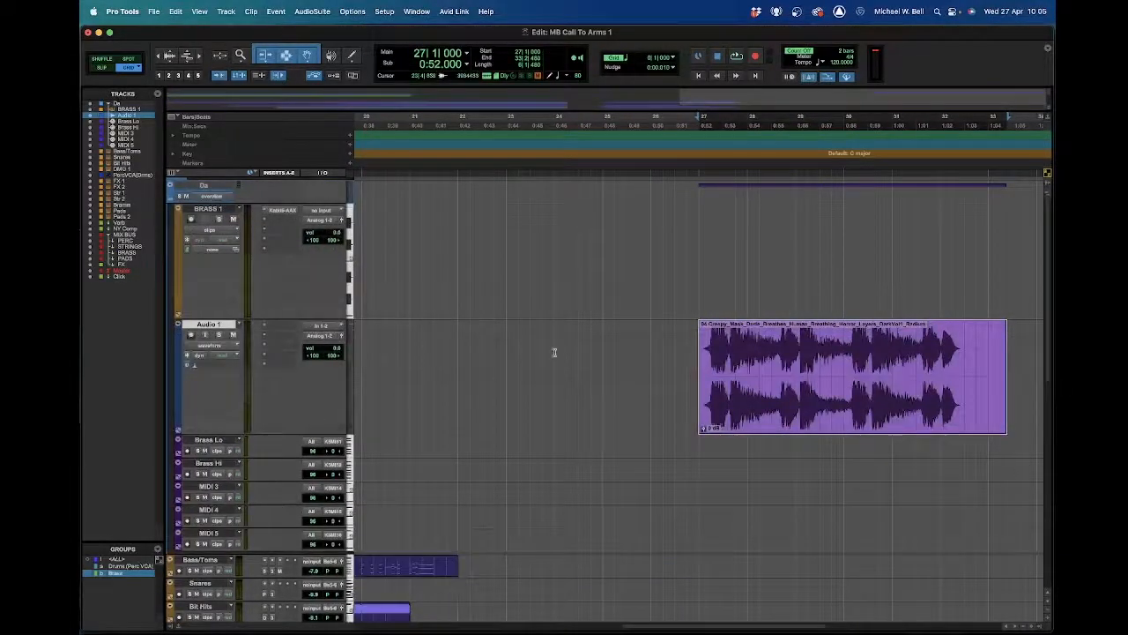
# - Add a curved fade-out from bar 31, beat 4 to the clip's end and a fade-in from bar 27 to about bar 28, beat 2
pyautogui.hscroll(5, 555, 353)
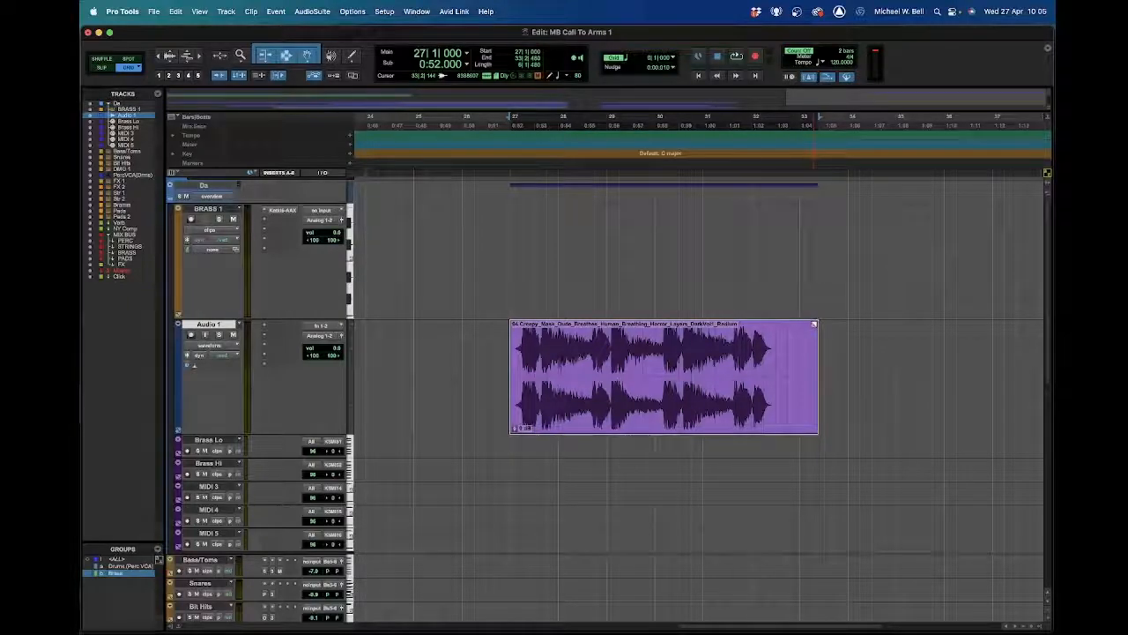
pyautogui.moveTo(814, 324); pyautogui.dragTo(739, 324)
pyautogui.moveTo(781, 381)
pyautogui.mouseDown()
pyautogui.moveTo(781, 397)
pyautogui.moveTo(781, 358)
pyautogui.moveTo(781, 401)
pyautogui.moveTo(781, 361)
pyautogui.mouseUp()
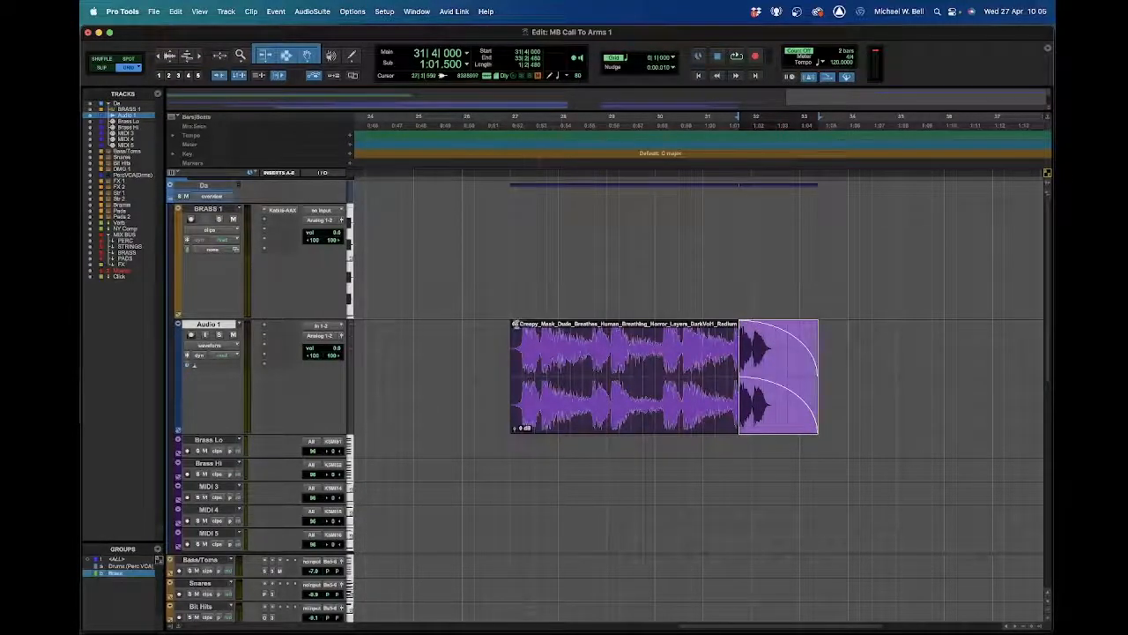
pyautogui.moveTo(515, 324); pyautogui.dragTo(574, 333)
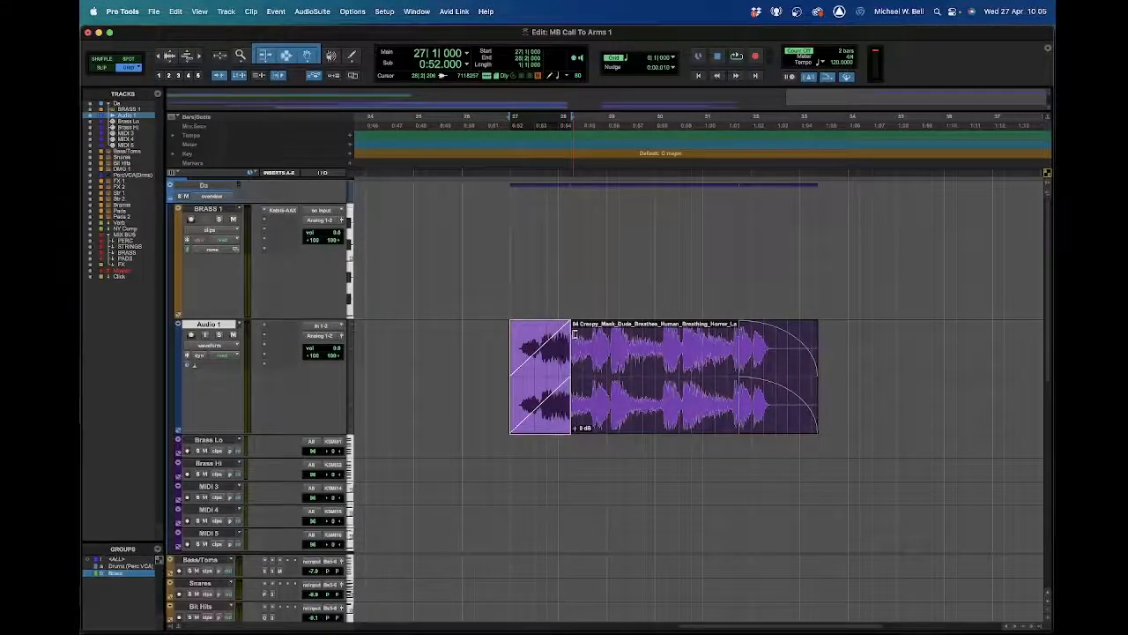
# - Open the fade-out's settings, try a steeper curve, view the preset out shapes, and cancel the changes
pyautogui.click(789, 401)
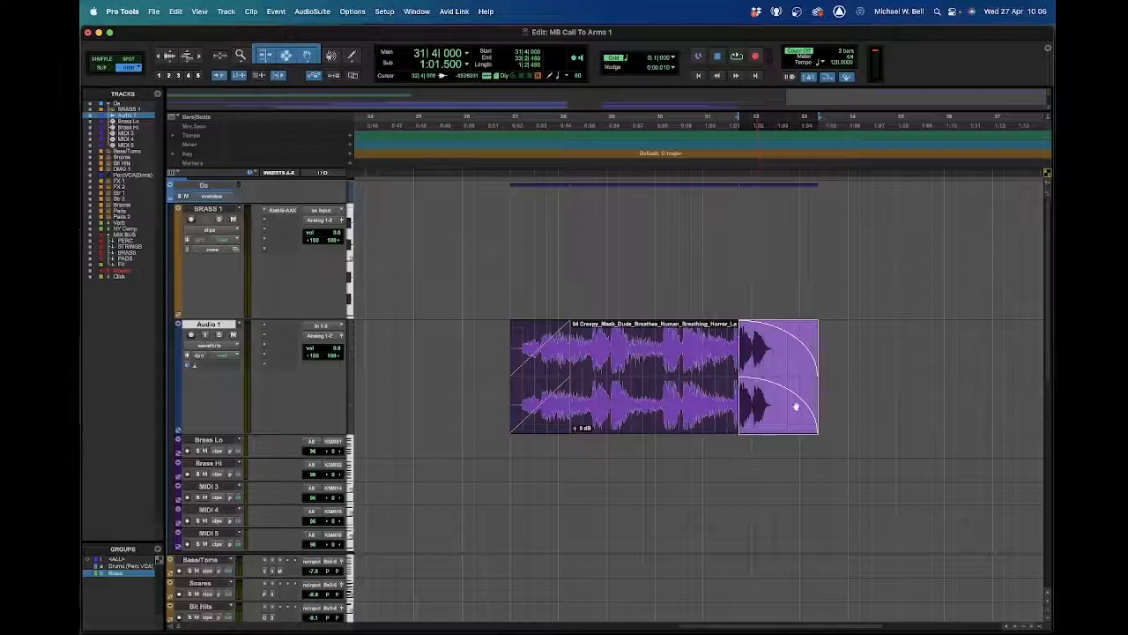
pyautogui.doubleClick(768, 396)
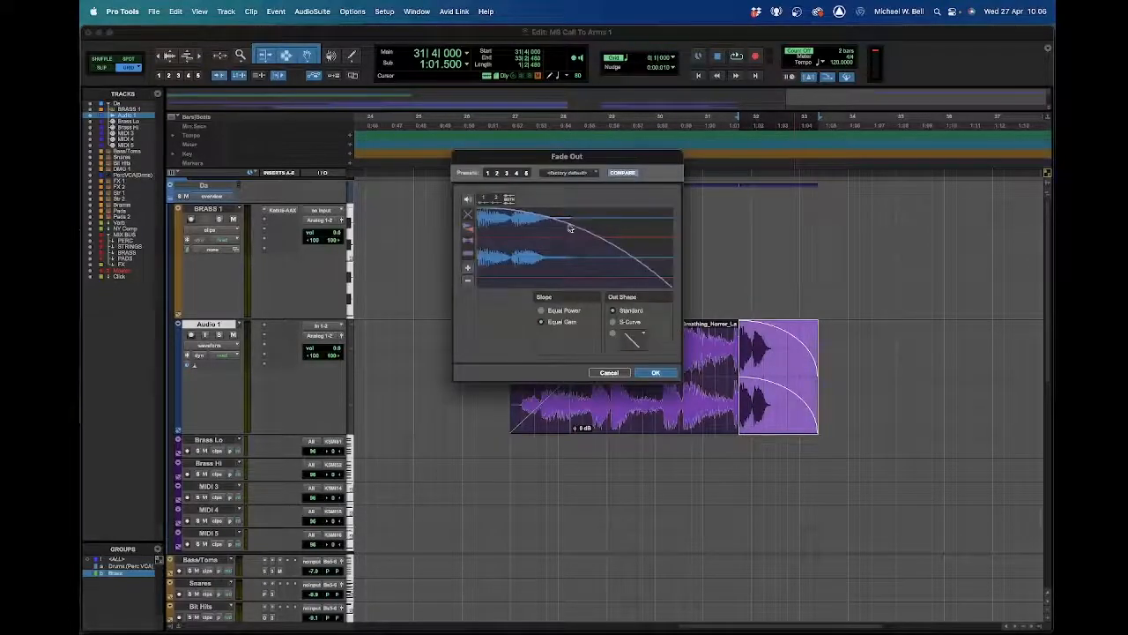
pyautogui.moveTo(574, 229); pyautogui.dragTo(566, 273)
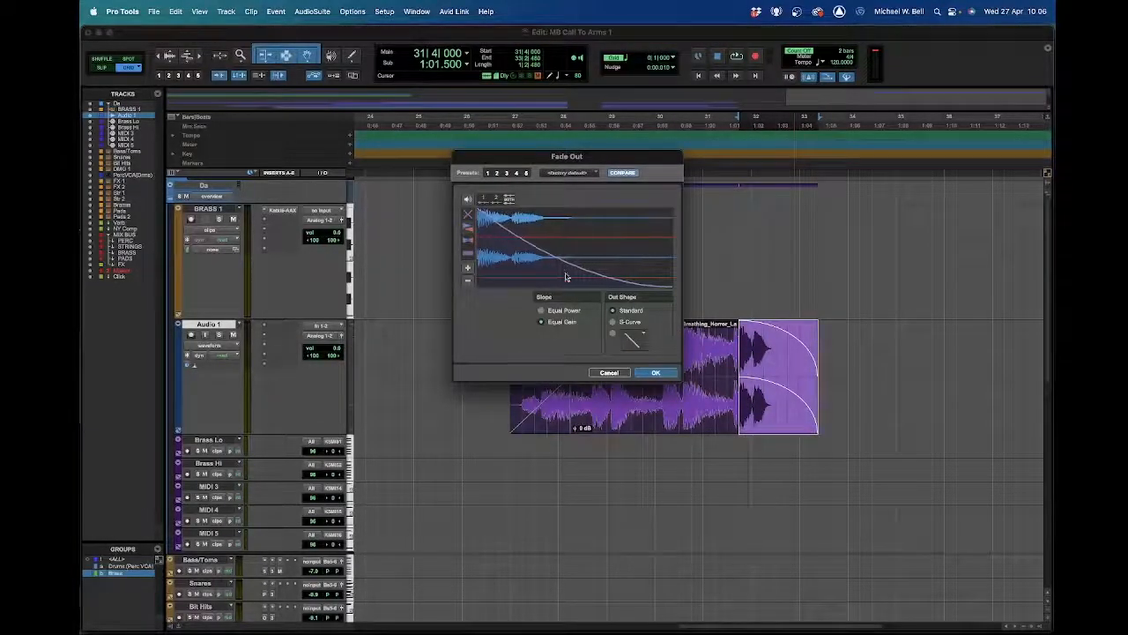
pyautogui.click(636, 340)
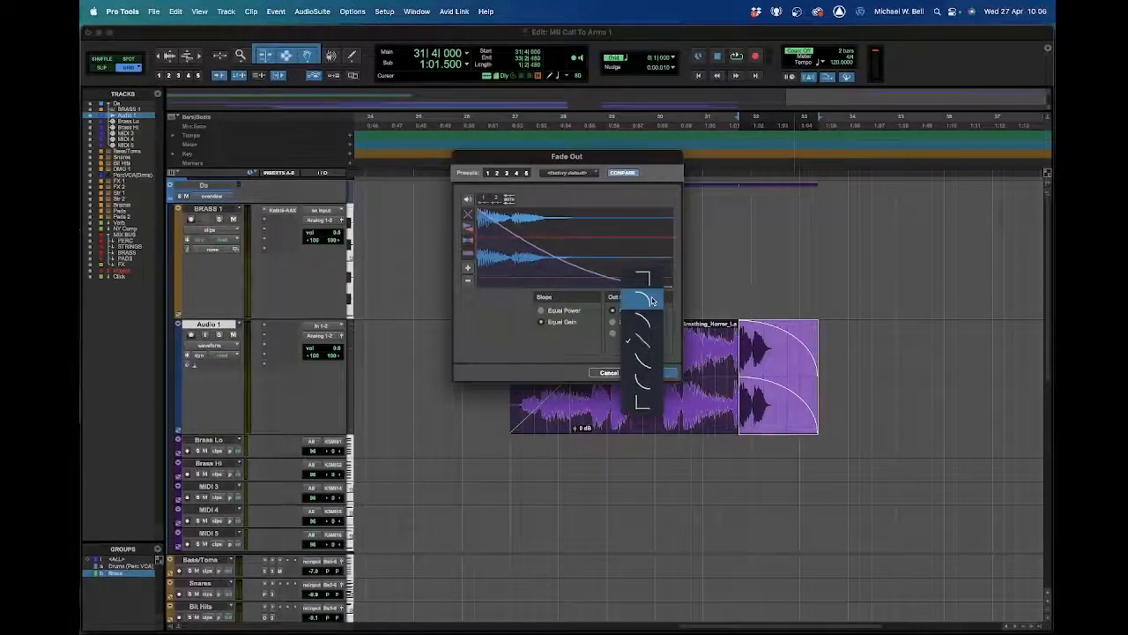
pyautogui.click(499, 355)
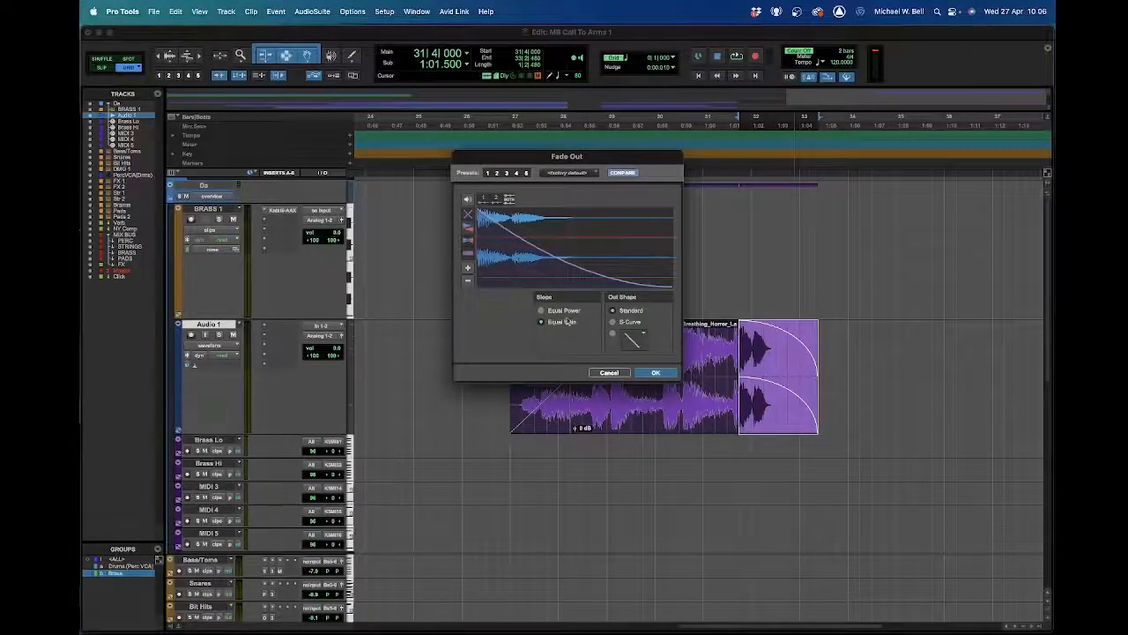
pyautogui.click(609, 372)
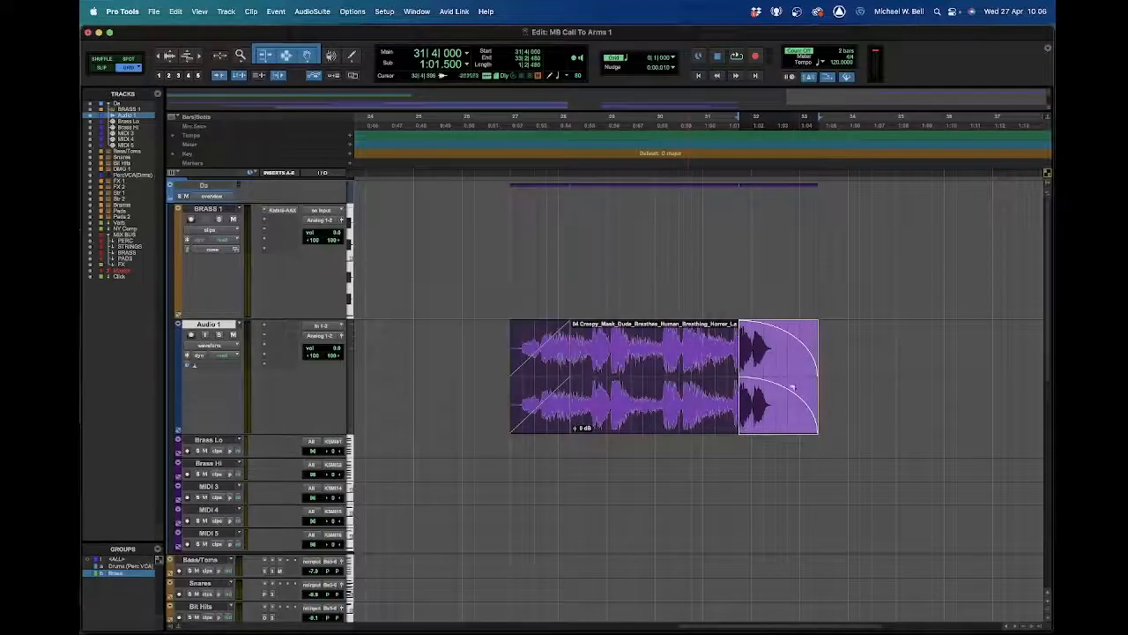
# - Delete the fade-out and fade-in from the Audio 1 clip
pyautogui.press('Delete')
pyautogui.click(536, 422)
pyautogui.press('Delete')
# - Set the Trim tool to TCE mode and view Audio 1's elastic audio algorithms without choosing one
pyautogui.click(265, 56)
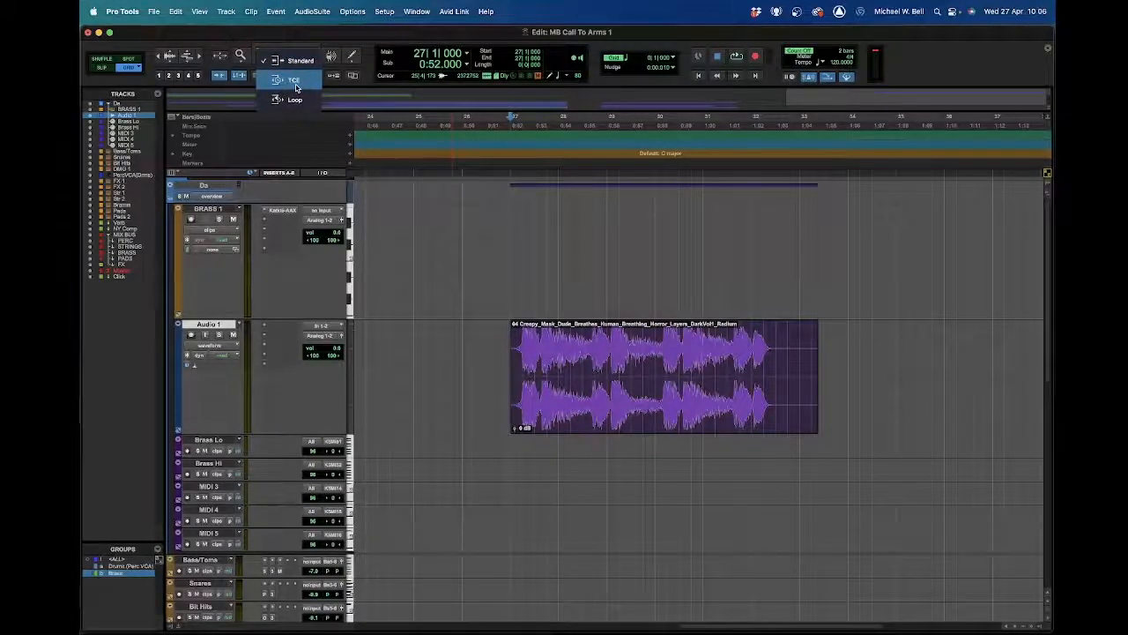
pyautogui.click(295, 82)
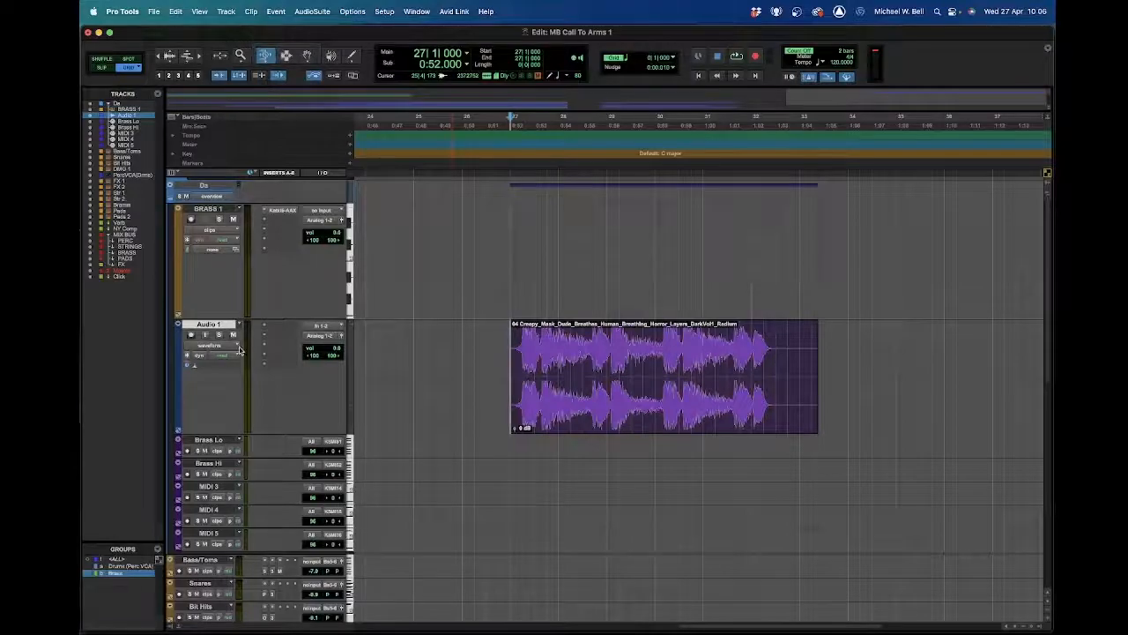
pyautogui.click(219, 368)
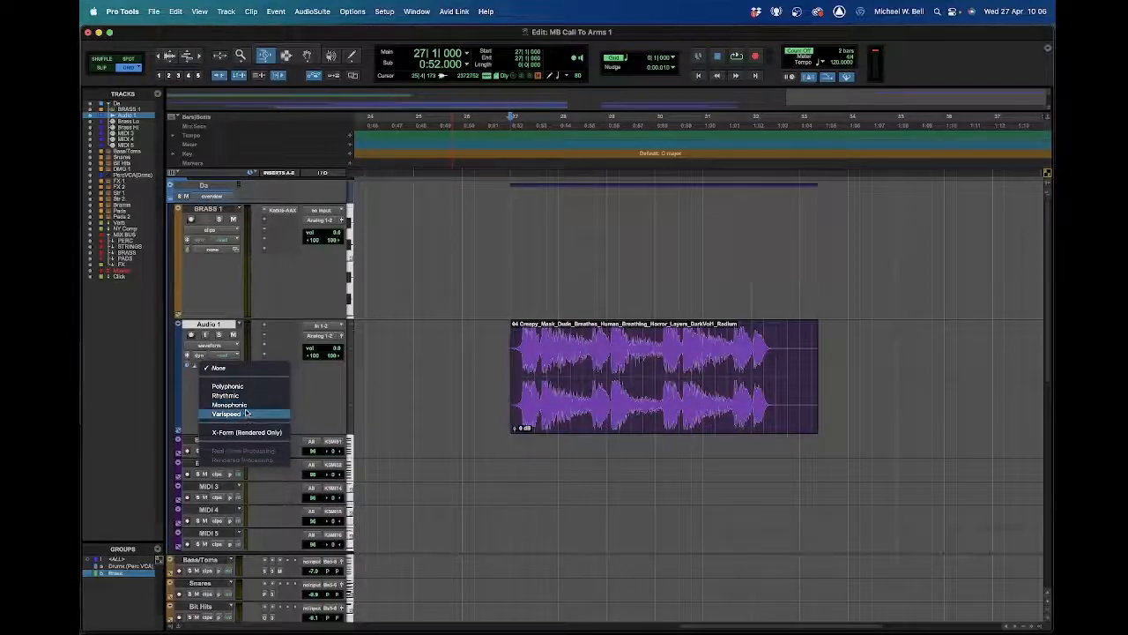
pyautogui.click(272, 63)
pyautogui.click(265, 55)
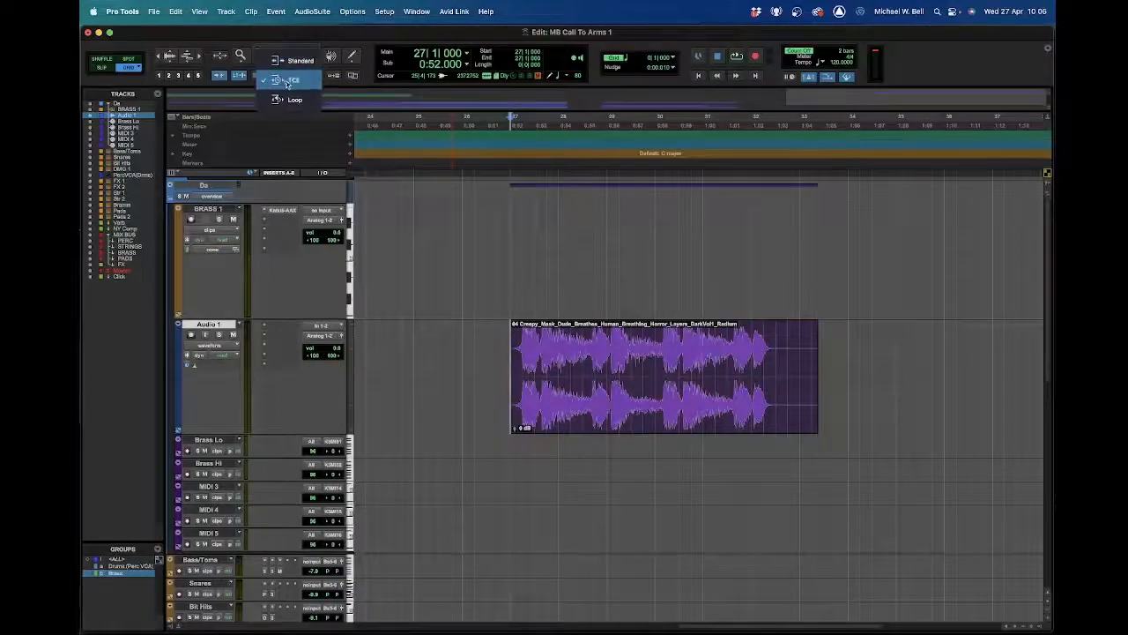
pyautogui.click(287, 81)
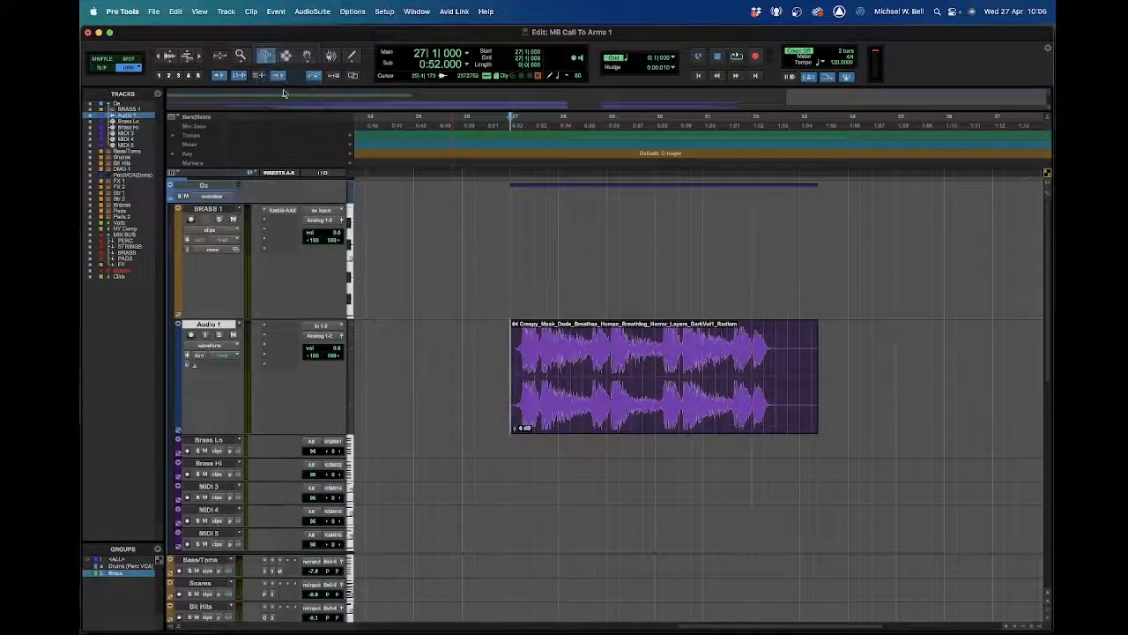
# - Enable Varispeed elastic audio on Audio 1 and time-stretch the clip's end to bar 36, beat 1
pyautogui.click(212, 368)
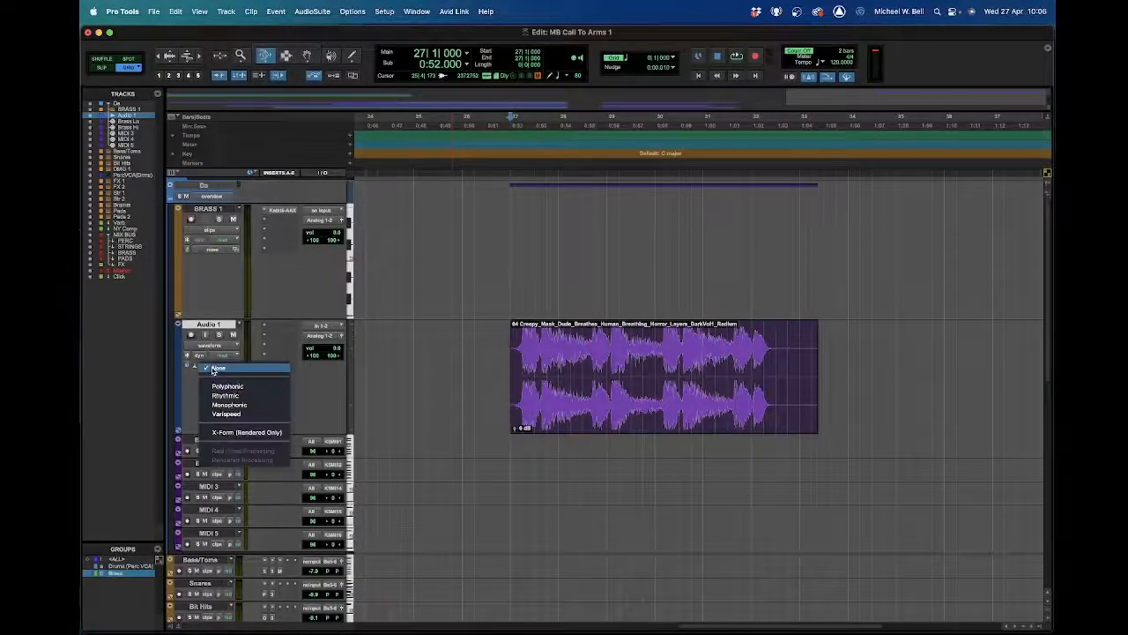
pyautogui.click(255, 415)
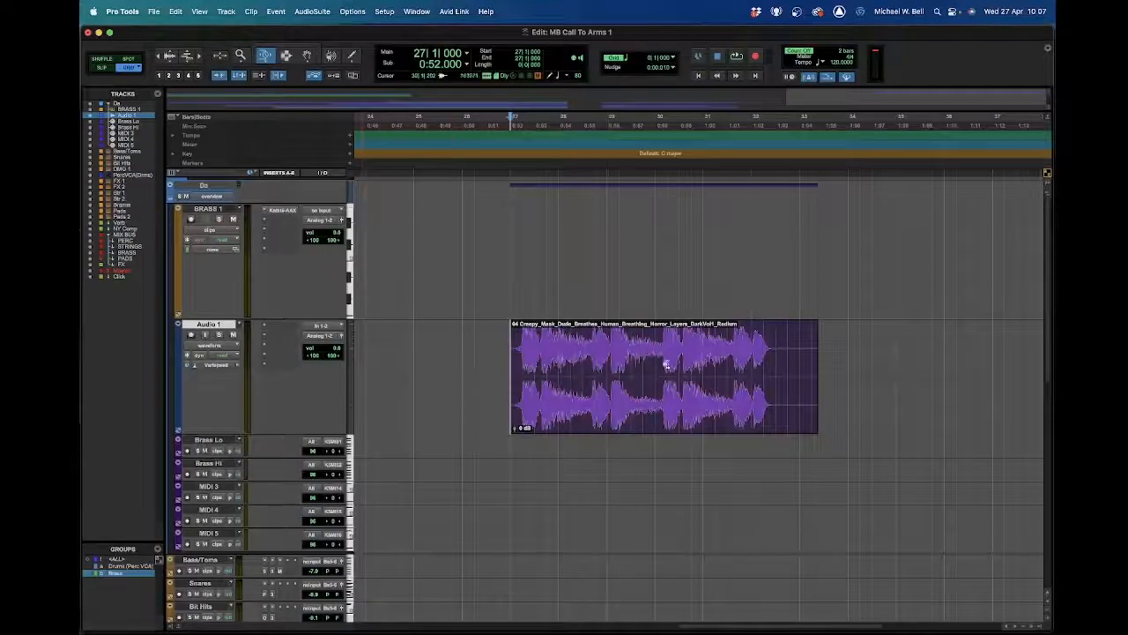
pyautogui.click(818, 370)
pyautogui.moveTo(817, 370); pyautogui.dragTo(941, 371)
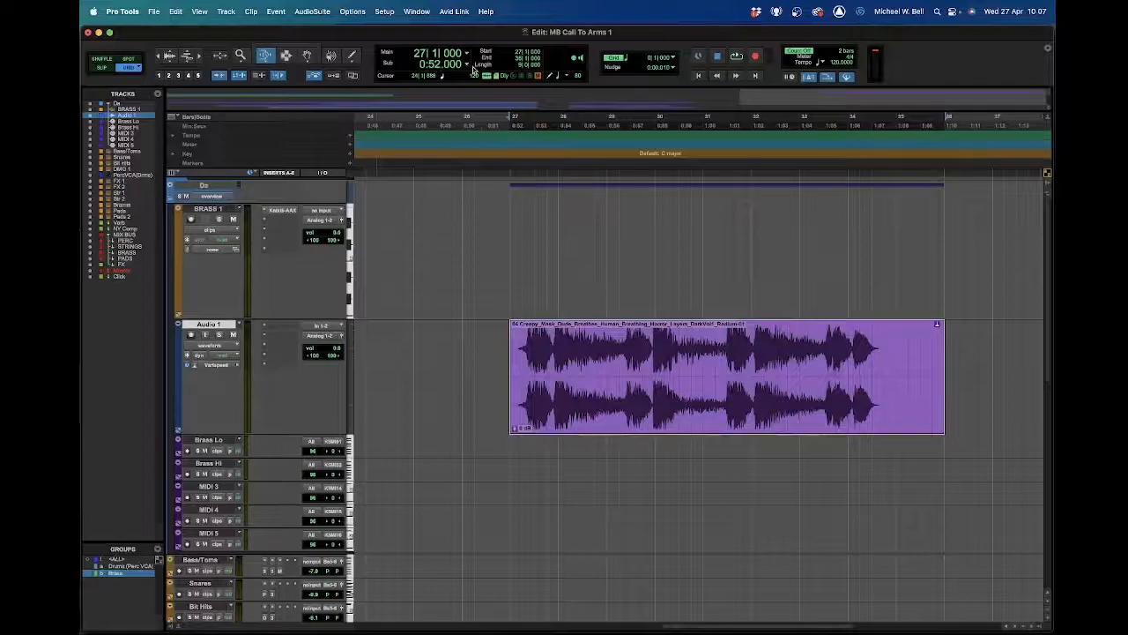
# - Cycle through the edit tools, review the Trim tool's modes and keep TCE selected
pyautogui.press('Escape')
pyautogui.press('Escape')
pyautogui.press('Escape')
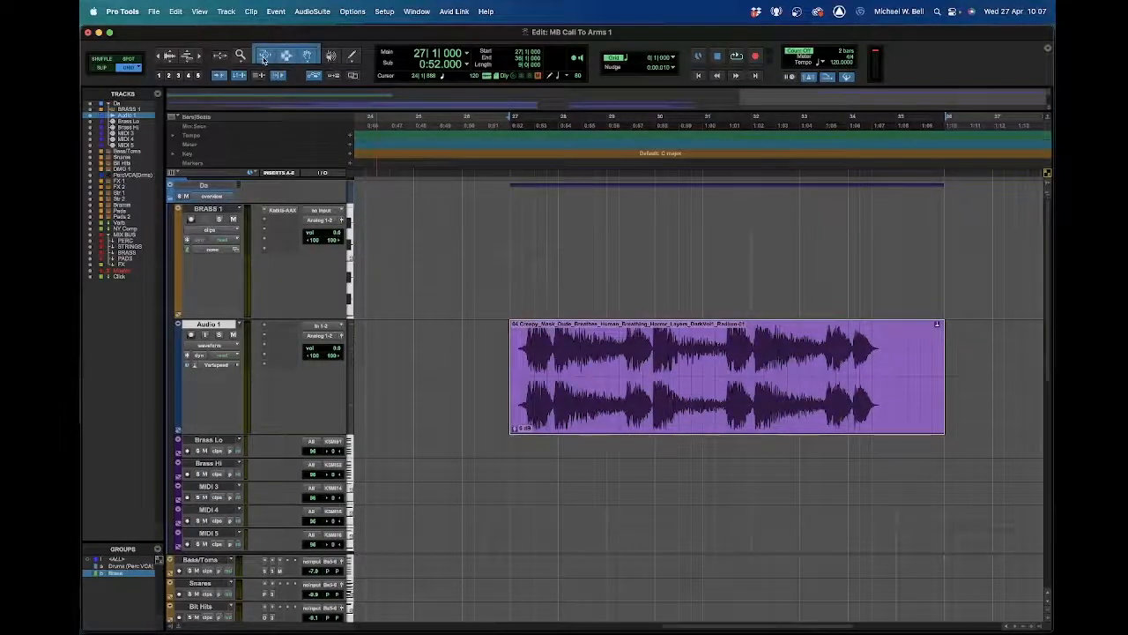
pyautogui.click(263, 57)
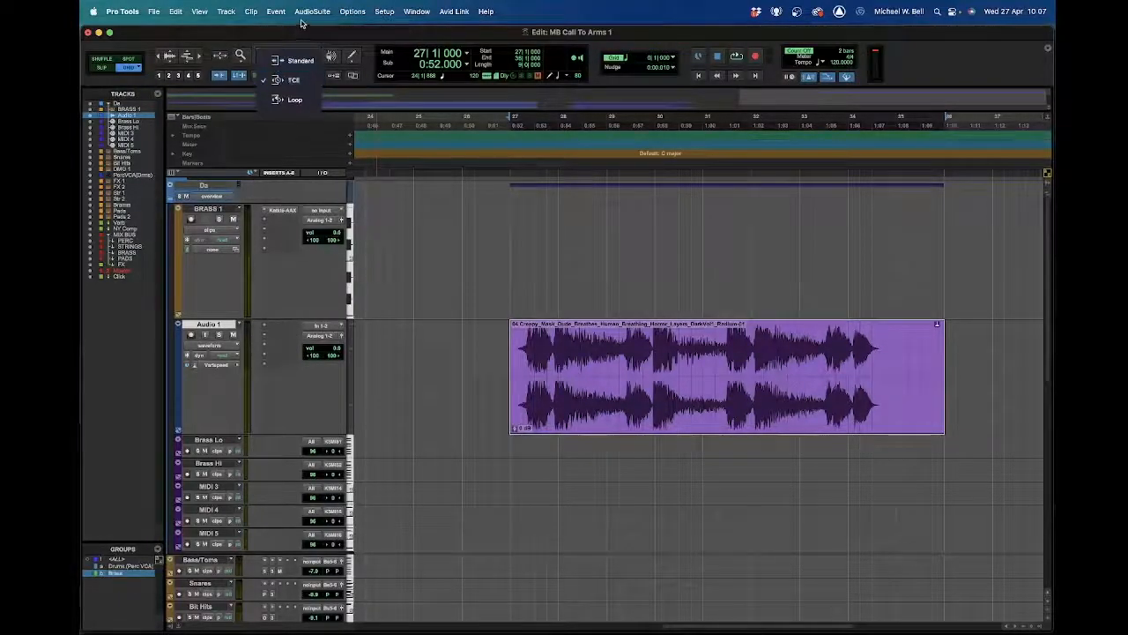
pyautogui.click(276, 81)
# - Switch to the Selector tool, play the stretched clip from bar 27, stop playback and return the cursor to the clip's start
pyautogui.click(505, 343)
pyautogui.press('F7')
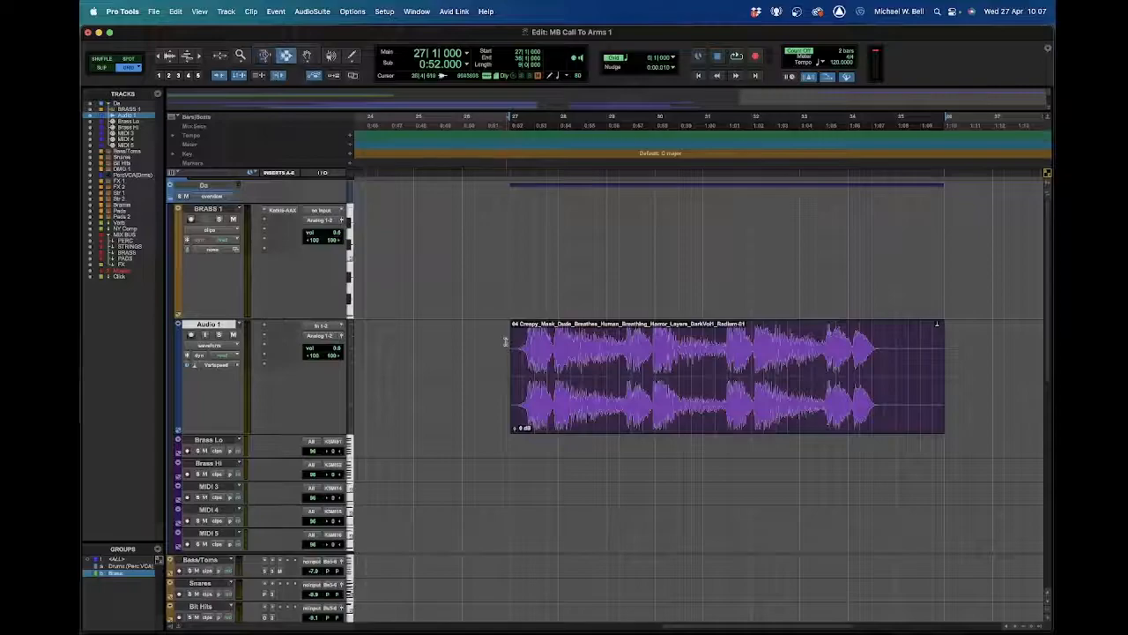
pyautogui.click(506, 342)
pyautogui.press('space')
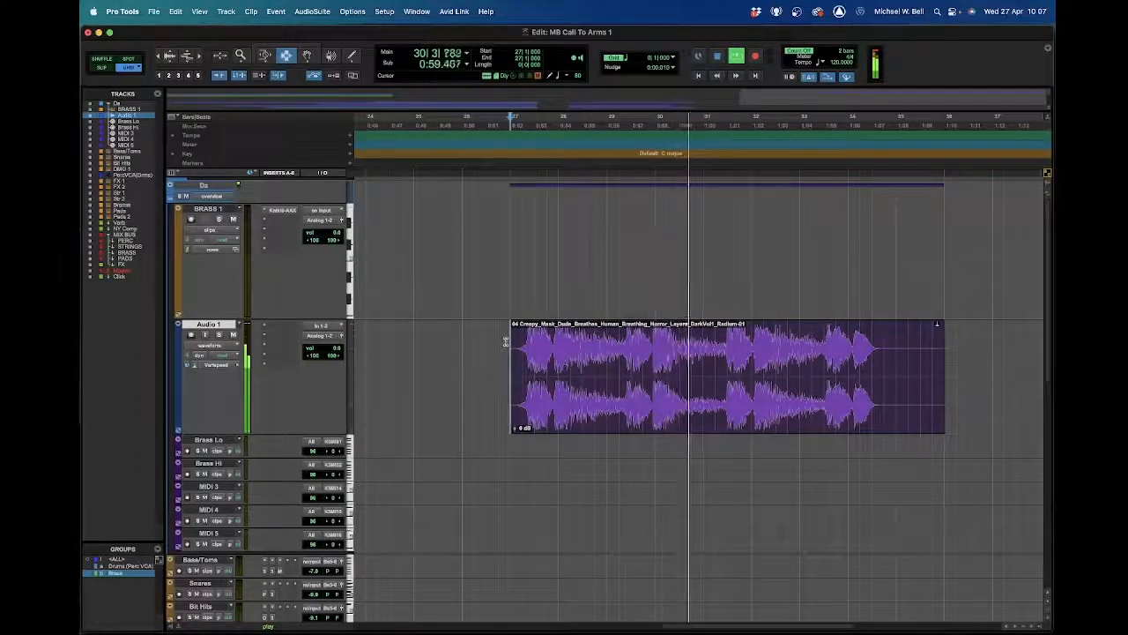
pyautogui.press('space')
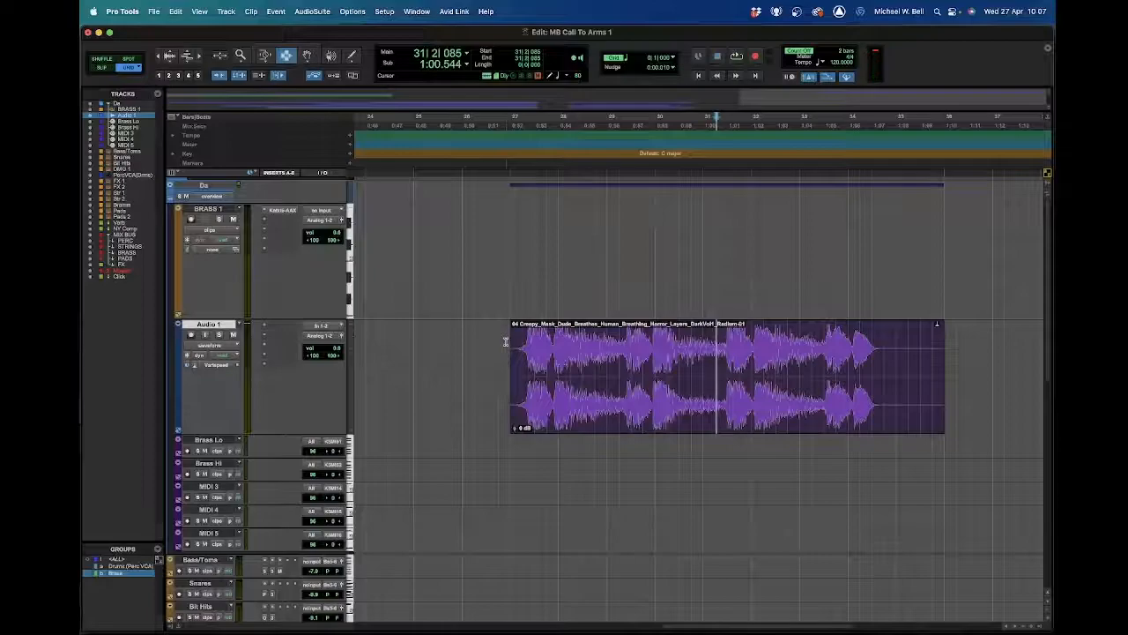
pyautogui.click(513, 339)
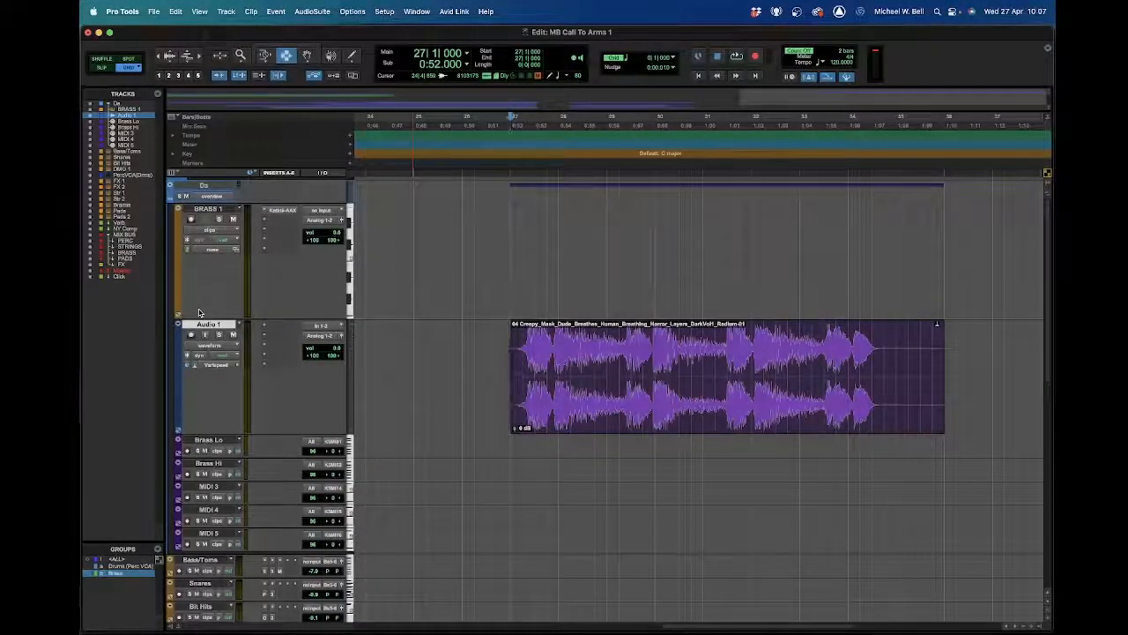
# - Insert the stereo D-Verb reverb on Audio 1 as a multichannel plug-in and move its window clear of the controls behind it
pyautogui.click(286, 328)
pyautogui.moveTo(301, 331)
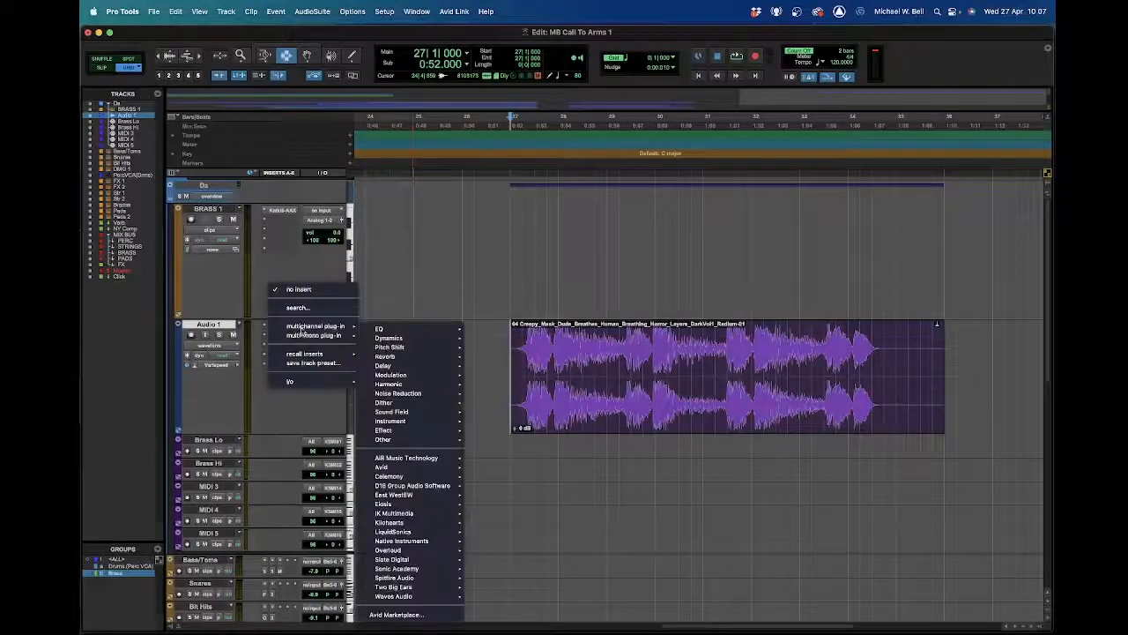
pyautogui.moveTo(414, 360)
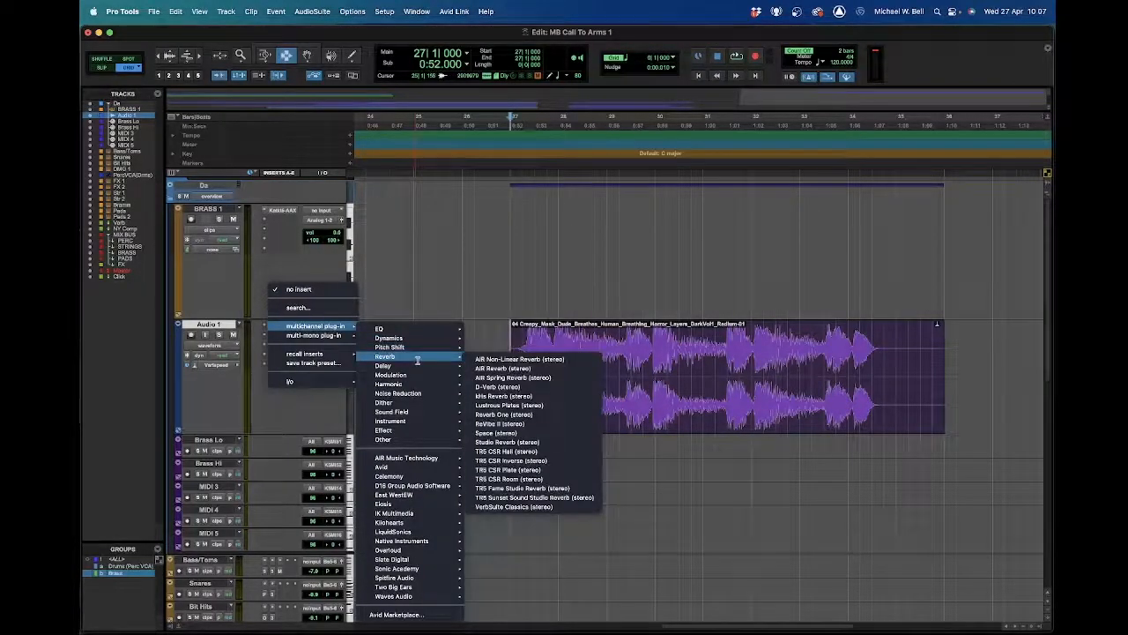
pyautogui.click(535, 386)
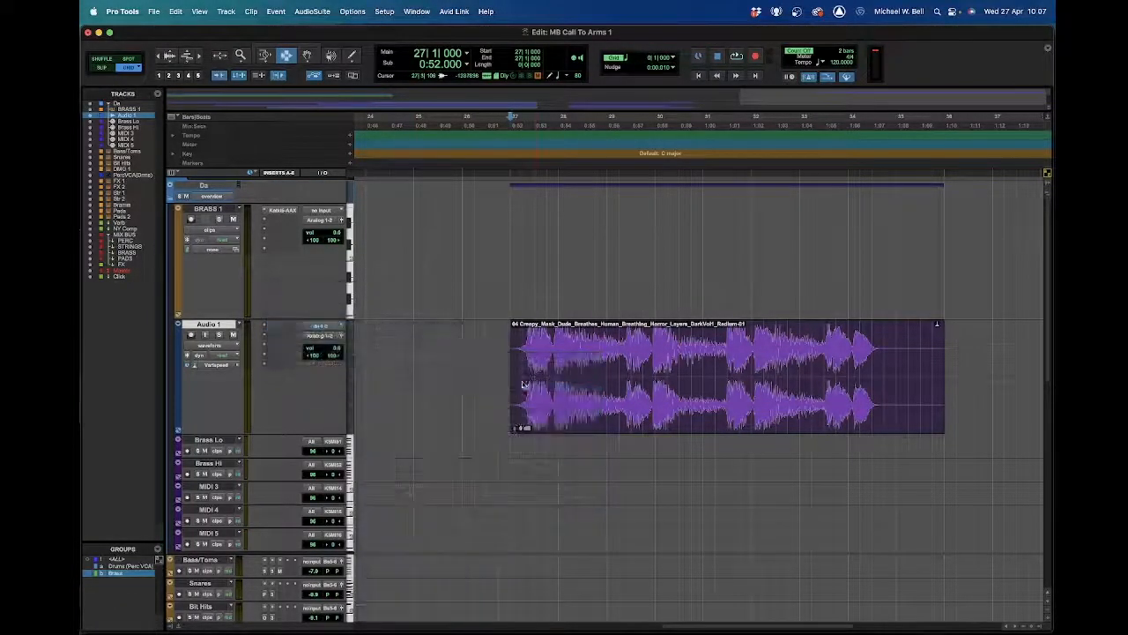
pyautogui.click(293, 328)
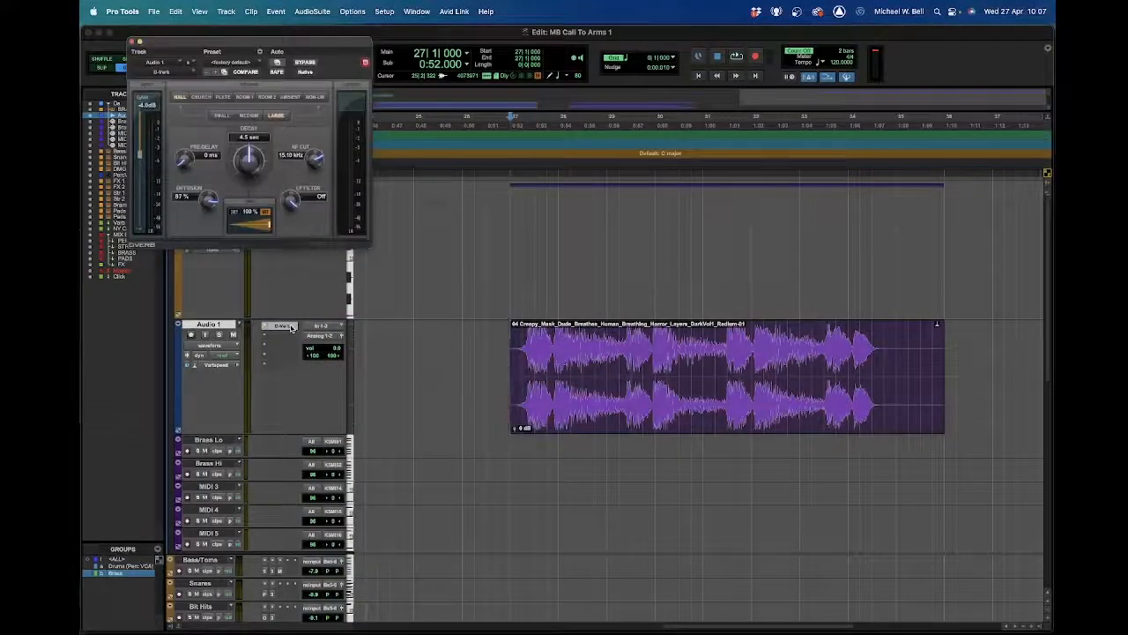
pyautogui.moveTo(273, 46); pyautogui.dragTo(333, 88)
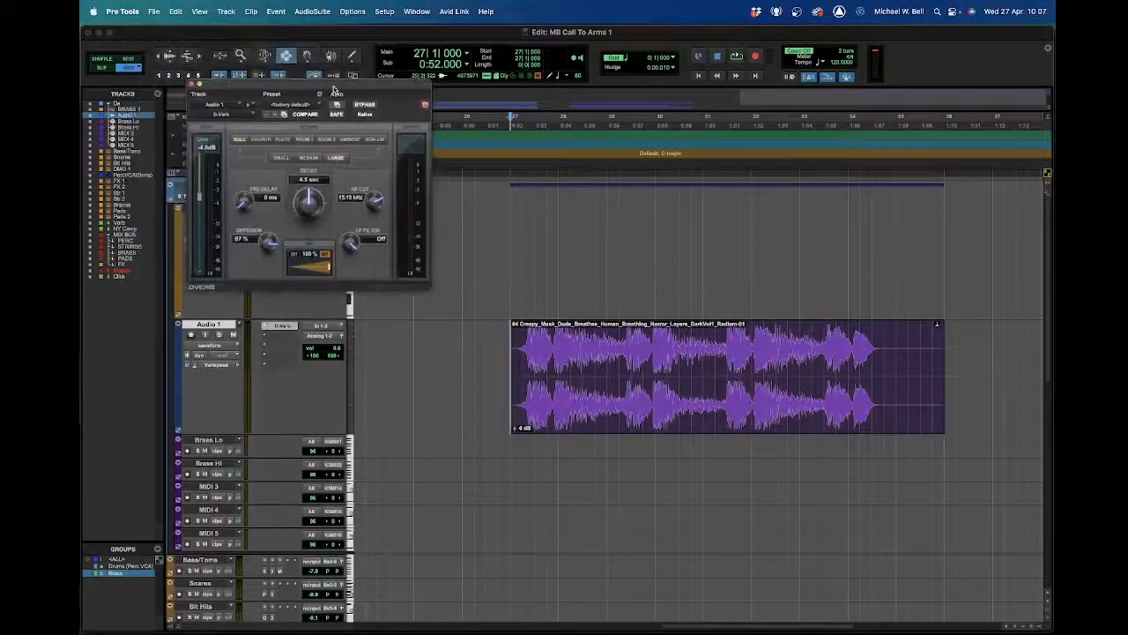
# - Load the Plate Bright preset in D-Verb on Audio 1
pyautogui.click(295, 104)
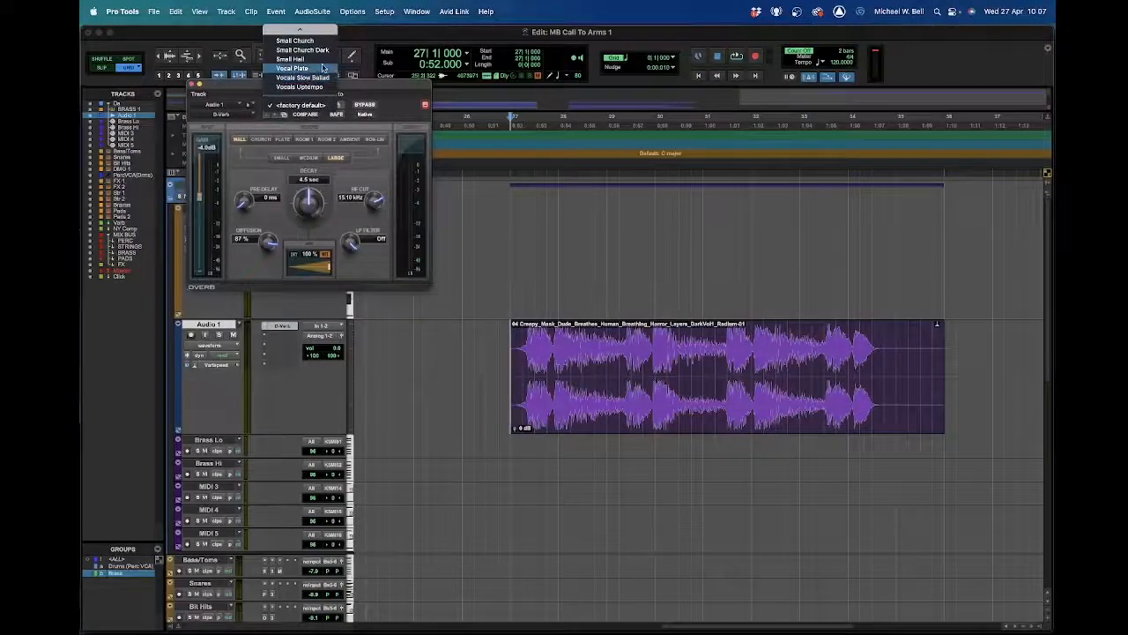
pyautogui.scroll(5, 322, 68)
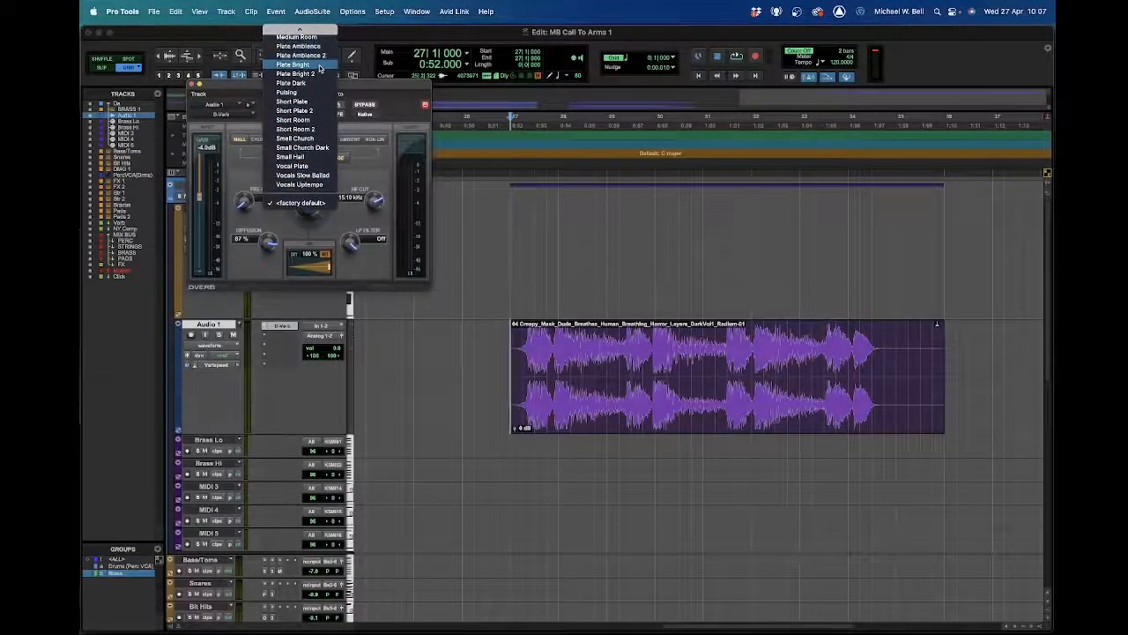
pyautogui.click(319, 66)
# - Play the clip with the reverb from bar 26, beat 4, stop playback and close the D-Verb window
pyautogui.click(499, 375)
pyautogui.press('space')
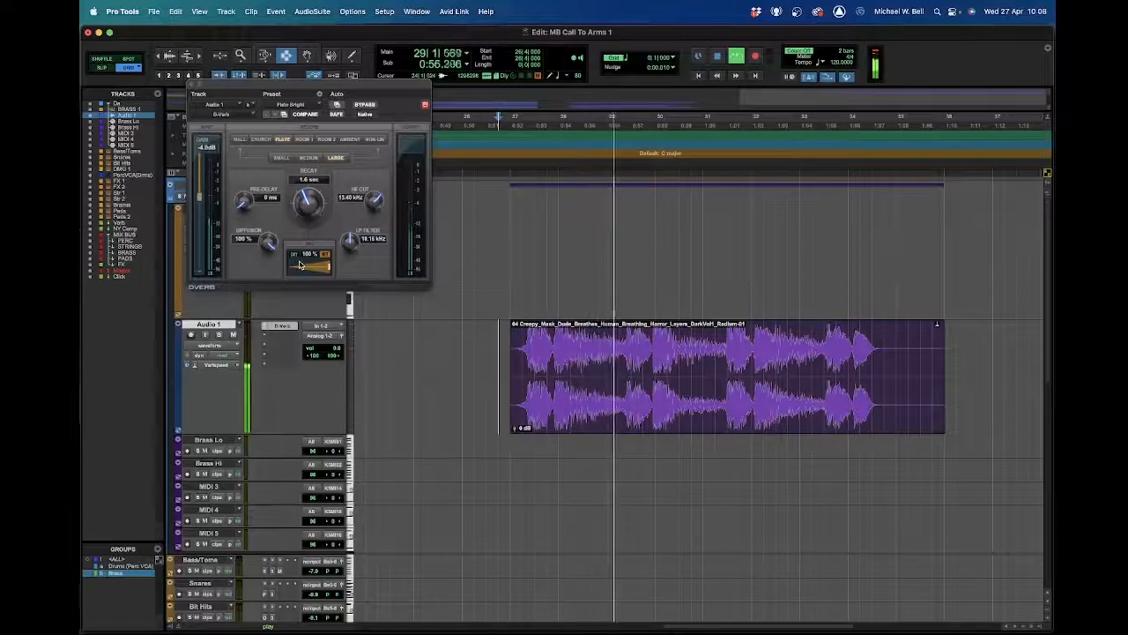
pyautogui.press('space')
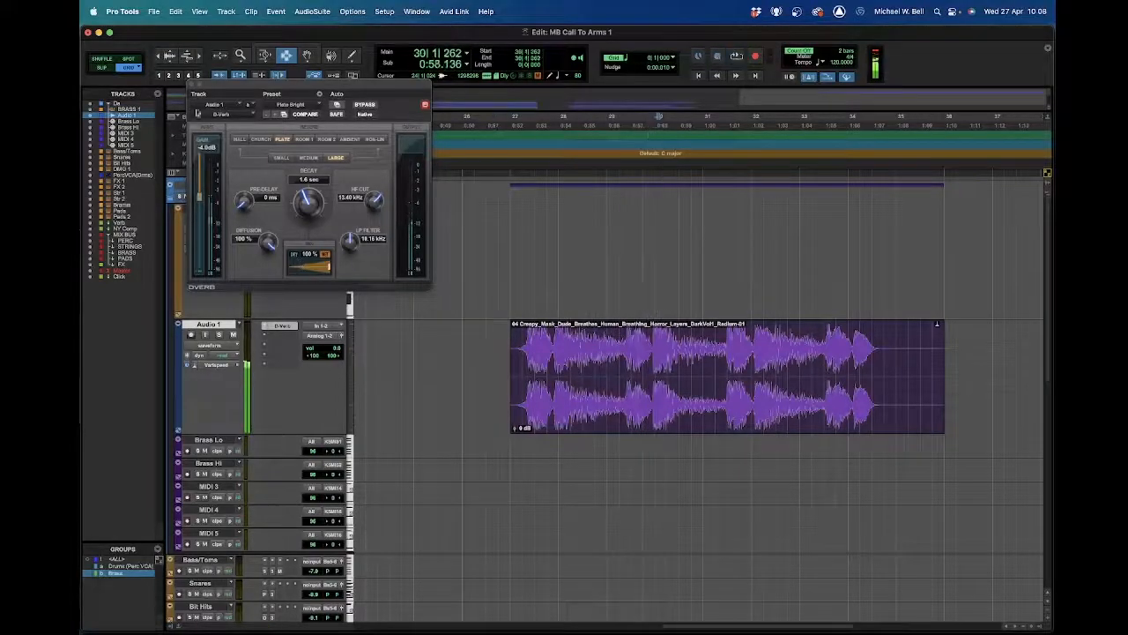
pyautogui.click(193, 84)
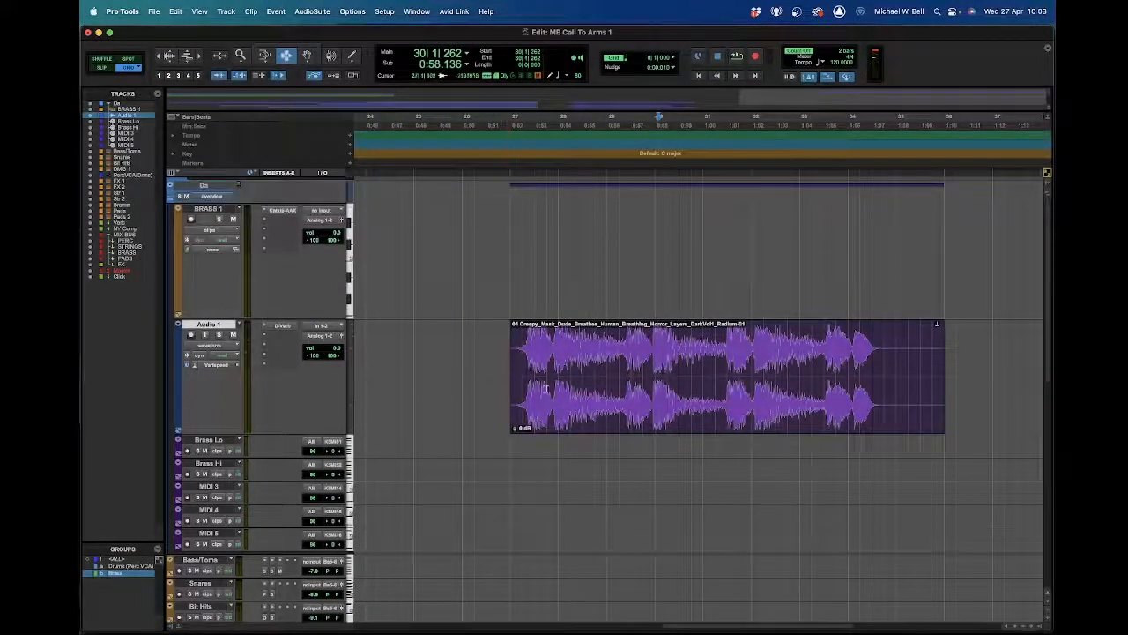
# - Show the volume automation lane beneath Audio 1 and review its selectable parameters, keeping volume
pyautogui.click(218, 347)
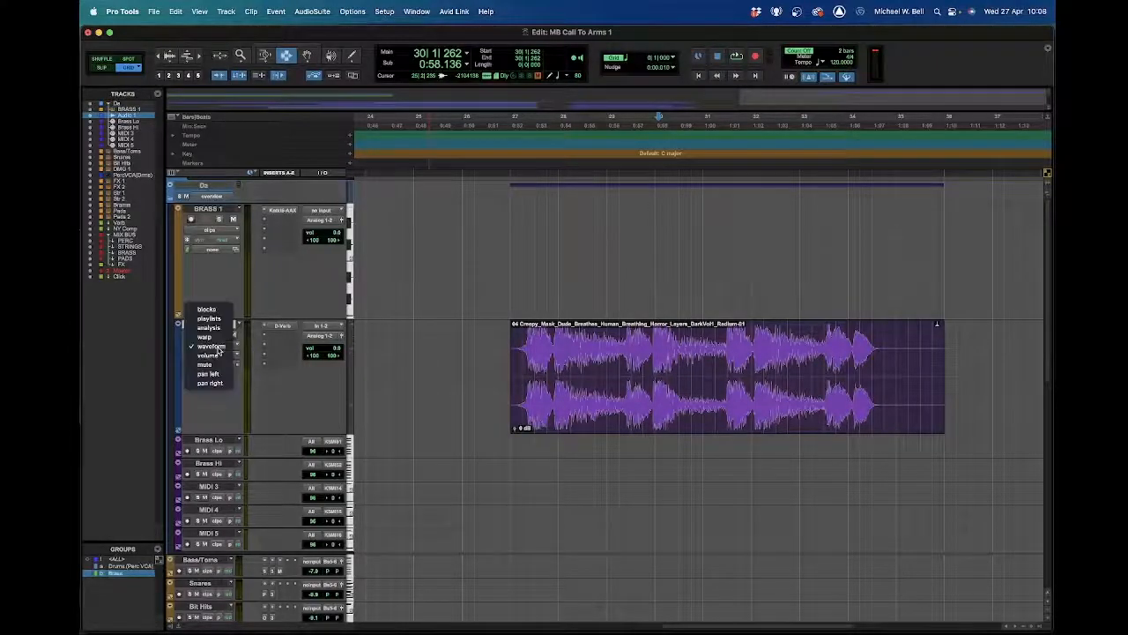
pyautogui.click(209, 410)
pyautogui.click(177, 432)
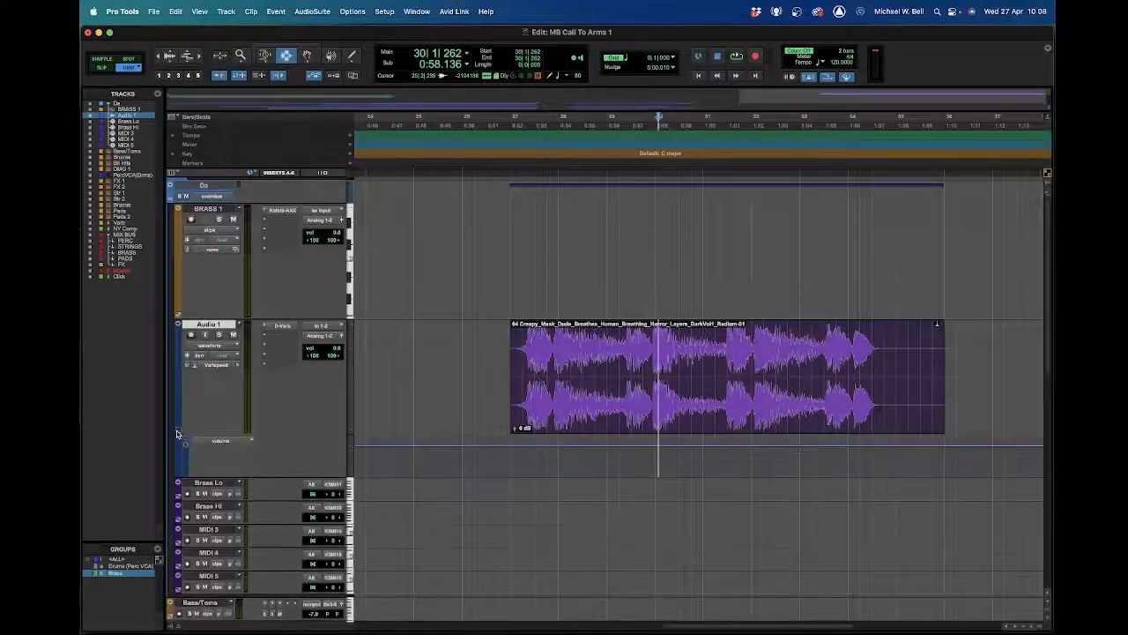
pyautogui.click(177, 434)
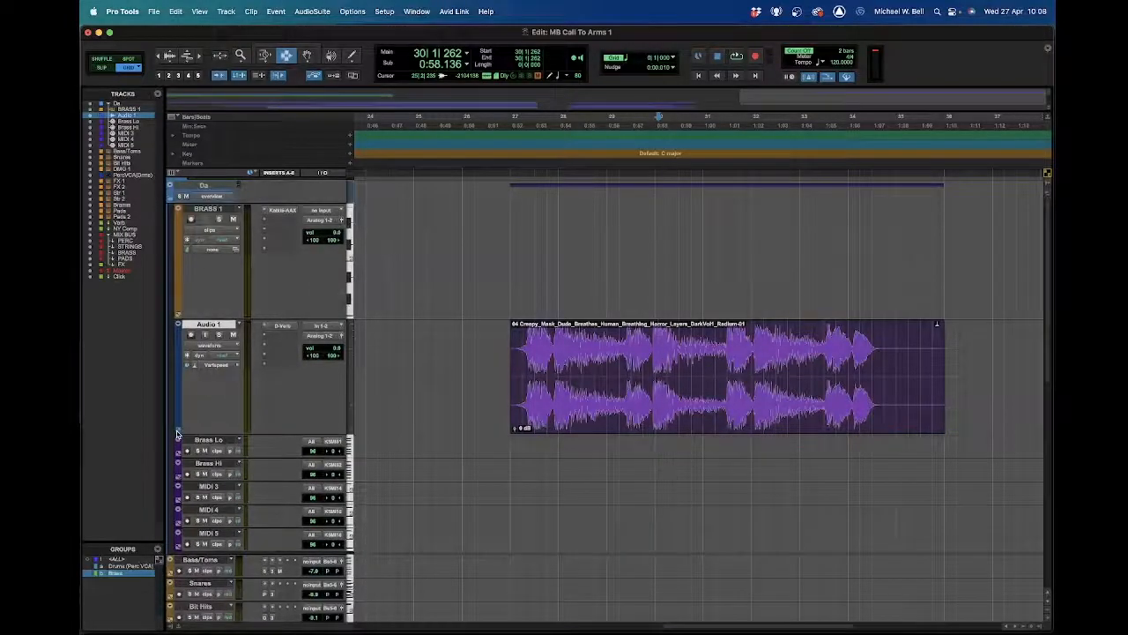
pyautogui.click(177, 433)
pyautogui.click(231, 444)
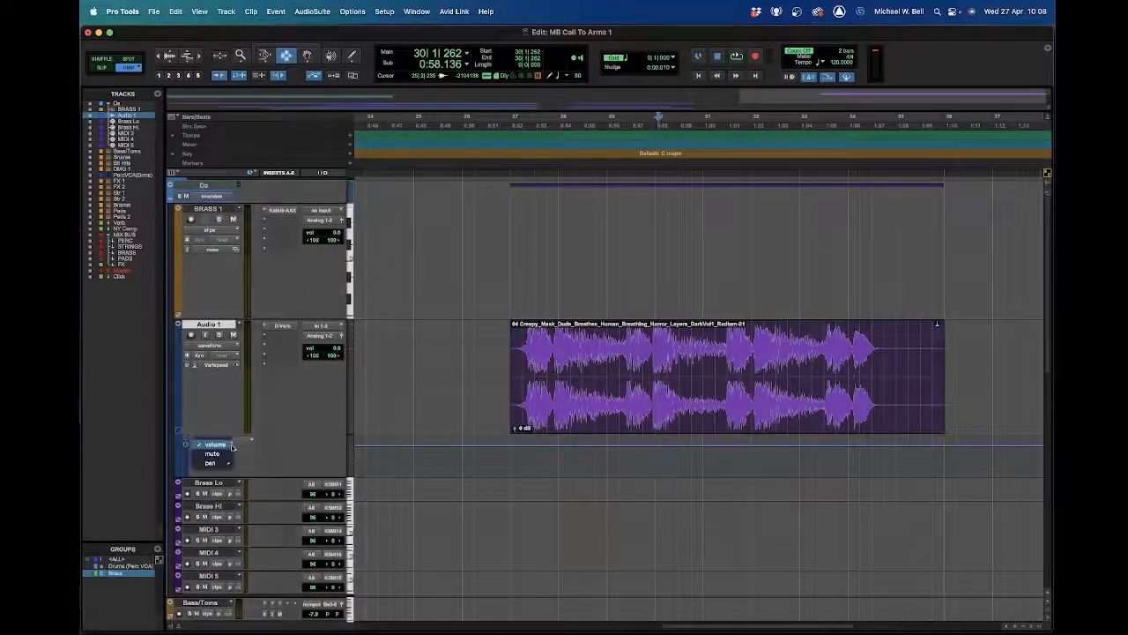
pyautogui.moveTo(224, 468)
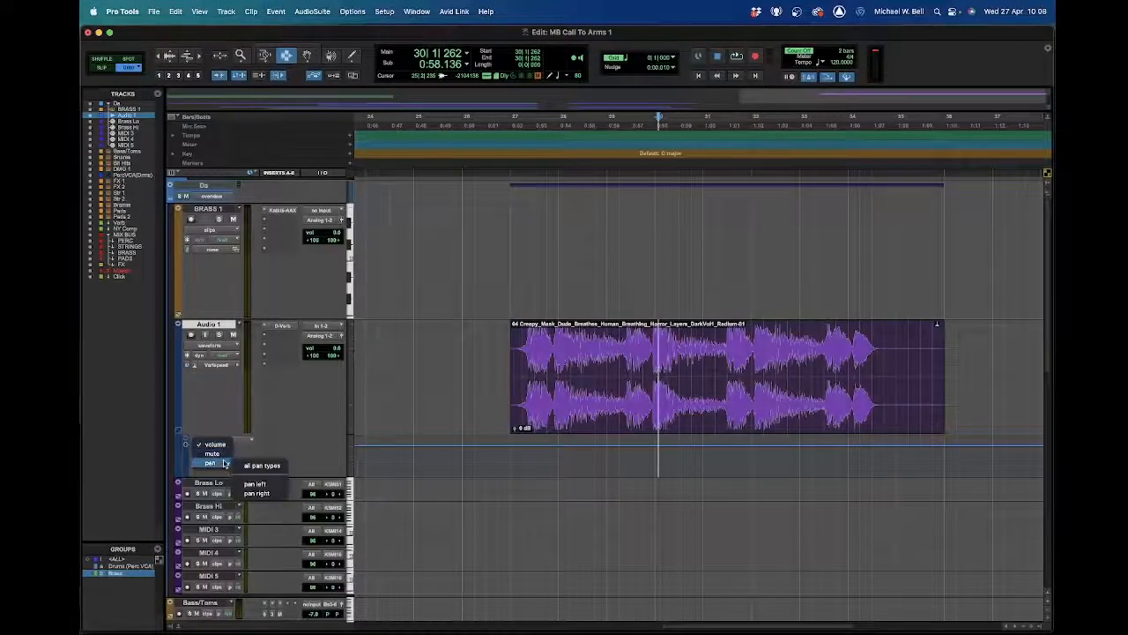
pyautogui.click(232, 403)
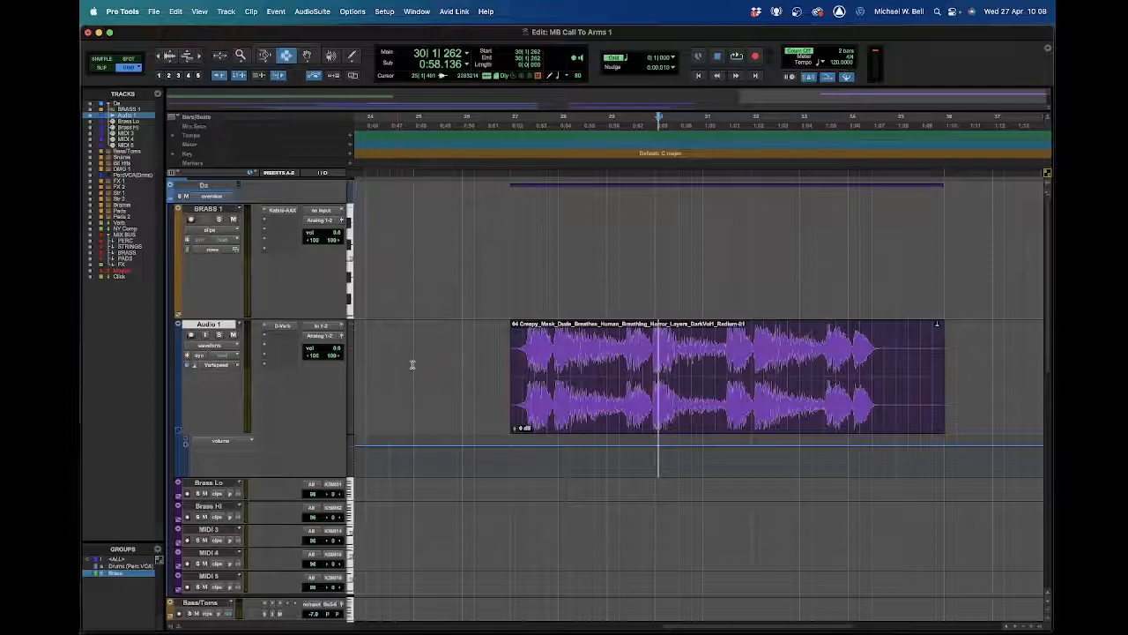
# - Reopen D-Verb on Audio 1 and enable automation of its Wet/Dry parameter
pyautogui.click(279, 327)
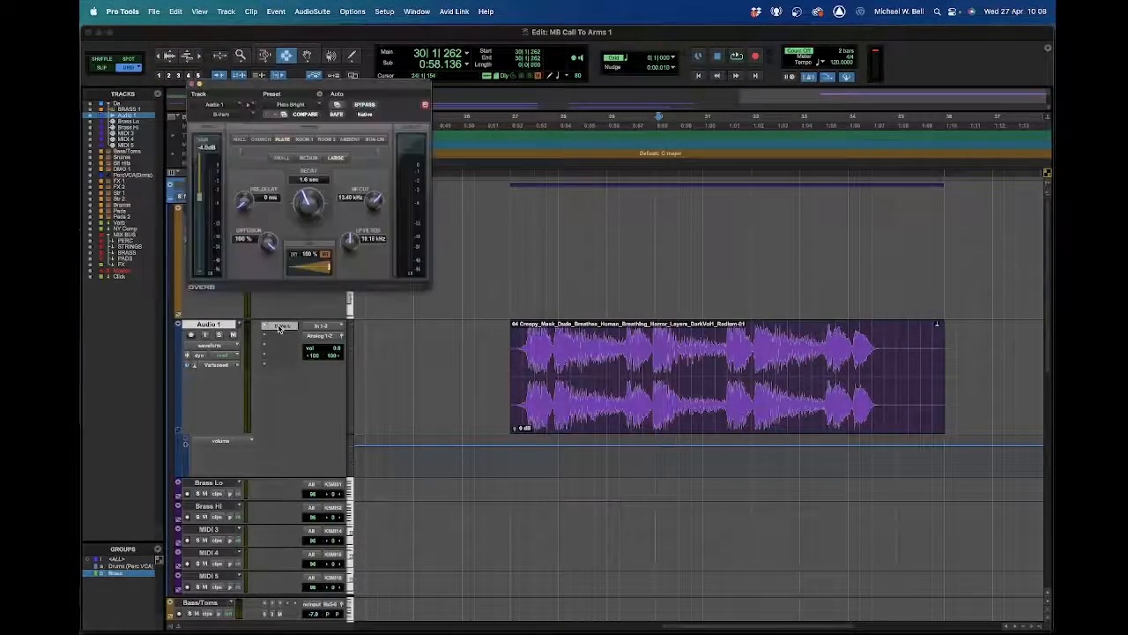
pyautogui.moveTo(351, 116); pyautogui.dragTo(404, 156)
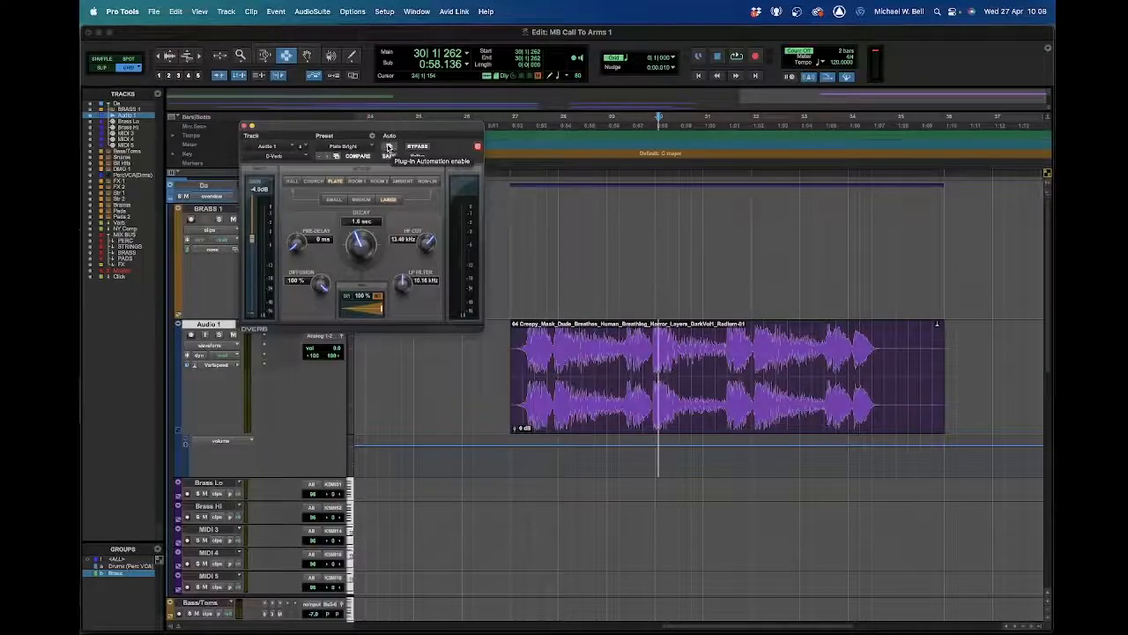
pyautogui.click(389, 147)
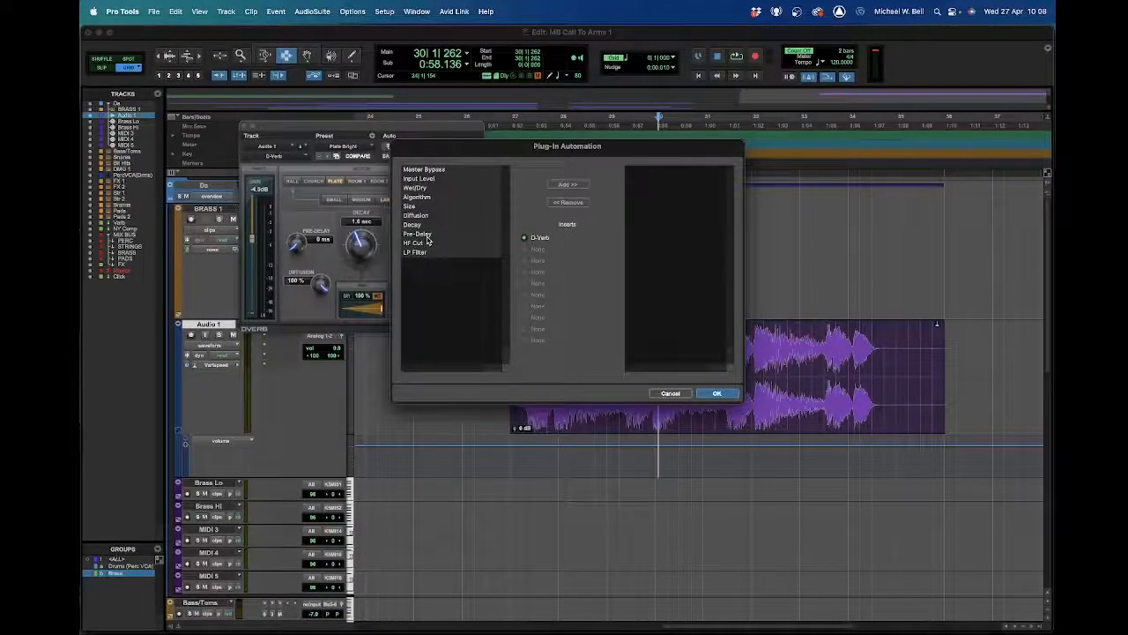
pyautogui.click(421, 188)
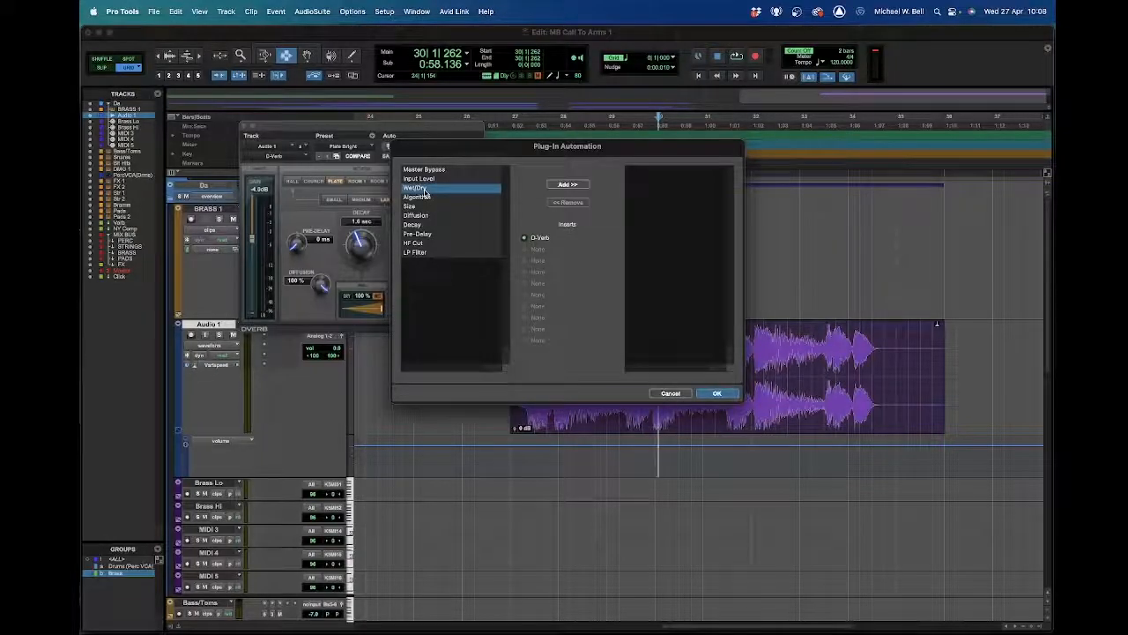
pyautogui.click(573, 191)
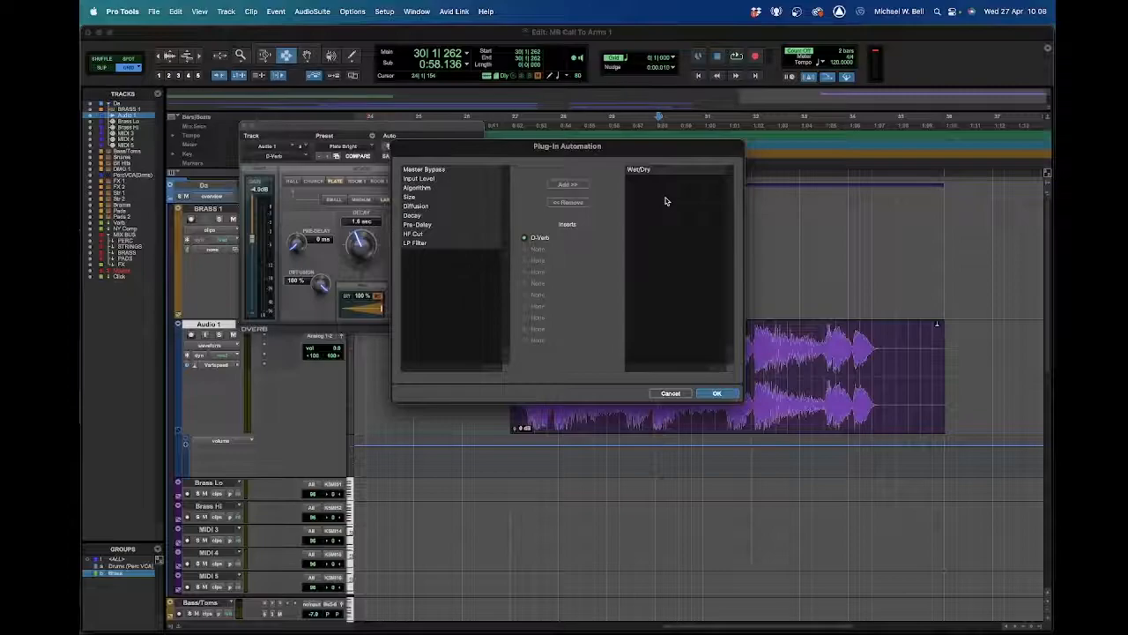
pyautogui.click(719, 394)
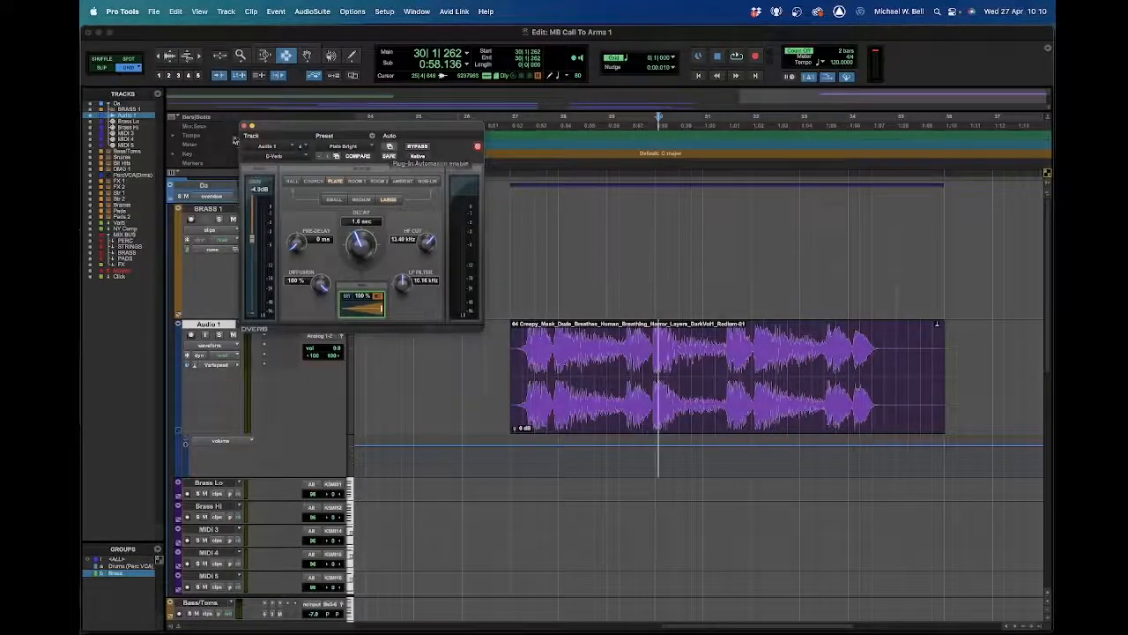
# - Add a second automation lane beneath Audio 1 and set it to D-Verb's Wet/Dry parameter
pyautogui.click(186, 443)
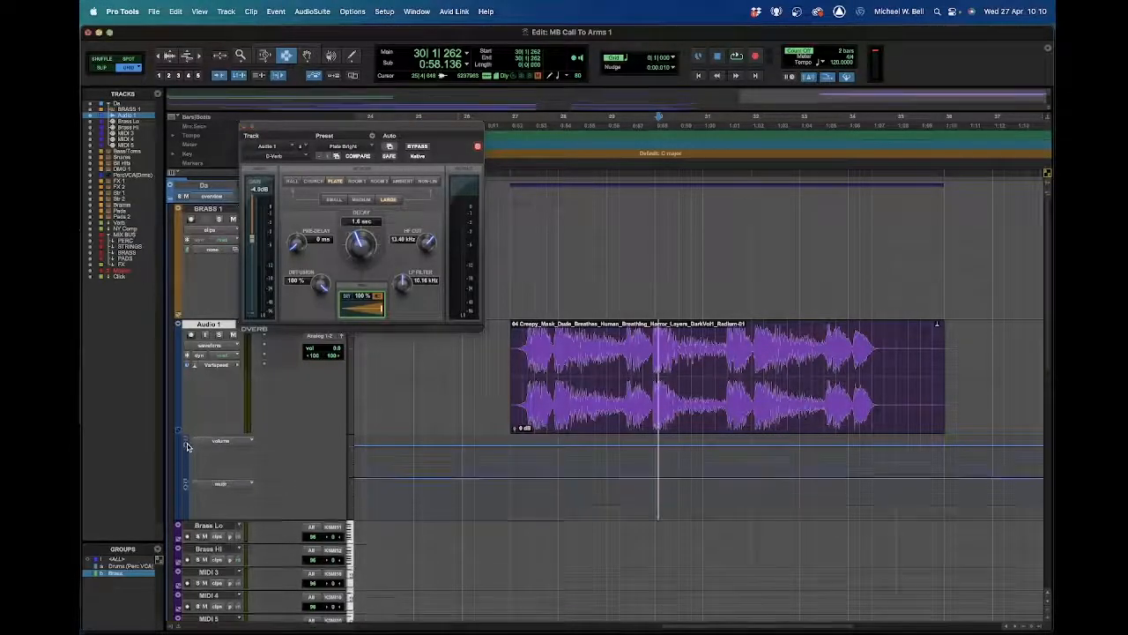
pyautogui.click(218, 483)
pyautogui.moveTo(232, 503)
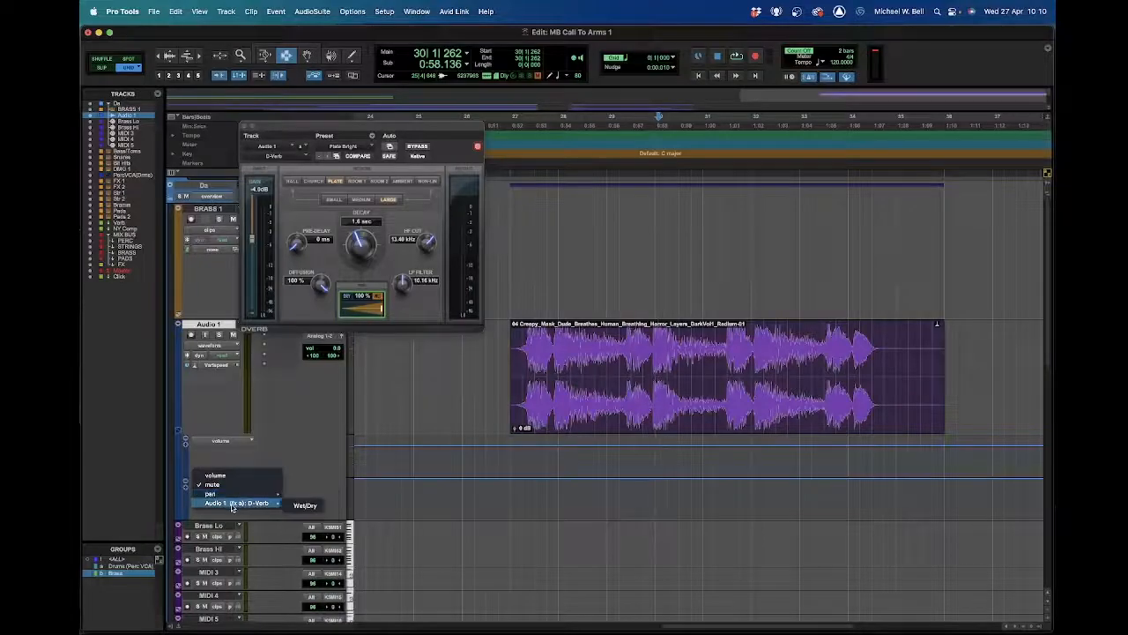
pyautogui.click(303, 506)
# - Draw a freehand rising and falling Wet/Dry automation curve with the Pencil tool from about bar 27 to just past bar 37
pyautogui.press('Escape')
pyautogui.press('Escape')
pyautogui.press('Escape')
pyautogui.press('Escape')
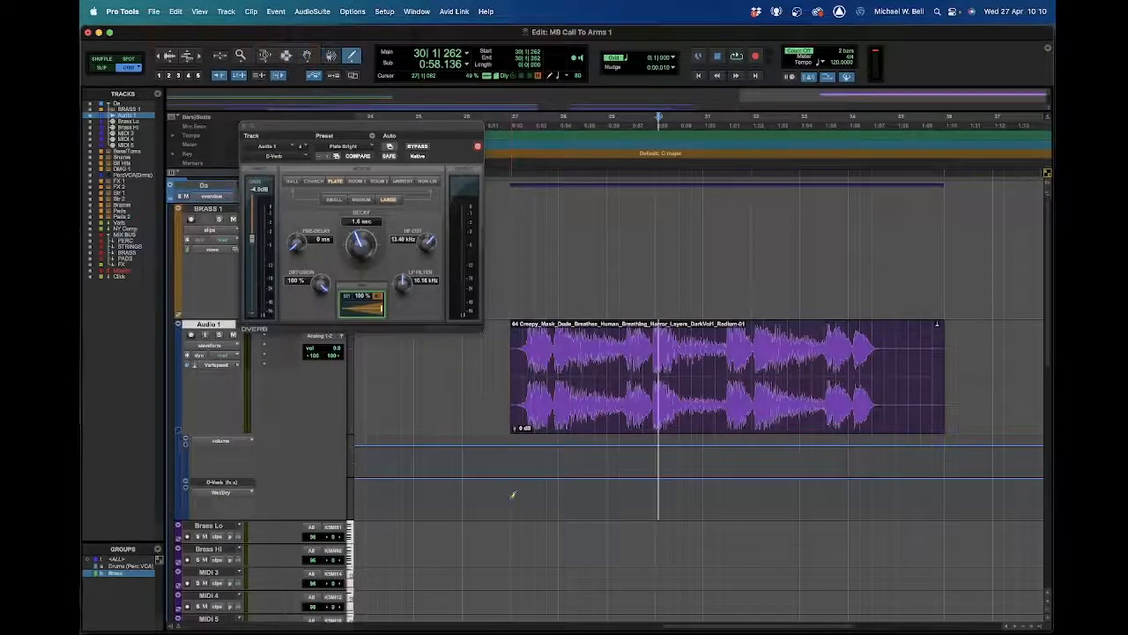
pyautogui.moveTo(508, 499)
pyautogui.mouseDown()
pyautogui.moveTo(576, 477)
pyautogui.moveTo(728, 505)
pyautogui.moveTo(925, 472)
pyautogui.moveTo(1025, 499)
pyautogui.mouseUp()
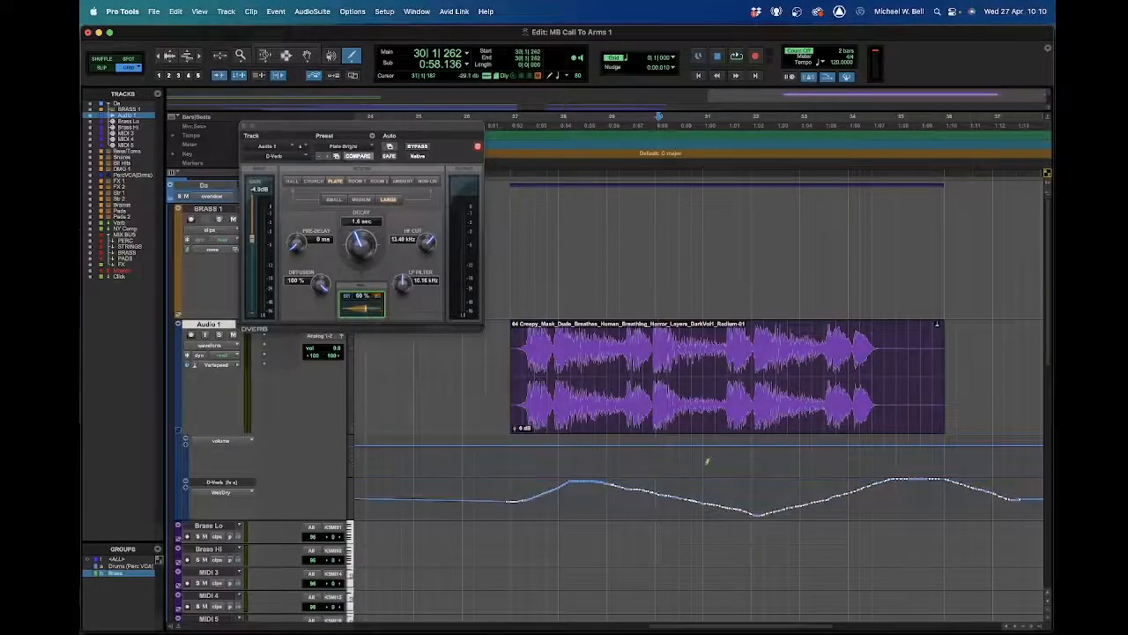
# - Switch to the Selector tool, play the Wet/Dry automation from bar 26, beat 4, stop playback and move the D-Verb window aside
pyautogui.press('Escape')
pyautogui.press('Escape')
pyautogui.press('Escape')
pyautogui.click(504, 475)
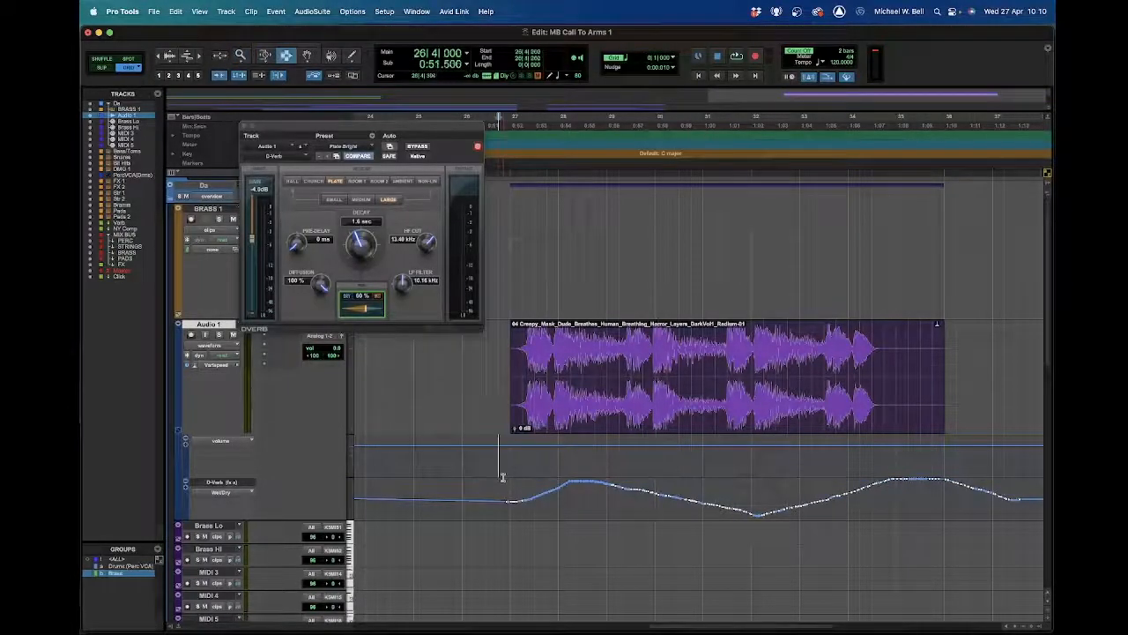
pyautogui.press('space')
pyautogui.moveTo(365, 315); pyautogui.dragTo(375, 314)
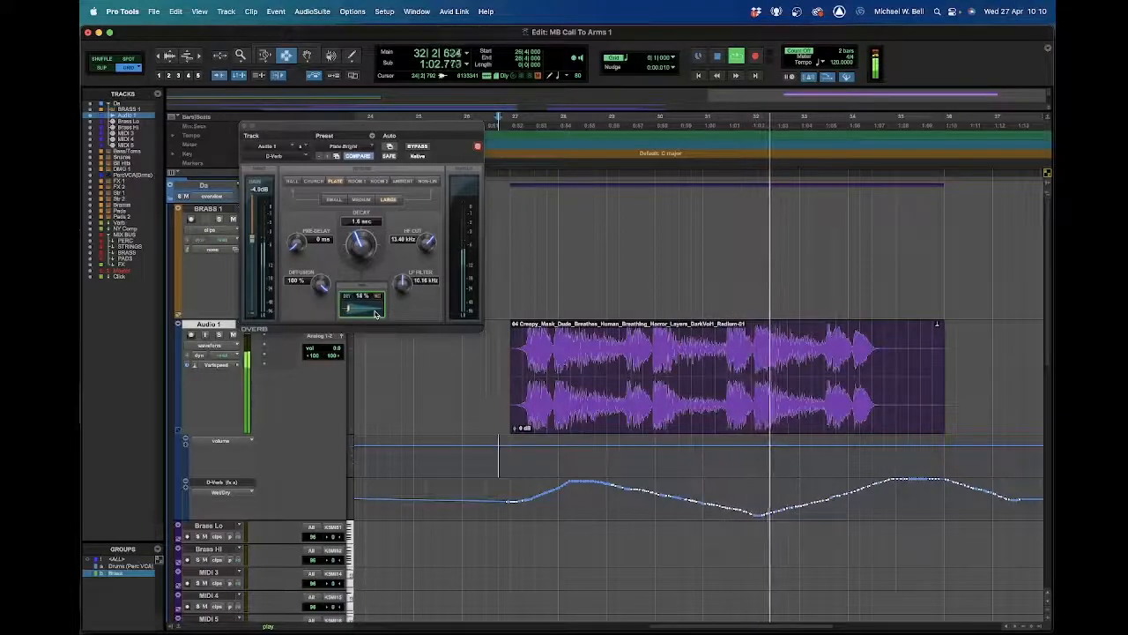
pyautogui.press('space')
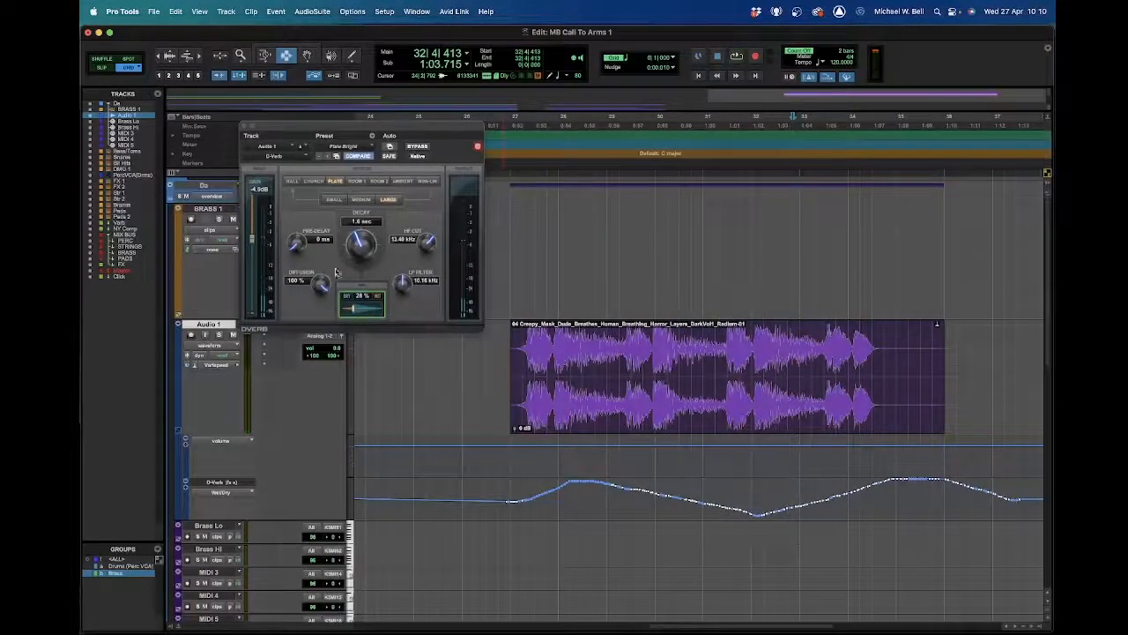
pyautogui.moveTo(373, 126); pyautogui.dragTo(649, 83)
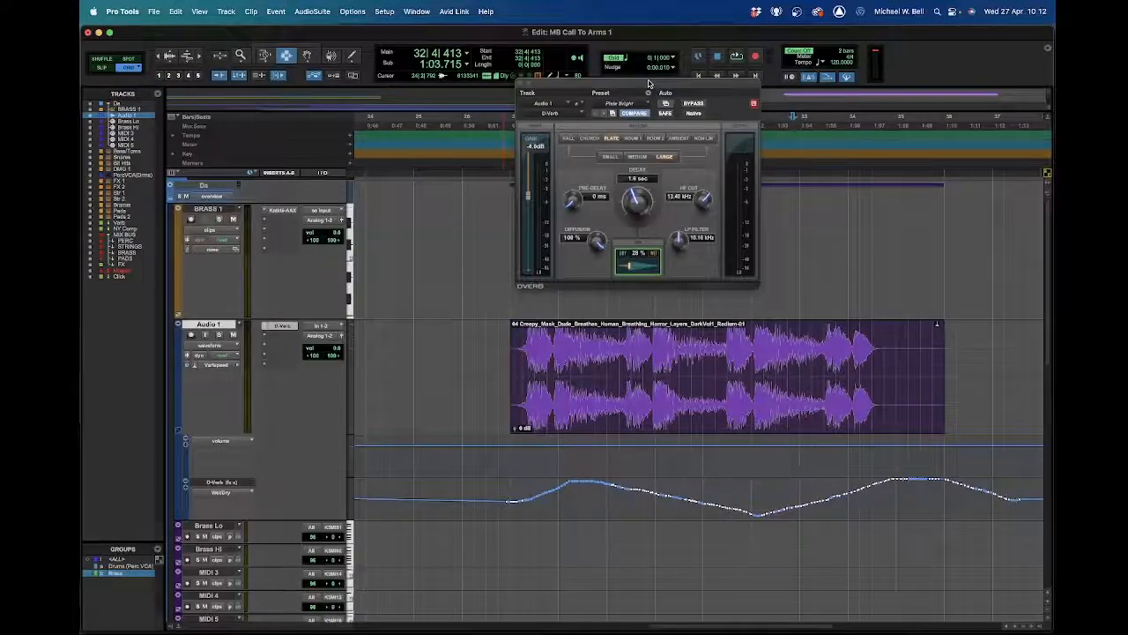
# - Switch back to Pro Tools, change from the Mix to the Edit window, and collapse and reopen the folder track above BRASS 1
pyautogui.press('super+Tab')
pyautogui.press('super+Tab')
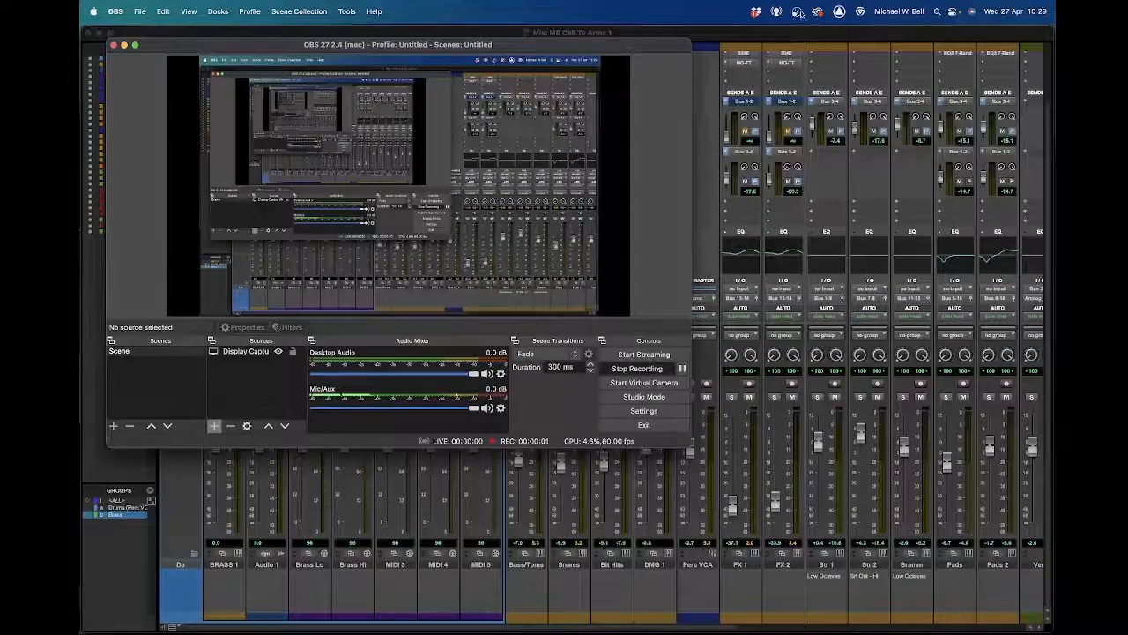
pyautogui.click(773, 31)
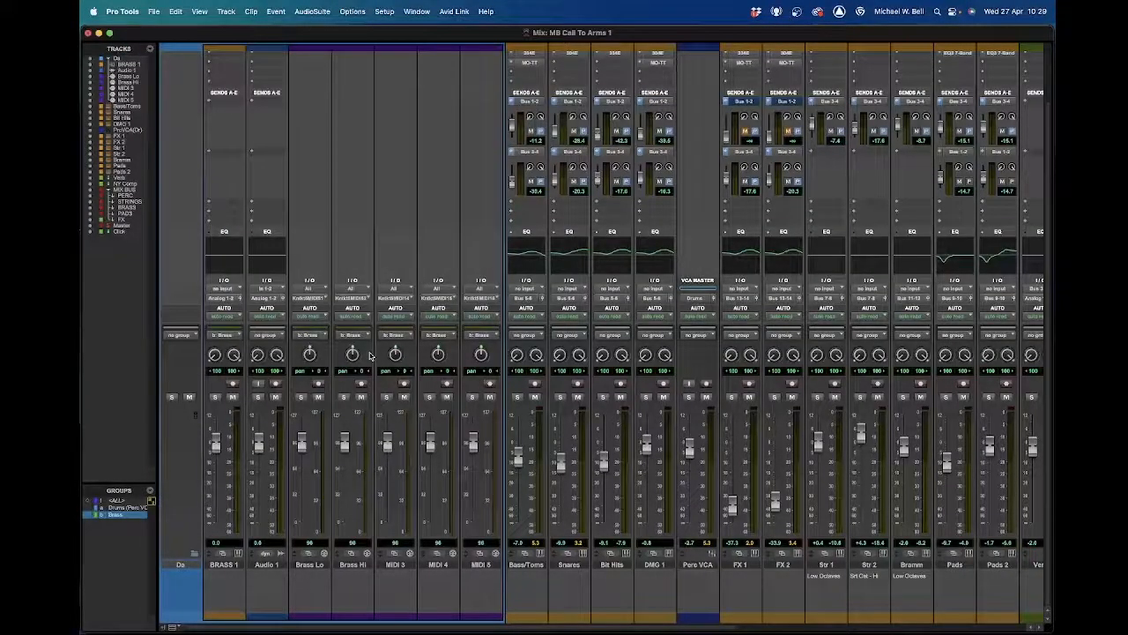
pyautogui.press('super+equal')
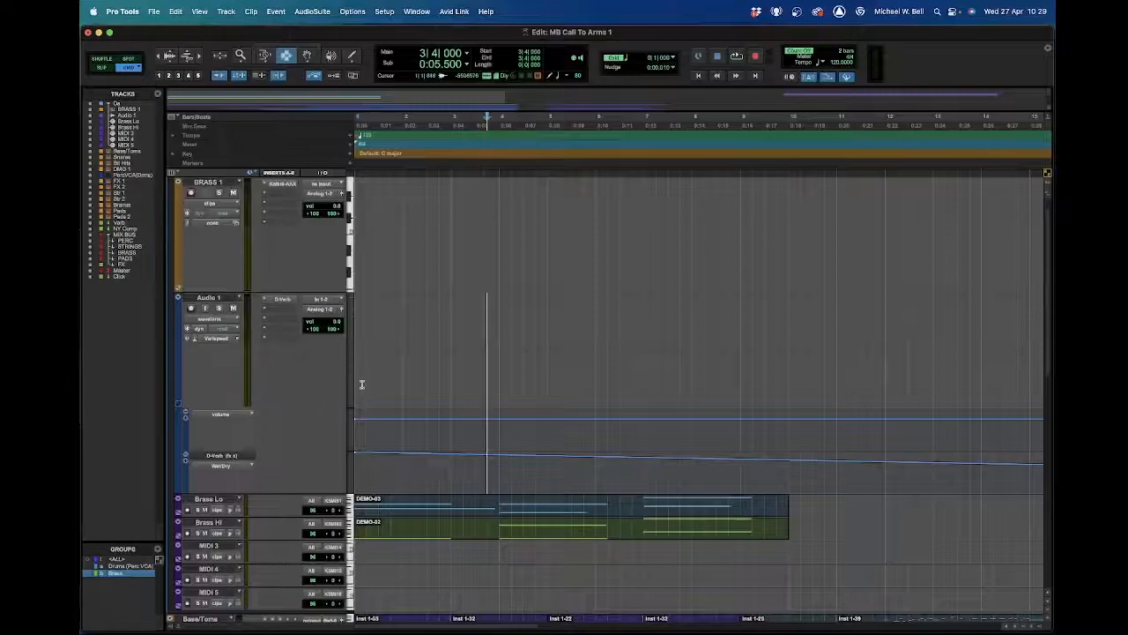
pyautogui.scroll(2, 361, 384)
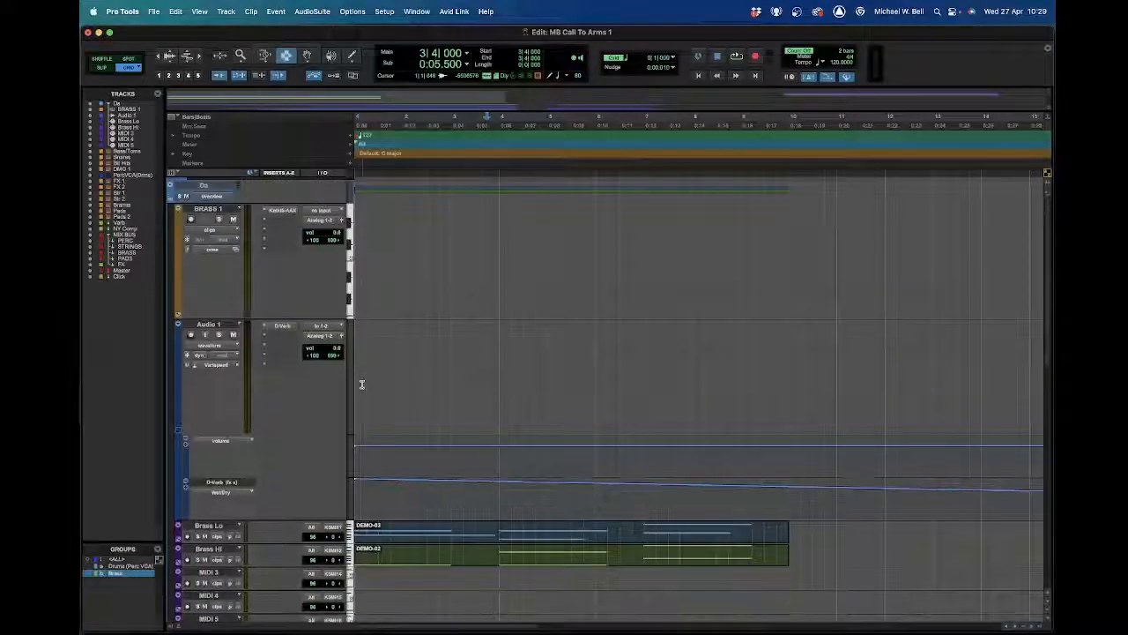
pyautogui.click(170, 200)
pyautogui.click(171, 201)
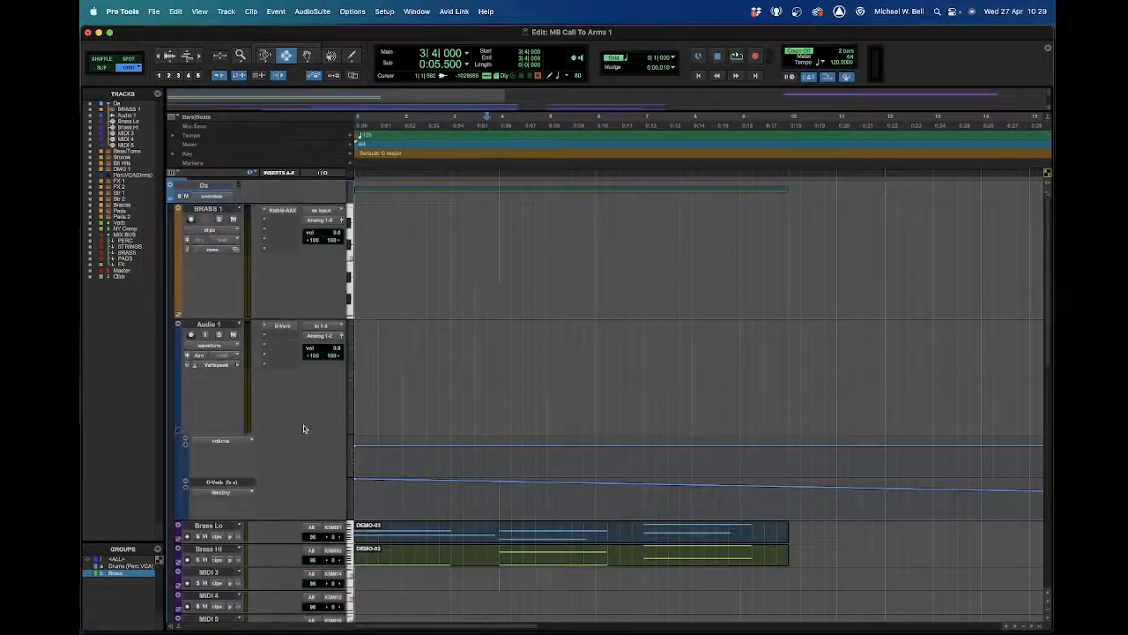
pyautogui.scroll(-5, 303, 425)
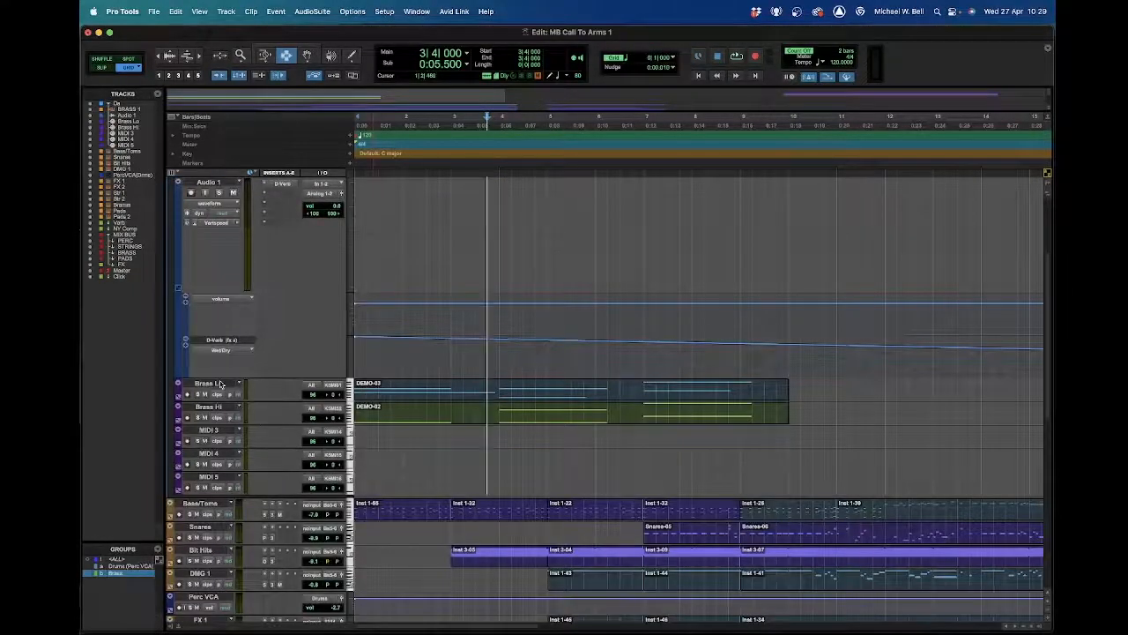
pyautogui.scroll(5, 231, 366)
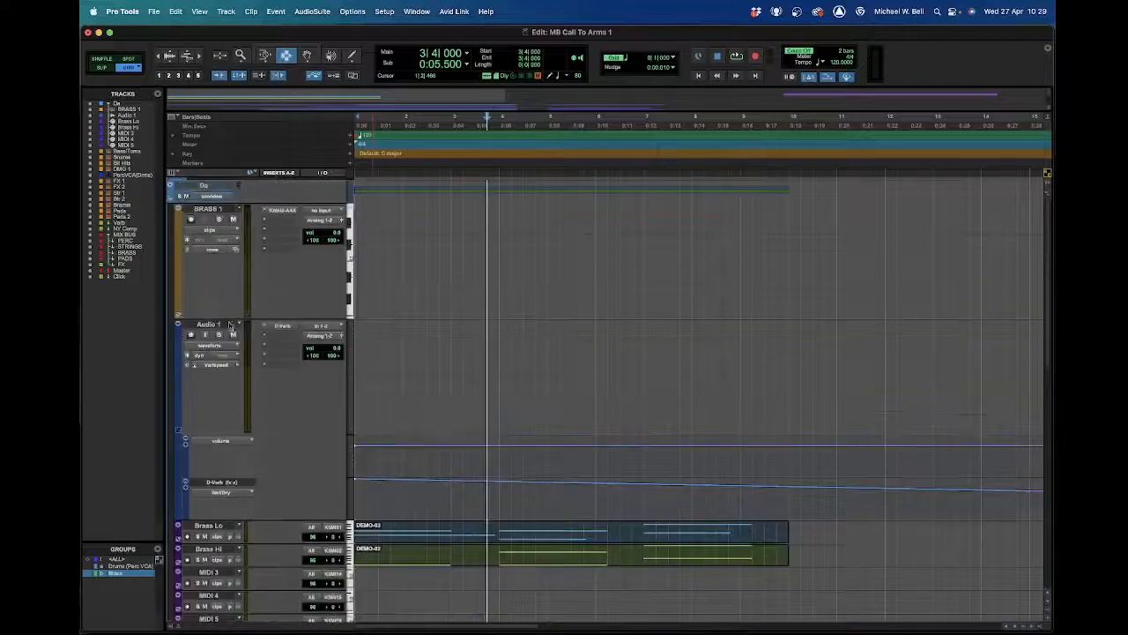
pyautogui.press('super+equal')
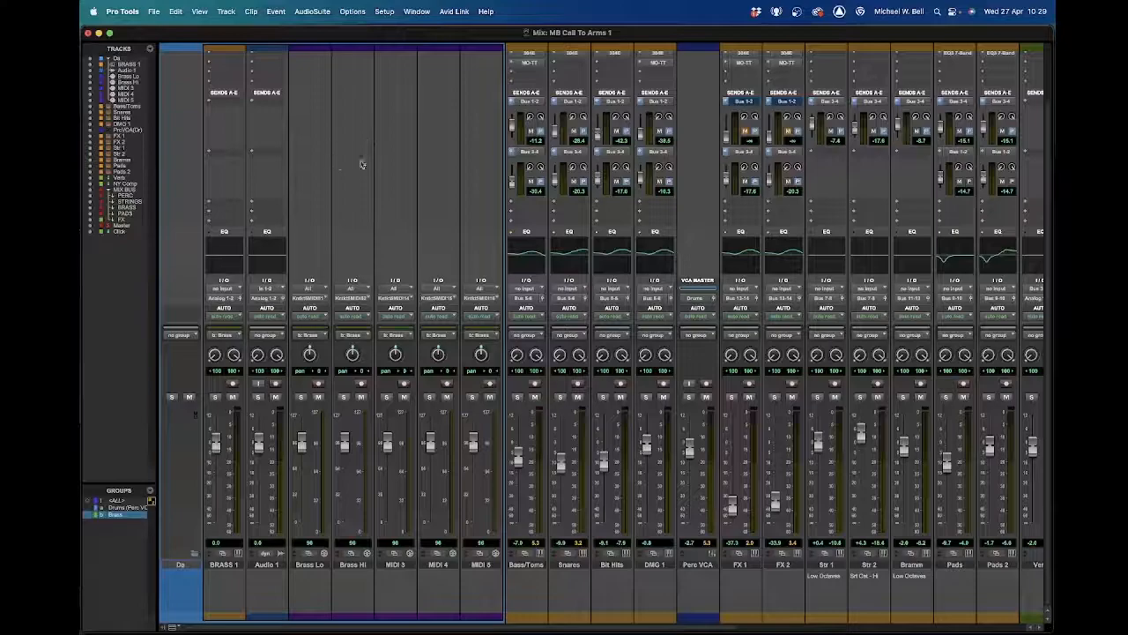
pyautogui.press('super+equal')
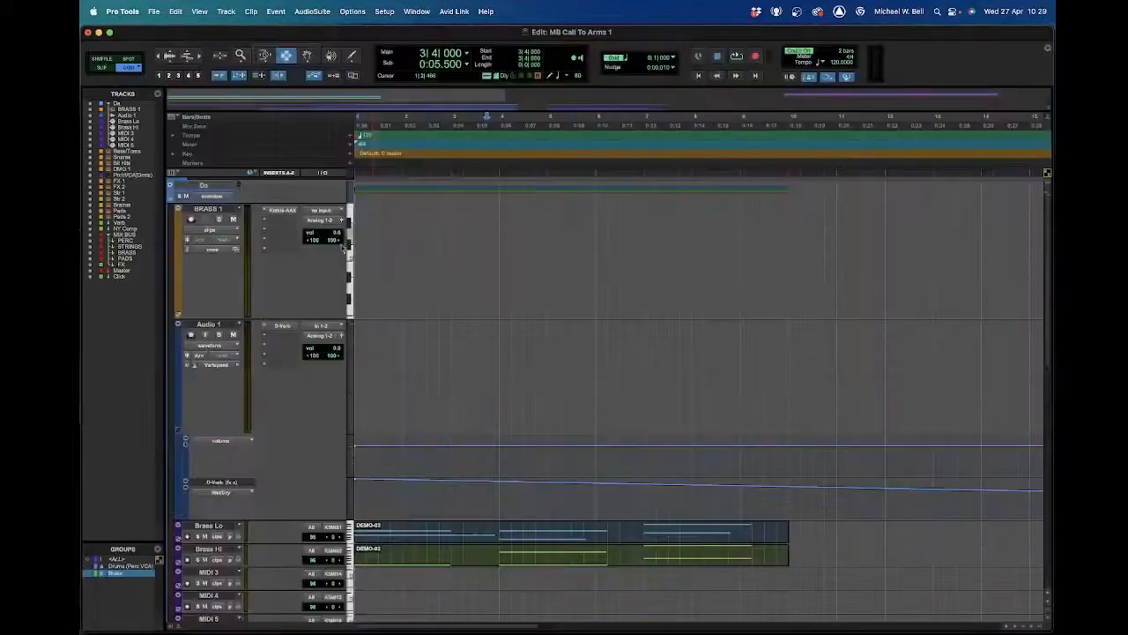
# - Hide the MIDI 3, MIDI 4 and MIDI 5 tracks from the Mix window
pyautogui.press('super+equal')
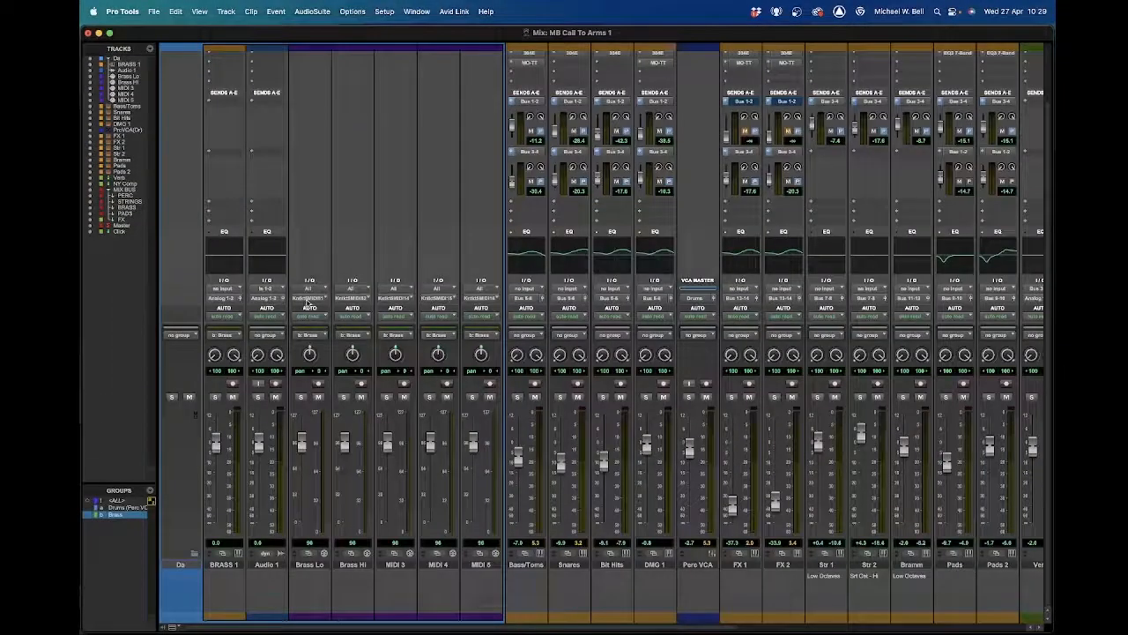
pyautogui.click(404, 565)
pyautogui.keyDown('shift'); pyautogui.click(476, 565); pyautogui.keyUp('shift')
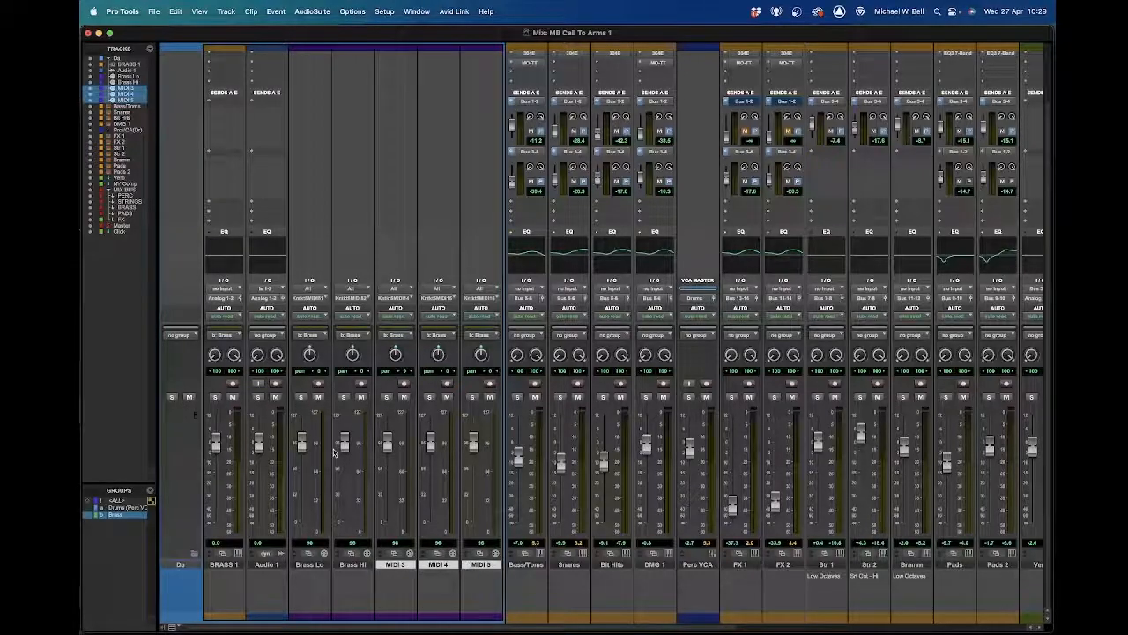
pyautogui.keyDown('alt'); pyautogui.keyDown('shift'); pyautogui.click(89, 93); pyautogui.keyUp('shift'); pyautogui.keyUp('alt')
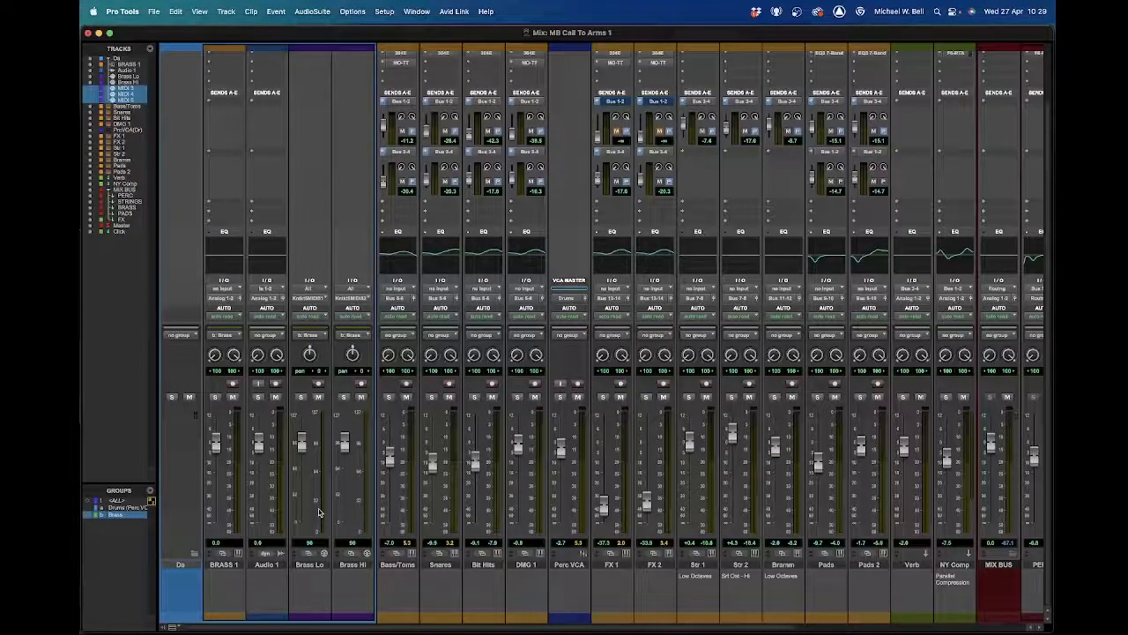
# - Make the Audio 1 track inactive
pyautogui.click(265, 567)
pyautogui.rightClick(273, 565)
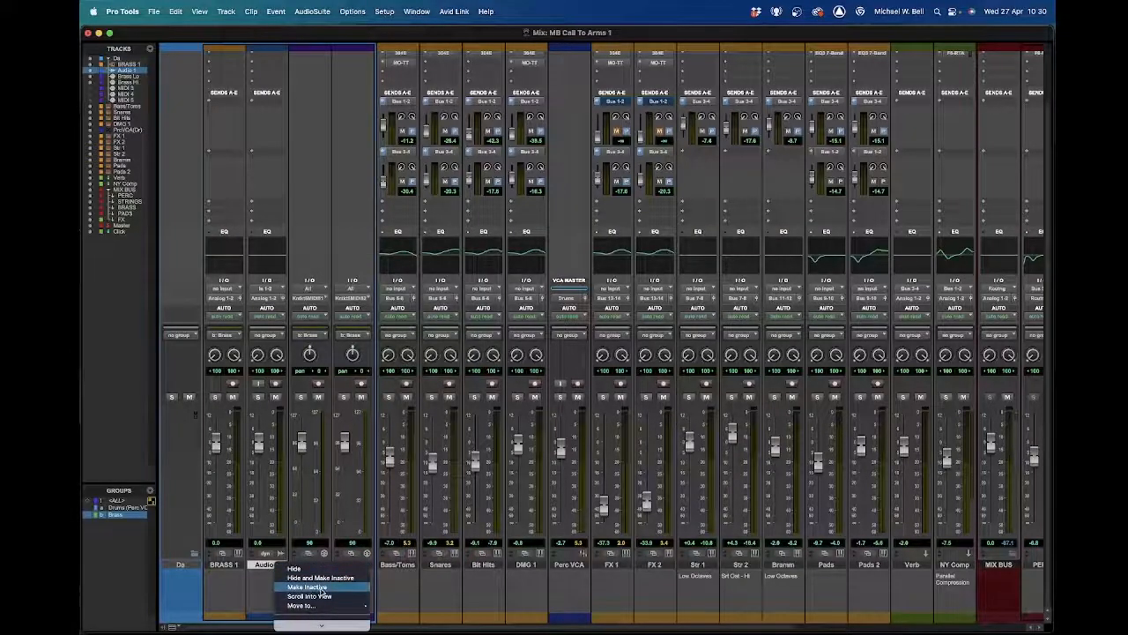
pyautogui.click(309, 587)
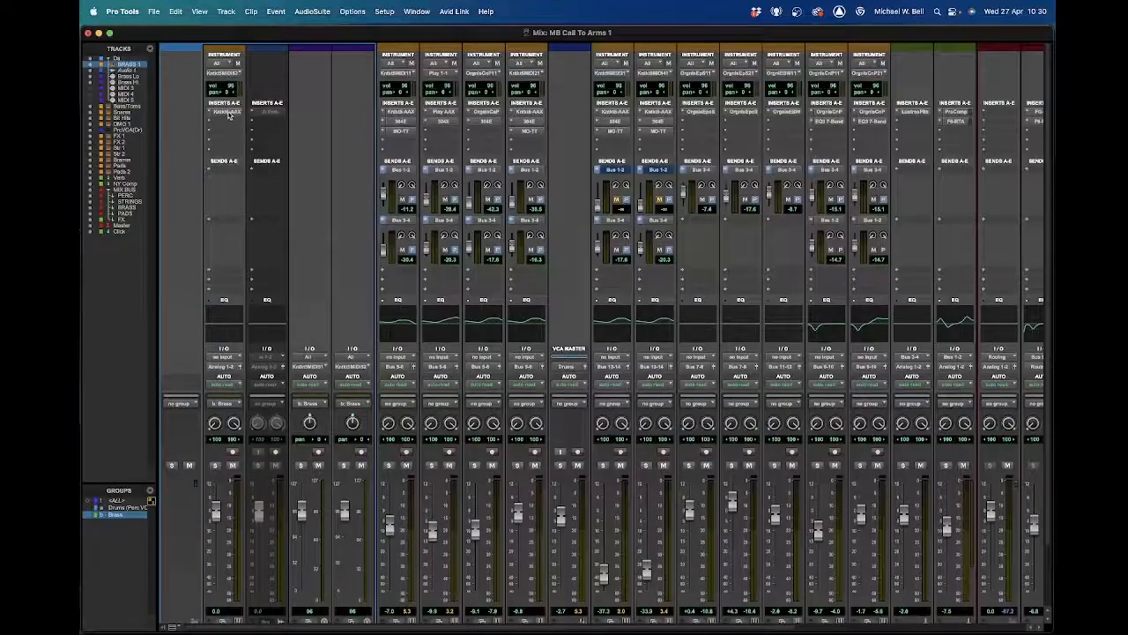
# - Open Kontakt on BRASS 1, hide and redisplay its Outputs section, and move the plug-in window clear of the Brass tracks
pyautogui.click(227, 112)
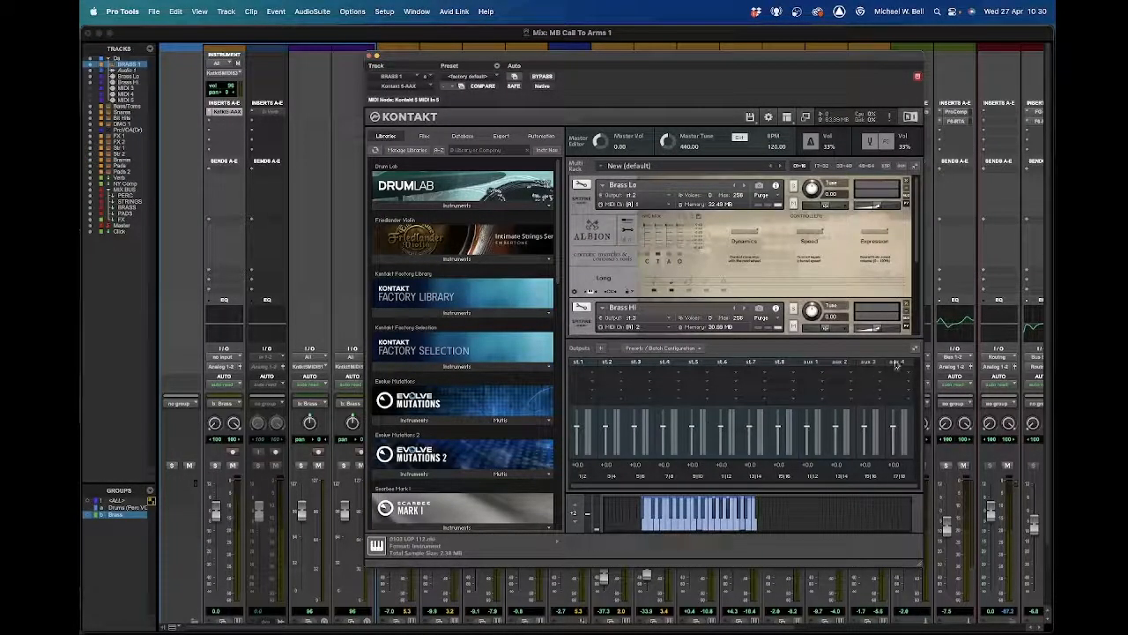
pyautogui.click(788, 117)
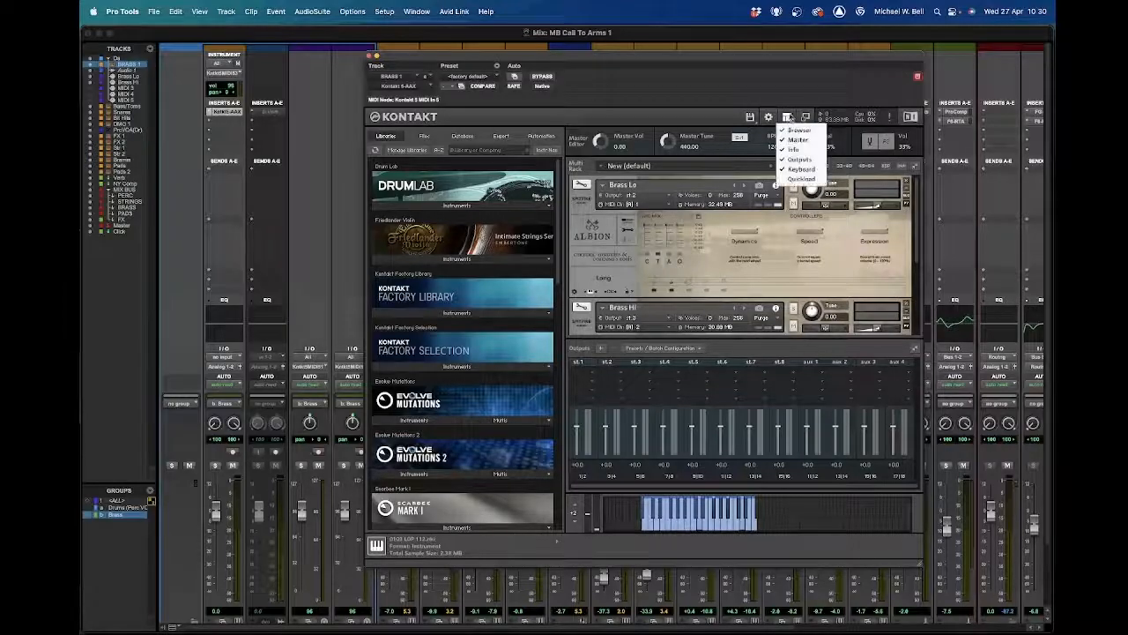
pyautogui.click(800, 159)
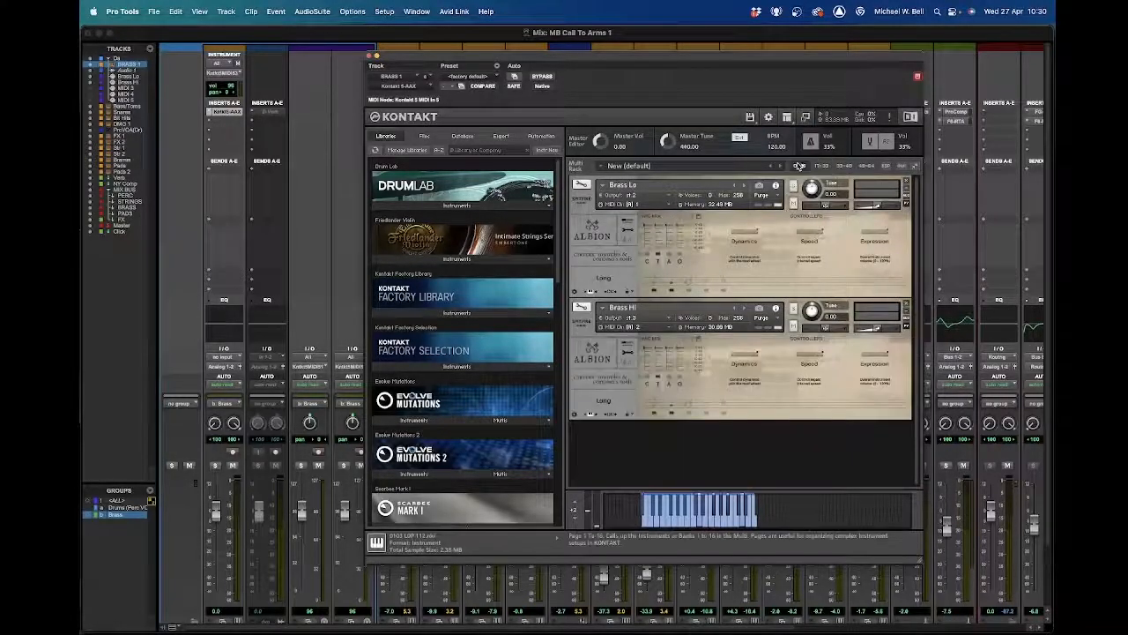
pyautogui.click(787, 118)
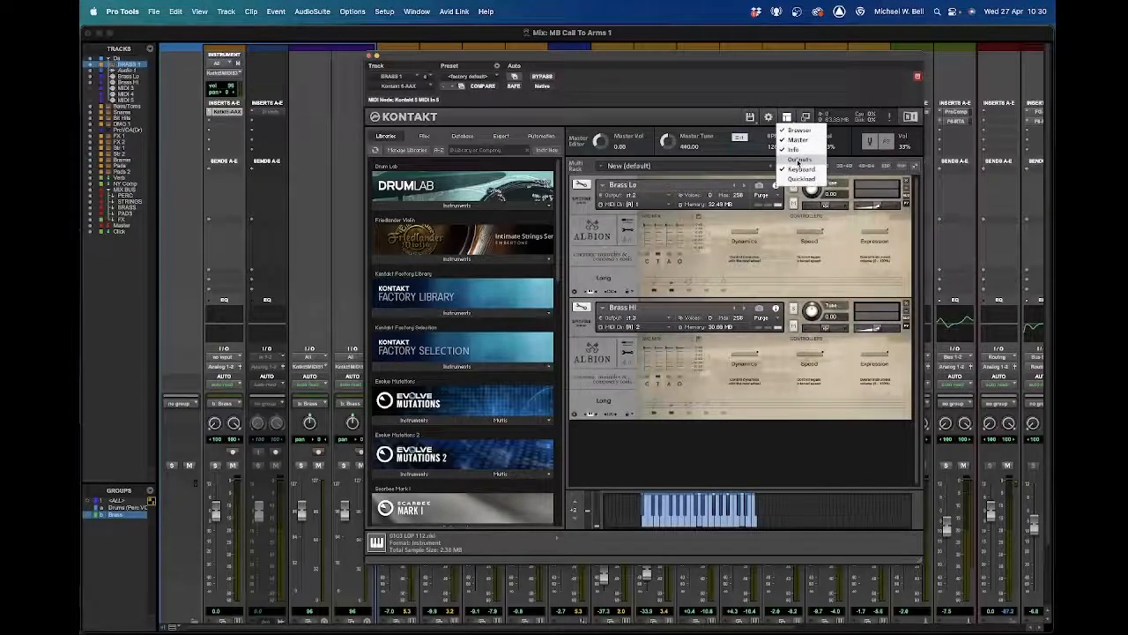
pyautogui.click(800, 160)
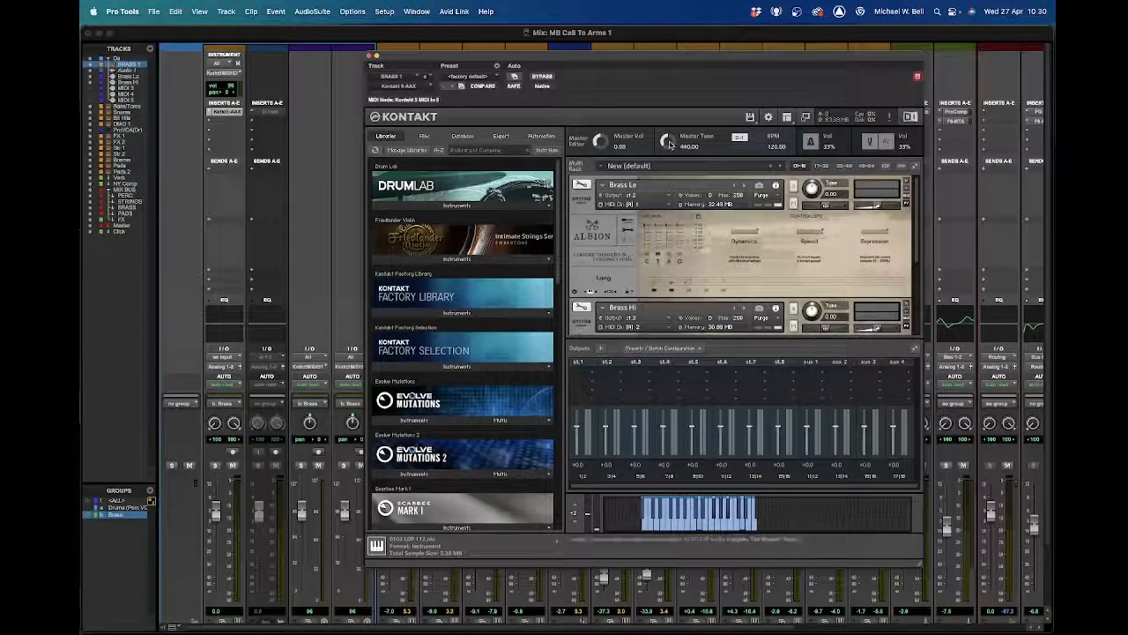
pyautogui.moveTo(664, 59); pyautogui.dragTo(754, 52)
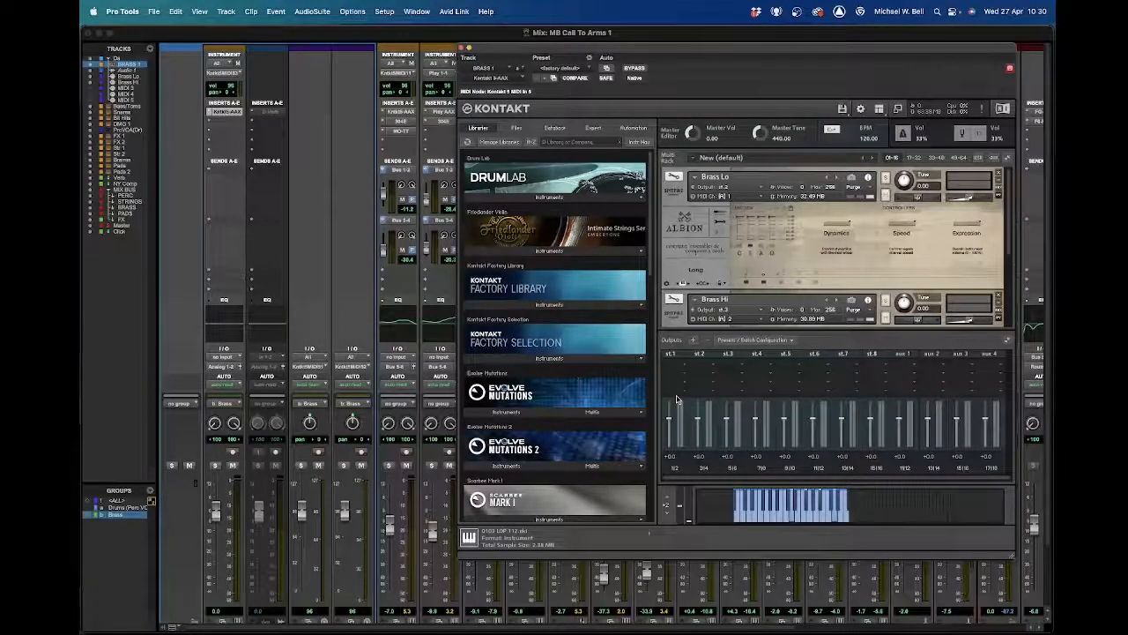
# - Start adding Kontakt output channels, specifying eight two-channel outputs with st.1 [1] as the first host output
pyautogui.click(693, 347)
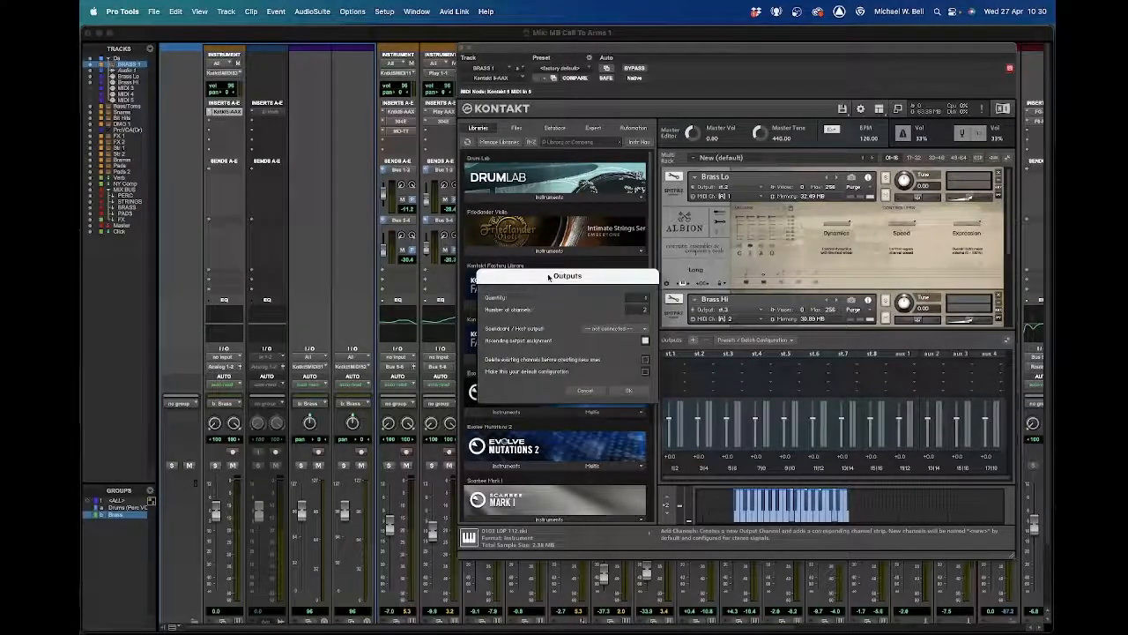
pyautogui.moveTo(548, 276); pyautogui.dragTo(479, 252)
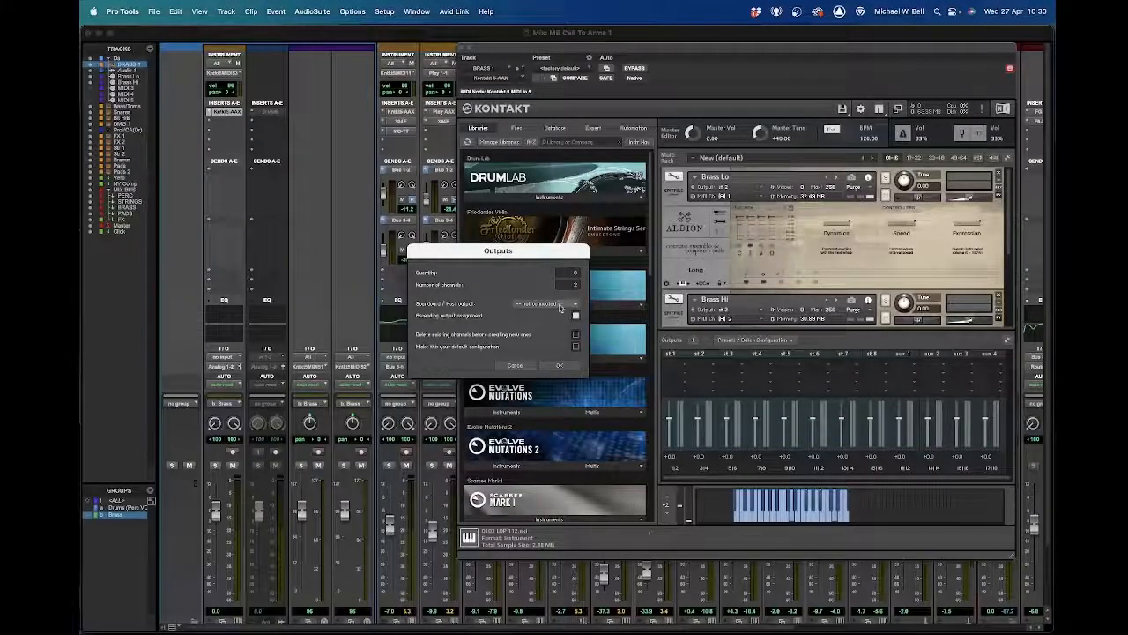
pyautogui.click(561, 308)
pyautogui.scroll(-5, 546, 295)
pyautogui.scroll(5, 547, 291)
pyautogui.click(538, 288)
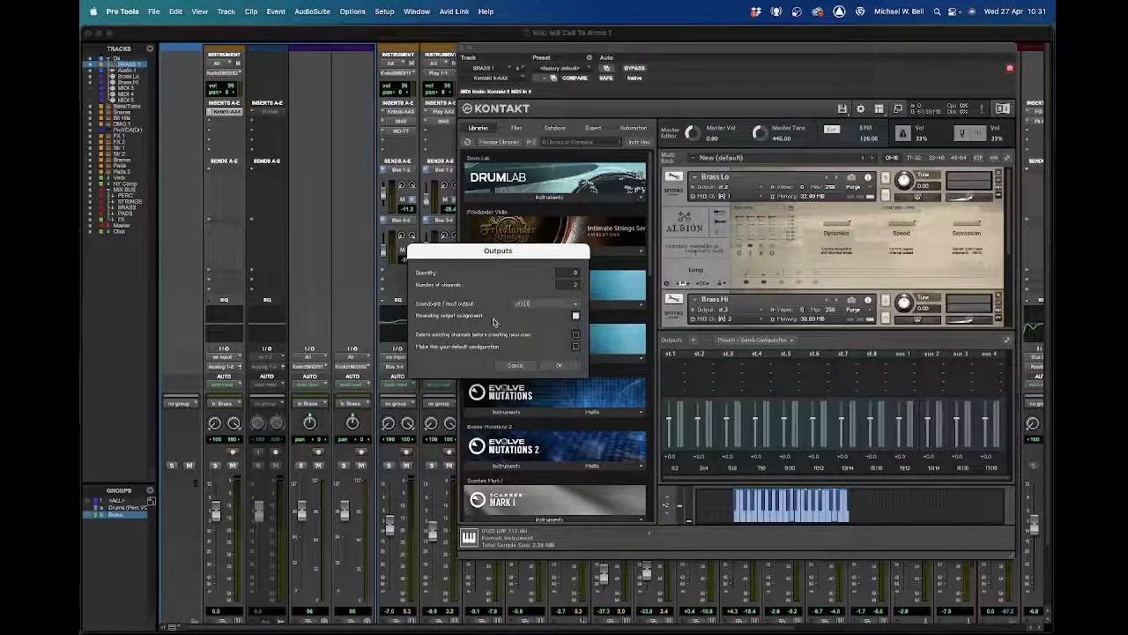
# - Enable deleting existing channels and making this the default configuration, apply the new Kontakt outputs, and close the plug-in window
pyautogui.click(575, 335)
pyautogui.click(576, 346)
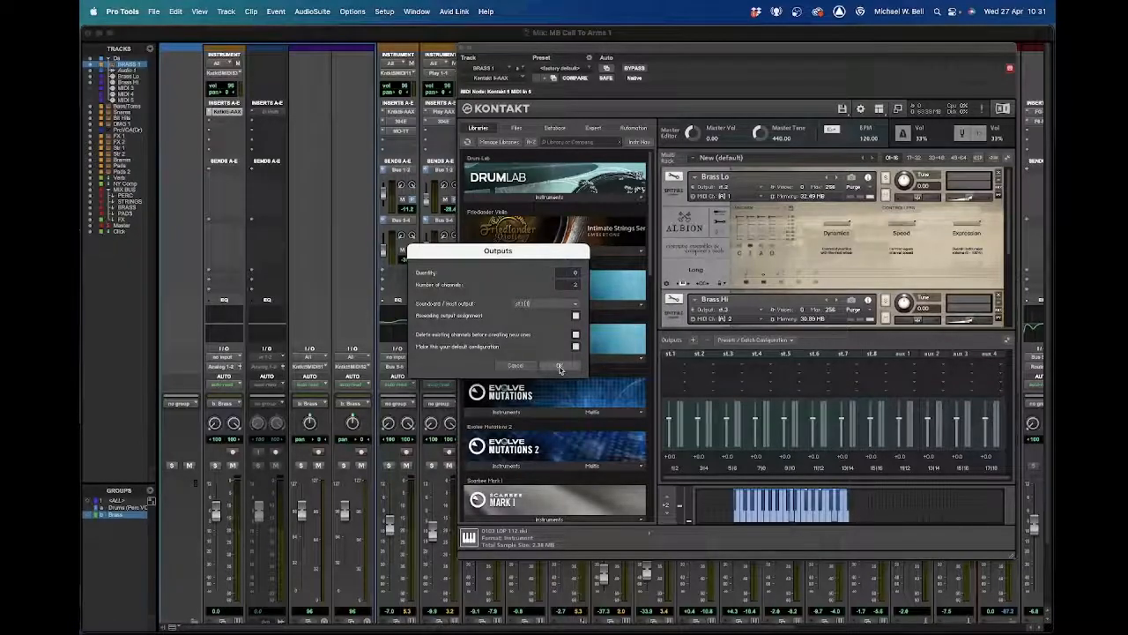
pyautogui.click(558, 366)
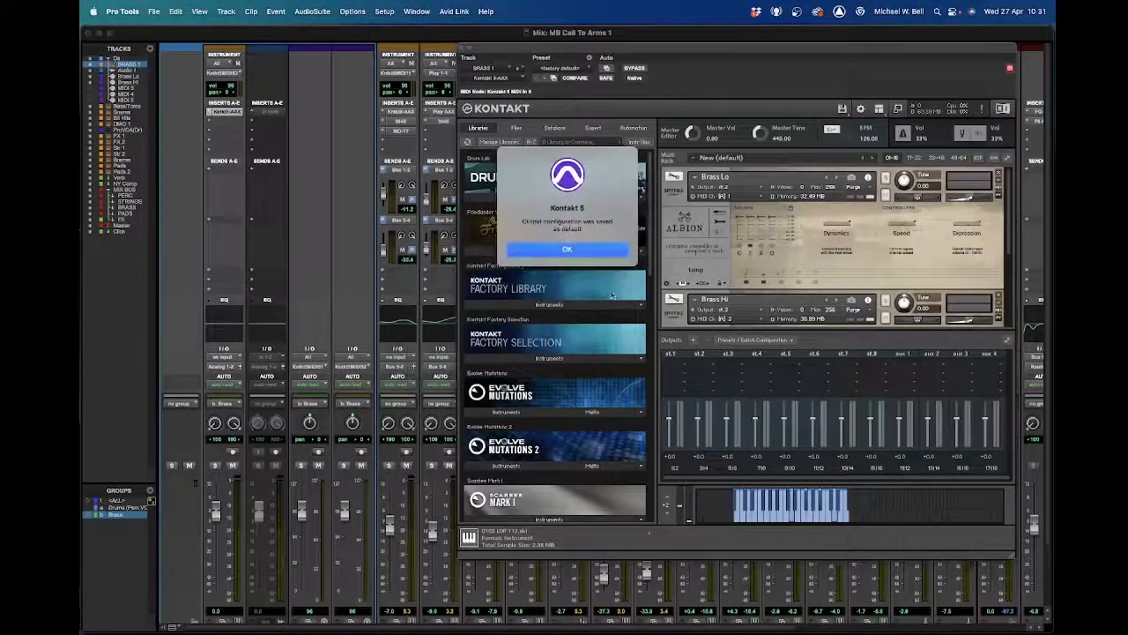
pyautogui.click(592, 251)
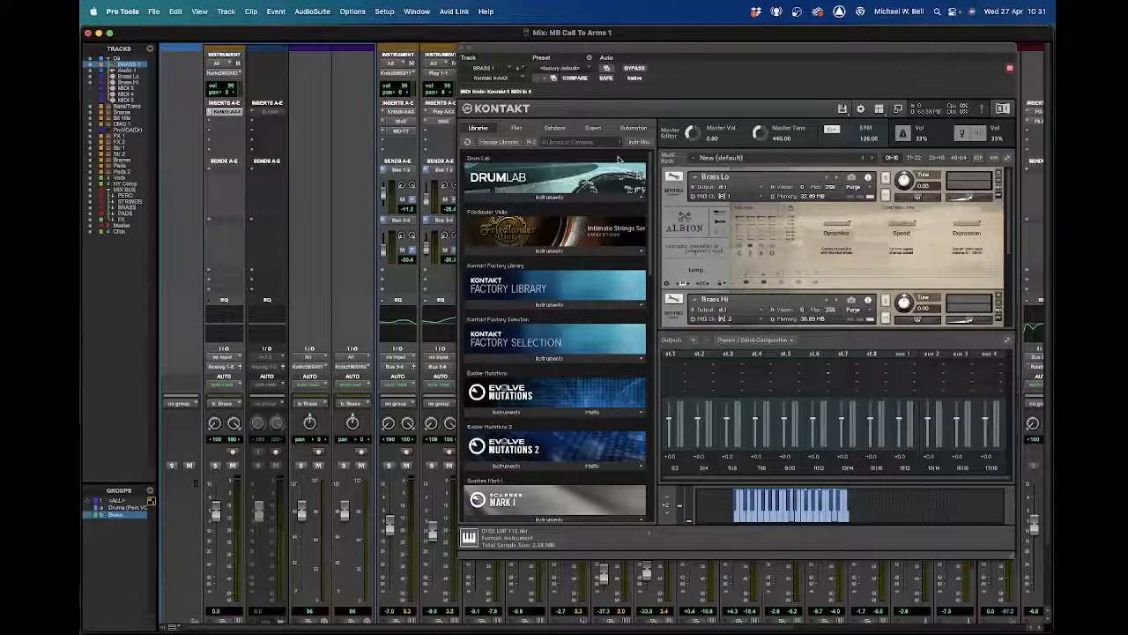
pyautogui.scroll(-5, 298, 399)
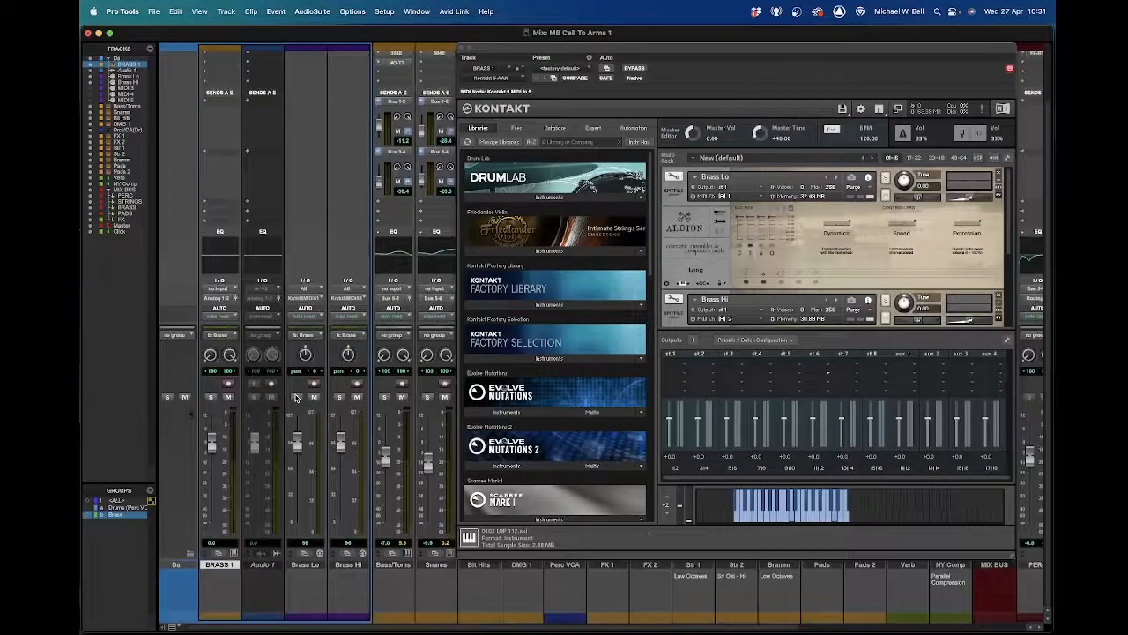
pyautogui.click(465, 49)
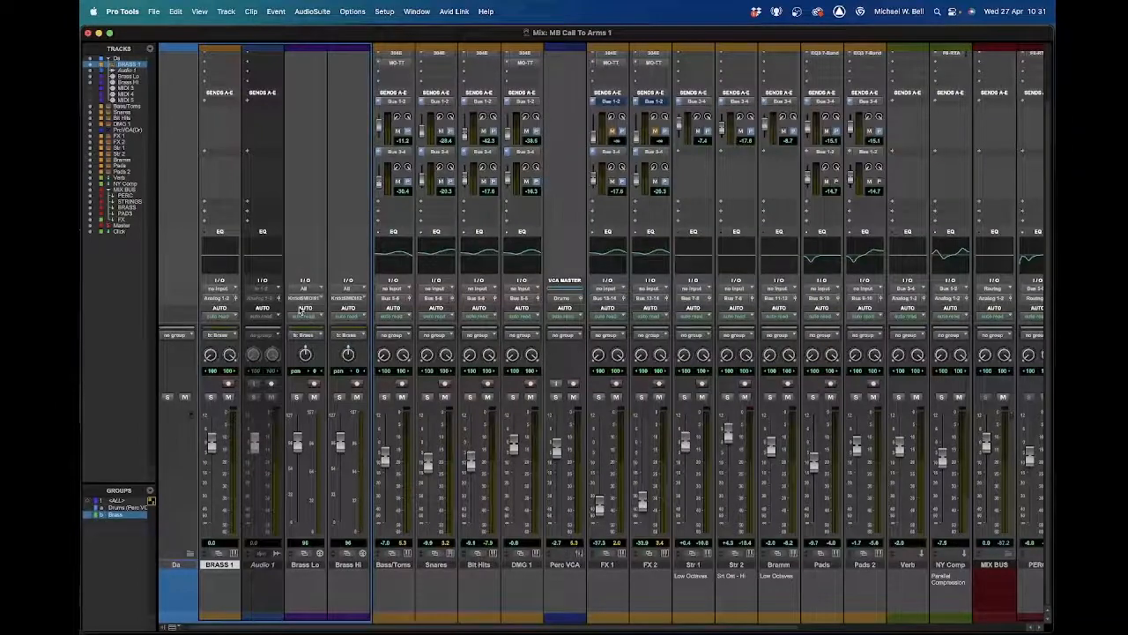
# - Create one new stereo Aux Input track named KT 1
pyautogui.press('shift+super+n')
pyautogui.click(441, 237)
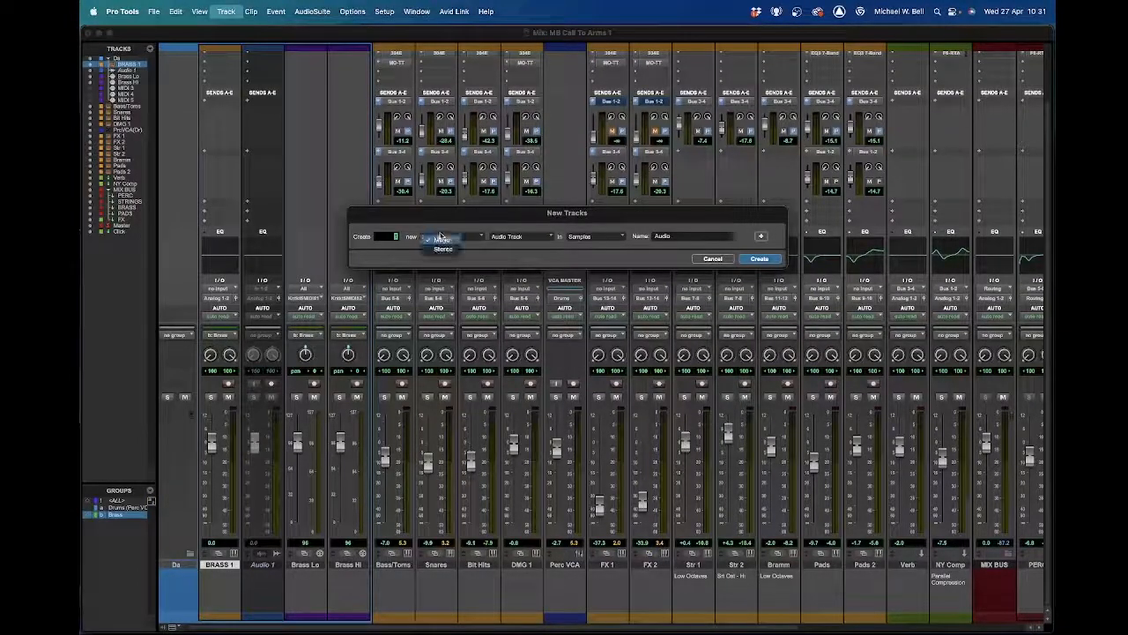
pyautogui.click(443, 249)
pyautogui.click(520, 236)
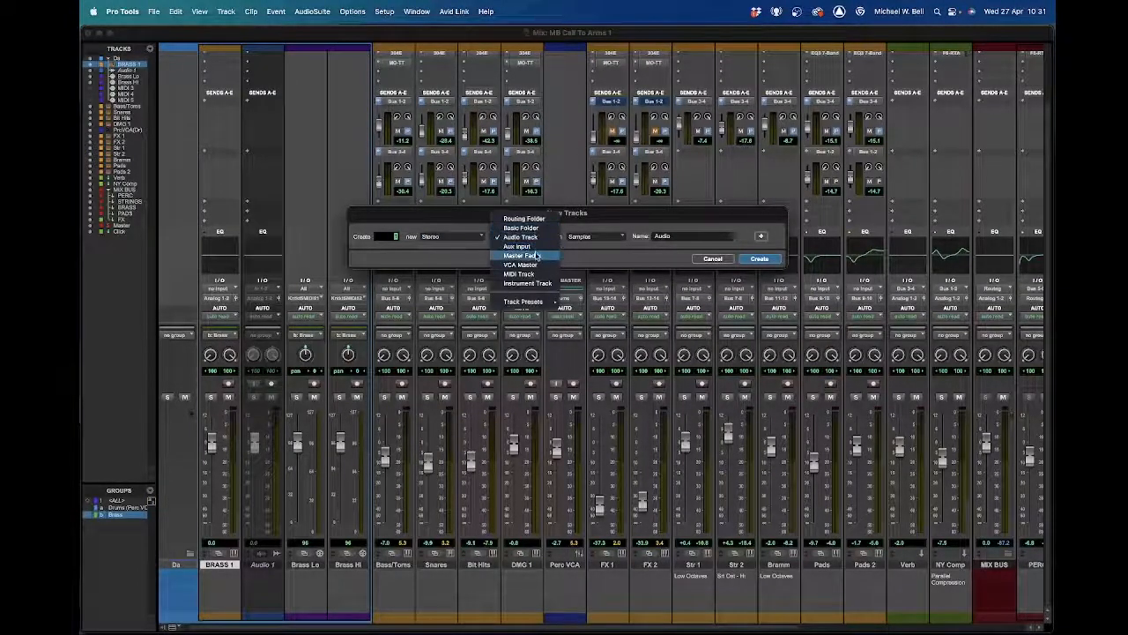
pyautogui.click(520, 246)
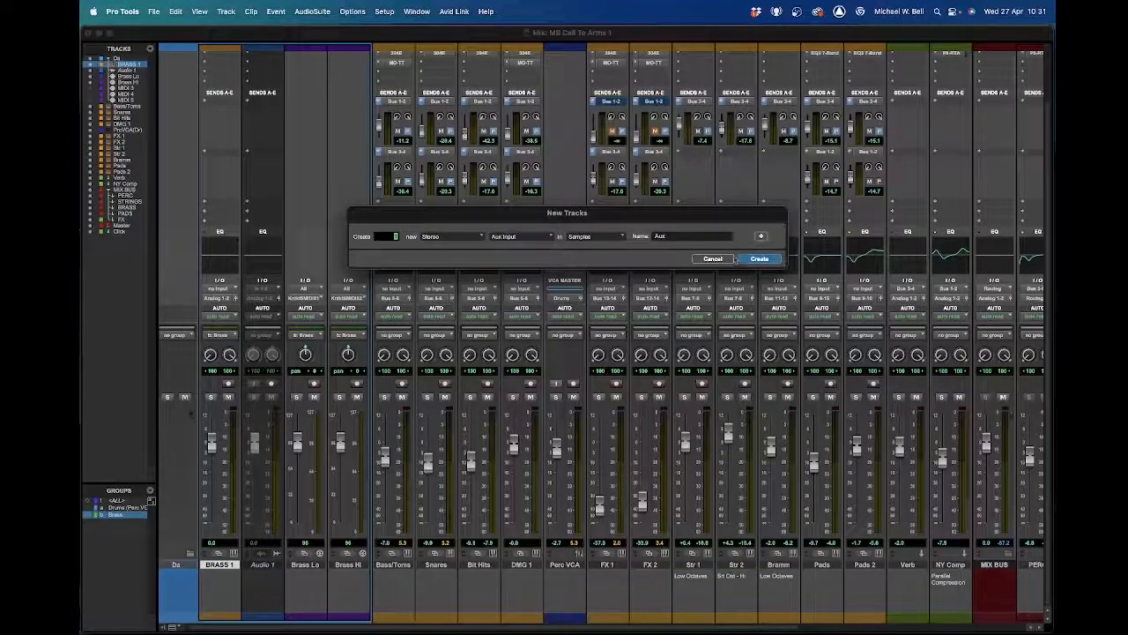
pyautogui.doubleClick(692, 236)
pyautogui.write('KT 1')
pyautogui.click(760, 259)
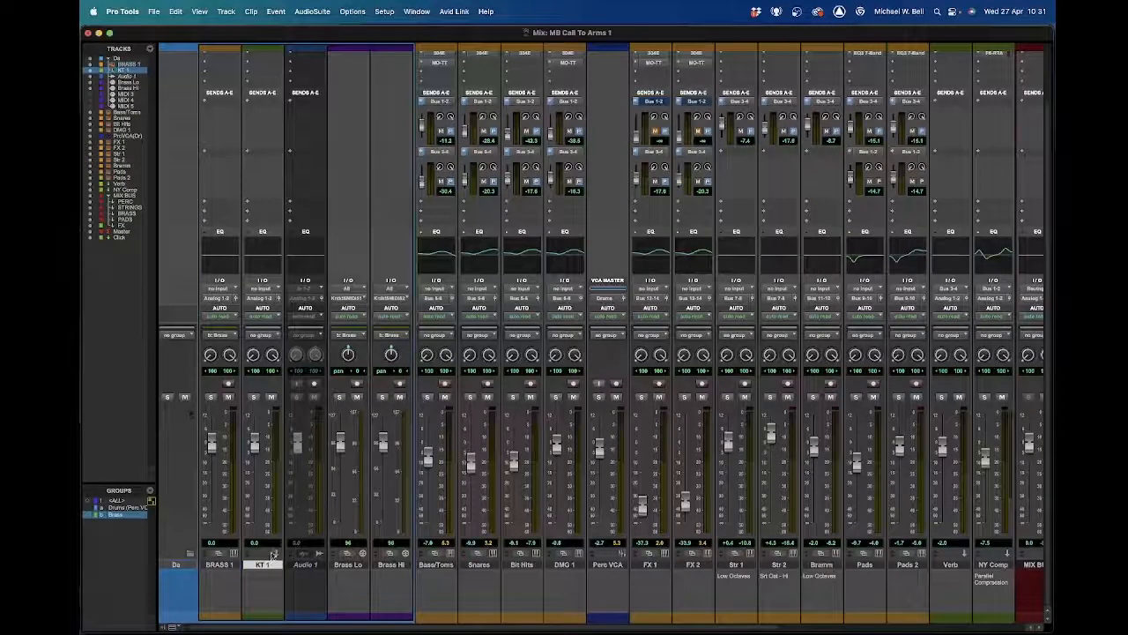
pyautogui.moveTo(262, 564); pyautogui.dragTo(183, 576)
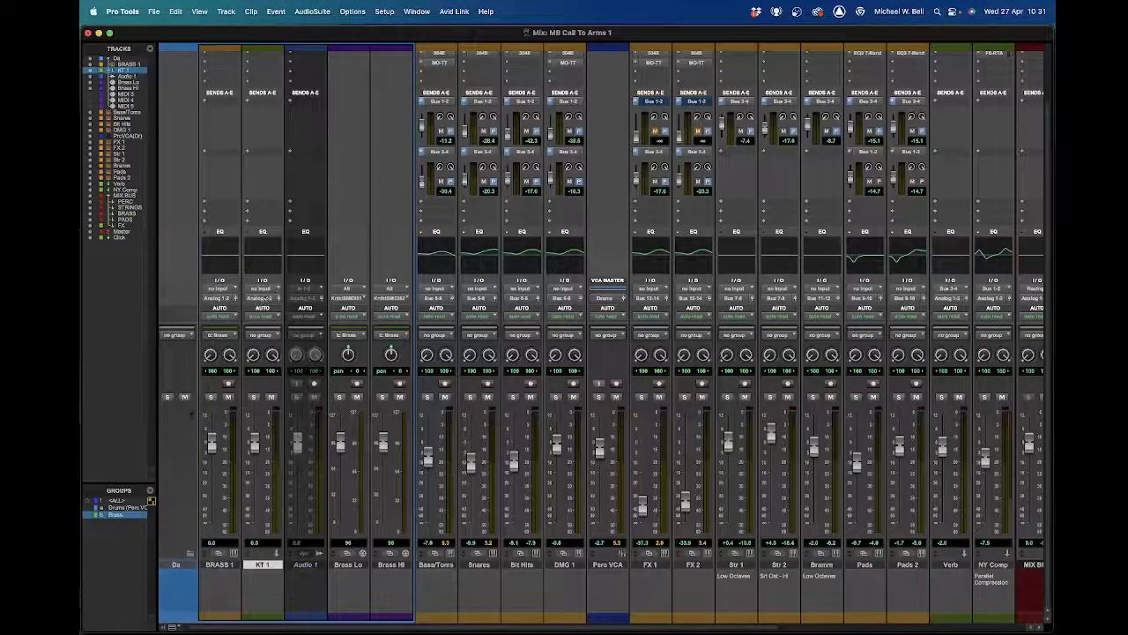
# - Set KT 1's input to the Kontakt aux 1 output of the Kontakt plug-in on BRASS 1
pyautogui.click(262, 291)
pyautogui.moveTo(272, 308)
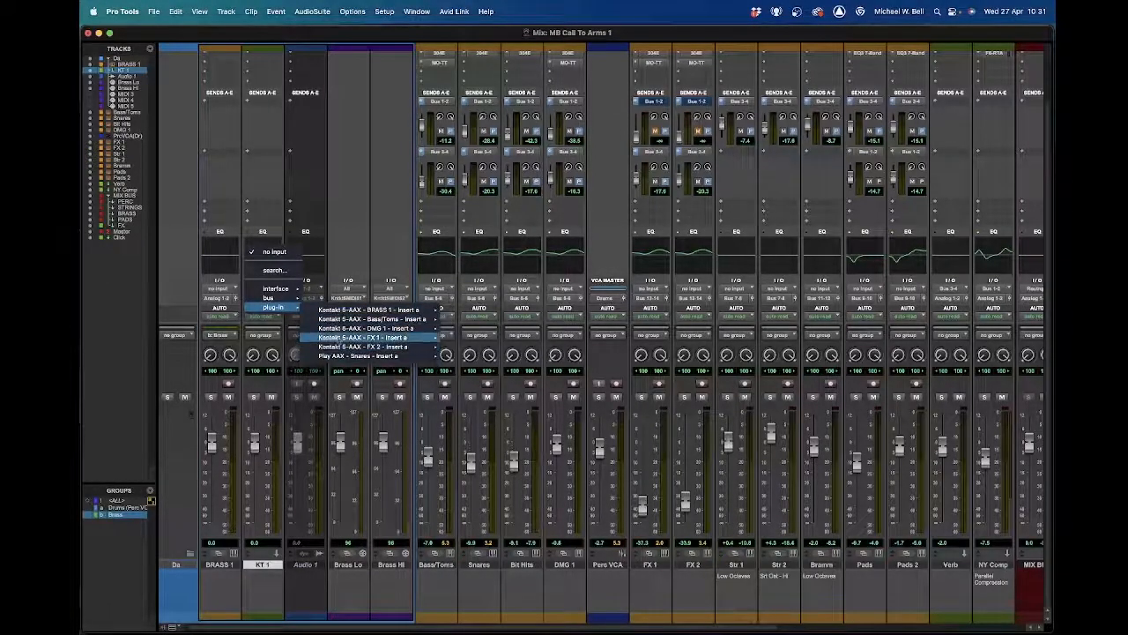
pyautogui.moveTo(358, 312)
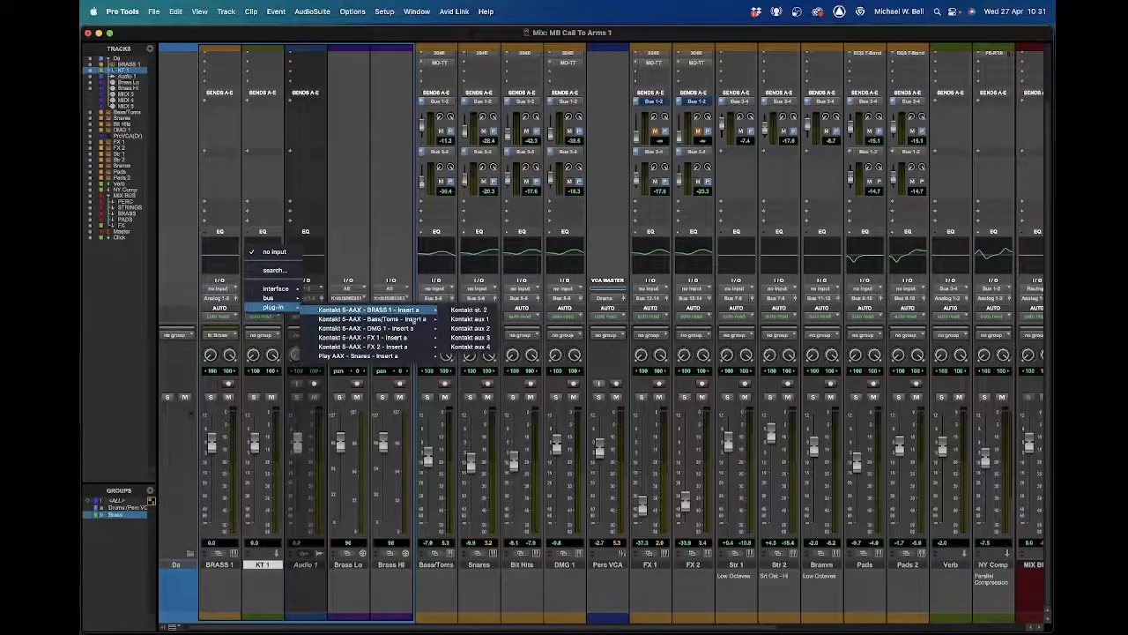
pyautogui.click(476, 318)
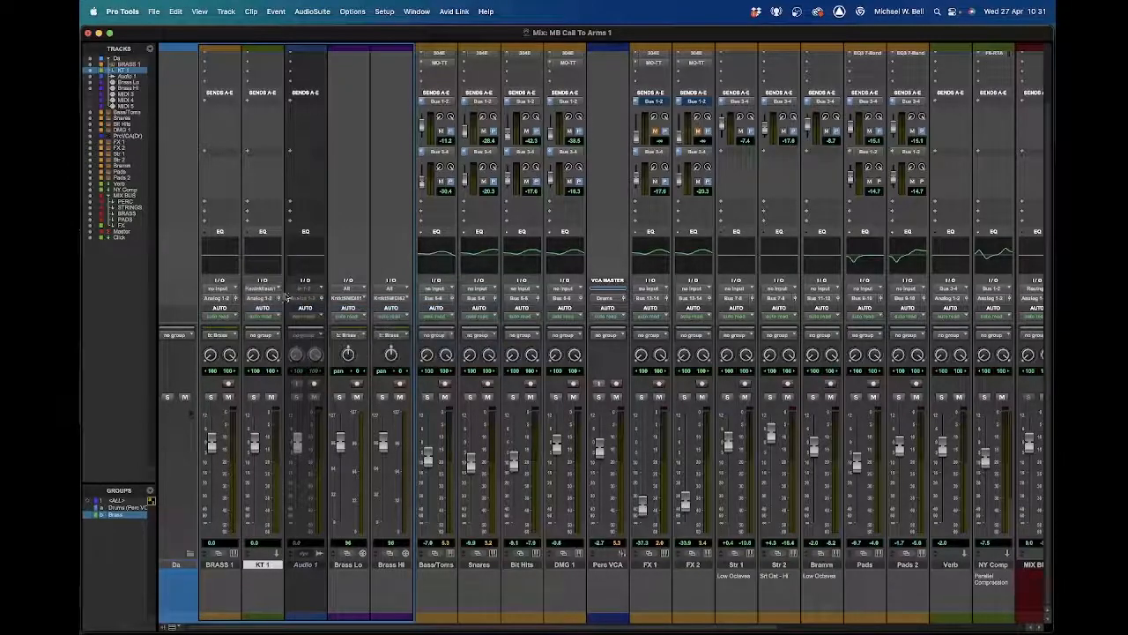
# - Reopen Kontakt on BRASS 1 and view the available output assignments for the Brass Lo instrument
pyautogui.scroll(5, 217, 126)
pyautogui.click(226, 112)
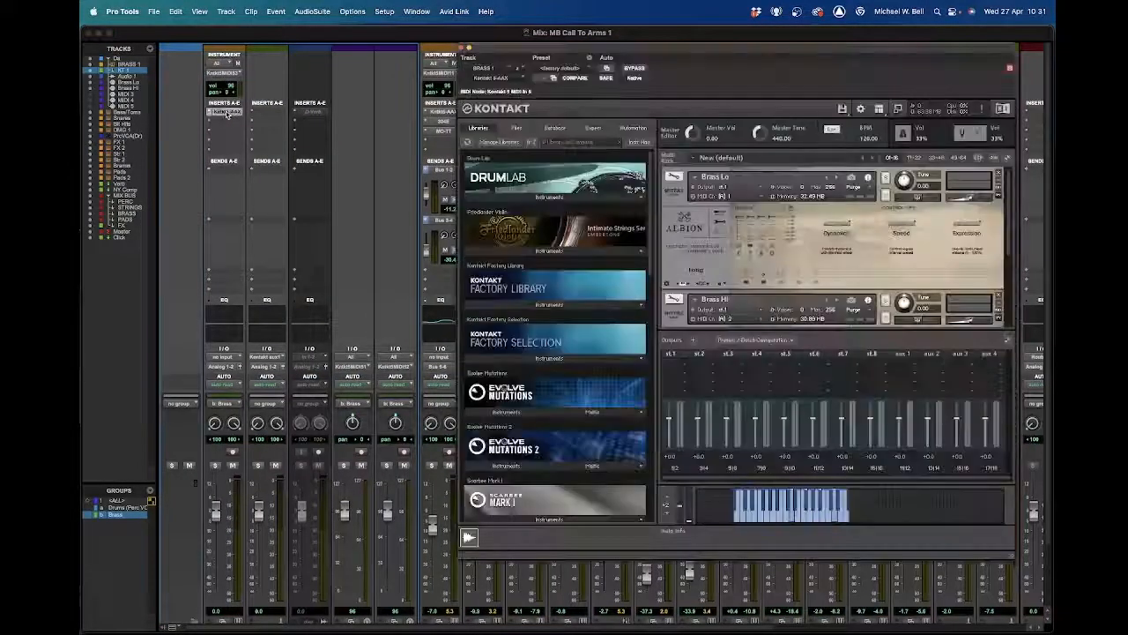
pyautogui.click(725, 188)
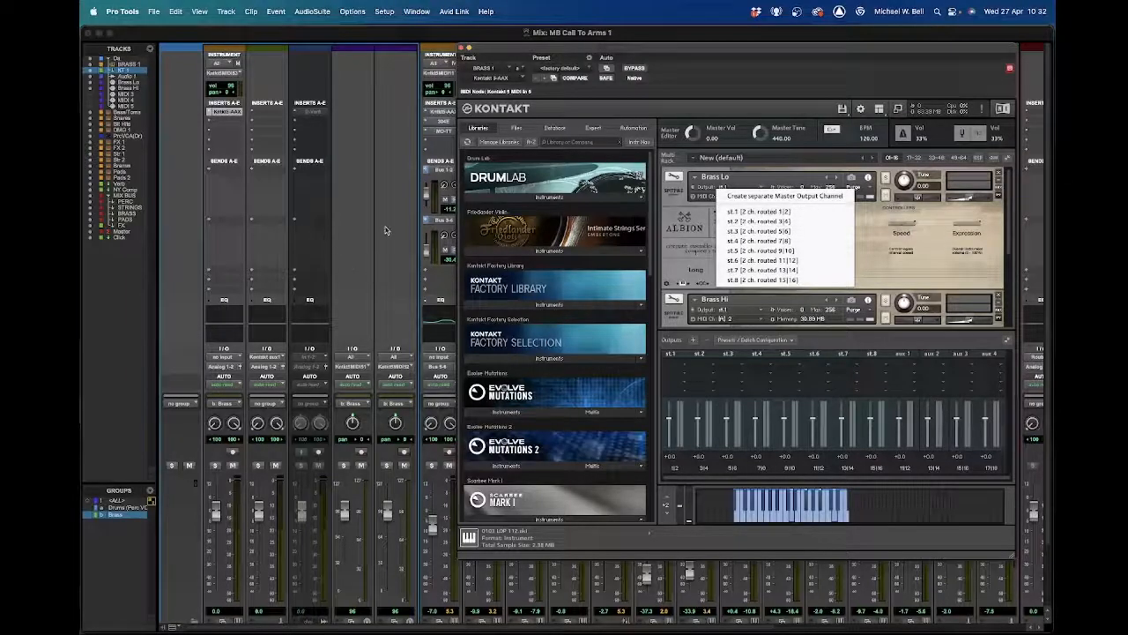
# - Quit Pro Tools and dismiss the closing prompt
pyautogui.click(124, 11)
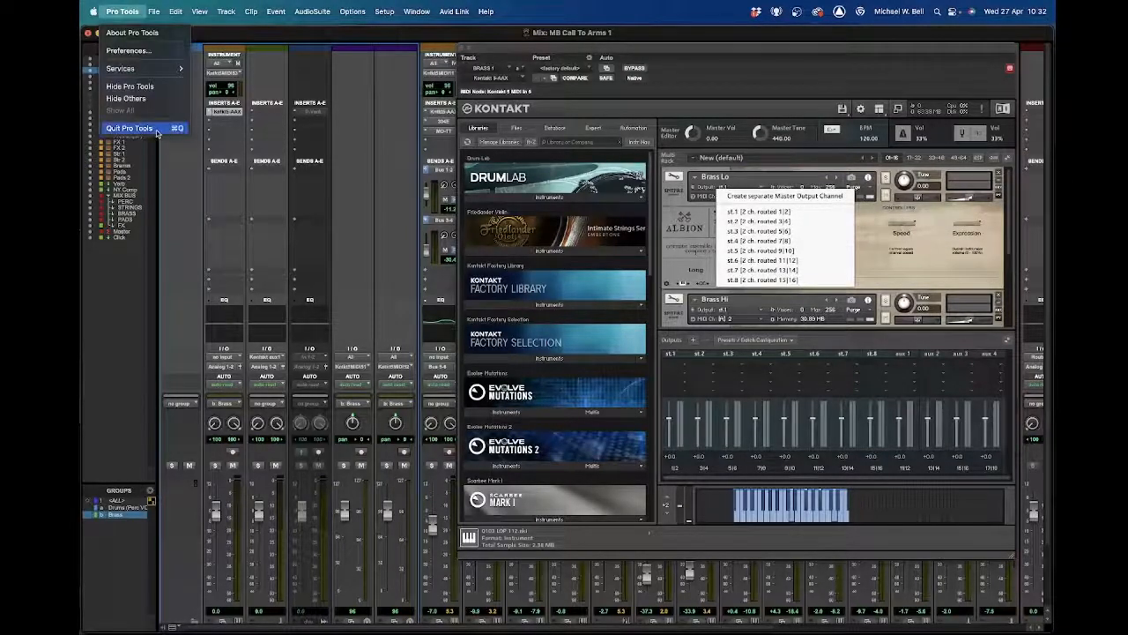
pyautogui.click(156, 130)
pyautogui.click(664, 274)
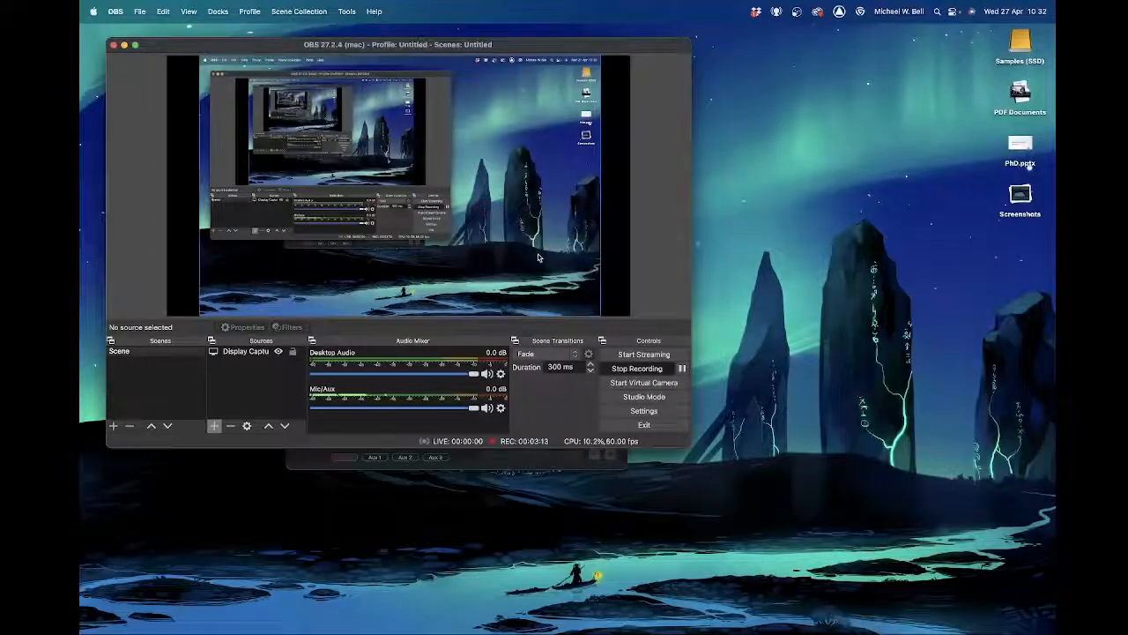
# - Relaunch Pro Tools without moving the incompatible plug-in, and reopen the recent MB Call To Arms 1 session
pyautogui.press('super+space')
pyautogui.write('pro tools')
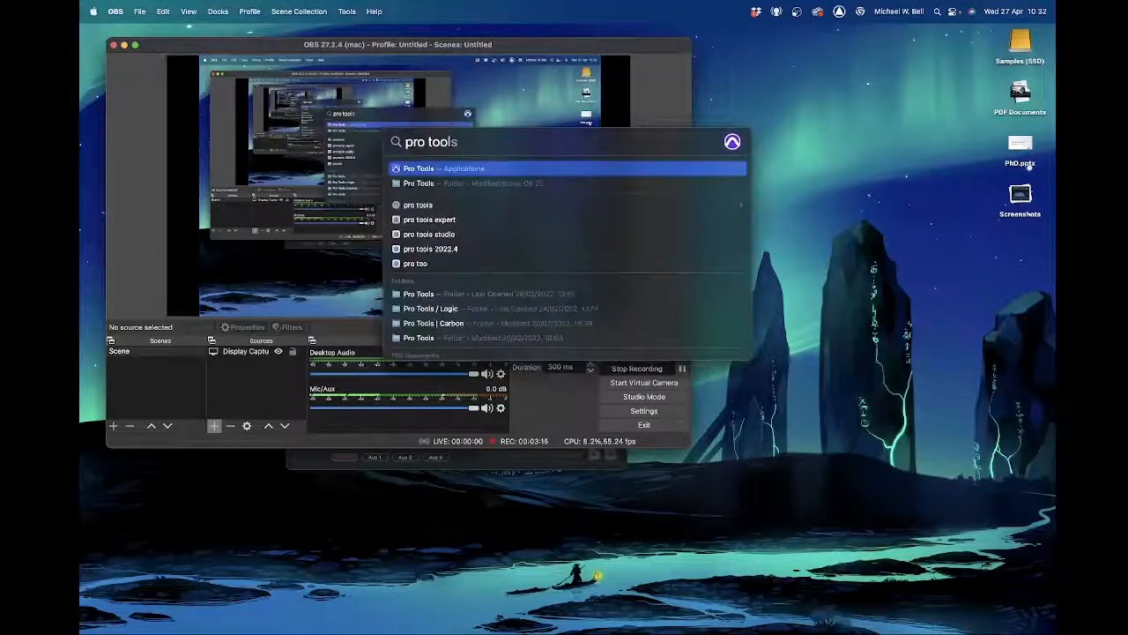
pyautogui.press('Return')
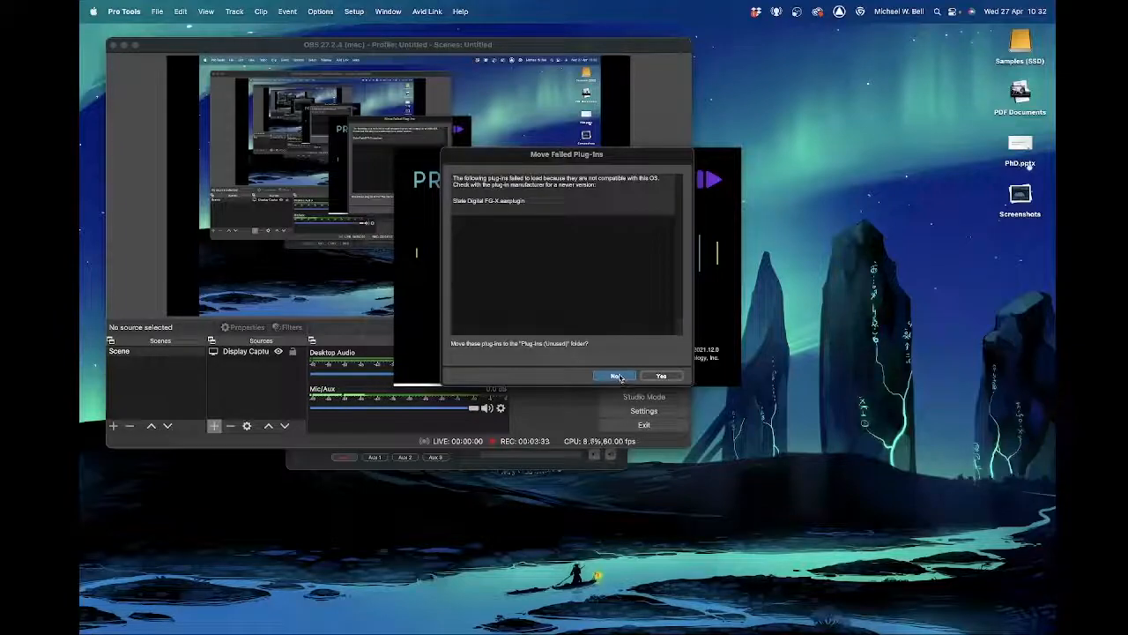
pyautogui.click(616, 376)
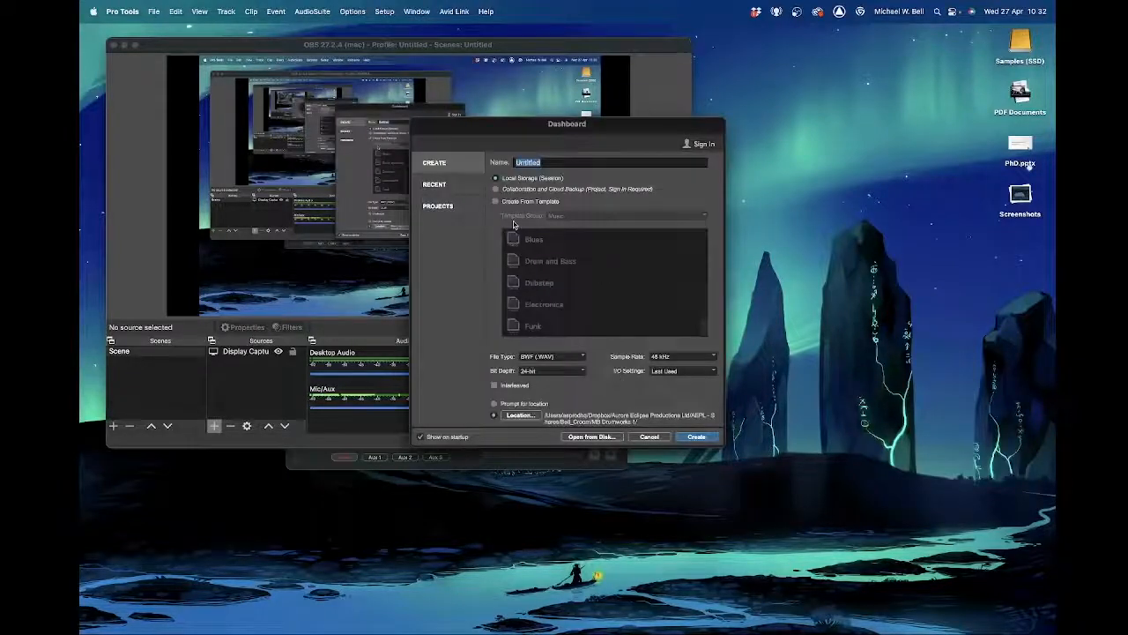
pyautogui.click(455, 190)
pyautogui.doubleClick(554, 167)
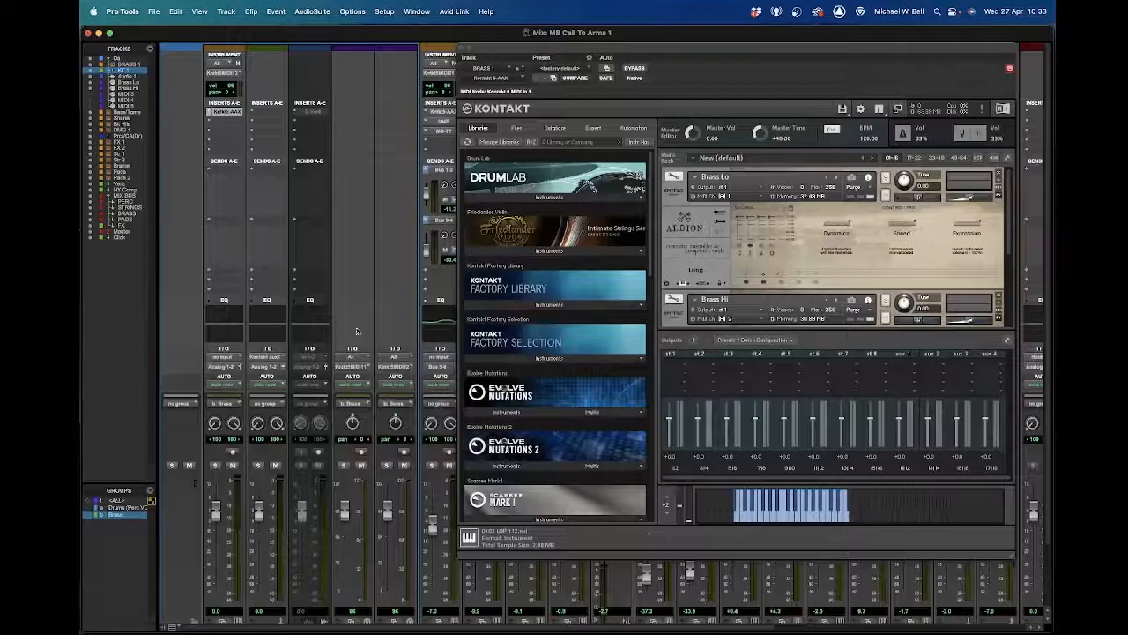
# - View the Kontakt outputs of BRASS 1 that are offered as input sources for KT 1
pyautogui.scroll(-5, 370, 328)
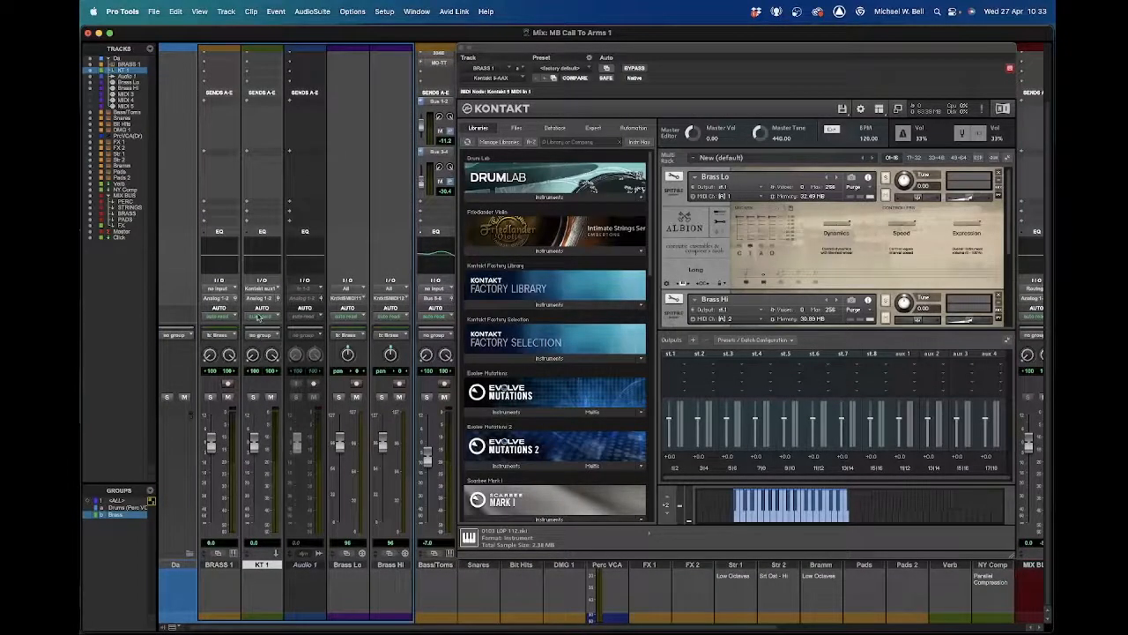
pyautogui.click(267, 289)
pyautogui.moveTo(415, 313)
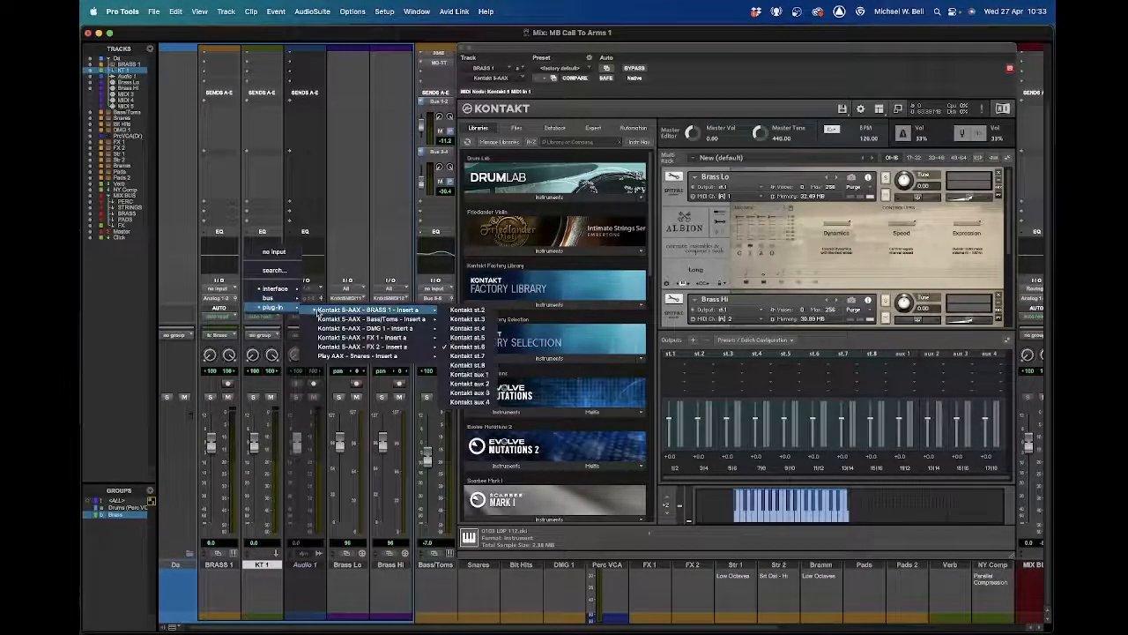
pyautogui.click(485, 320)
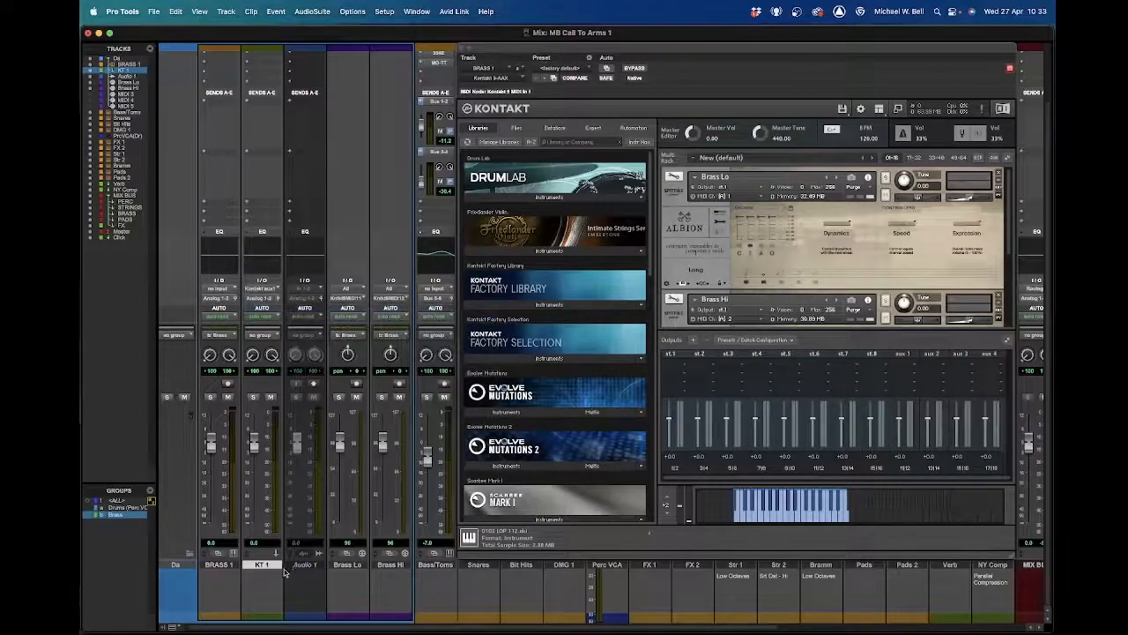
# - Route the Brass Lo instrument to Kontakt output st.3, and solo the BRASS 1 and KT 1 tracks
pyautogui.click(723, 188)
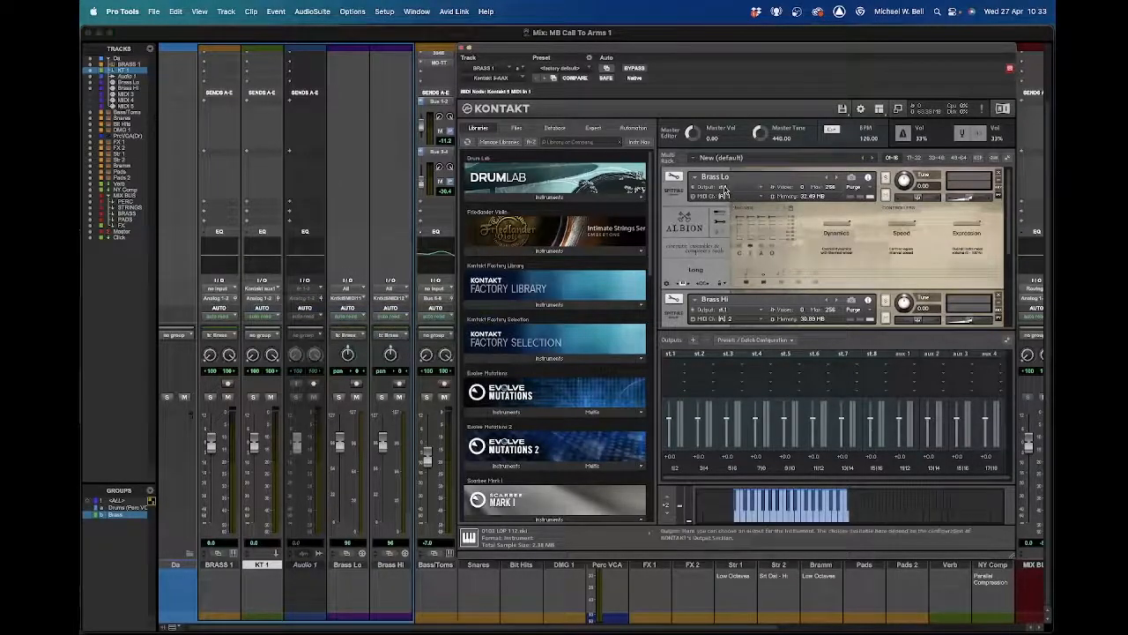
pyautogui.click(724, 188)
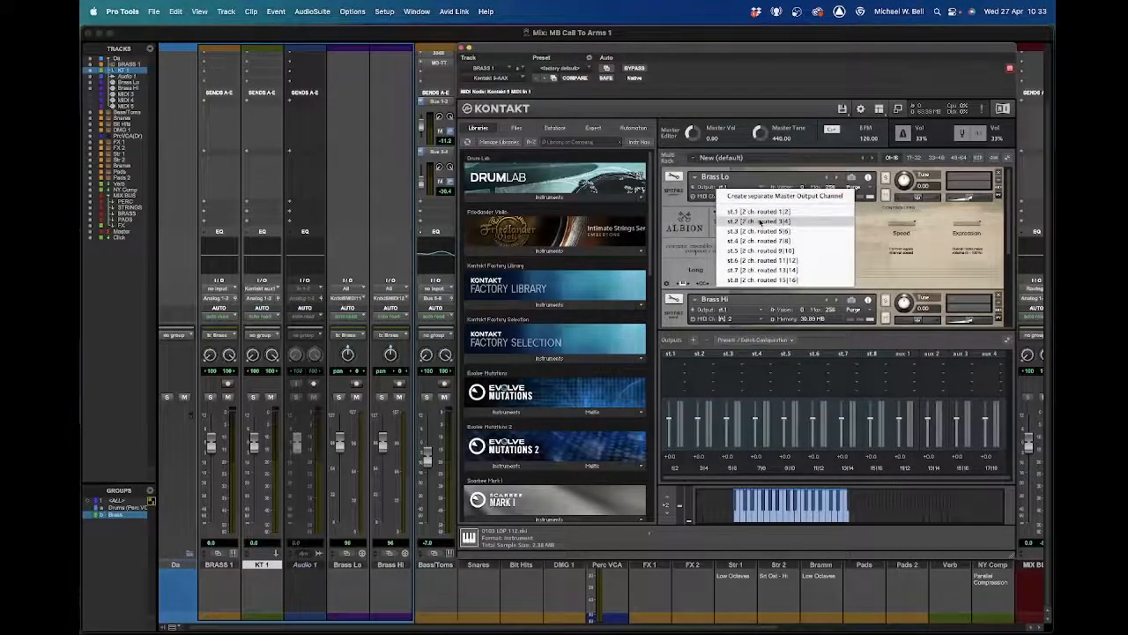
pyautogui.click(760, 221)
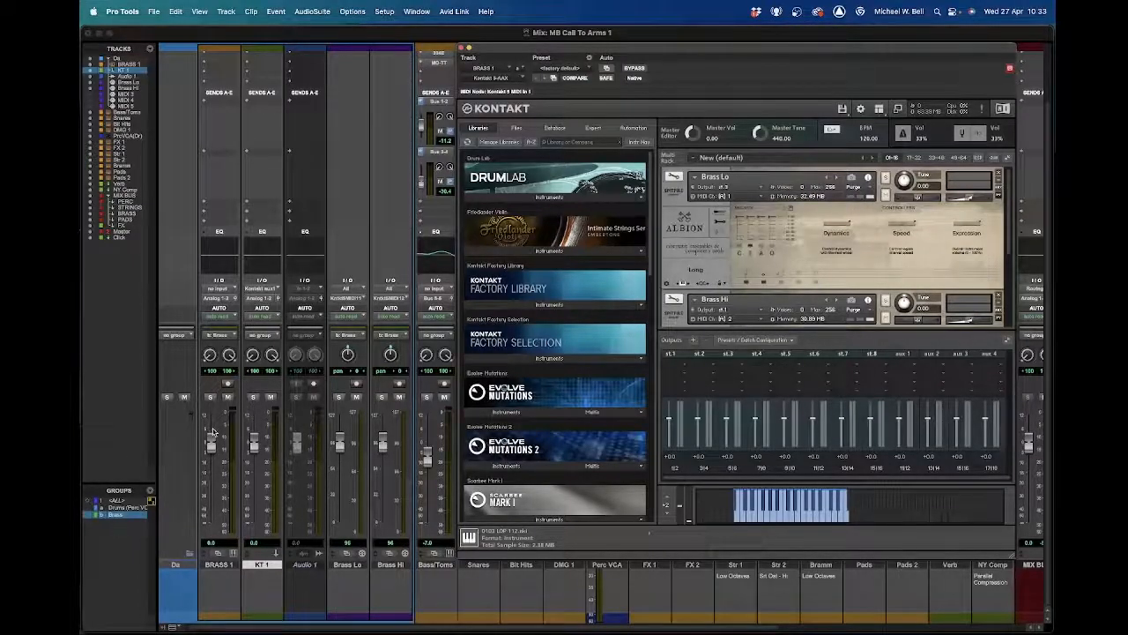
pyautogui.click(212, 398)
pyautogui.click(254, 397)
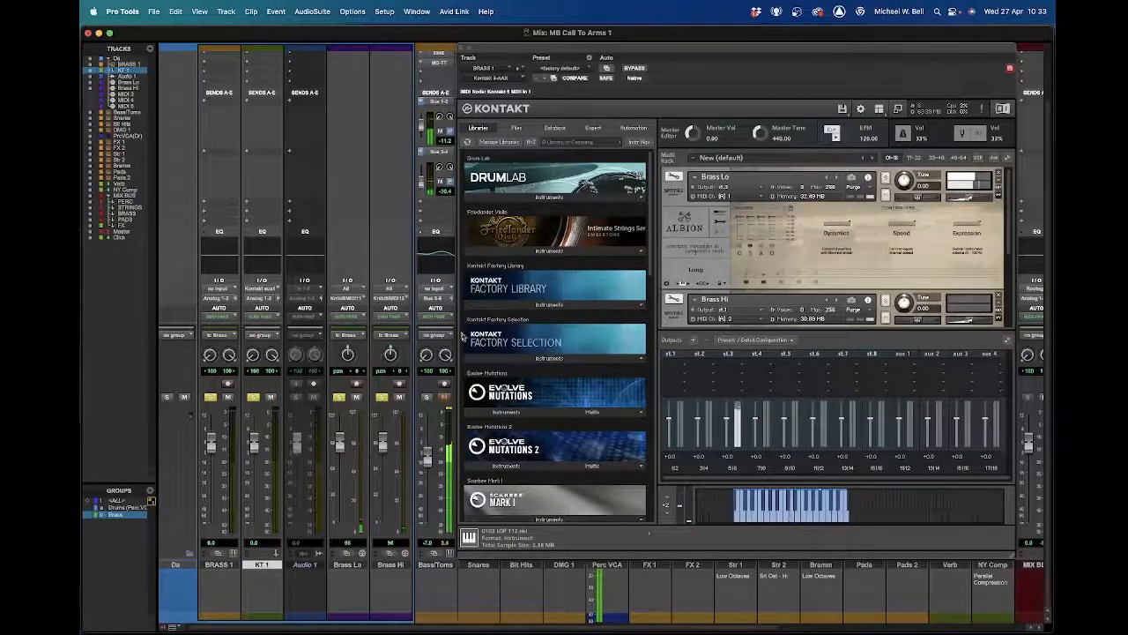
# - Check KT 1's input assignment against the Kontakt outputs of BRASS 1 while the session plays
pyautogui.click(262, 289)
pyautogui.moveTo(268, 291)
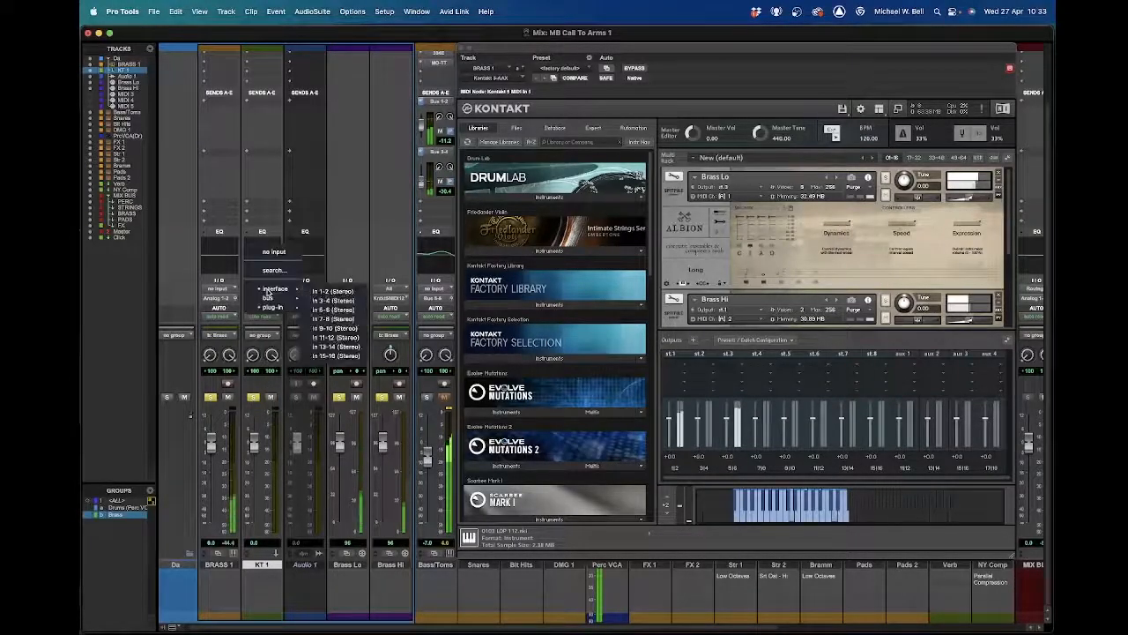
pyautogui.moveTo(274, 311)
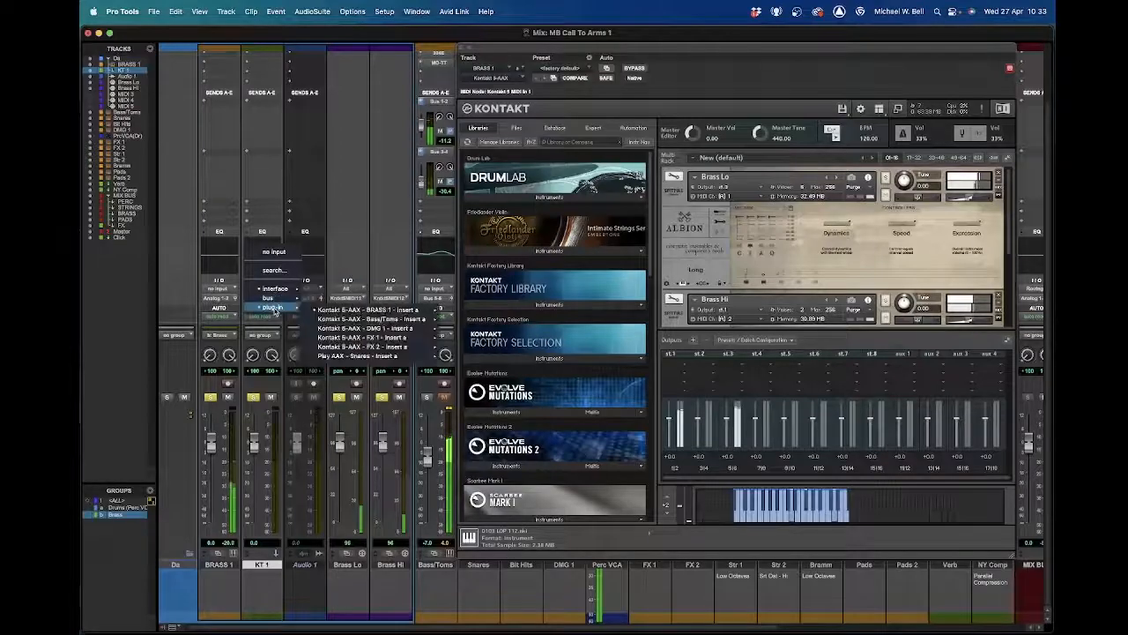
pyautogui.moveTo(370, 310)
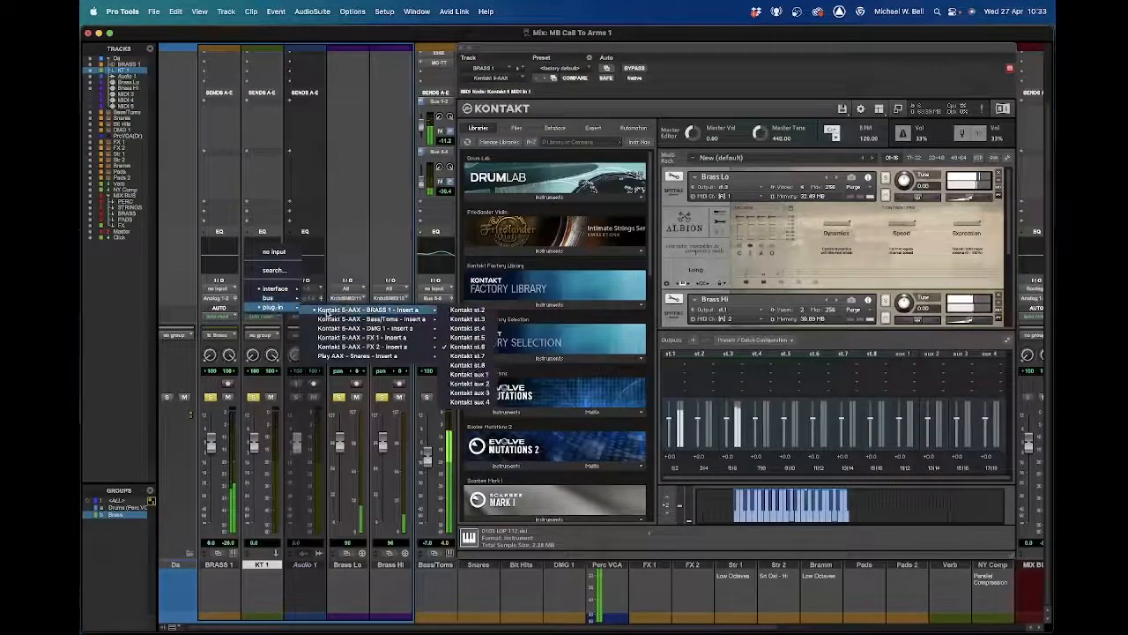
pyautogui.click(451, 323)
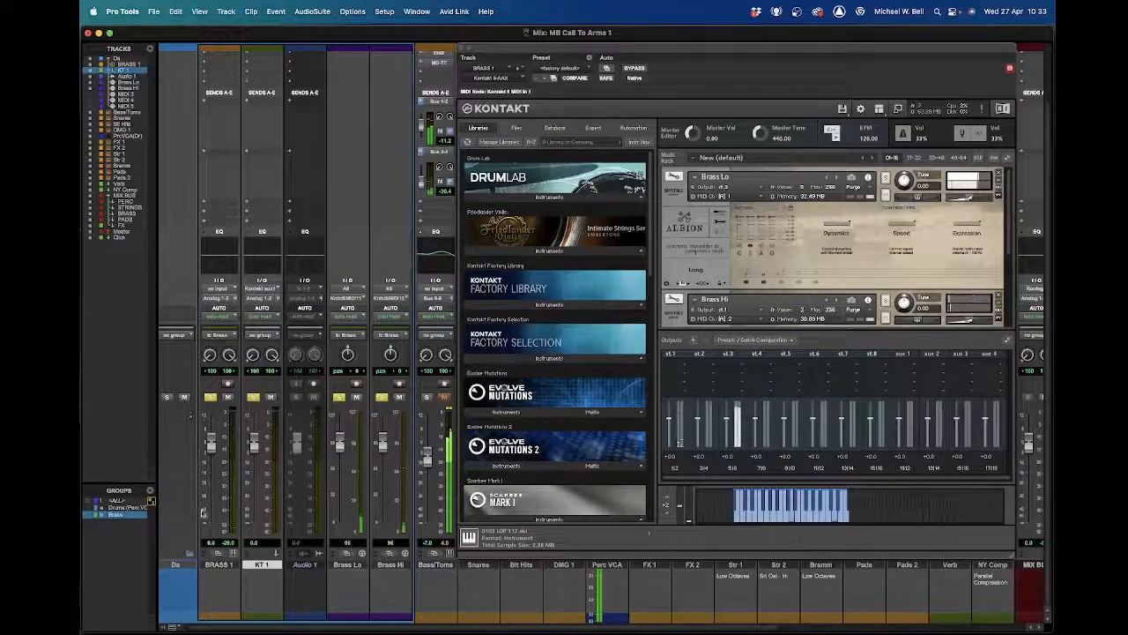
# - Set the outputs of both the Brass Lo and Brass Hi instruments in Kontakt to st.2
pyautogui.click(734, 190)
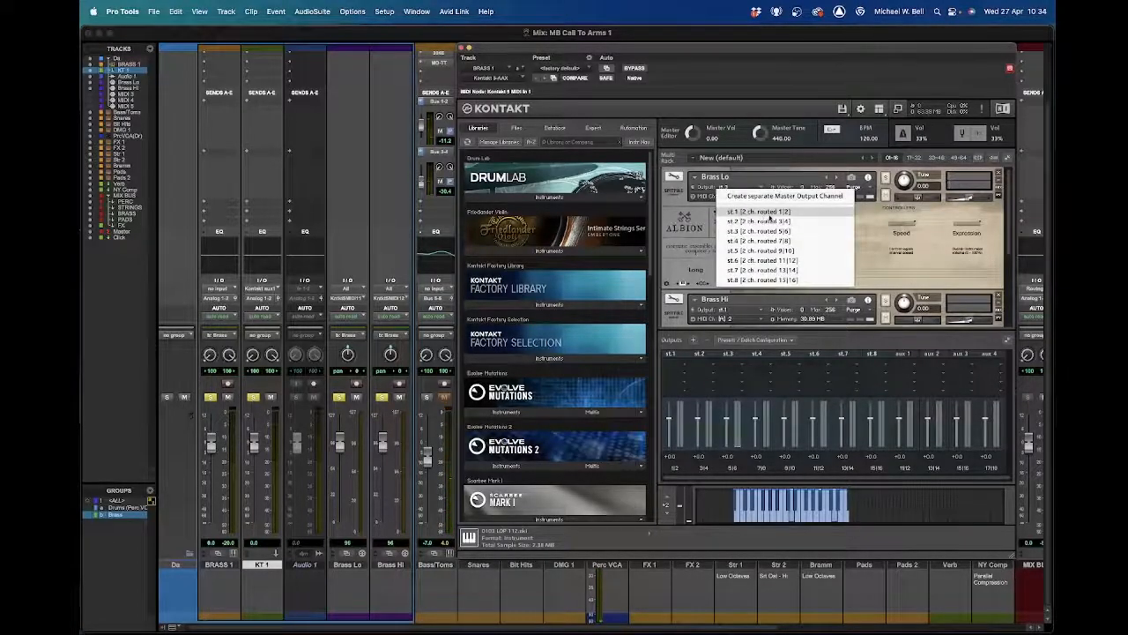
pyautogui.click(770, 221)
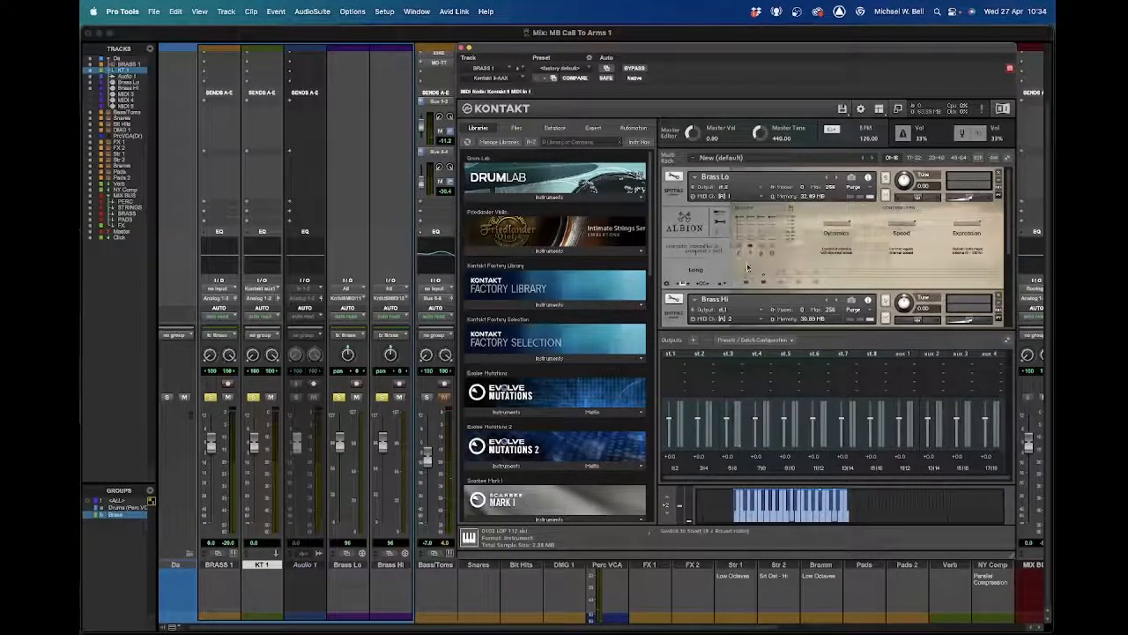
pyautogui.click(726, 310)
pyautogui.click(758, 342)
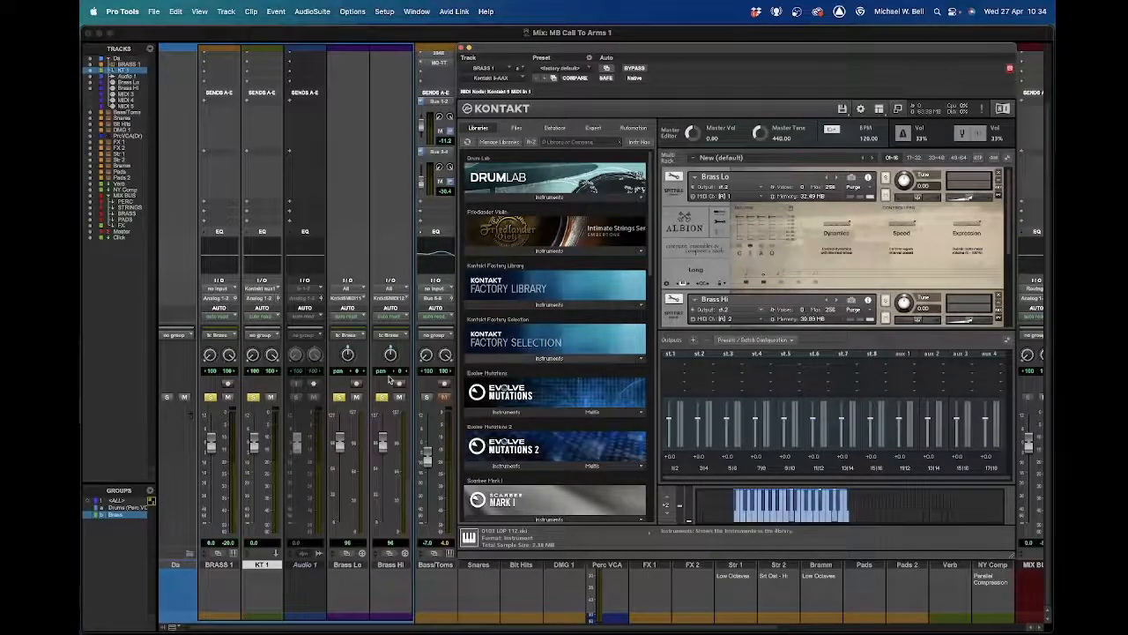
# - Set KT 1's input to the Kontakt st.2 output of the plug-in on BRASS 1 and play back to check the signal
pyautogui.click(260, 298)
pyautogui.moveTo(339, 310)
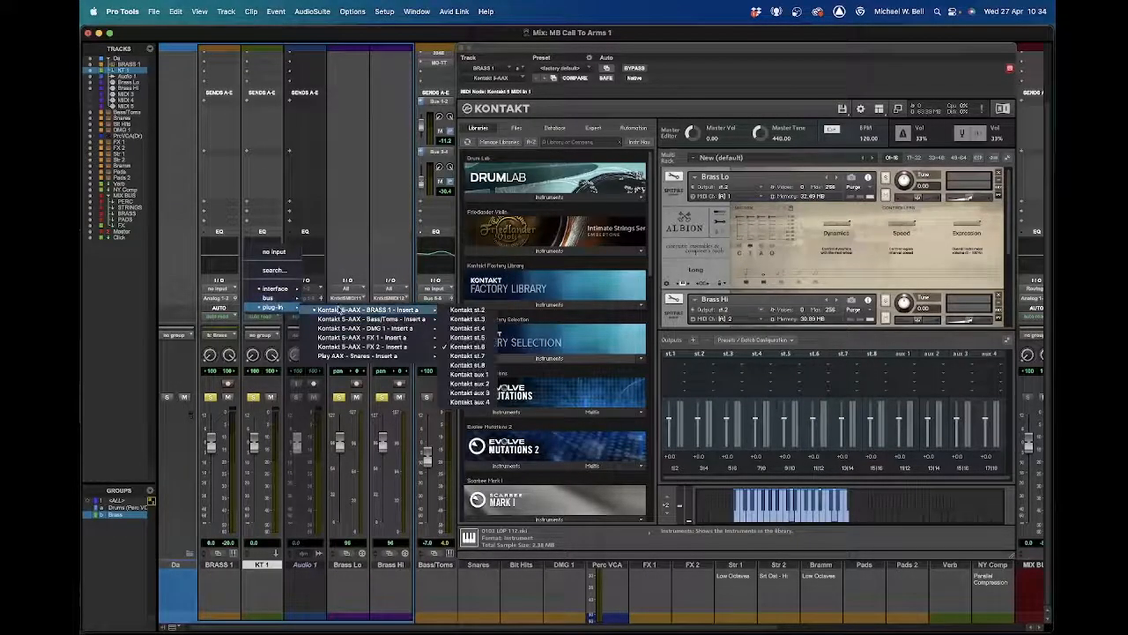
pyautogui.click(460, 310)
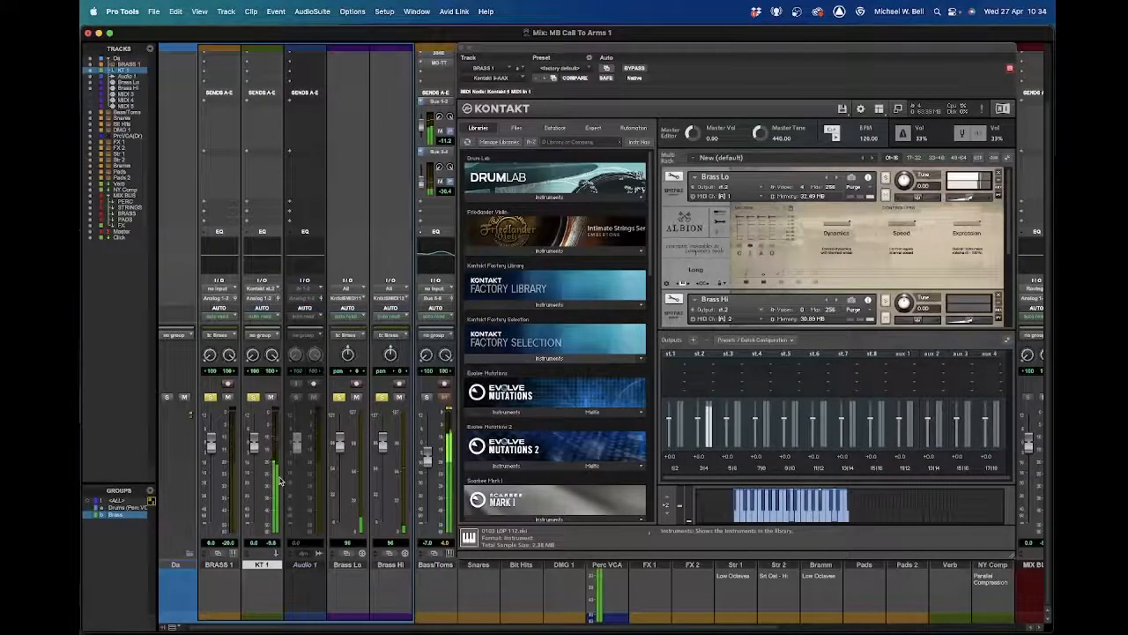
pyautogui.click(262, 299)
pyautogui.click(234, 267)
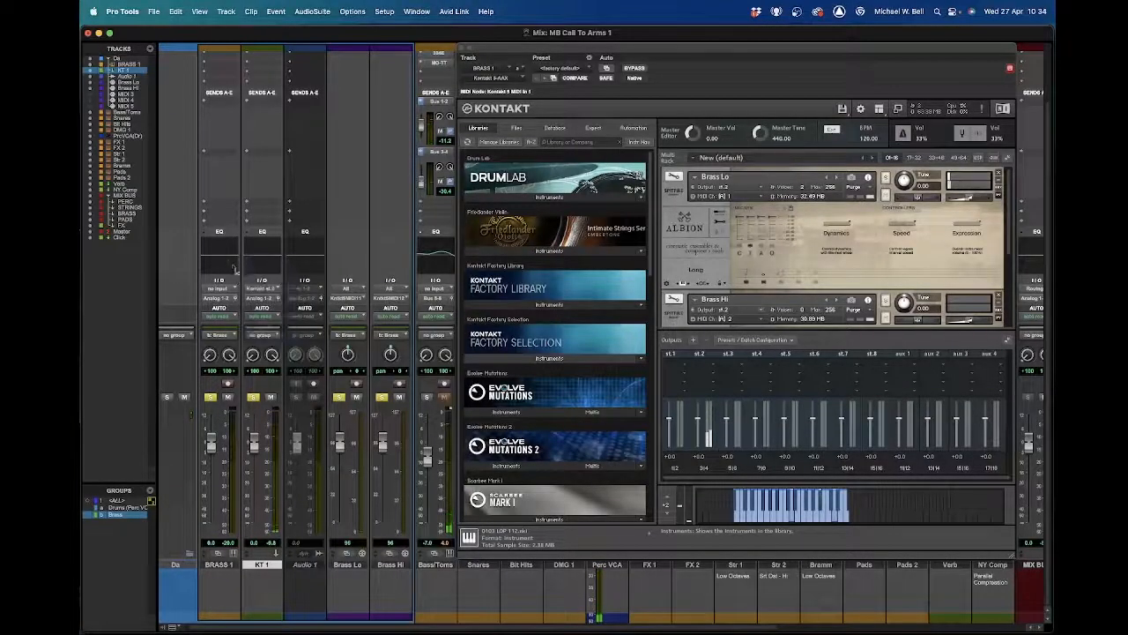
# - Review the remaining Kontakt outputs available as KT 1 inputs, and close the Kontakt window
pyautogui.click(260, 288)
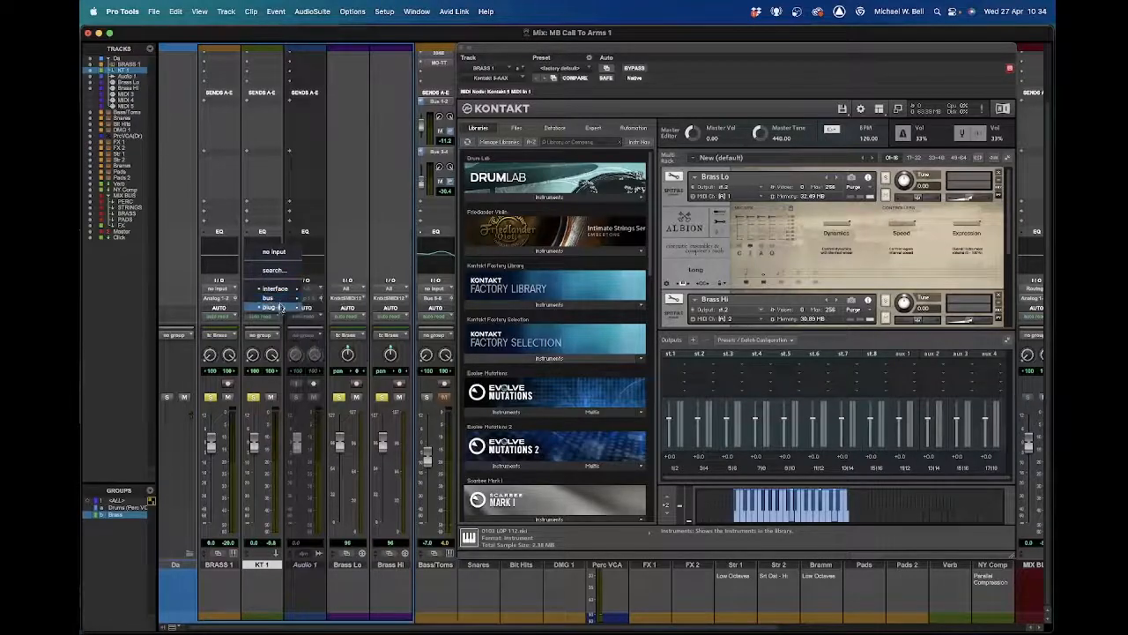
pyautogui.moveTo(280, 307)
pyautogui.moveTo(316, 310)
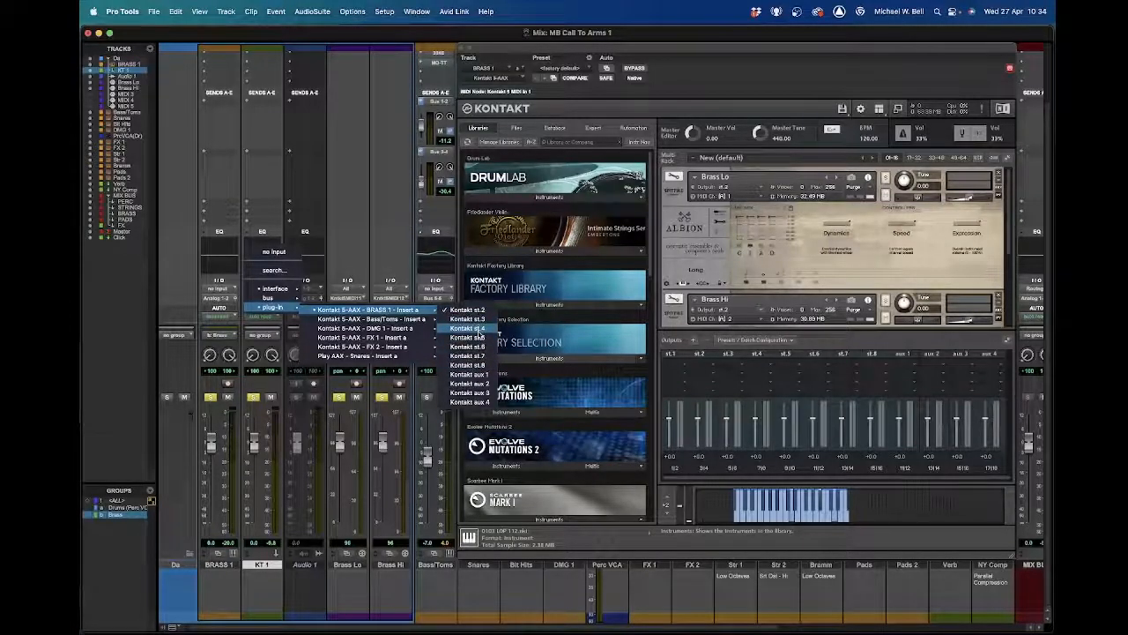
pyautogui.click(682, 48)
pyautogui.click(461, 48)
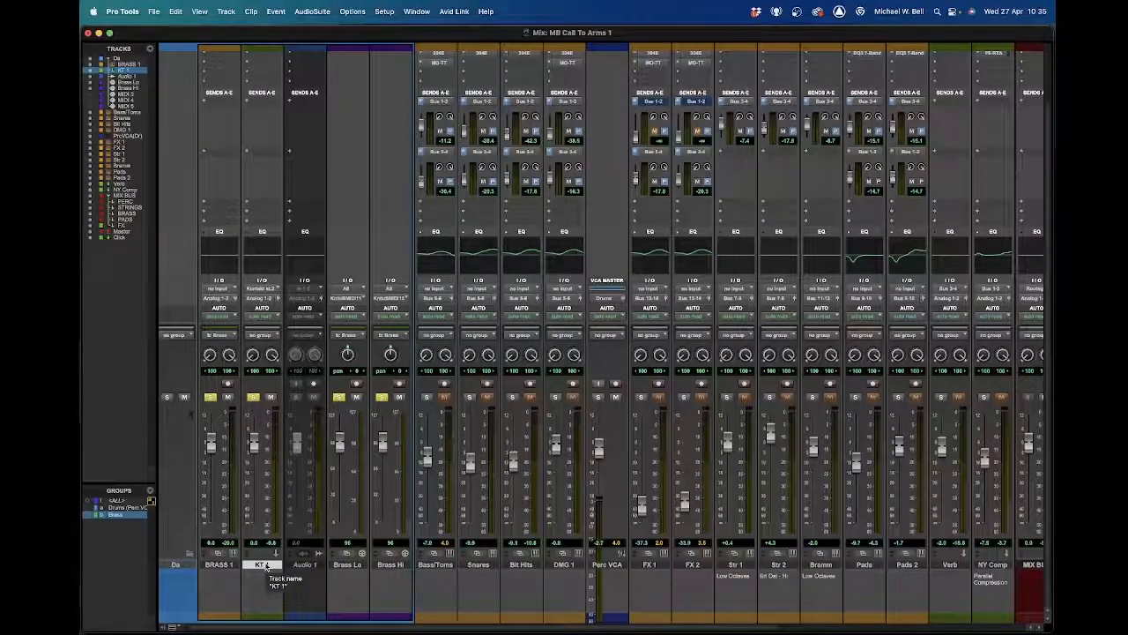
# - Reopen Kontakt on BRASS 1, open the Brass Lo instrument for editing and hide the Outputs section
pyautogui.scroll(5, 217, 186)
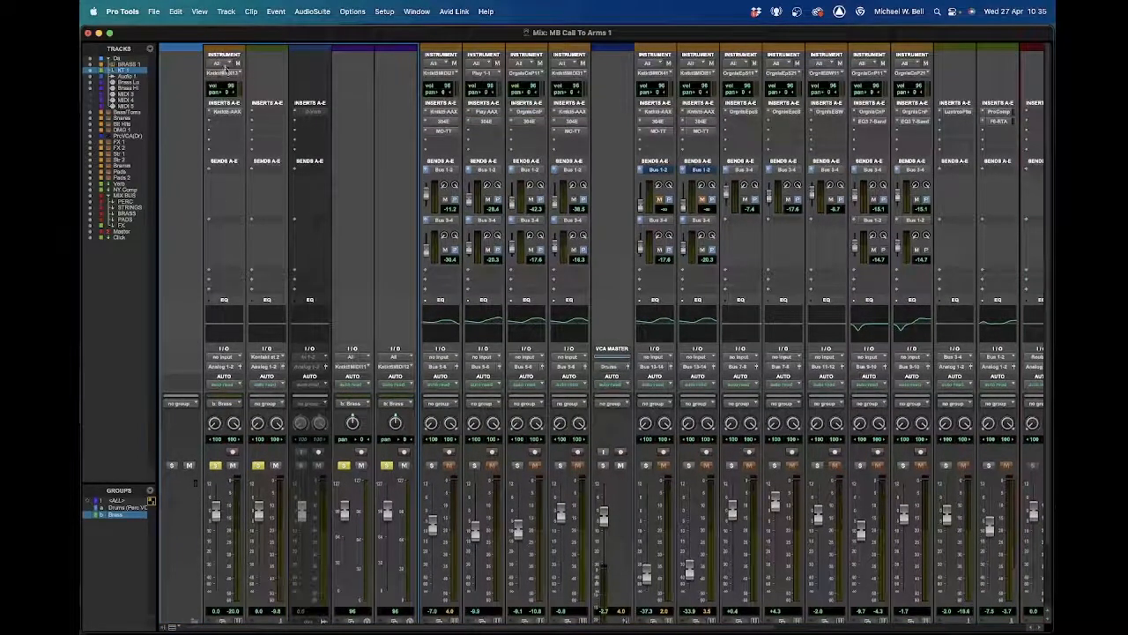
pyautogui.click(225, 66)
pyautogui.click(244, 105)
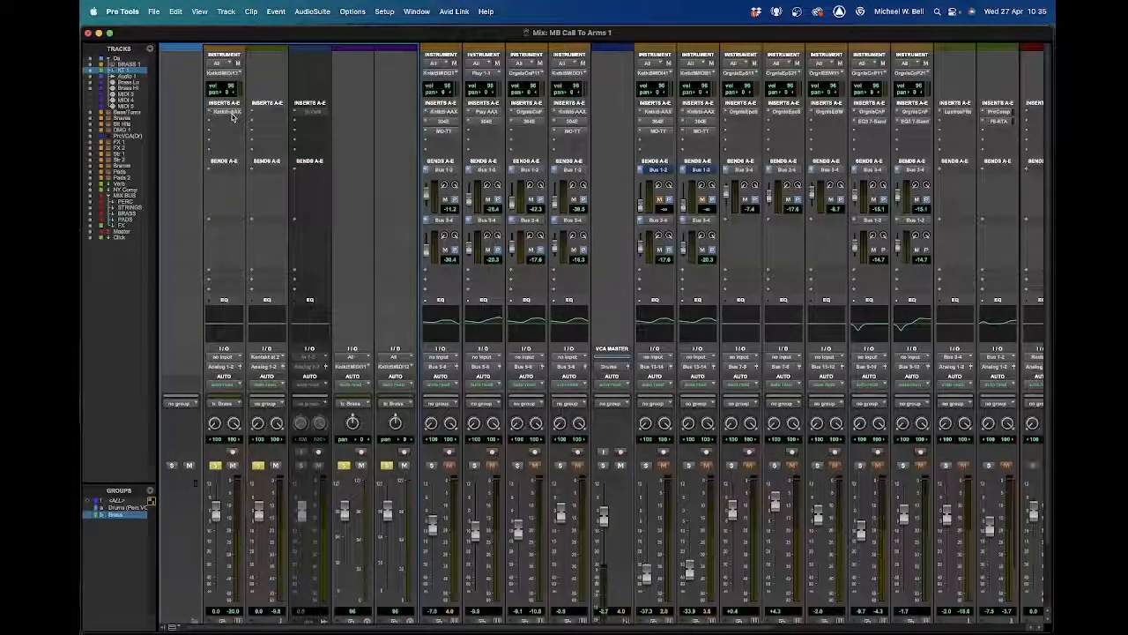
pyautogui.click(231, 114)
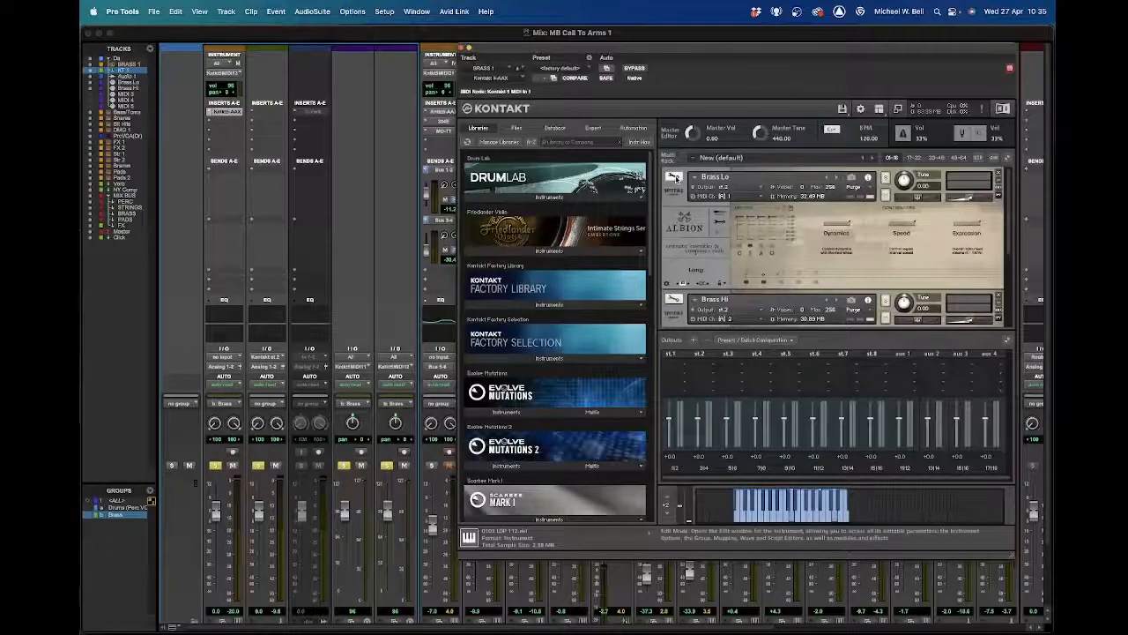
pyautogui.click(676, 178)
pyautogui.moveTo(726, 48); pyautogui.dragTo(463, 61)
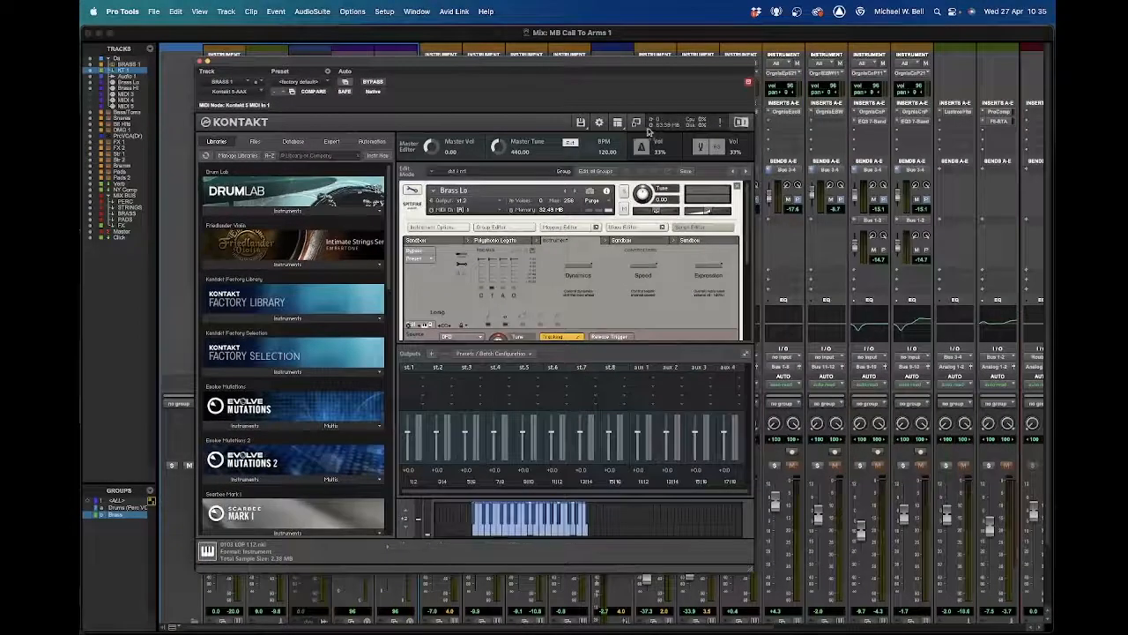
pyautogui.click(619, 123)
pyautogui.click(631, 162)
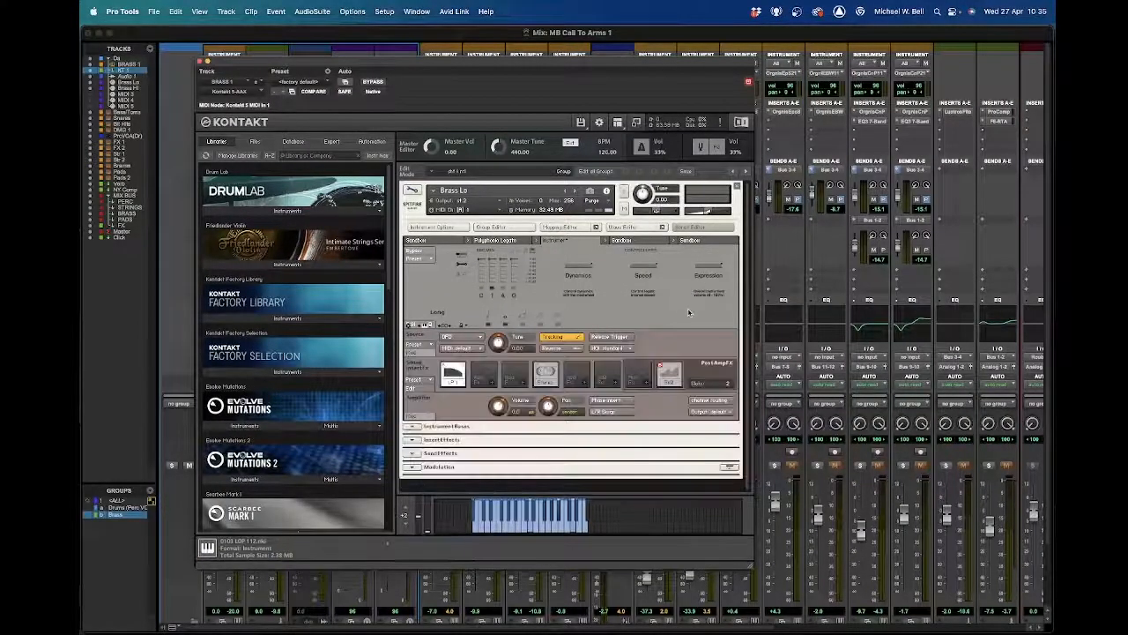
# - Expand Brass Lo's Insert Effects and view the filters and effects available for an empty slot
pyautogui.click(413, 440)
pyautogui.click(462, 477)
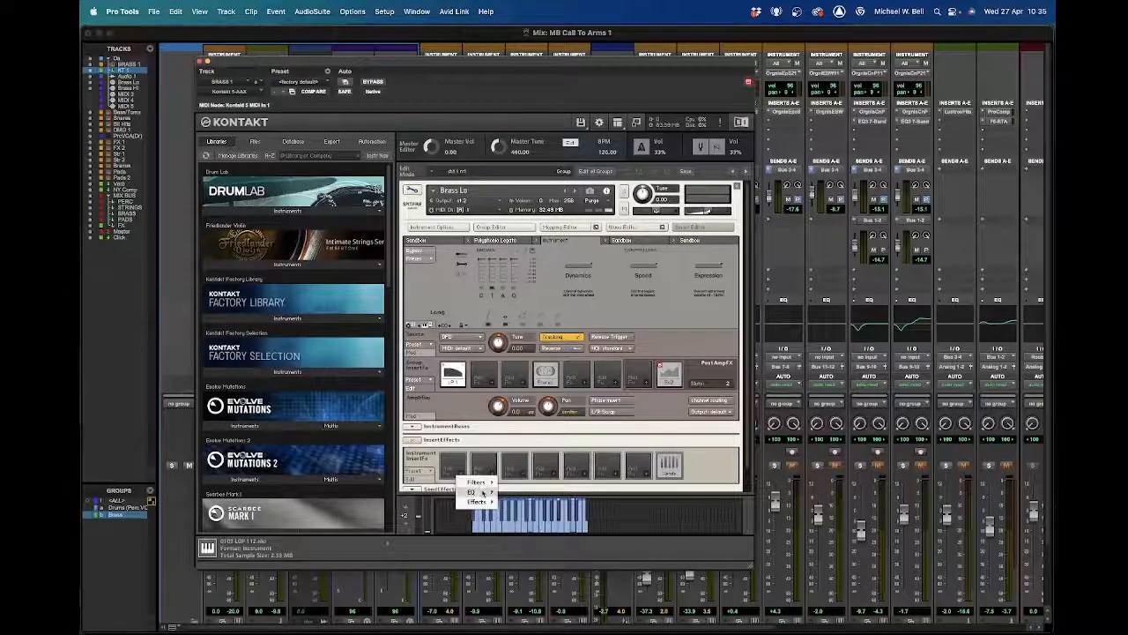
pyautogui.moveTo(482, 484)
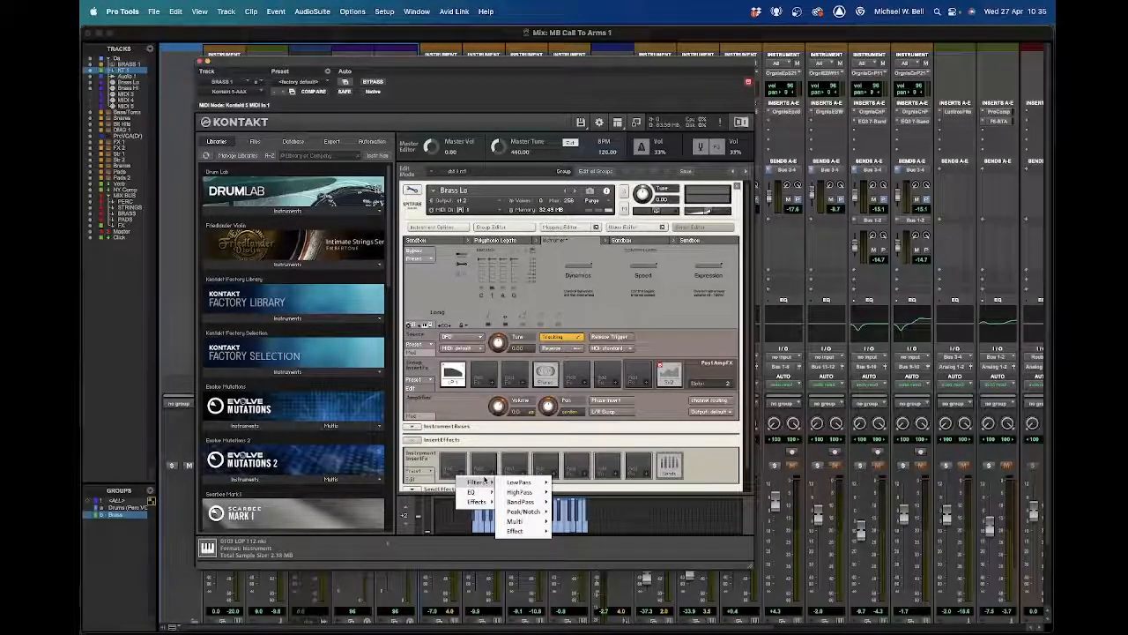
# - Leave Brass Lo's edit mode, close Kontakt and return to the Edit window
pyautogui.click(413, 191)
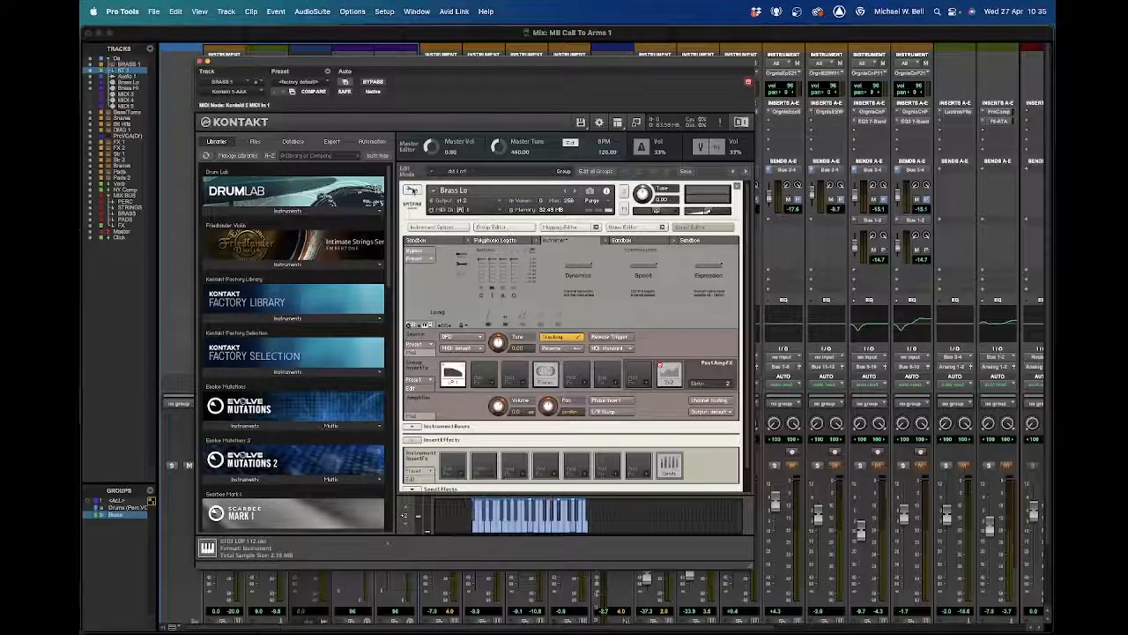
pyautogui.click(412, 191)
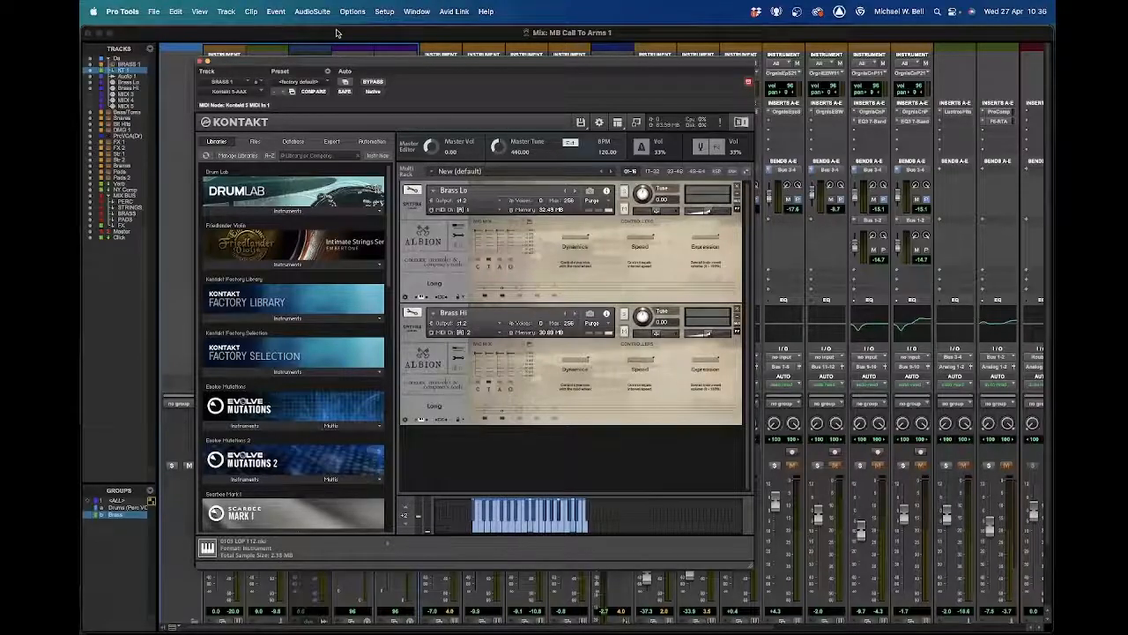
pyautogui.click(199, 61)
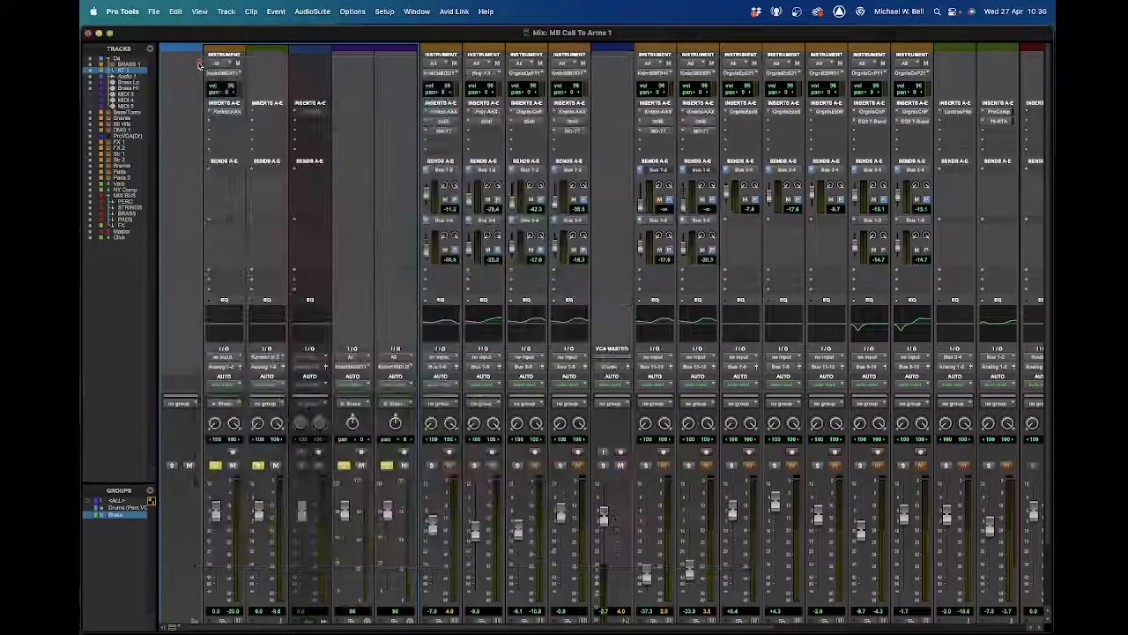
pyautogui.press('super+equal')
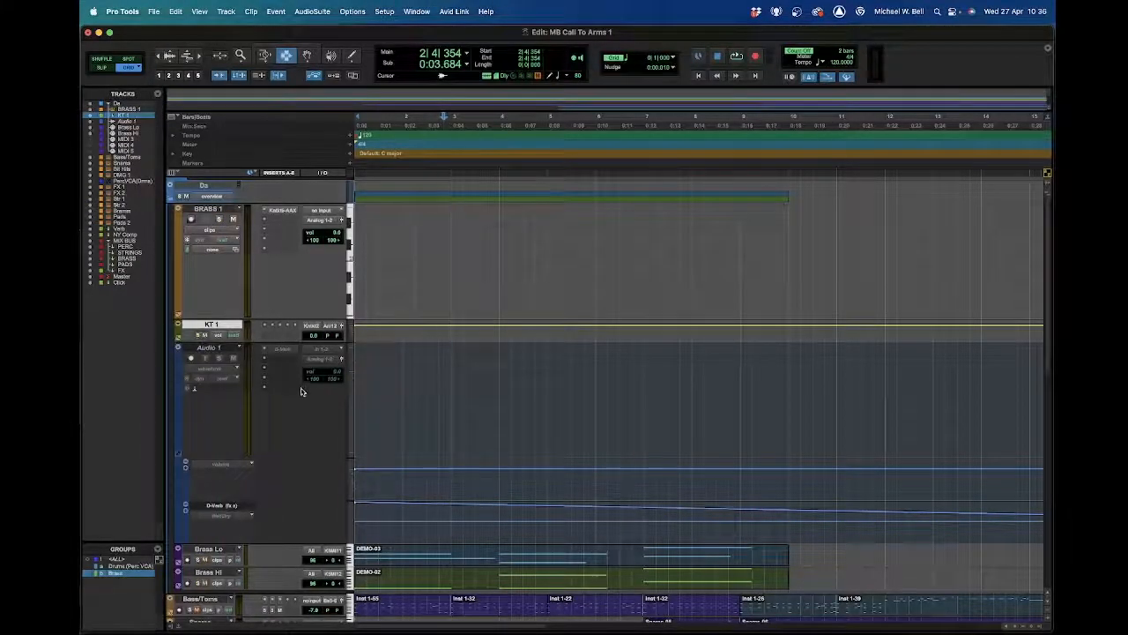
# - Solo the KT 1 track and open the Brass Lo clip in the MIDI Editor
pyautogui.click(198, 337)
pyautogui.scroll(-4, 272, 315)
pyautogui.scroll(4, 273, 316)
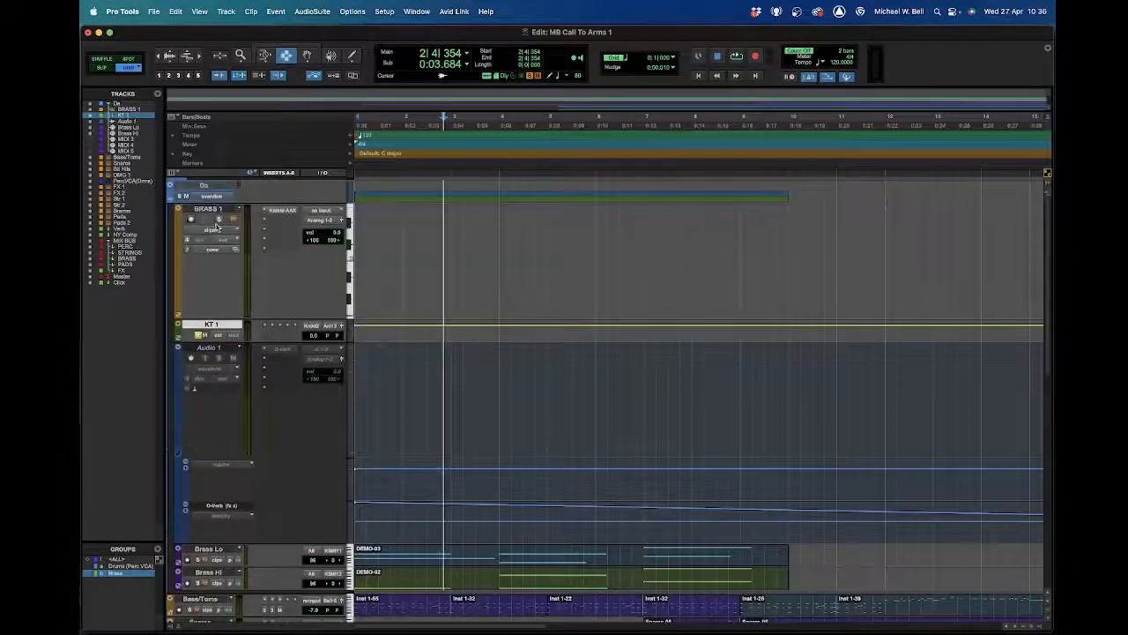
pyautogui.scroll(-5, 411, 333)
pyautogui.hscroll(1, 421, 331)
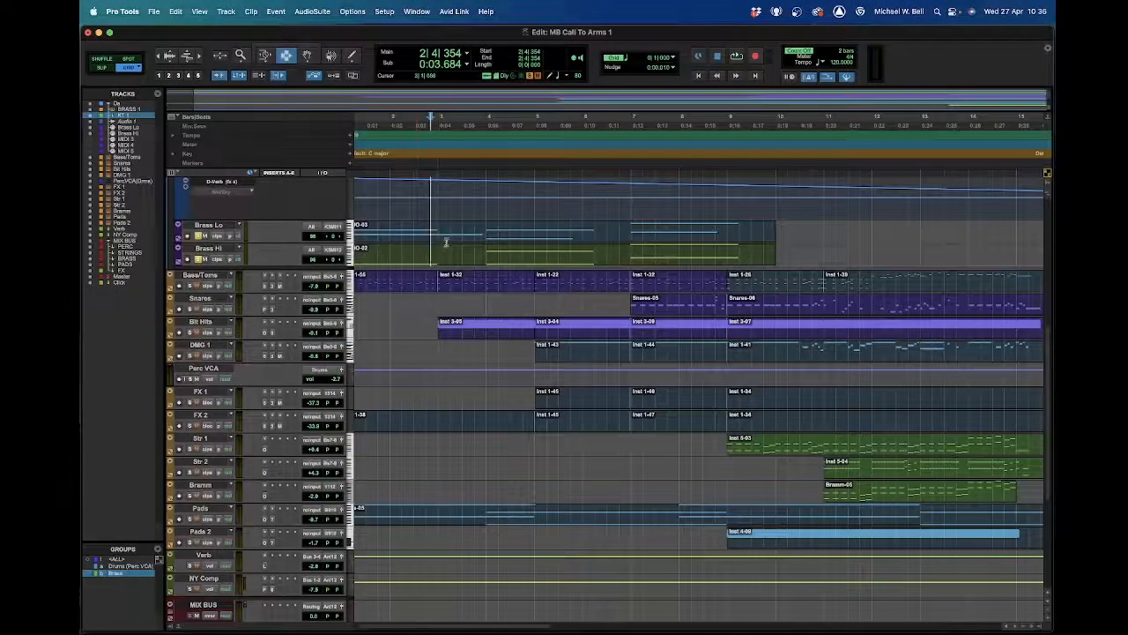
pyautogui.doubleClick(442, 237)
pyautogui.click(402, 308)
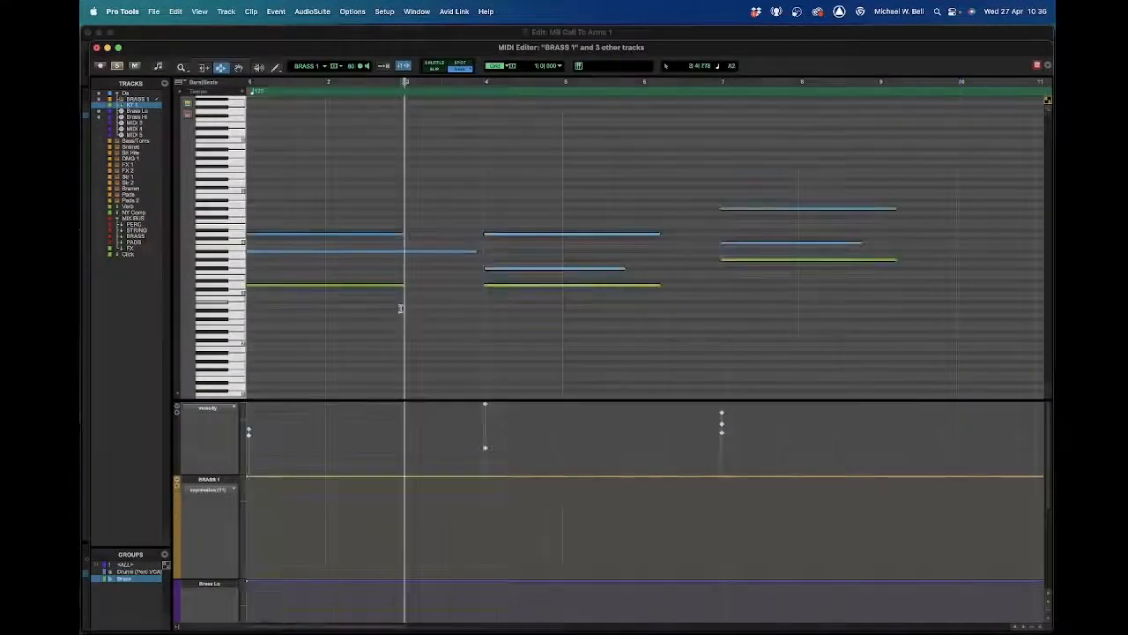
# - Zoom the MIDI Editor out along the timeline to see all the brass notes together
pyautogui.click(351, 302)
pyautogui.press('r')
pyautogui.press('r')
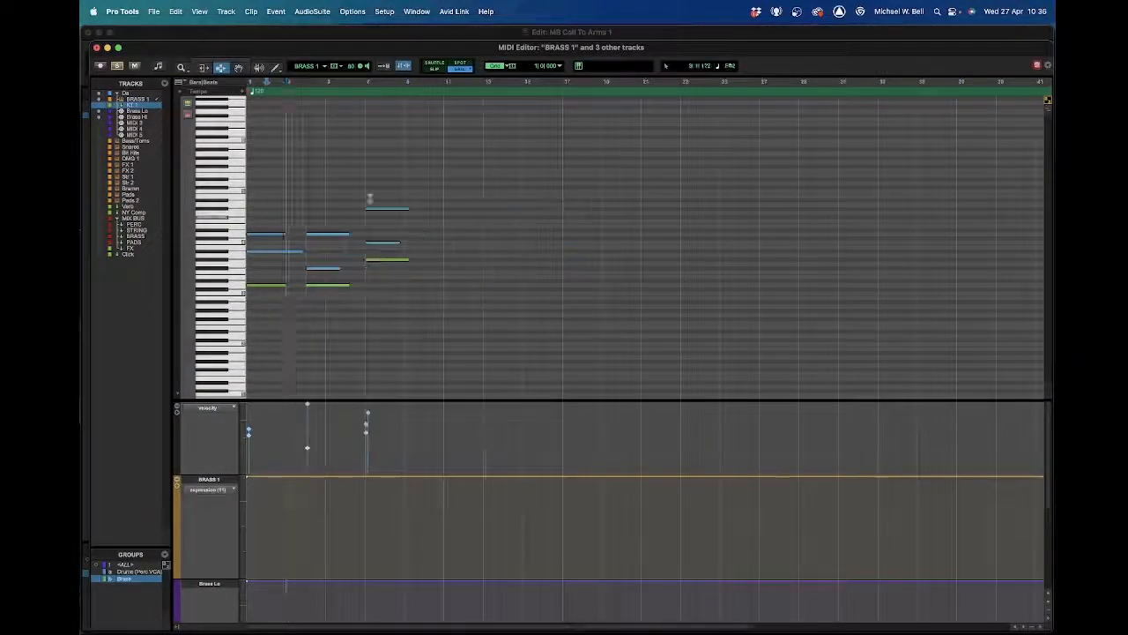
pyautogui.click(187, 115)
pyautogui.click(187, 104)
pyautogui.click(187, 104)
pyautogui.click(187, 104)
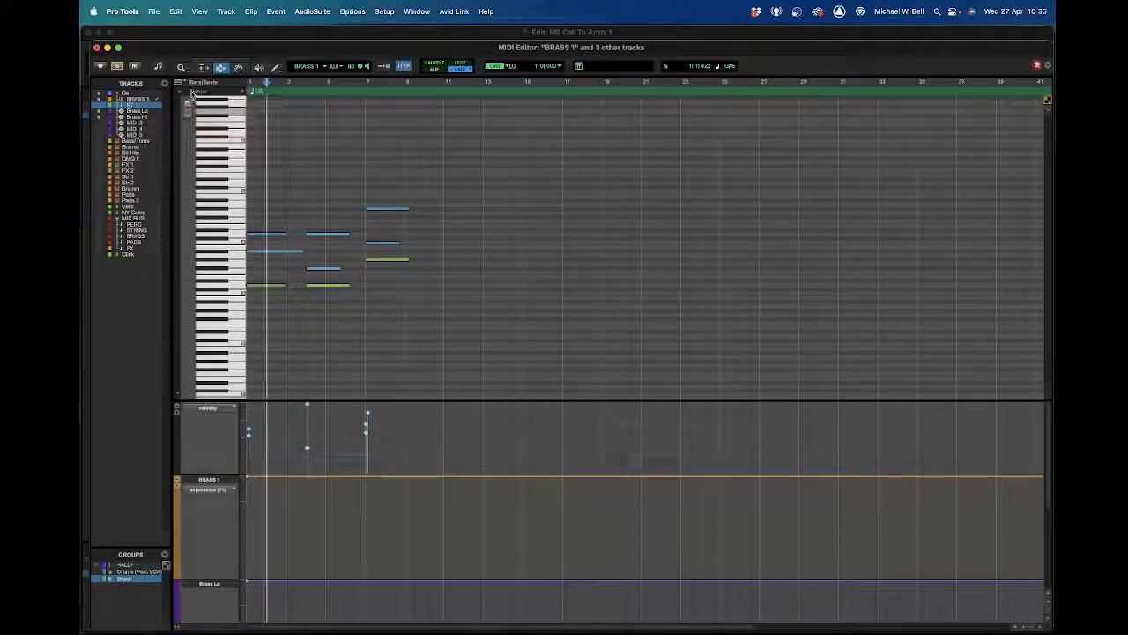
pyautogui.click(183, 83)
pyautogui.click(457, 193)
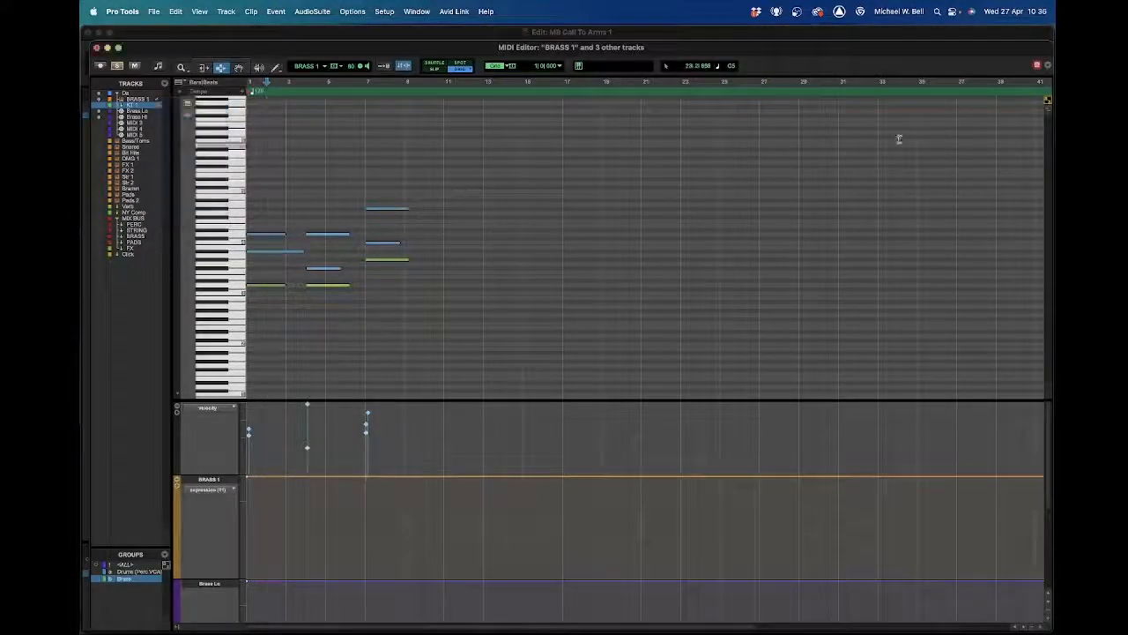
# - Enlarge the note rows vertically so the individual brass notes are easier to read
pyautogui.click(1048, 107)
pyautogui.click(1048, 108)
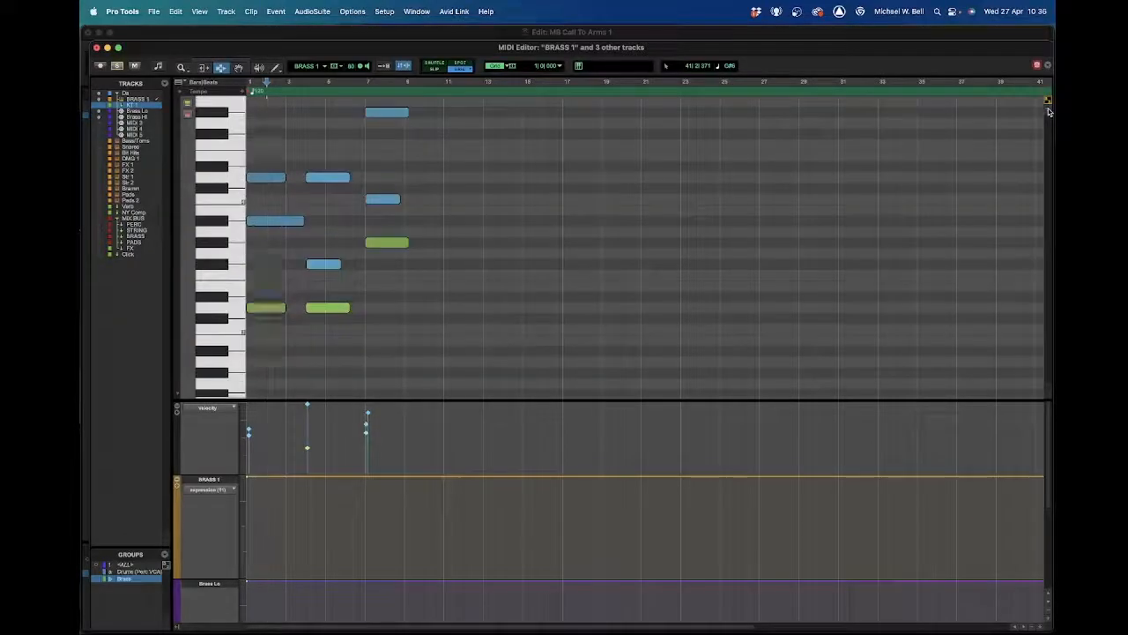
pyautogui.scroll(3, 838, 209)
pyautogui.scroll(-2, 837, 209)
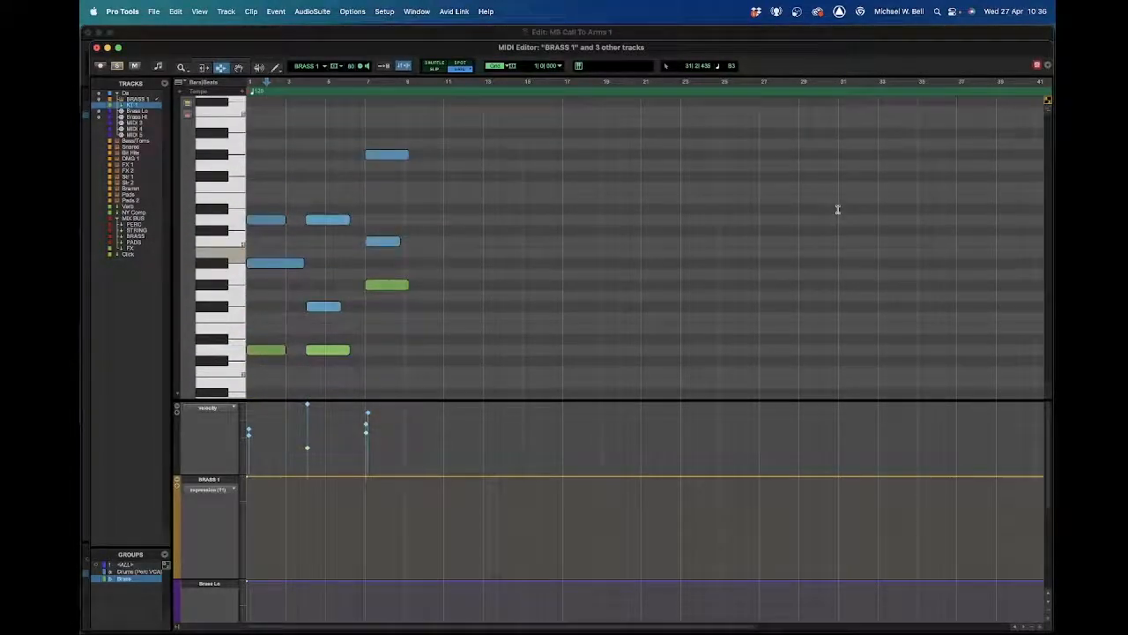
pyautogui.click(1049, 112)
pyautogui.click(1049, 113)
pyautogui.click(1048, 104)
pyautogui.click(1048, 104)
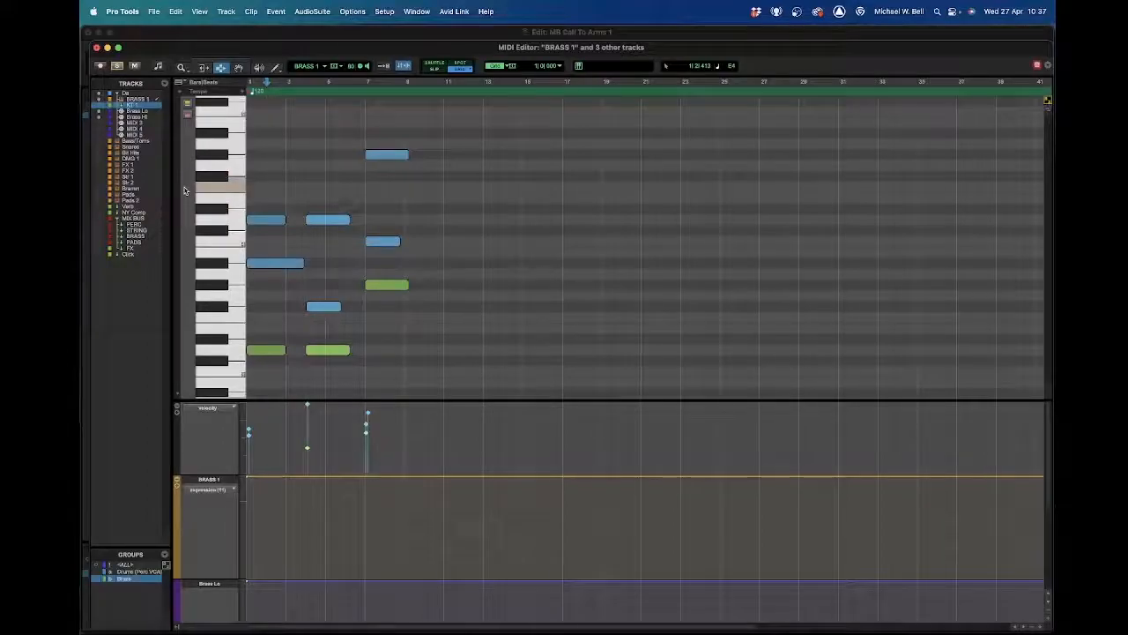
# - Hide the velocity and controller lanes beneath the brass notes and show them again
pyautogui.click(176, 396)
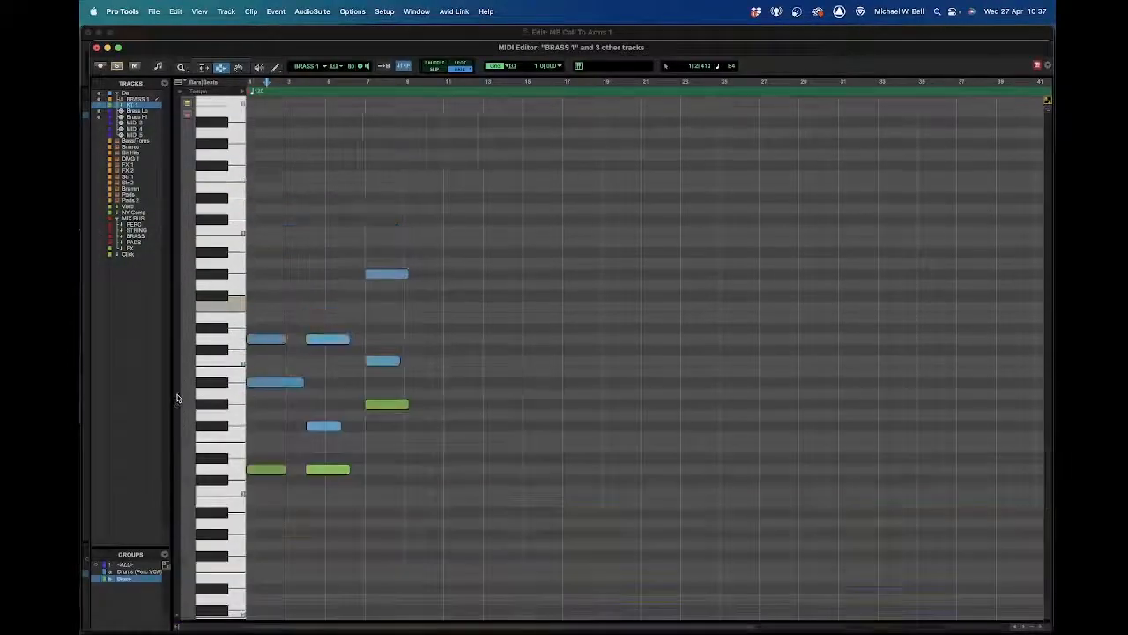
pyautogui.click(178, 615)
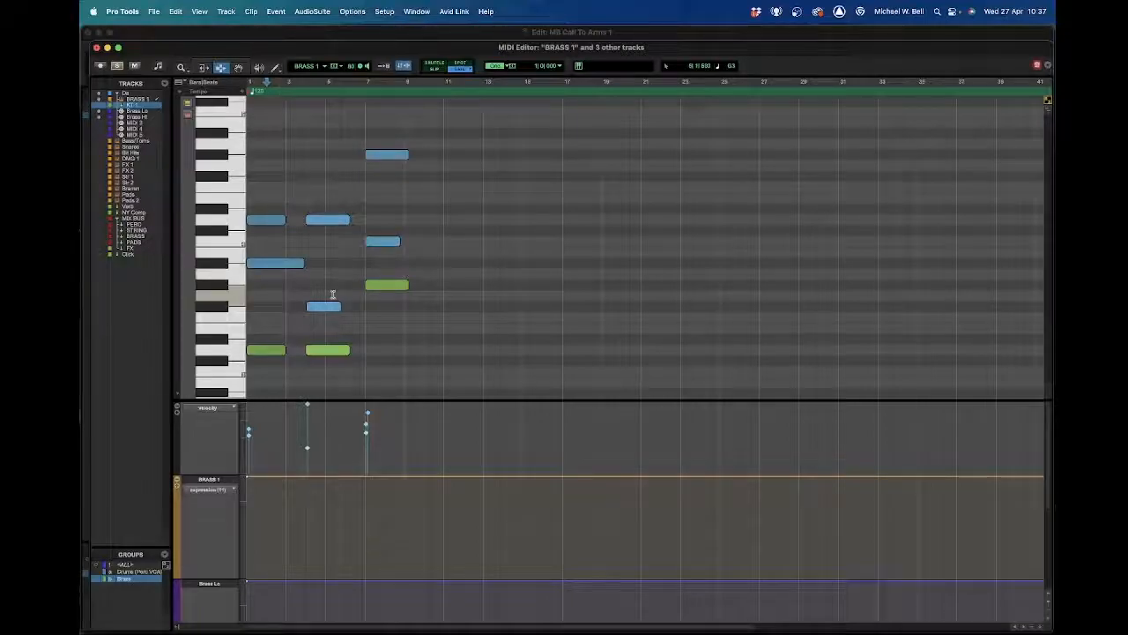
pyautogui.scroll(3, 341, 279)
pyautogui.scroll(-3, 341, 279)
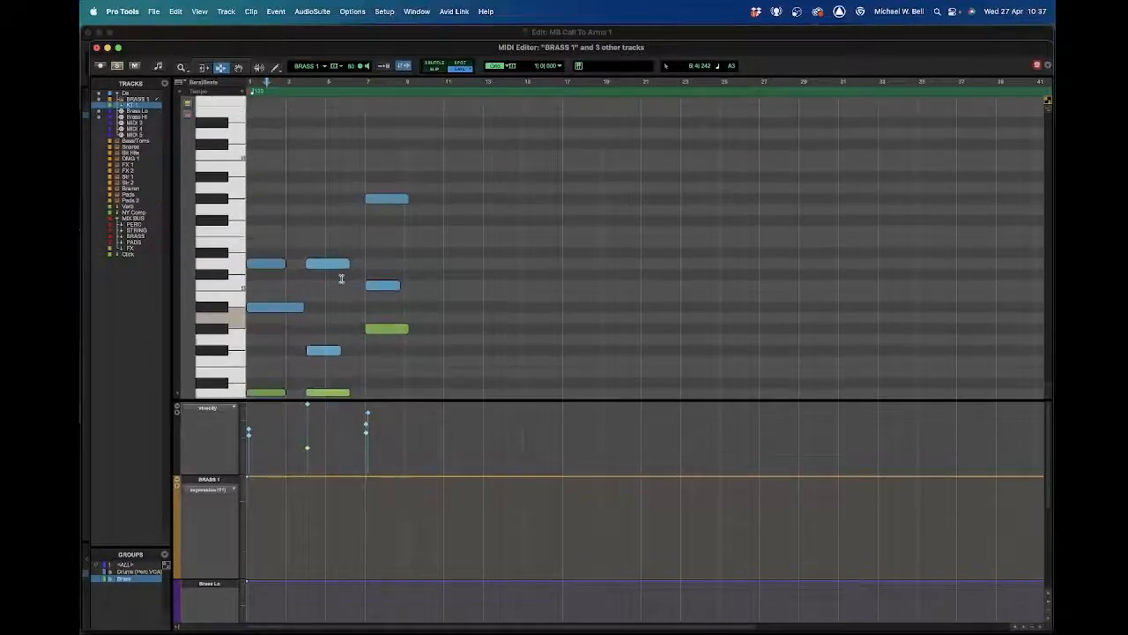
pyautogui.scroll(-1, 342, 278)
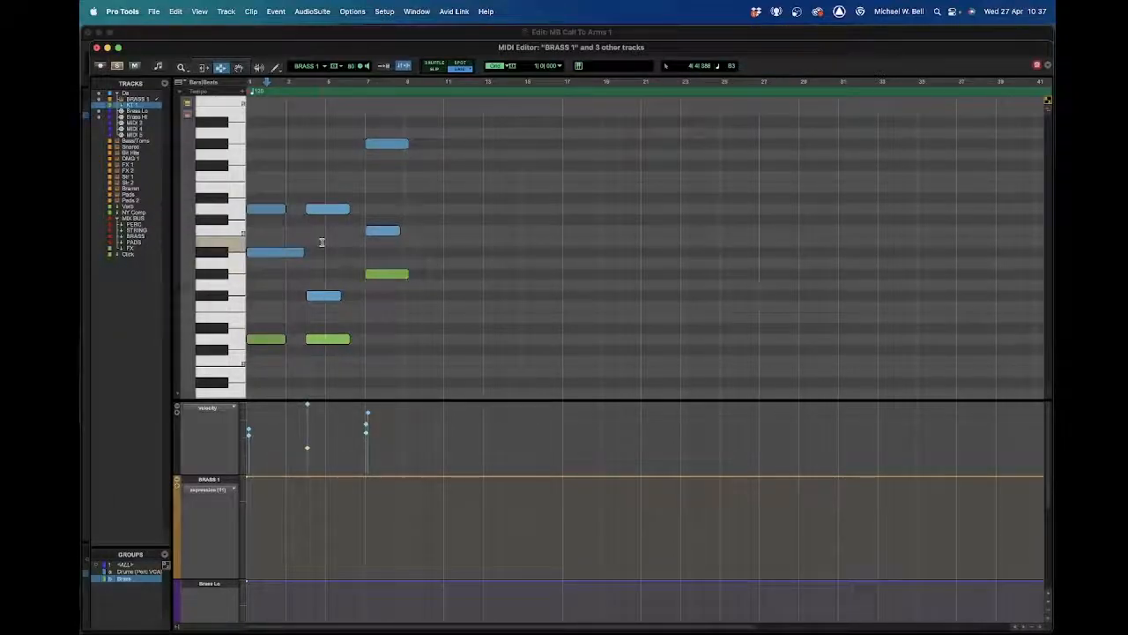
# - Select the highest brass note in bar 1 with the Grabber tool and close the MIDI Editor window
pyautogui.press('F8')
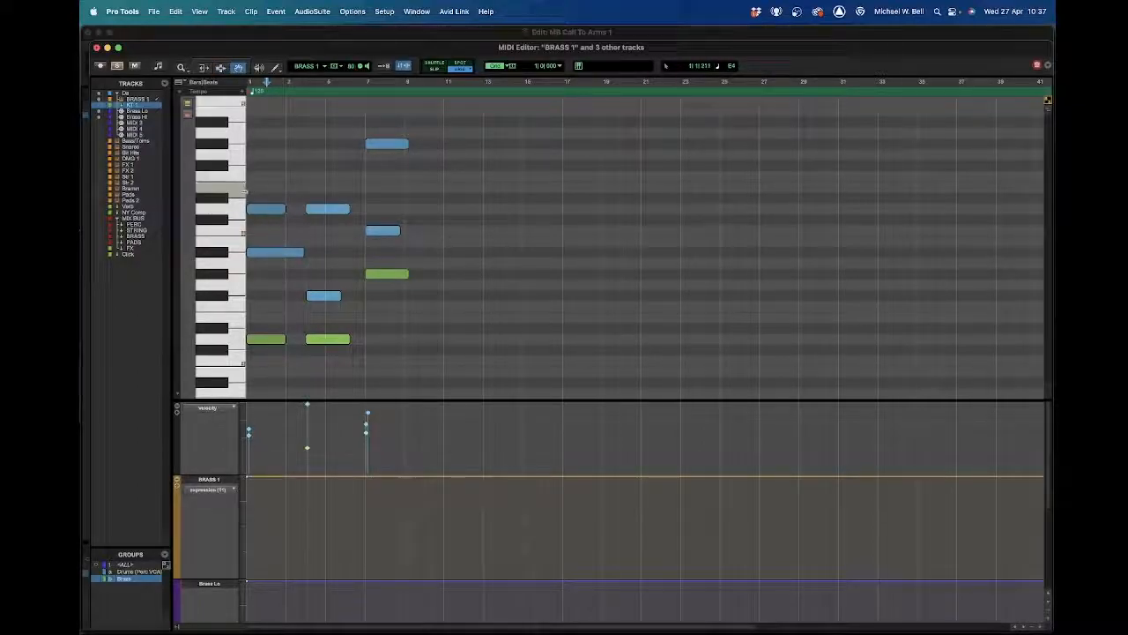
pyautogui.click(275, 213)
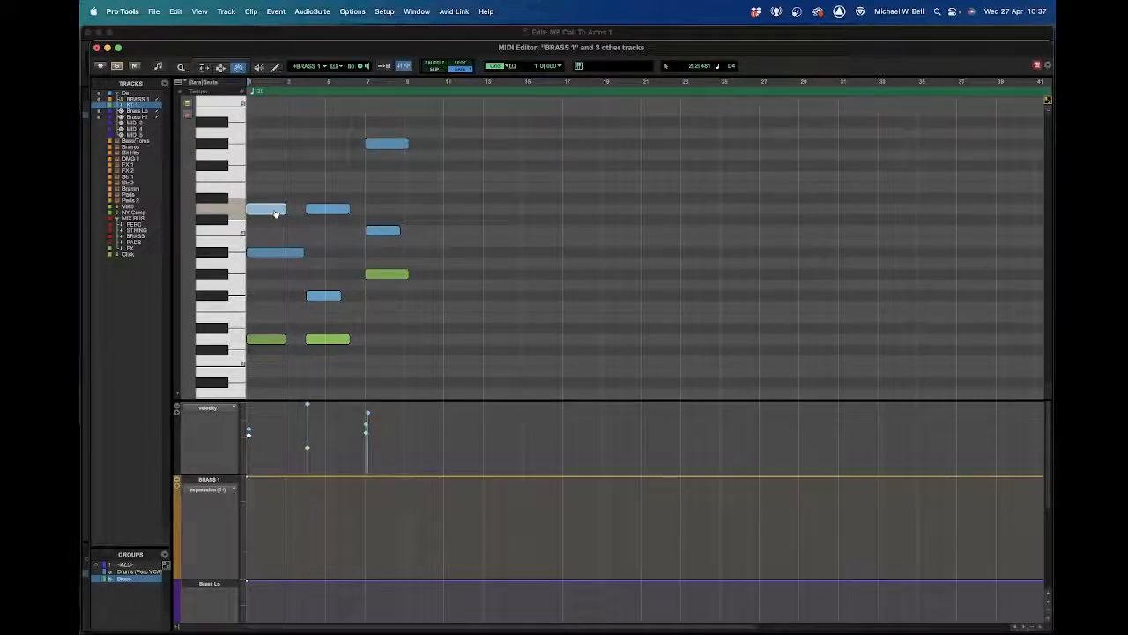
pyautogui.press('super+w')
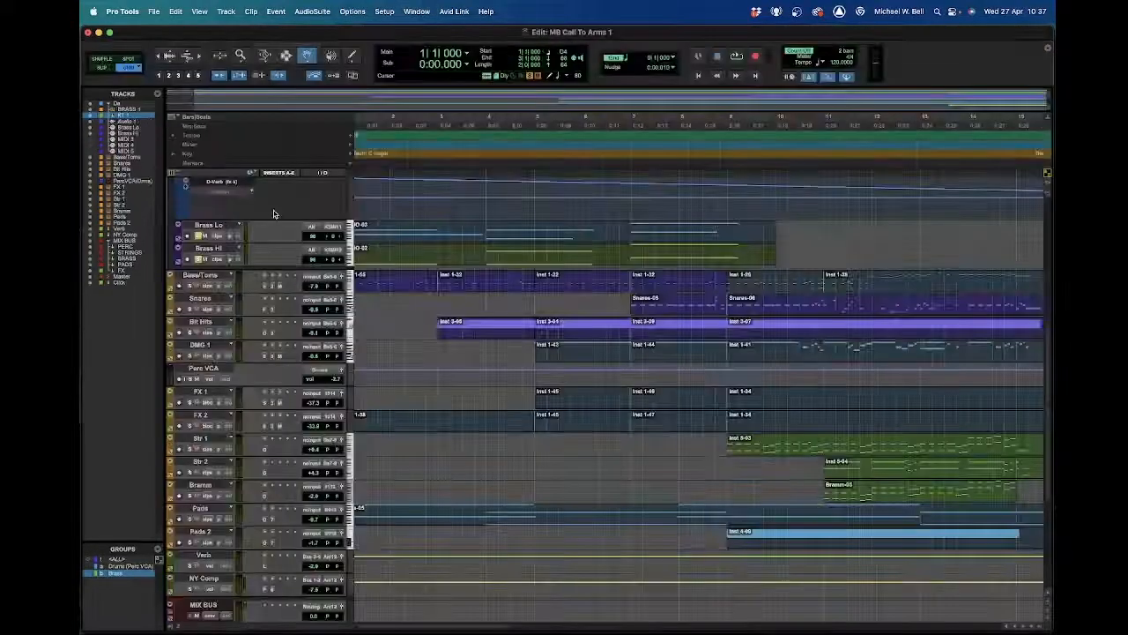
# - Show the docked MIDI Editor in the Edit window and enlarge its brass note rows vertically
pyautogui.click(180, 626)
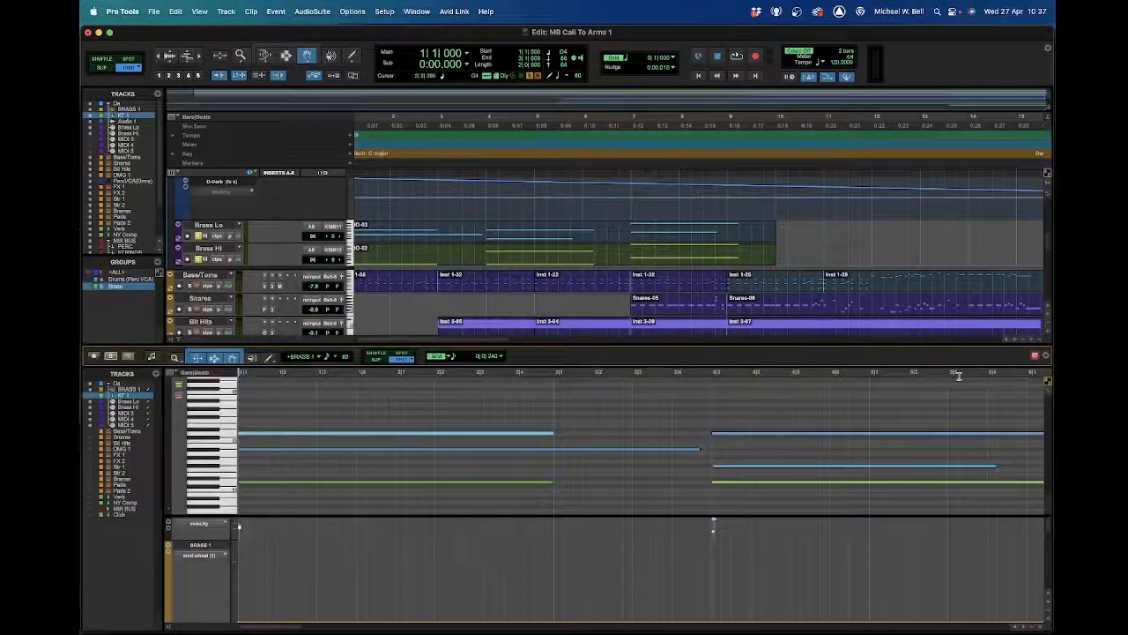
pyautogui.click(1049, 394)
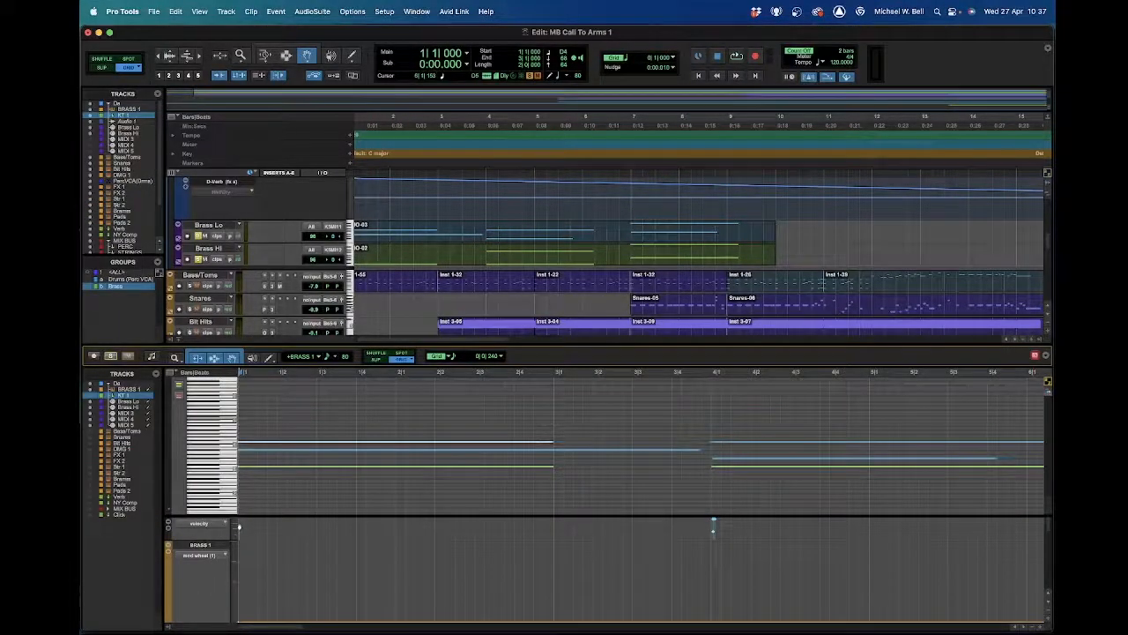
pyautogui.click(1049, 394)
pyautogui.click(1049, 394)
pyautogui.click(1049, 394)
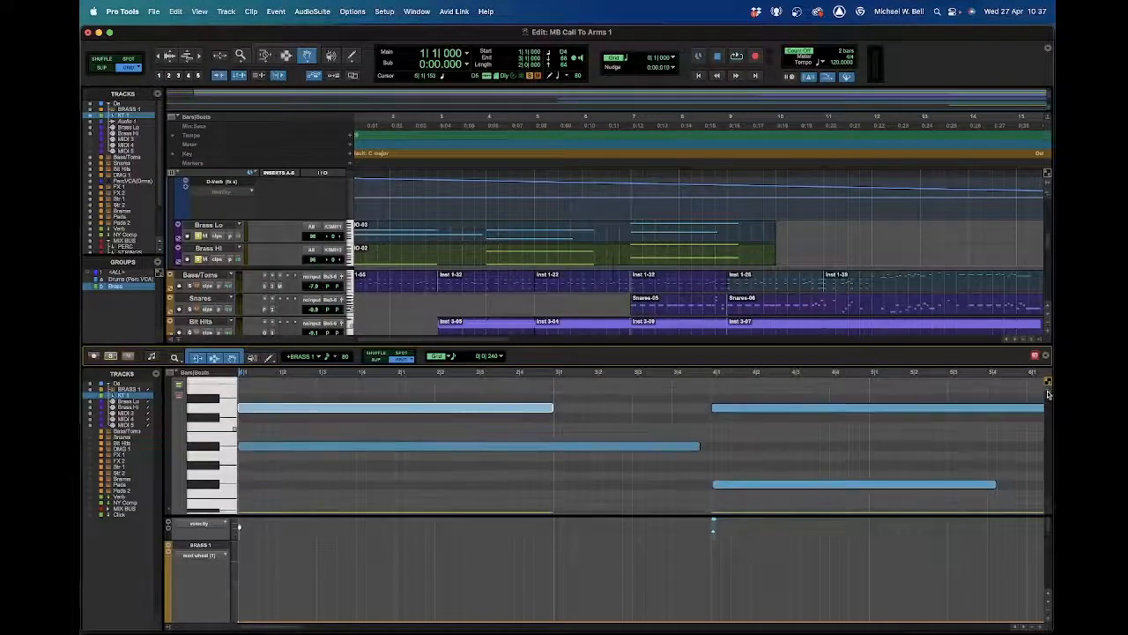
pyautogui.click(1049, 393)
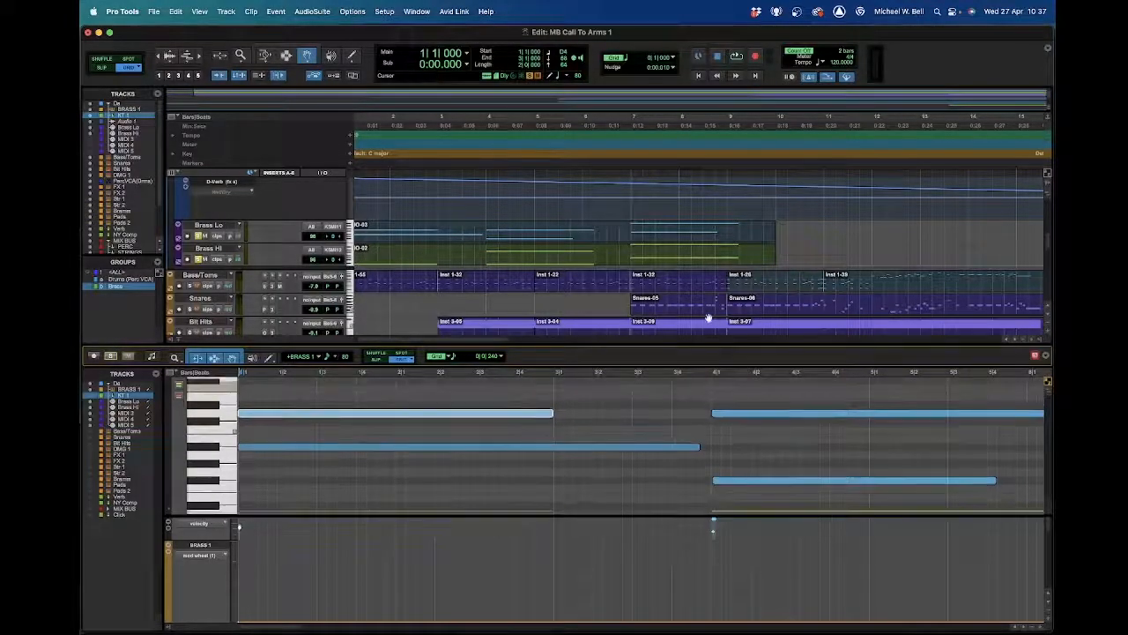
# - Show the Bass/Toms notes in the docked MIDI Editor by selecting the clip at bar 9, and zoom in on the phrase in bars 12 to 15
pyautogui.click(675, 289)
pyautogui.click(764, 287)
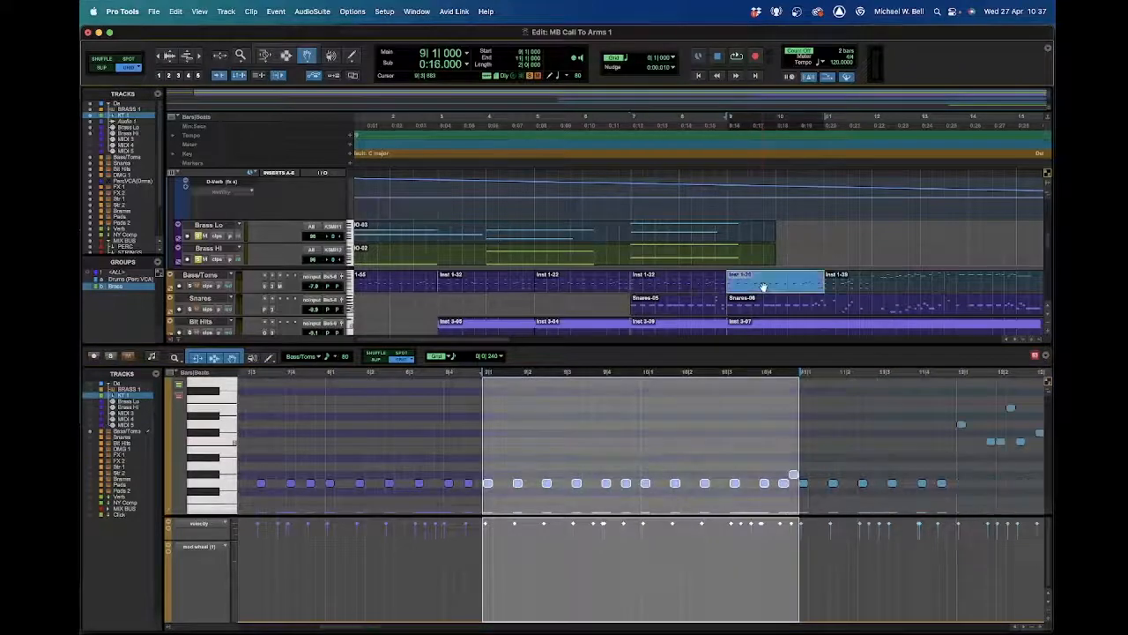
pyautogui.hscroll(10, 960, 414)
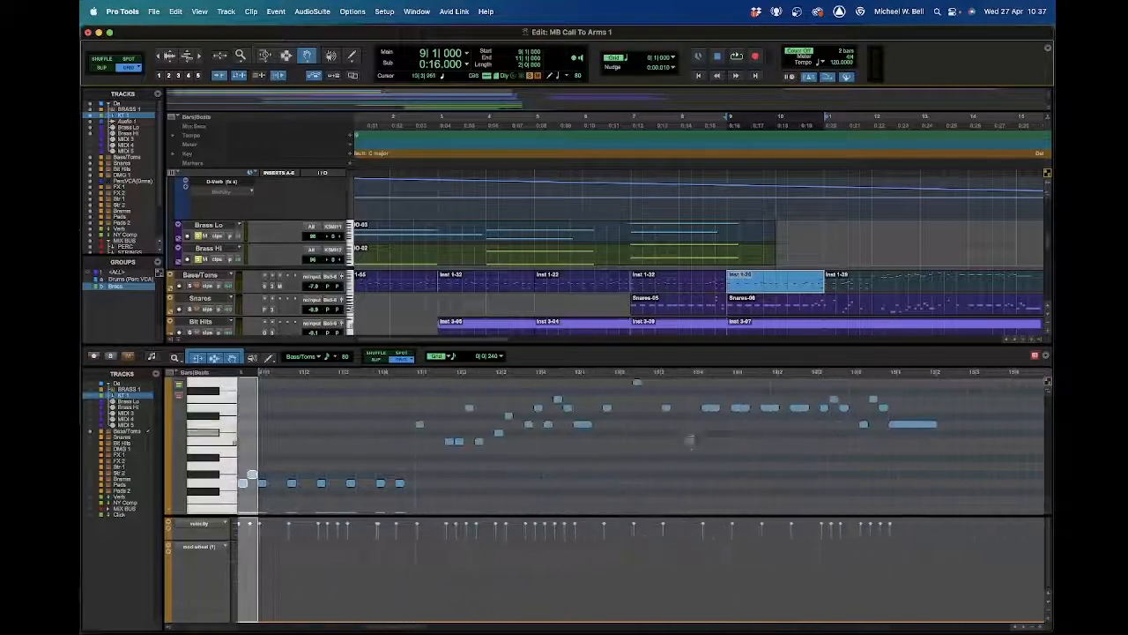
pyautogui.click(691, 436)
pyautogui.scroll(2, 552, 455)
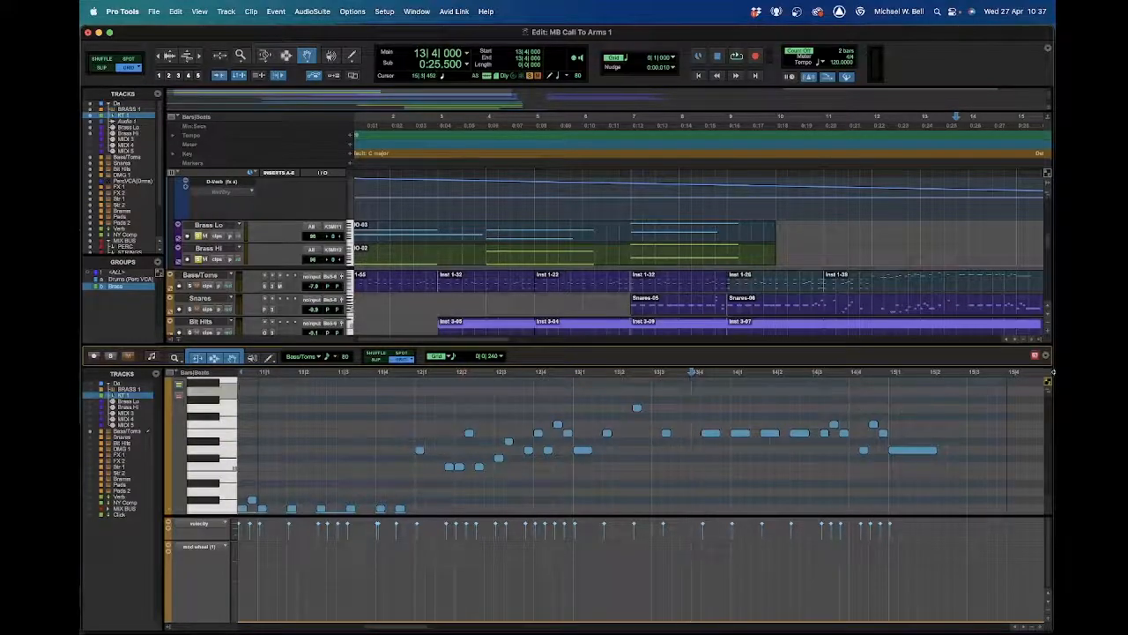
pyautogui.click(1048, 393)
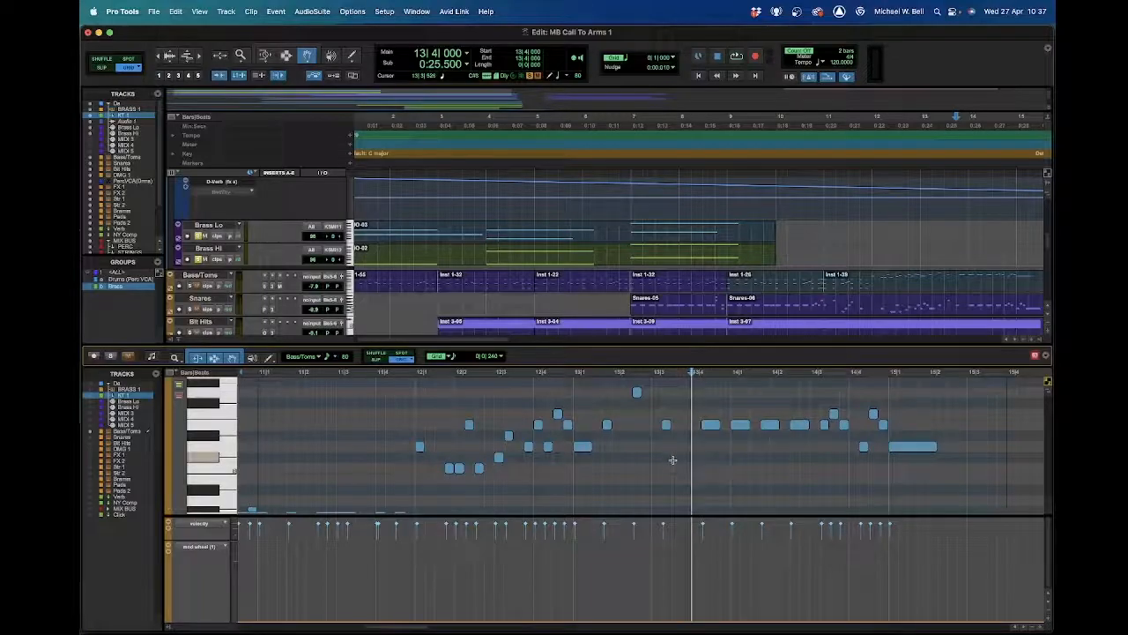
# - Take the Brass Lo and Brass Hi tracks out of solo and test playback of the Bass/Toms phrase around bar 12
pyautogui.click(407, 419)
pyautogui.press('space')
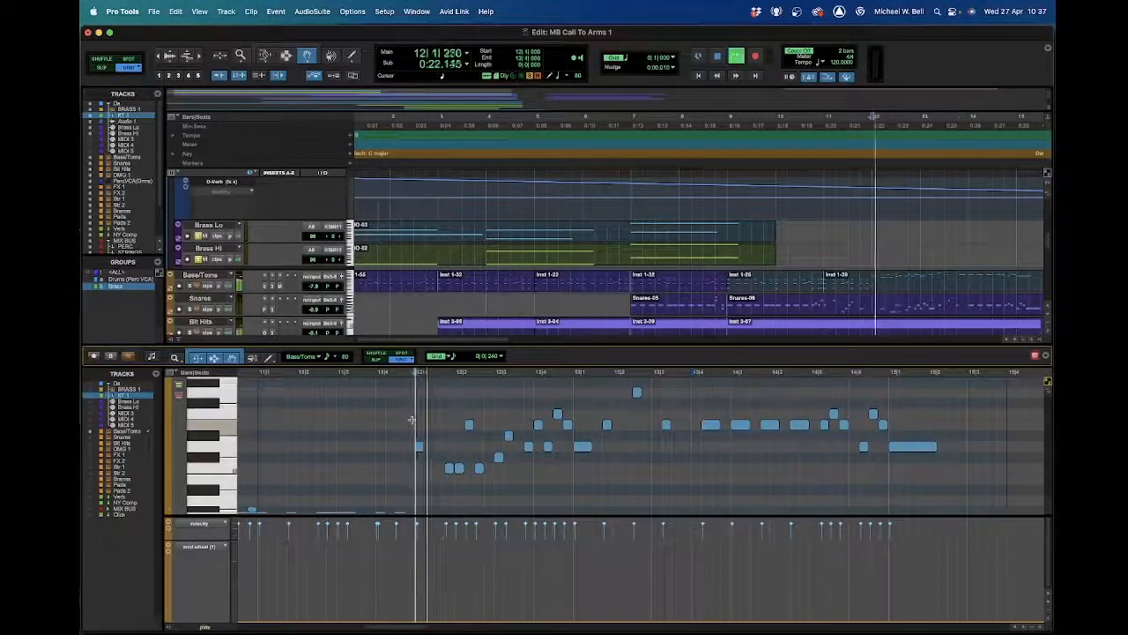
pyautogui.press('space')
pyautogui.click(199, 258)
pyautogui.scroll(5, 197, 251)
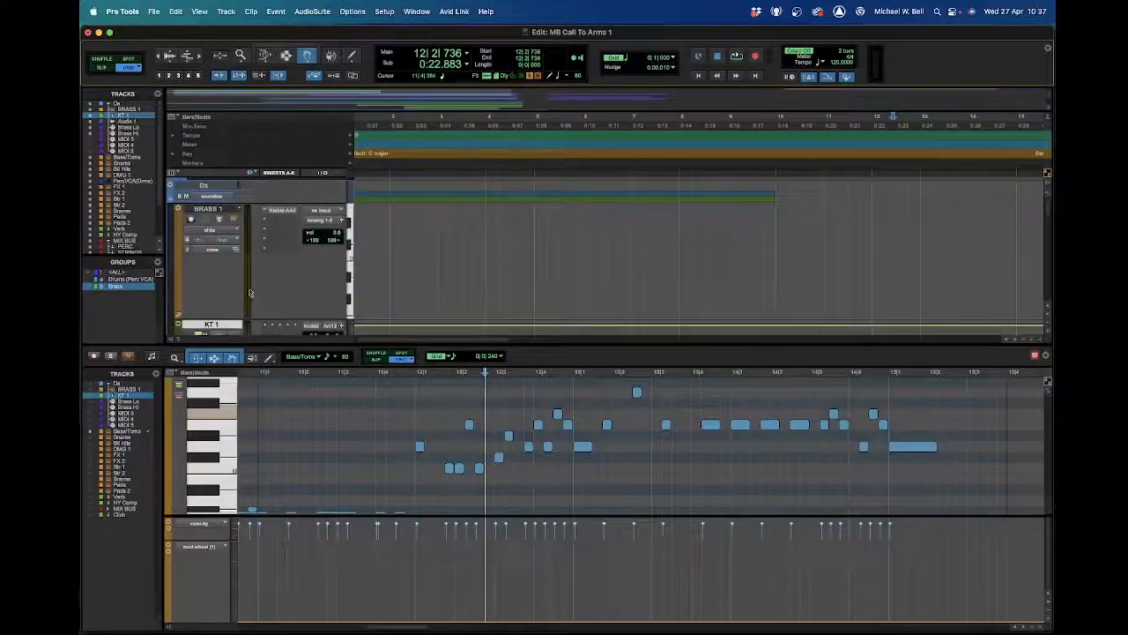
pyautogui.press('space')
pyautogui.press('space')
pyautogui.click(397, 509)
pyautogui.press('space')
pyautogui.press('space')
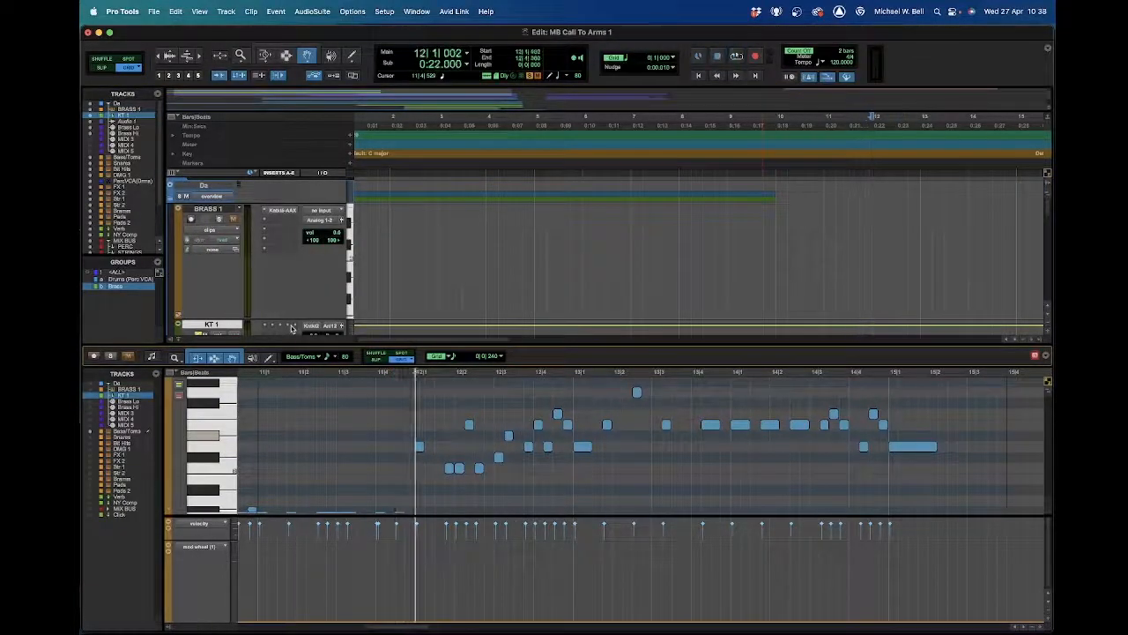
# - Raise the output volume, check the Mix window, return to the Edit window and play from 11|4|720
pyautogui.press('XF86AudioRaiseVolume')
pyautogui.press('super+equal')
pyautogui.scroll(-3, 264, 388)
pyautogui.press('super+equal')
pyautogui.press('space')
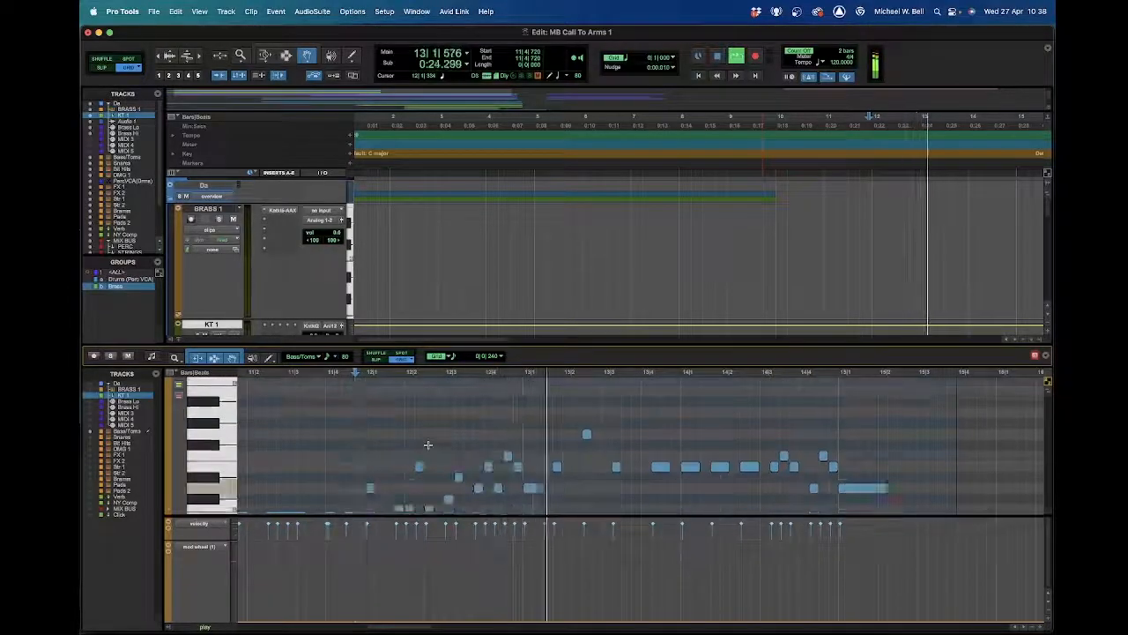
# - Solo the Bass/Toms track and play its phrase through to bar 15
pyautogui.scroll(-3, 428, 445)
pyautogui.hscroll(-1, 317, 406)
pyautogui.hscroll(1, 353, 424)
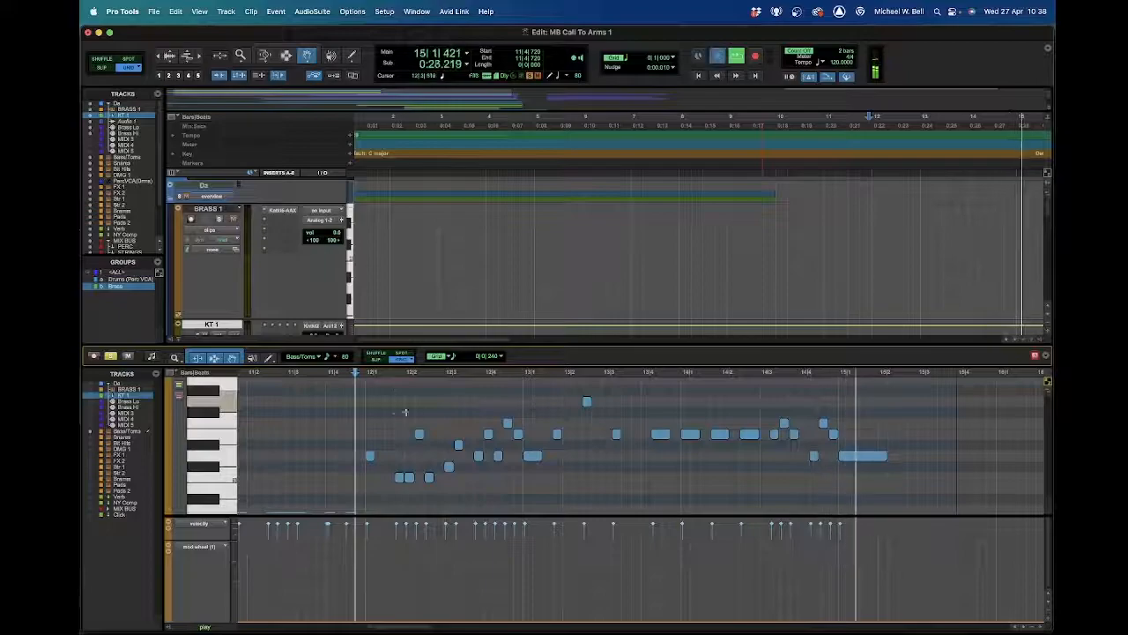
pyautogui.press('space')
pyautogui.press('space')
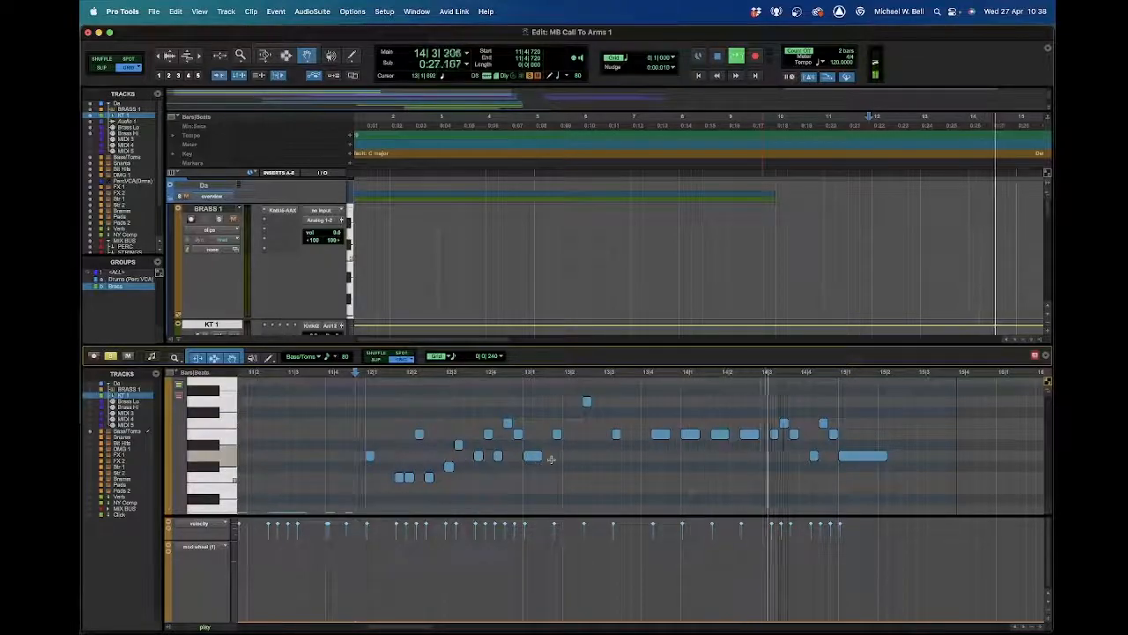
pyautogui.press('space')
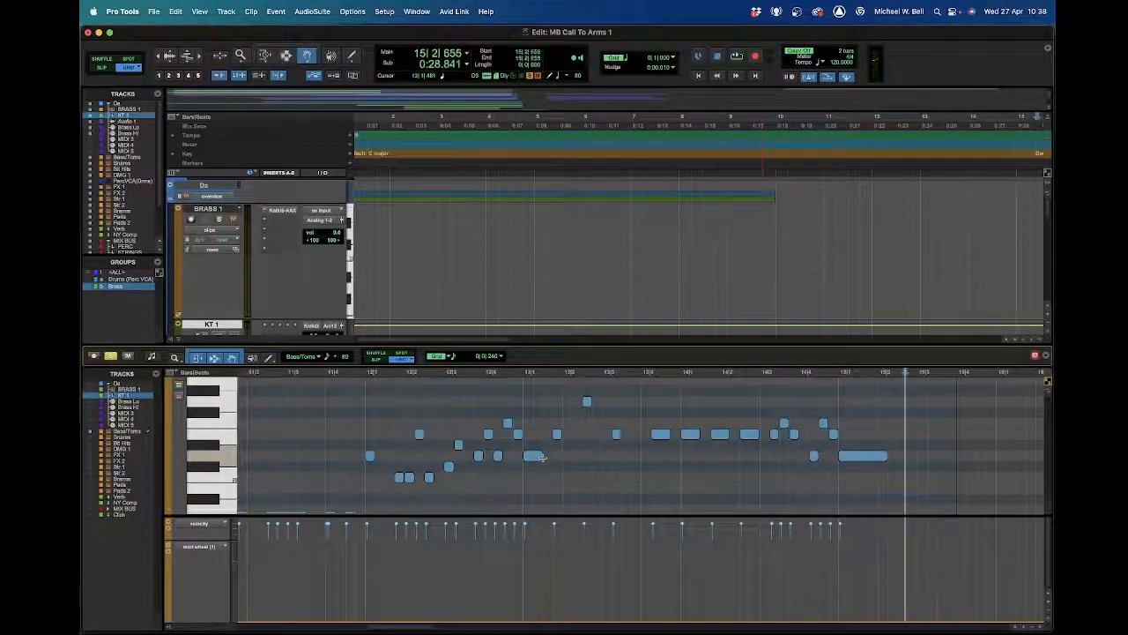
# - Look over the lower Bass/Toms notes and switch to the Mix window
pyautogui.scroll(-5, 541, 456)
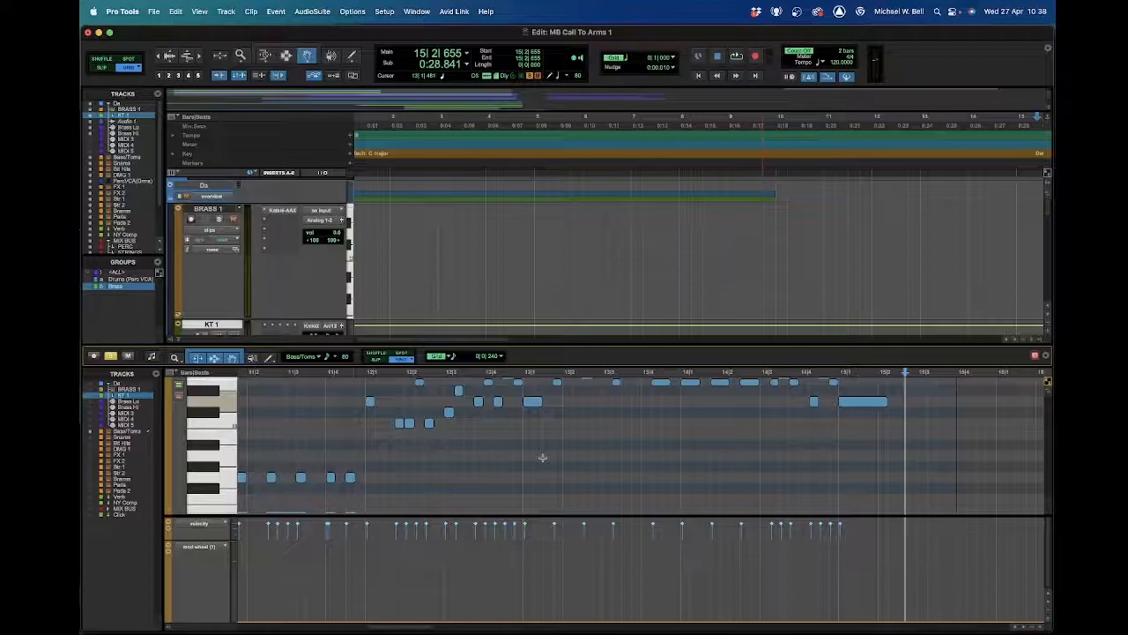
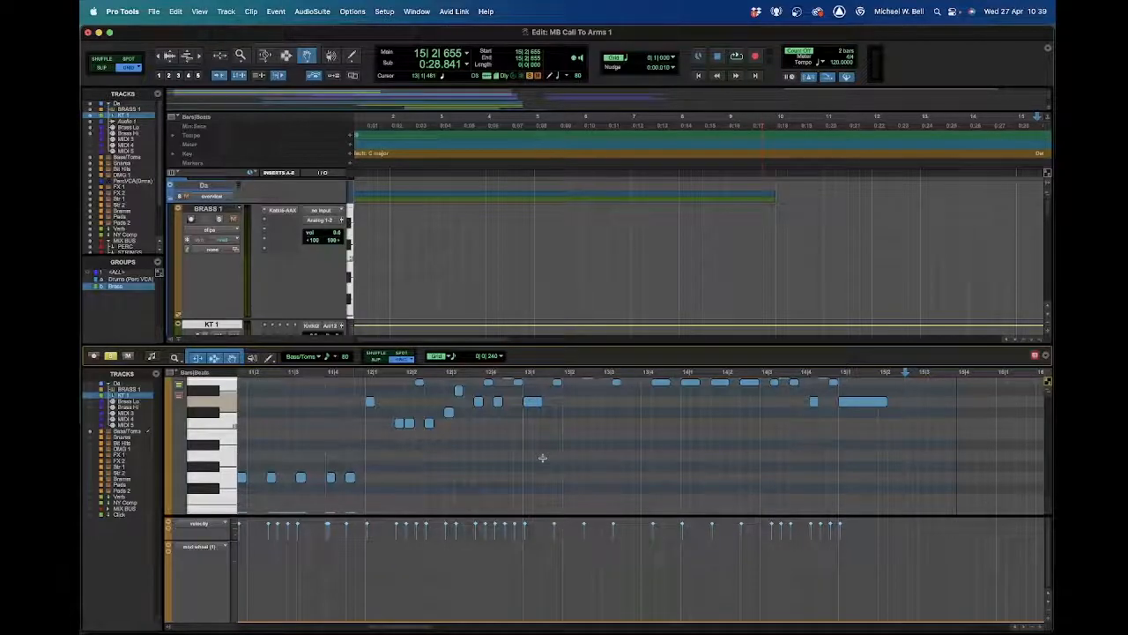
pyautogui.scroll(2, 543, 457)
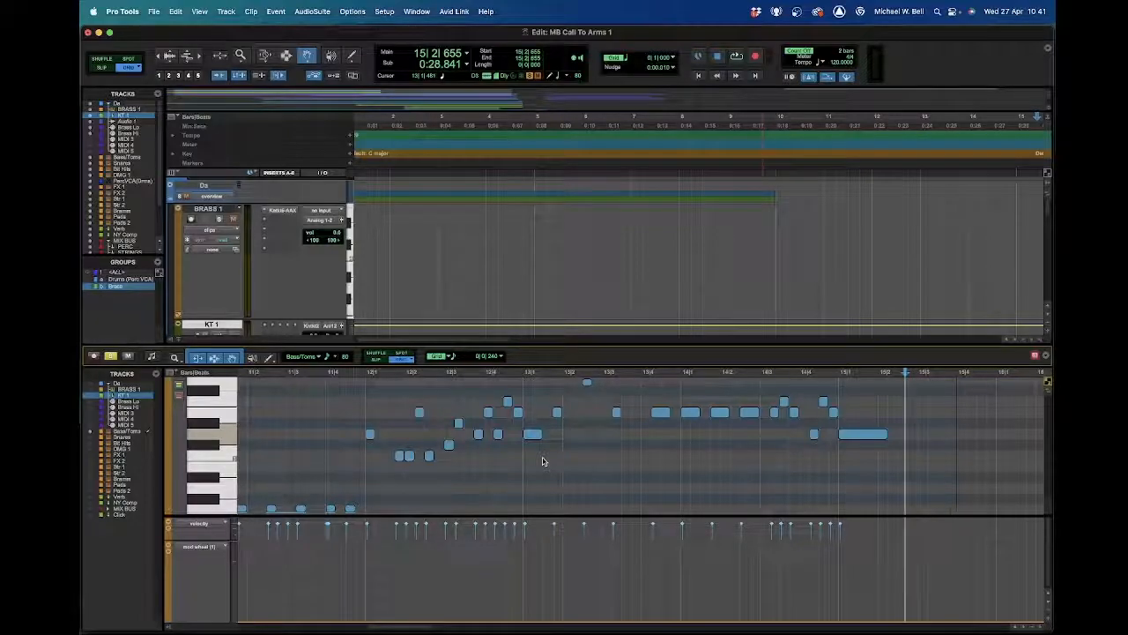
pyautogui.press('super+equal')
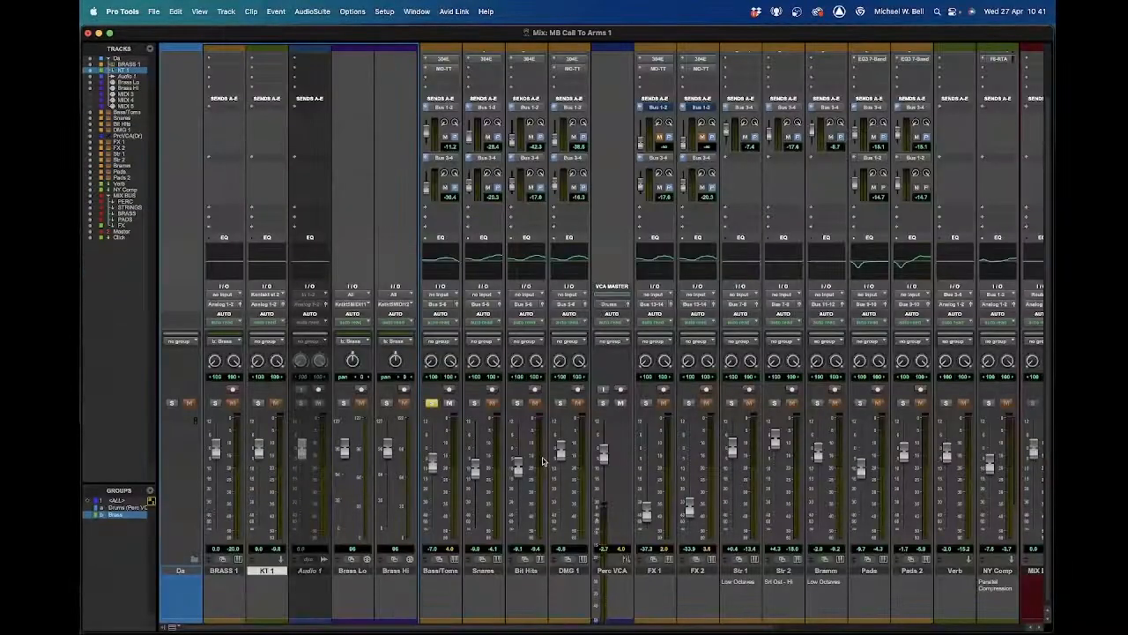
# - Look over the meter type options for the Master track in the Mix window and leave them as set
pyautogui.hscroll(3, 647, 516)
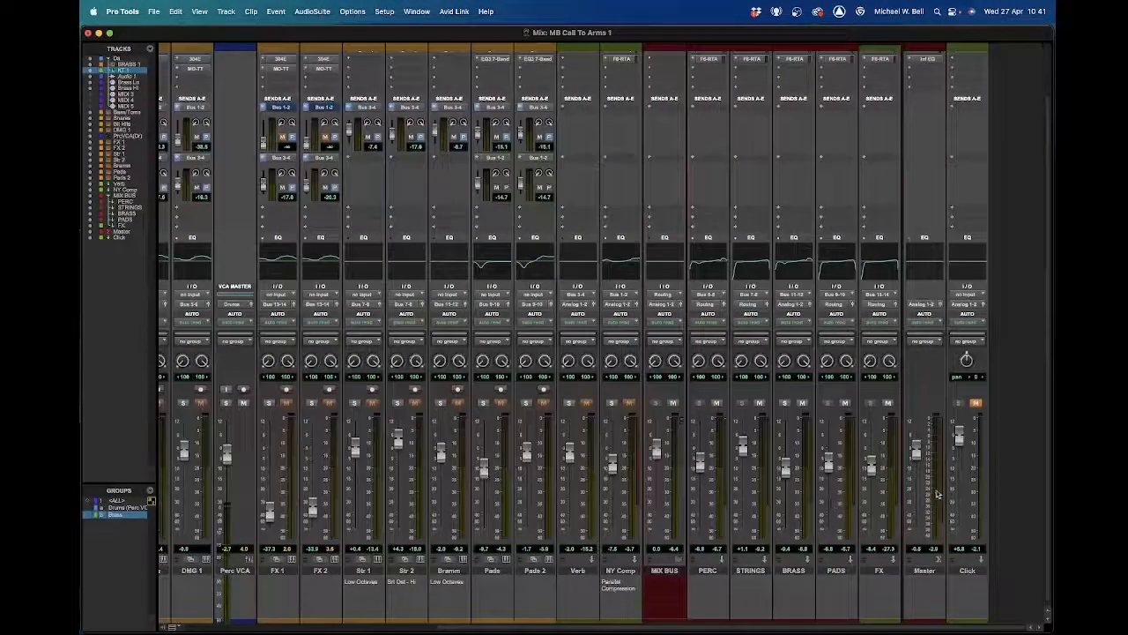
pyautogui.rightClick(938, 495)
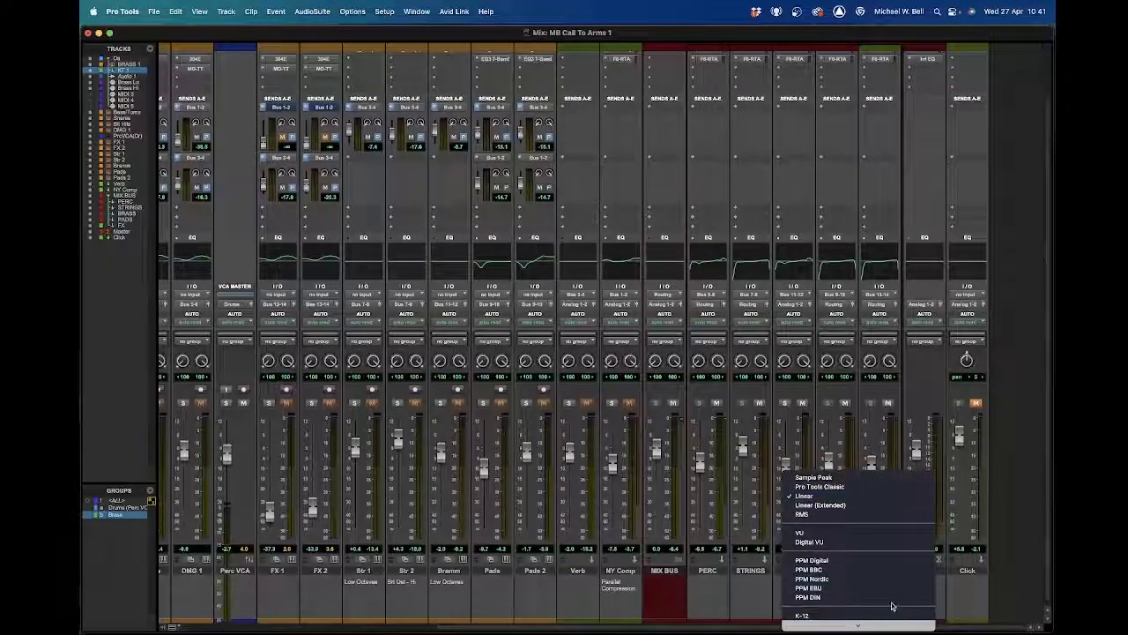
pyautogui.scroll(-5, 893, 597)
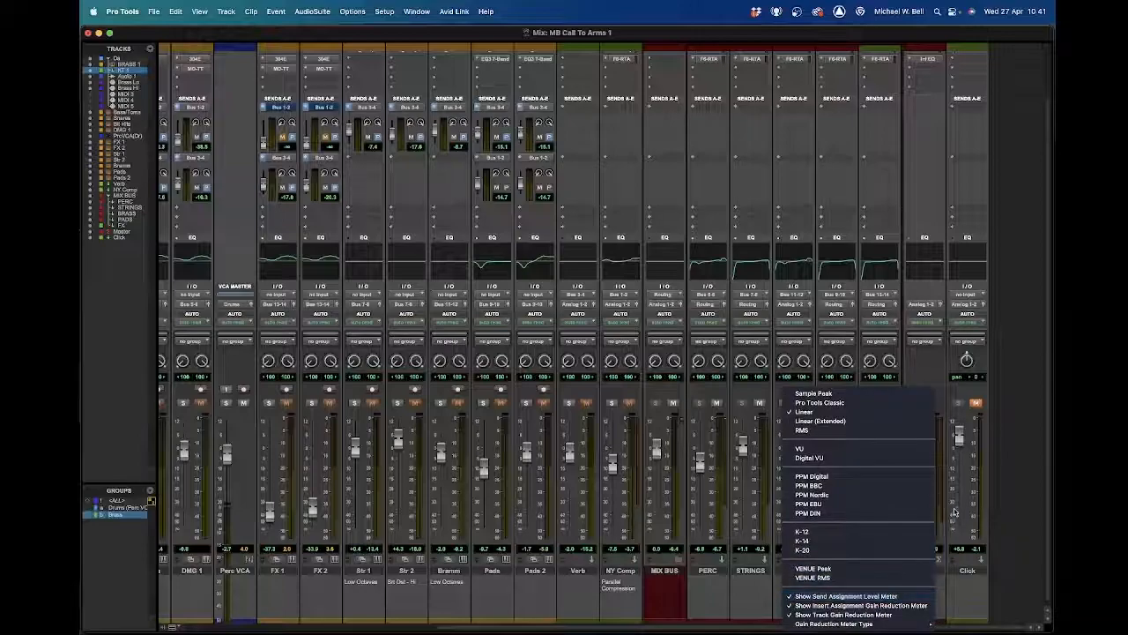
pyautogui.press('Escape')
# - Return to the Edit window and hide the docked MIDI Editor
pyautogui.press('super+equal')
pyautogui.press('super+equal')
pyautogui.press('super+equal')
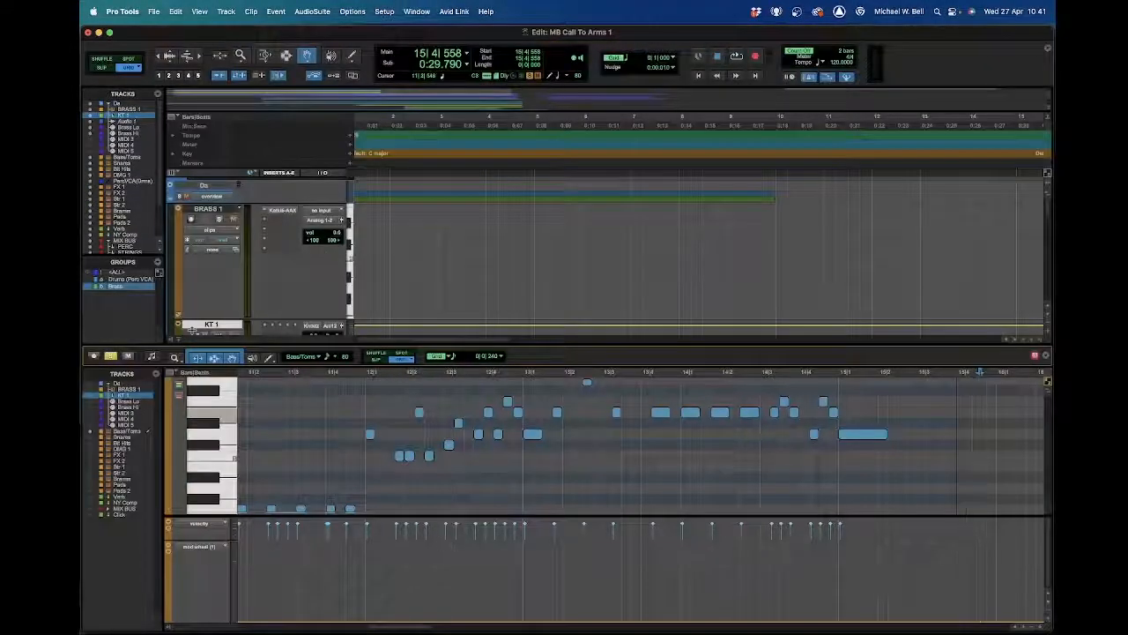
pyautogui.click(178, 339)
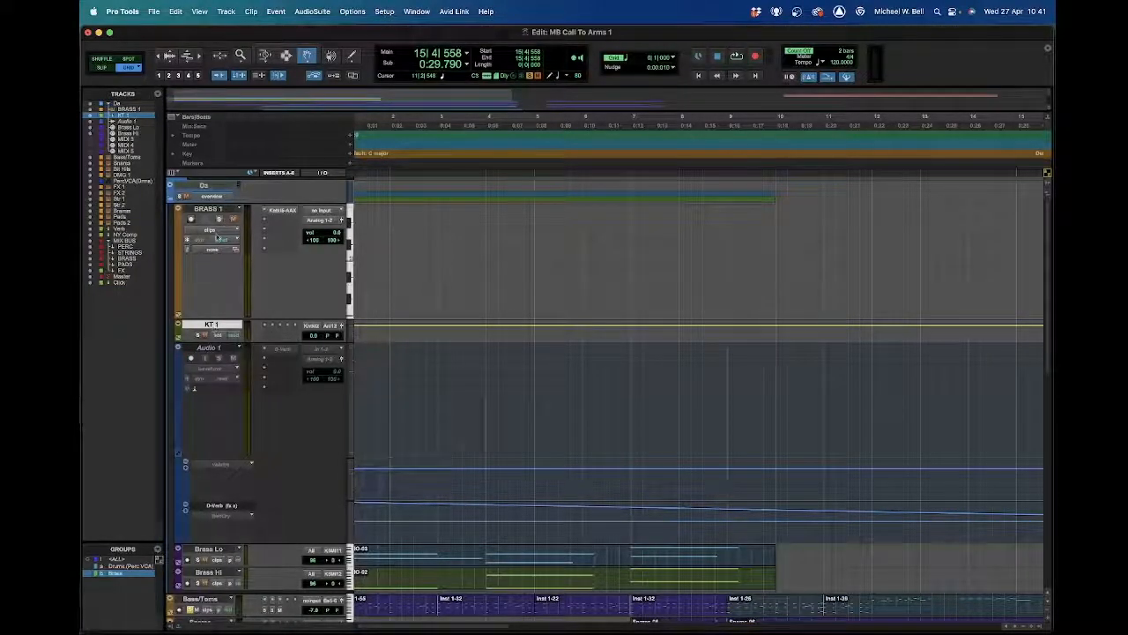
# - Look over the track view options of BRASS 1, keep clips, and return to the start of the timeline
pyautogui.click(215, 231)
pyautogui.moveTo(221, 323)
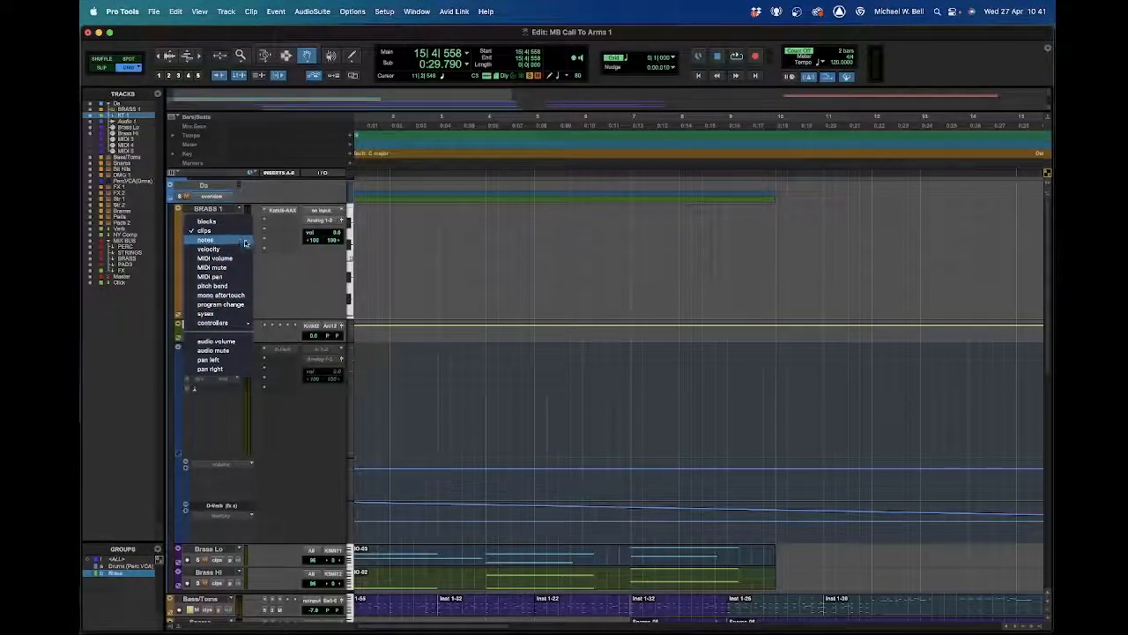
pyautogui.click(416, 259)
pyautogui.hscroll(-1, 416, 259)
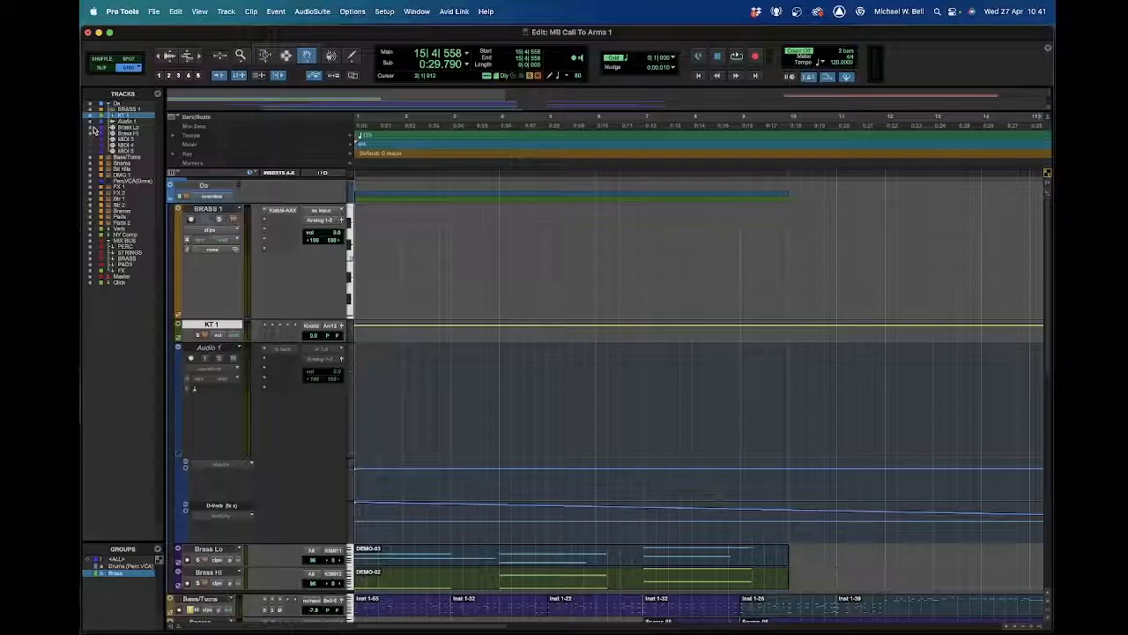
# - Select the Audio 1 track, find its breathing clip at bar 27 and lower the clip gain to -2.8 dB
pyautogui.click(127, 127)
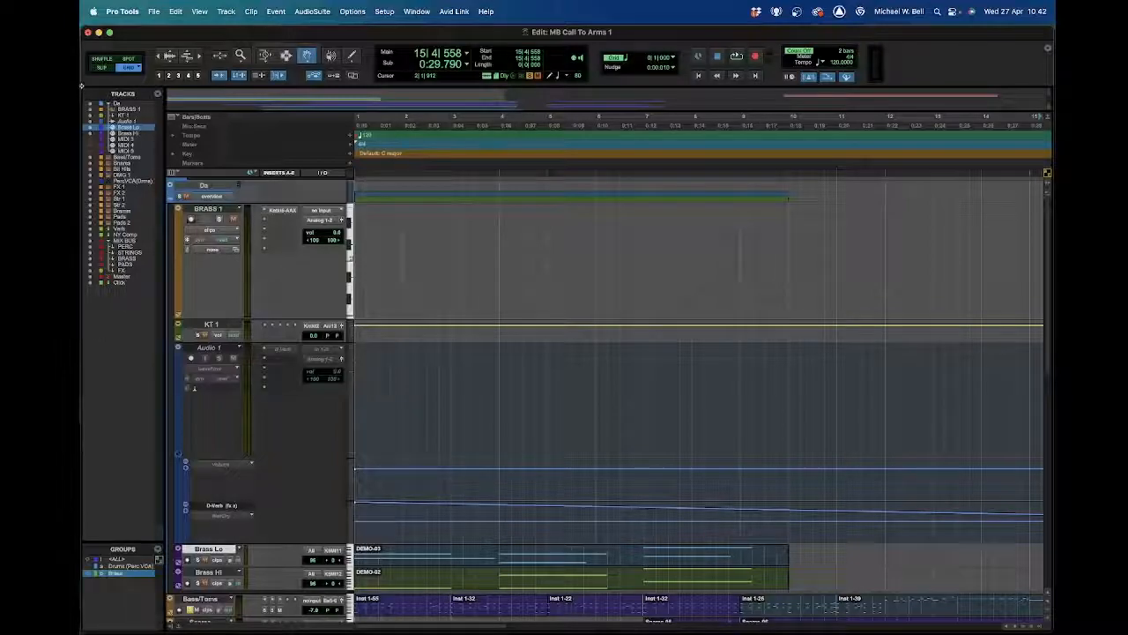
pyautogui.click(121, 121)
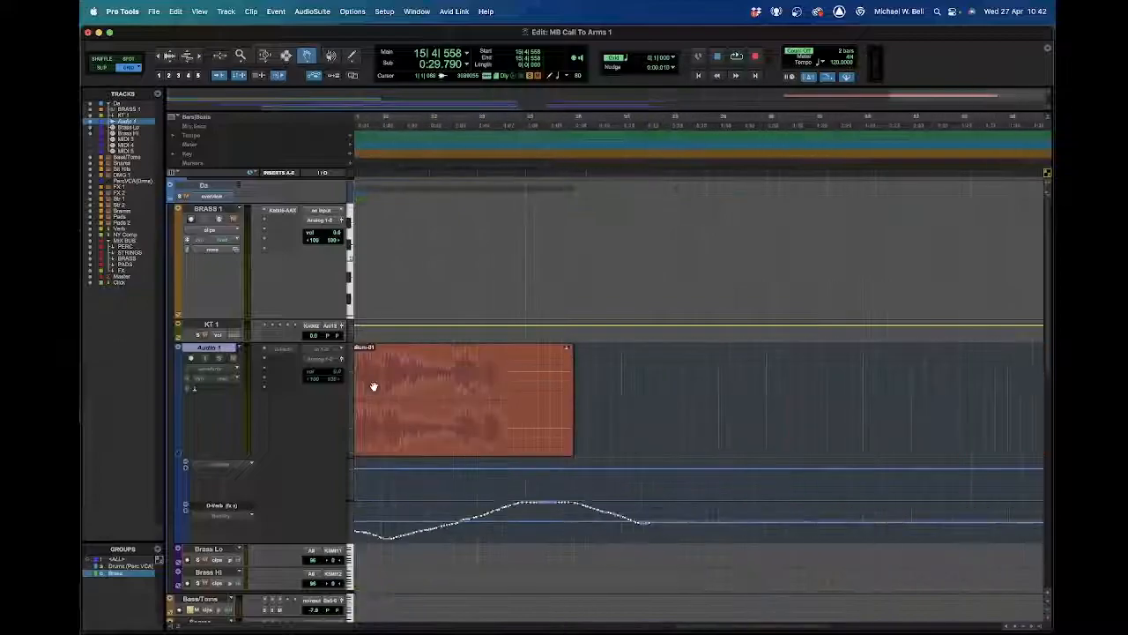
pyautogui.hscroll(-8, 374, 386)
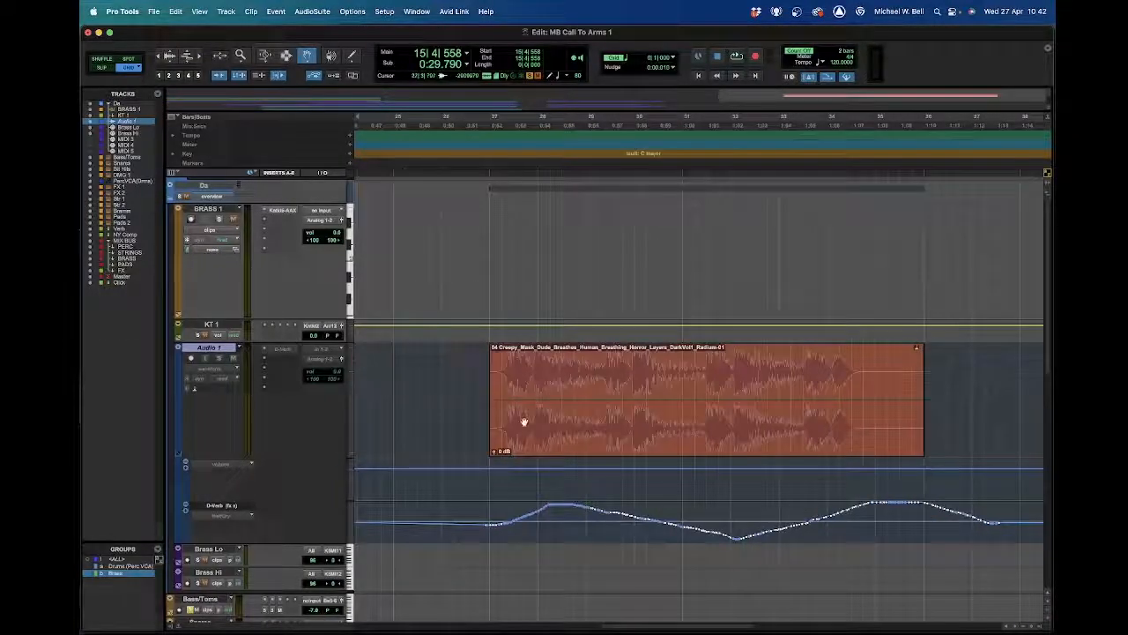
pyautogui.moveTo(496, 451); pyautogui.dragTo(492, 454)
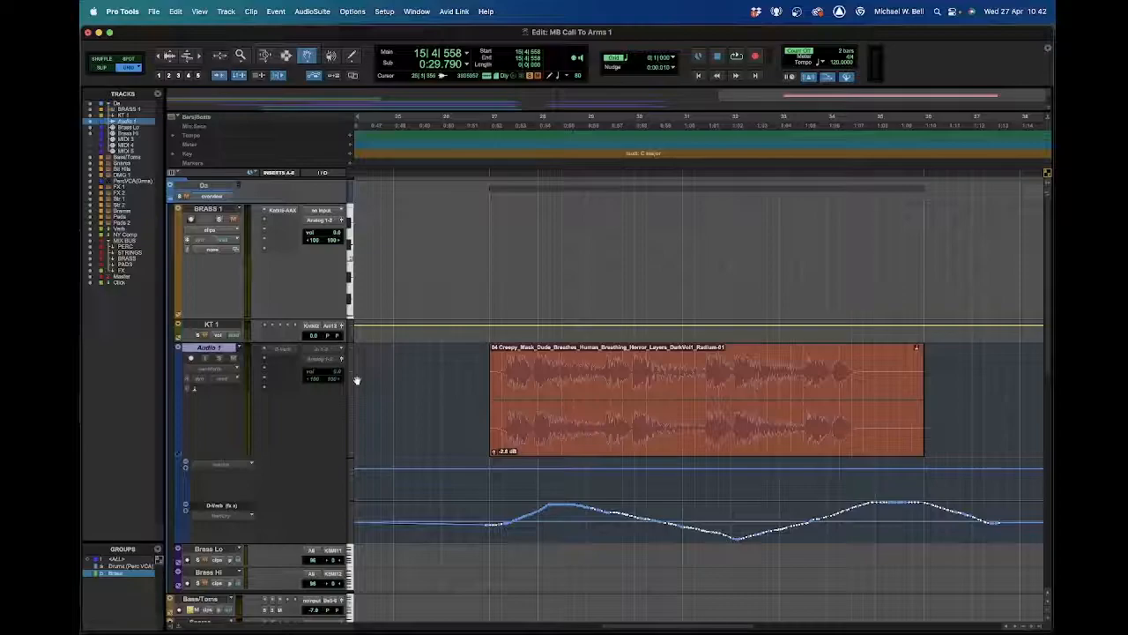
# - Check the Elastic Audio options of Audio 1, then hide its automation lanes and show them again
pyautogui.click(222, 390)
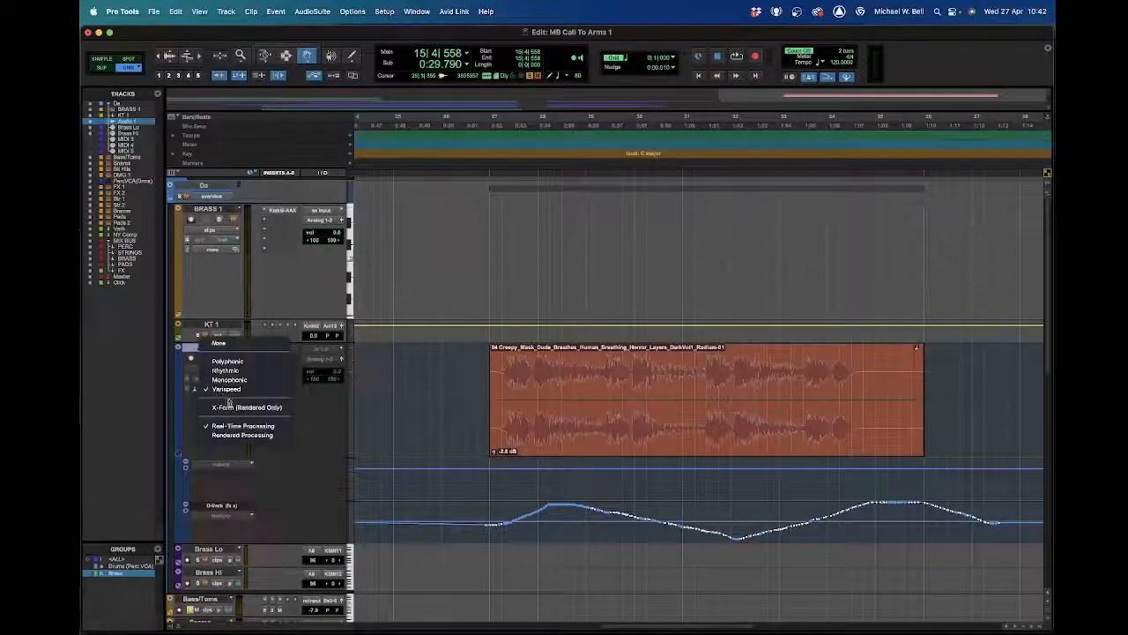
pyautogui.click(202, 437)
pyautogui.click(178, 455)
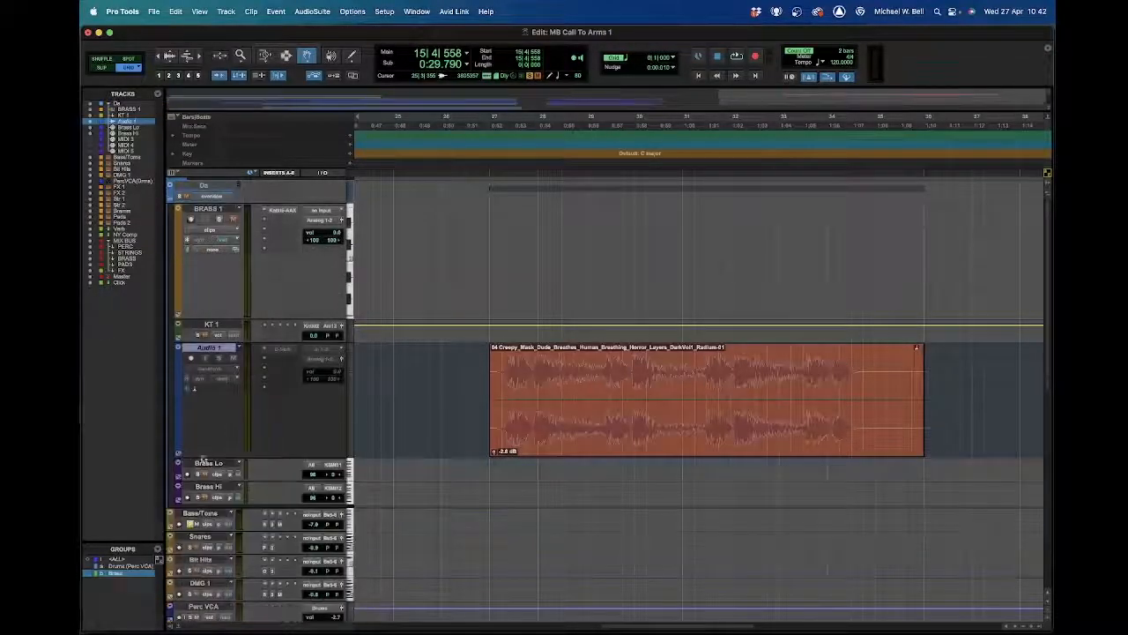
pyautogui.click(198, 457)
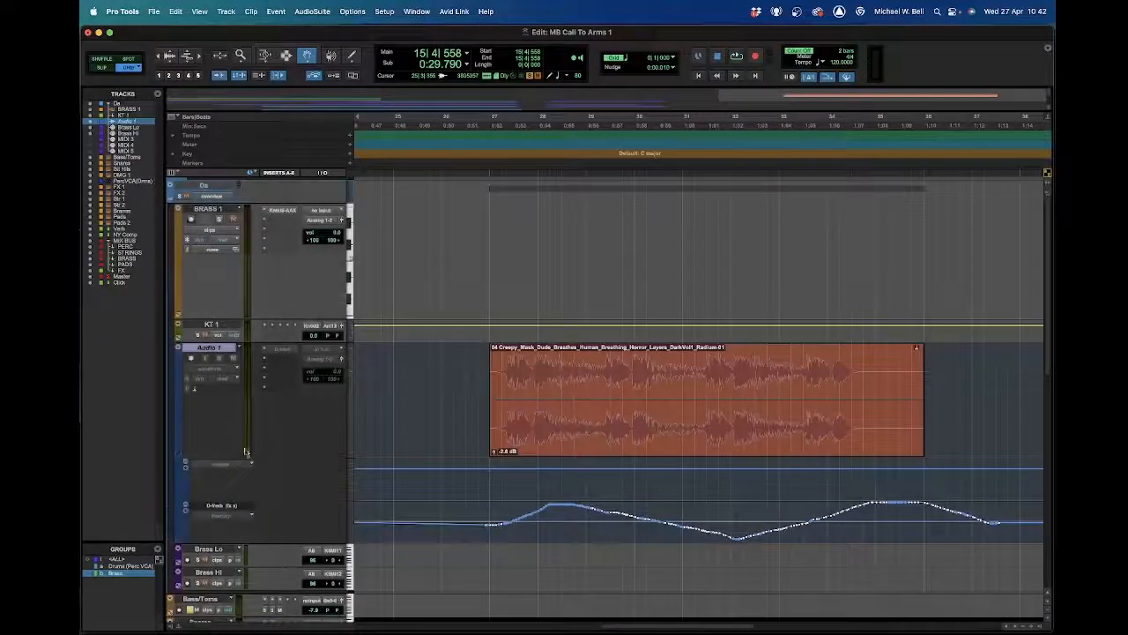
# - Look over the automation parameters offered for Audio 1's volume lane, close the list and switch to OBS
pyautogui.click(228, 497)
pyautogui.moveTo(237, 500)
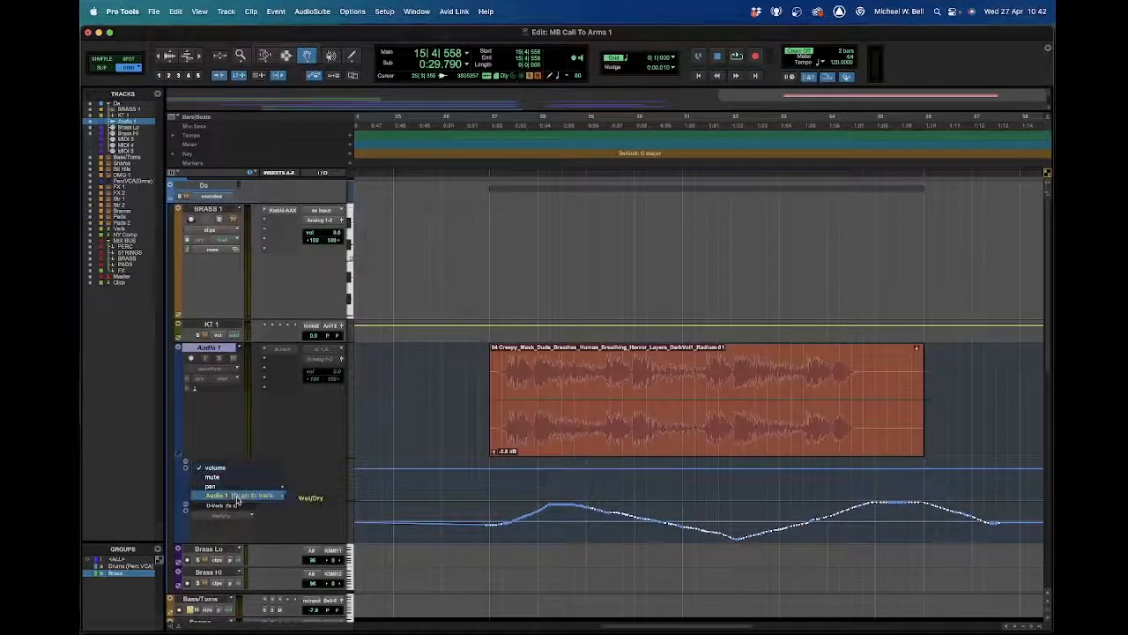
pyautogui.click(448, 489)
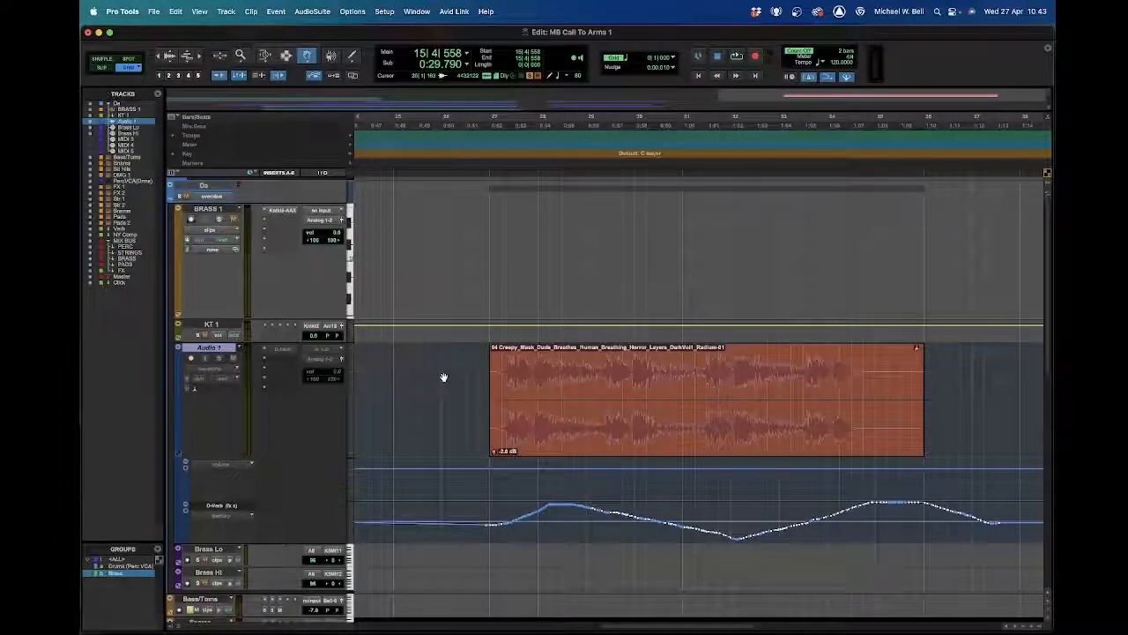
pyautogui.press('super+Tab')
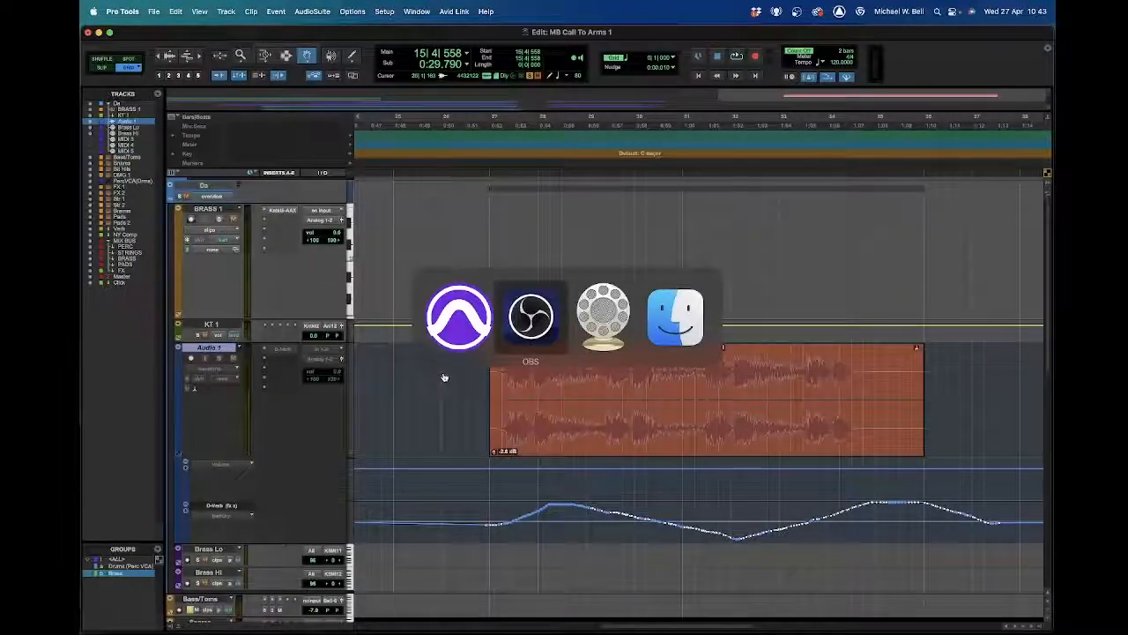